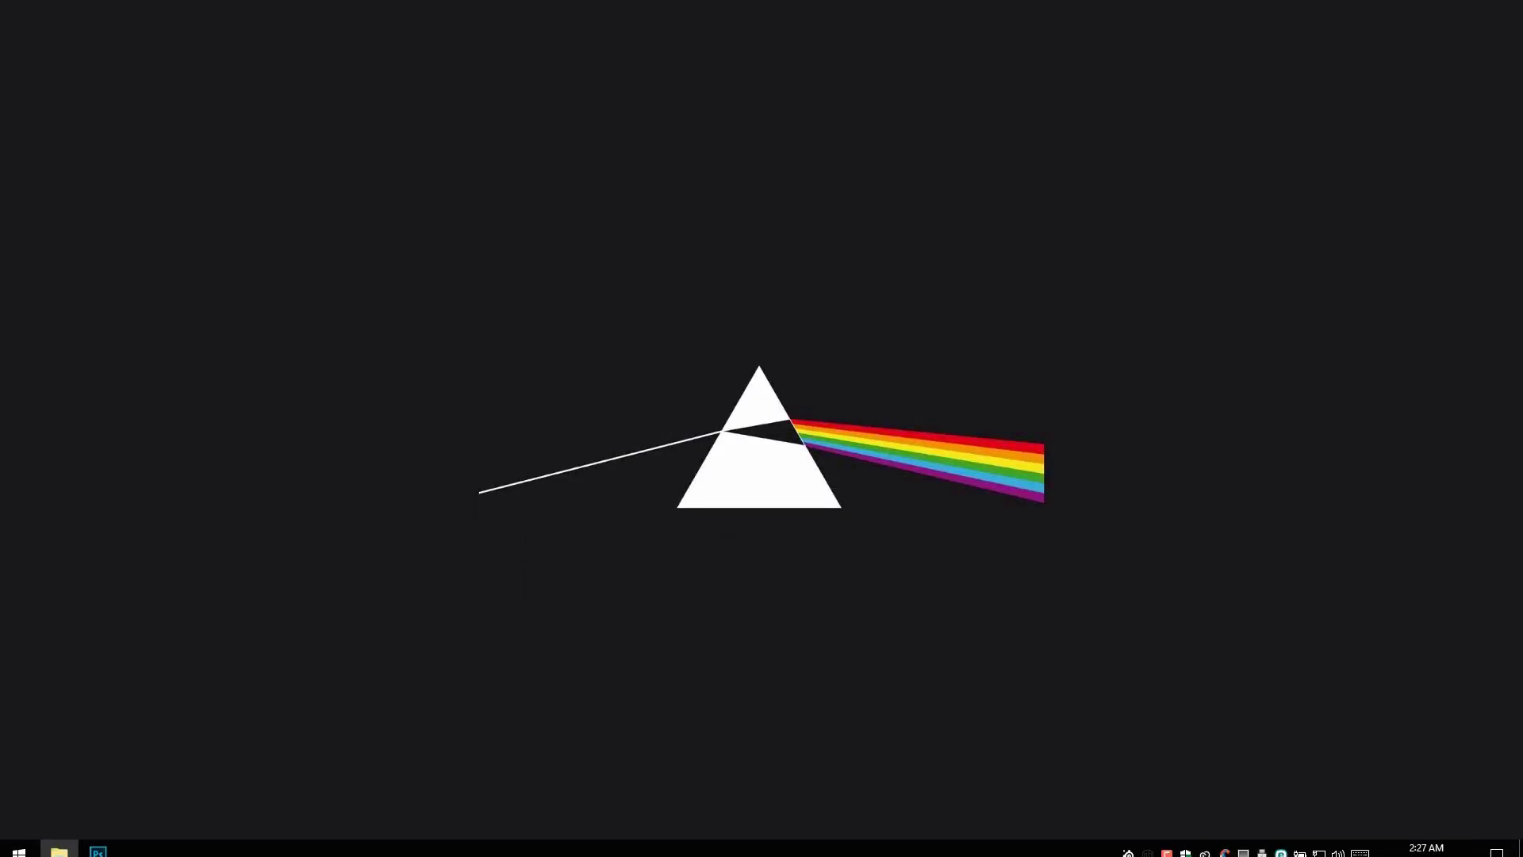
# - Preview Horror-Animated-GIF.gif and Horror VIDEo INSTA.mp4 from the New folder to see the finished effect, and put the folder window away
pyautogui.click(60, 846)
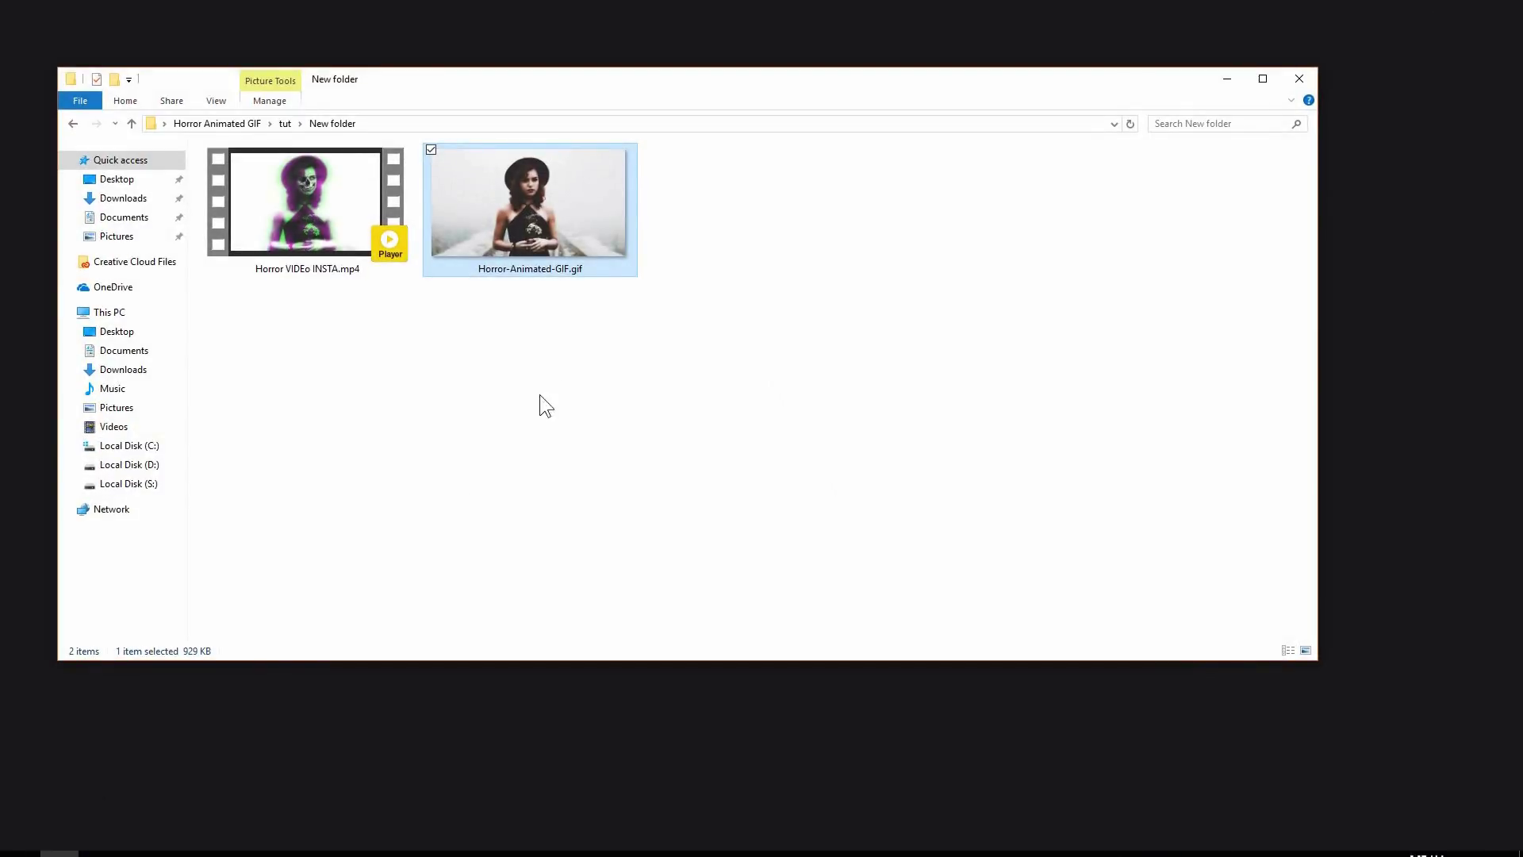
pyautogui.doubleClick(569, 231)
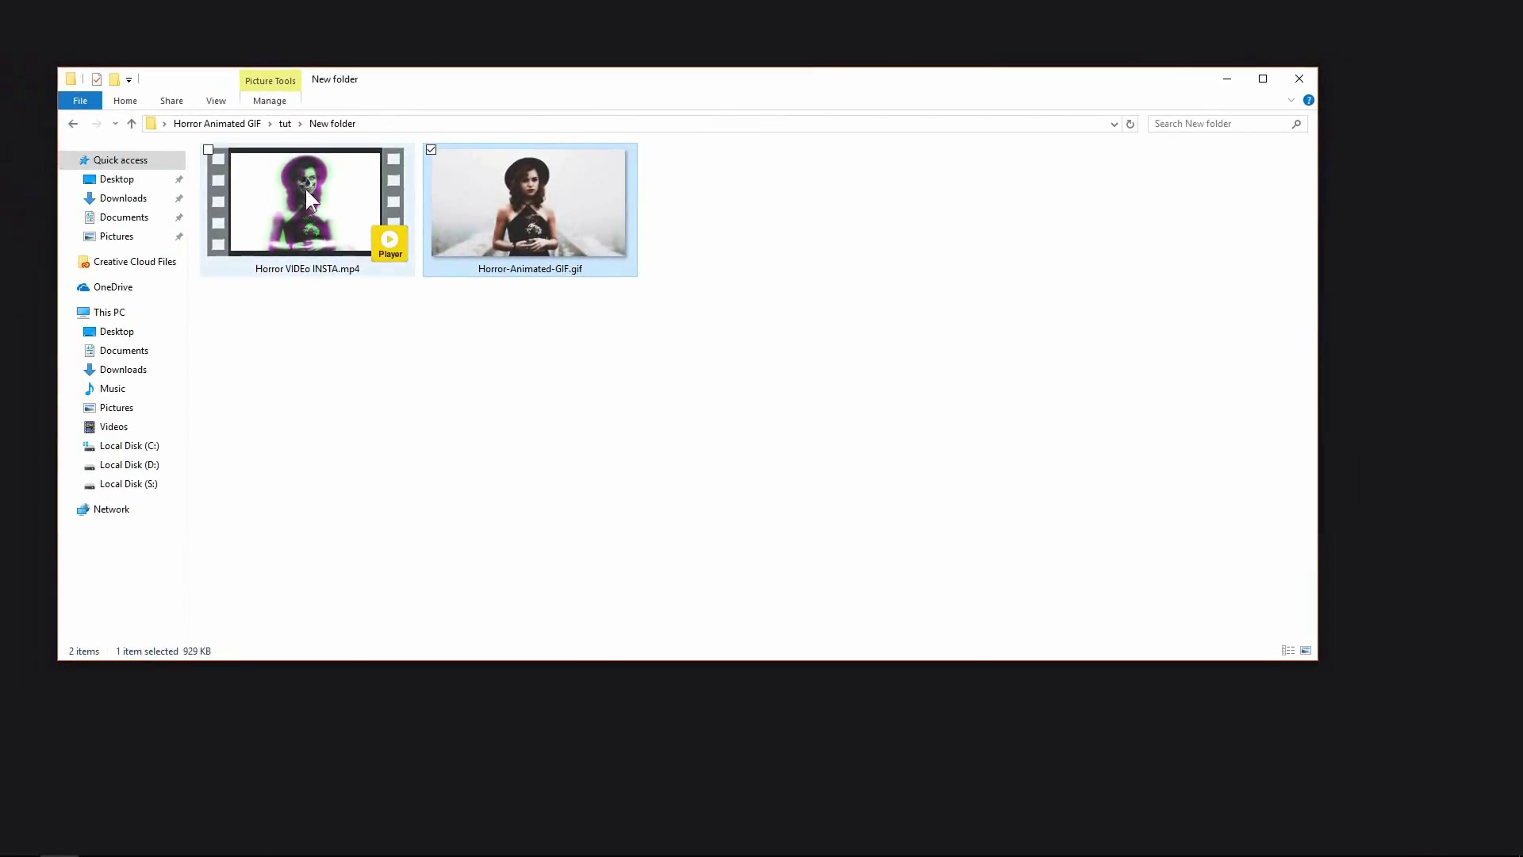
pyautogui.click(271, 210)
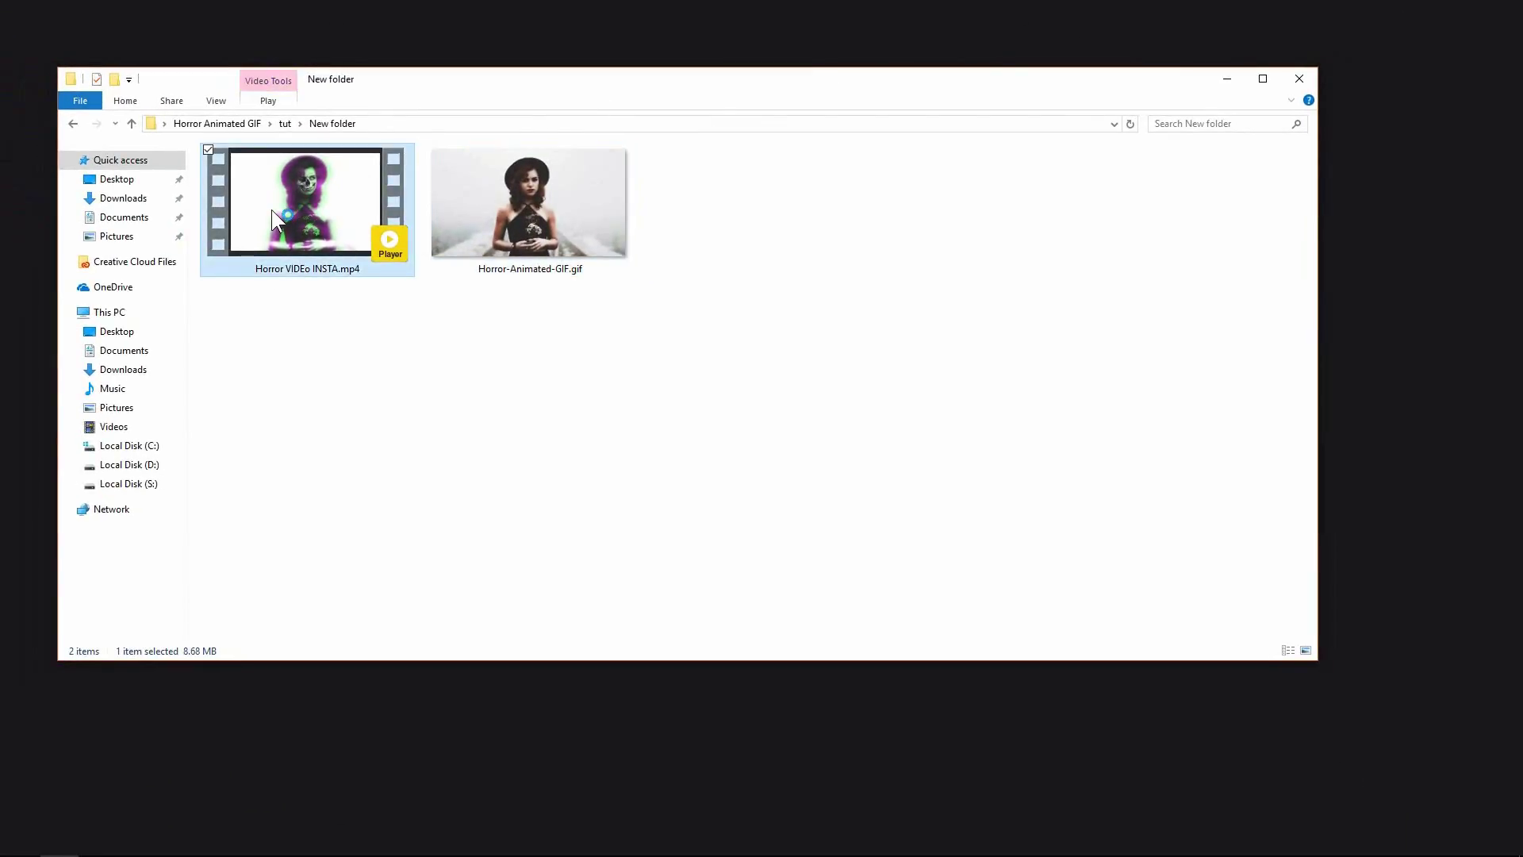
pyautogui.doubleClick(271, 209)
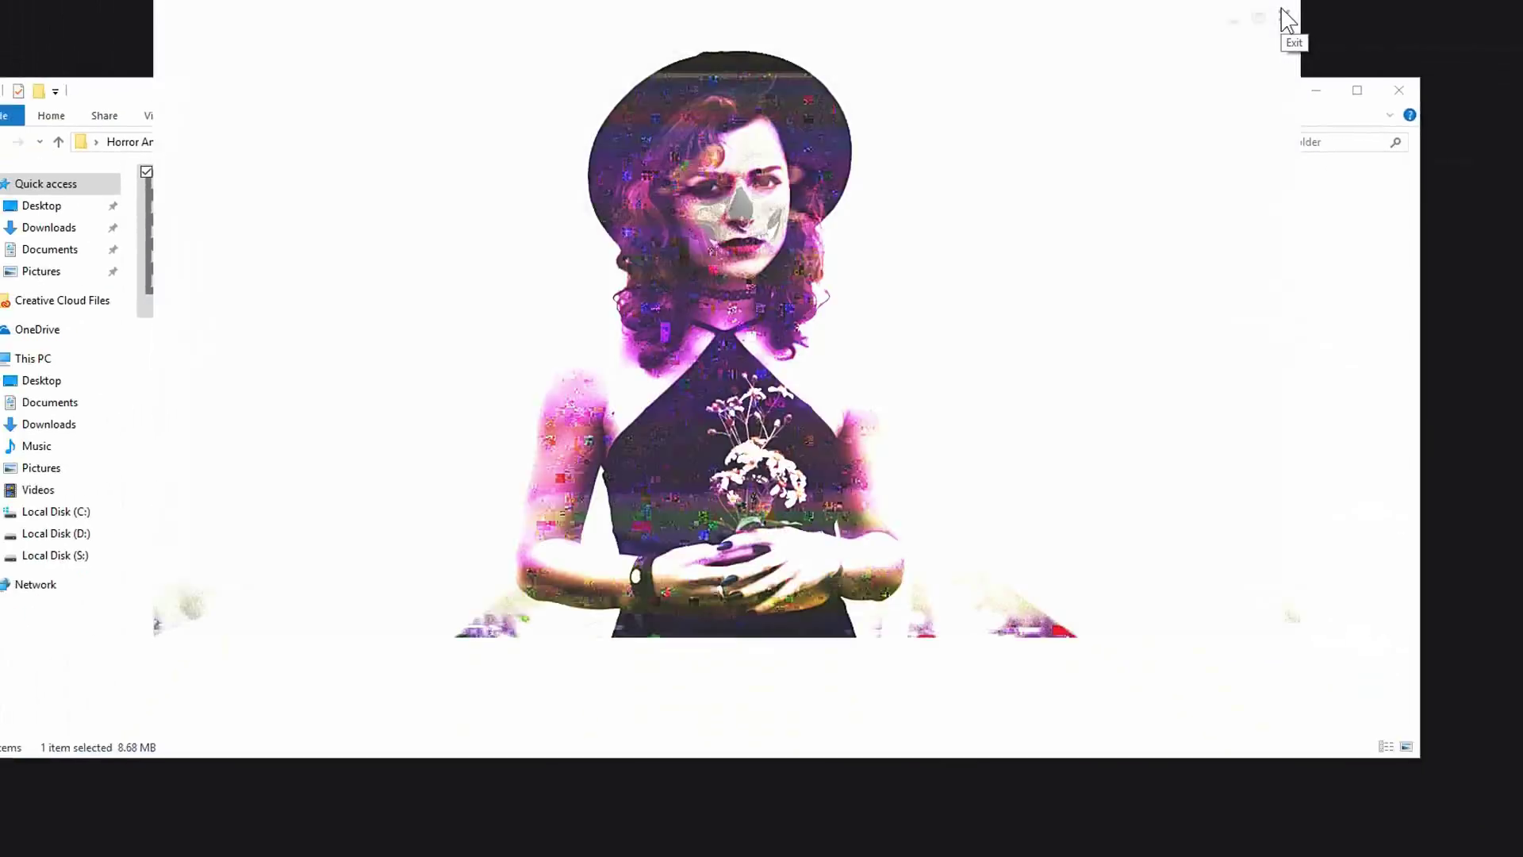
pyautogui.click(1287, 17)
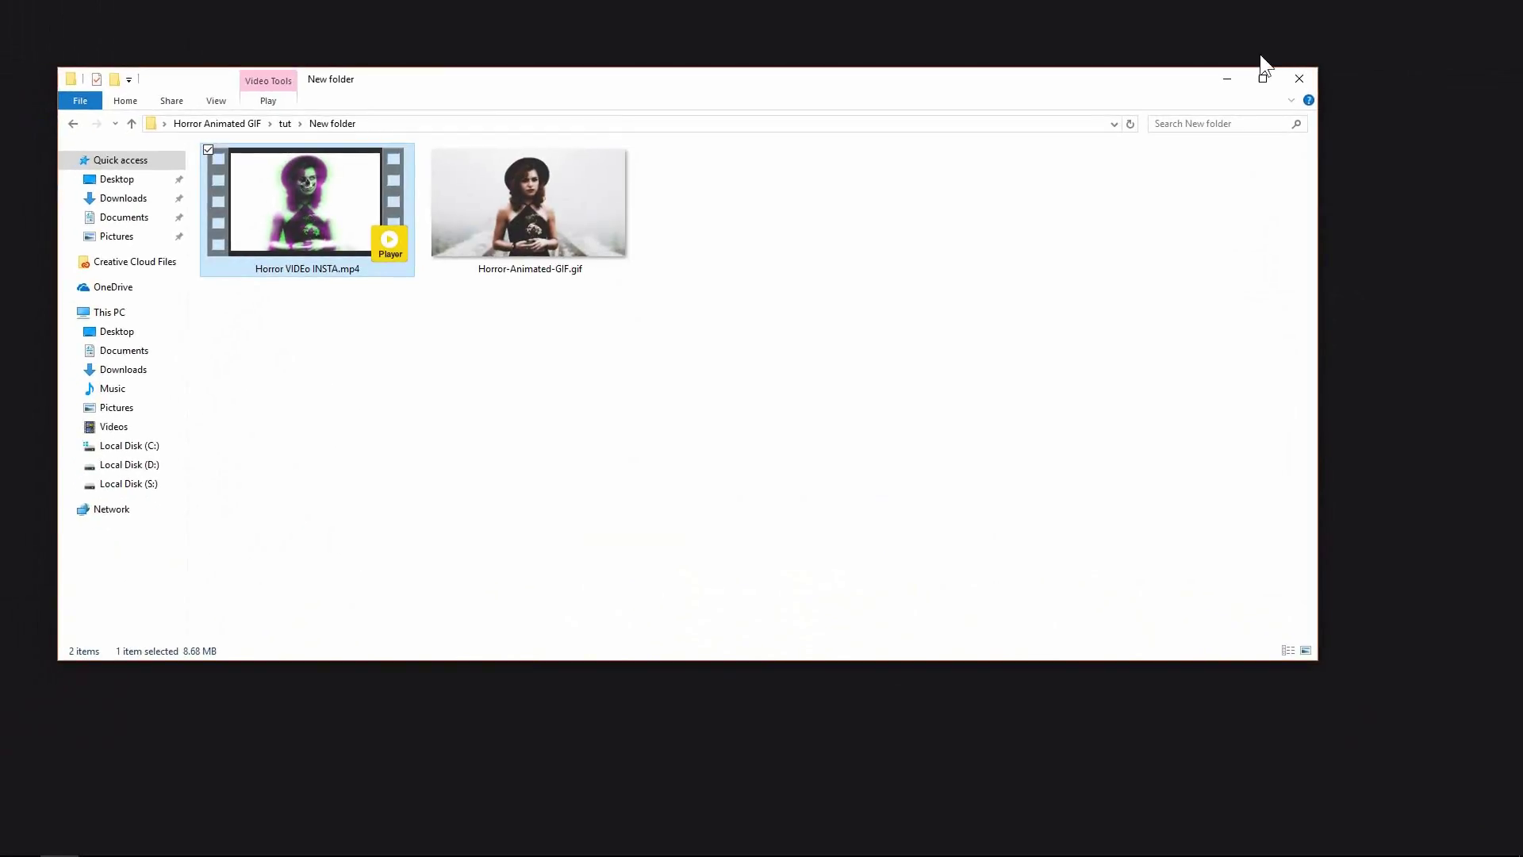
pyautogui.click(1234, 77)
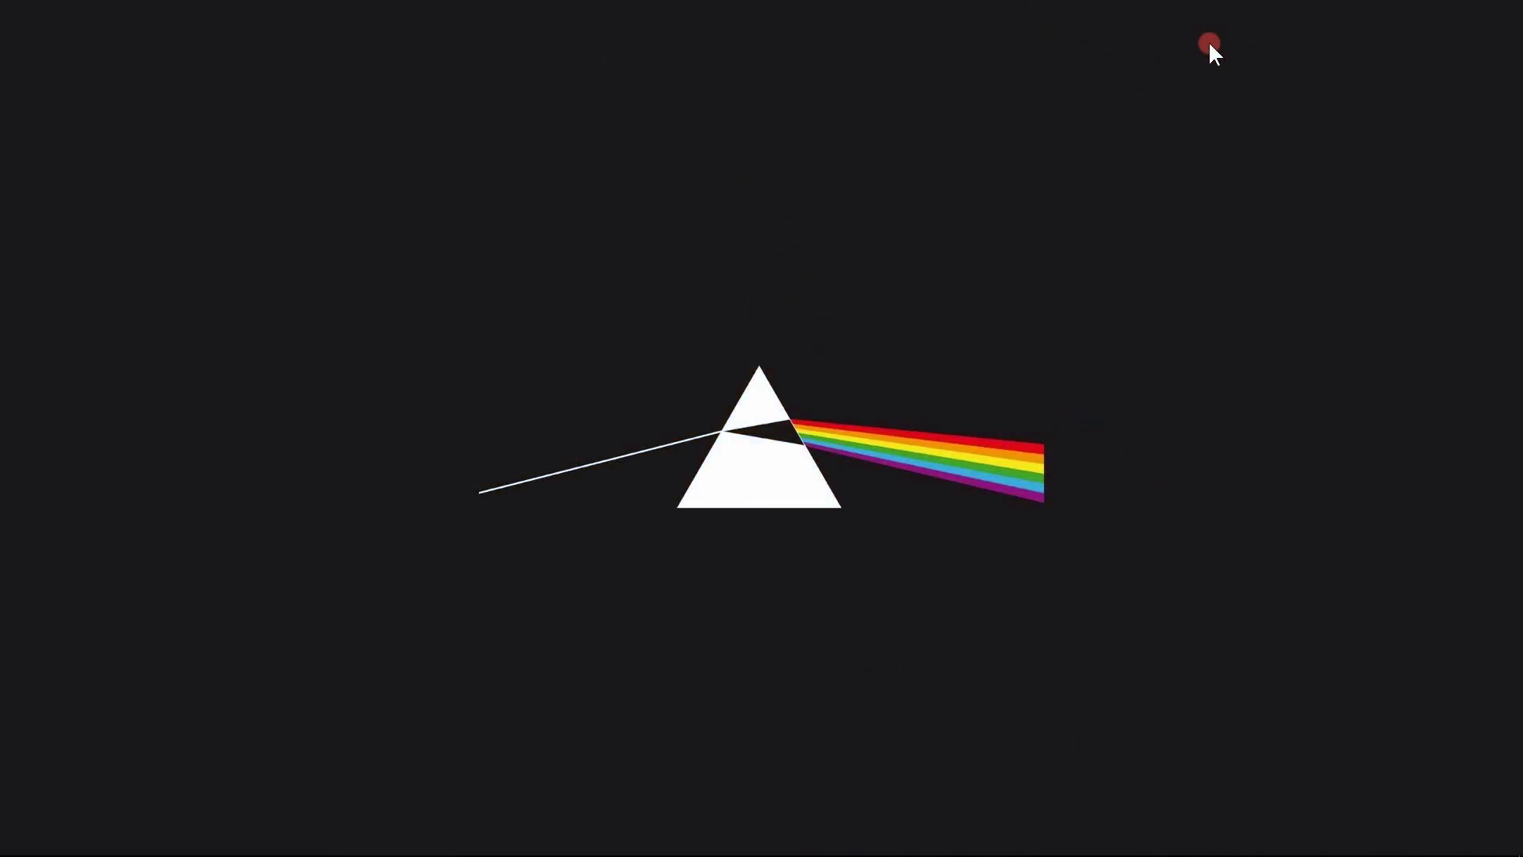
# - Switch to Photoshop and create a 1260 x 700 pixel document with the Post Thumbnail preset at 72 pixels/inch, RGB, white background
pyautogui.click(133, 839)
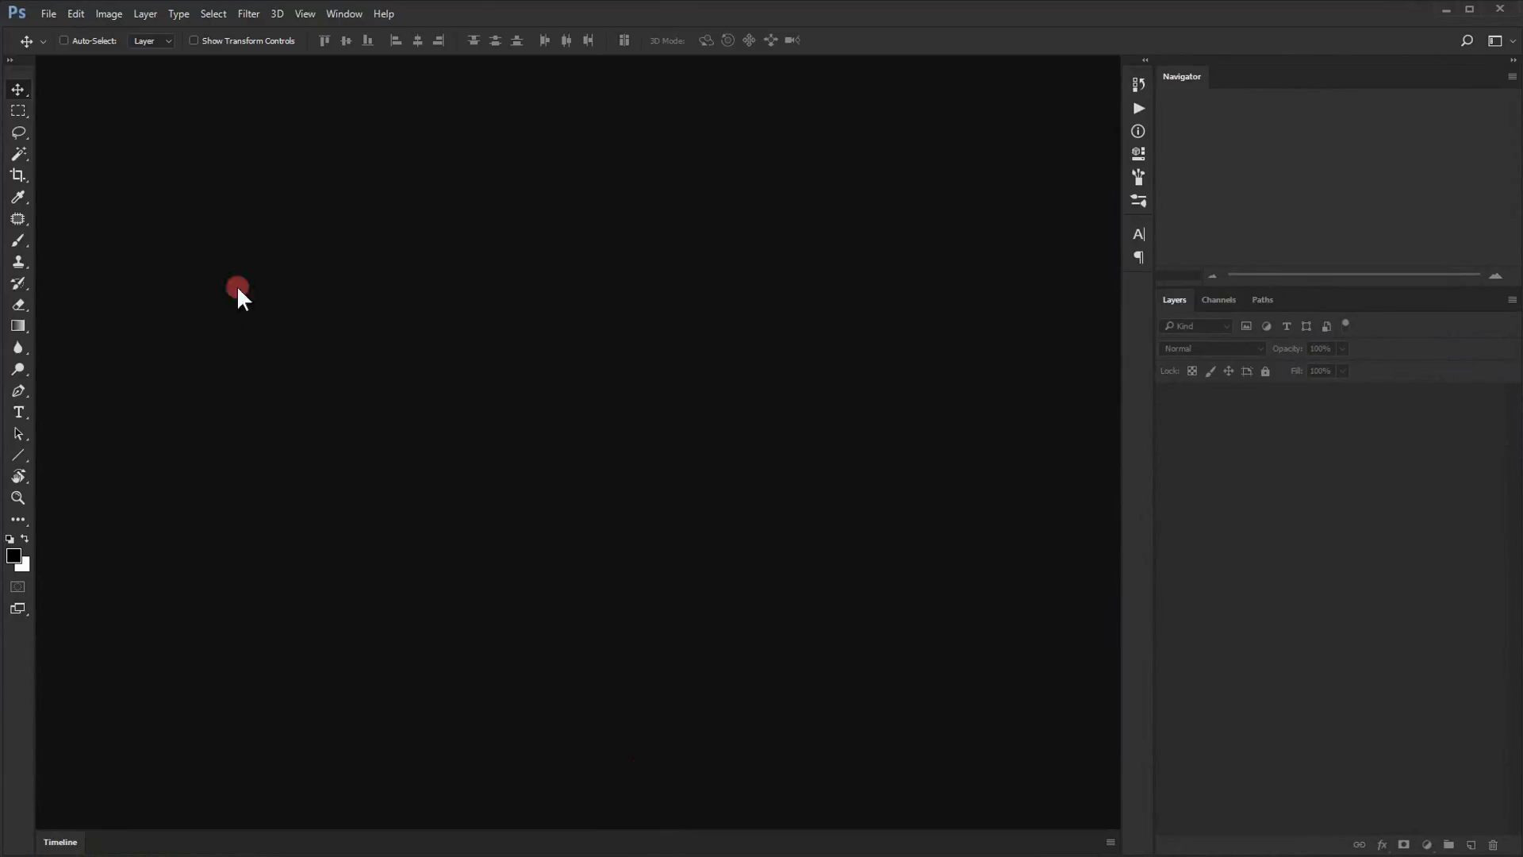
pyautogui.click(48, 13)
pyautogui.click(55, 30)
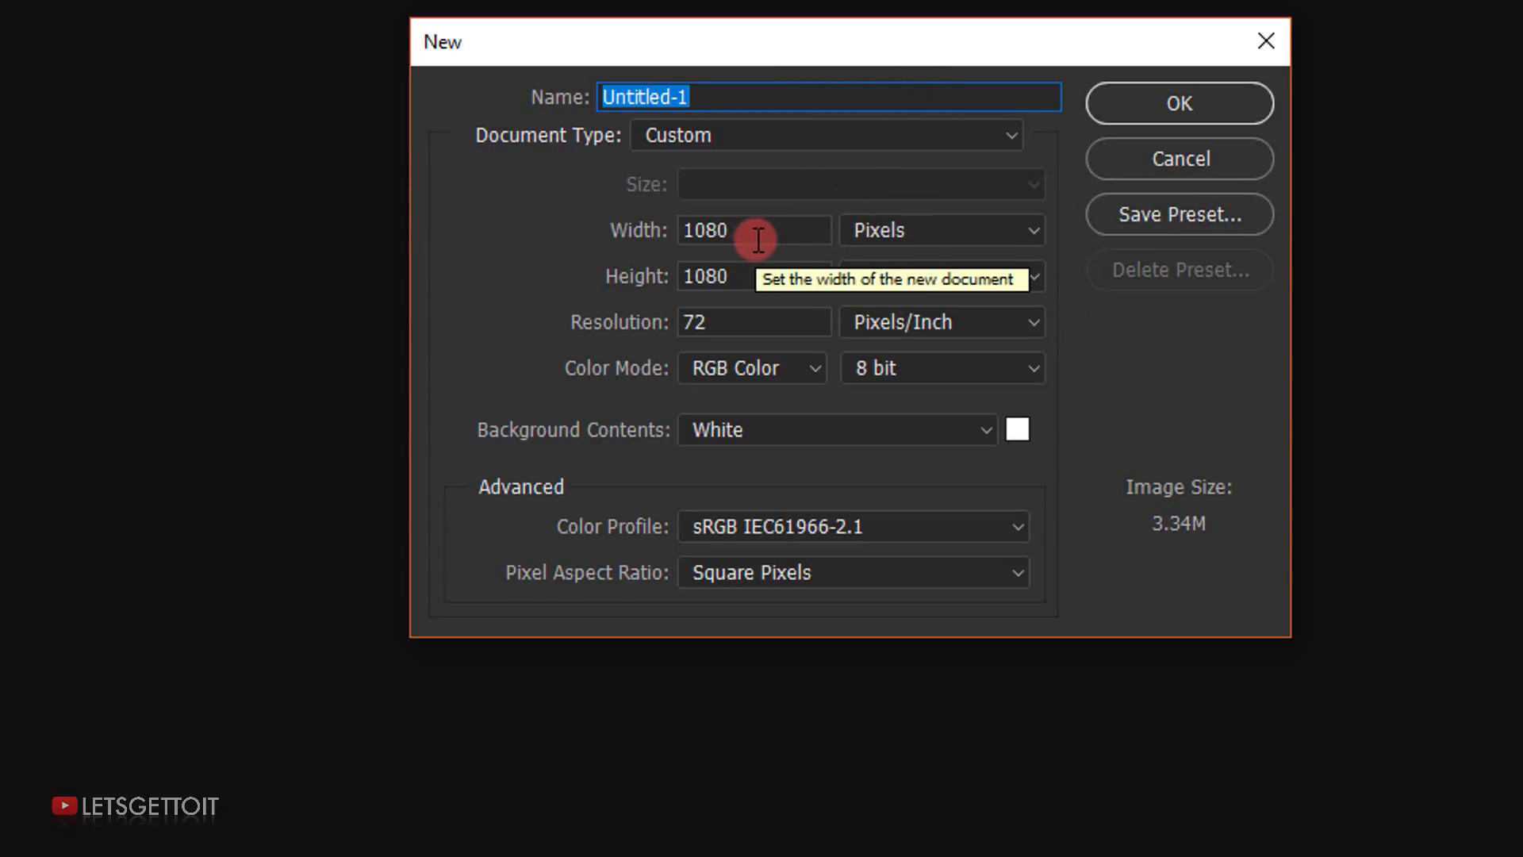
pyautogui.click(785, 137)
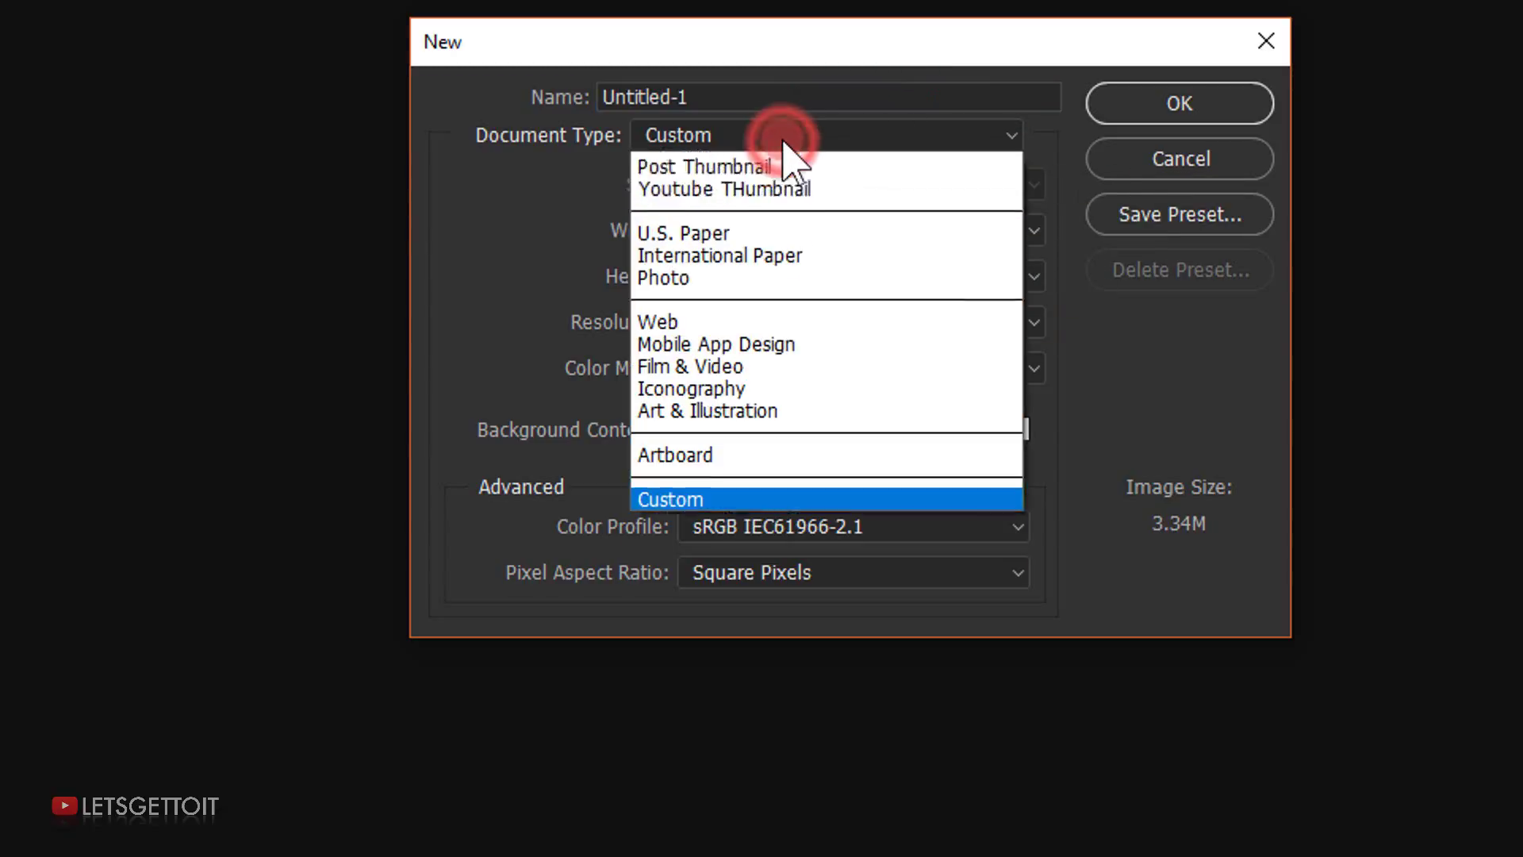
pyautogui.click(760, 232)
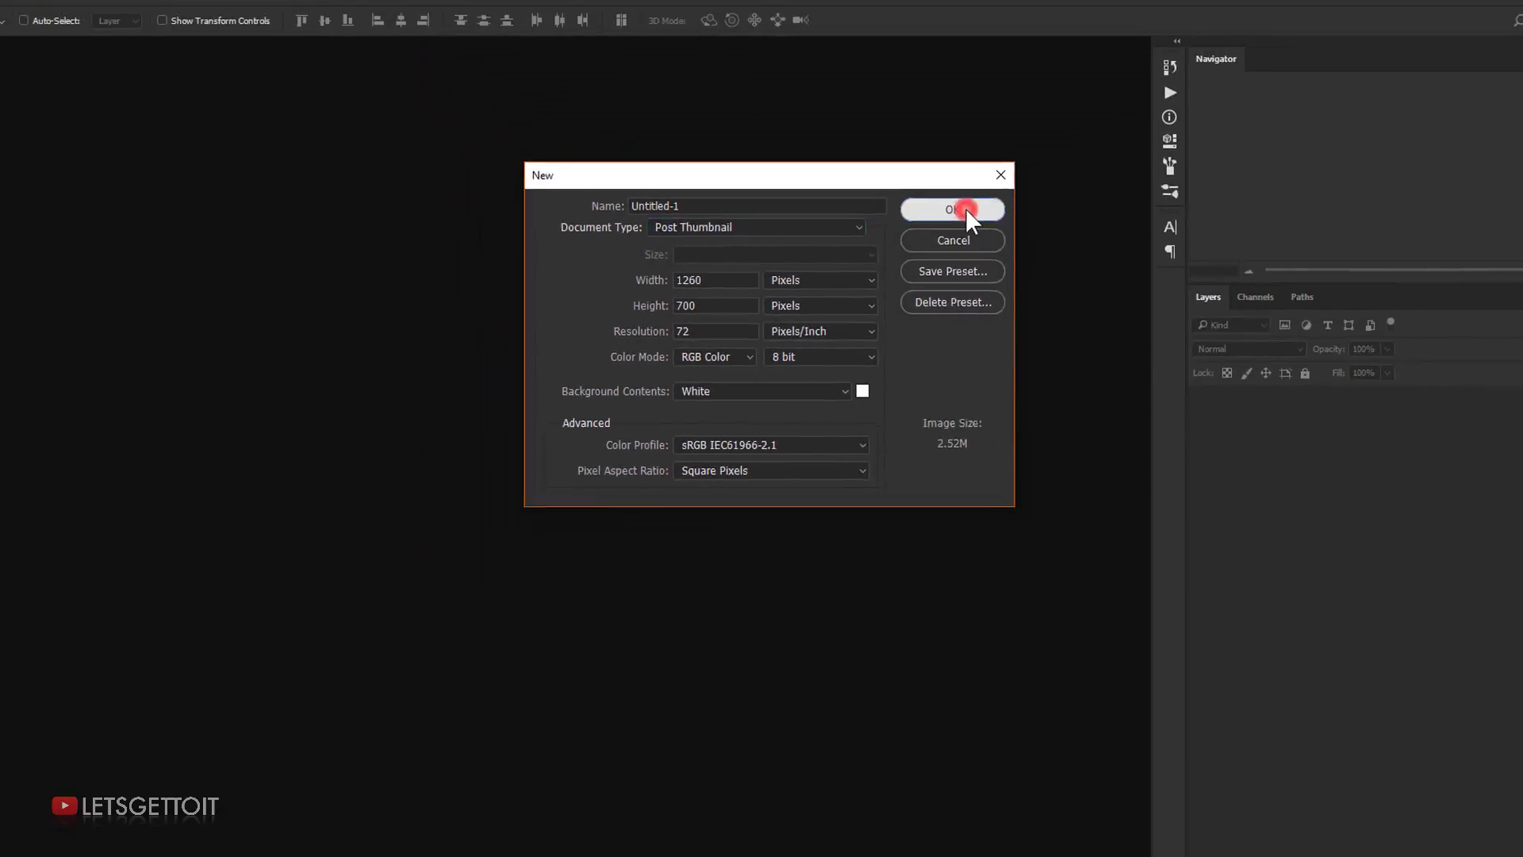
pyautogui.click(1186, 111)
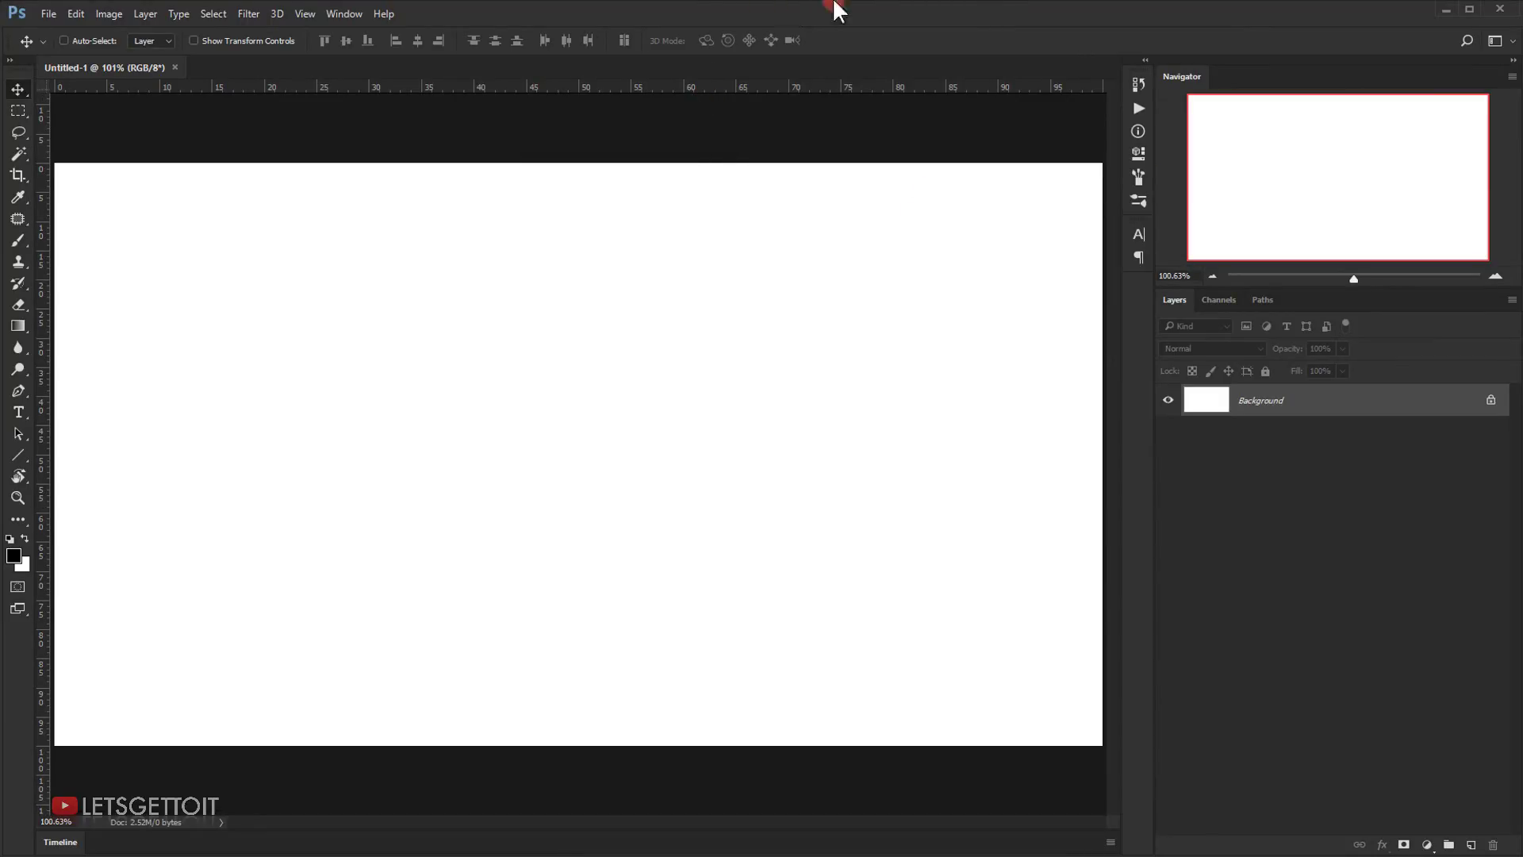
# - Open the JPG of the woman on the railway tracks from the tut folder and select its entire canvas
pyautogui.click(79, 856)
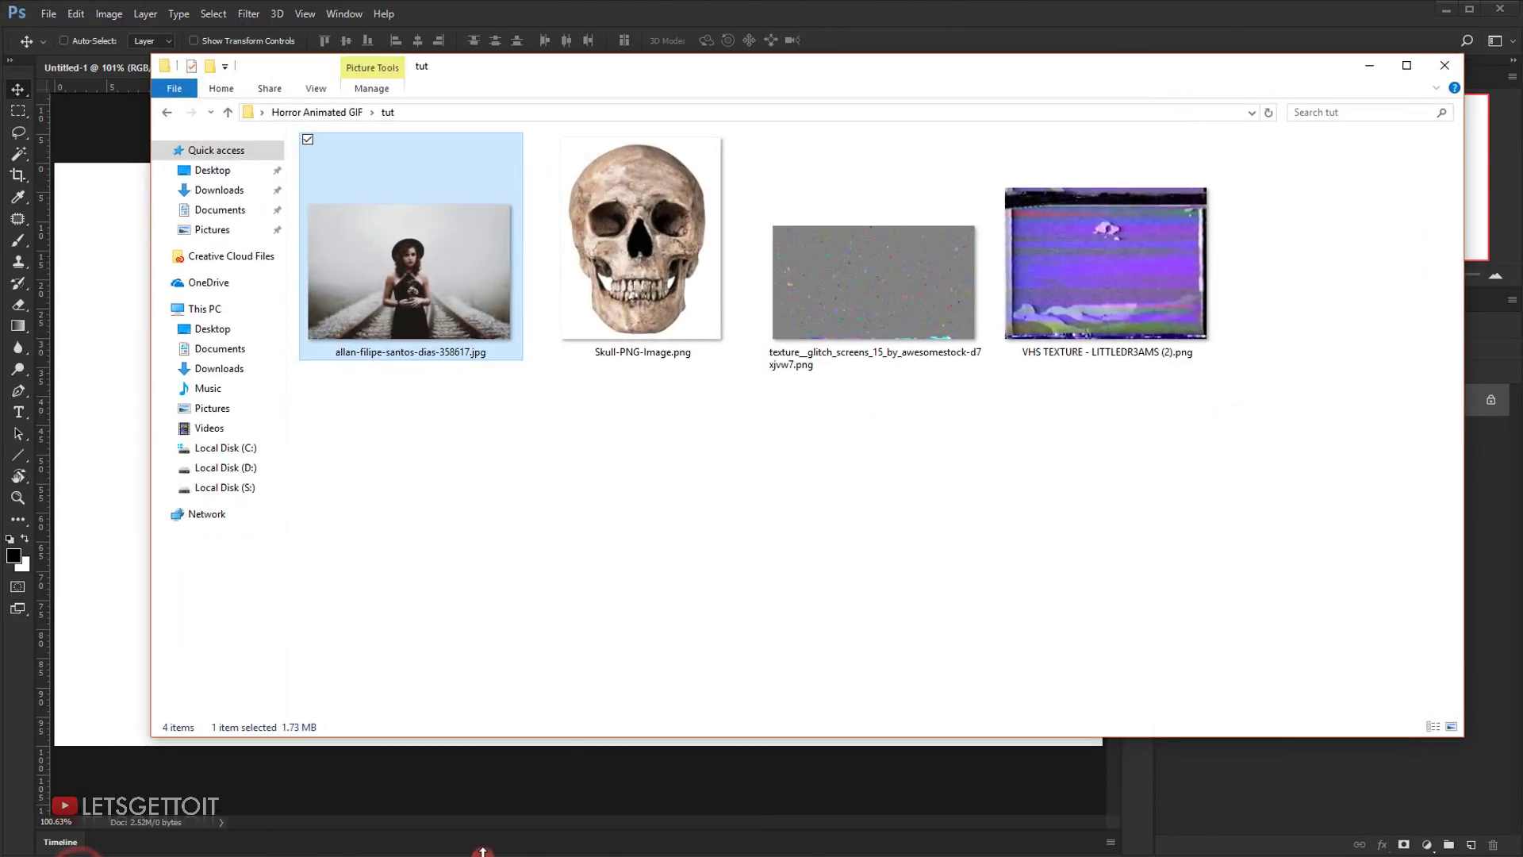
pyautogui.moveTo(398, 249); pyautogui.dragTo(22, 650)
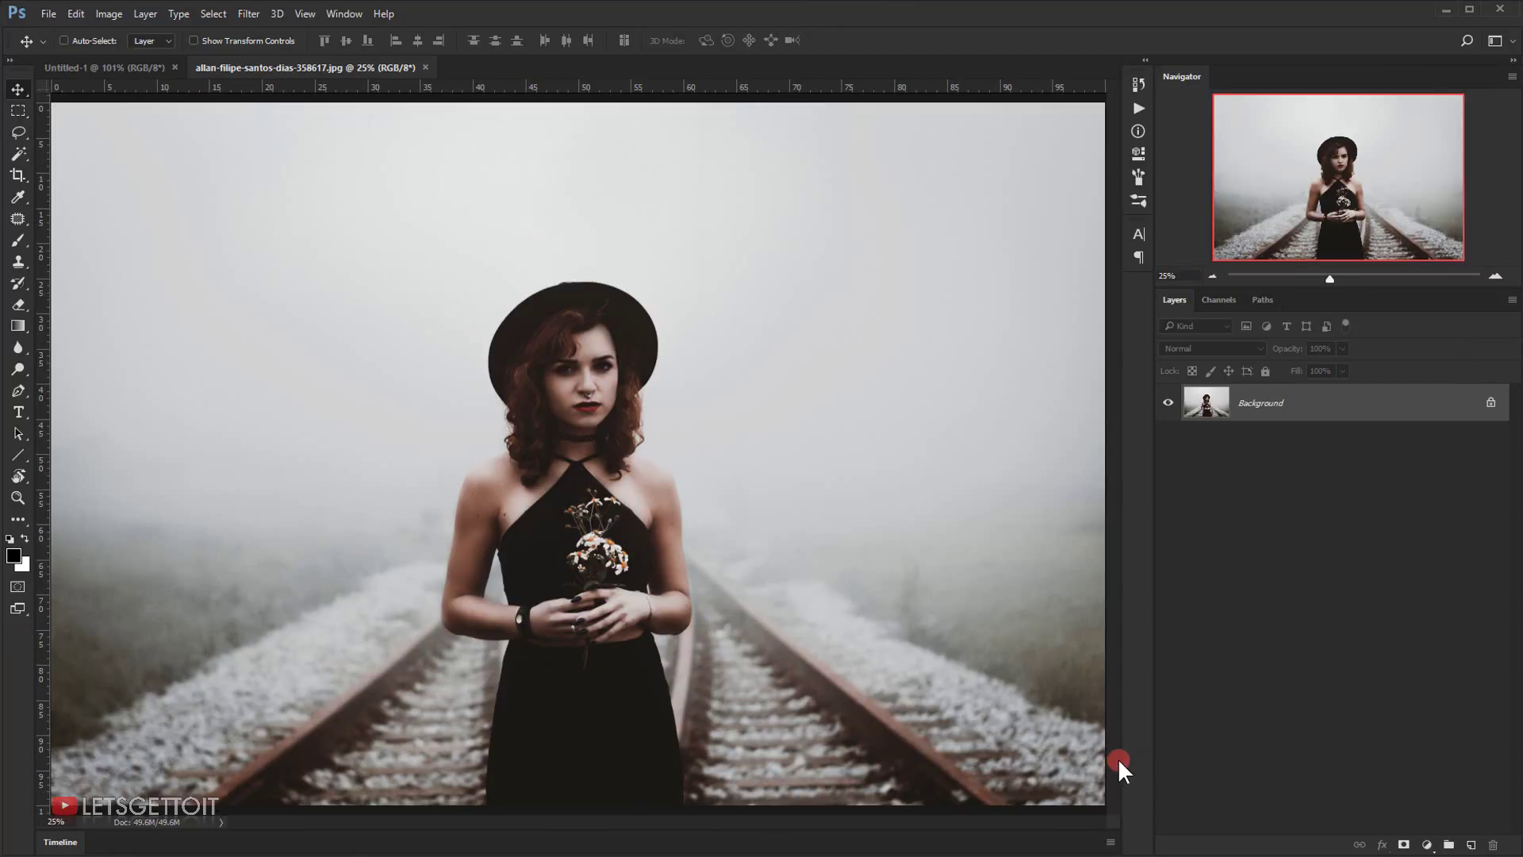
pyautogui.hotkey('ctrl', 'a')
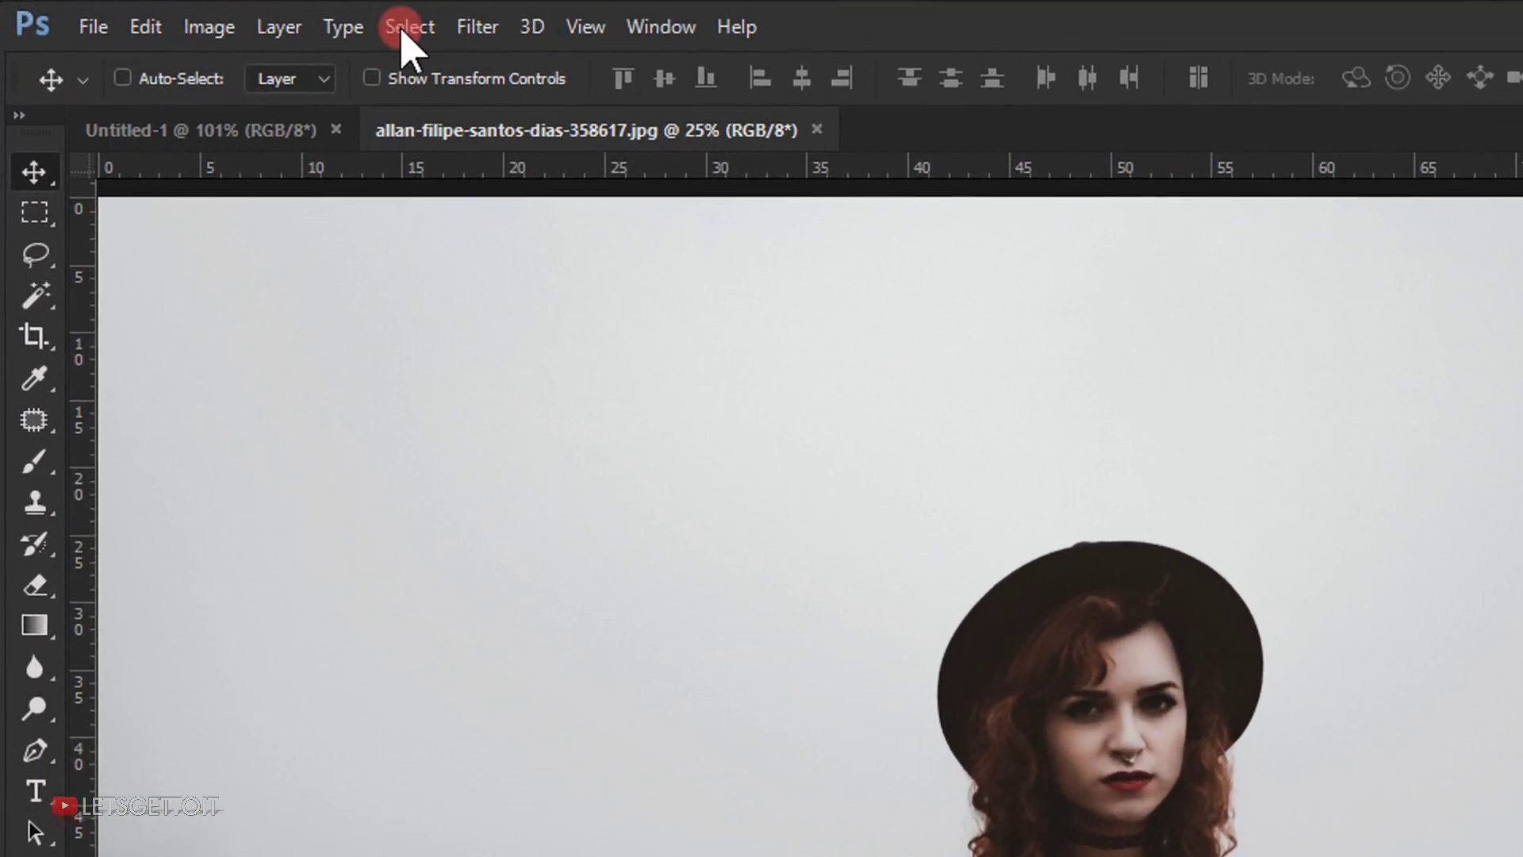
pyautogui.click(212, 14)
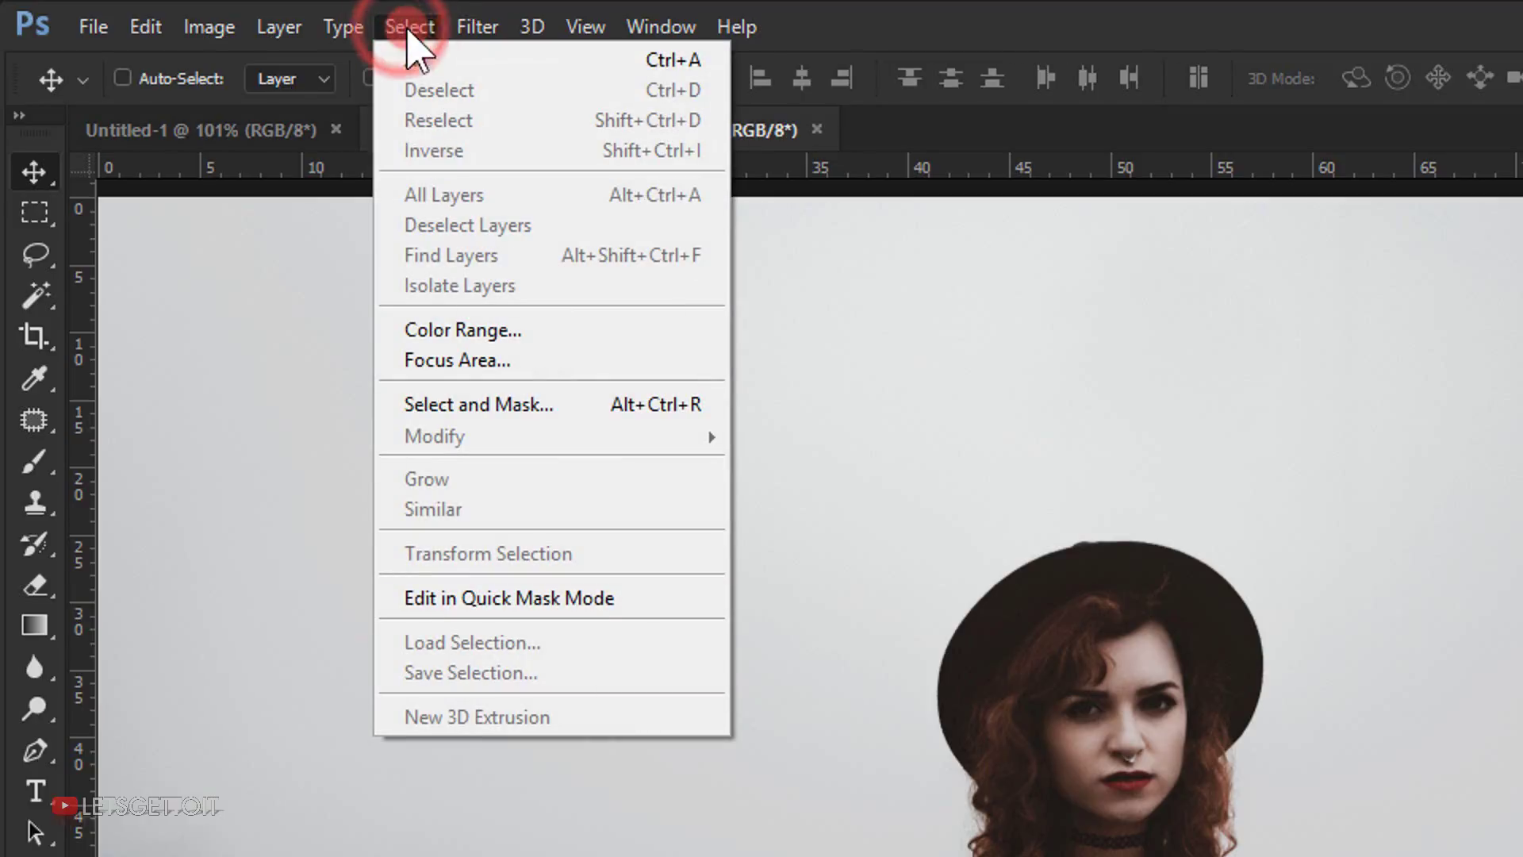
pyautogui.moveTo(240, 15)
pyautogui.moveTo(408, 27)
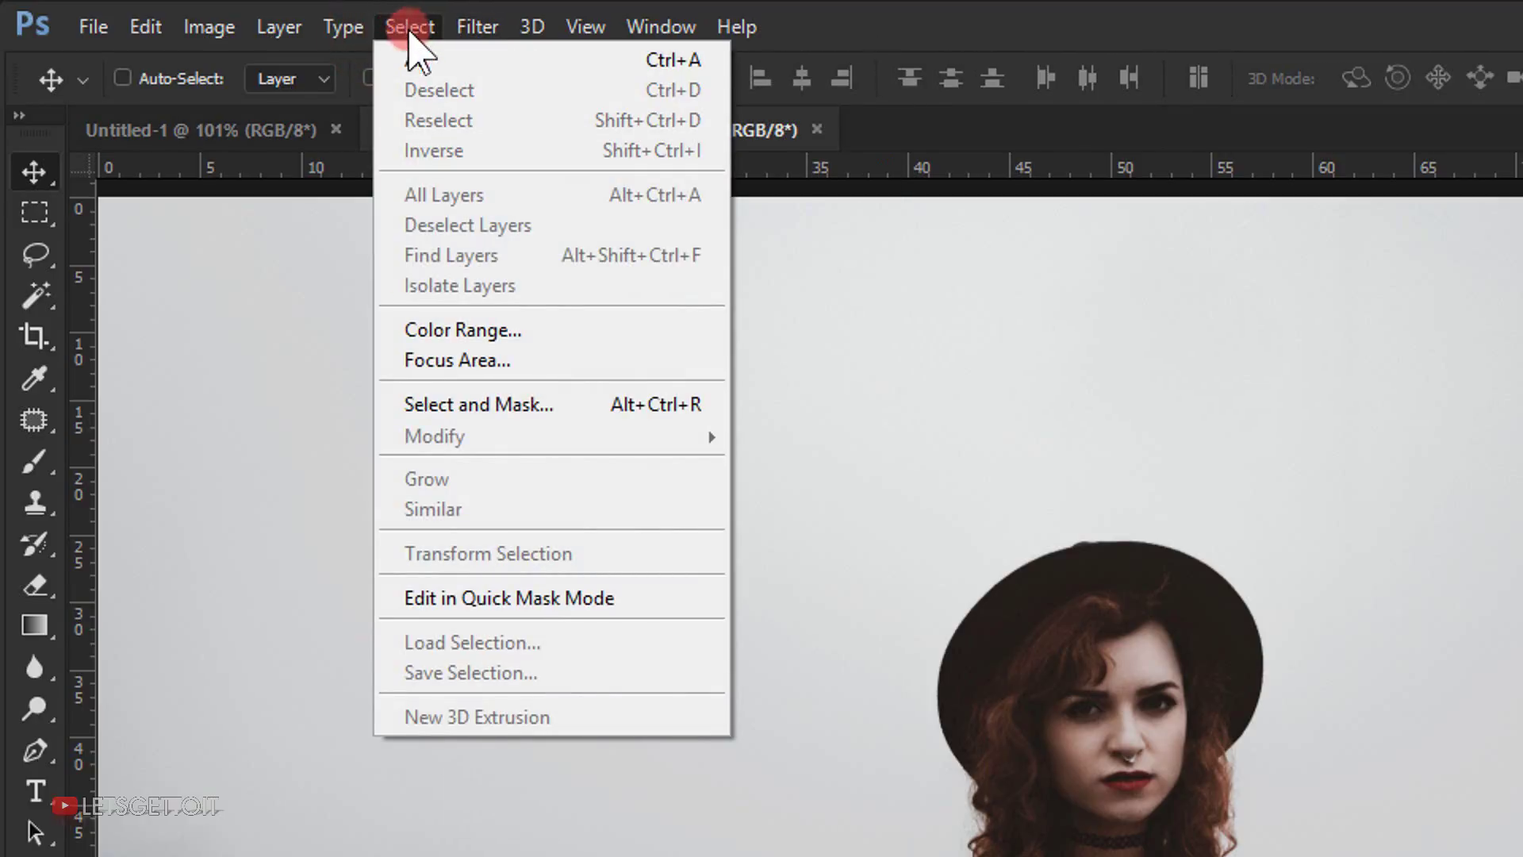
pyautogui.click(530, 63)
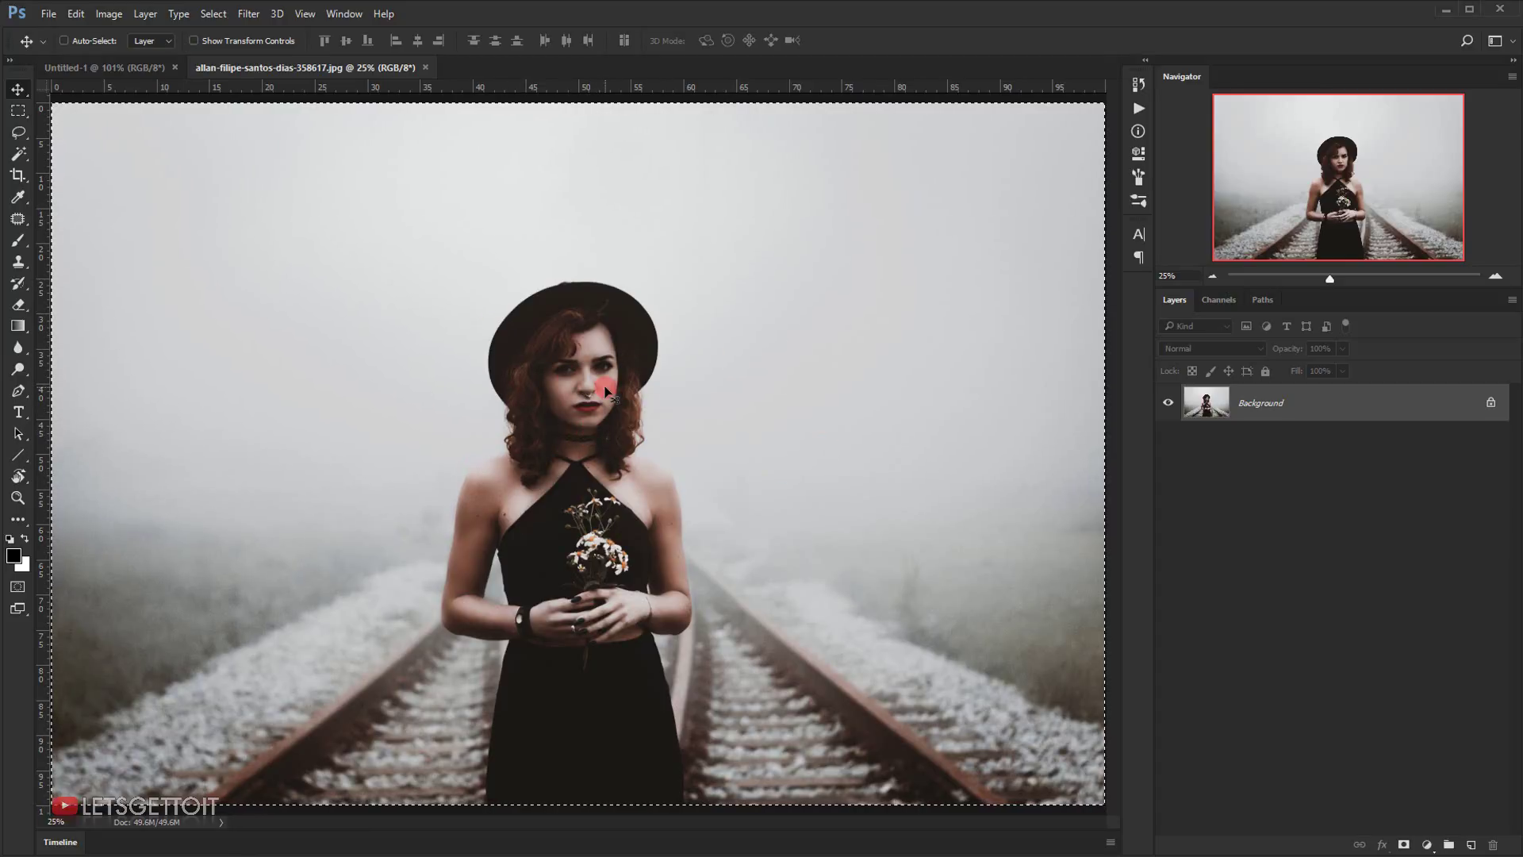
# - Copy the selected photo, closing its document, and paste it into the blank Untitled-1 document
pyautogui.hotkey('ctrl', 'c')
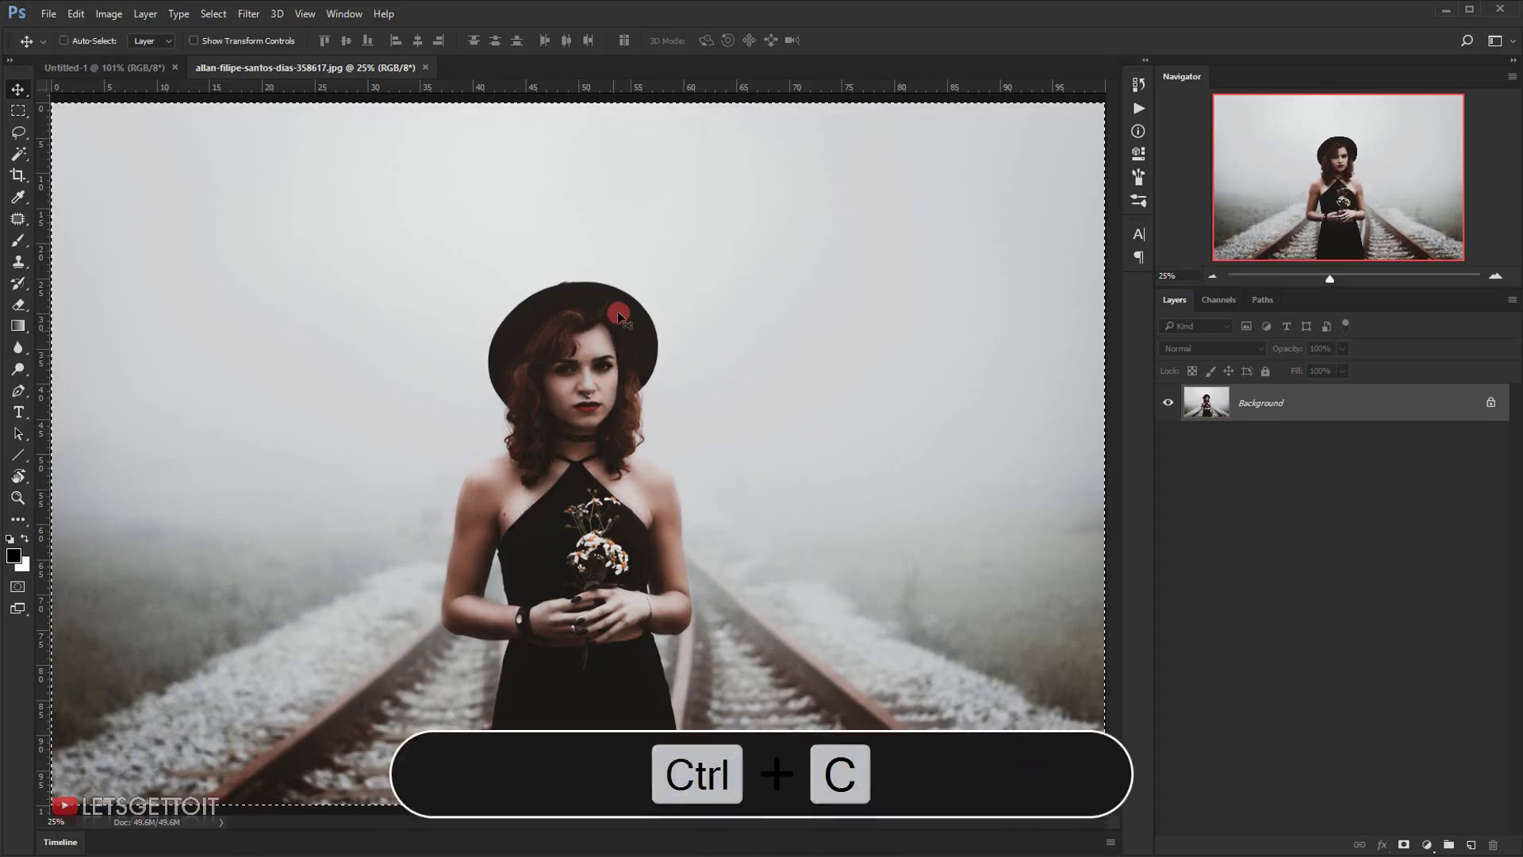
pyautogui.click(426, 66)
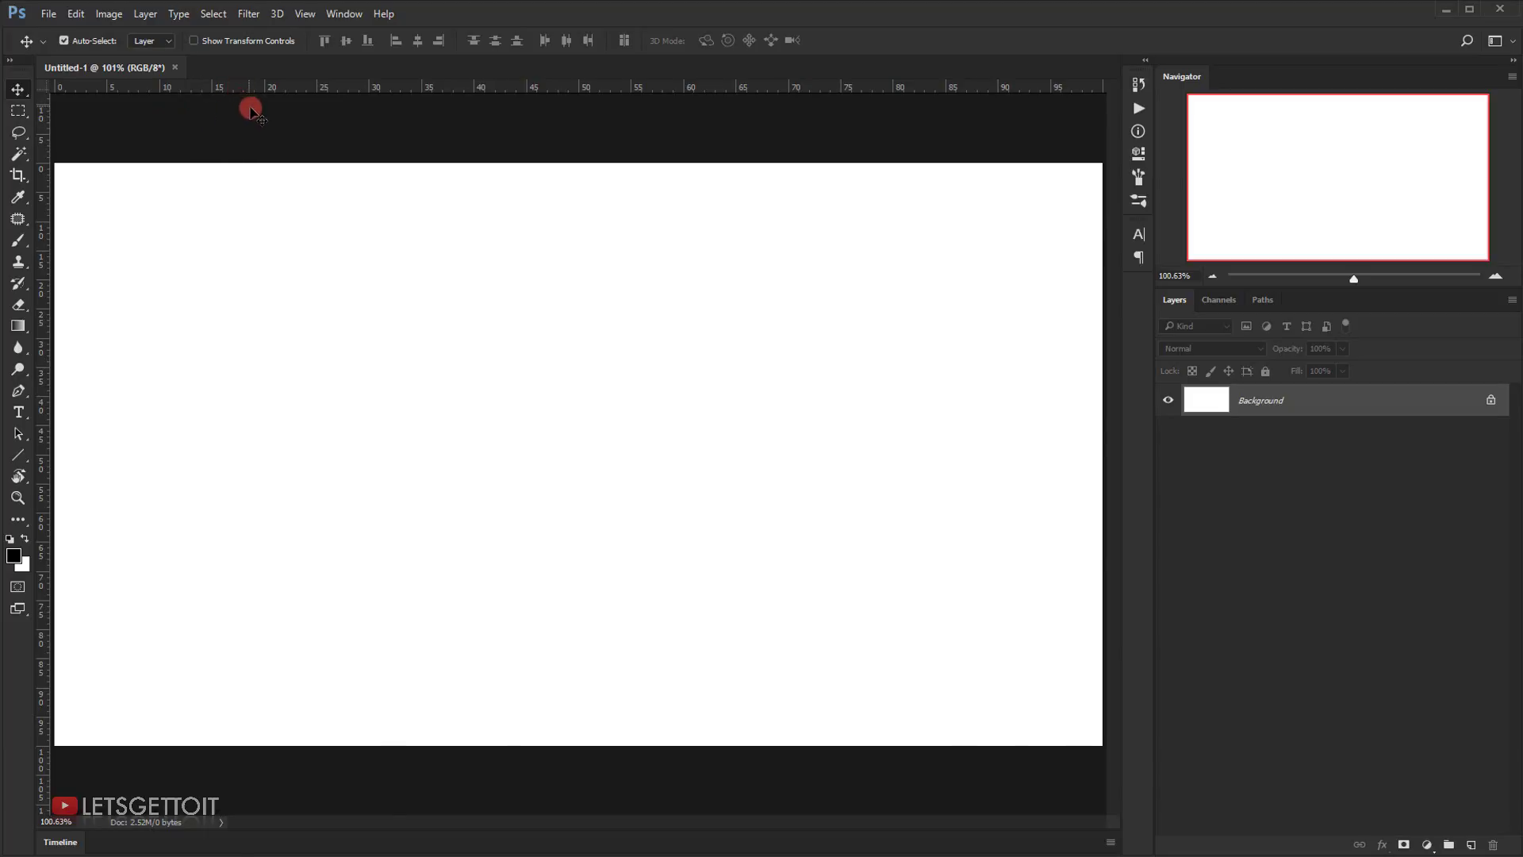
pyautogui.hotkey('ctrl', 'v')
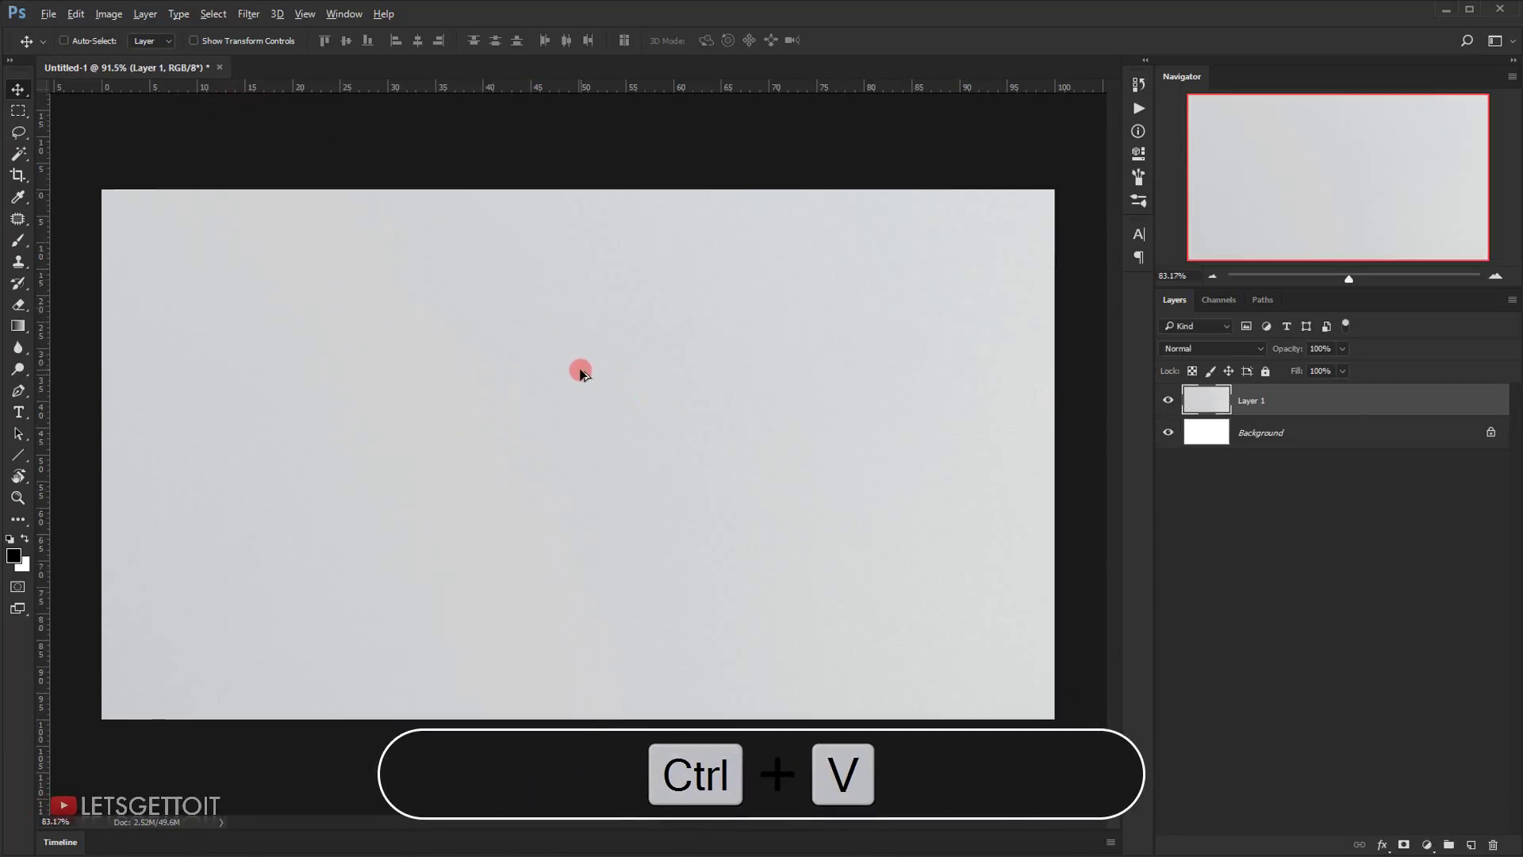
# - Free-transform the pasted photo layer, scaling it down proportionally to about 22%
pyautogui.scroll(-3, 581, 370)
pyautogui.scroll(-1, 643, 405)
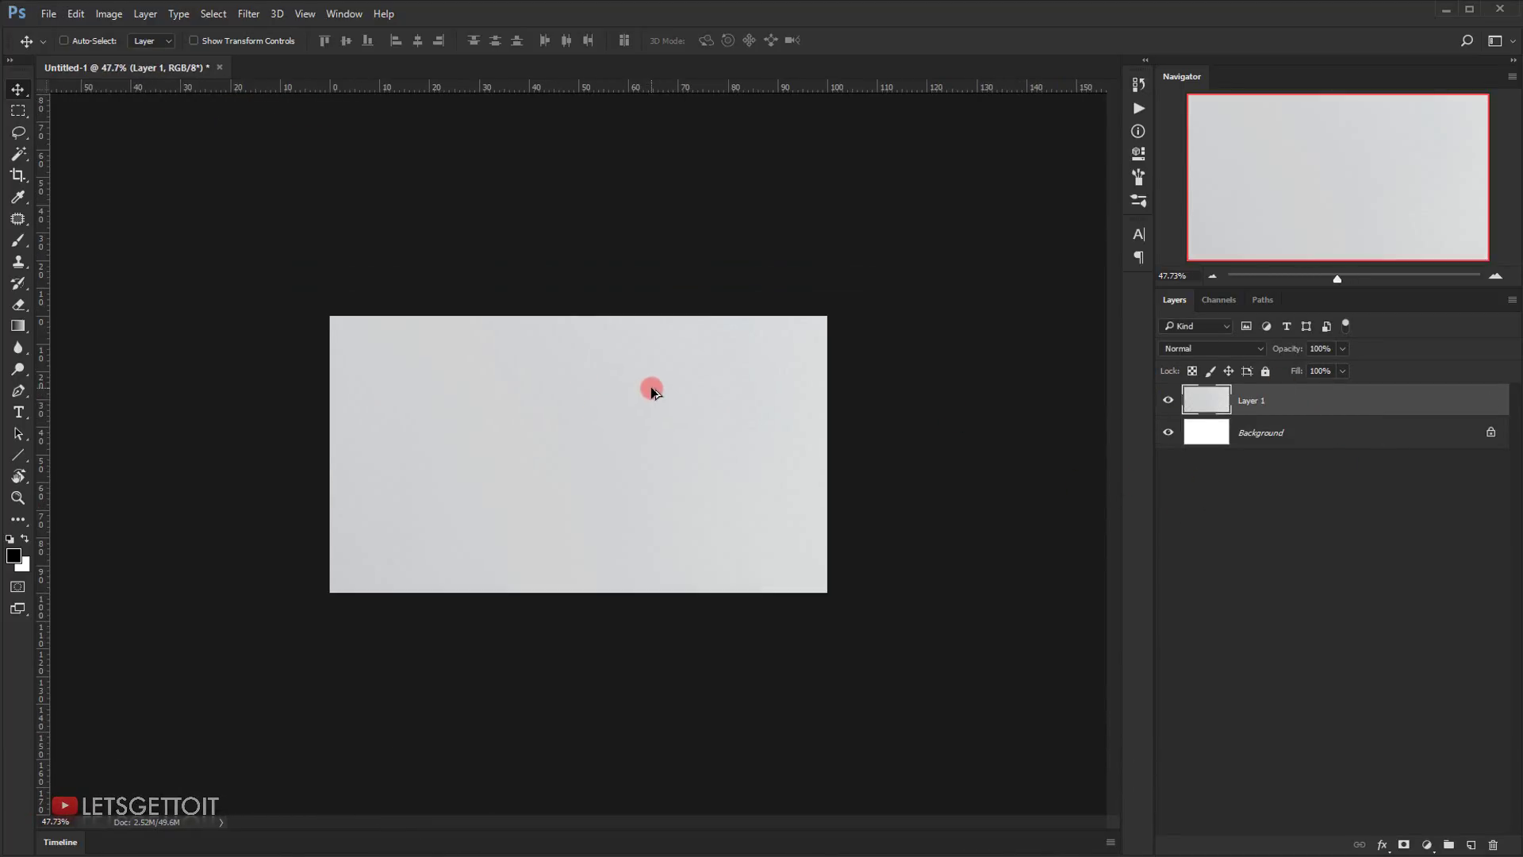
pyautogui.hotkey('ctrl', 't')
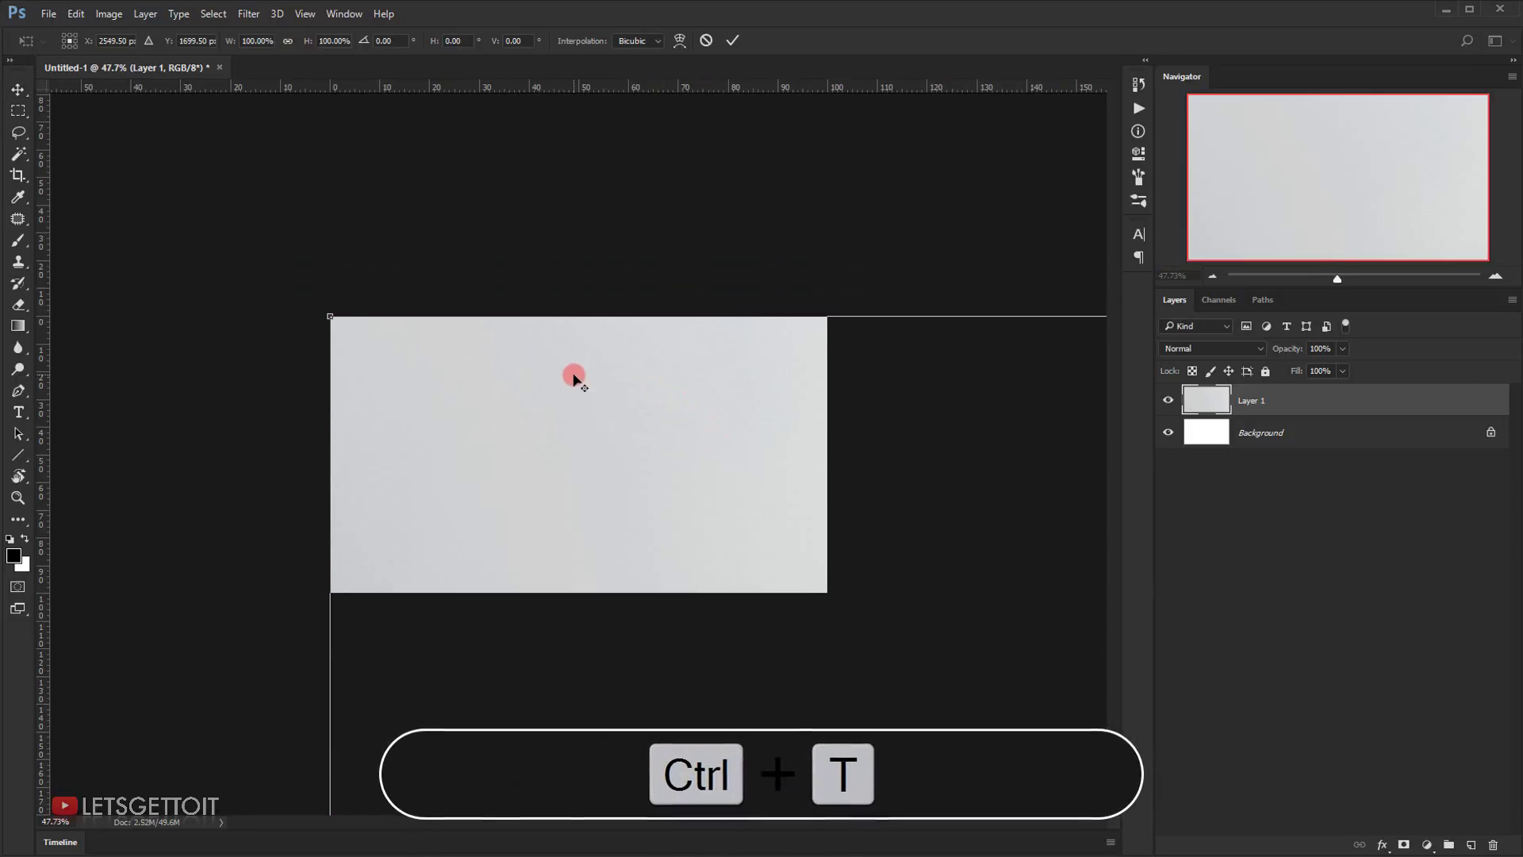
pyautogui.scroll(-2, 597, 393)
pyautogui.scroll(-3, 589, 410)
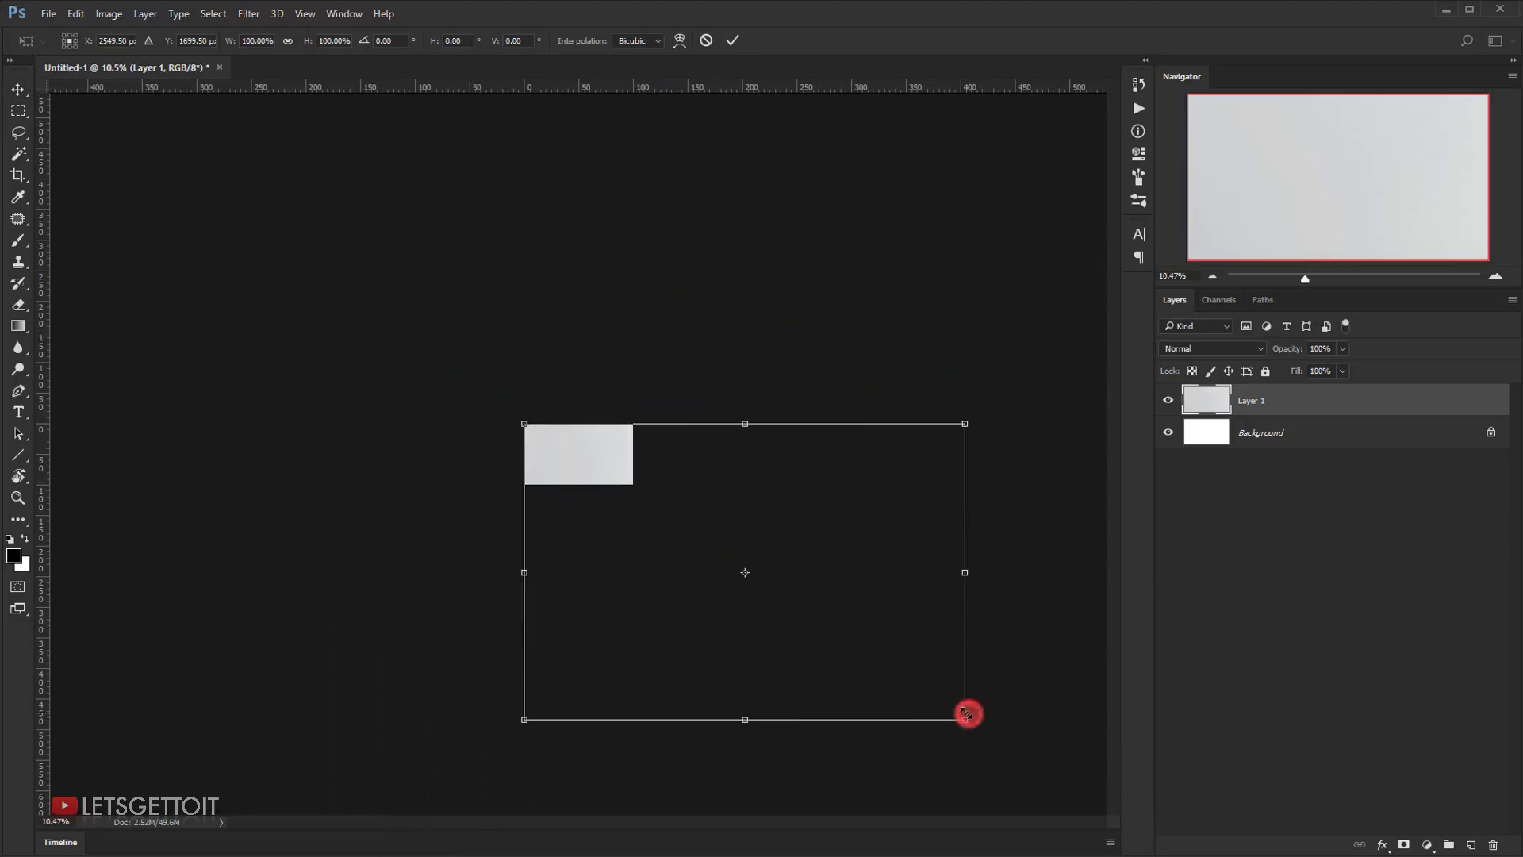
pyautogui.moveTo(959, 719); pyautogui.dragTo(619, 468)
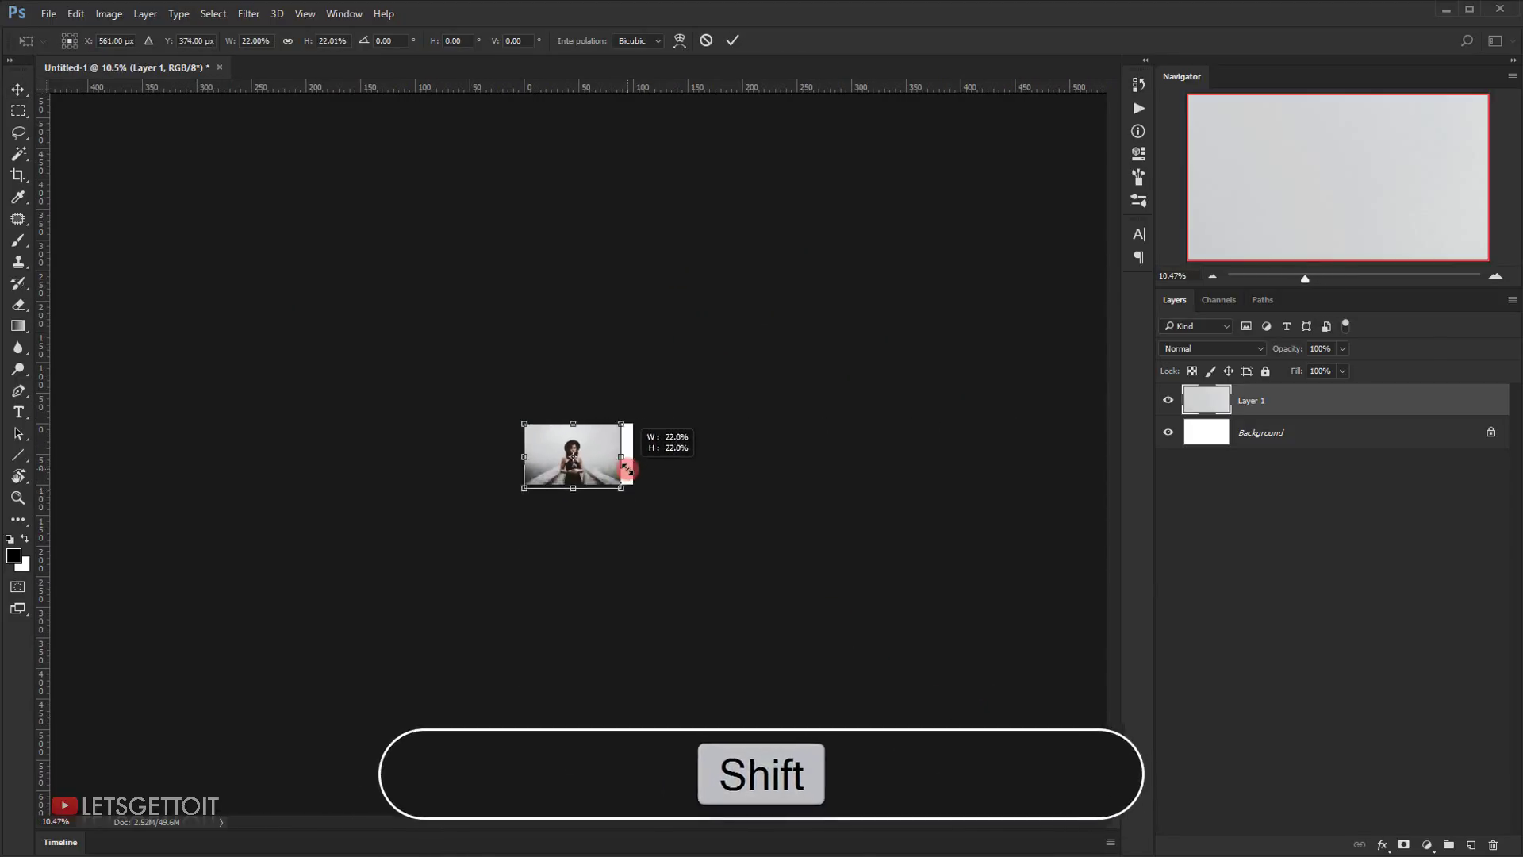
pyautogui.scroll(1, 565, 464)
pyautogui.scroll(7, 639, 514)
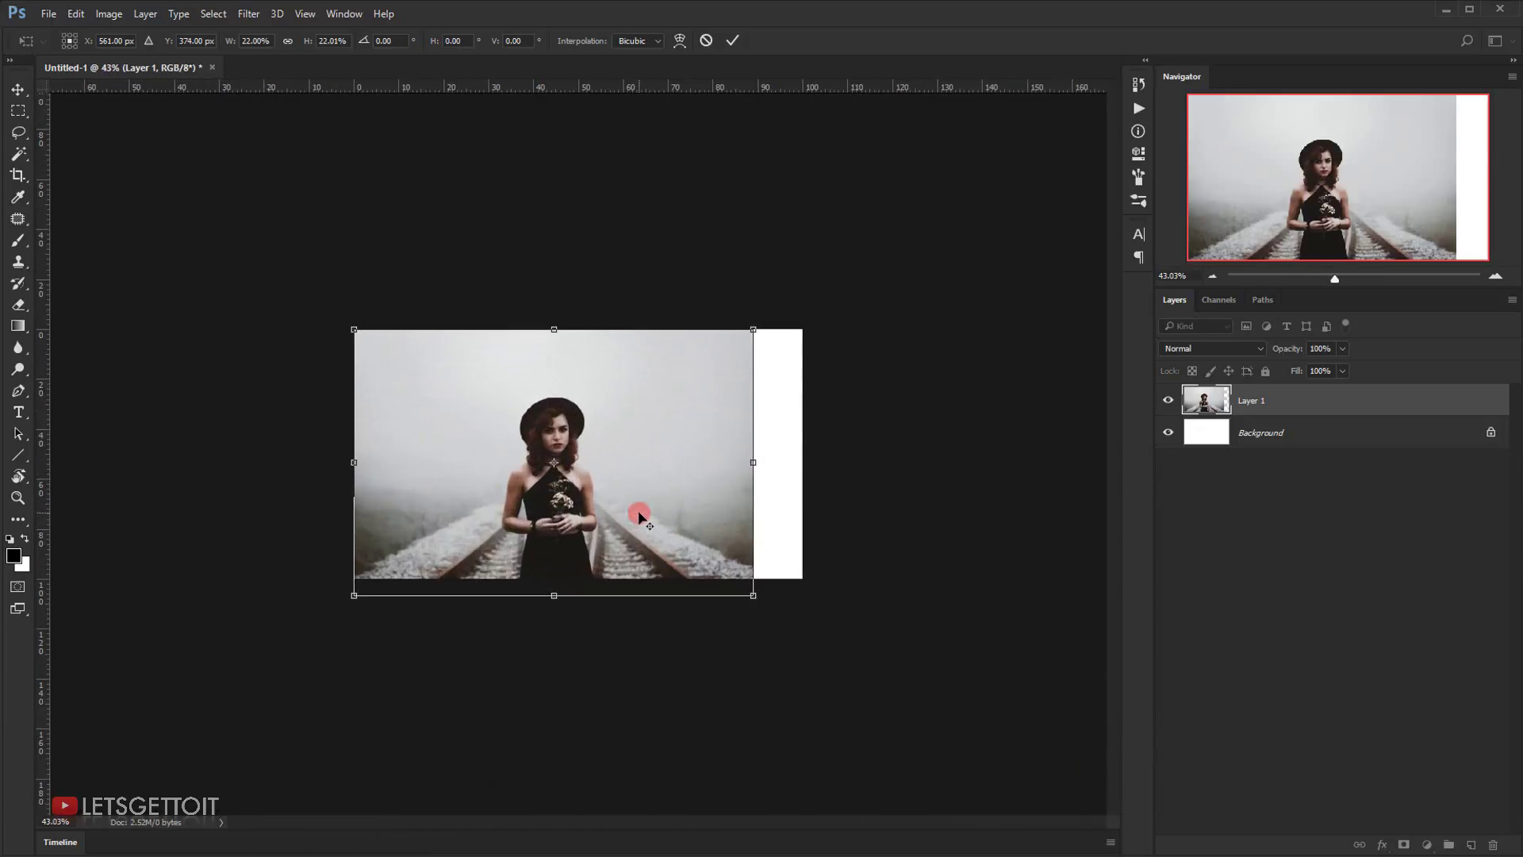
# - Enlarge the photo proportionally to about 31% and position it so it fills the canvas with the woman centred, applying the transform
pyautogui.moveTo(945, 757); pyautogui.dragTo(1104, 813)
pyautogui.moveTo(777, 619); pyautogui.dragTo(721, 510)
pyautogui.scroll(-4, 721, 510)
pyautogui.moveTo(877, 636); pyautogui.dragTo(962, 710)
pyautogui.moveTo(693, 510); pyautogui.dragTo(691, 529)
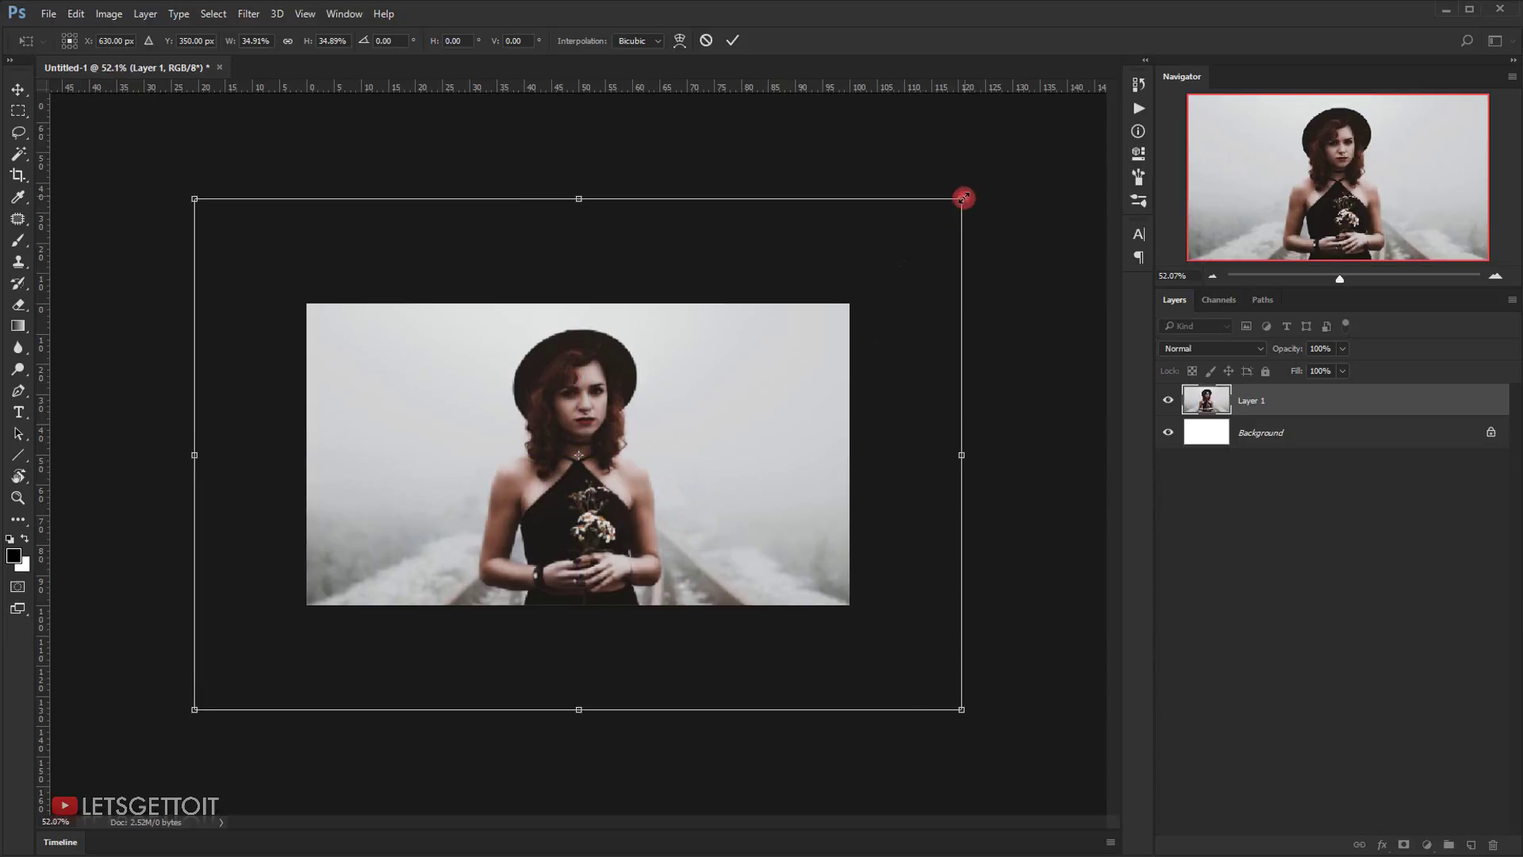
pyautogui.moveTo(964, 198); pyautogui.dragTo(935, 246)
pyautogui.moveTo(692, 525); pyautogui.dragTo(690, 501)
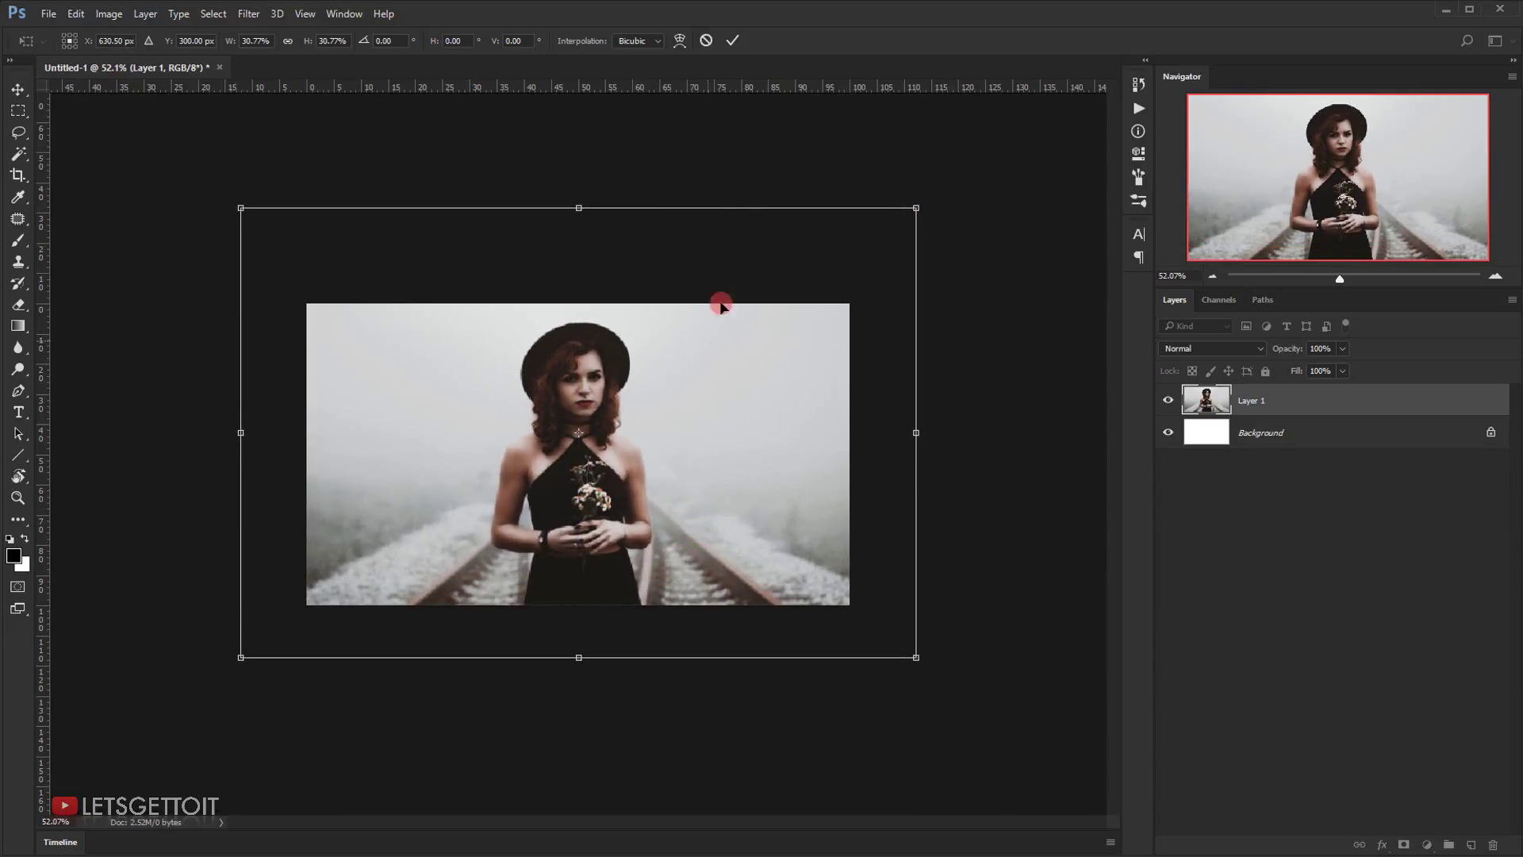
pyautogui.click(729, 42)
pyautogui.hotkey('ctrl', '0')
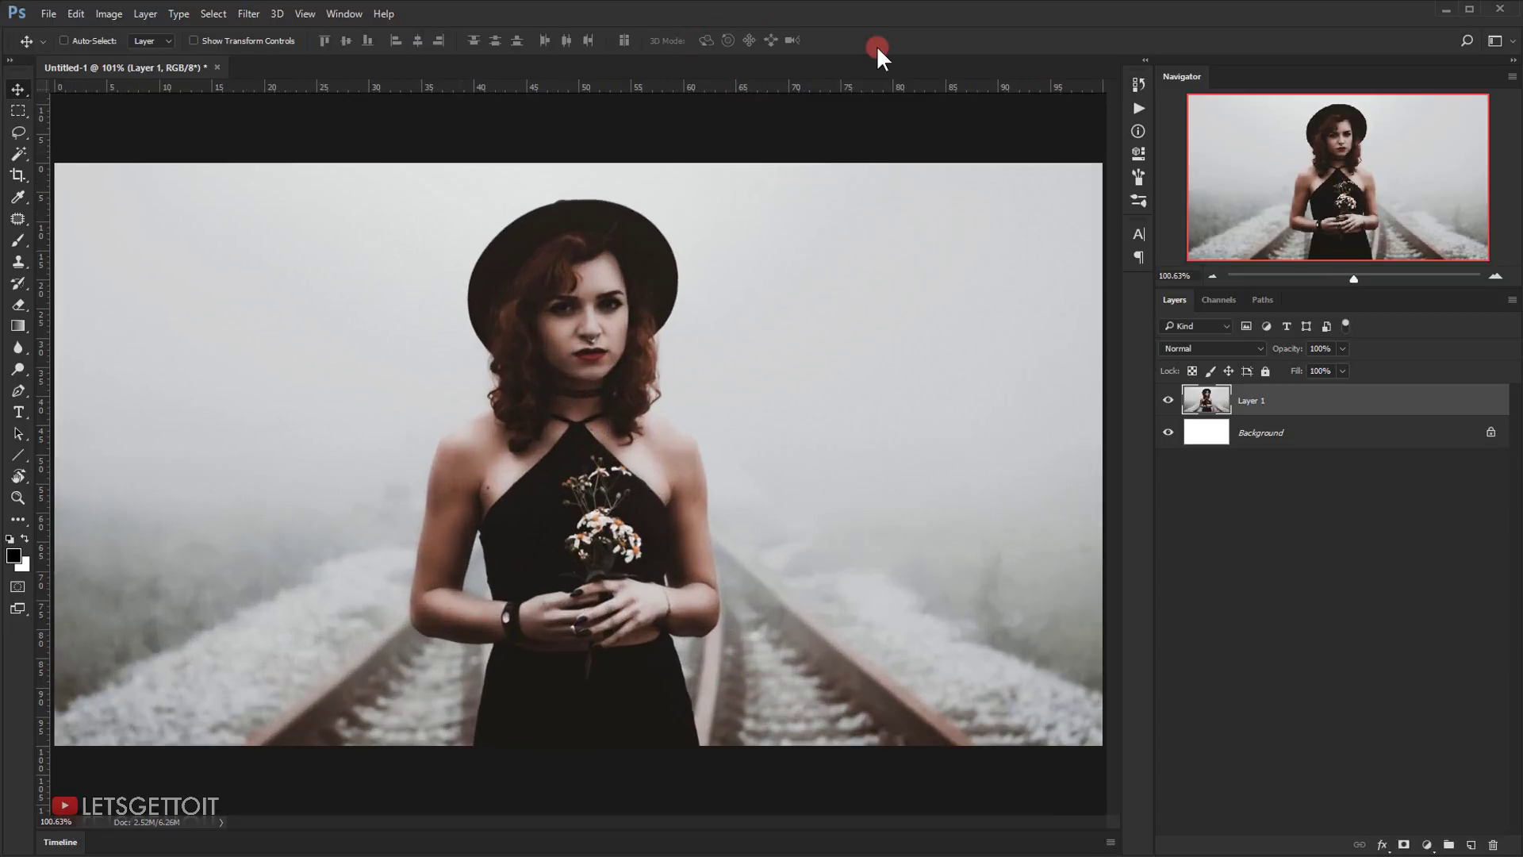
# - Delete the white Background layer and rename the photo layer as Model
pyautogui.click(1301, 437)
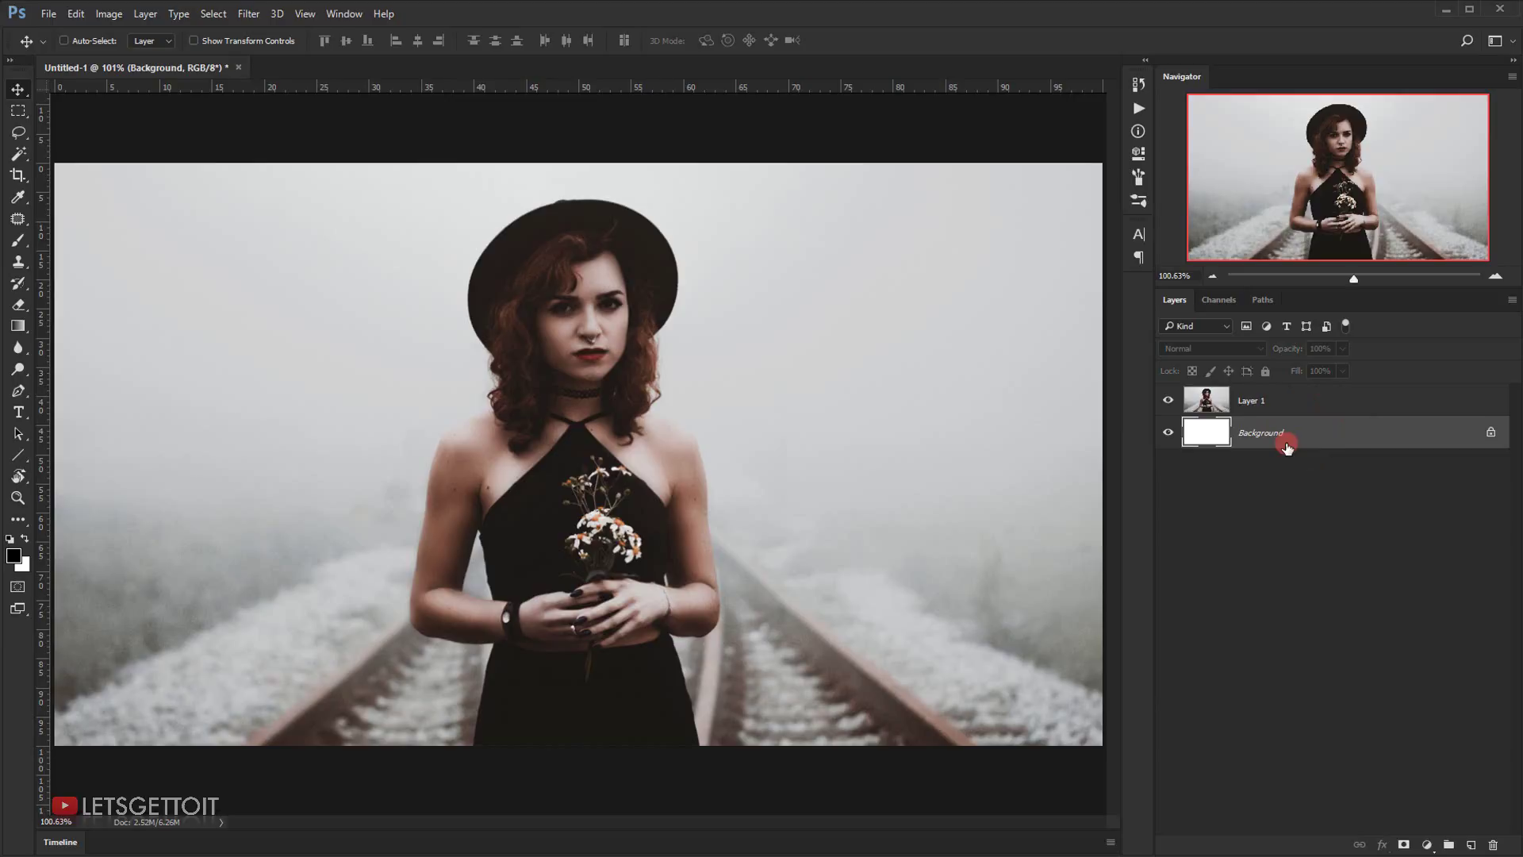
pyautogui.press('Delete')
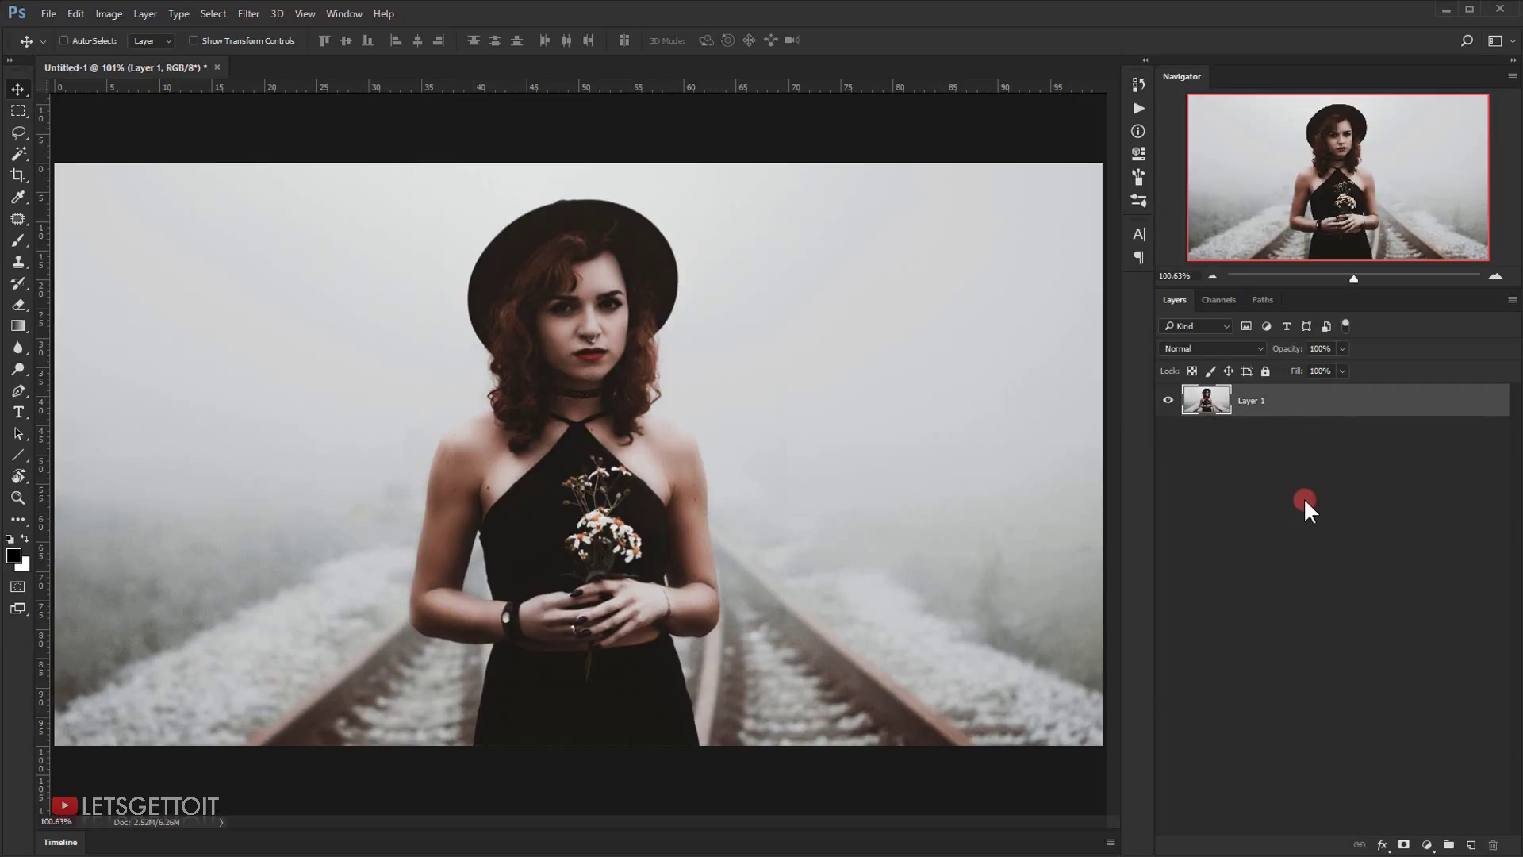
pyautogui.doubleClick(1251, 401)
pyautogui.write('MOdel')
pyautogui.click(556, 399)
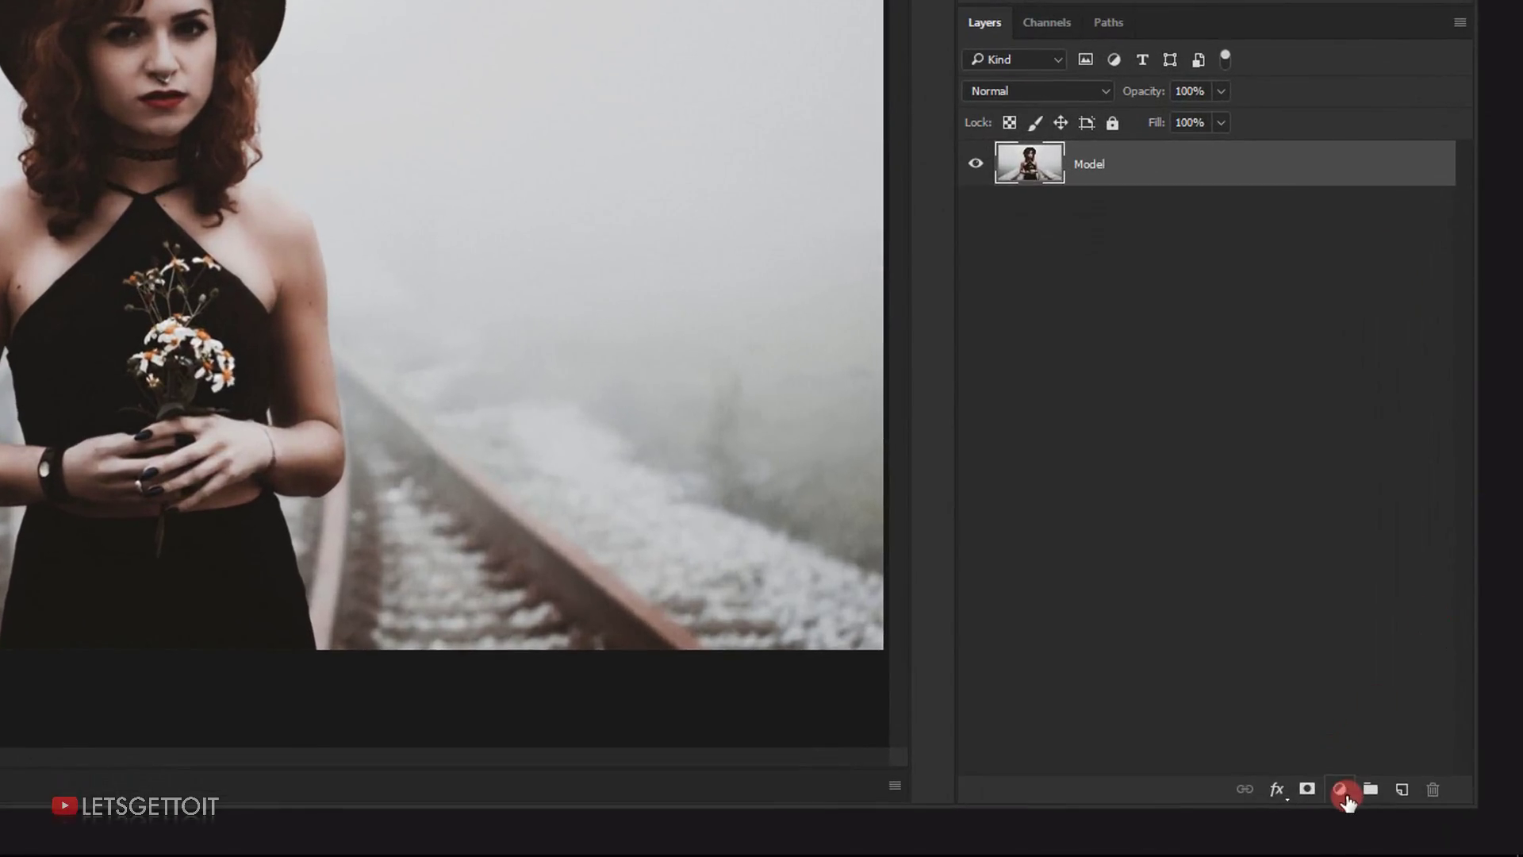
# - Add a white (ffffff) Solid Color fill layer above the Model layer
pyautogui.click(1341, 790)
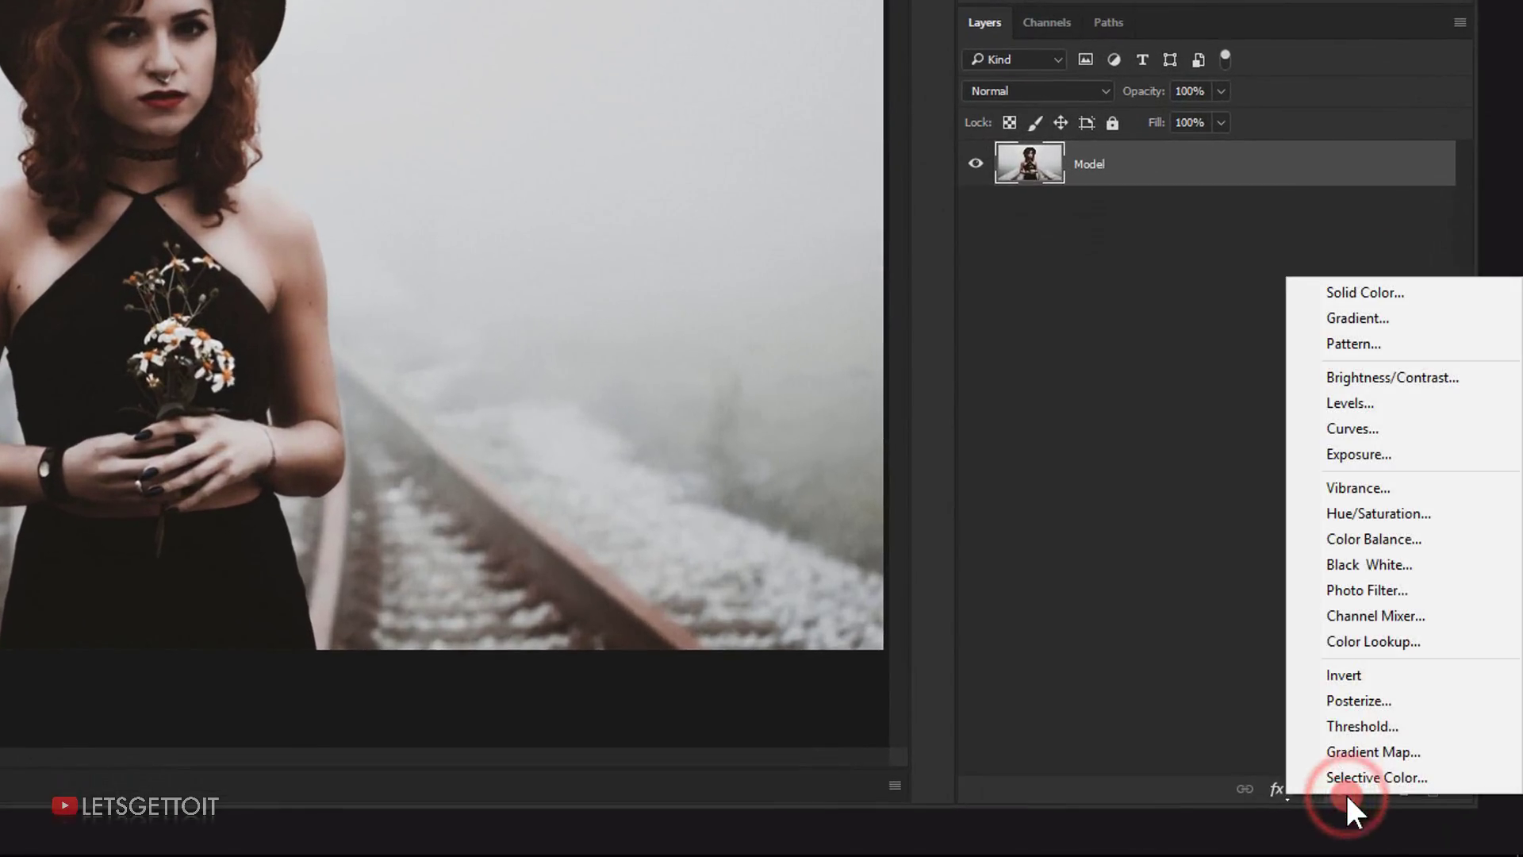
pyautogui.click(1363, 296)
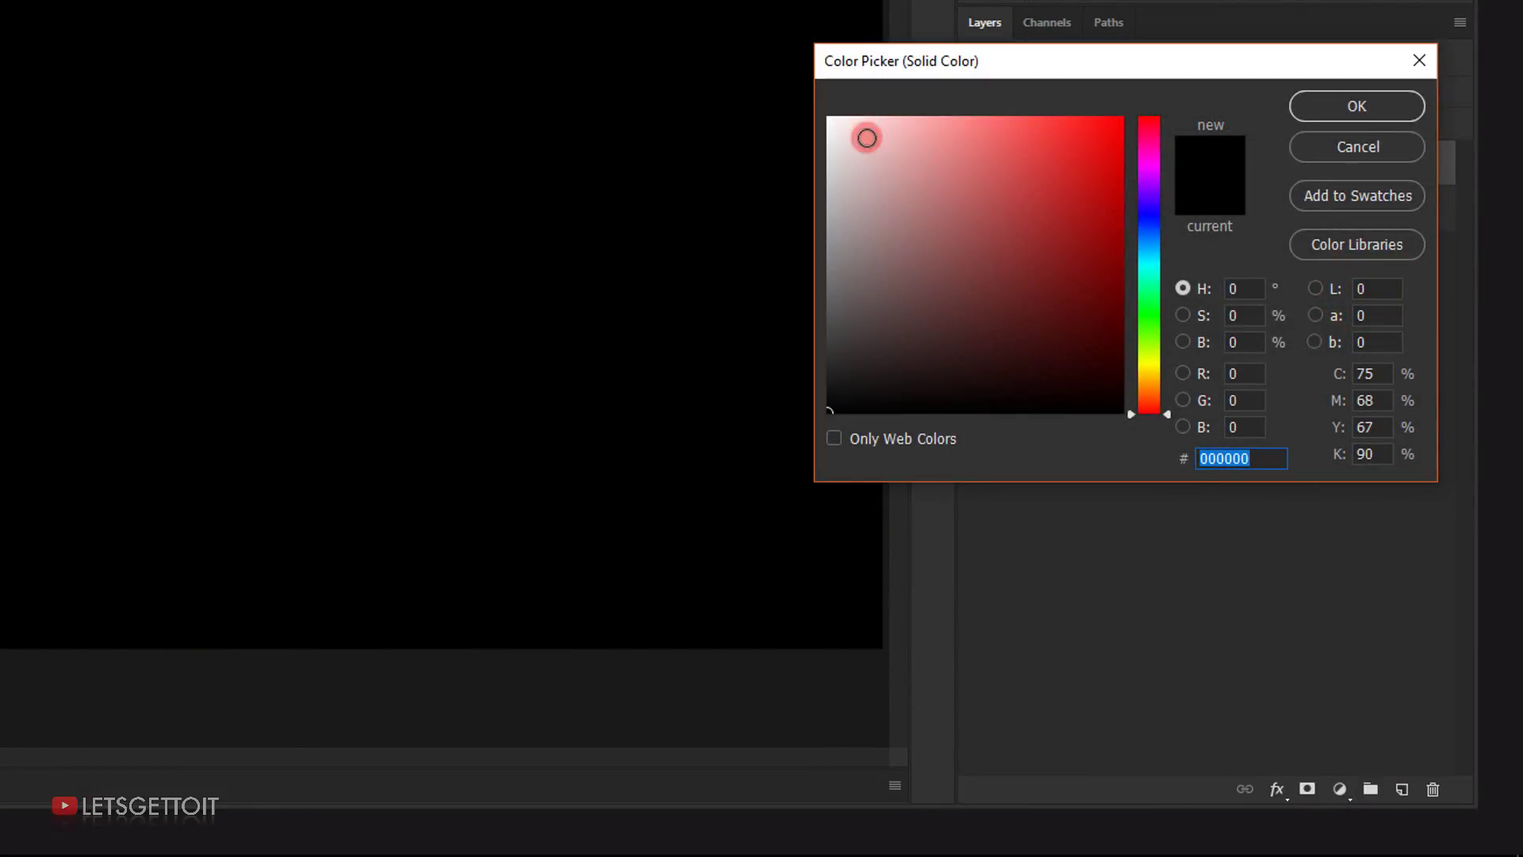
pyautogui.moveTo(897, 168); pyautogui.dragTo(822, 111)
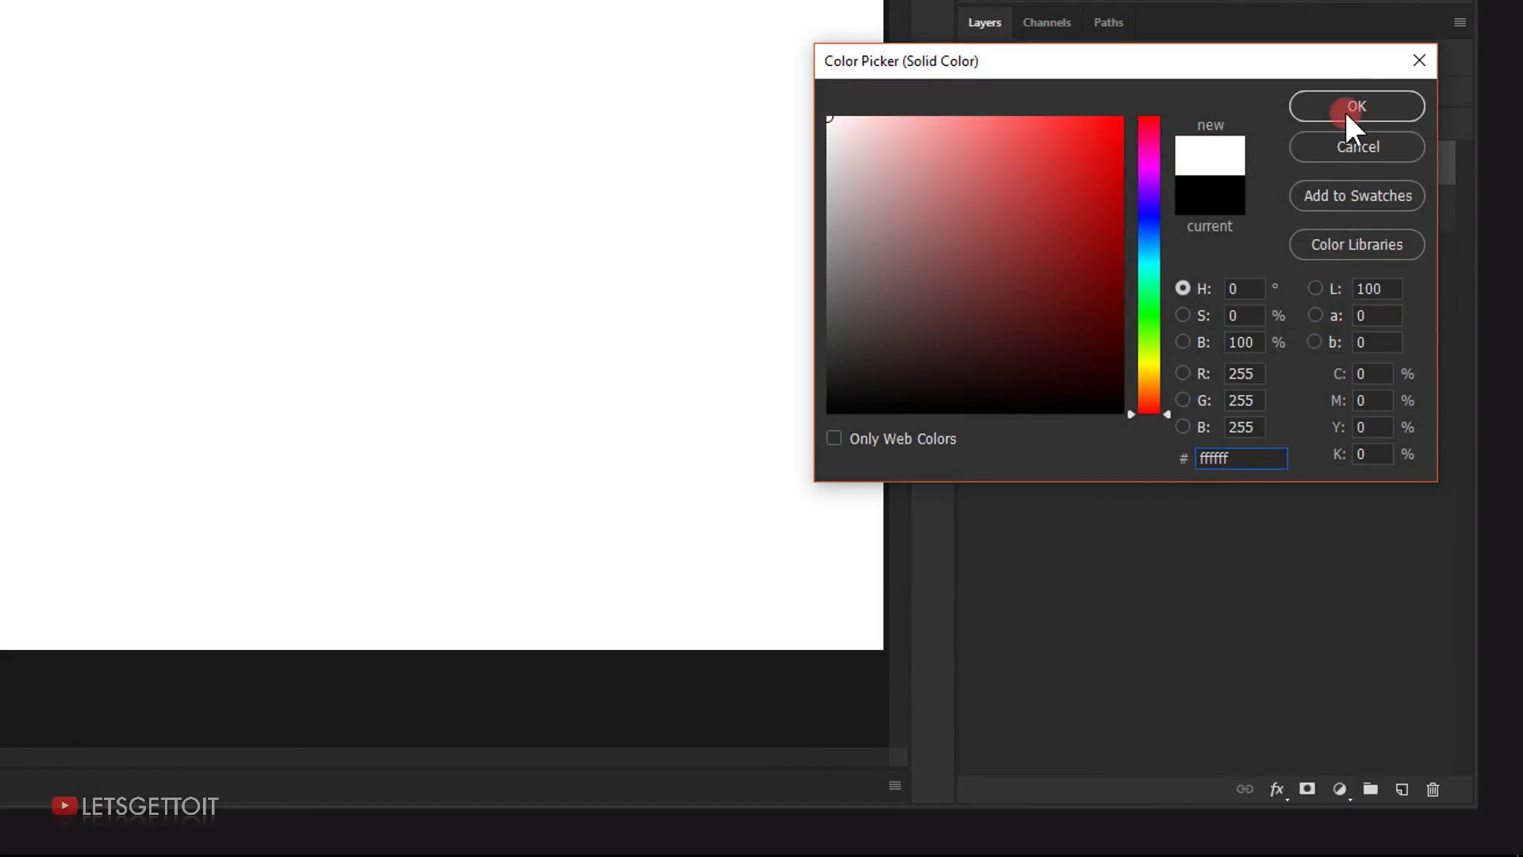
pyautogui.click(1353, 108)
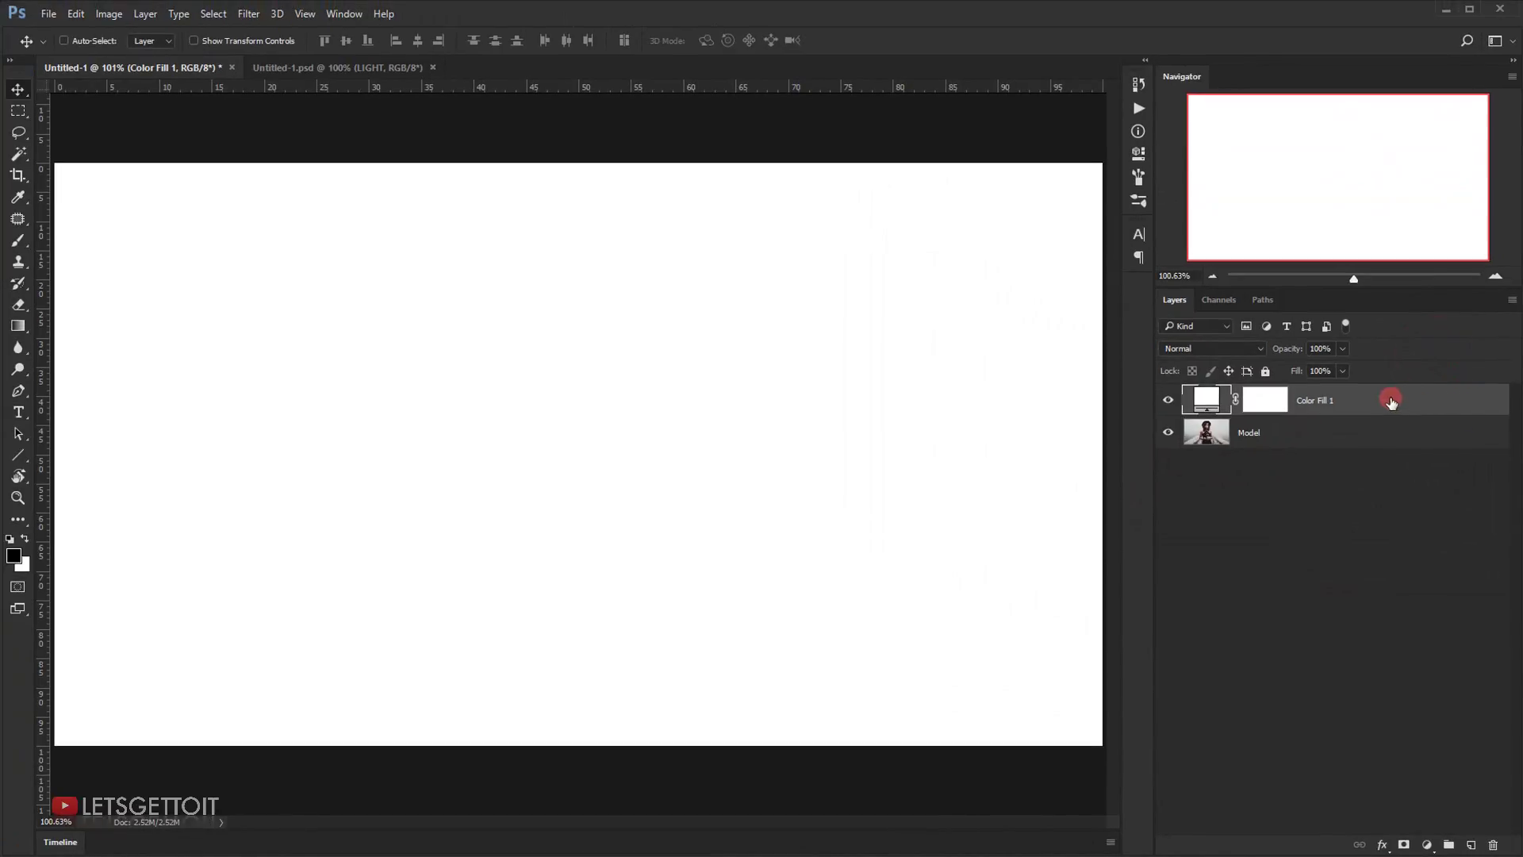
# - Rename the white fill layer as Light and set its blend mode to Overlay
pyautogui.doubleClick(1314, 401)
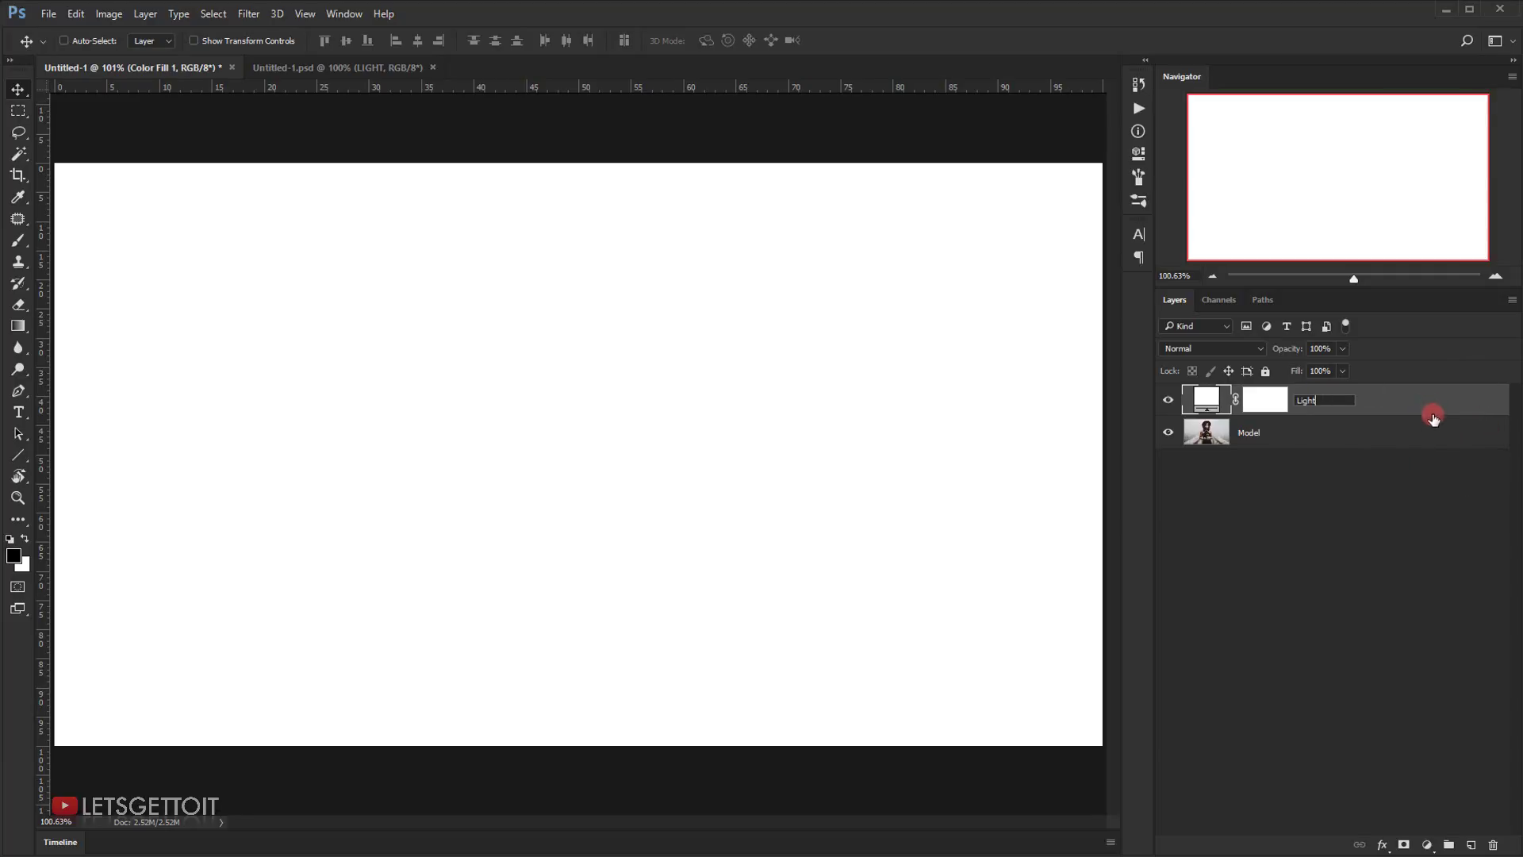
pyautogui.click(1434, 419)
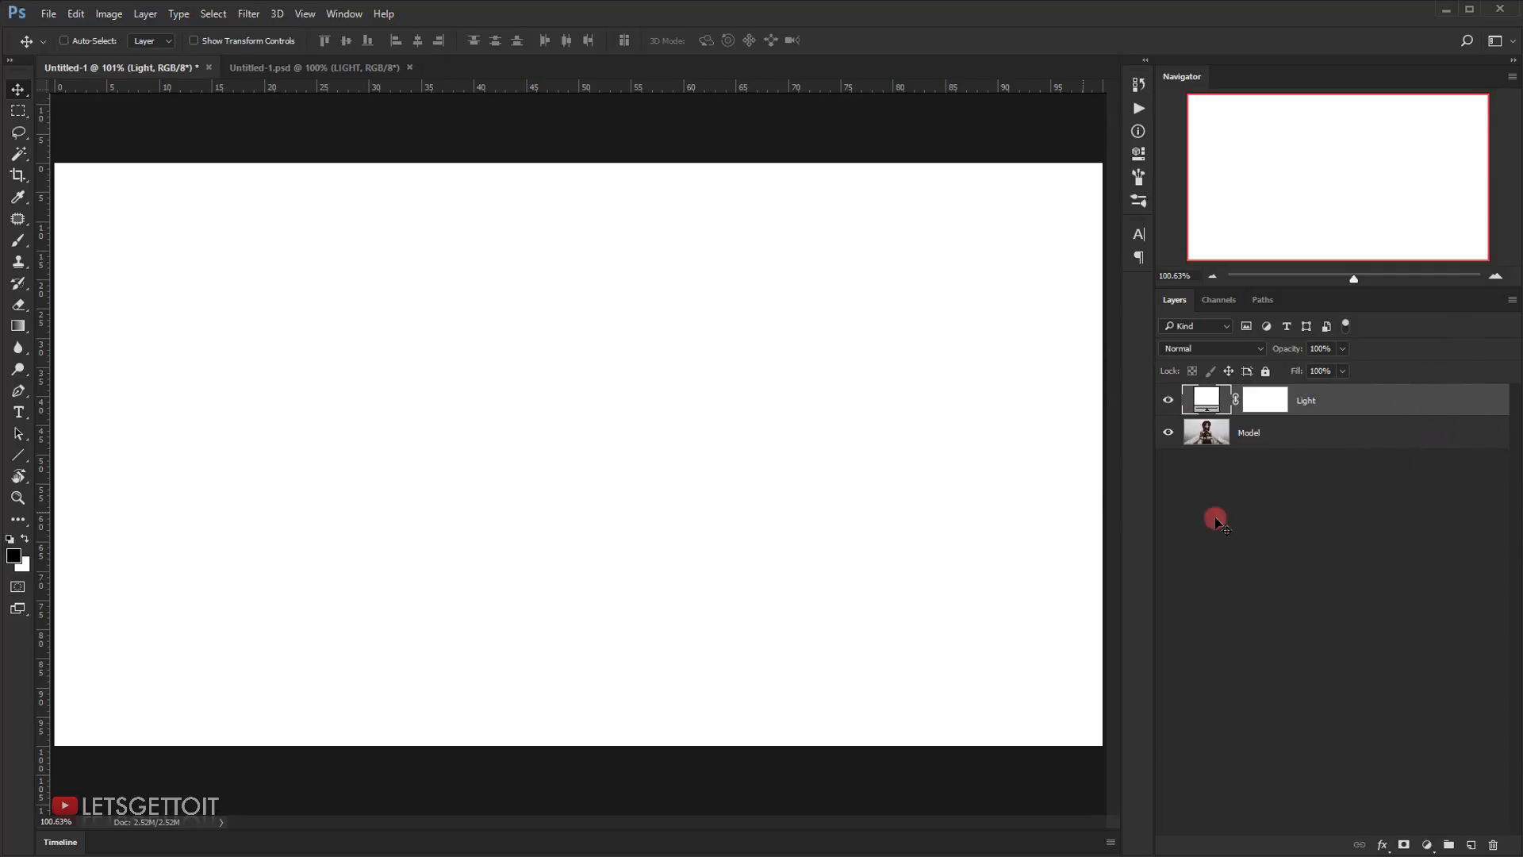
pyautogui.click(1298, 489)
pyautogui.moveTo(1375, 390); pyautogui.dragTo(1347, 433)
pyautogui.click(1212, 348)
pyautogui.click(1180, 512)
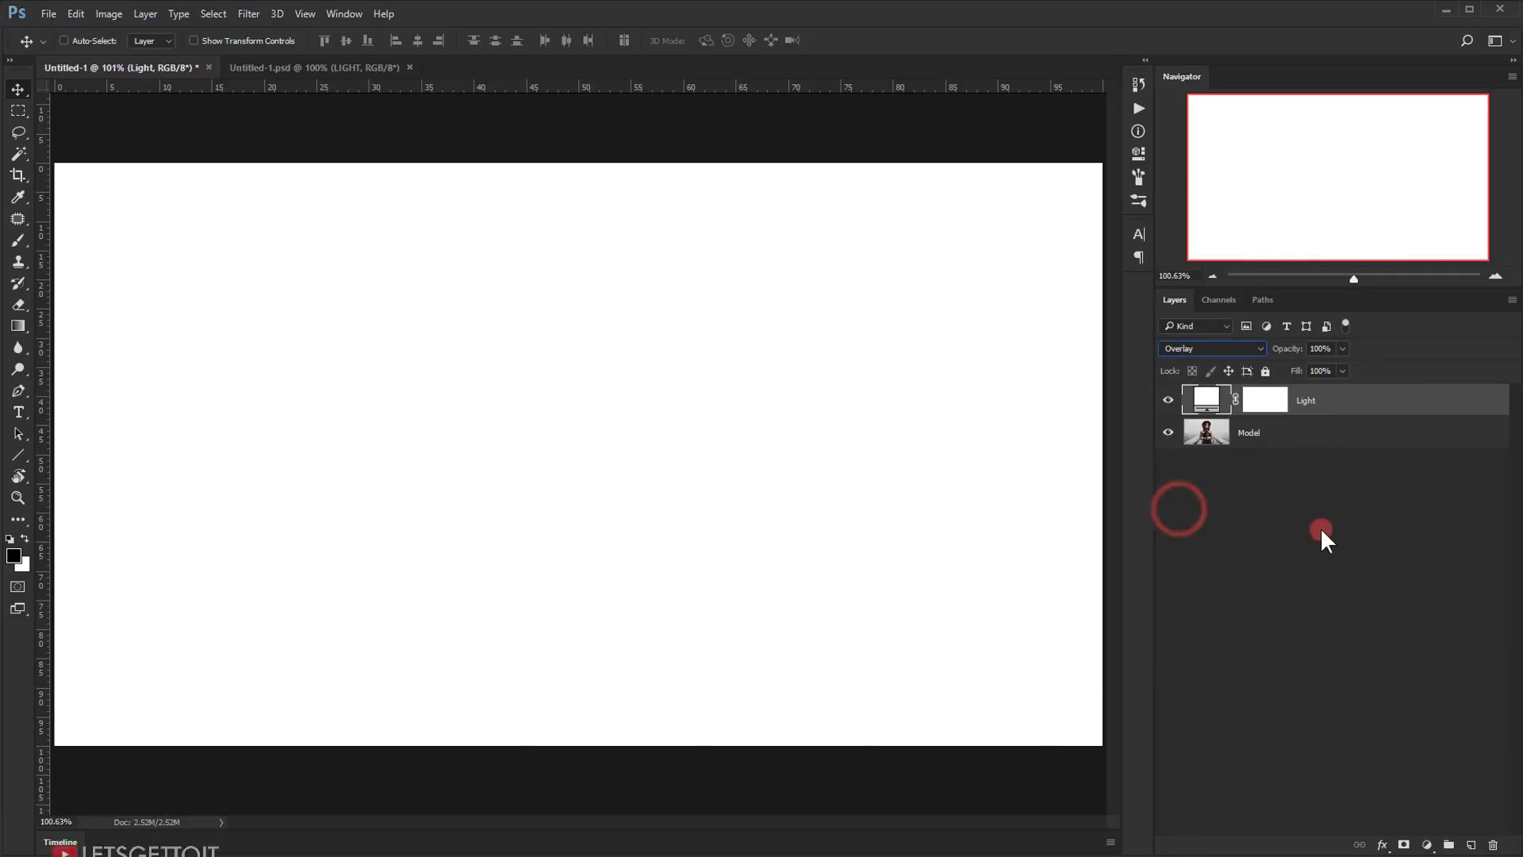
pyautogui.click(1326, 530)
# - Compare the image with and without the Light layer, leaving that layer hidden
pyautogui.click(1177, 392)
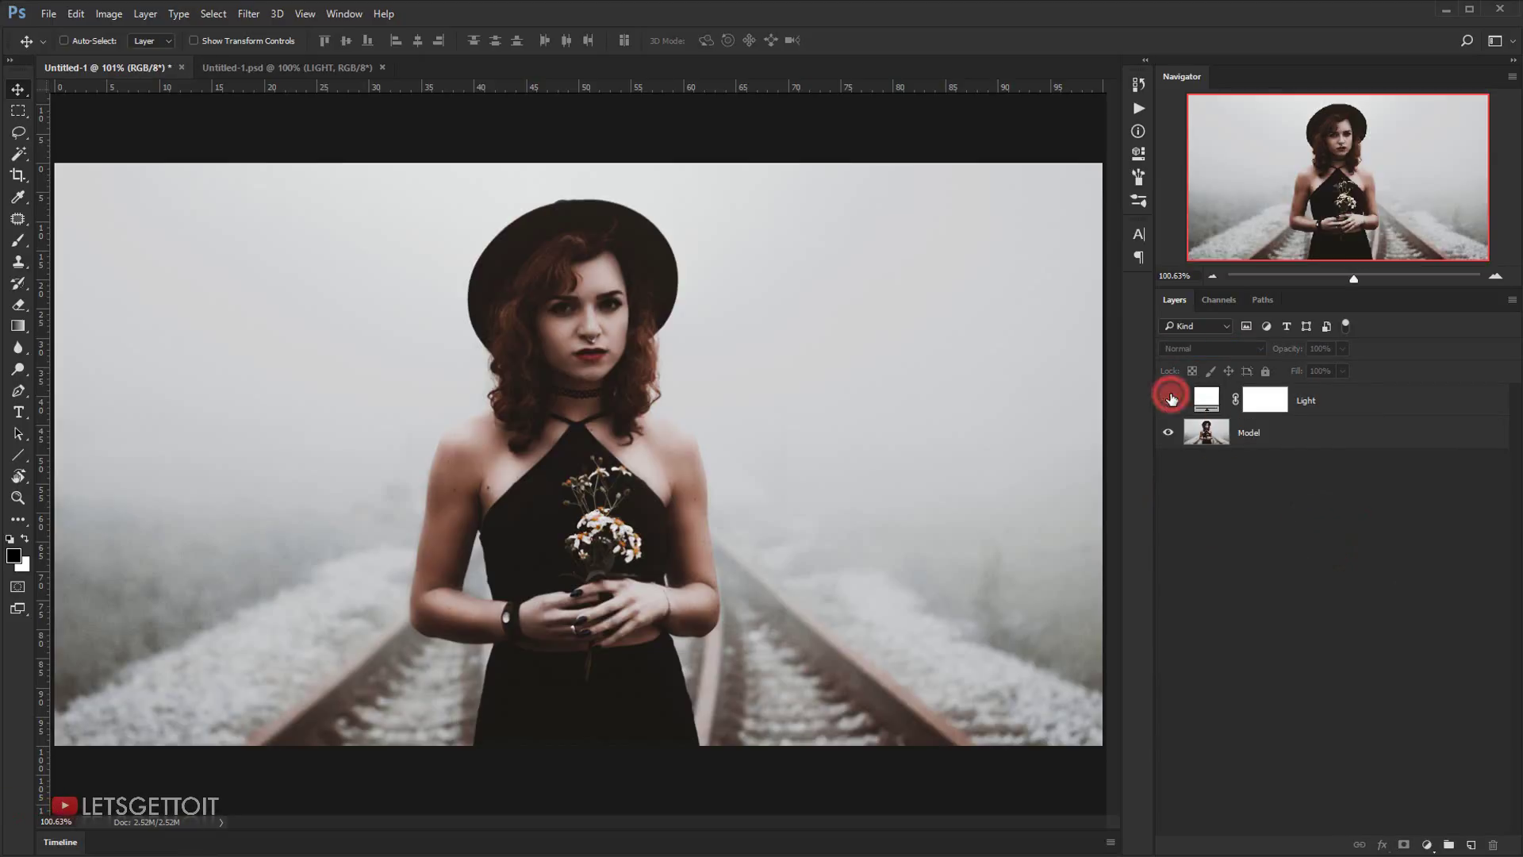
pyautogui.click(1177, 392)
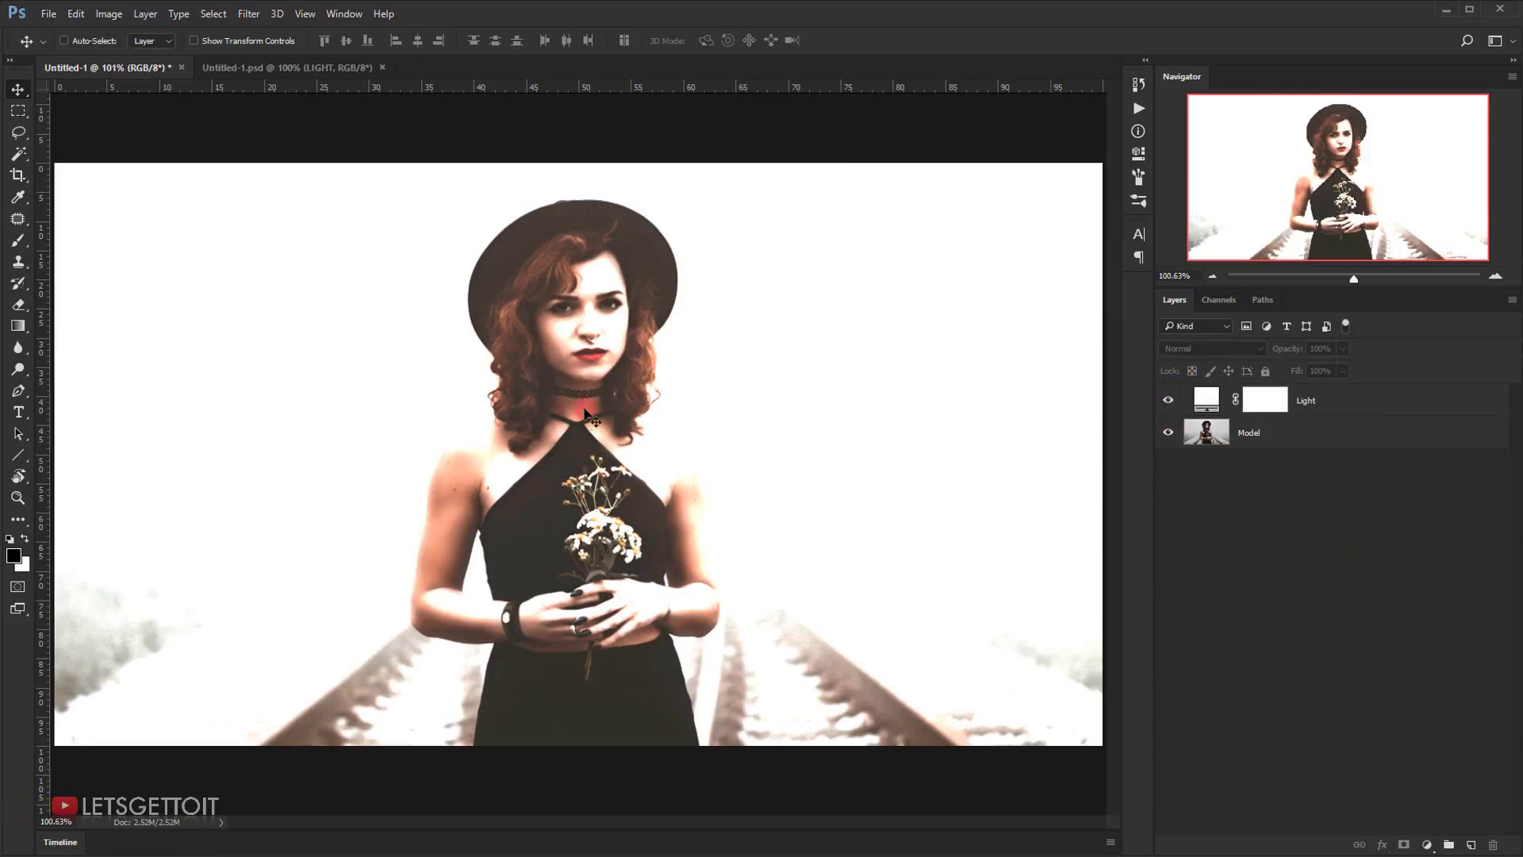
pyautogui.click(1170, 400)
pyautogui.click(1169, 400)
pyautogui.click(1170, 400)
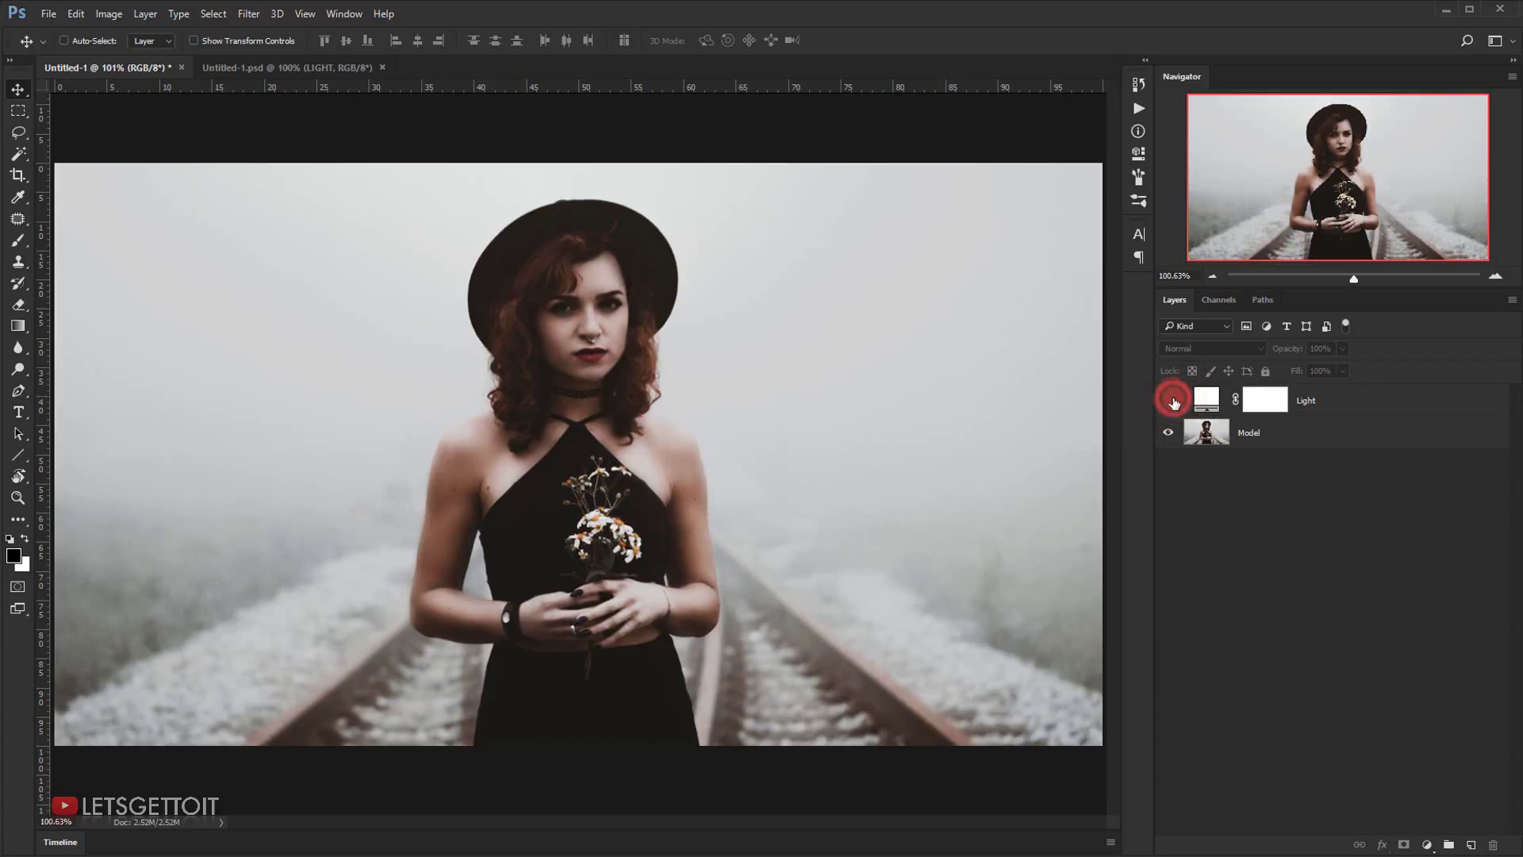
pyautogui.click(1171, 401)
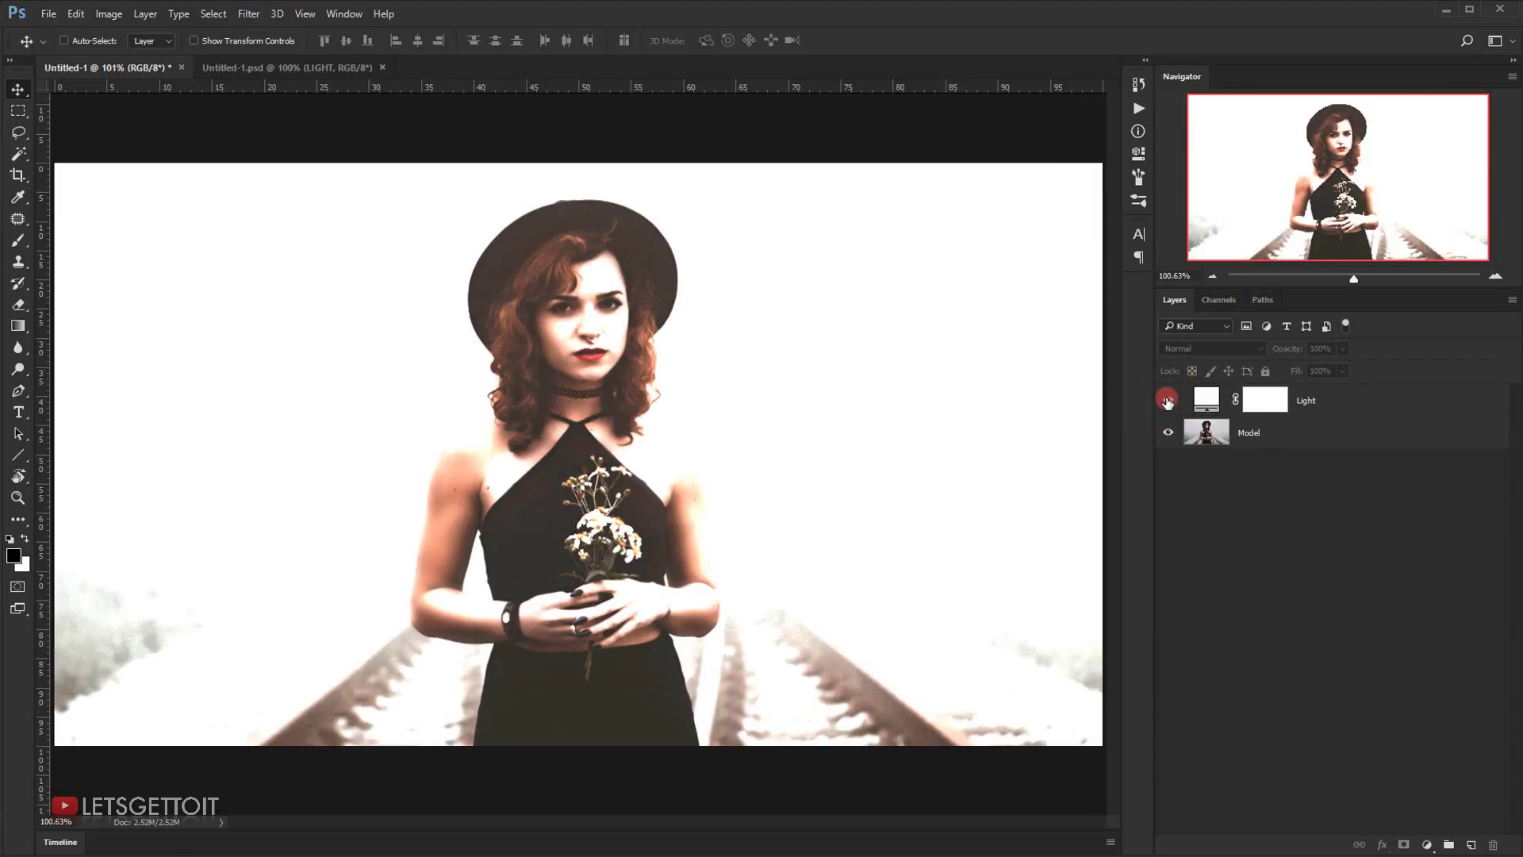
pyautogui.click(1167, 401)
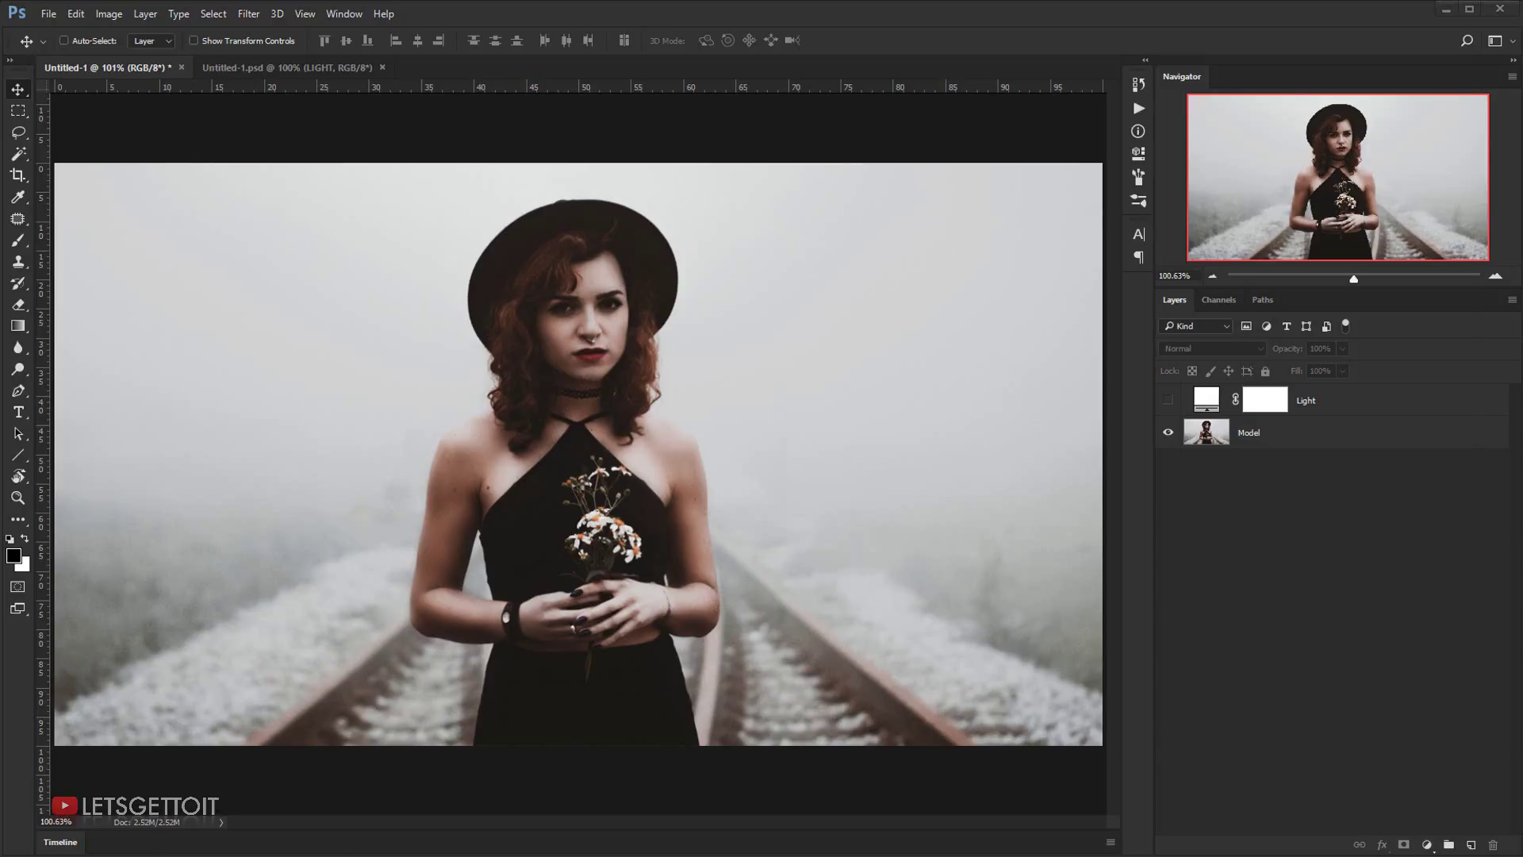
# - Place the glitch screens texture PNG from the tut folder above the layers and widen it to 87.64% to cover the canvas
pyautogui.click(92, 855)
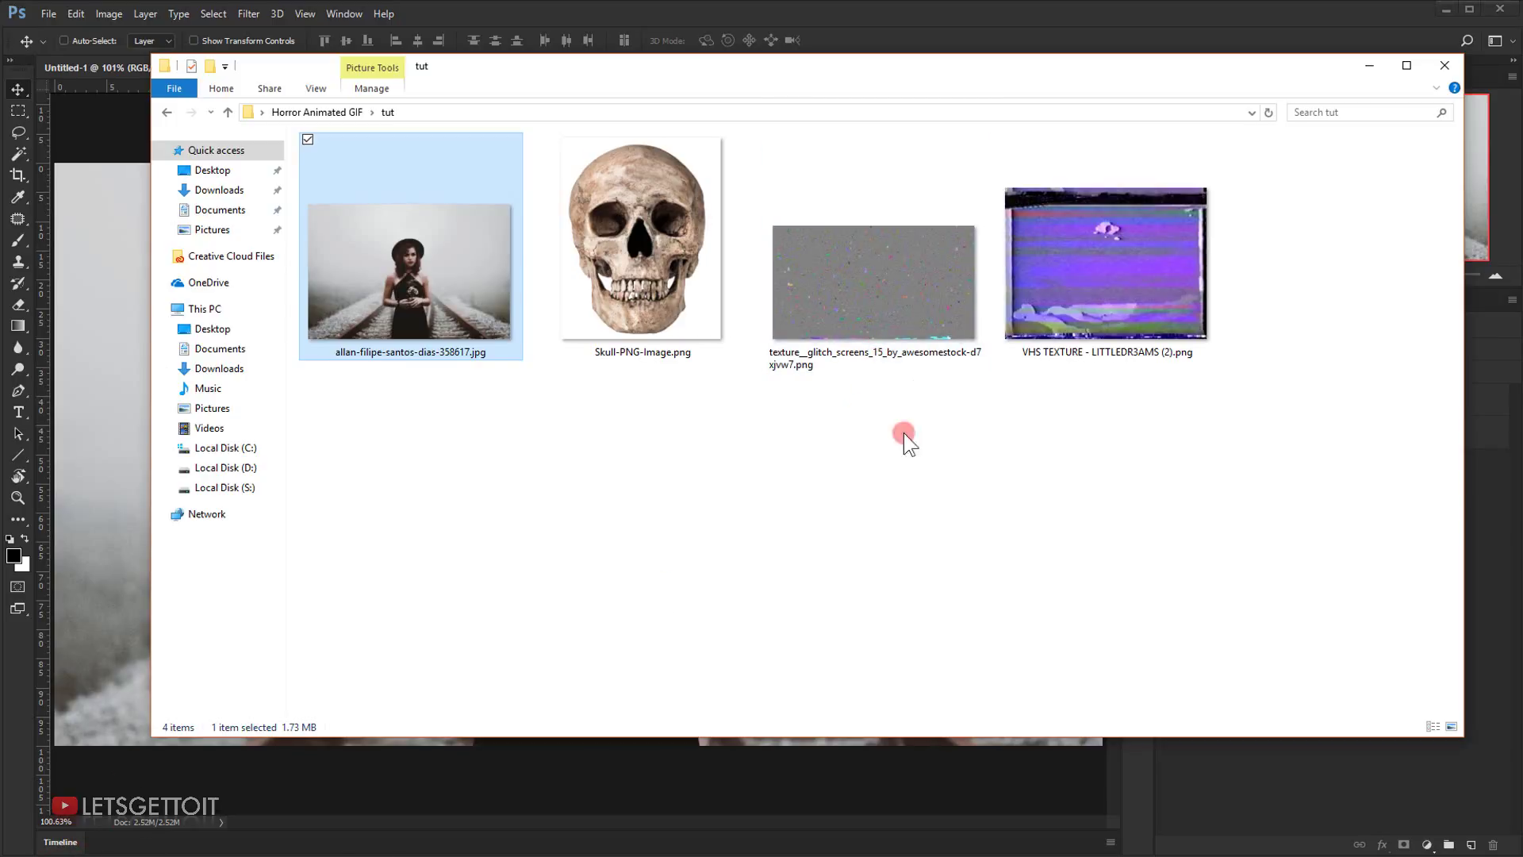
pyautogui.moveTo(875, 287); pyautogui.dragTo(119, 466)
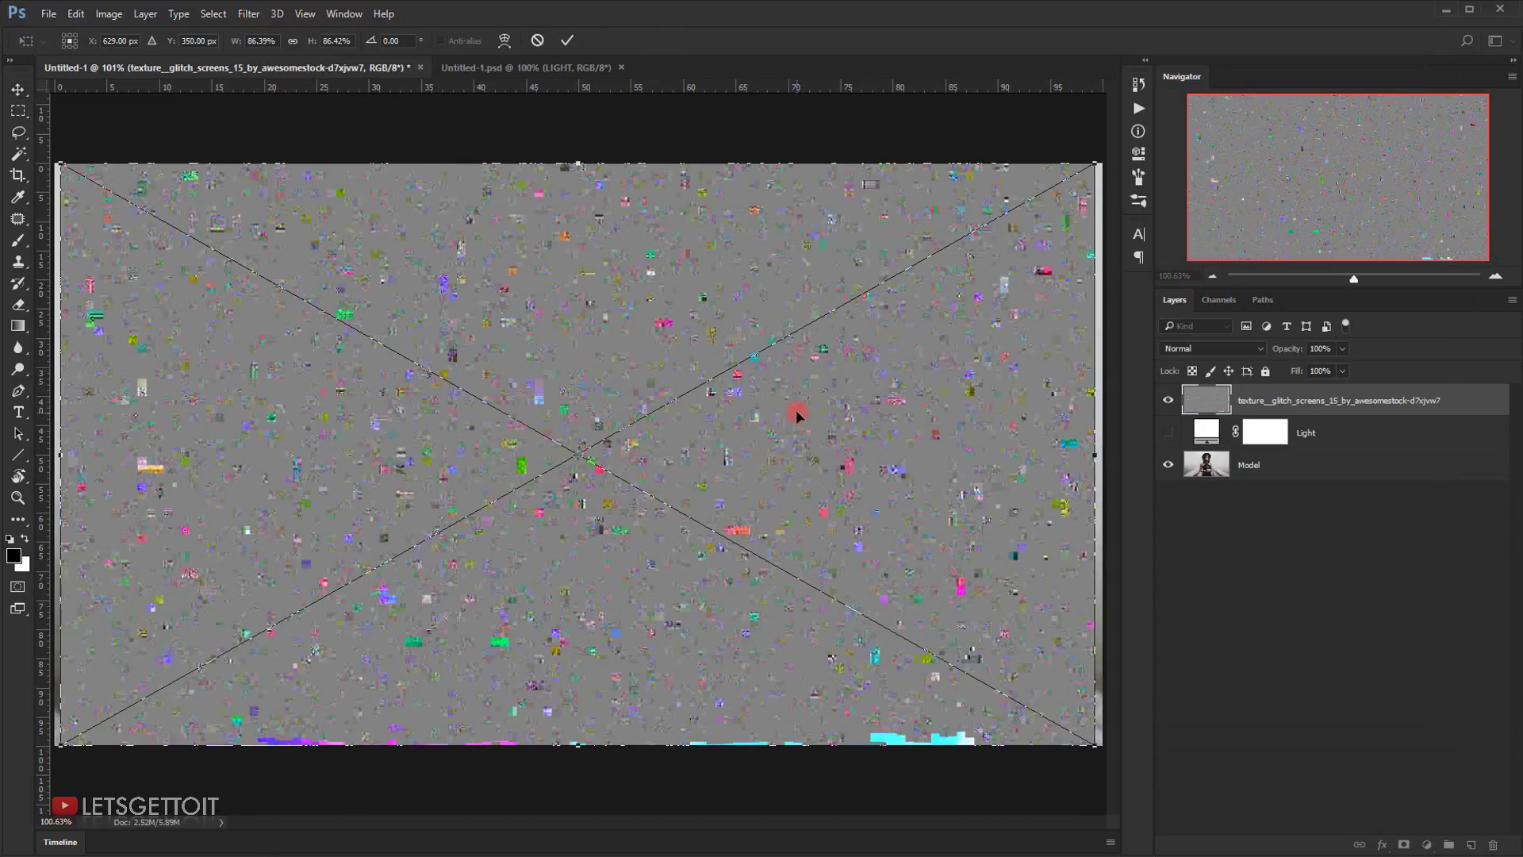
pyautogui.hotkey('ctrl', '-')
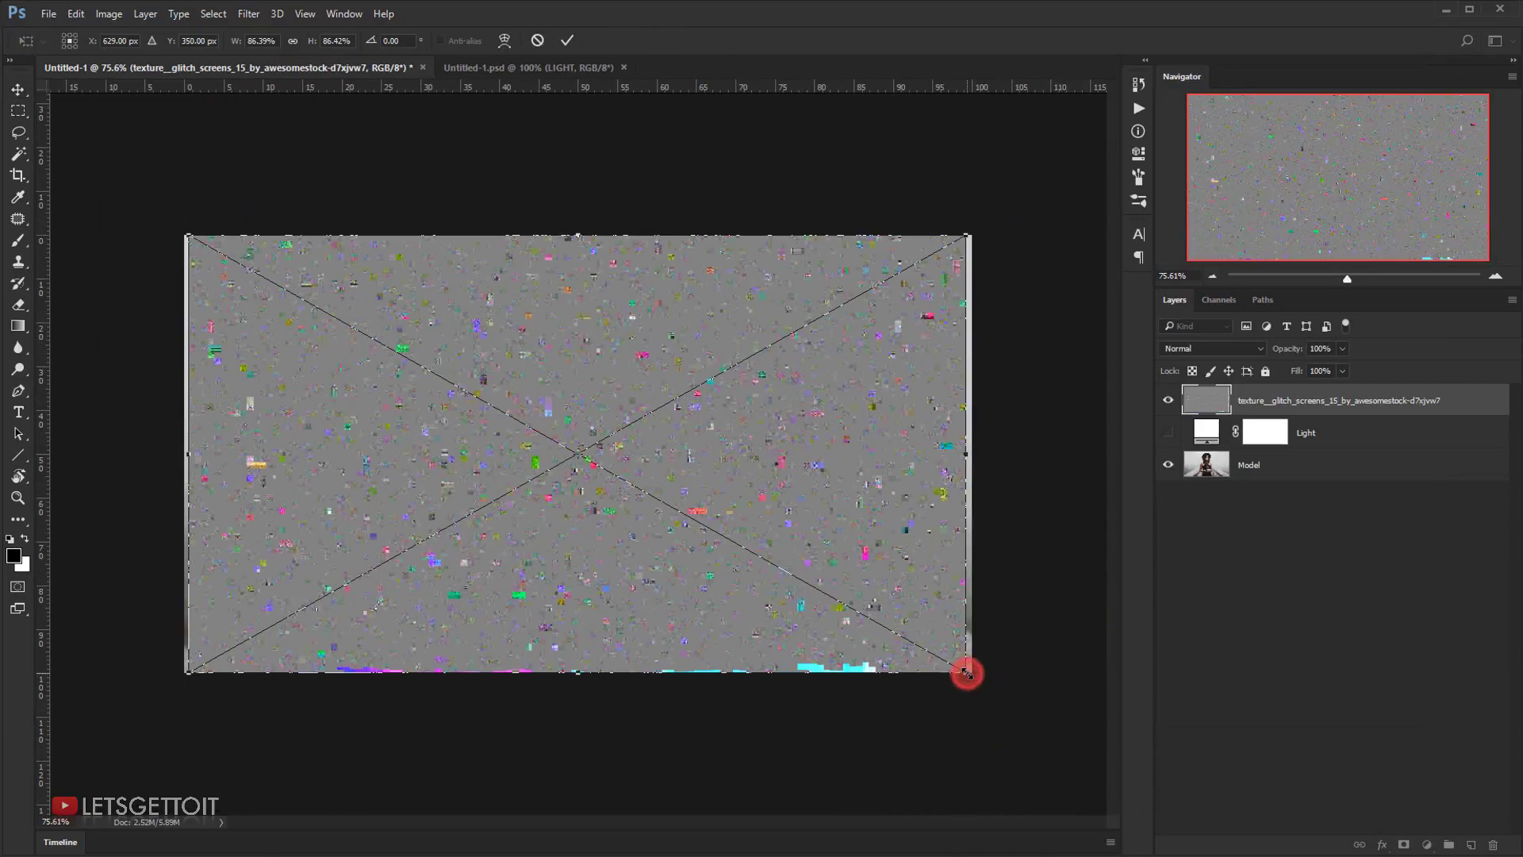
pyautogui.moveTo(969, 671); pyautogui.dragTo(973, 675)
pyautogui.moveTo(585, 682); pyautogui.dragTo(585, 679)
pyautogui.hotkey('ctrl', '+')
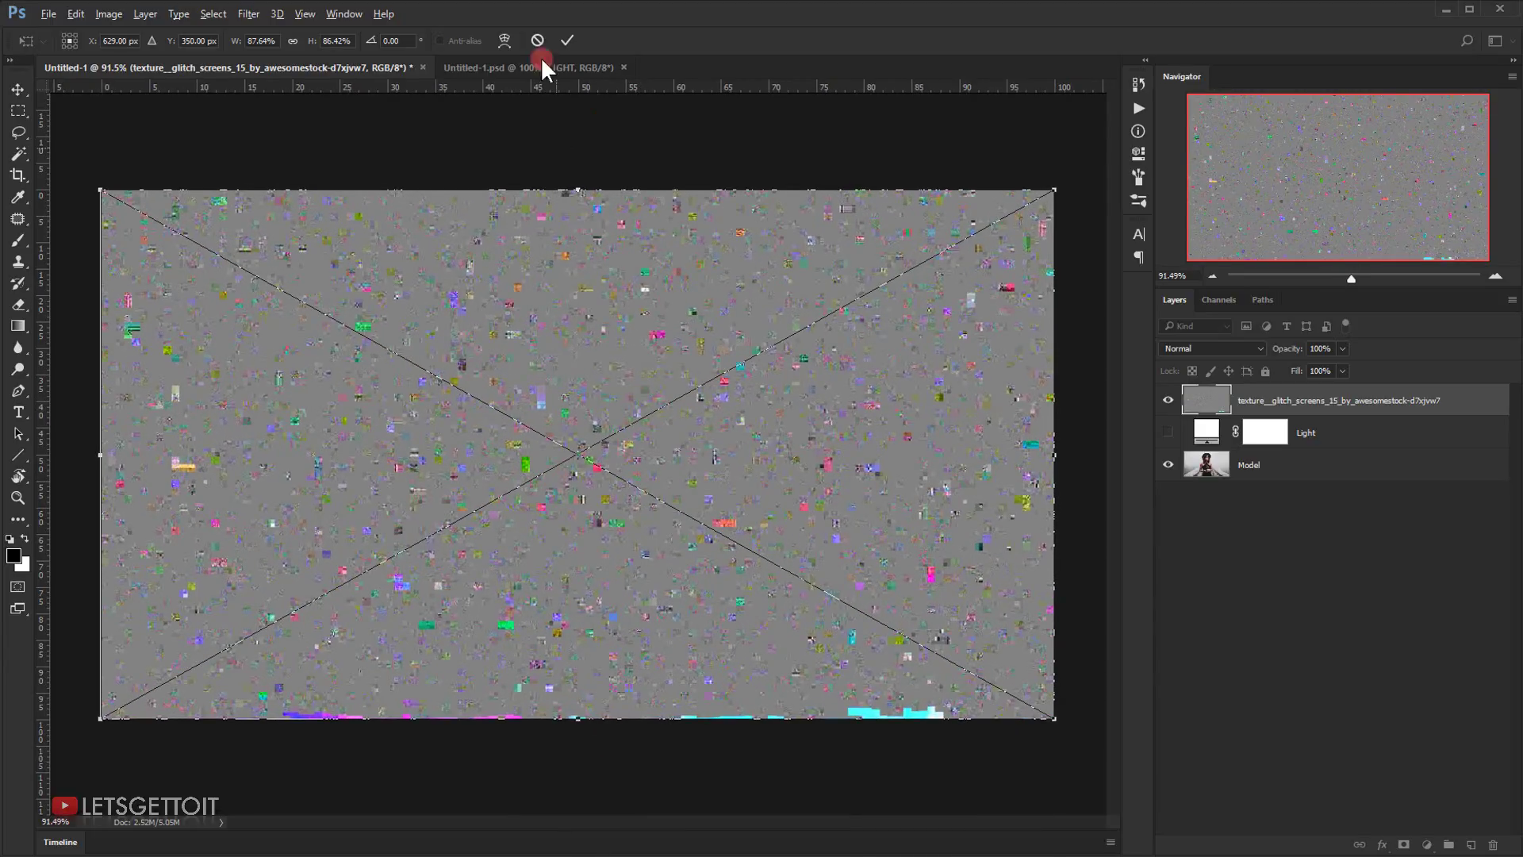
pyautogui.click(567, 41)
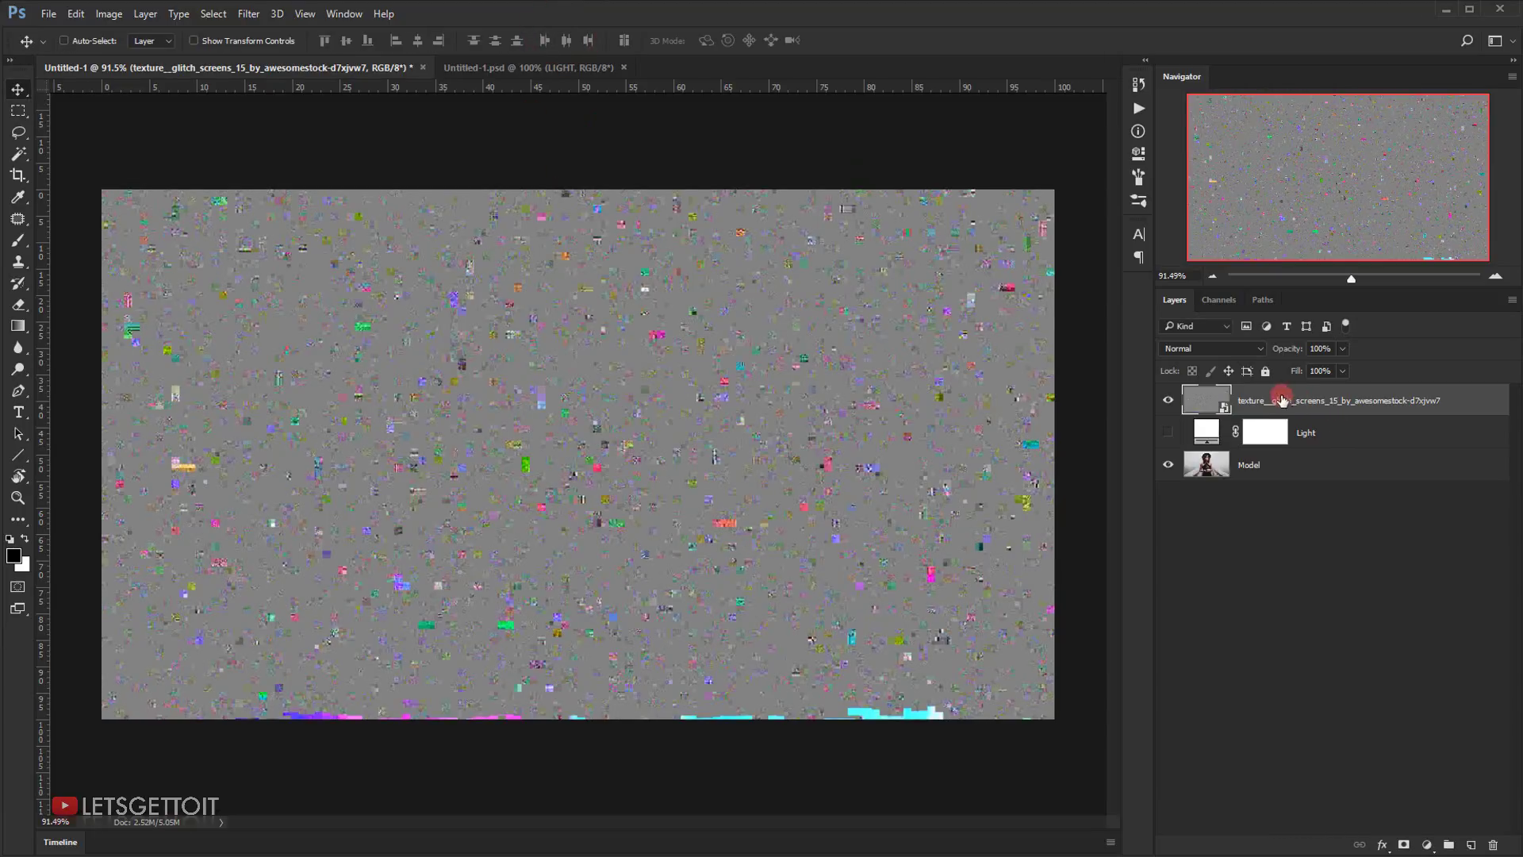
# - Set the glitch texture layer's blend mode to Overlay and check the image with the layer off and on
pyautogui.click(1226, 345)
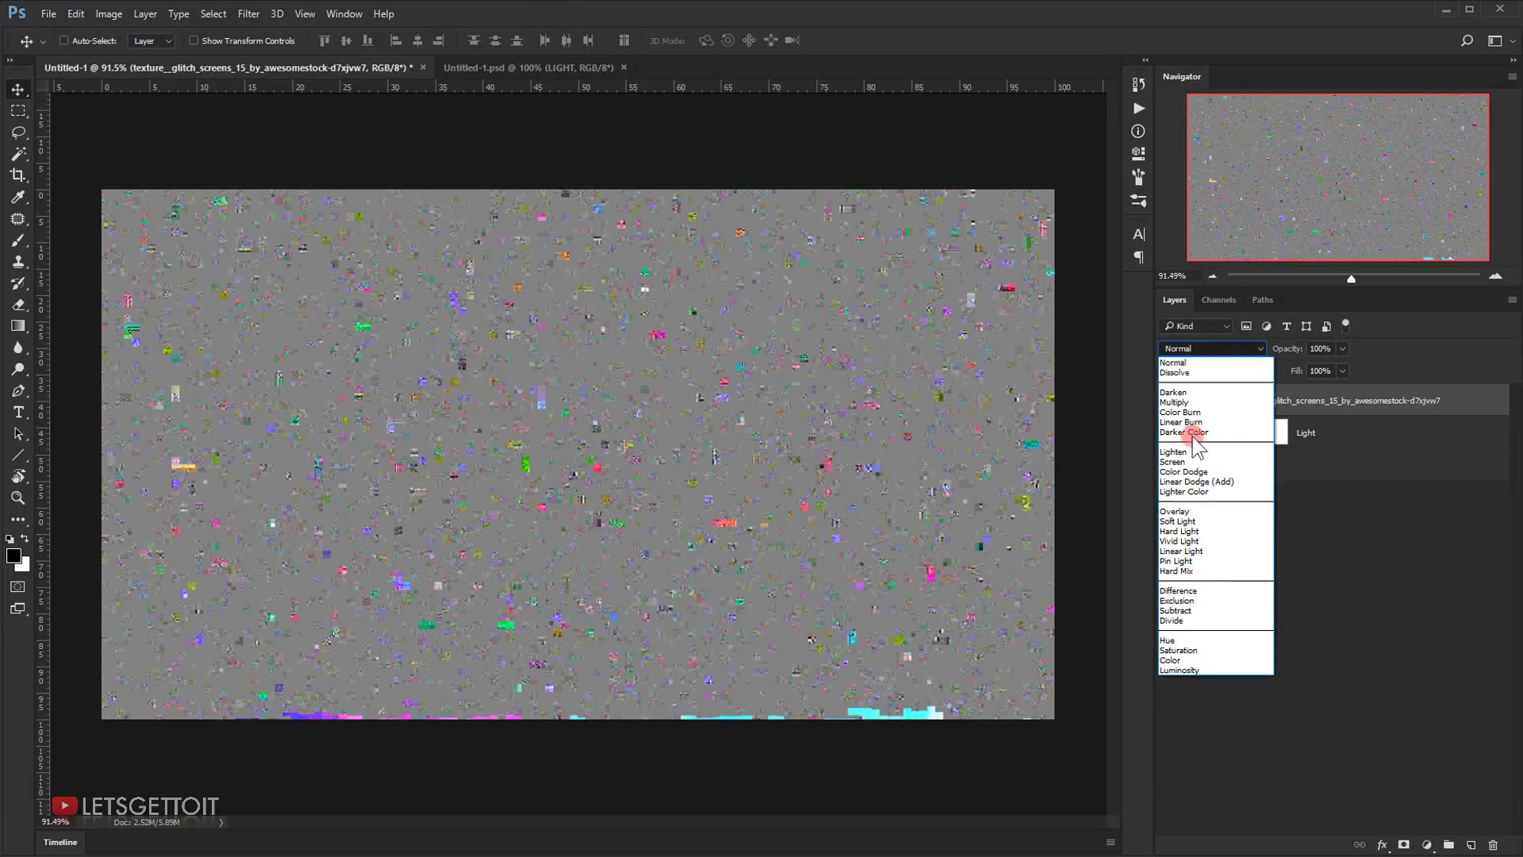
pyautogui.click(1173, 512)
pyautogui.click(1291, 575)
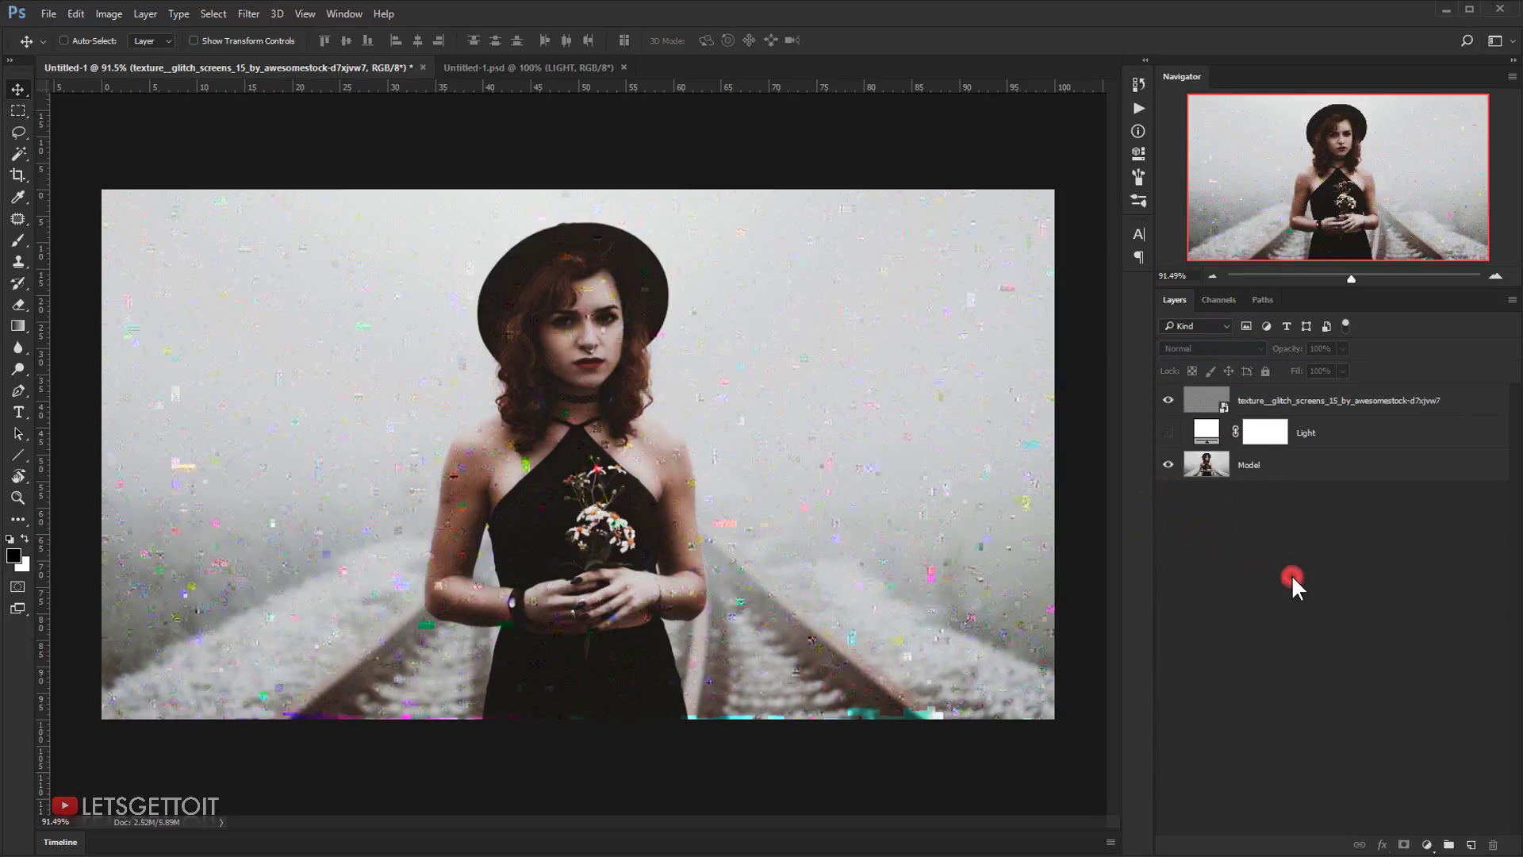
pyautogui.click(1220, 405)
pyautogui.click(1168, 400)
pyautogui.click(1168, 400)
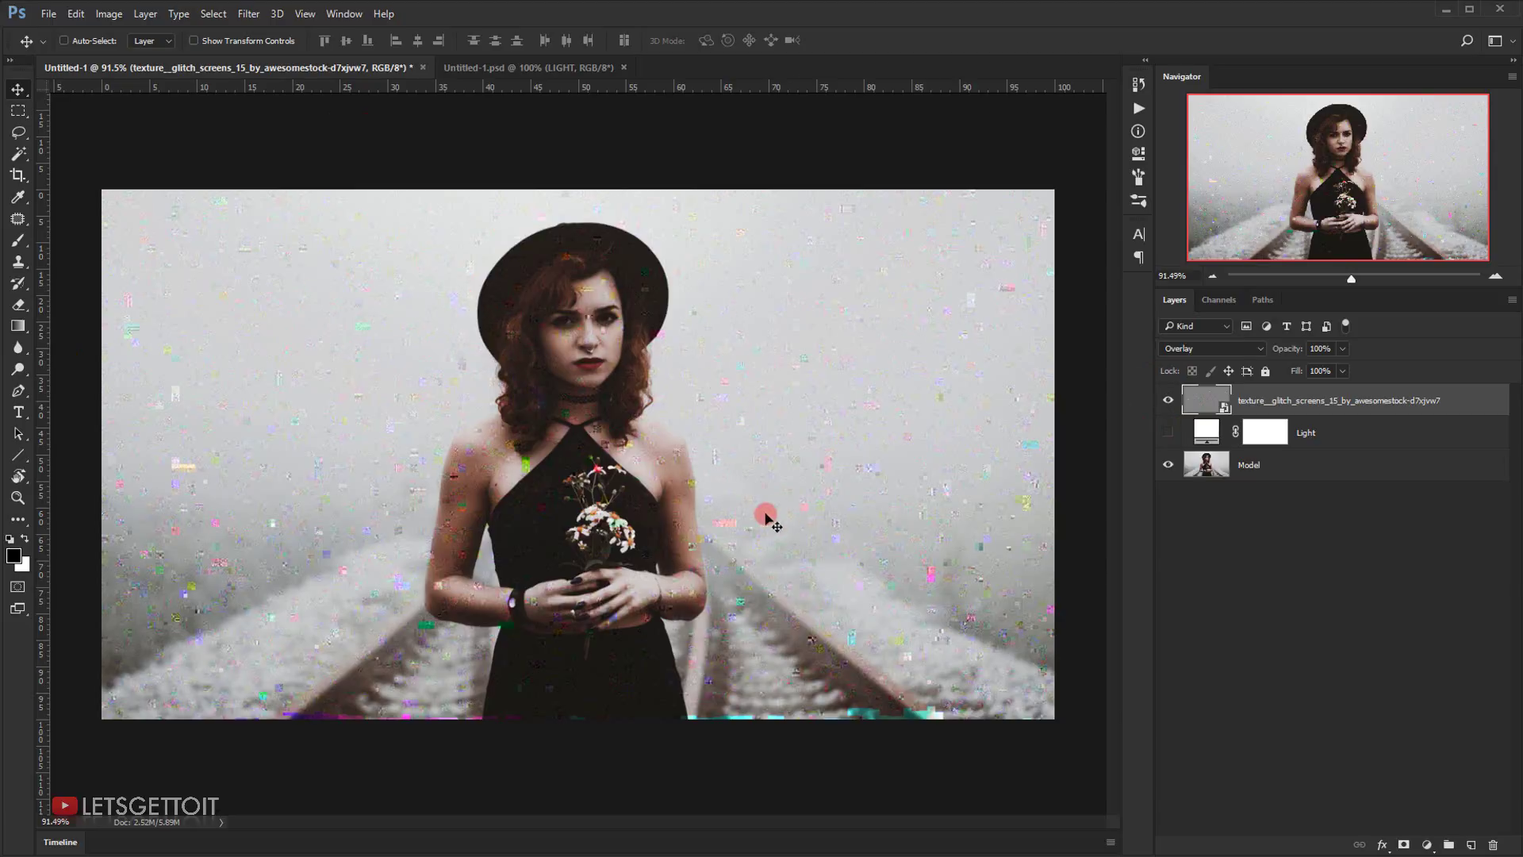
# - Rename the glitch texture layer as Glitch and rasterize it
pyautogui.doubleClick(1315, 402)
pyautogui.write('Glitch')
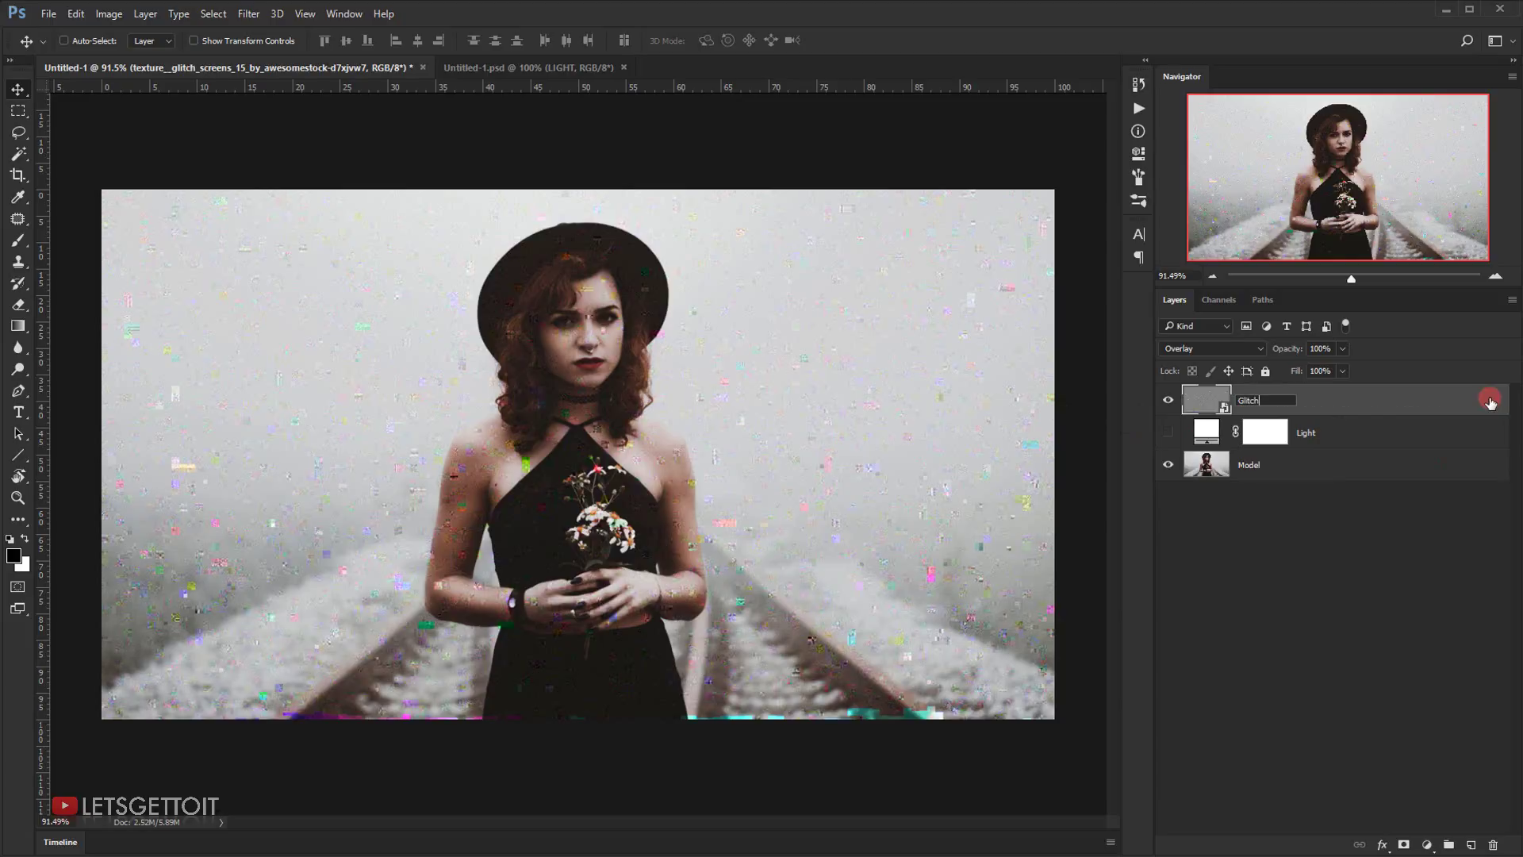
pyautogui.click(1490, 403)
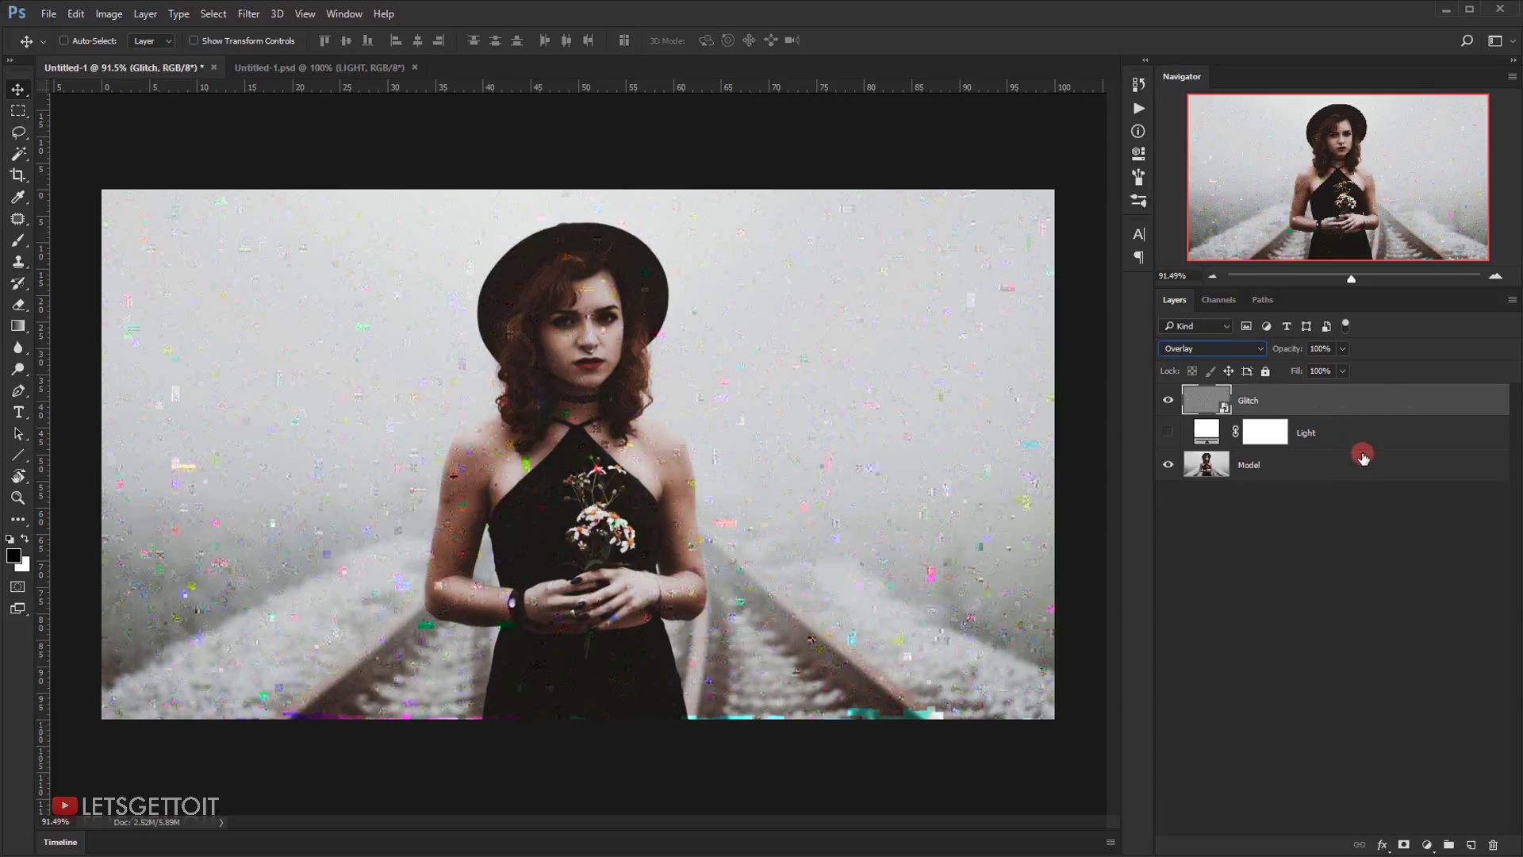
pyautogui.rightClick(1261, 406)
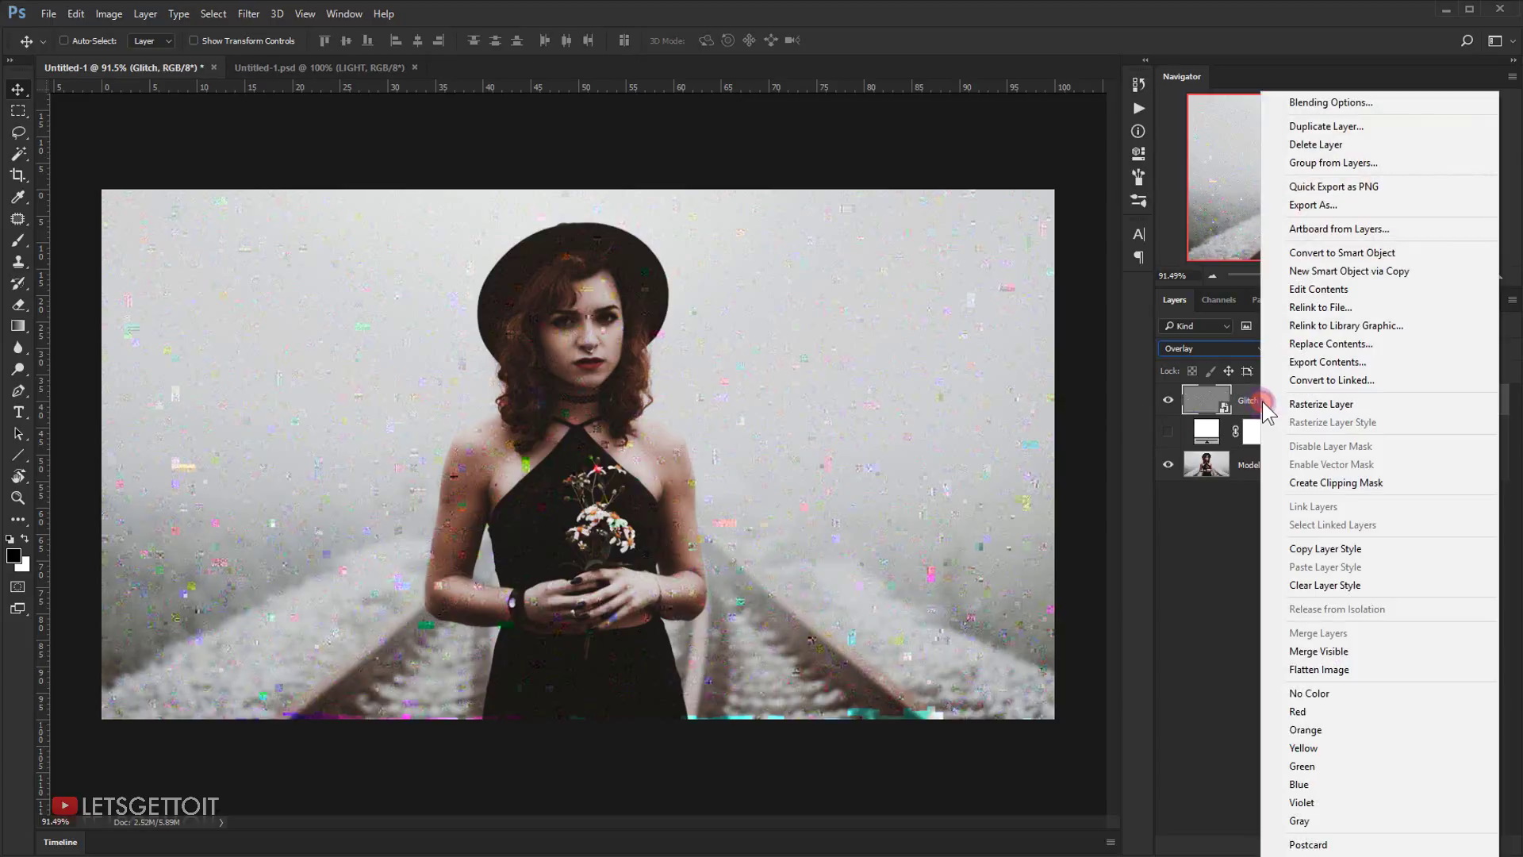
pyautogui.click(1322, 406)
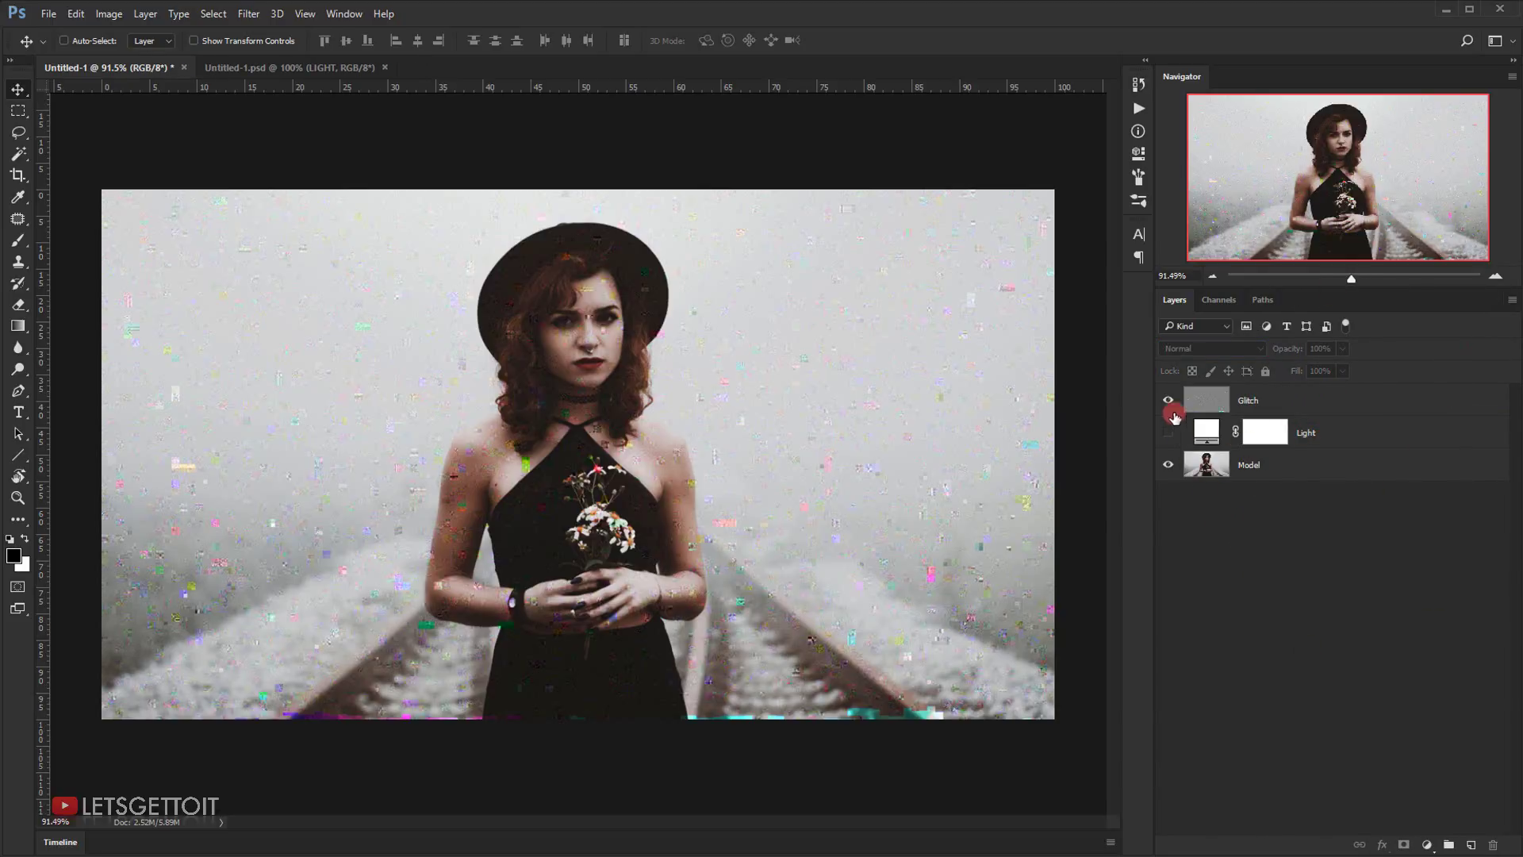
# - Place the VHS TEXTURE PNG from the tut folder as the top layer, stretched to 163.93% width and 121.88% height to fill the canvas
pyautogui.click(537, 856)
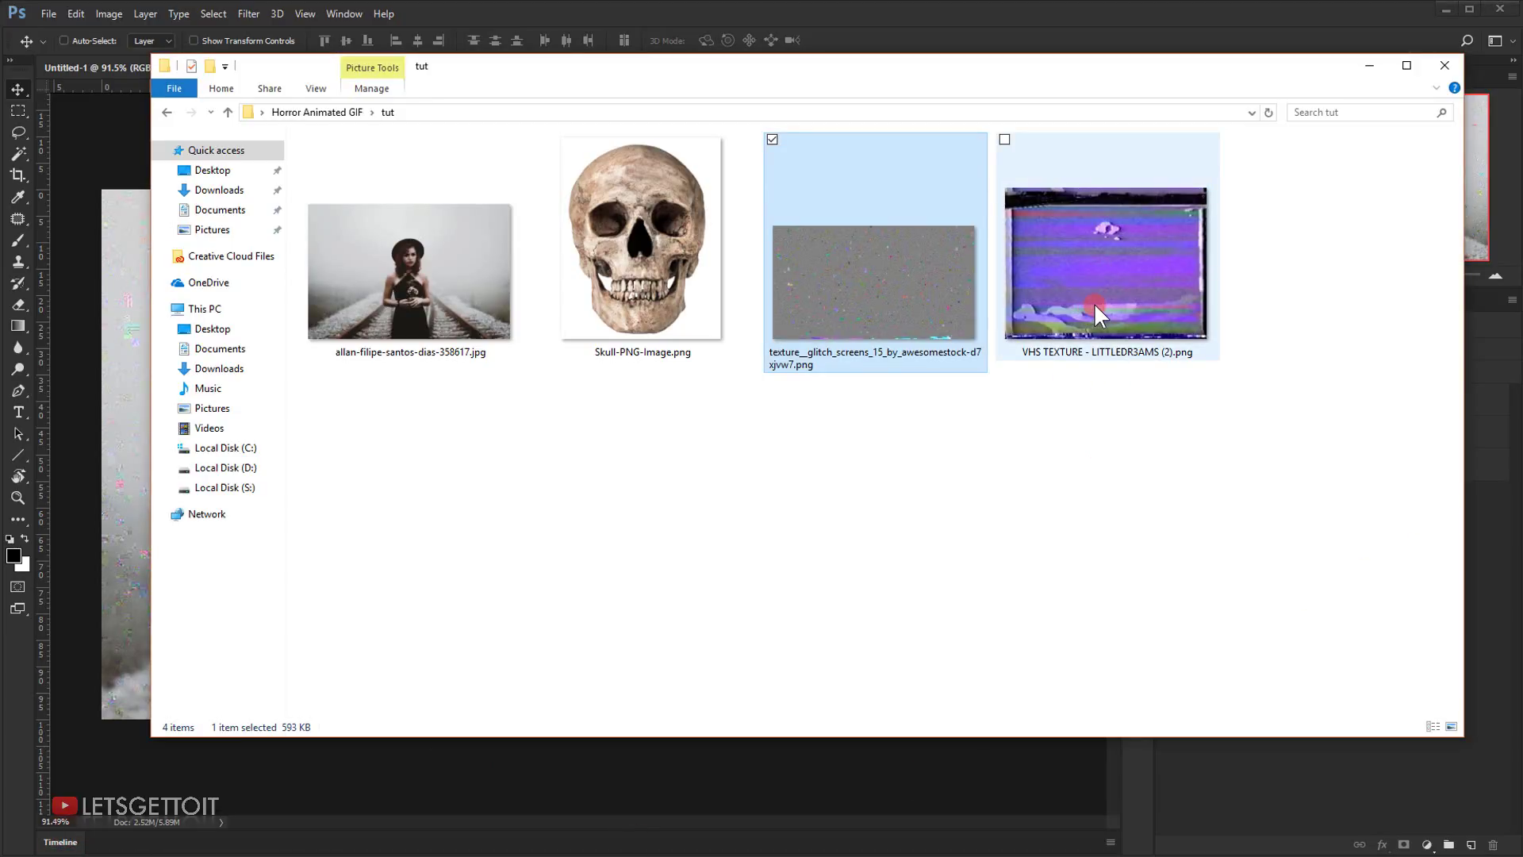
pyautogui.moveTo(1103, 283); pyautogui.dragTo(112, 616)
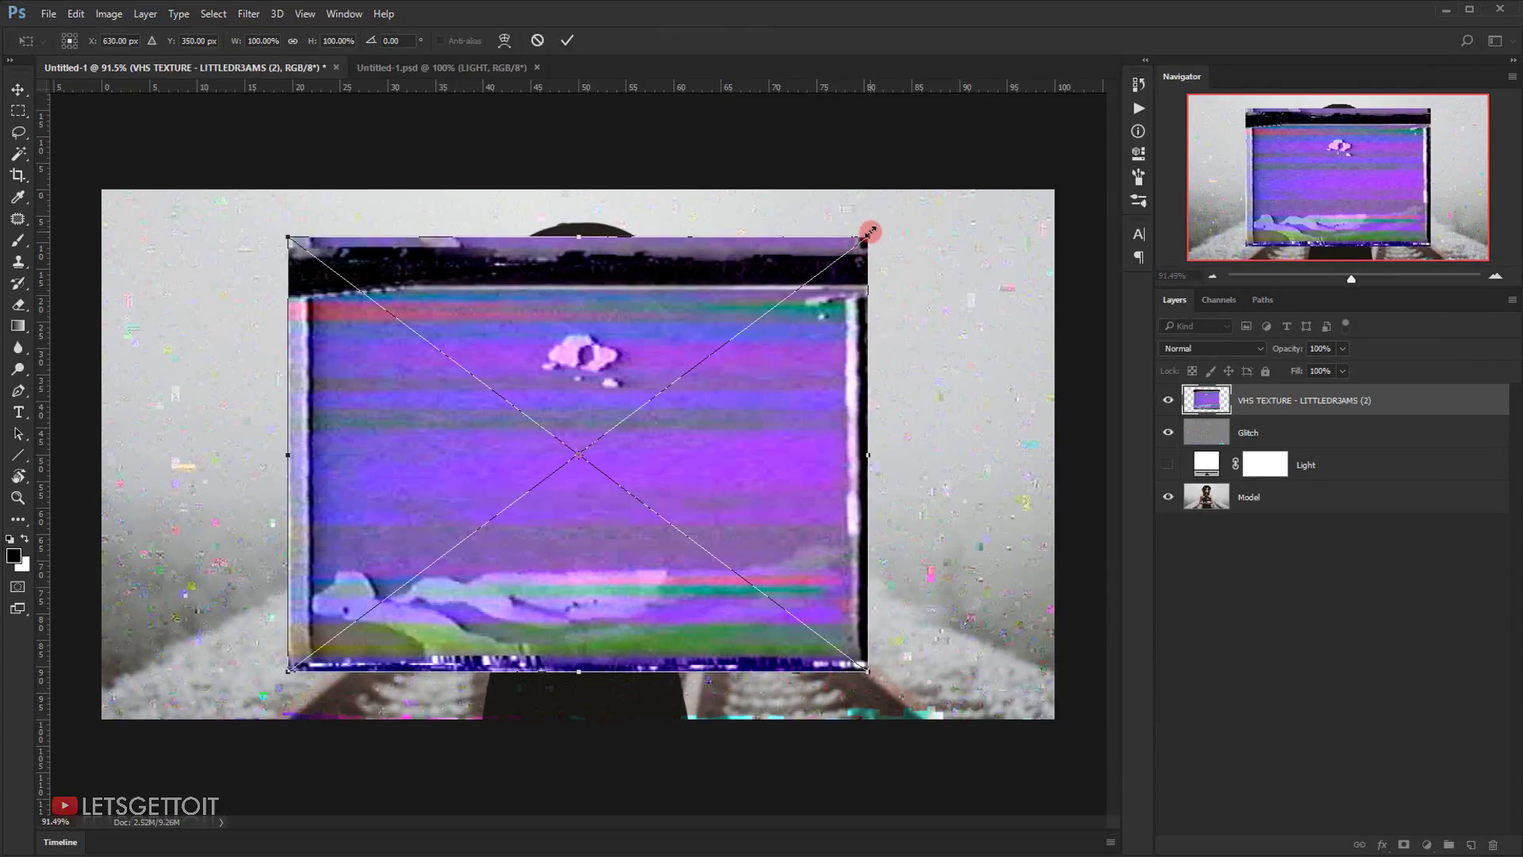
pyautogui.moveTo(870, 231); pyautogui.dragTo(933, 181)
pyautogui.moveTo(937, 456); pyautogui.dragTo(1061, 445)
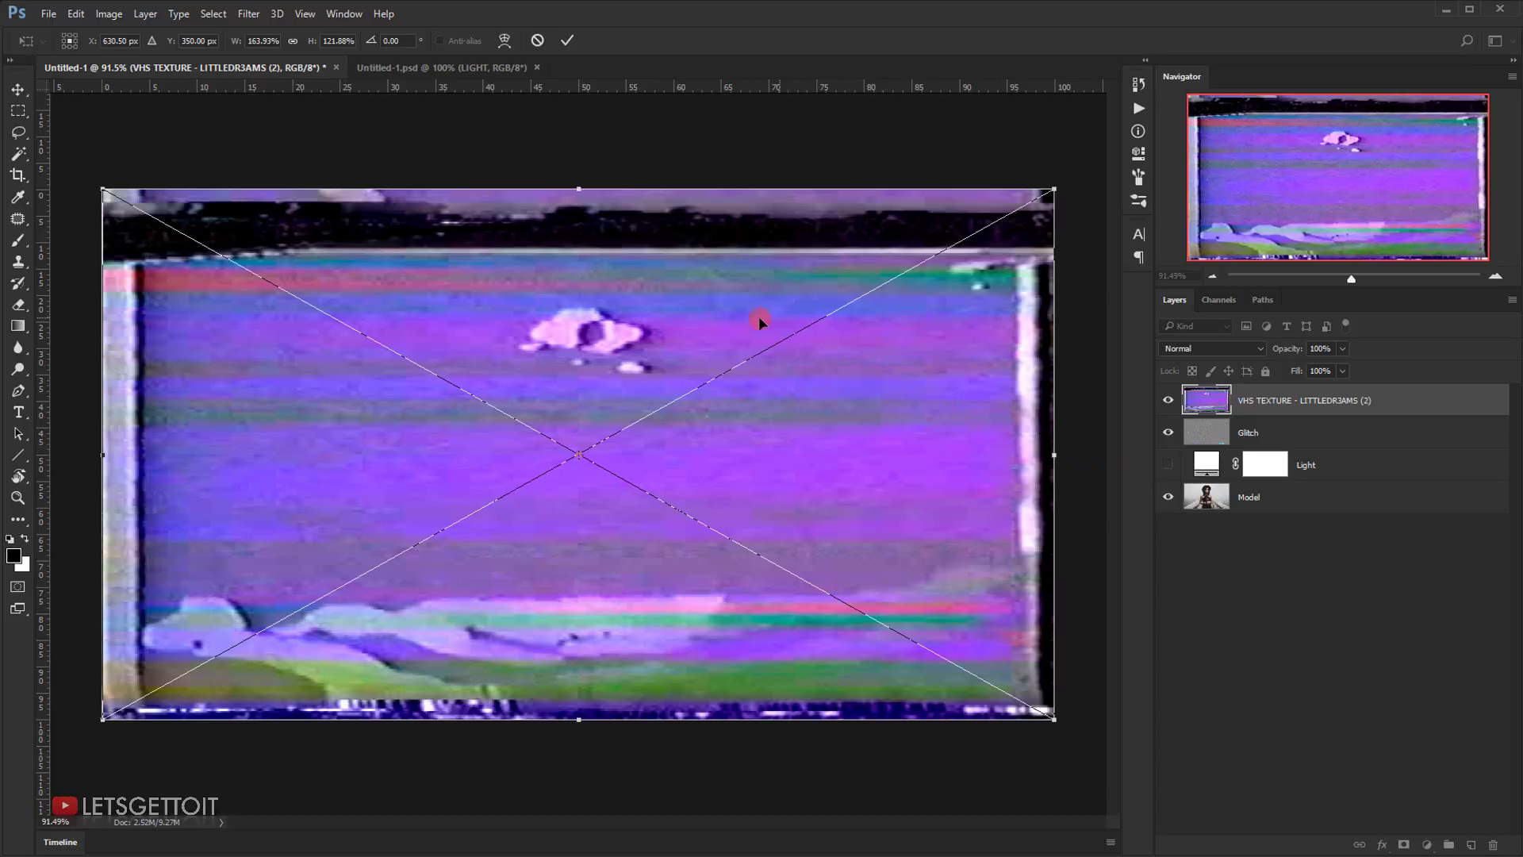
pyautogui.click(572, 40)
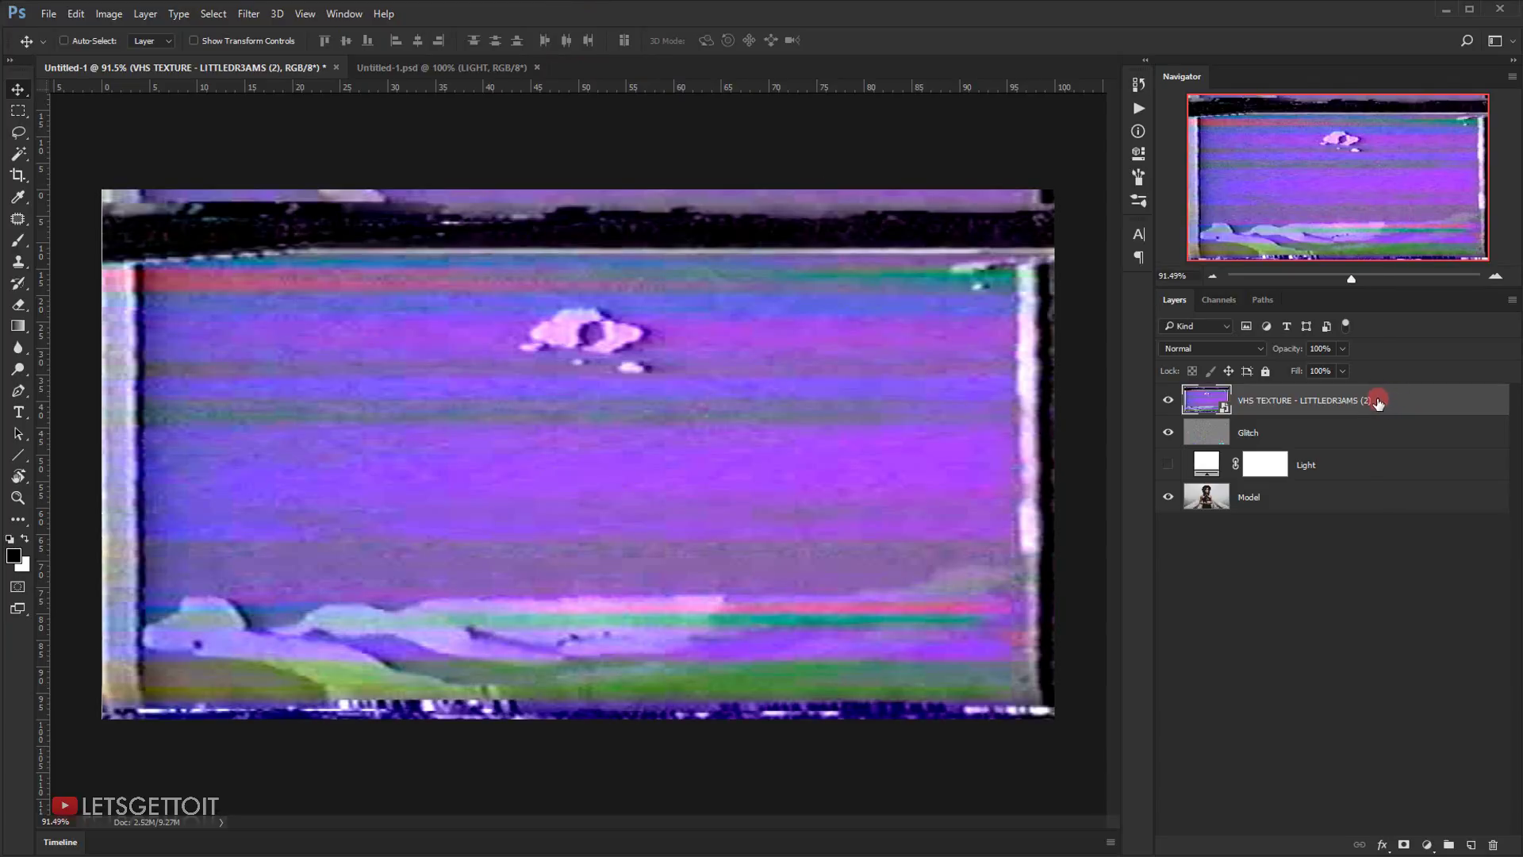
# - Rasterize the VHS texture layer and change its blend mode so it mixes with the photo below
pyautogui.rightClick(1347, 403)
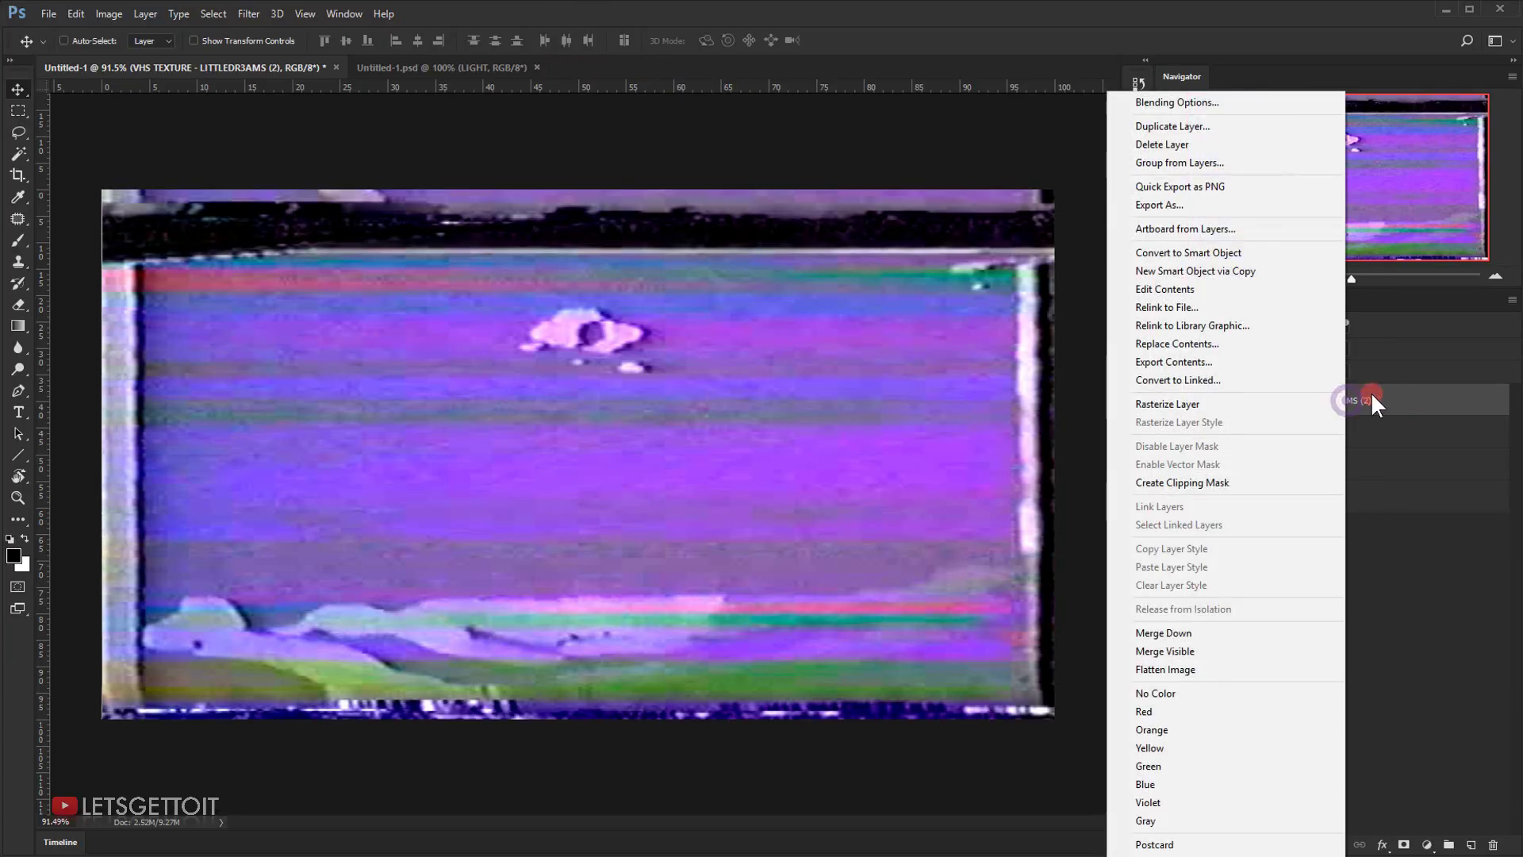
pyautogui.click(1160, 403)
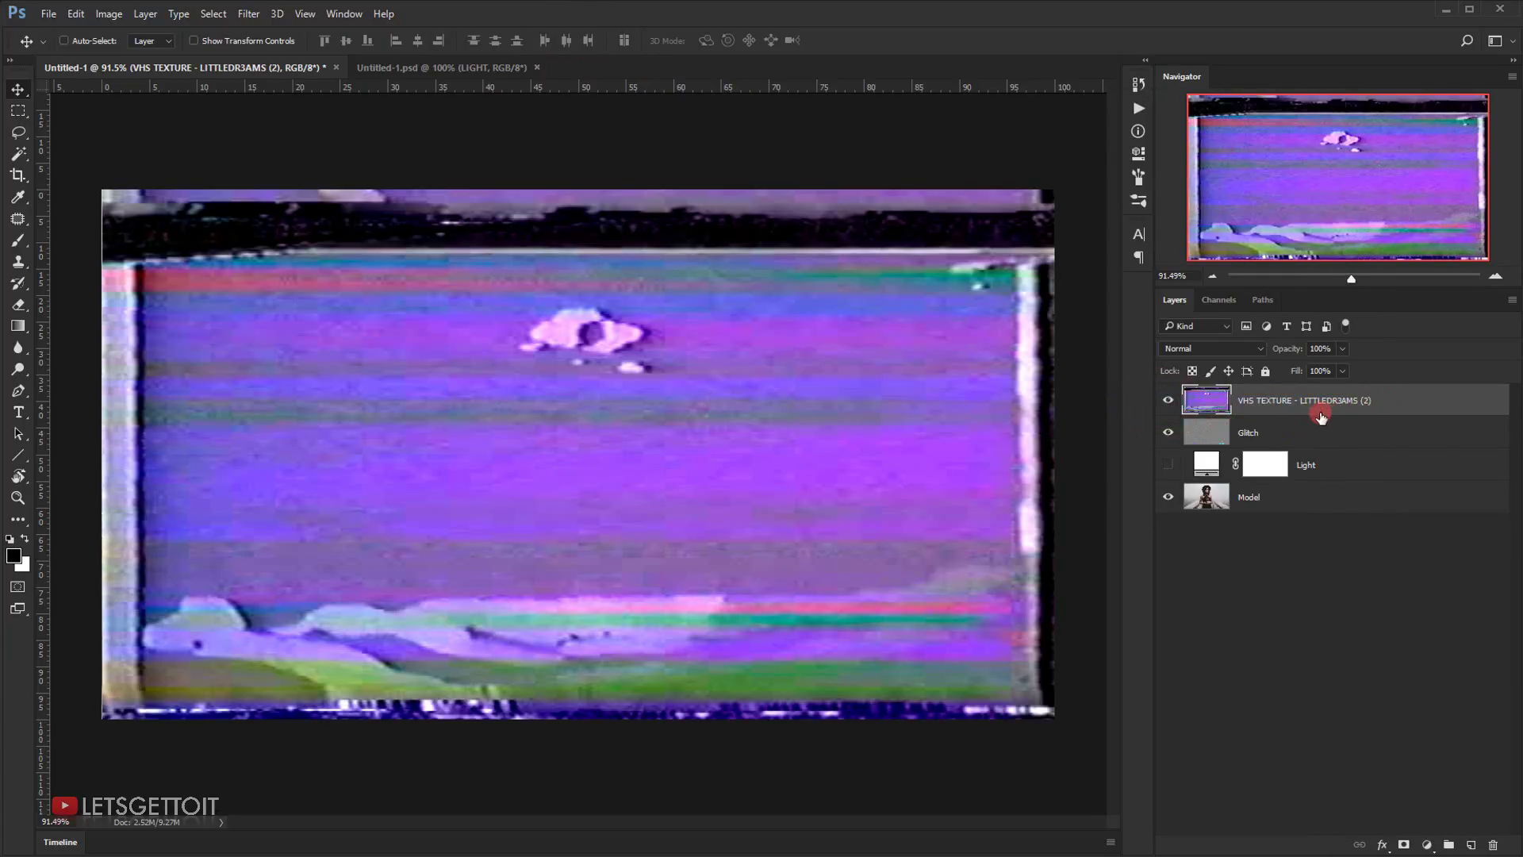
pyautogui.click(1202, 349)
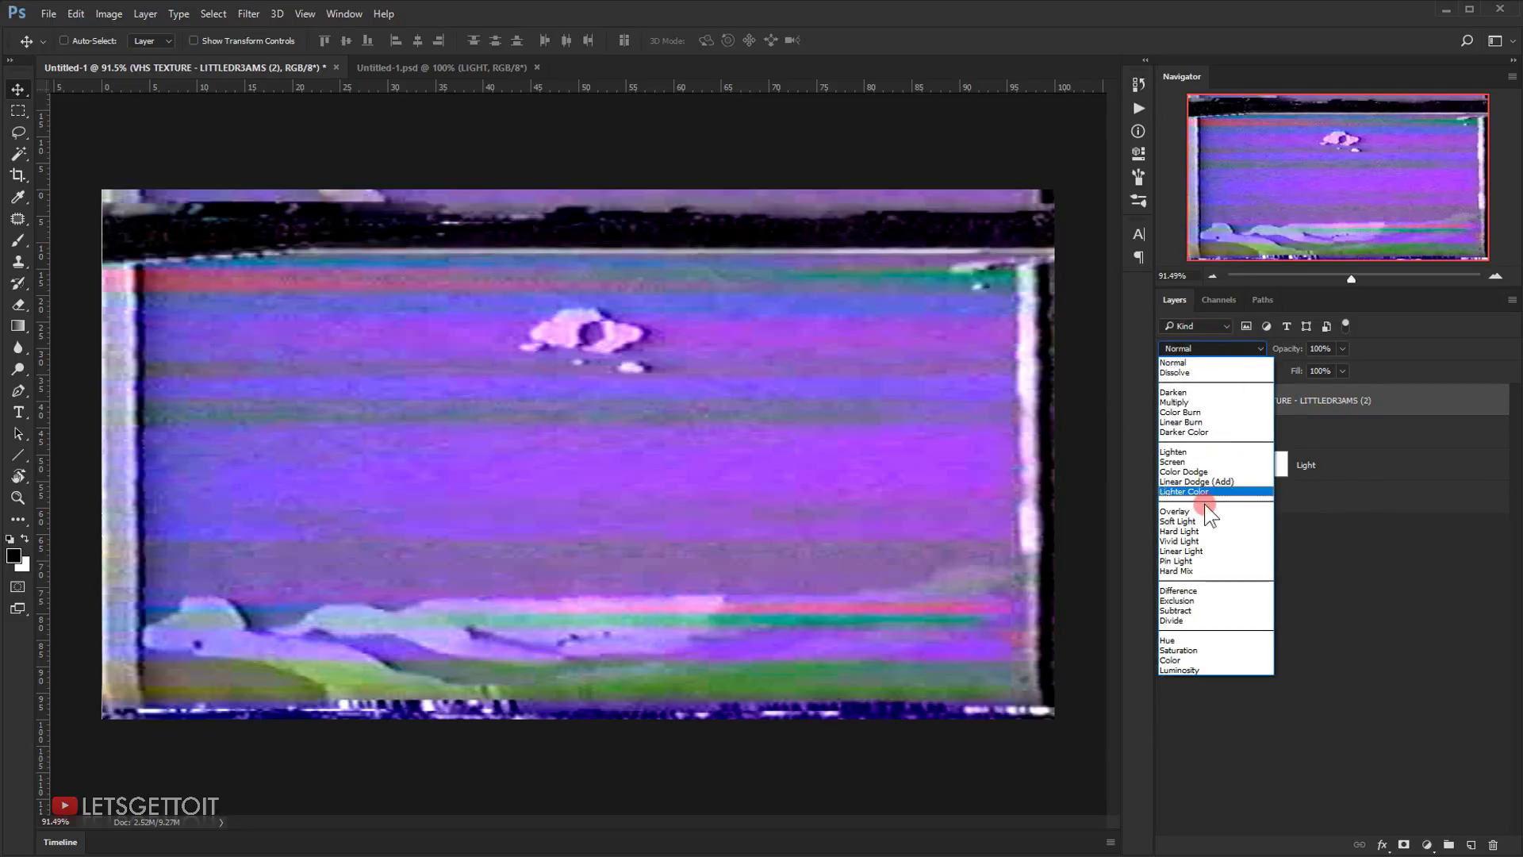
pyautogui.click(1185, 519)
pyautogui.click(1301, 538)
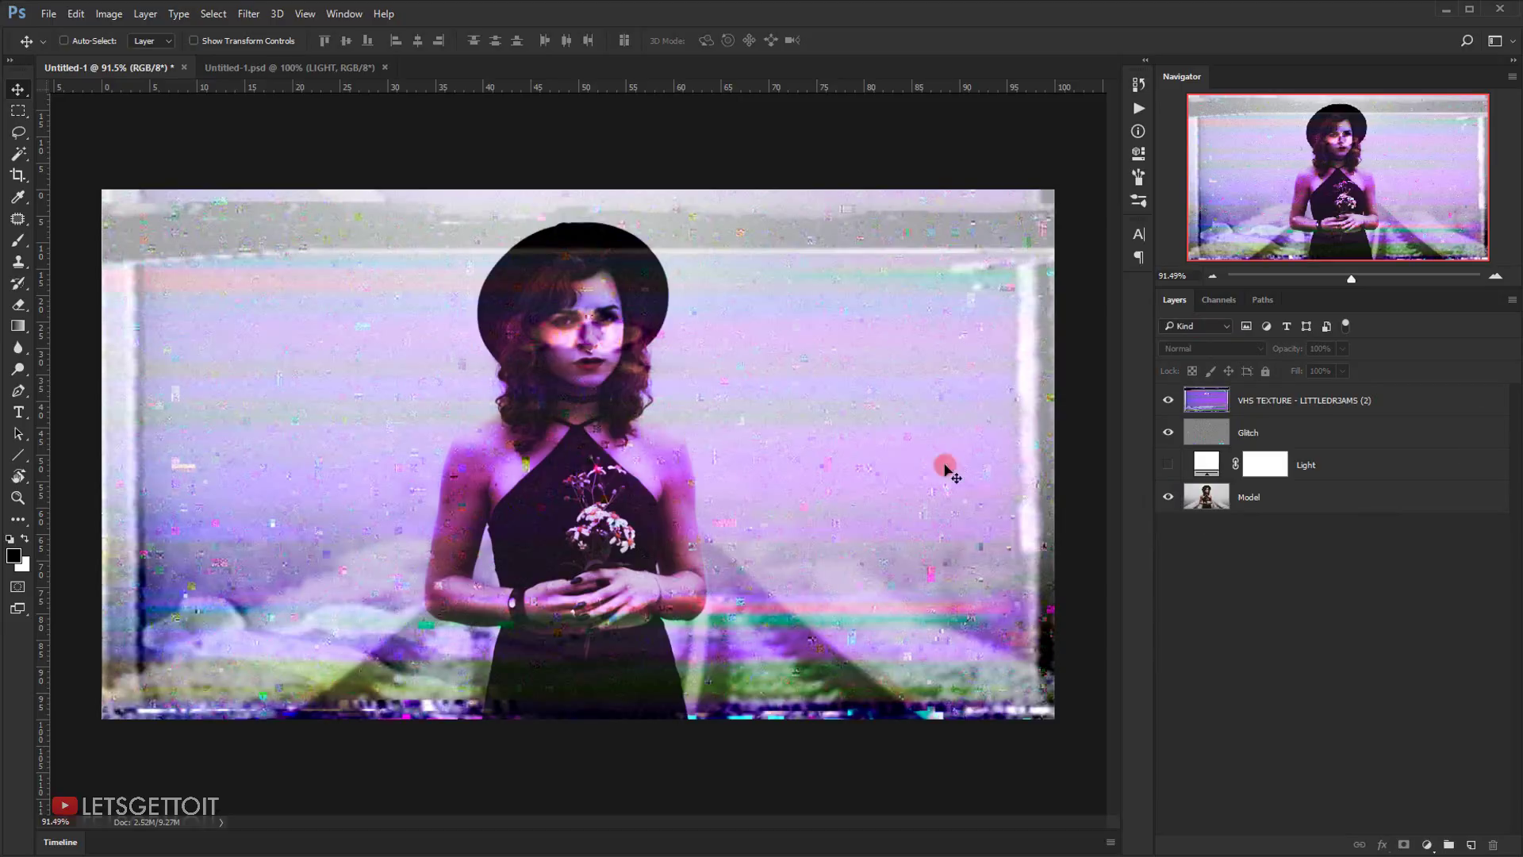
# - Compare the image with and without the VHS texture, leaving both the VHS texture and Glitch layers hidden
pyautogui.click(1168, 400)
pyautogui.click(1168, 401)
pyautogui.click(1168, 401)
pyautogui.click(1168, 401)
pyautogui.click(1170, 433)
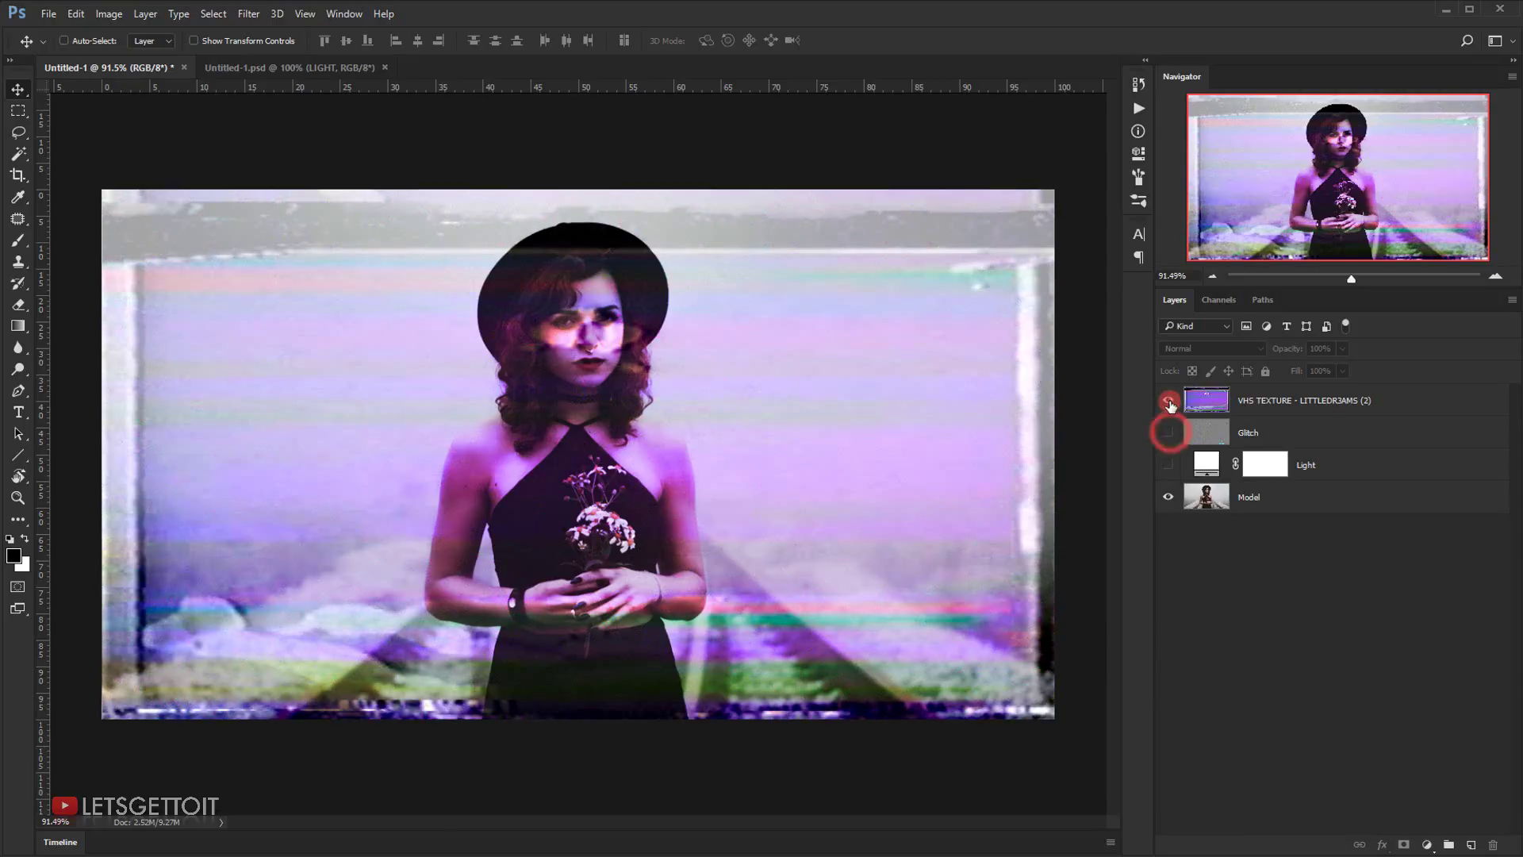
pyautogui.click(1167, 400)
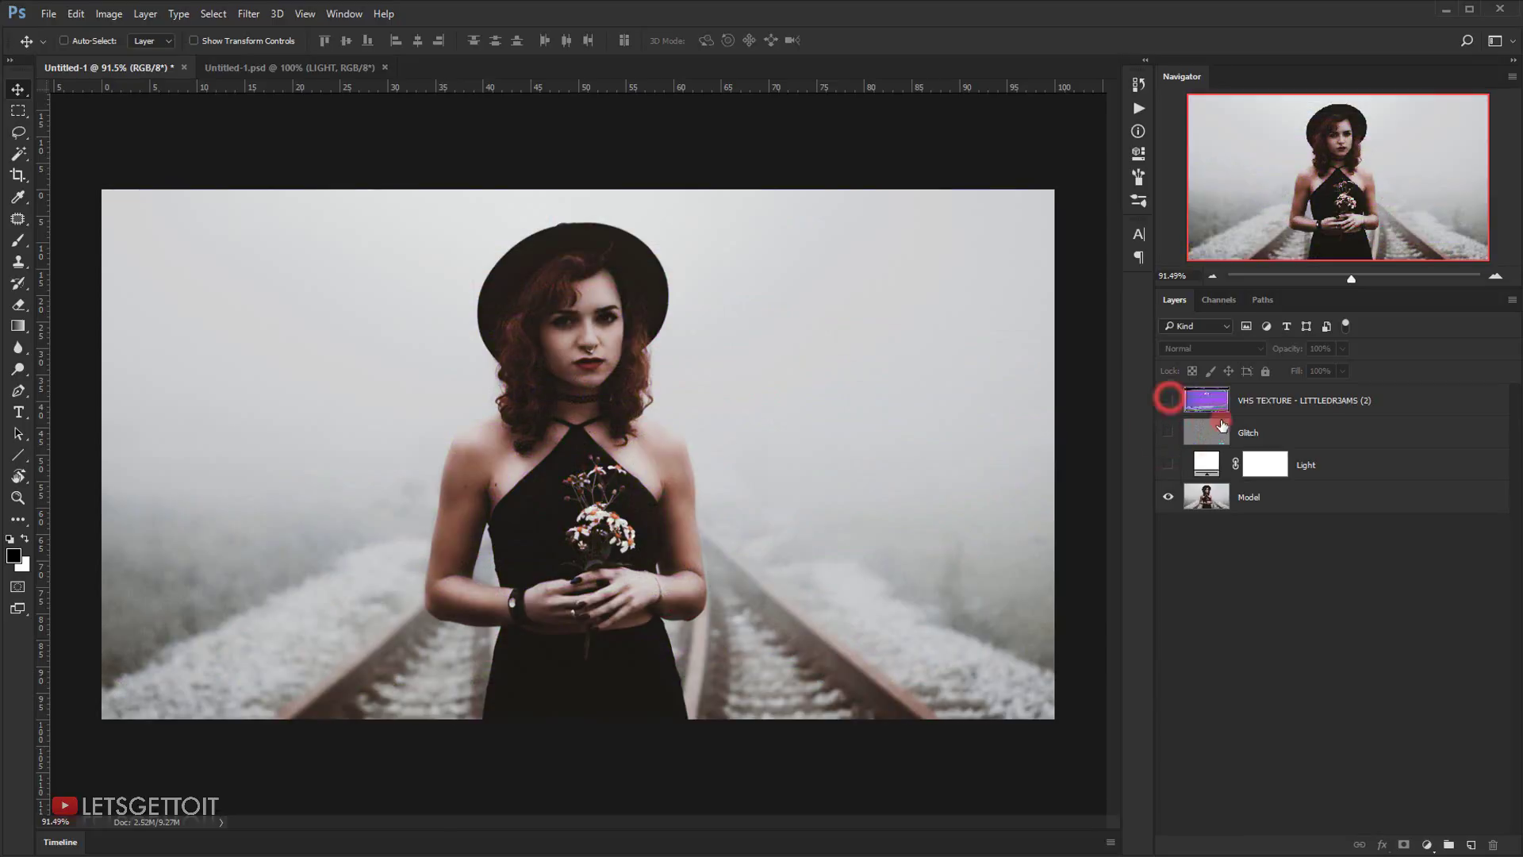
# - Duplicate the Model layer, move the copy to the top of the layer stack, and duplicate that copy once more
pyautogui.click(1398, 505)
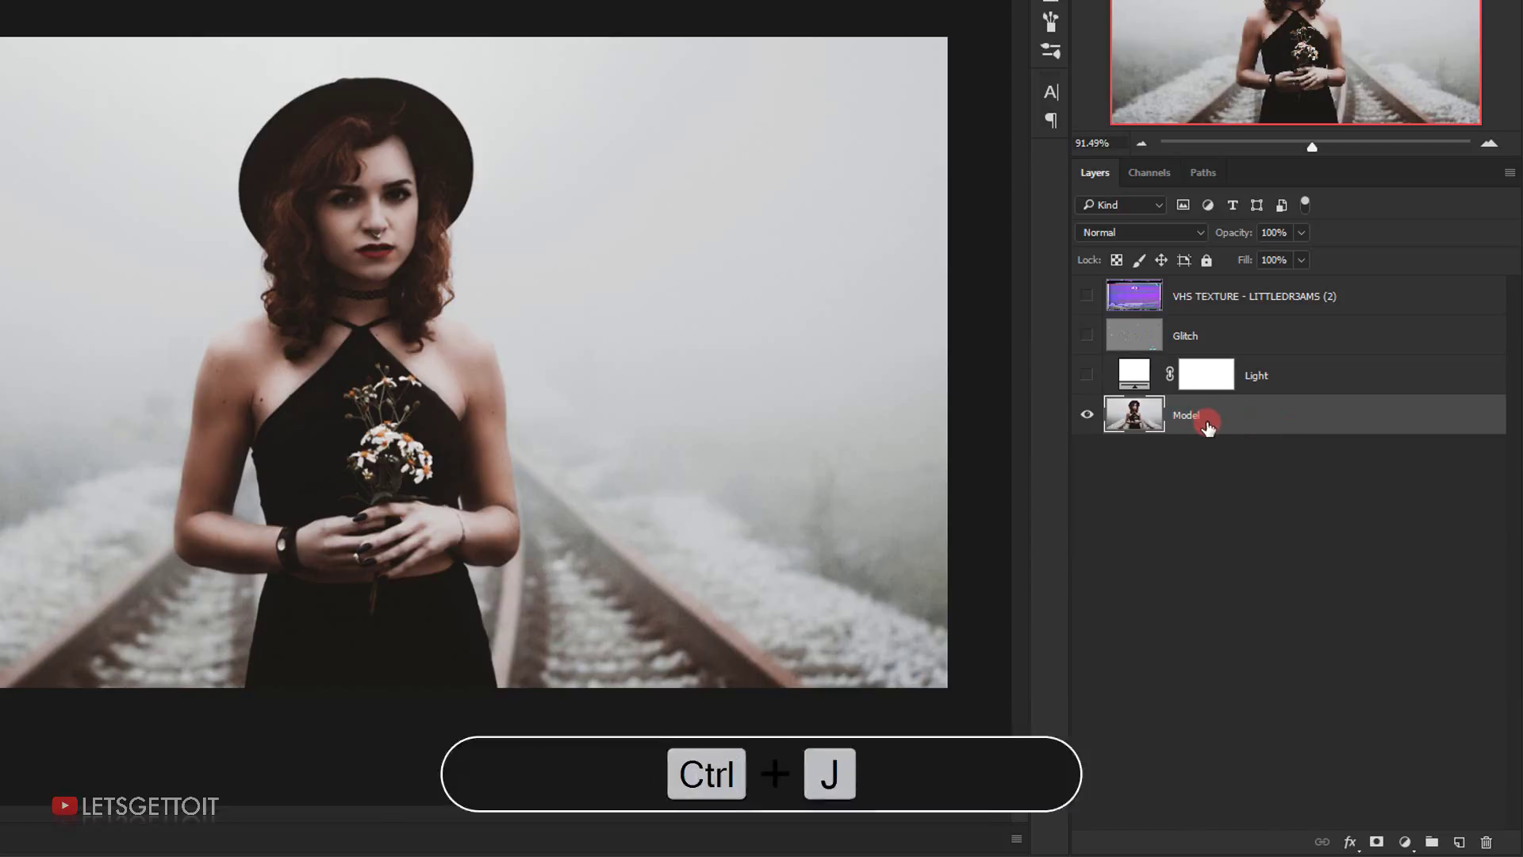
pyautogui.hotkey('ctrl', 'j')
pyautogui.moveTo(1189, 424); pyautogui.dragTo(1192, 308)
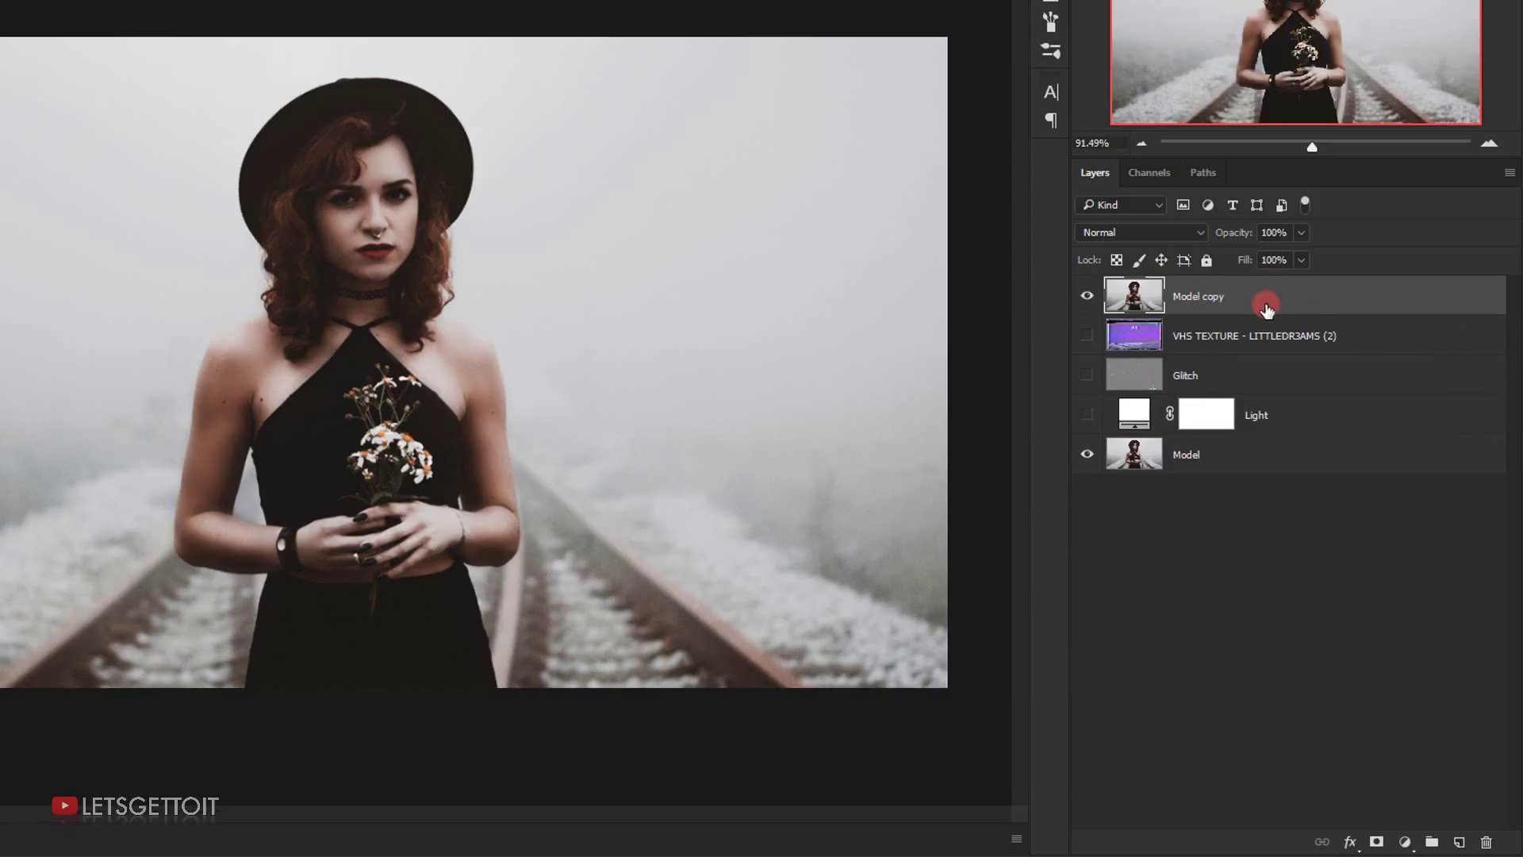
pyautogui.hotkey('ctrl', 'j')
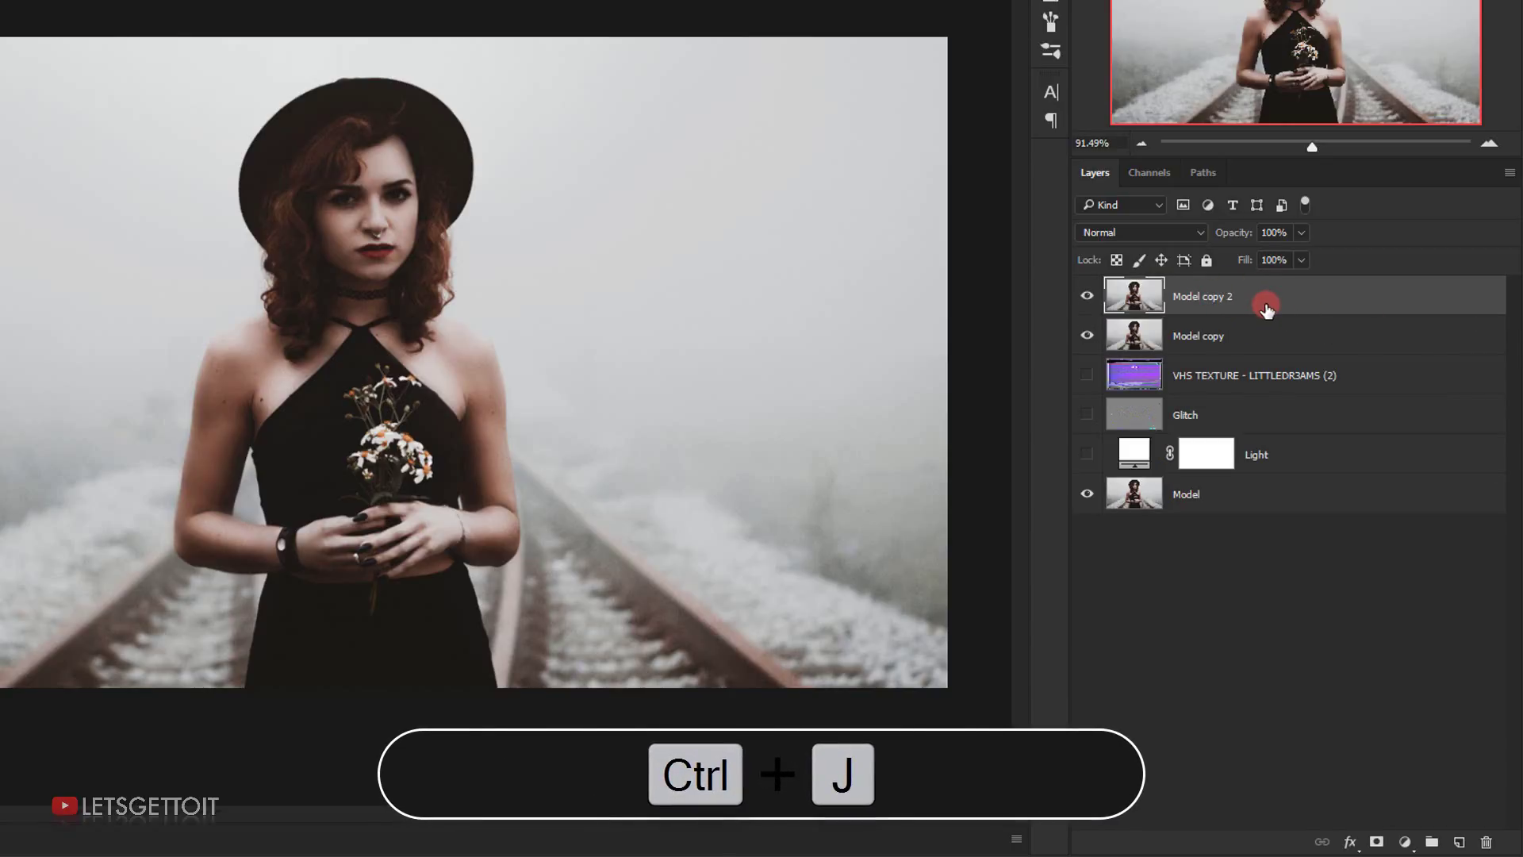
# - Rename the Model copy layer to RED and the Model copy 2 layer to BLUE
pyautogui.doubleClick(1202, 334)
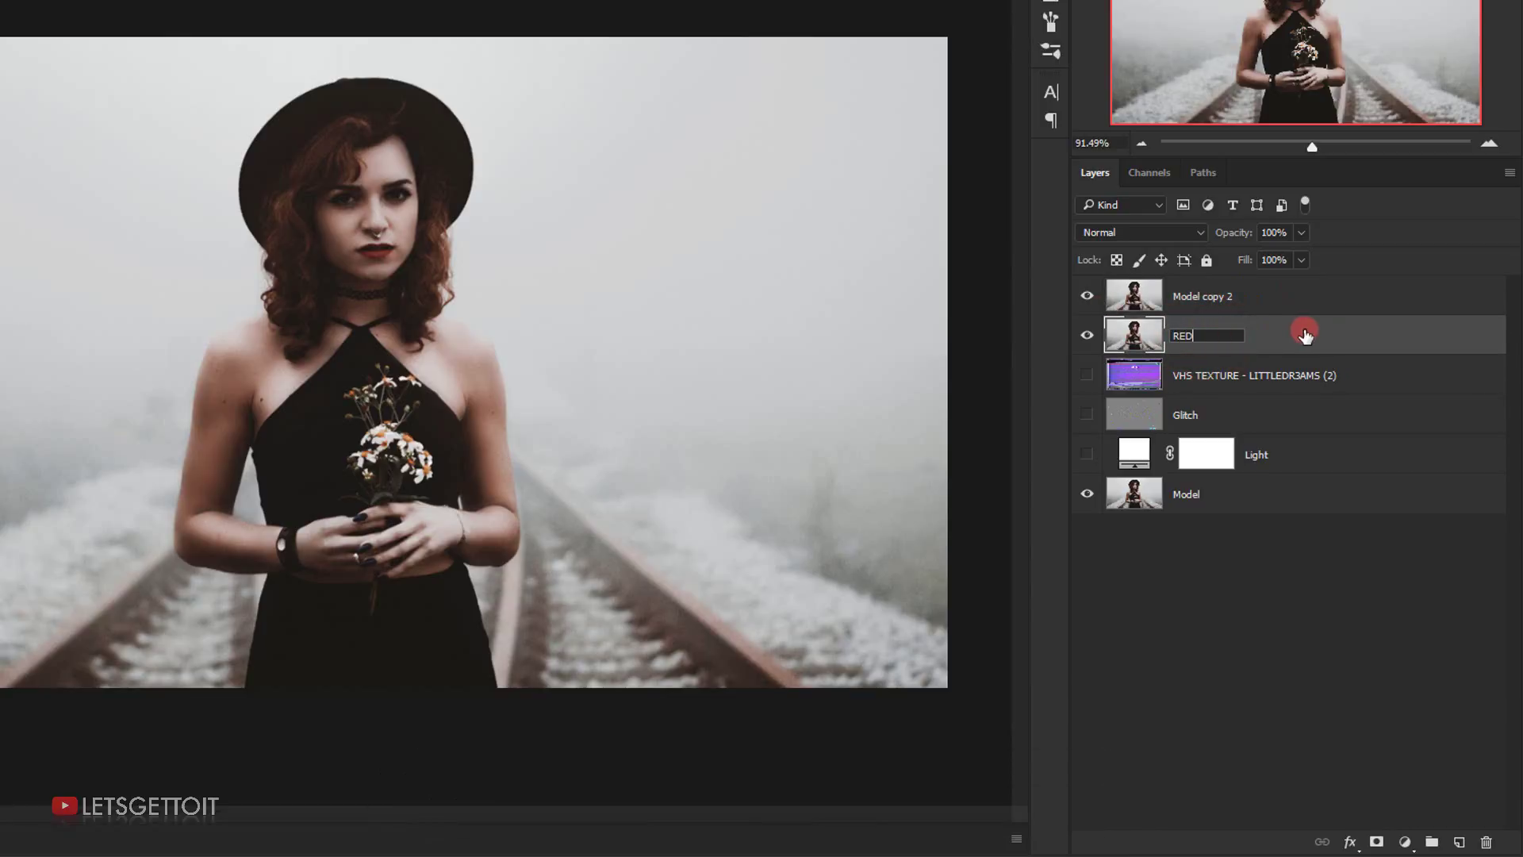
pyautogui.press('Return')
pyautogui.doubleClick(1202, 296)
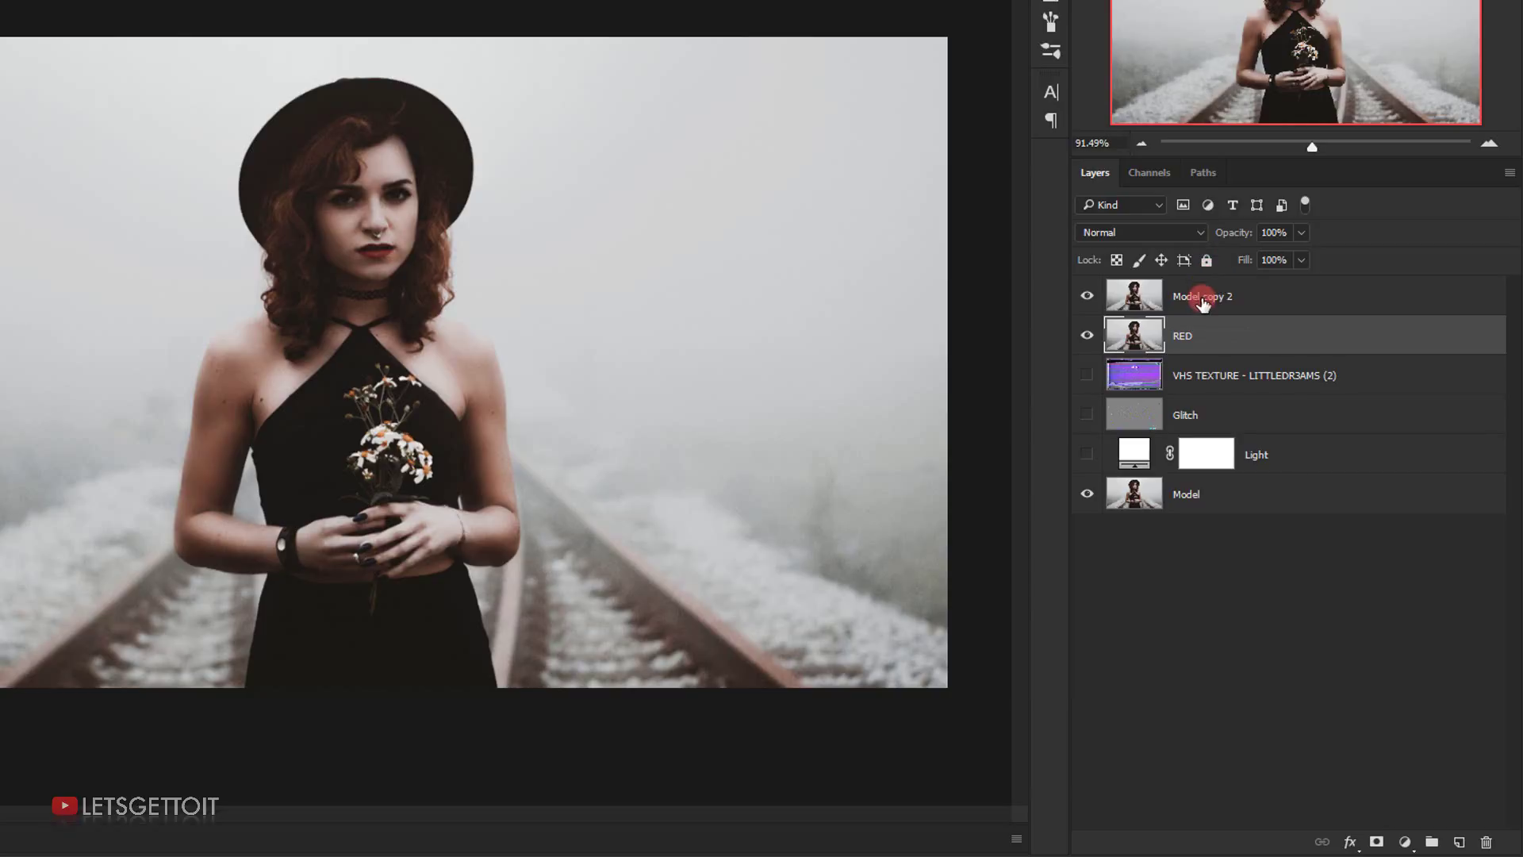
pyautogui.write('BLUE')
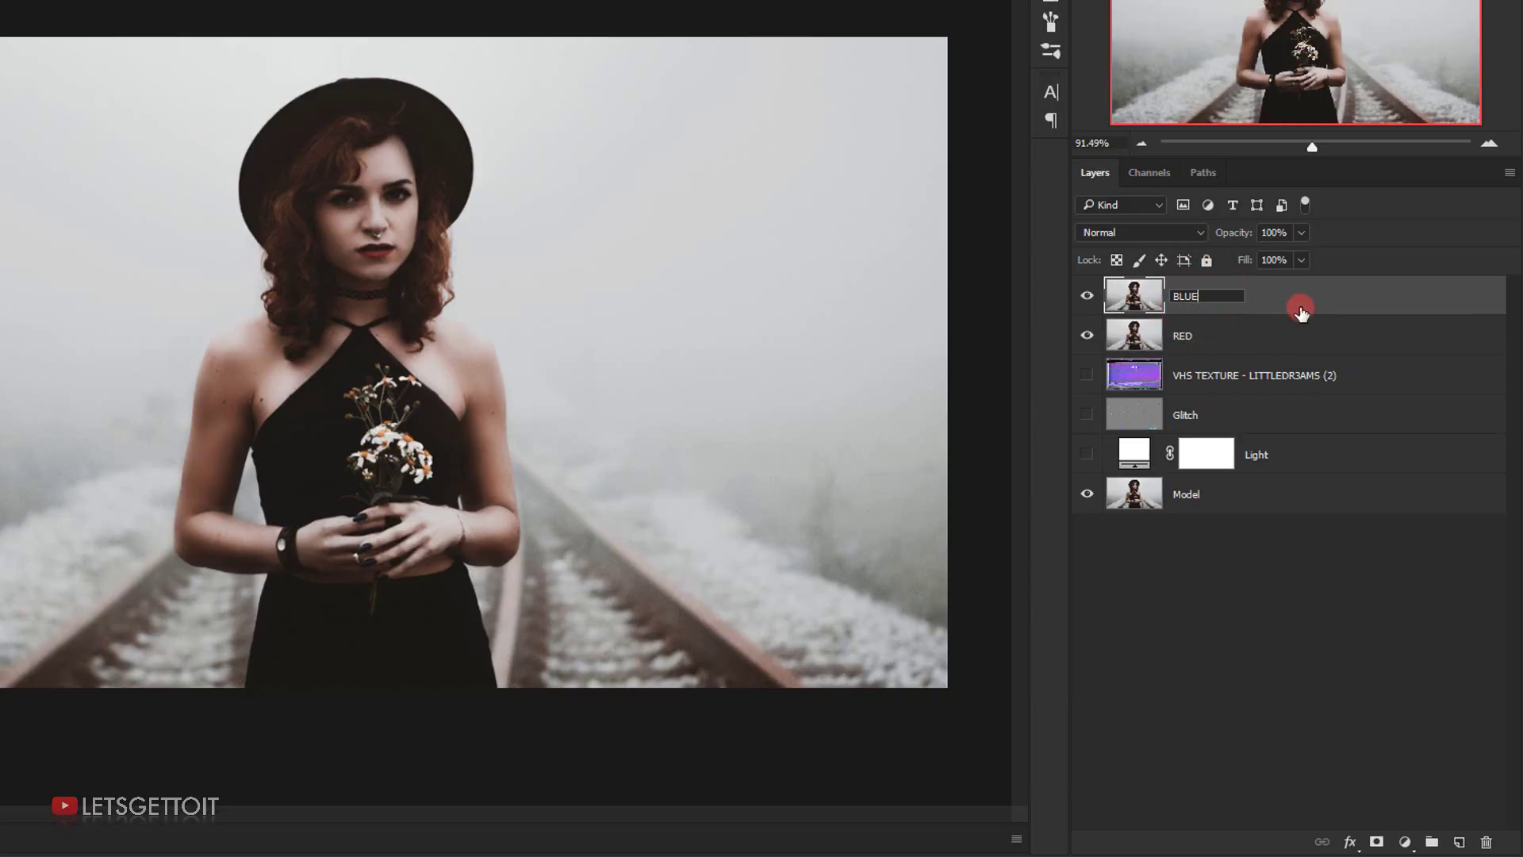
pyautogui.press('Return')
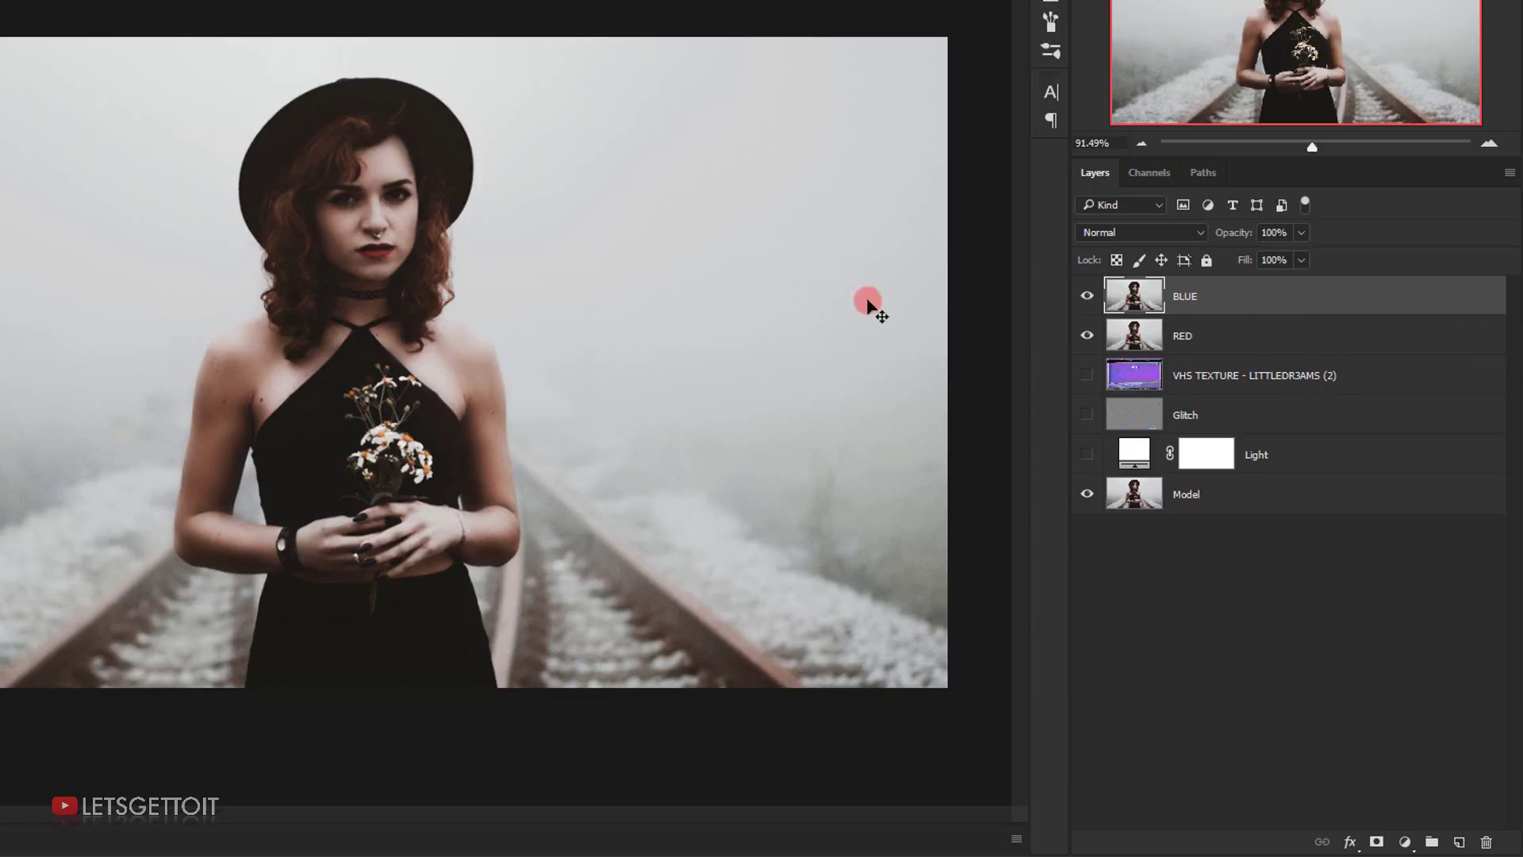
# - Hide the BLUE layer and restrict the RED layer's blending to the R channel by disabling its G and B channels
pyautogui.click(1087, 298)
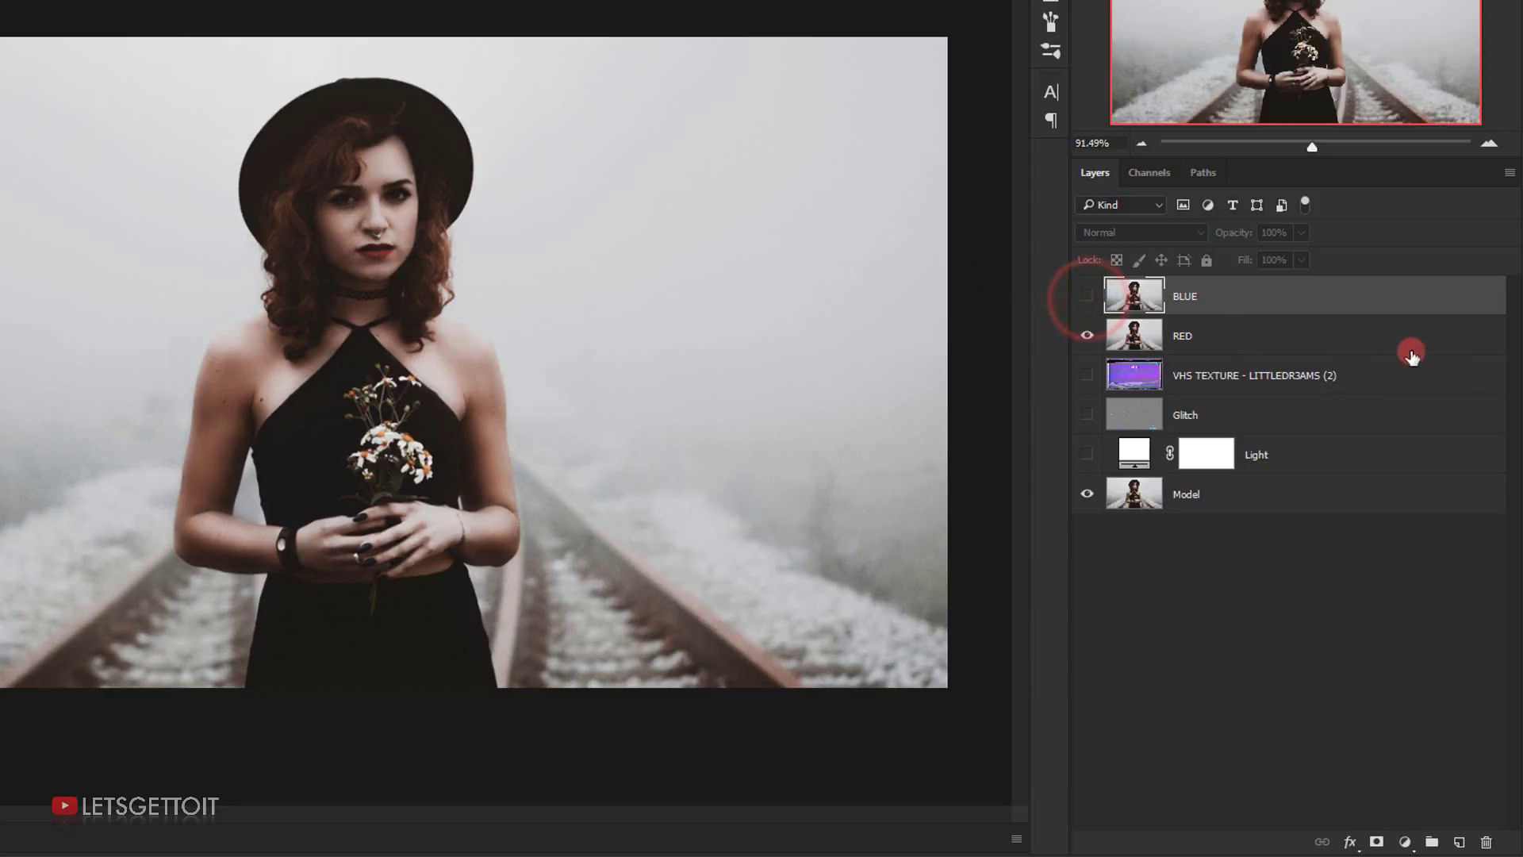
pyautogui.click(1290, 335)
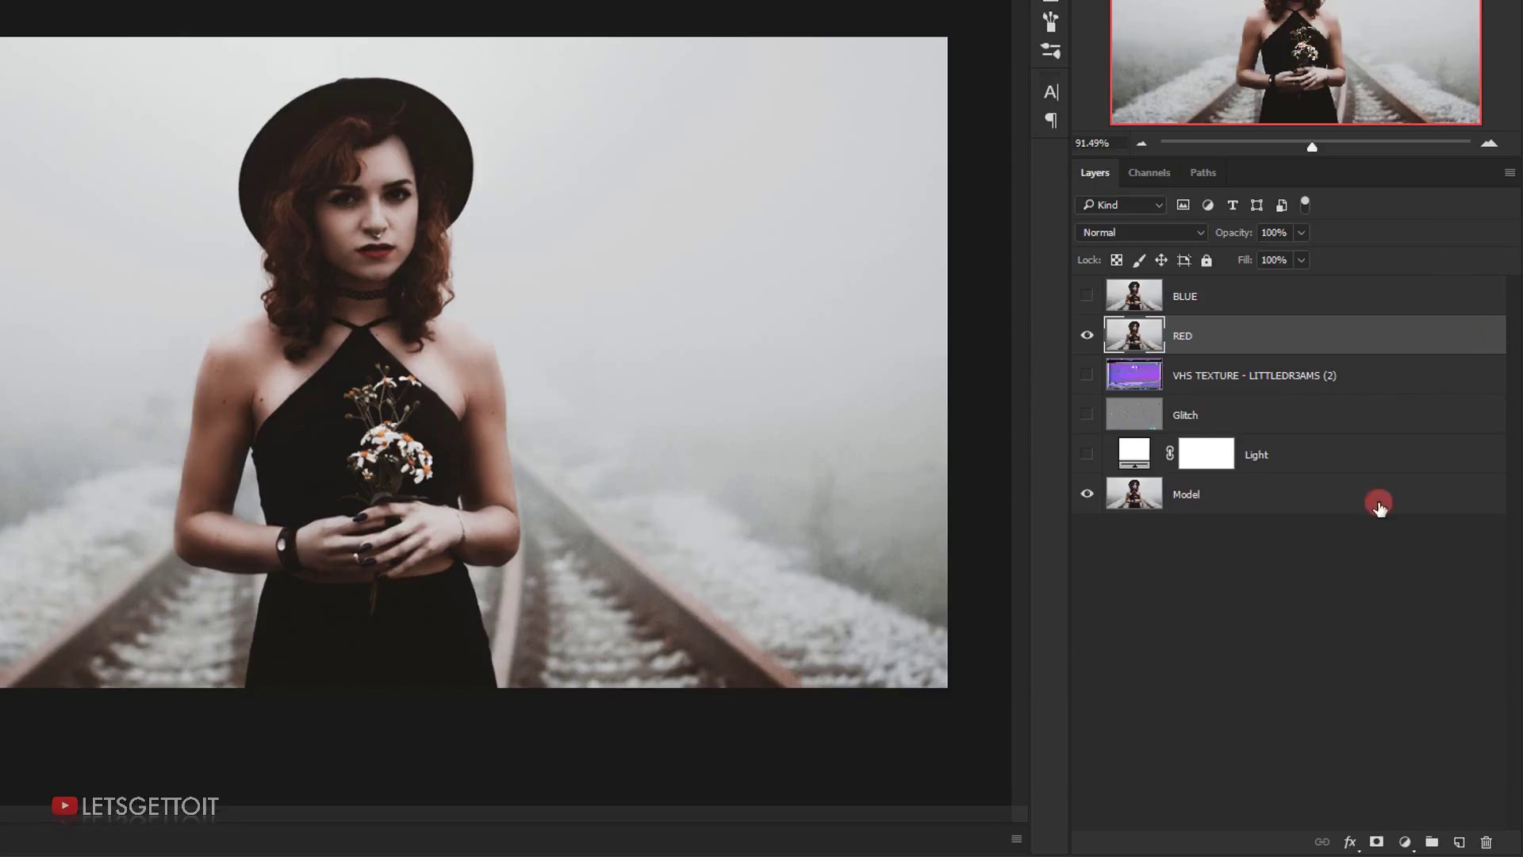
pyautogui.click(1351, 841)
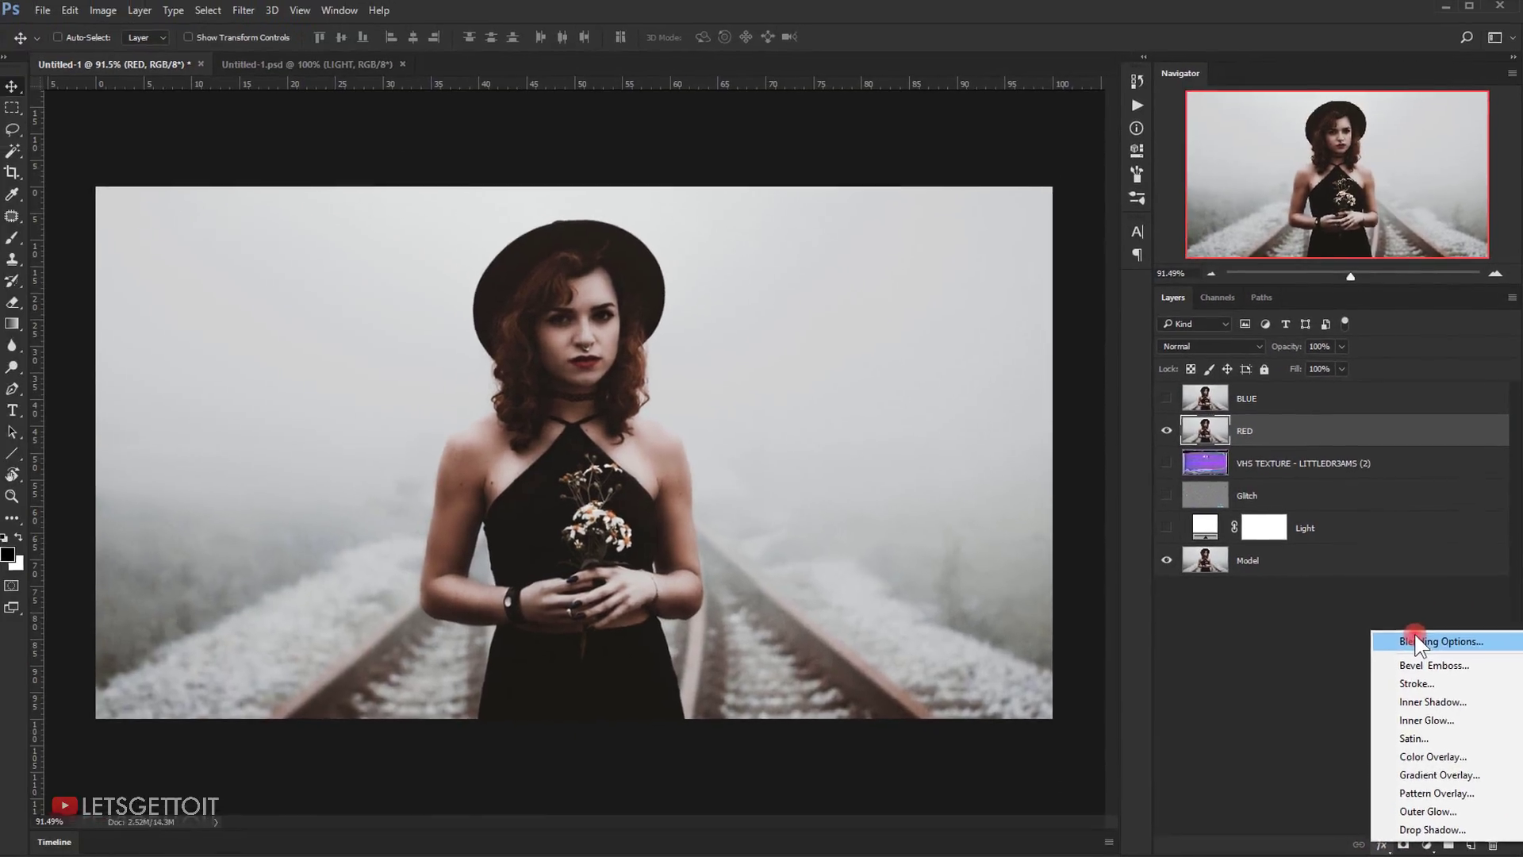
pyautogui.click(1420, 594)
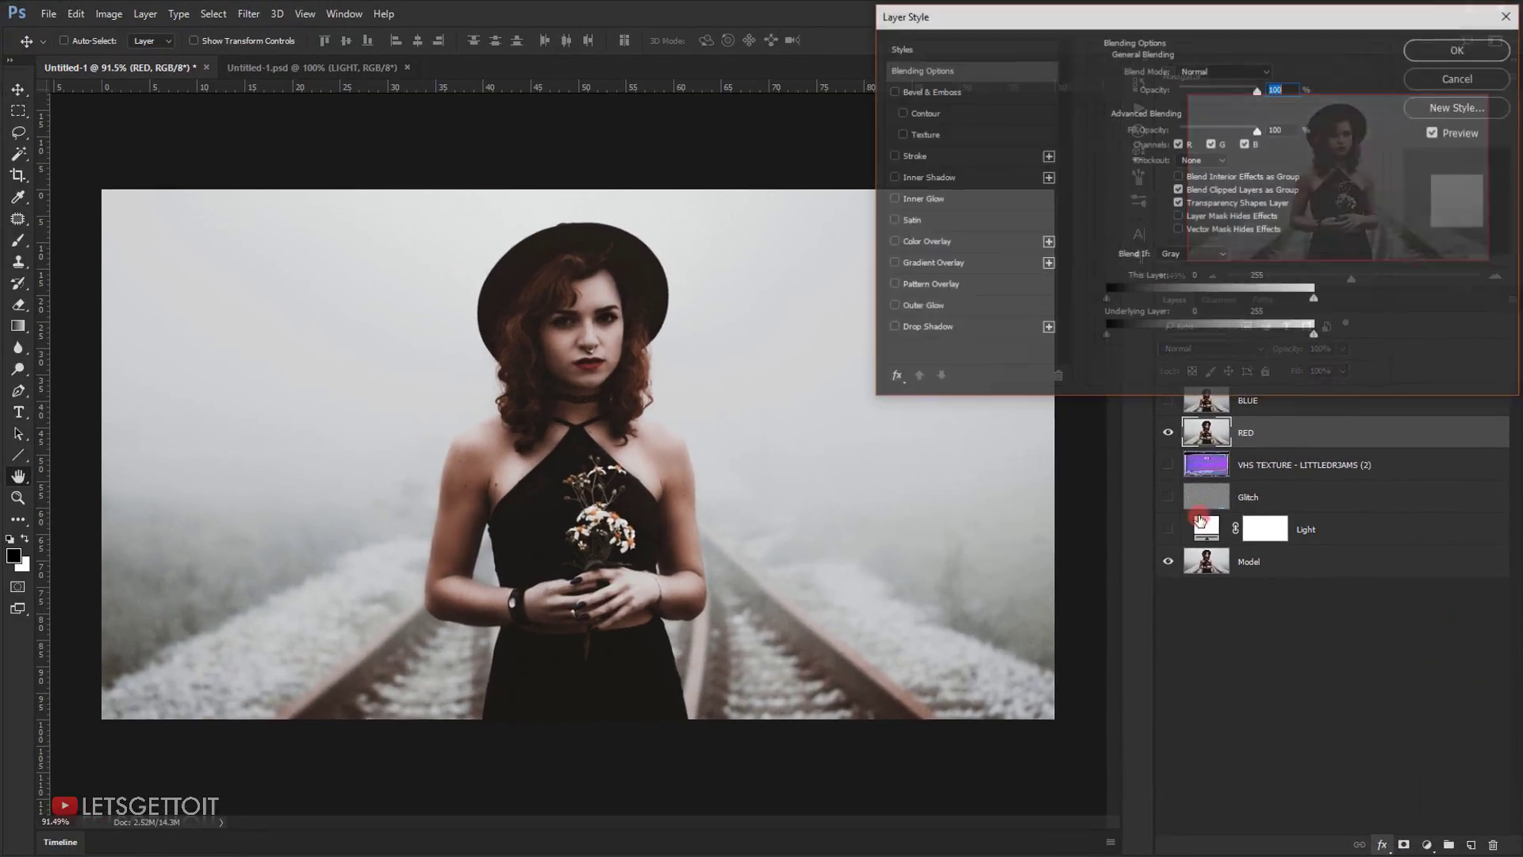
pyautogui.click(1210, 144)
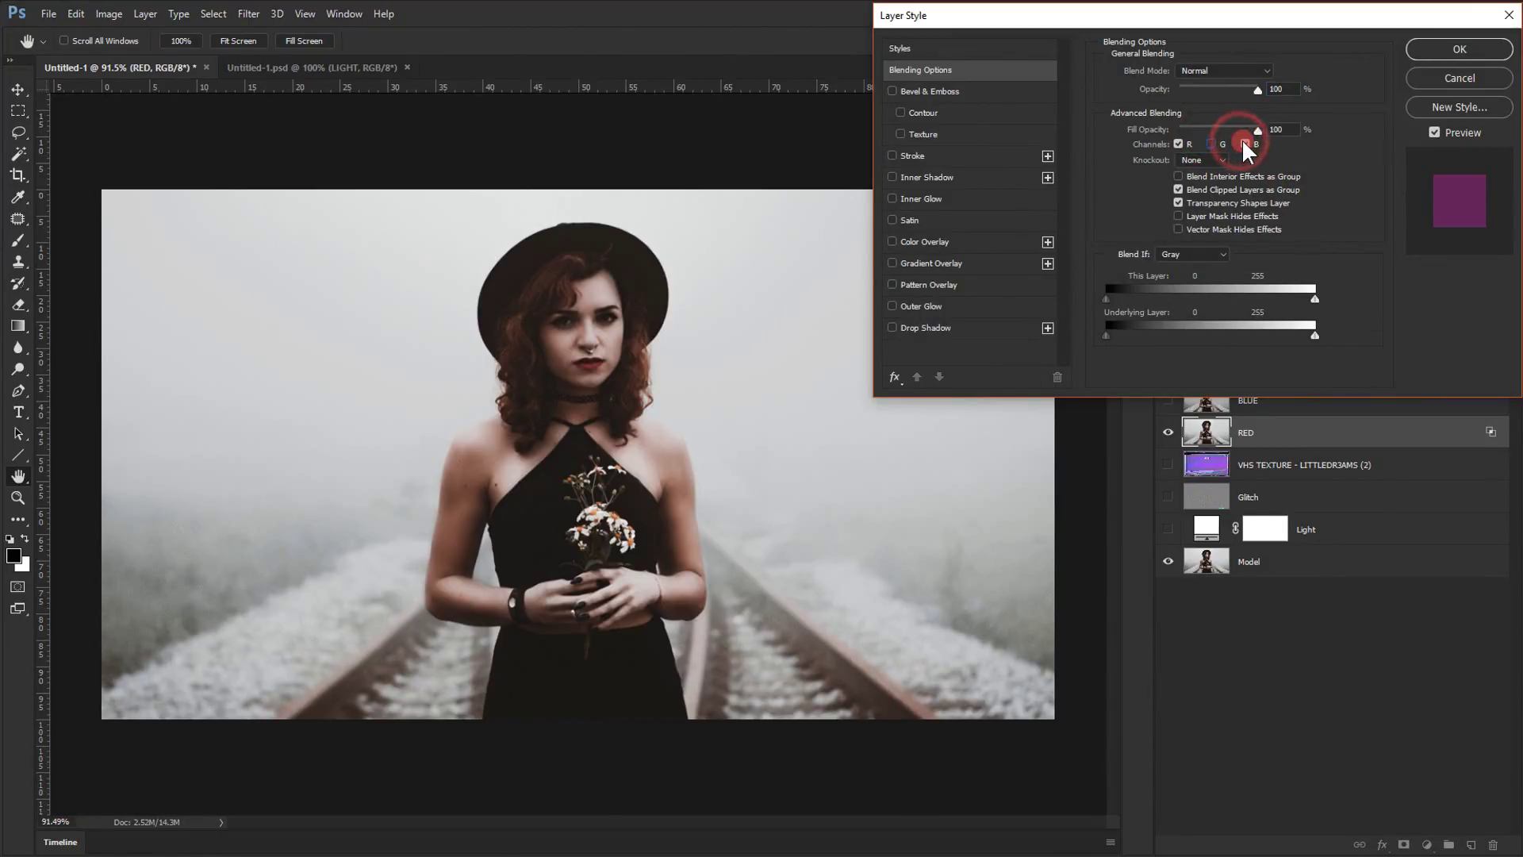
pyautogui.click(1244, 144)
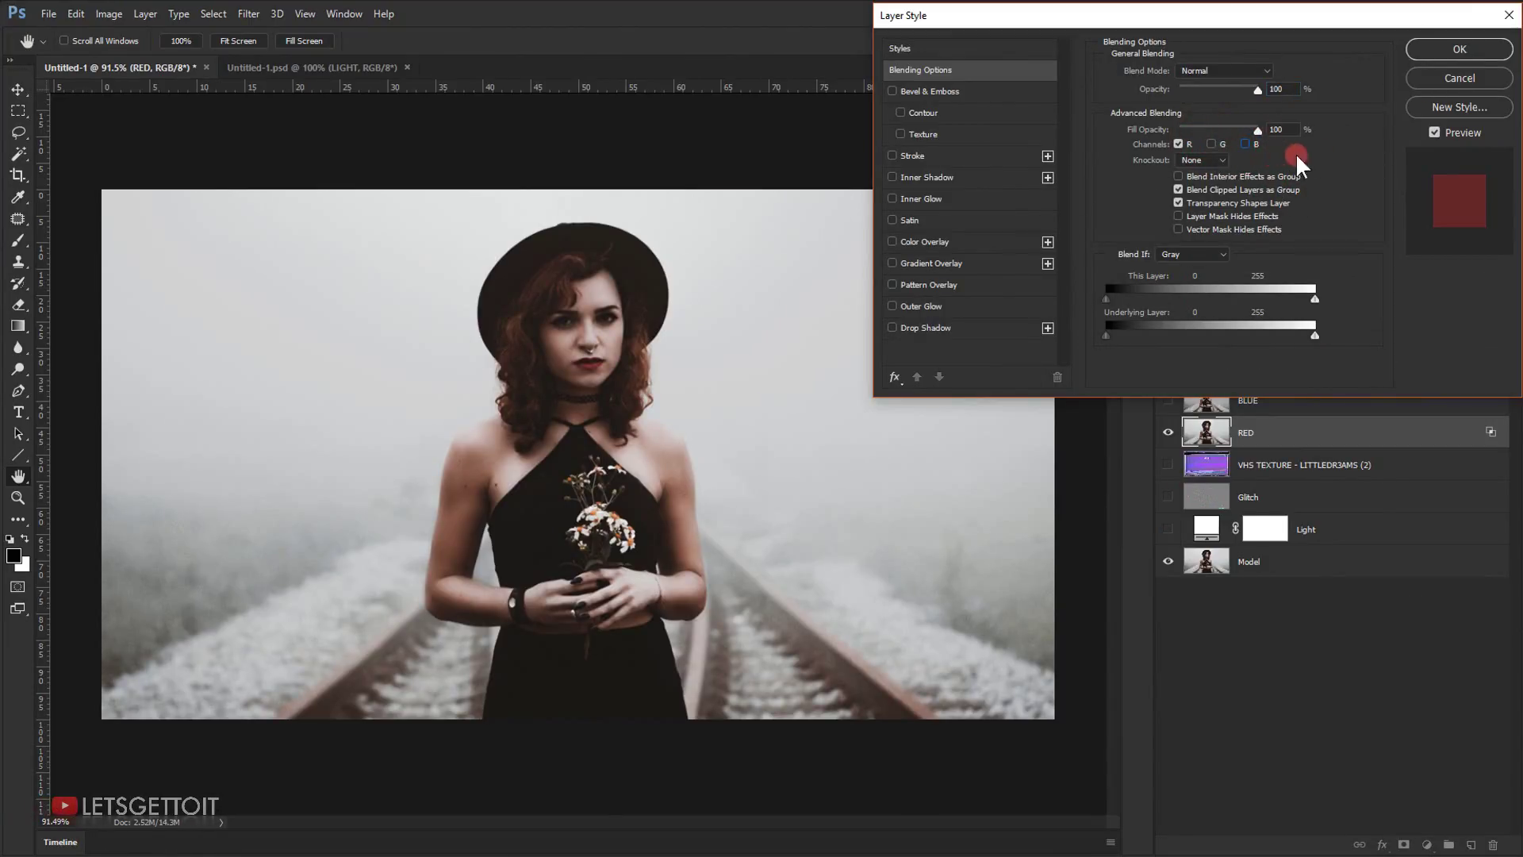
pyautogui.click(1468, 50)
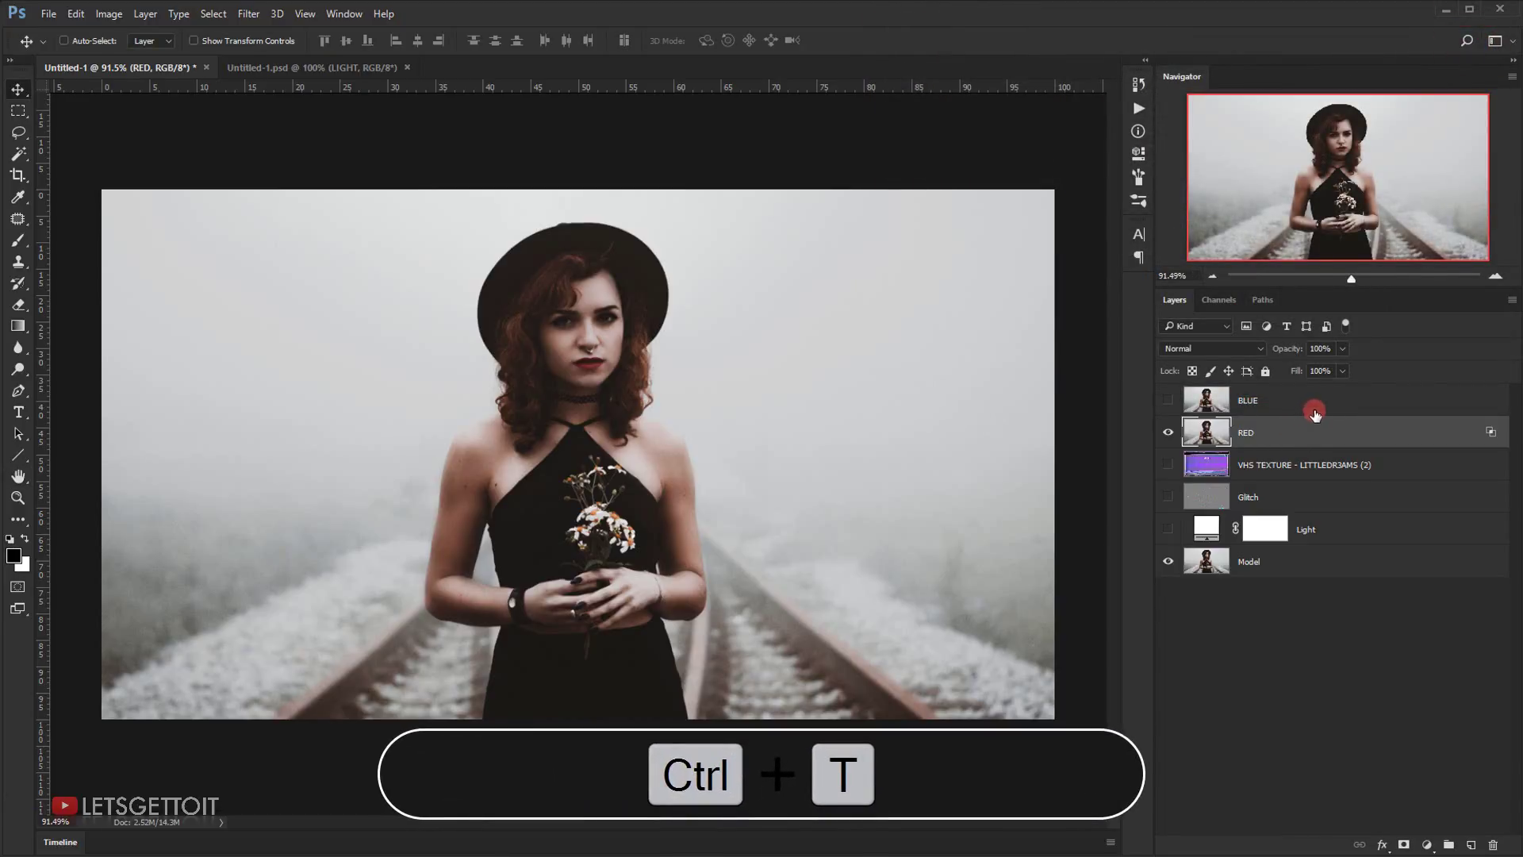
# - Warp the RED layer so the woman's head and upper body shift up and to the left of the original figure, with slight distortion at her waist
pyautogui.hotkey('ctrl', 't')
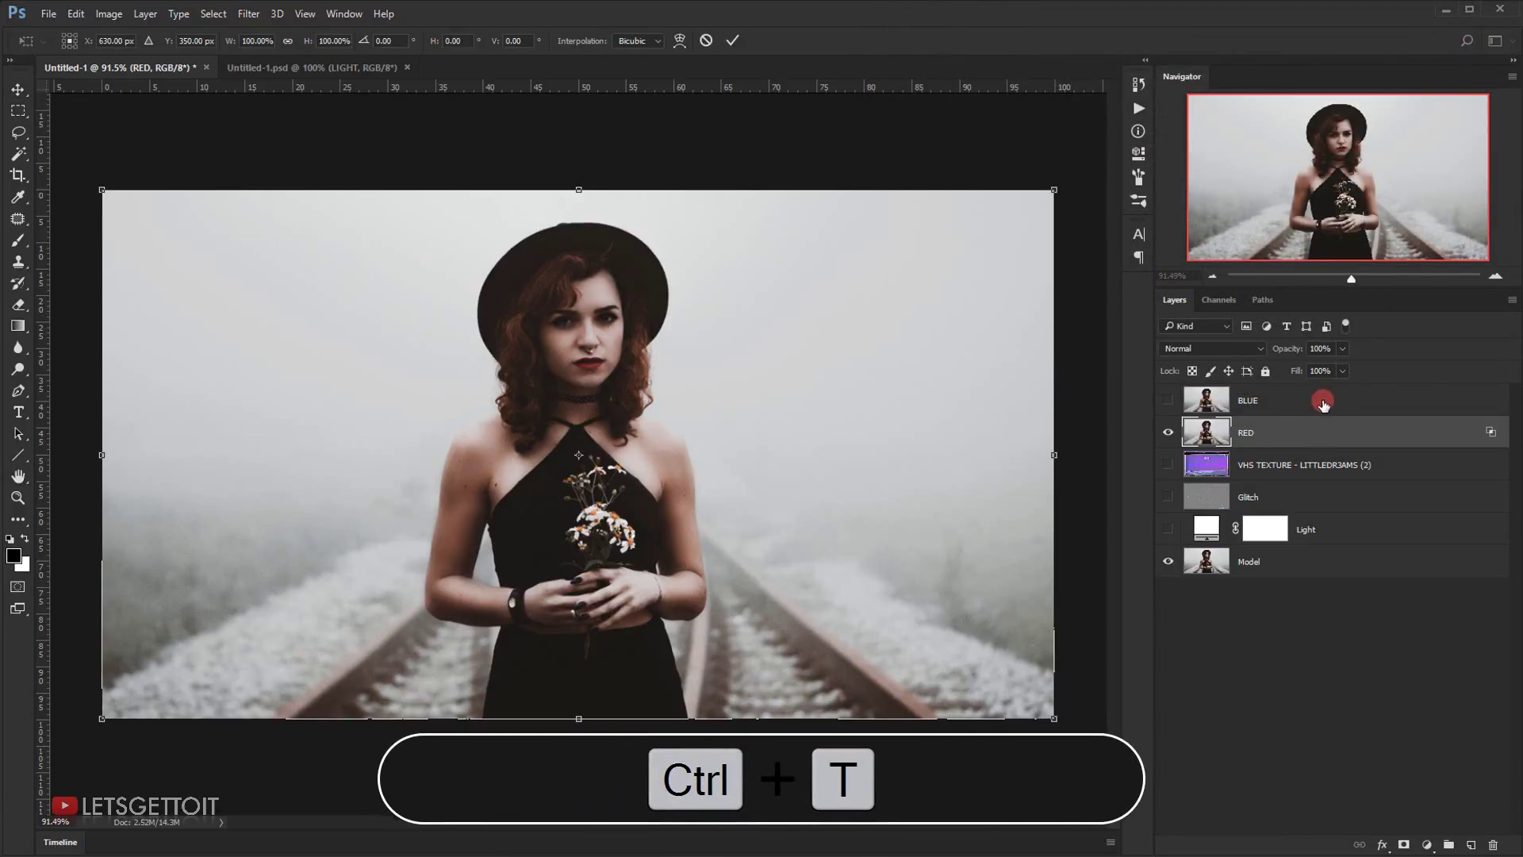
pyautogui.rightClick(587, 366)
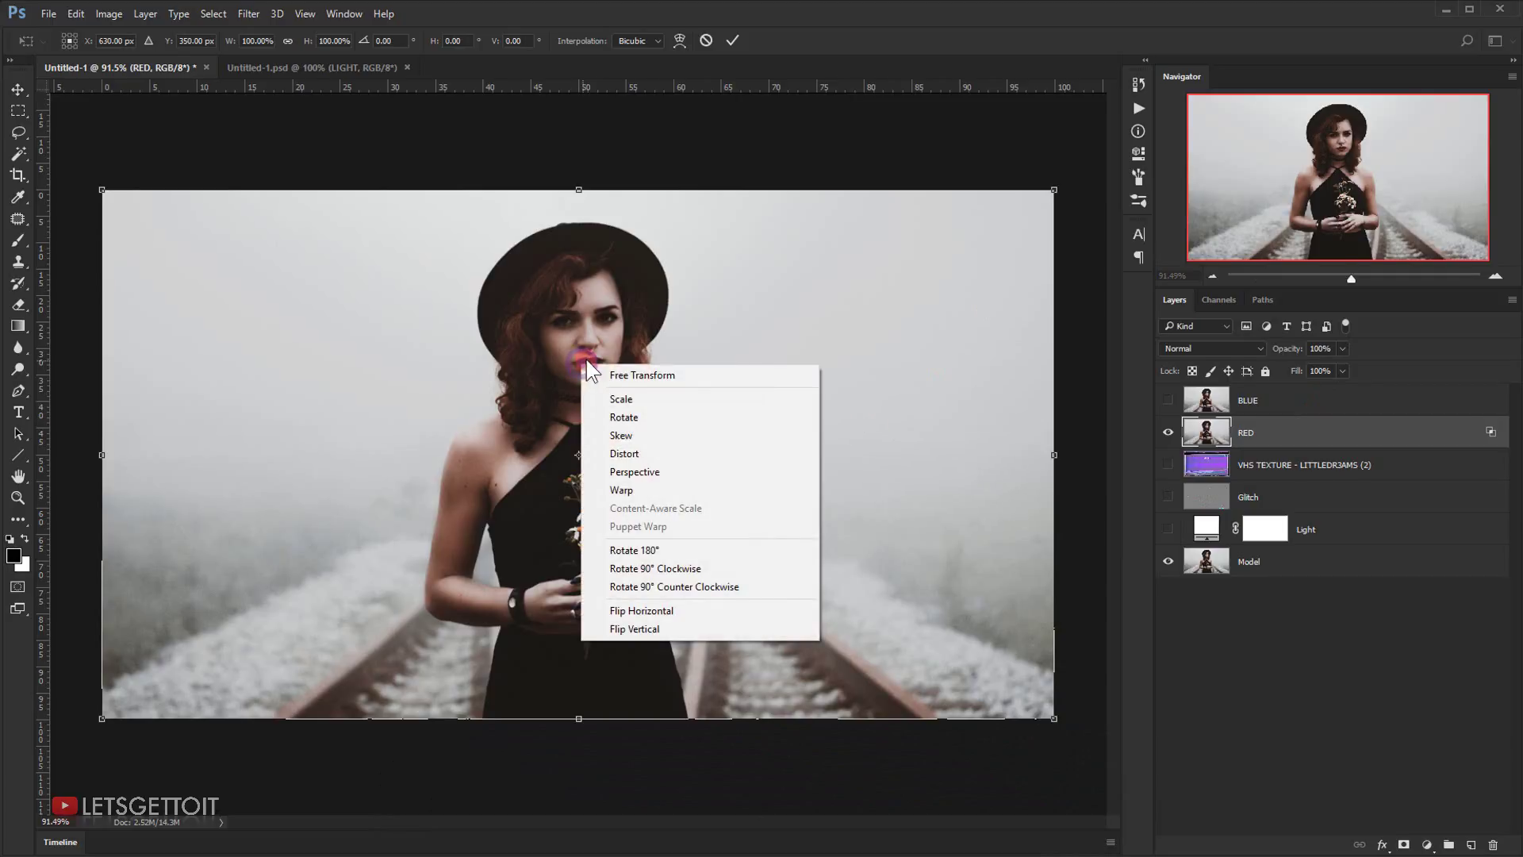
pyautogui.click(634, 490)
pyautogui.click(611, 435)
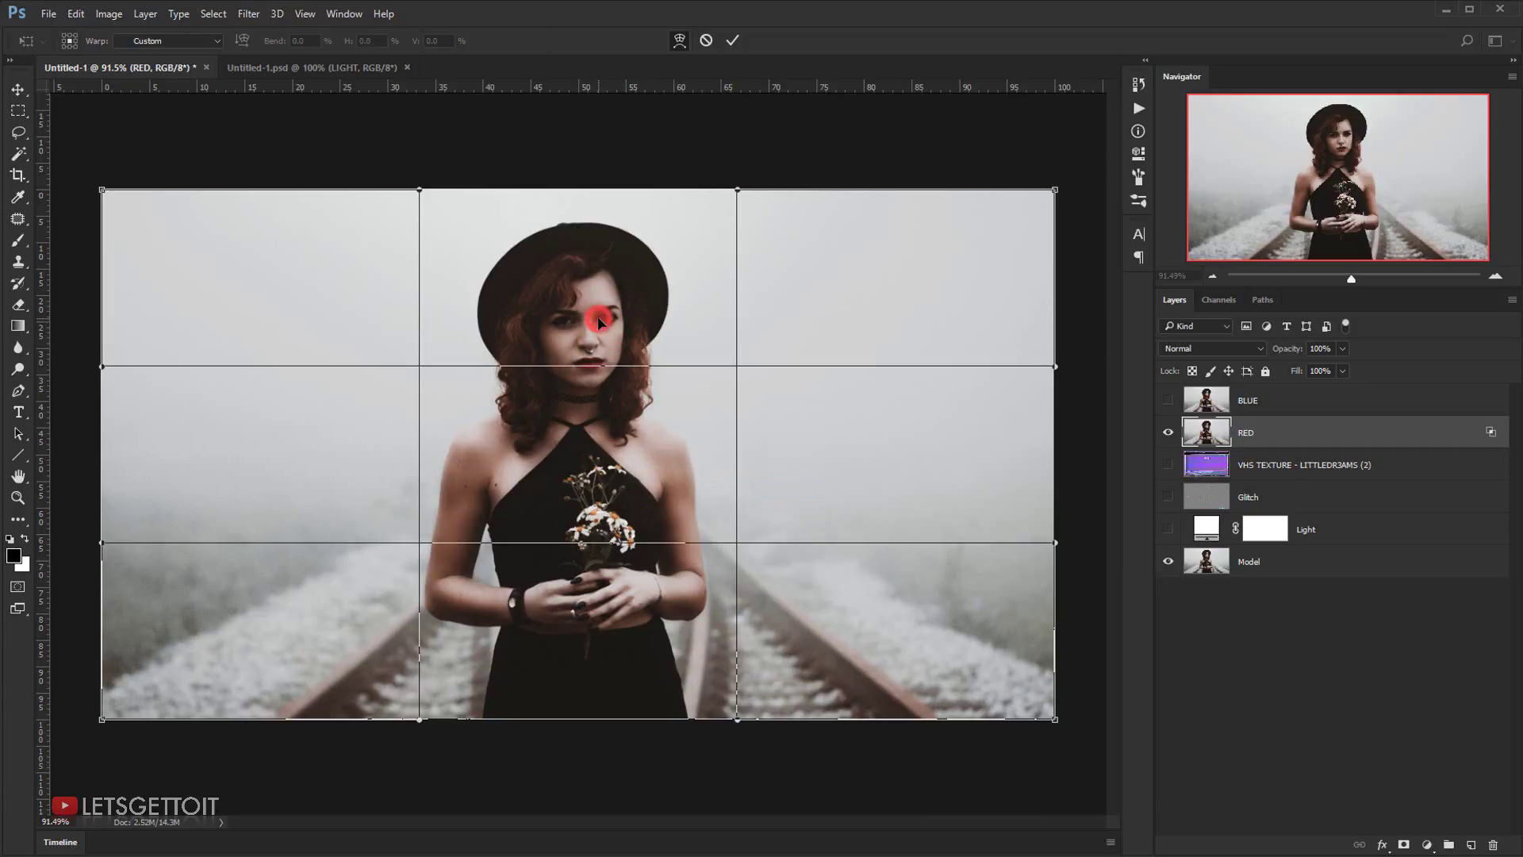
pyautogui.moveTo(599, 321); pyautogui.dragTo(553, 310)
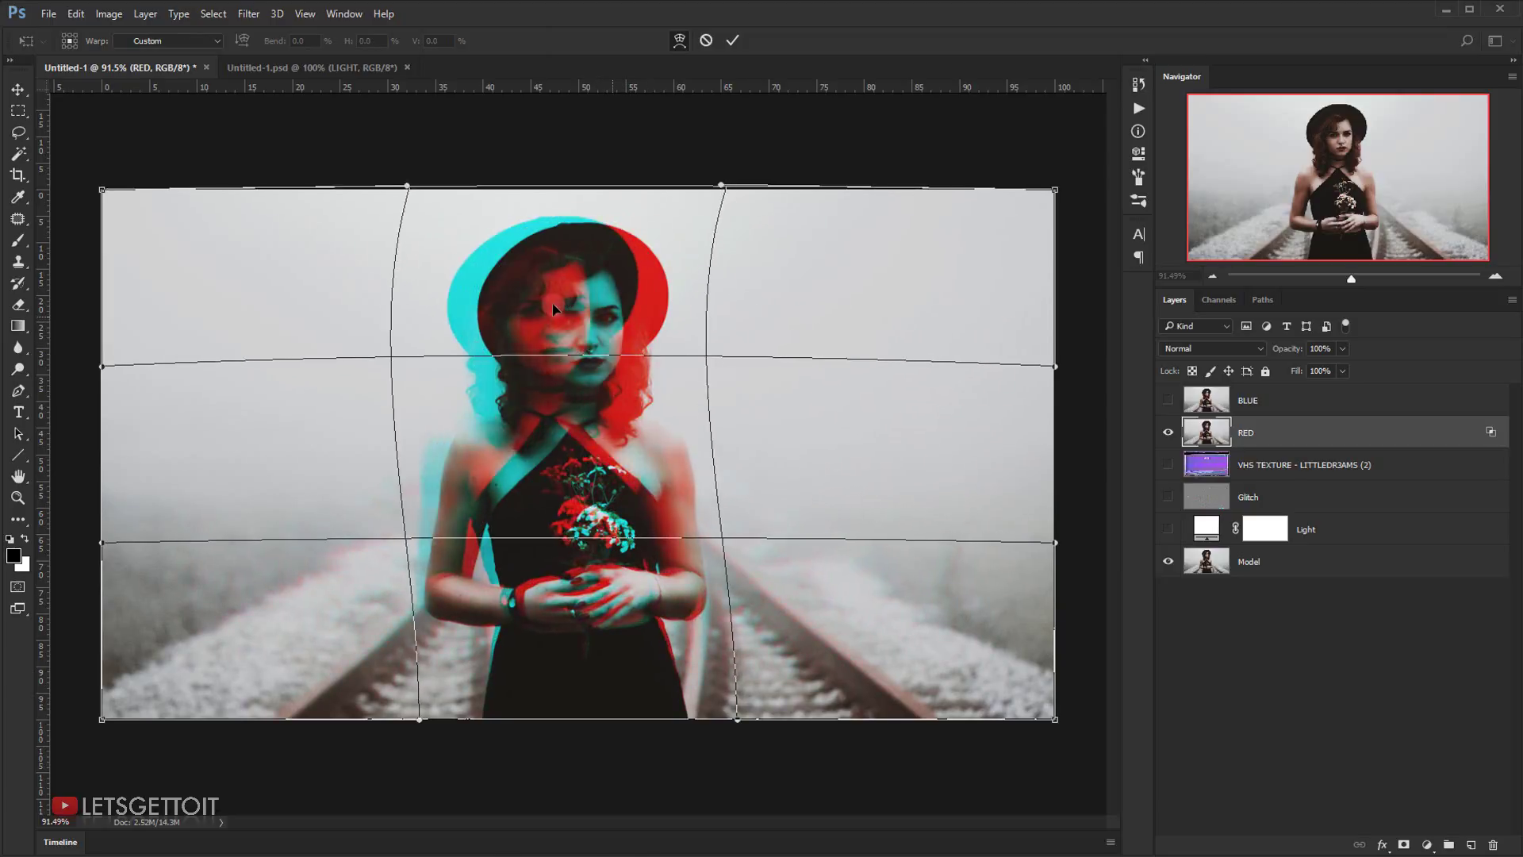
pyautogui.moveTo(405, 185); pyautogui.dragTo(286, 129)
pyautogui.moveTo(471, 302); pyautogui.dragTo(459, 295)
pyautogui.moveTo(444, 205); pyautogui.dragTo(430, 193)
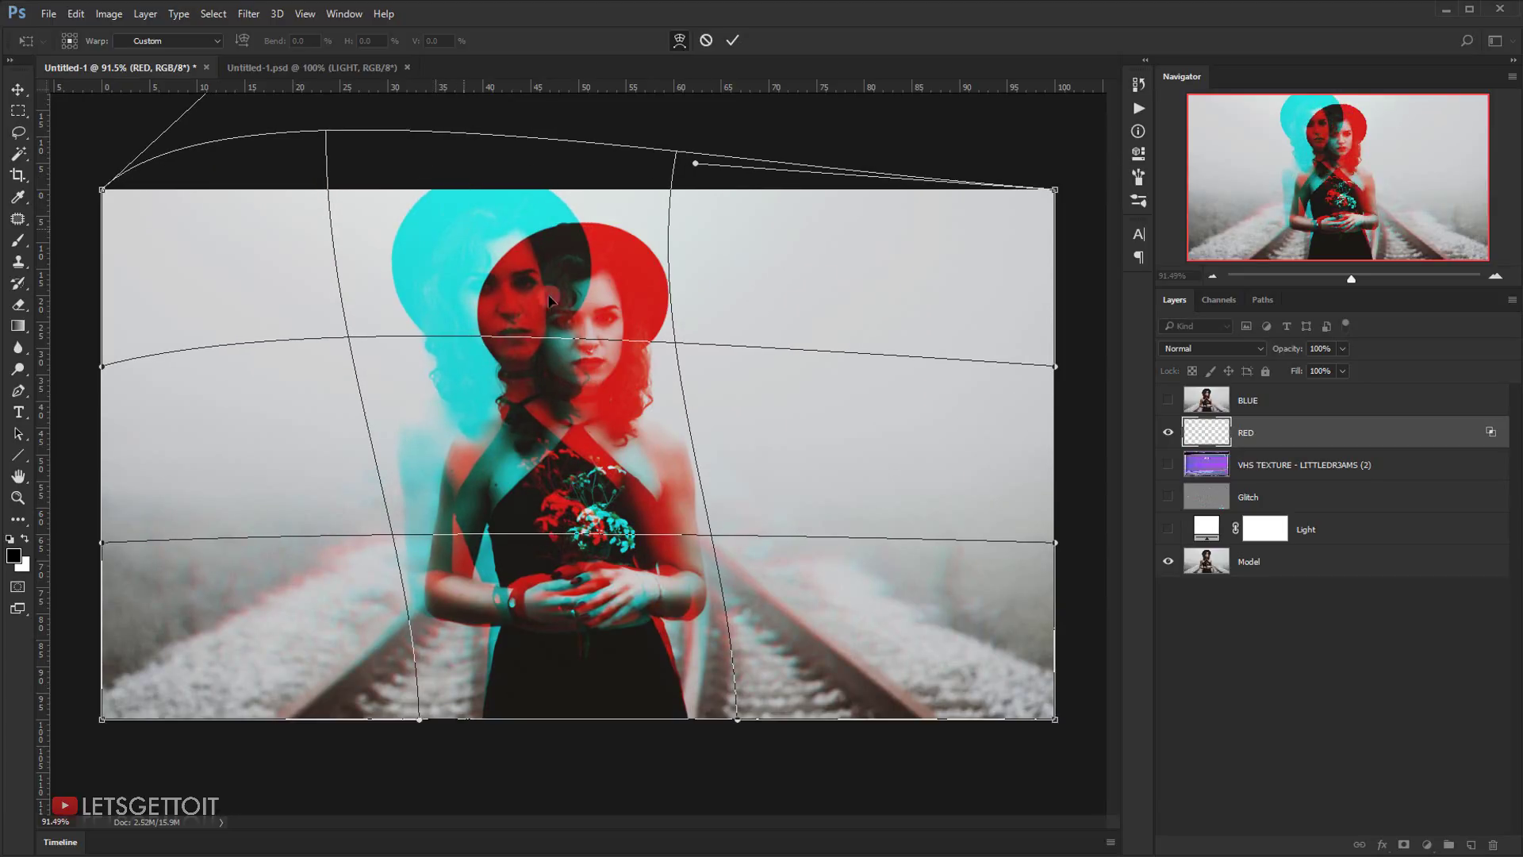
pyautogui.moveTo(508, 357); pyautogui.dragTo(496, 351)
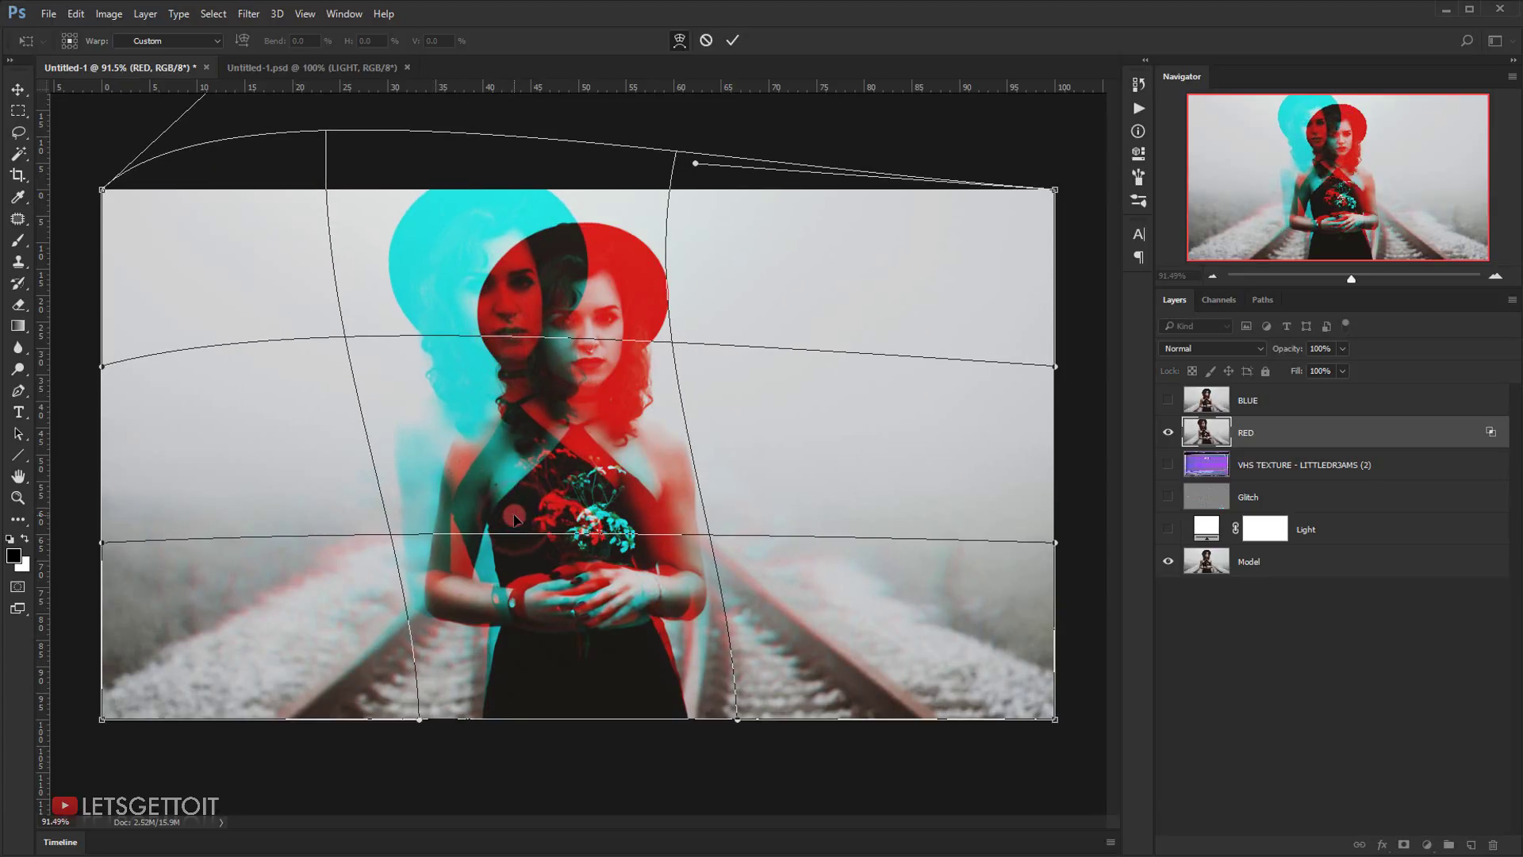
pyautogui.moveTo(466, 236); pyautogui.dragTo(455, 240)
pyautogui.moveTo(546, 310); pyautogui.dragTo(557, 323)
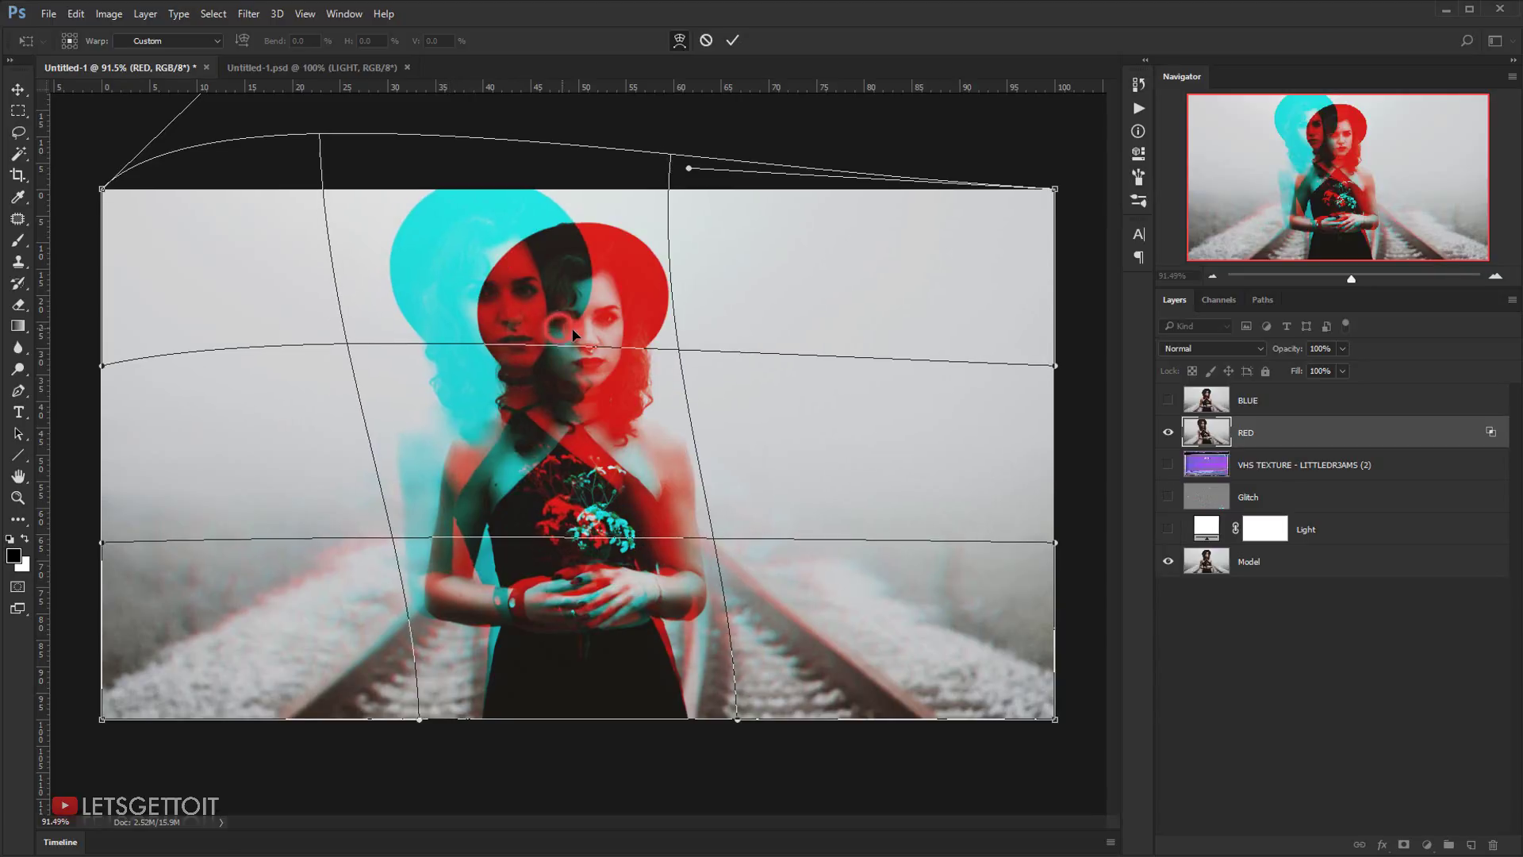
pyautogui.moveTo(472, 710); pyautogui.dragTo(458, 723)
pyautogui.click(731, 39)
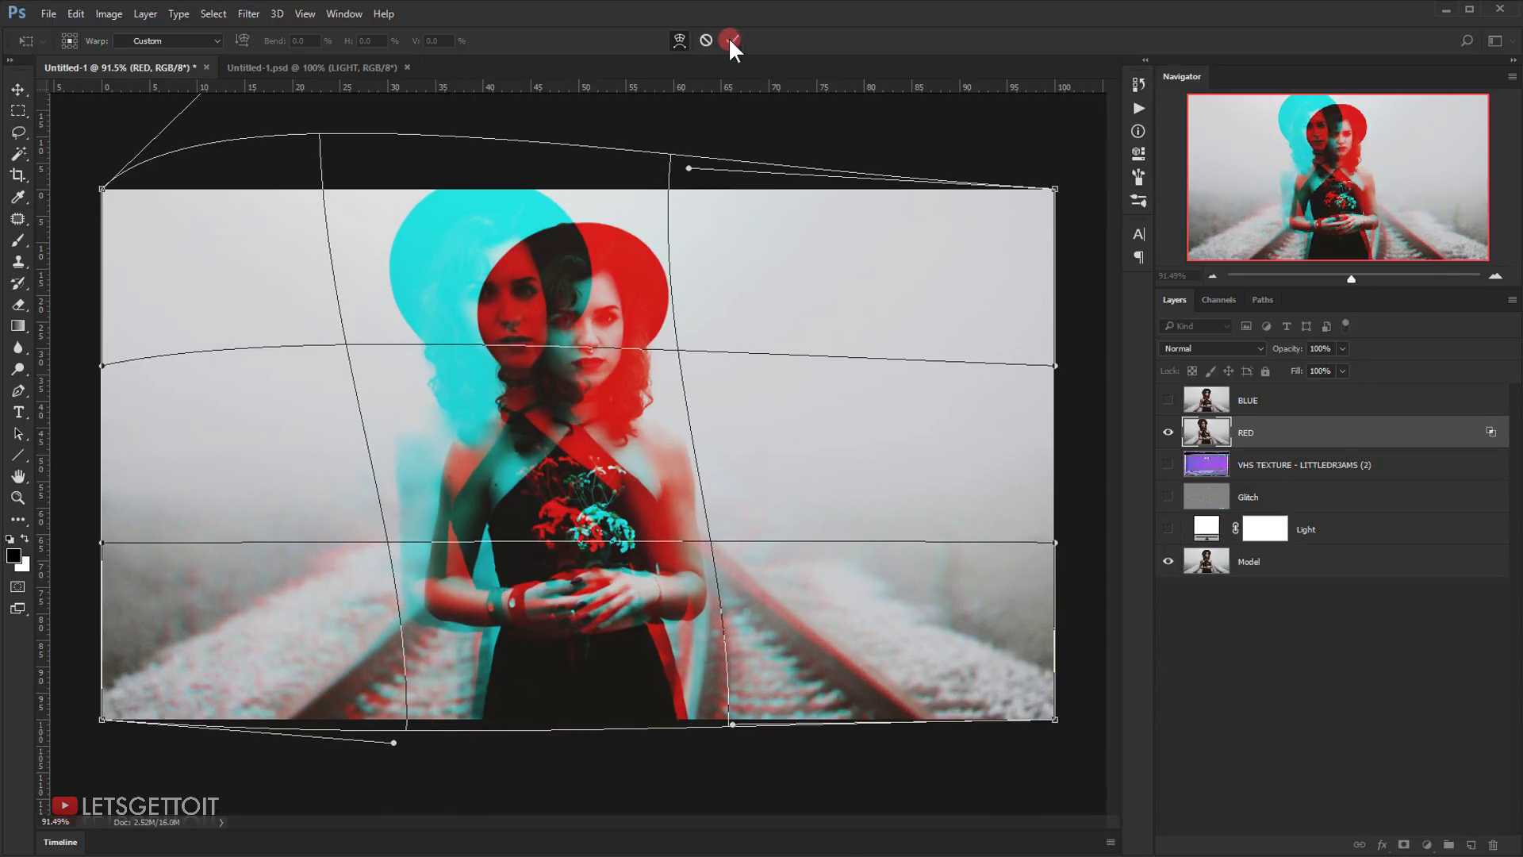
pyautogui.click(1340, 587)
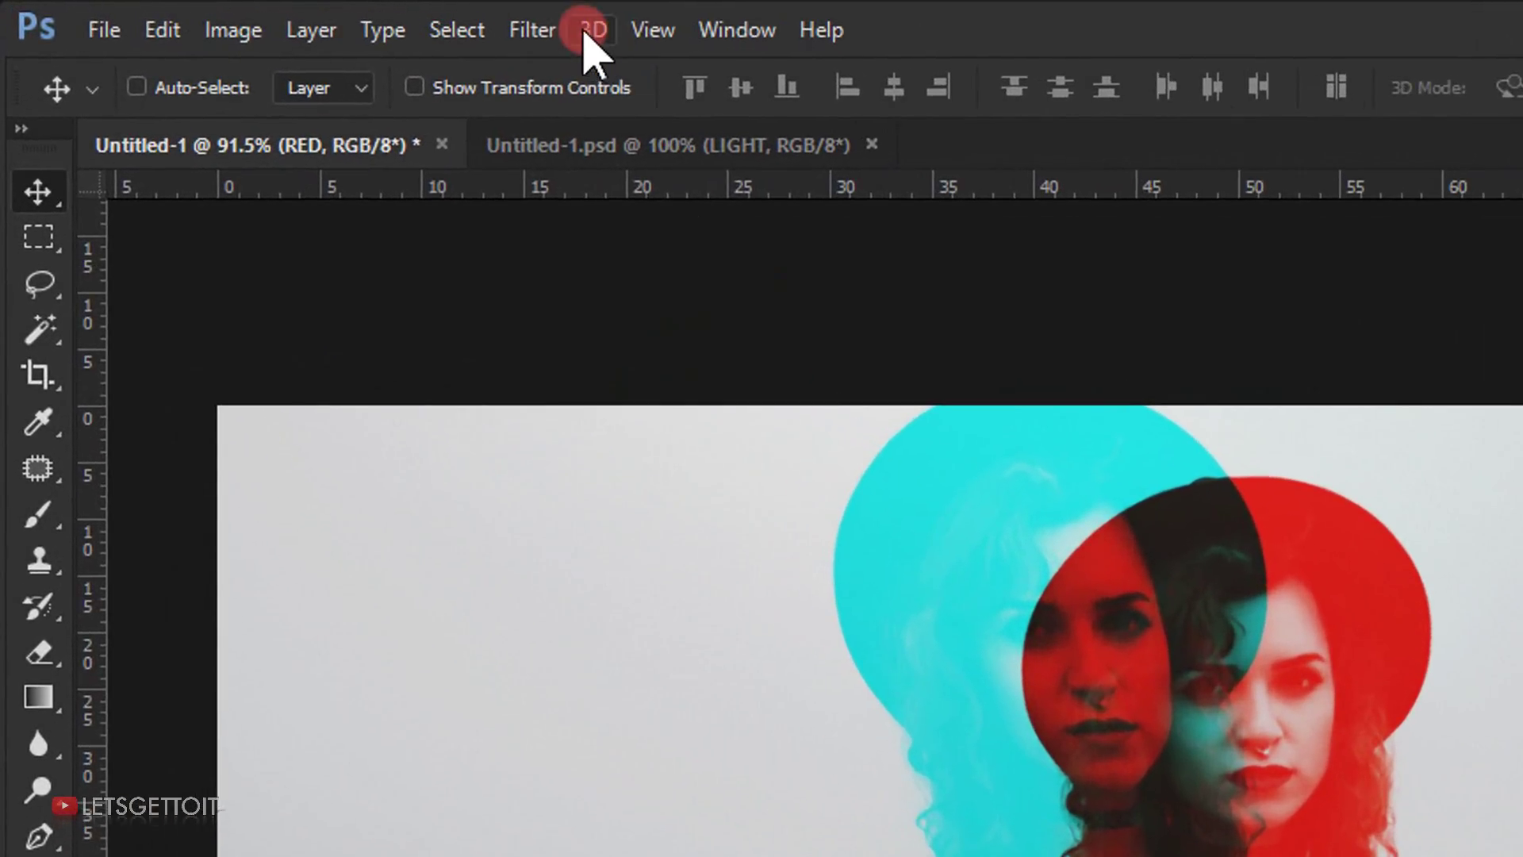
# - Add 7% Gaussian monochromatic noise to the RED layer
pyautogui.click(538, 31)
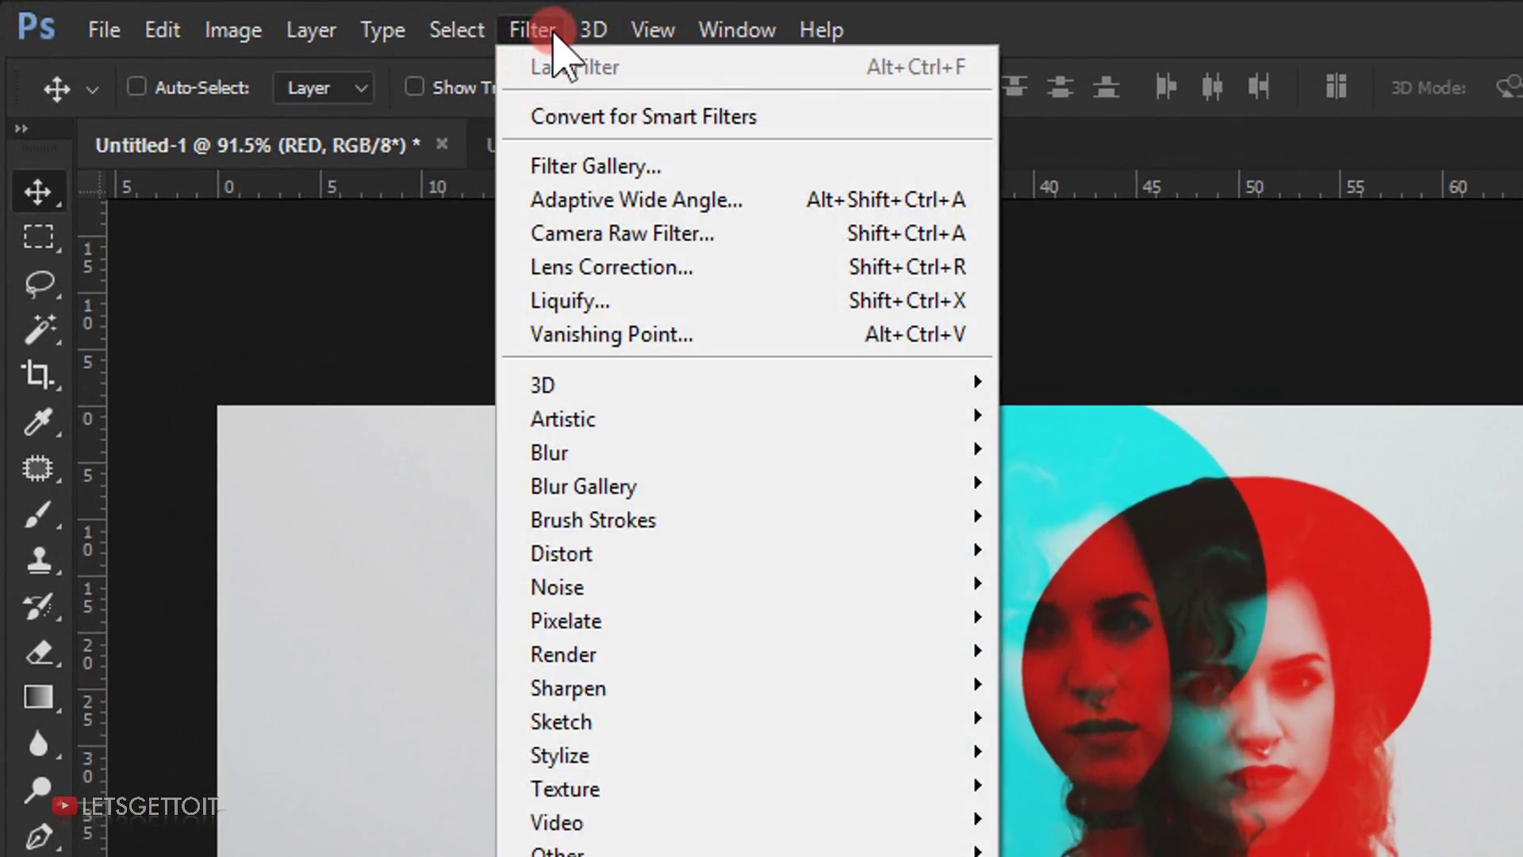
pyautogui.moveTo(714, 611)
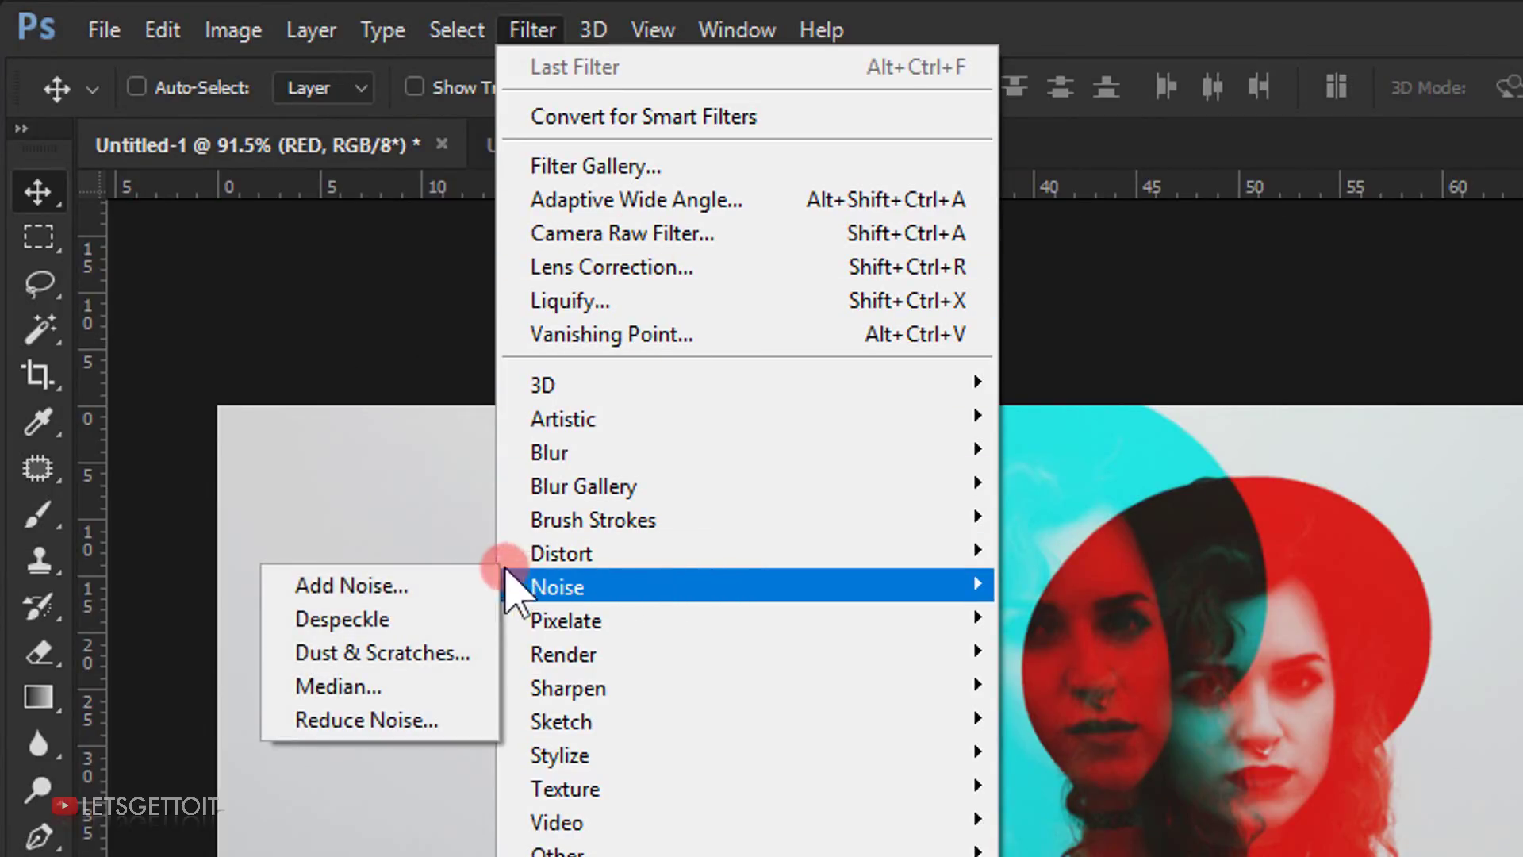
pyautogui.click(452, 585)
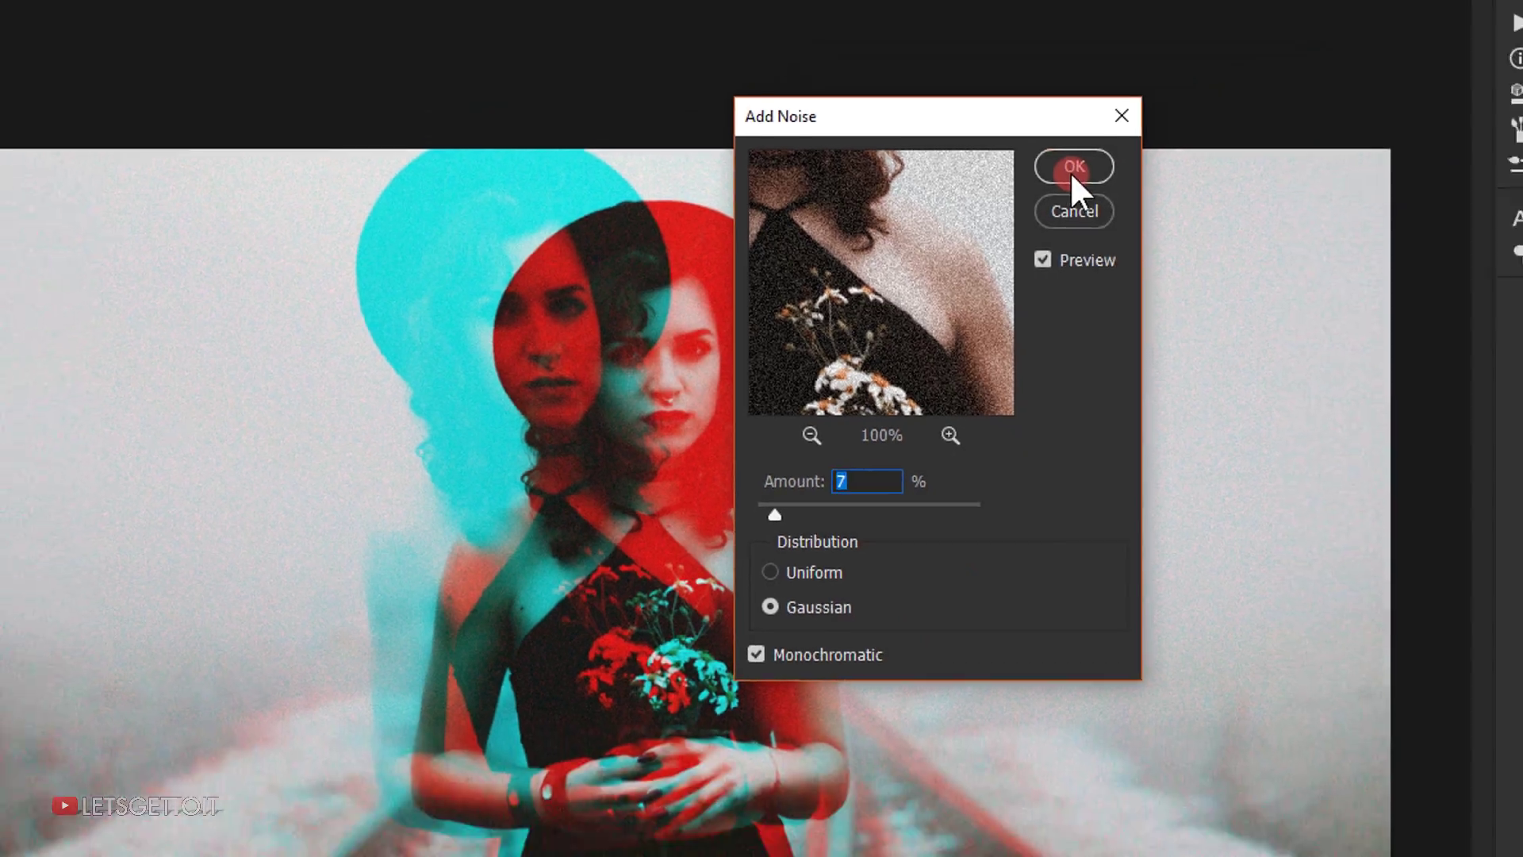
pyautogui.click(1259, 137)
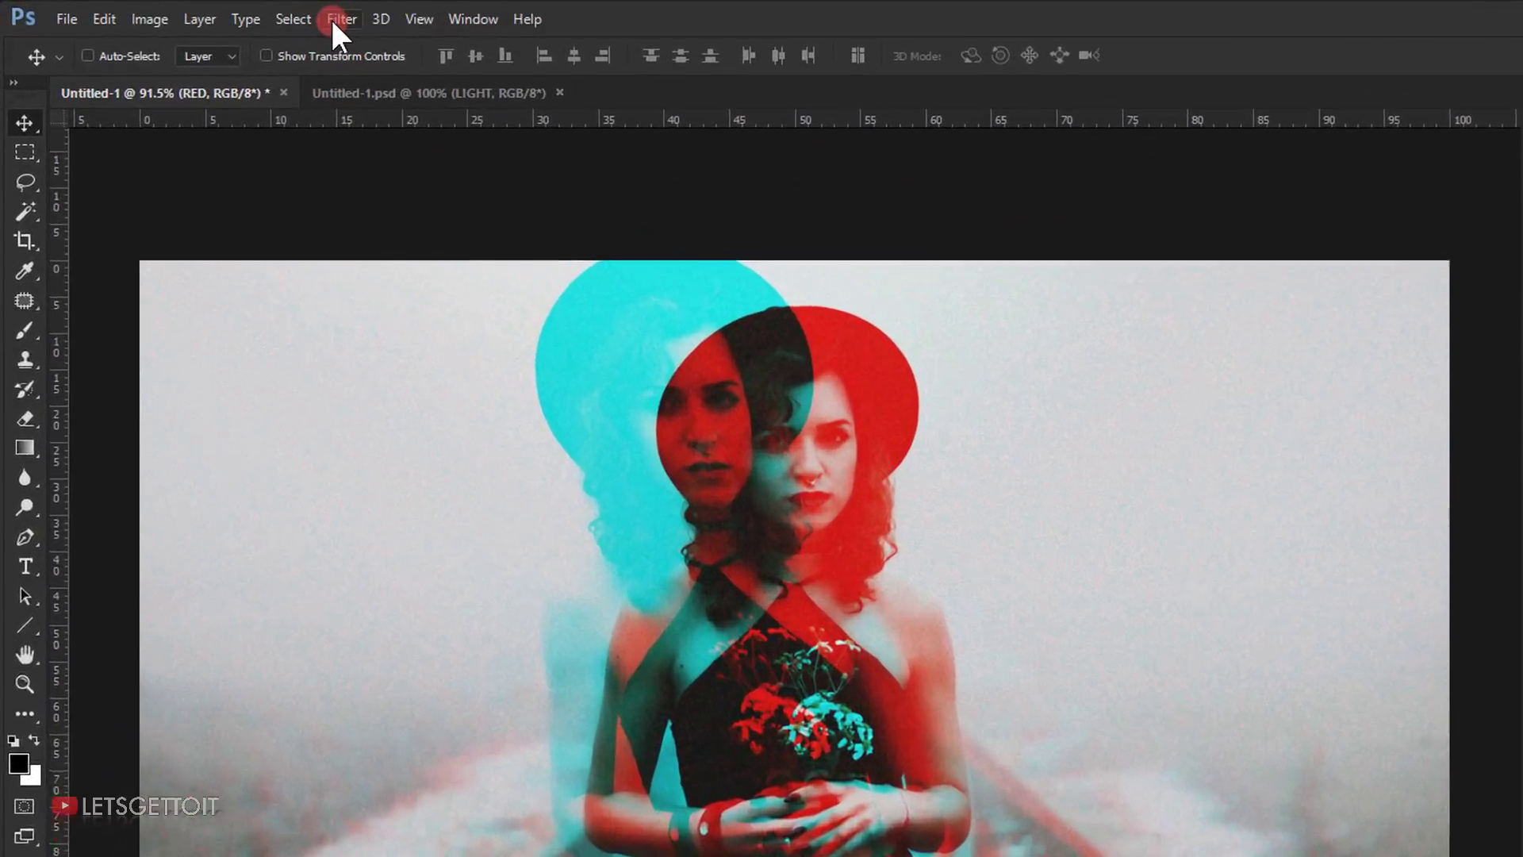
# - Apply the Wind filter to the RED layer with the Wind method and direction From the Right
pyautogui.click(248, 13)
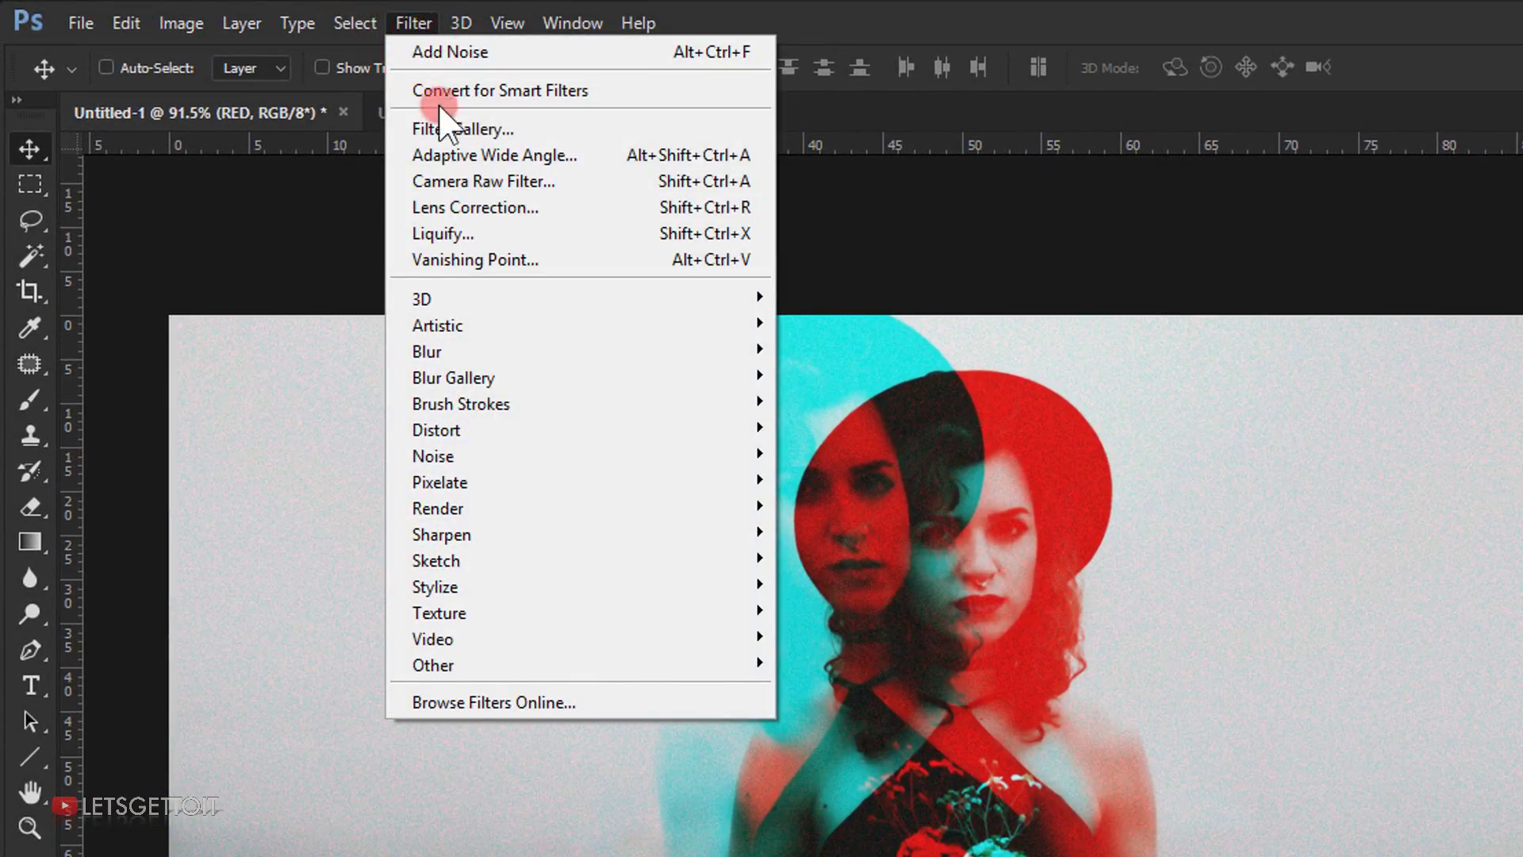
pyautogui.moveTo(575, 595)
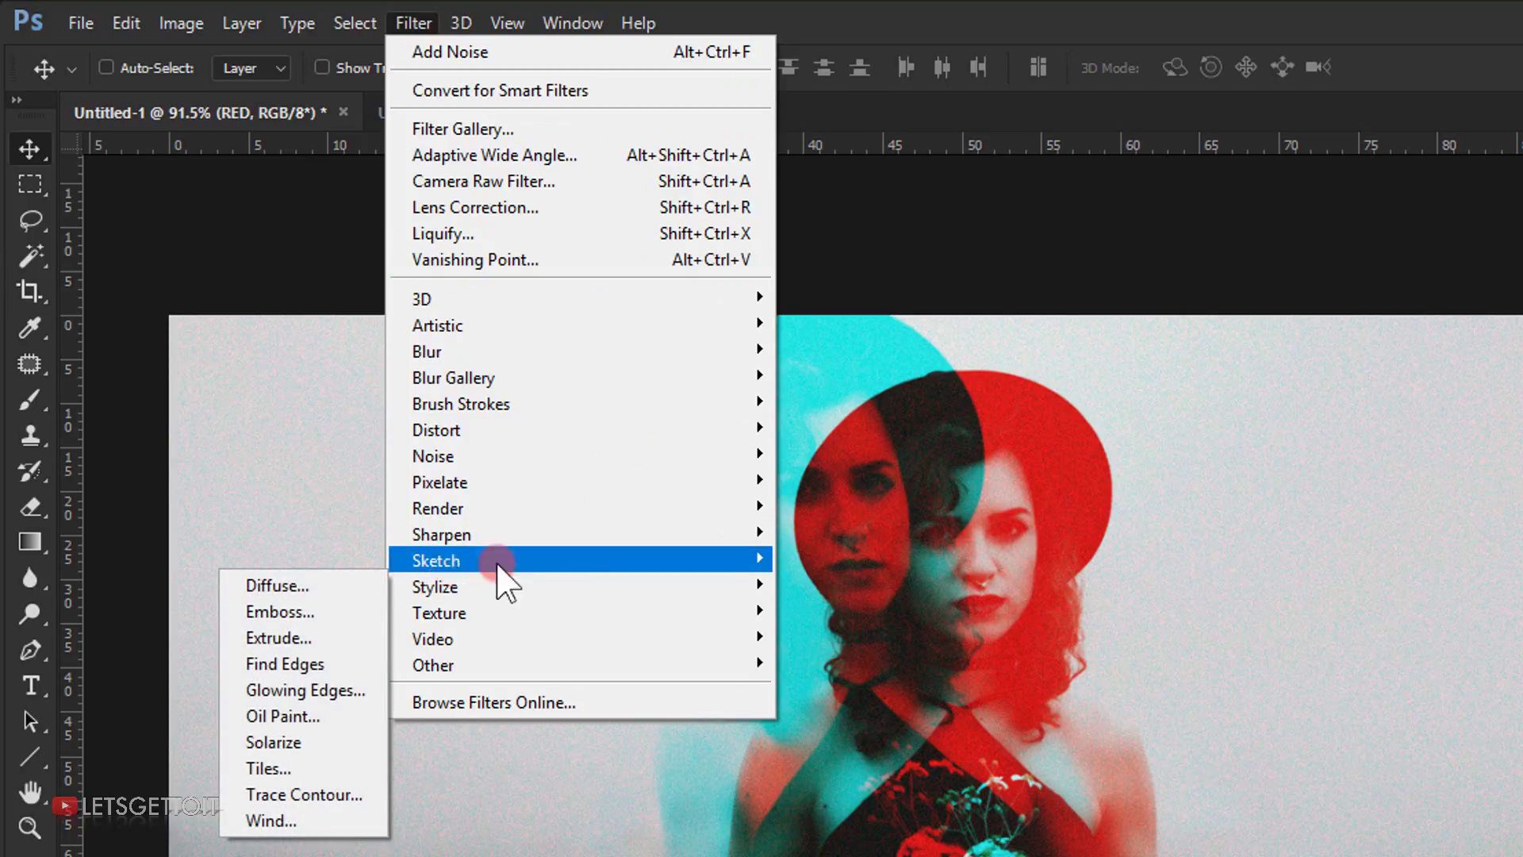
pyautogui.click(326, 816)
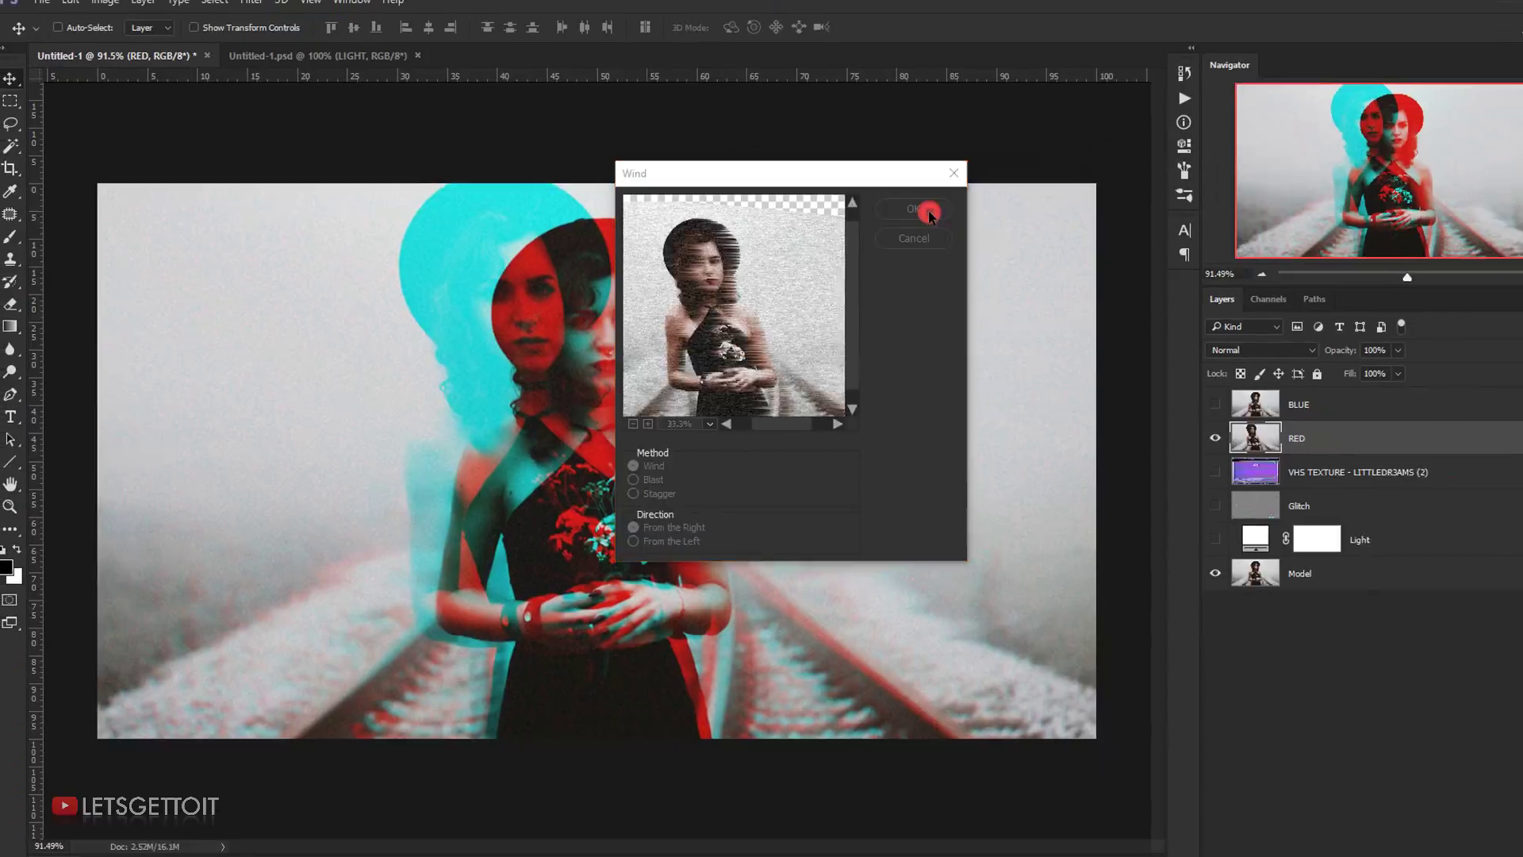
pyautogui.click(1339, 146)
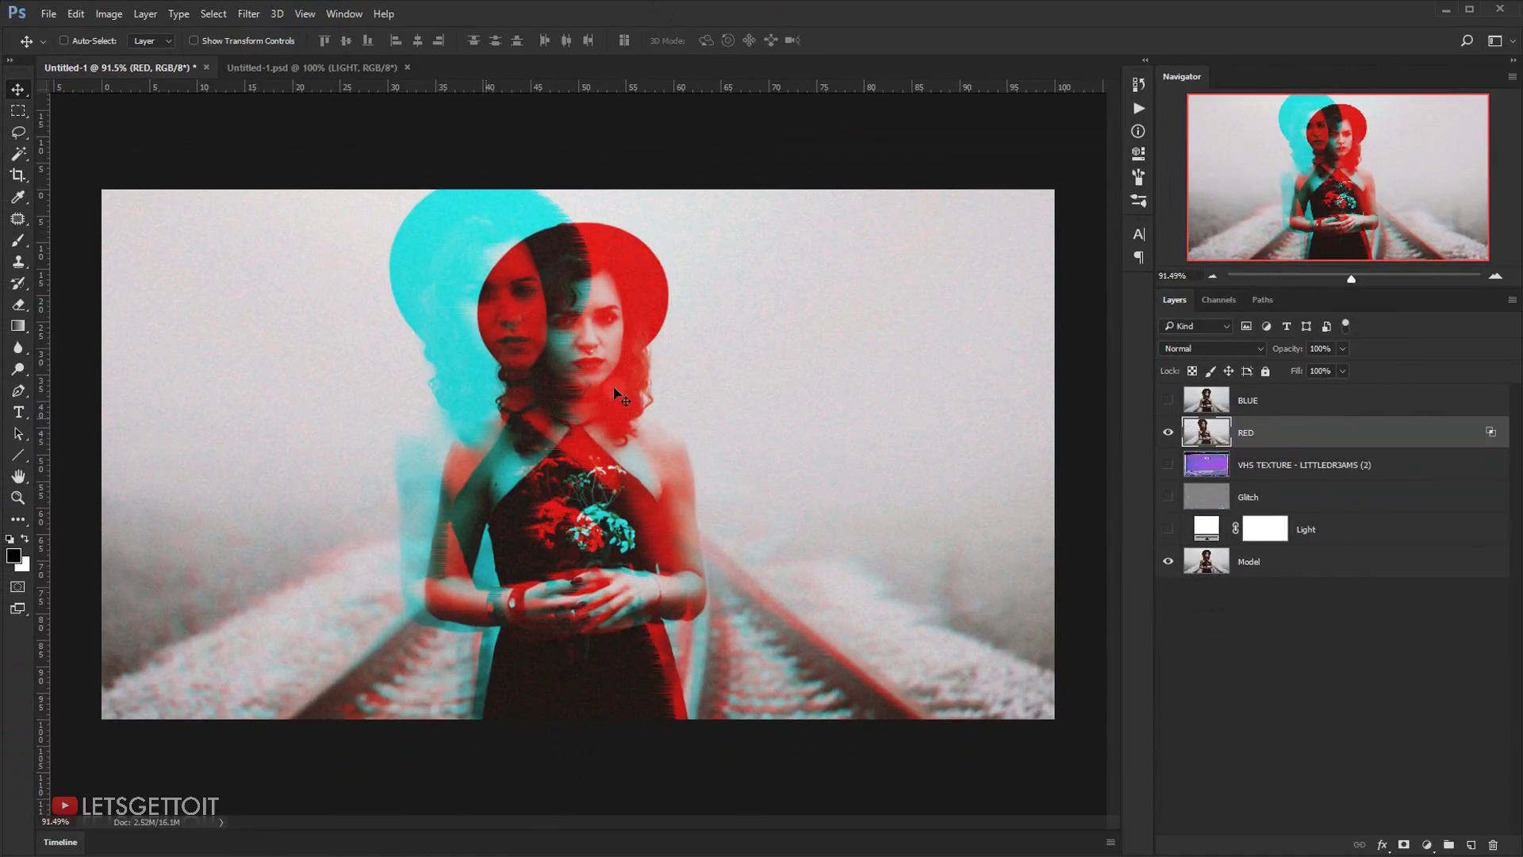
pyautogui.click(573, 263)
# - Hide the RED layer, show the BLUE layer, and restrict its blending to the B channel by disabling R and G
pyautogui.click(1168, 432)
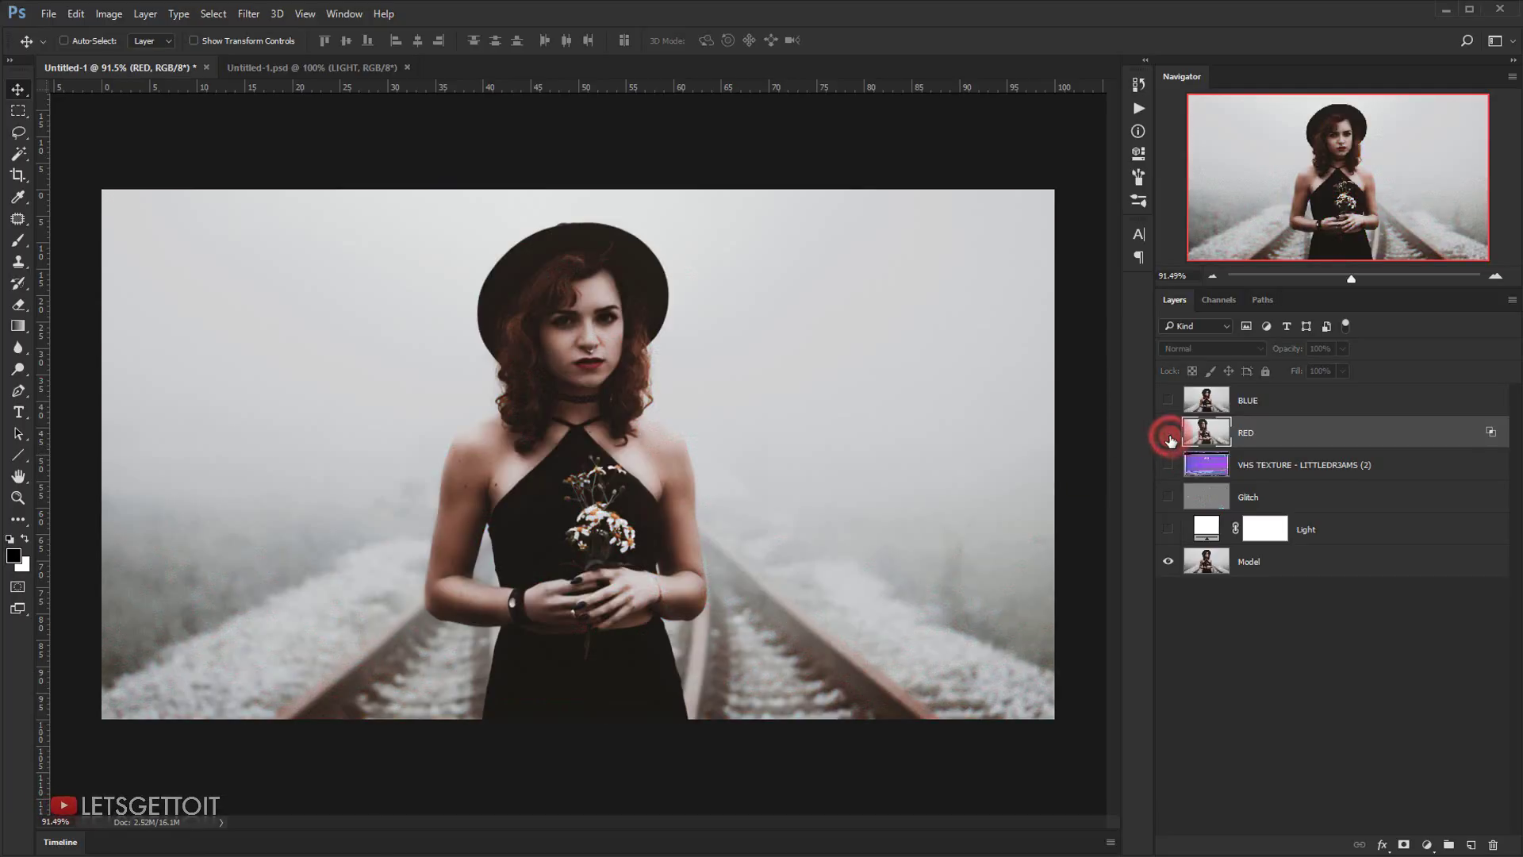
pyautogui.click(1313, 406)
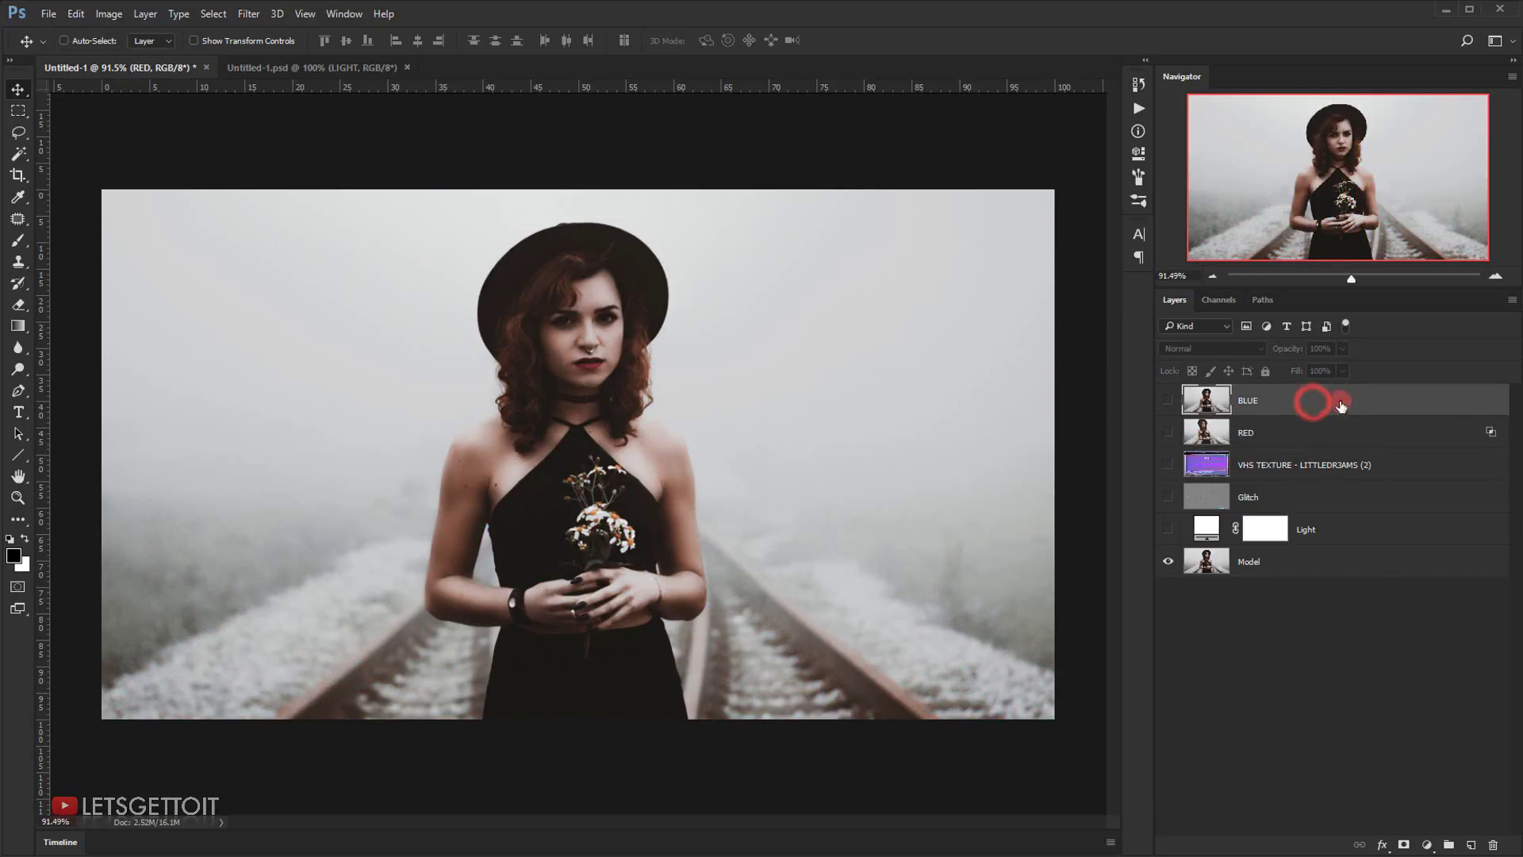
pyautogui.click(1169, 403)
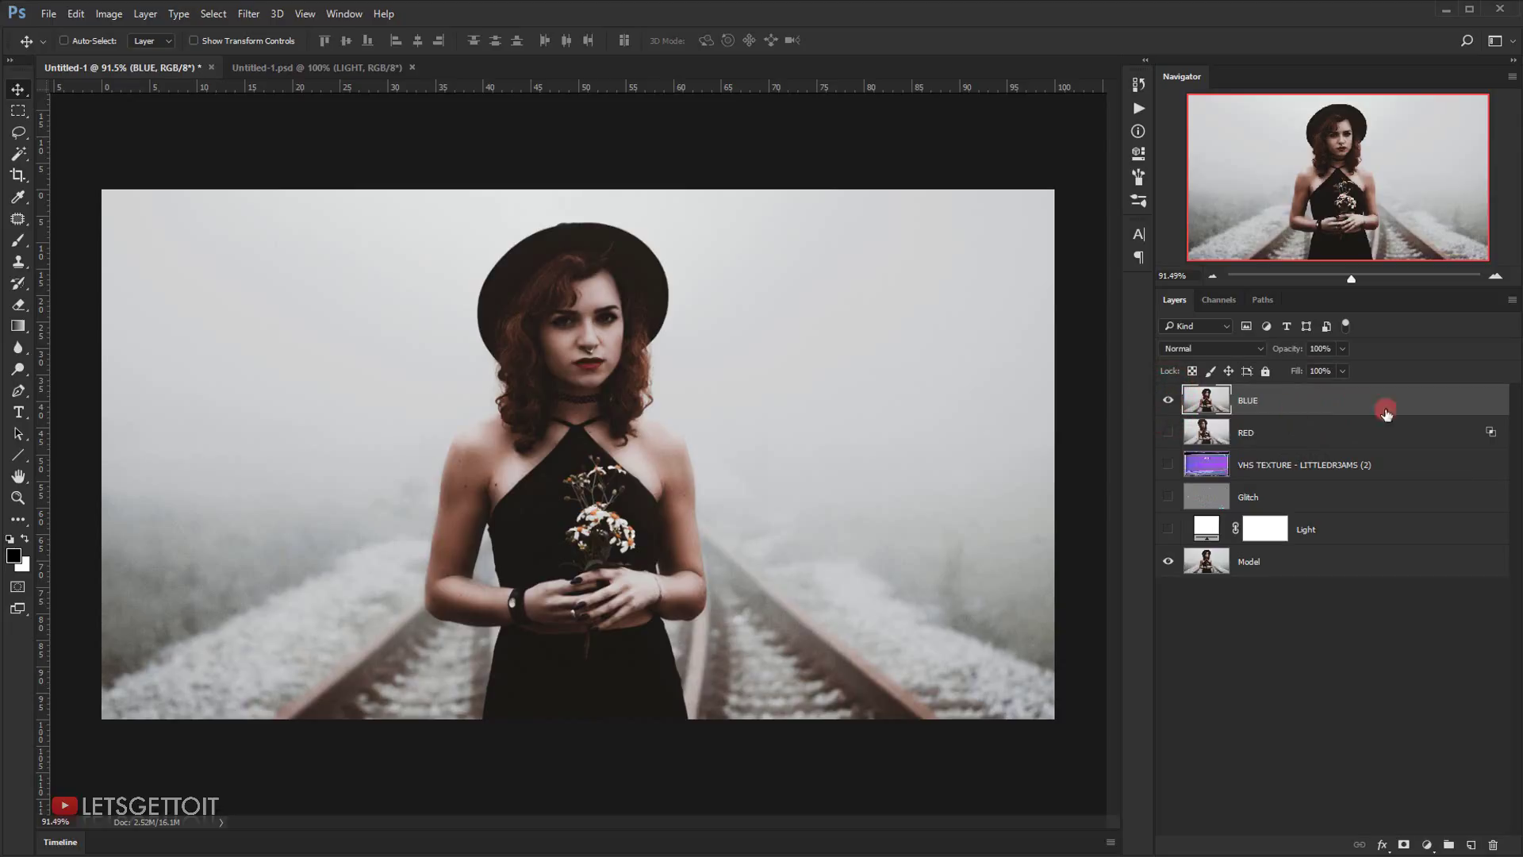
pyautogui.doubleClick(1478, 402)
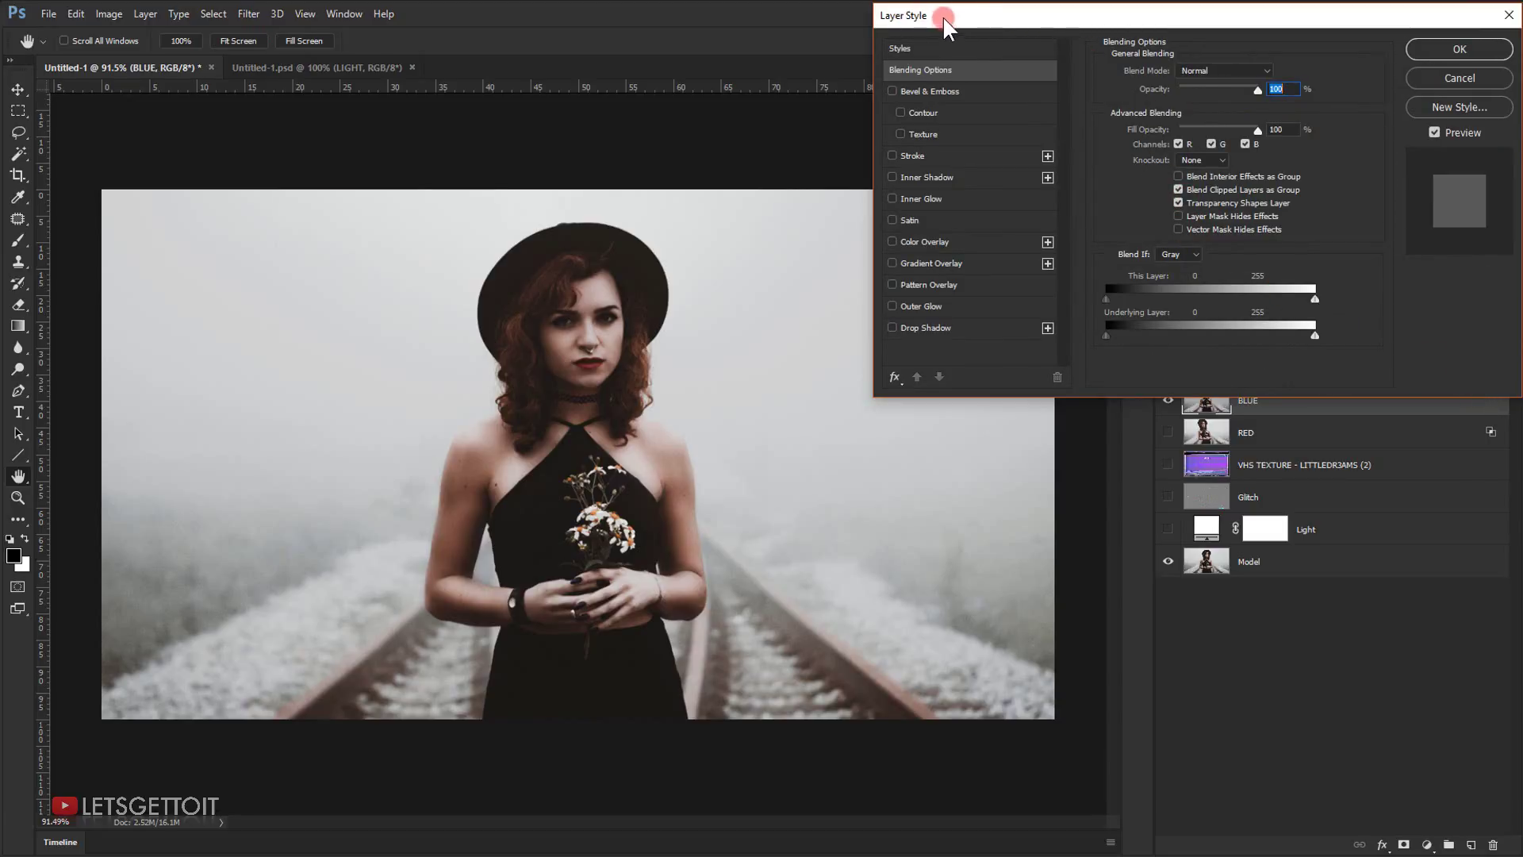
pyautogui.click(1211, 143)
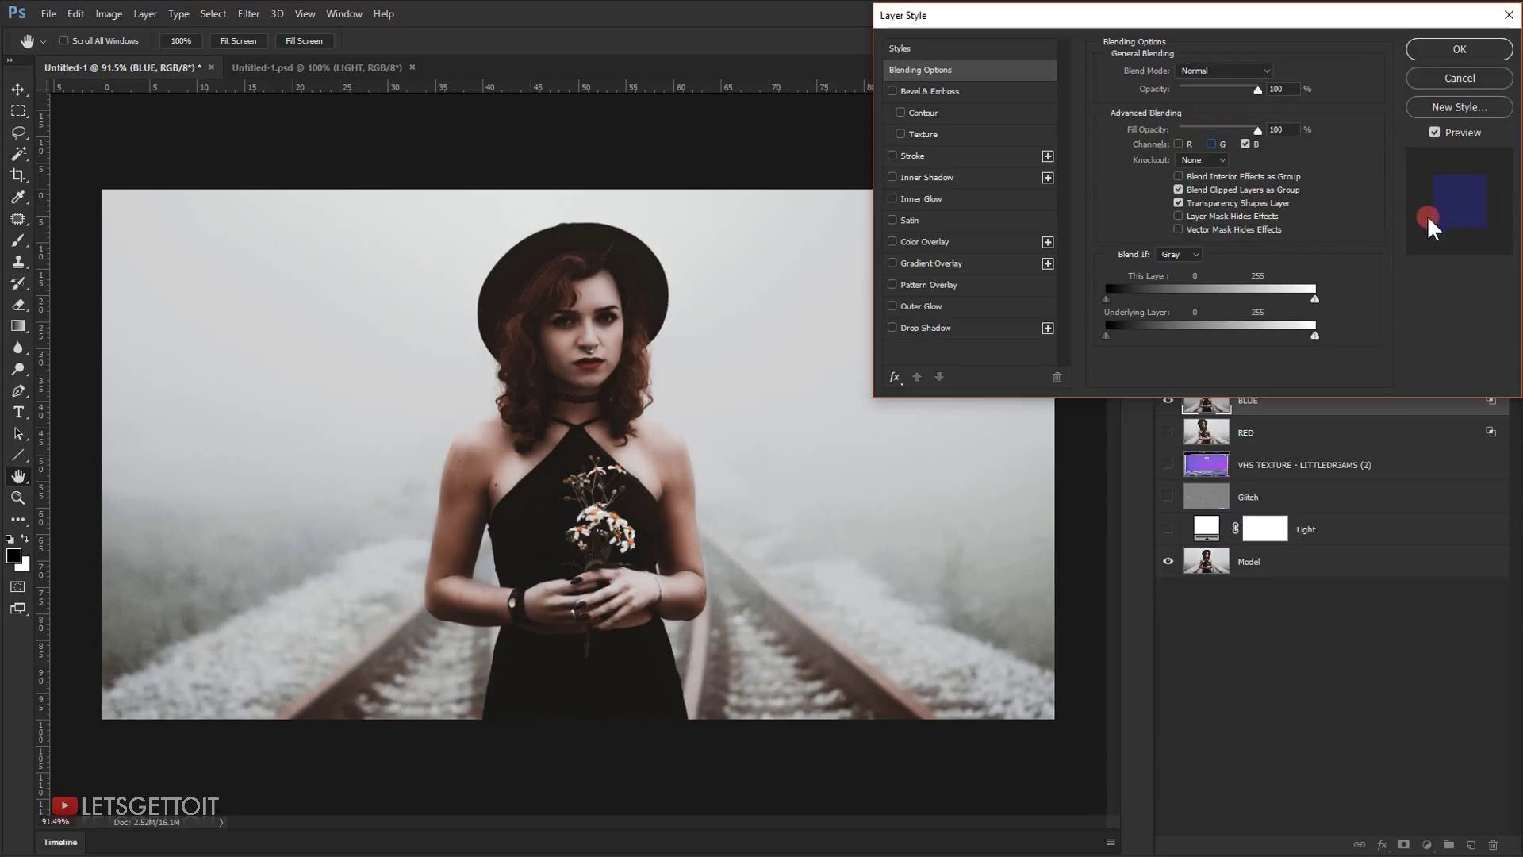
pyautogui.click(1459, 48)
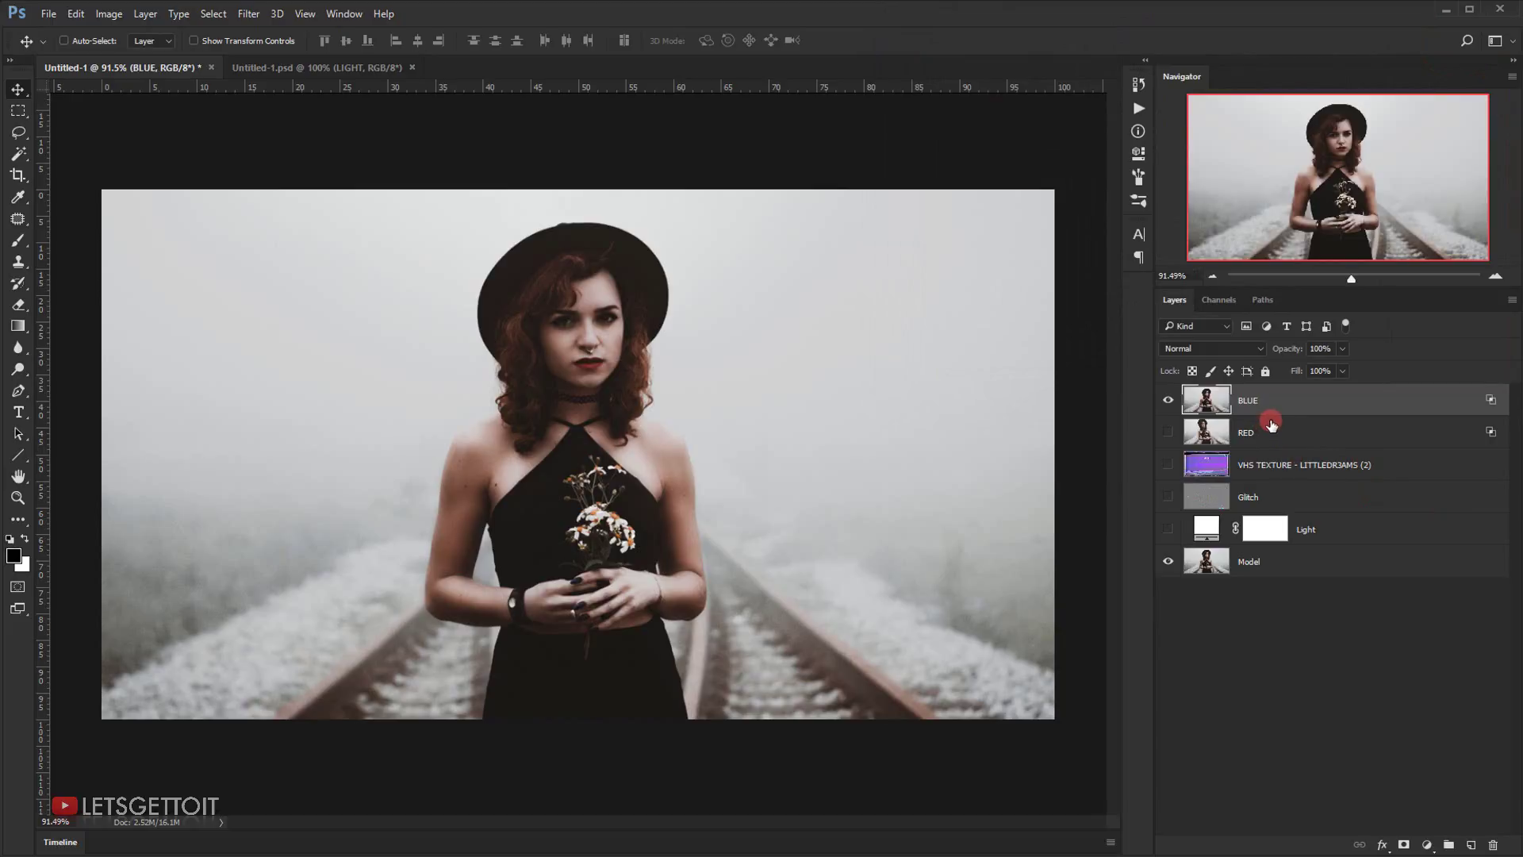
# - Warp the BLUE layer so the woman's head shifts up and to the right of the original figure, with her lower body shifted slightly right
pyautogui.hotkey('ctrl', 't')
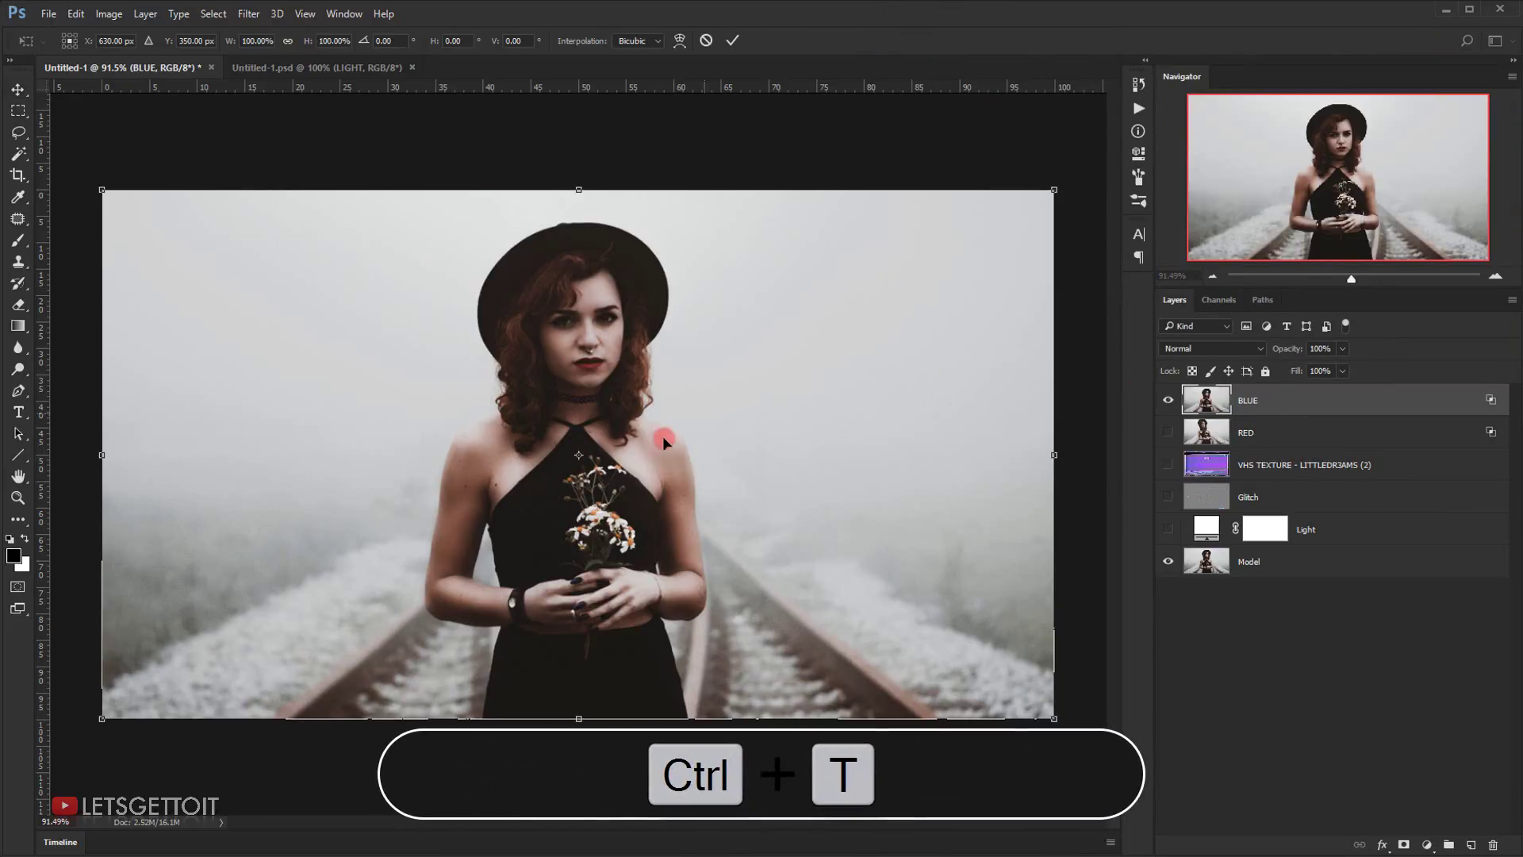
pyautogui.rightClick(627, 300)
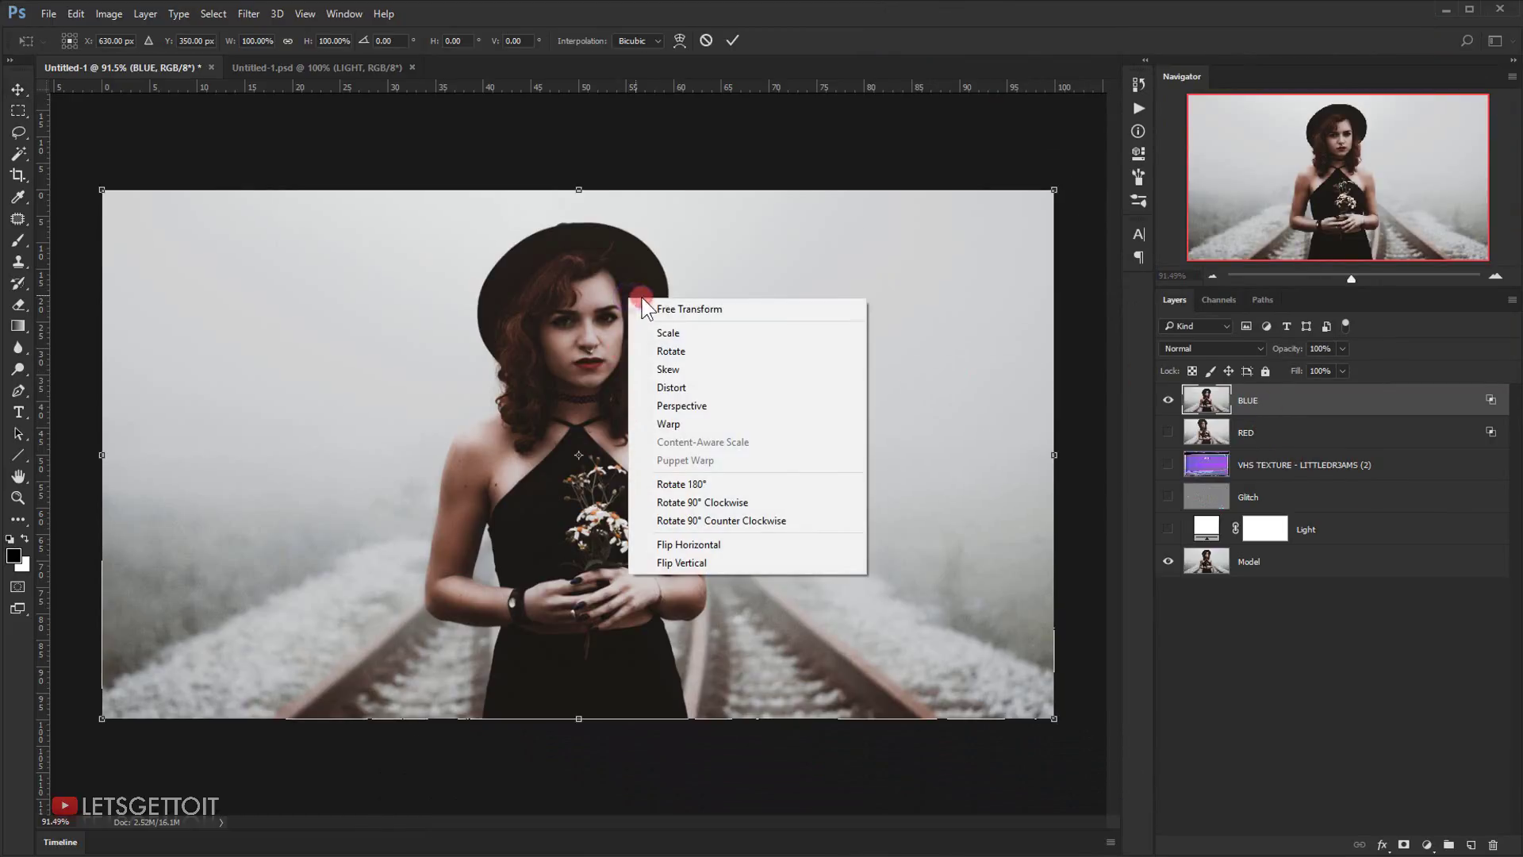
pyautogui.click(675, 424)
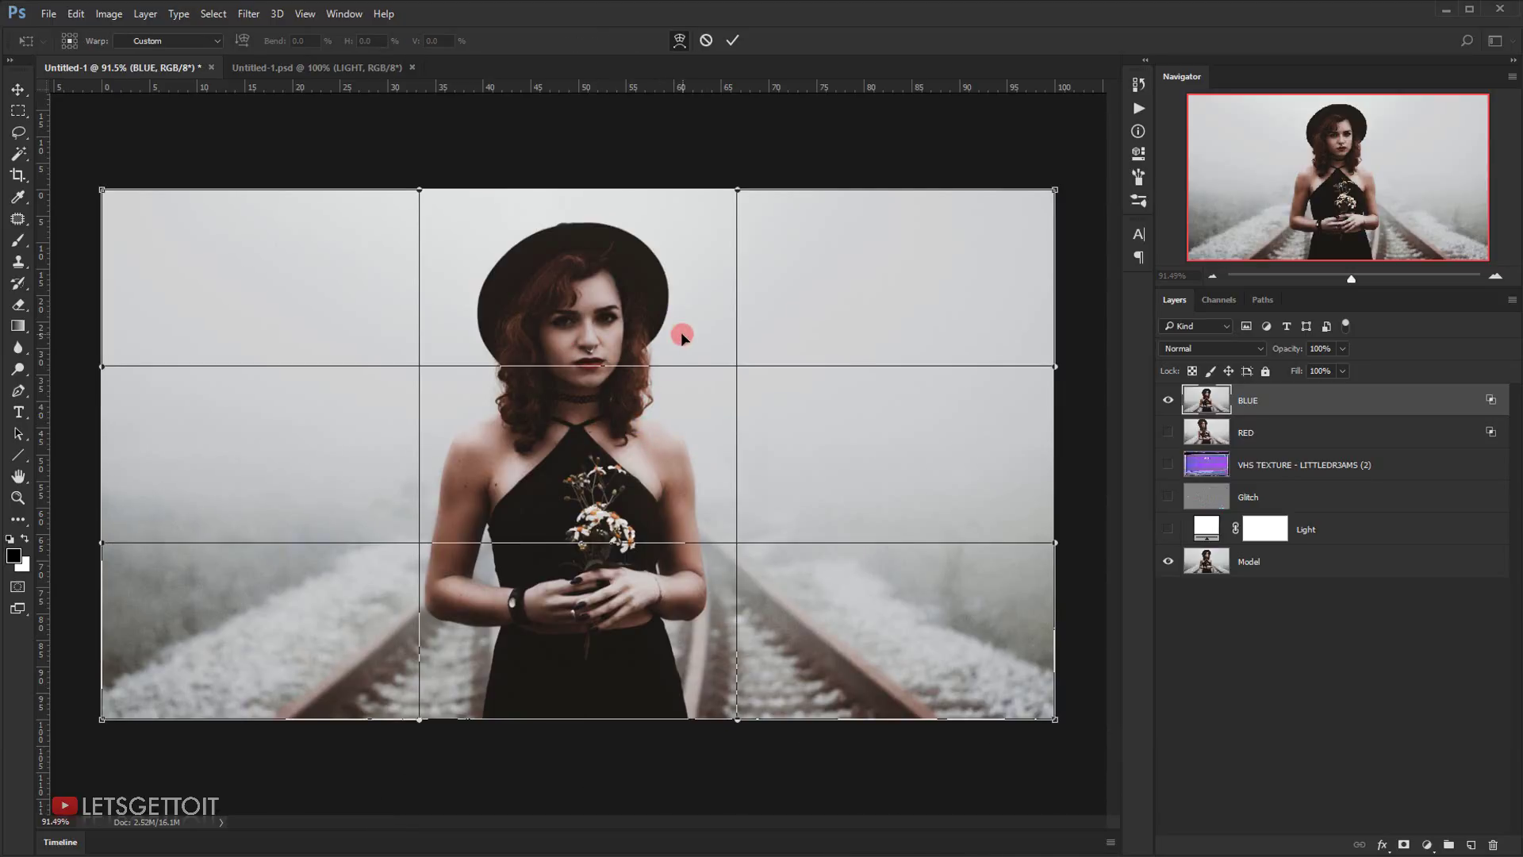
pyautogui.moveTo(681, 333); pyautogui.dragTo(748, 228)
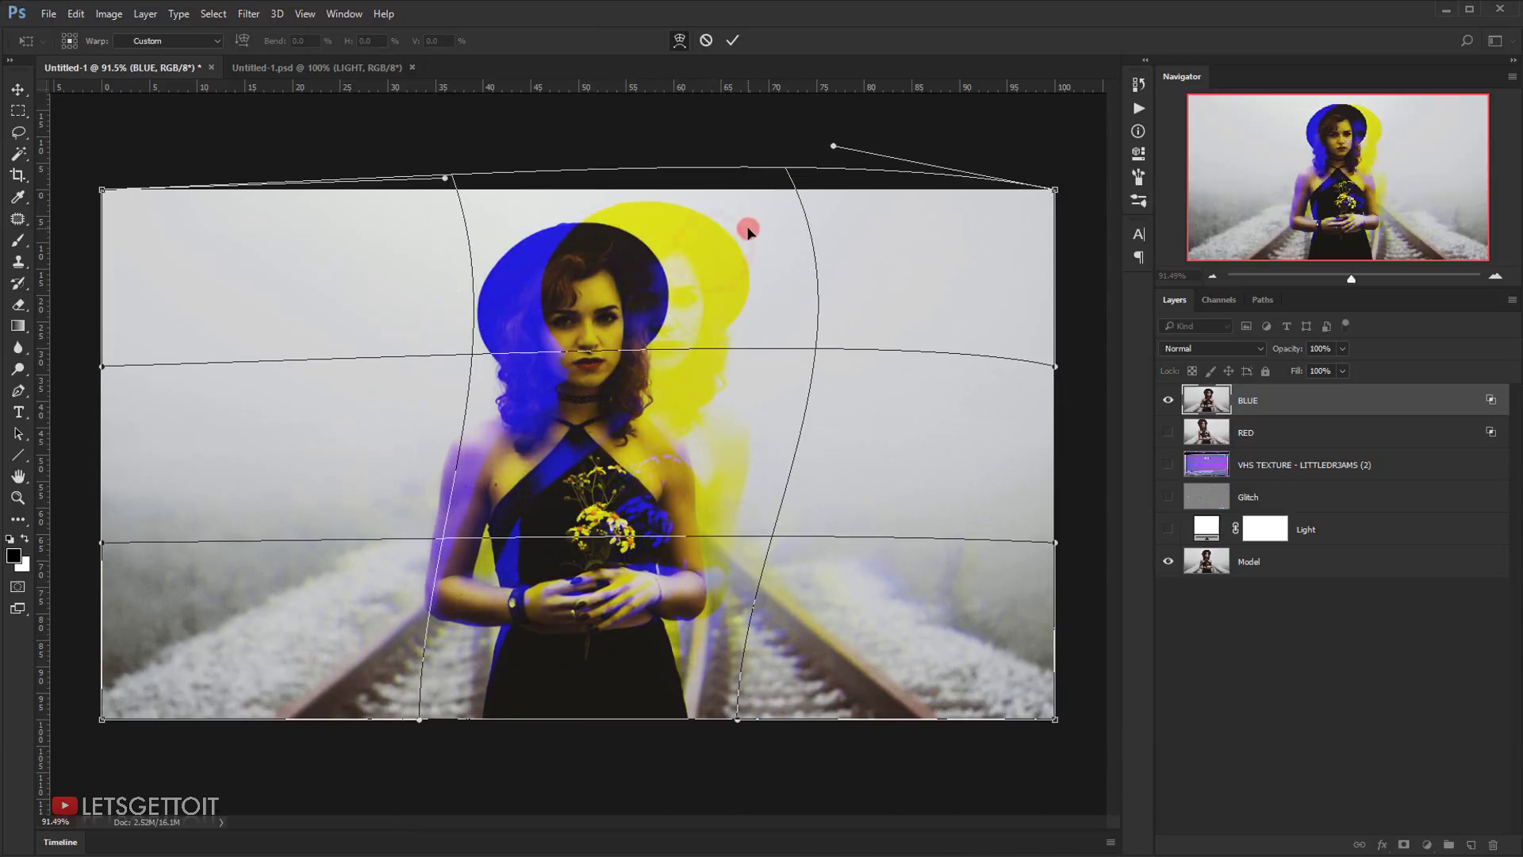
pyautogui.moveTo(775, 459); pyautogui.dragTo(786, 459)
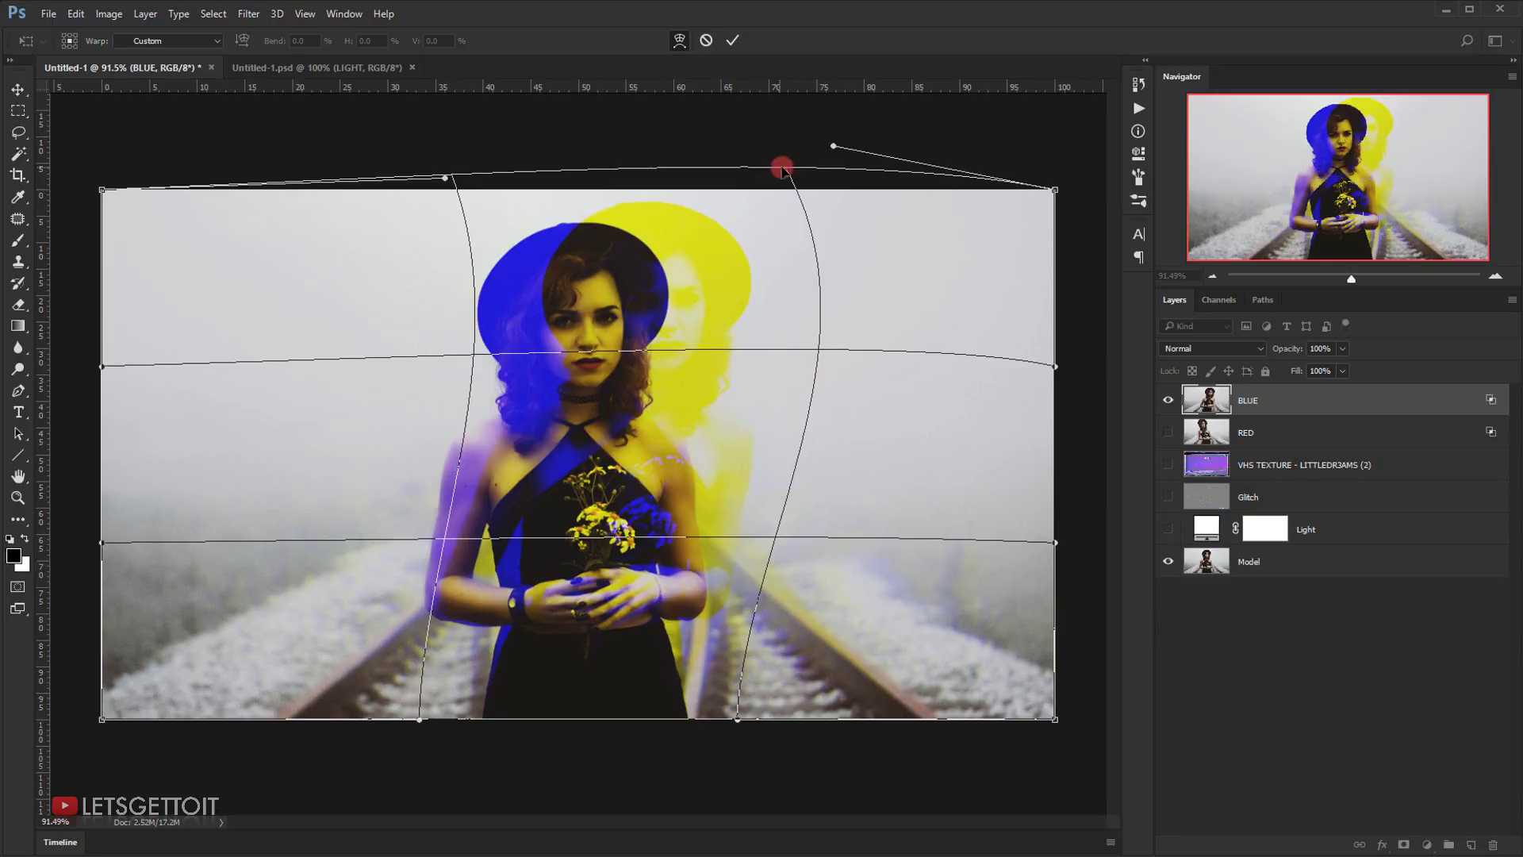
pyautogui.moveTo(781, 169); pyautogui.dragTo(788, 159)
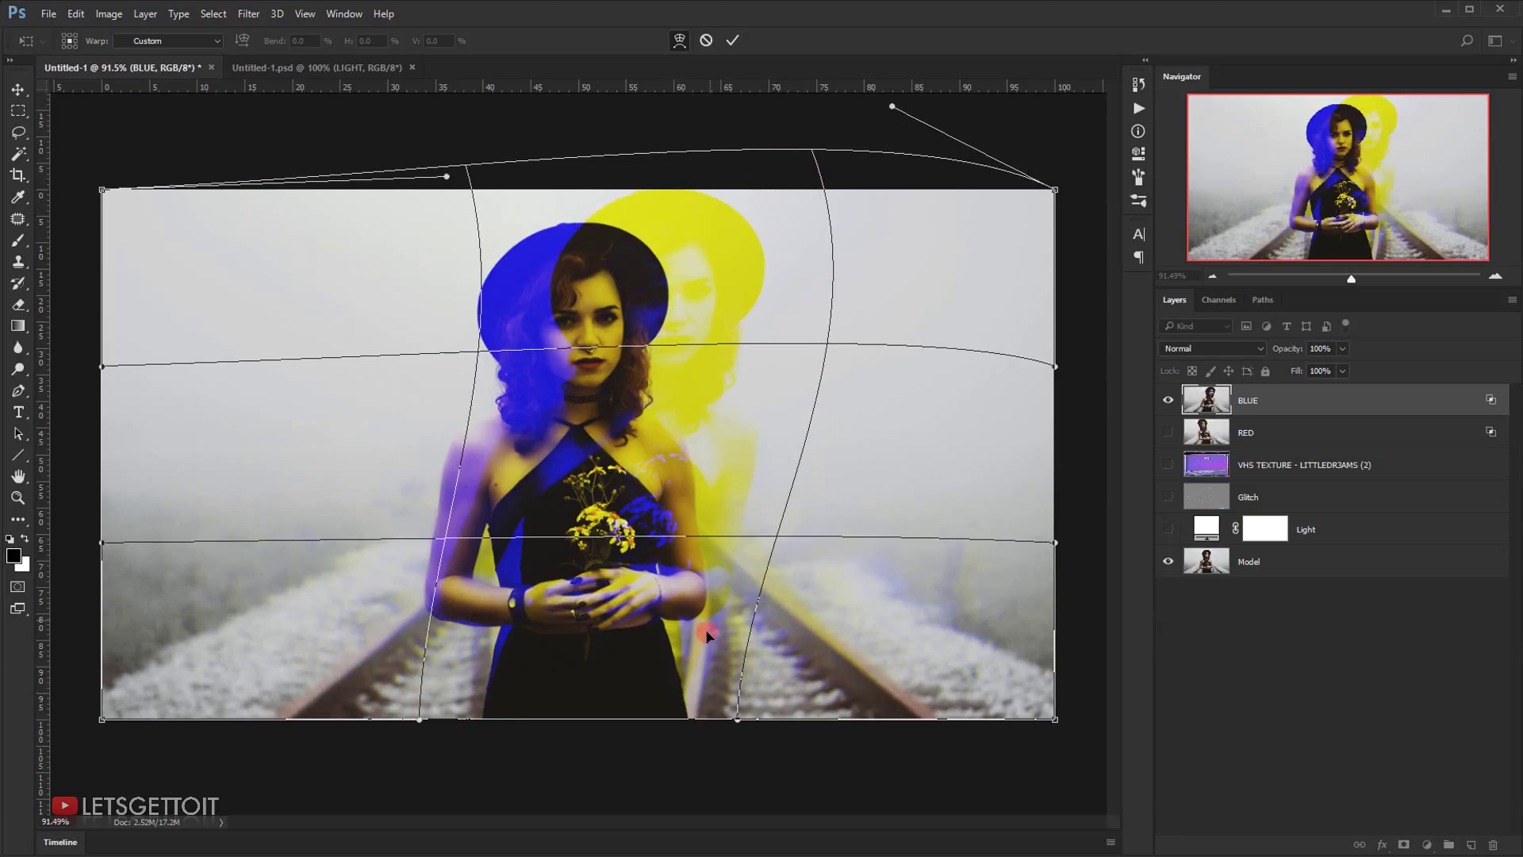
pyautogui.moveTo(706, 630); pyautogui.dragTo(873, 687)
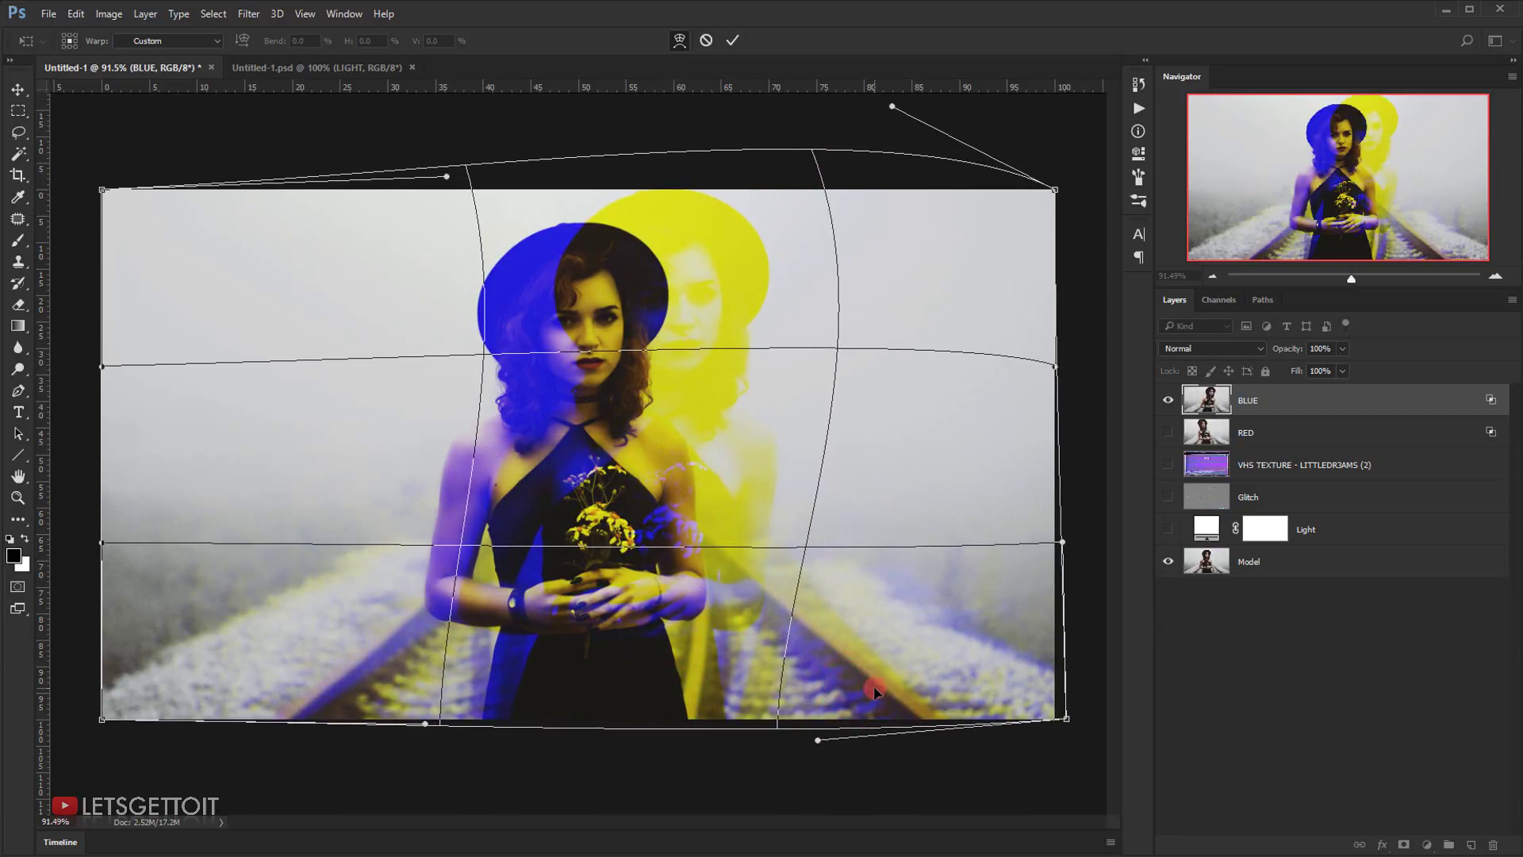
pyautogui.moveTo(793, 188); pyautogui.dragTo(809, 198)
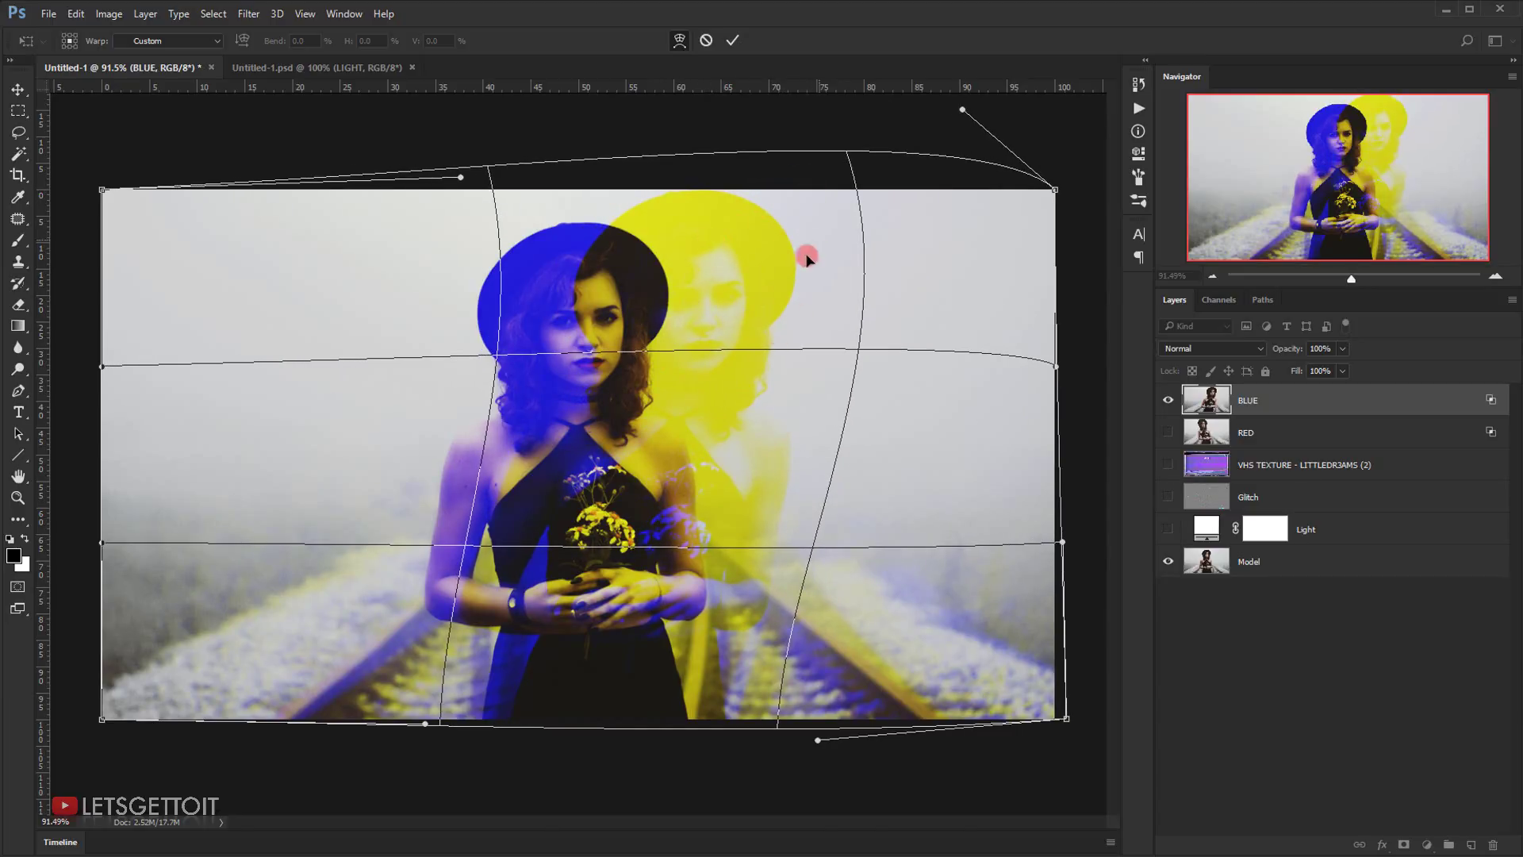
pyautogui.click(733, 40)
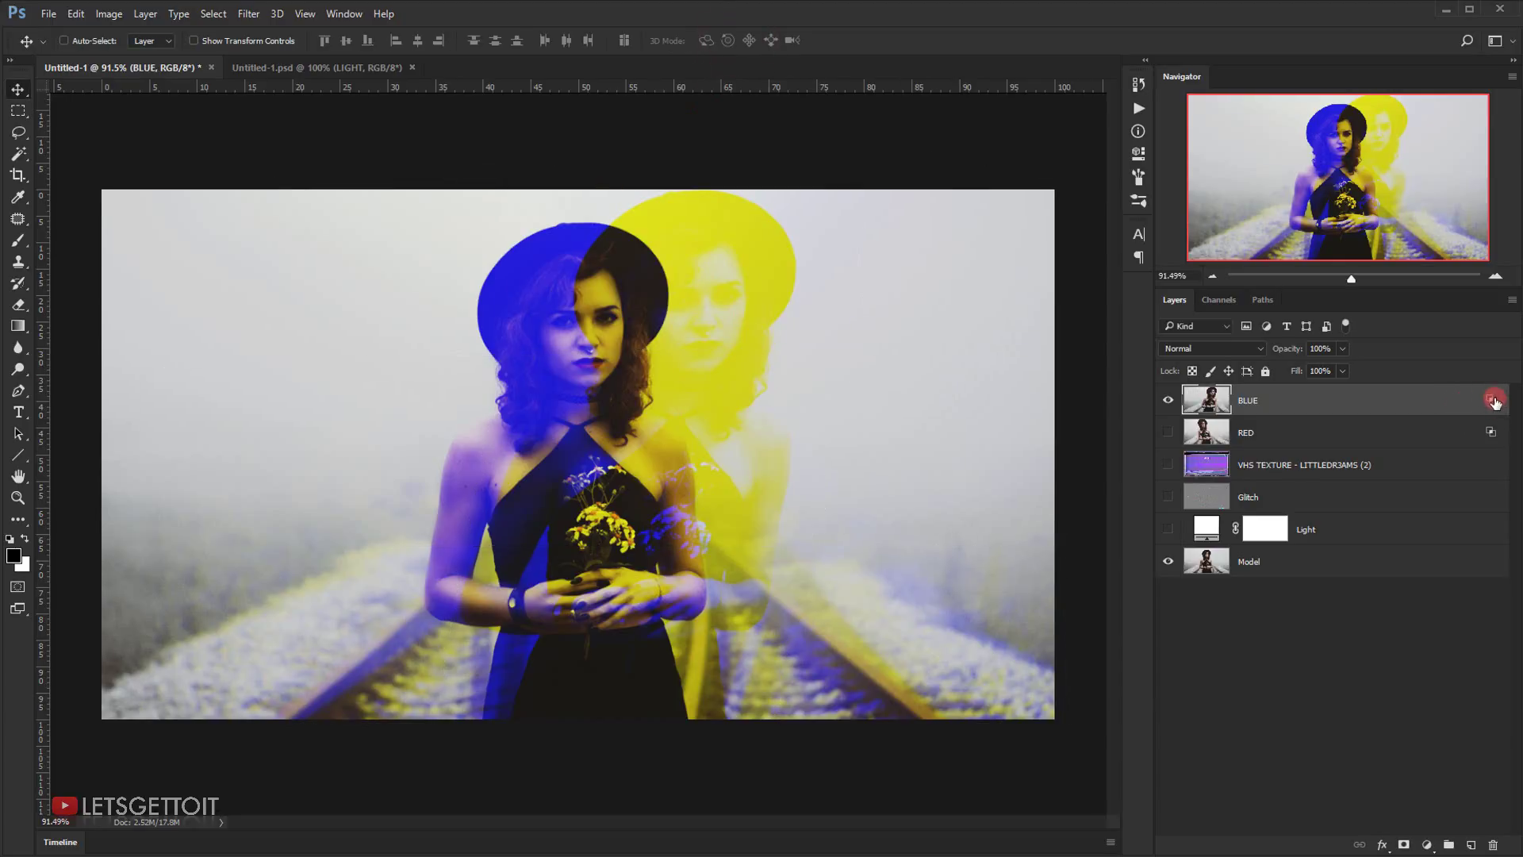
# - Switch the BLUE layer's blending channels by disabling B and enabling R and G
pyautogui.doubleClick(1494, 400)
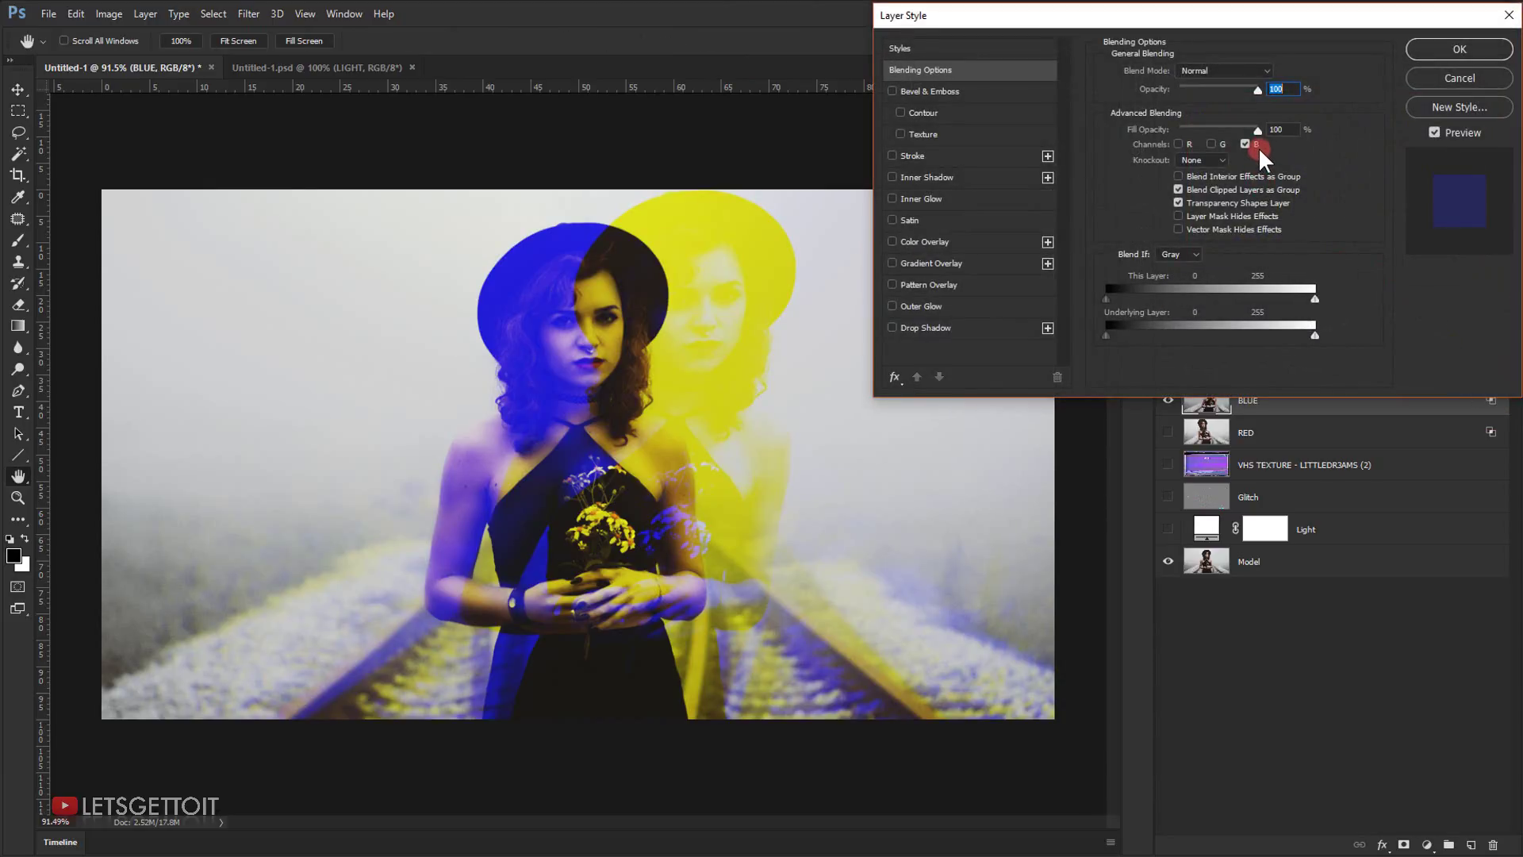
pyautogui.click(1247, 144)
pyautogui.click(1208, 145)
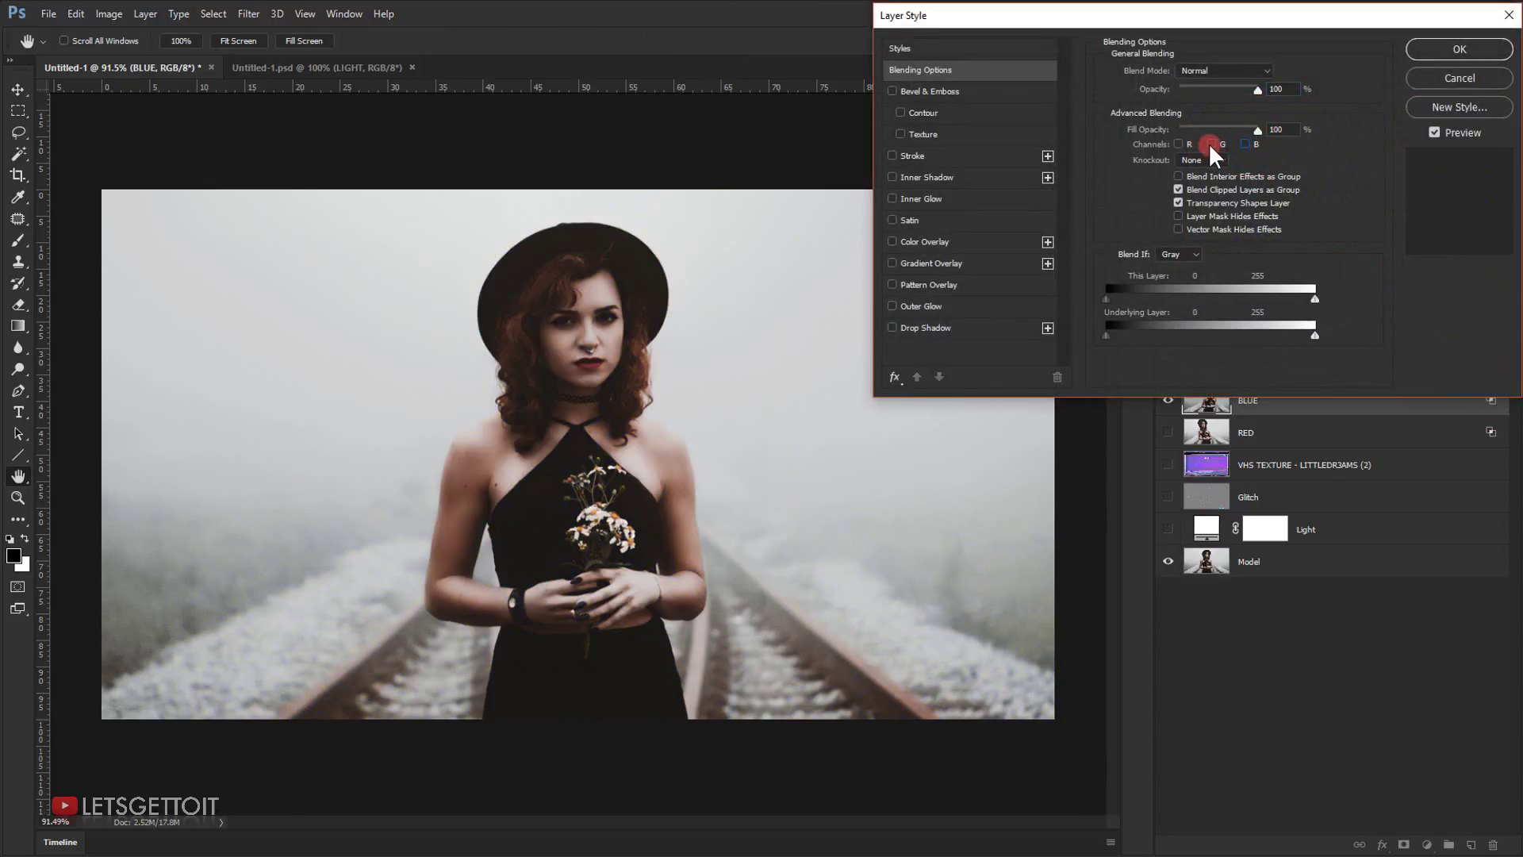
pyautogui.click(1178, 143)
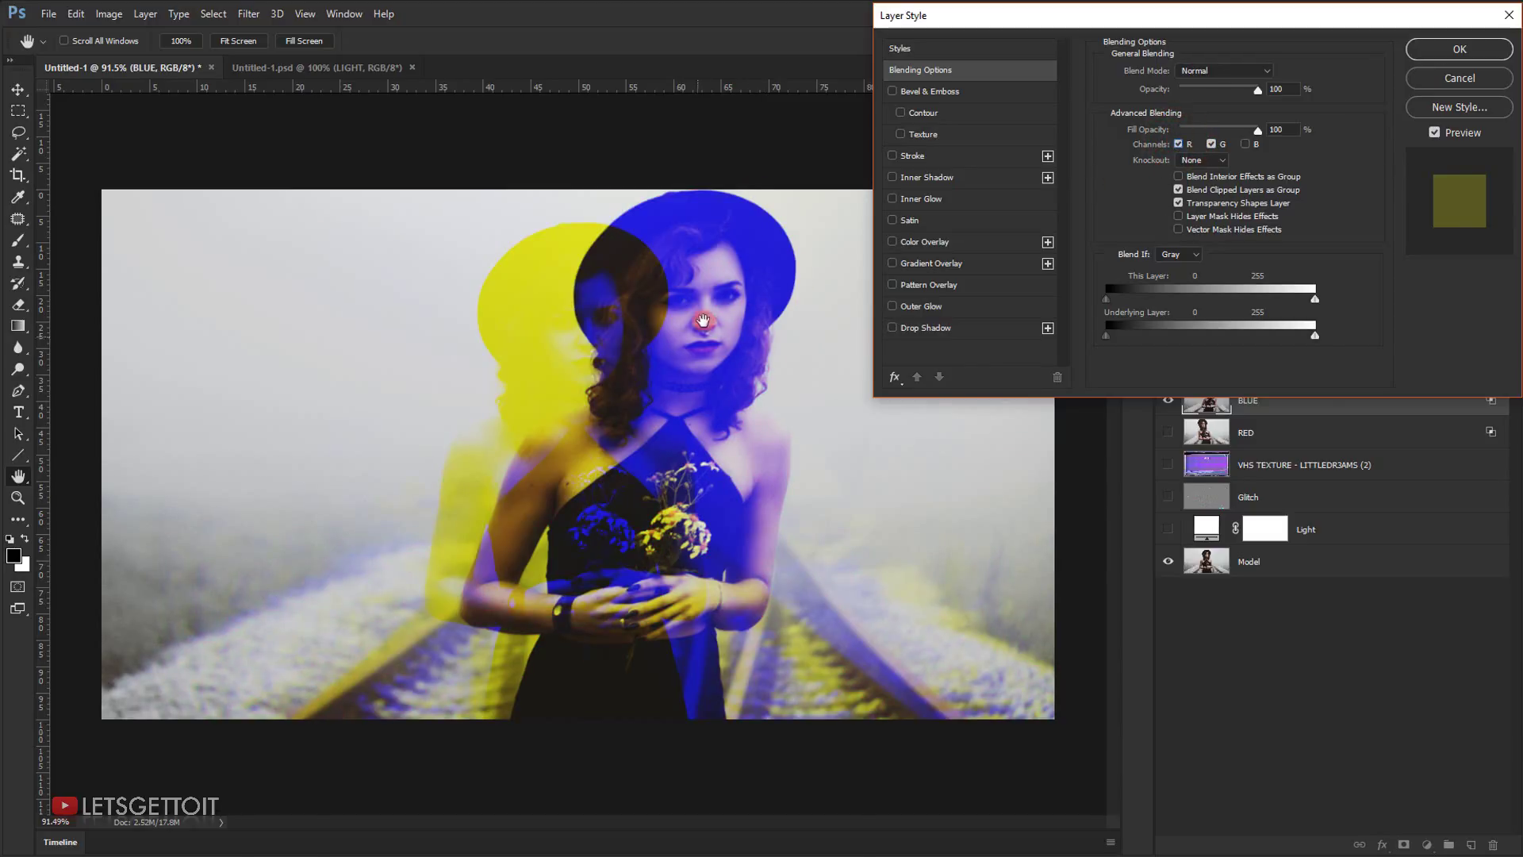
pyautogui.click(1463, 49)
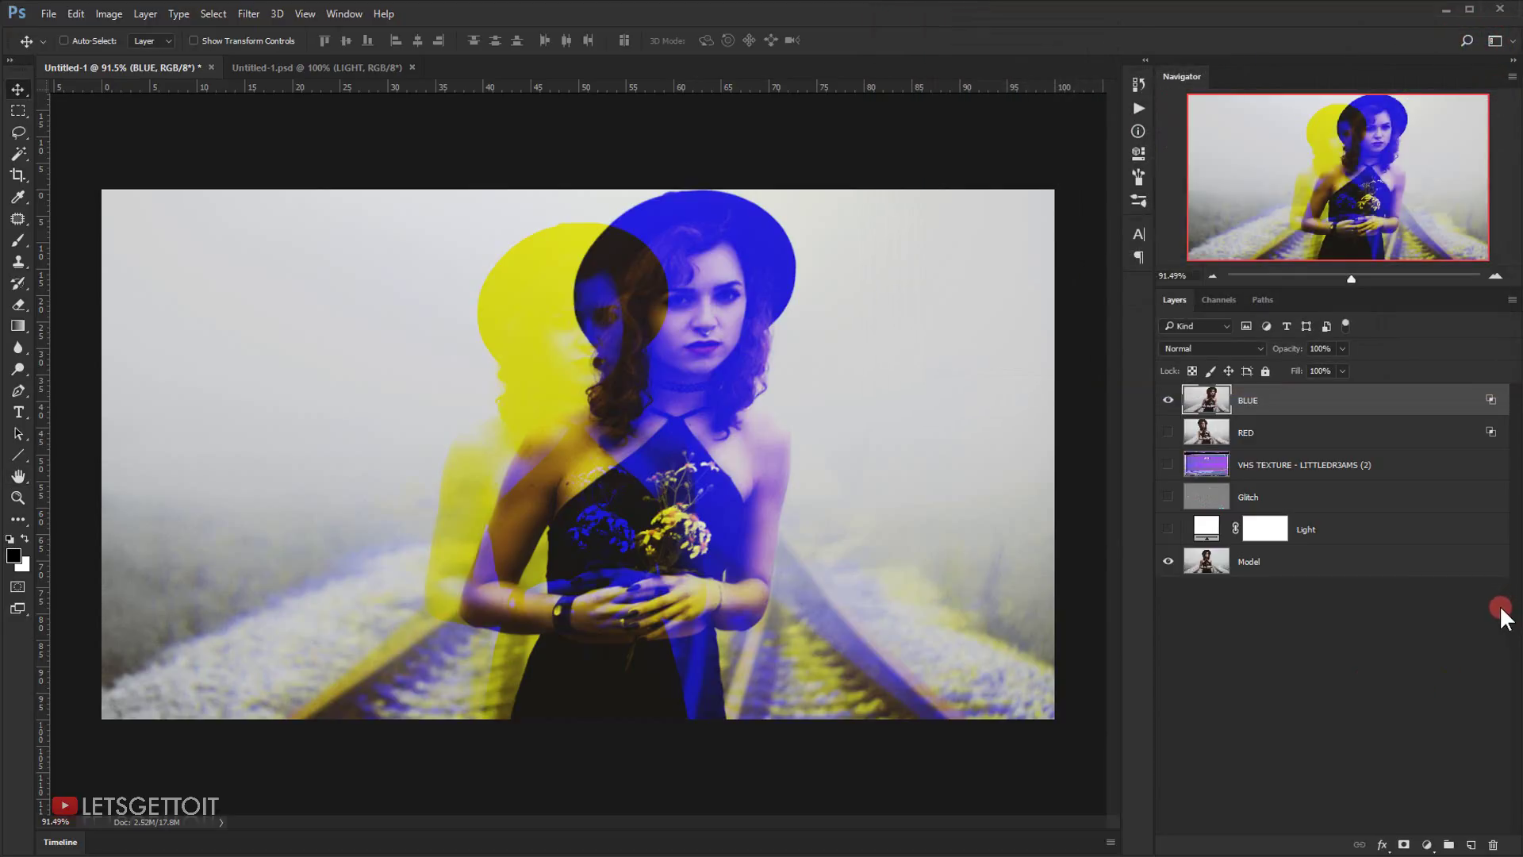
# - Add 7% Gaussian monochromatic noise to the BLUE layer
pyautogui.click(249, 12)
pyautogui.moveTo(333, 272)
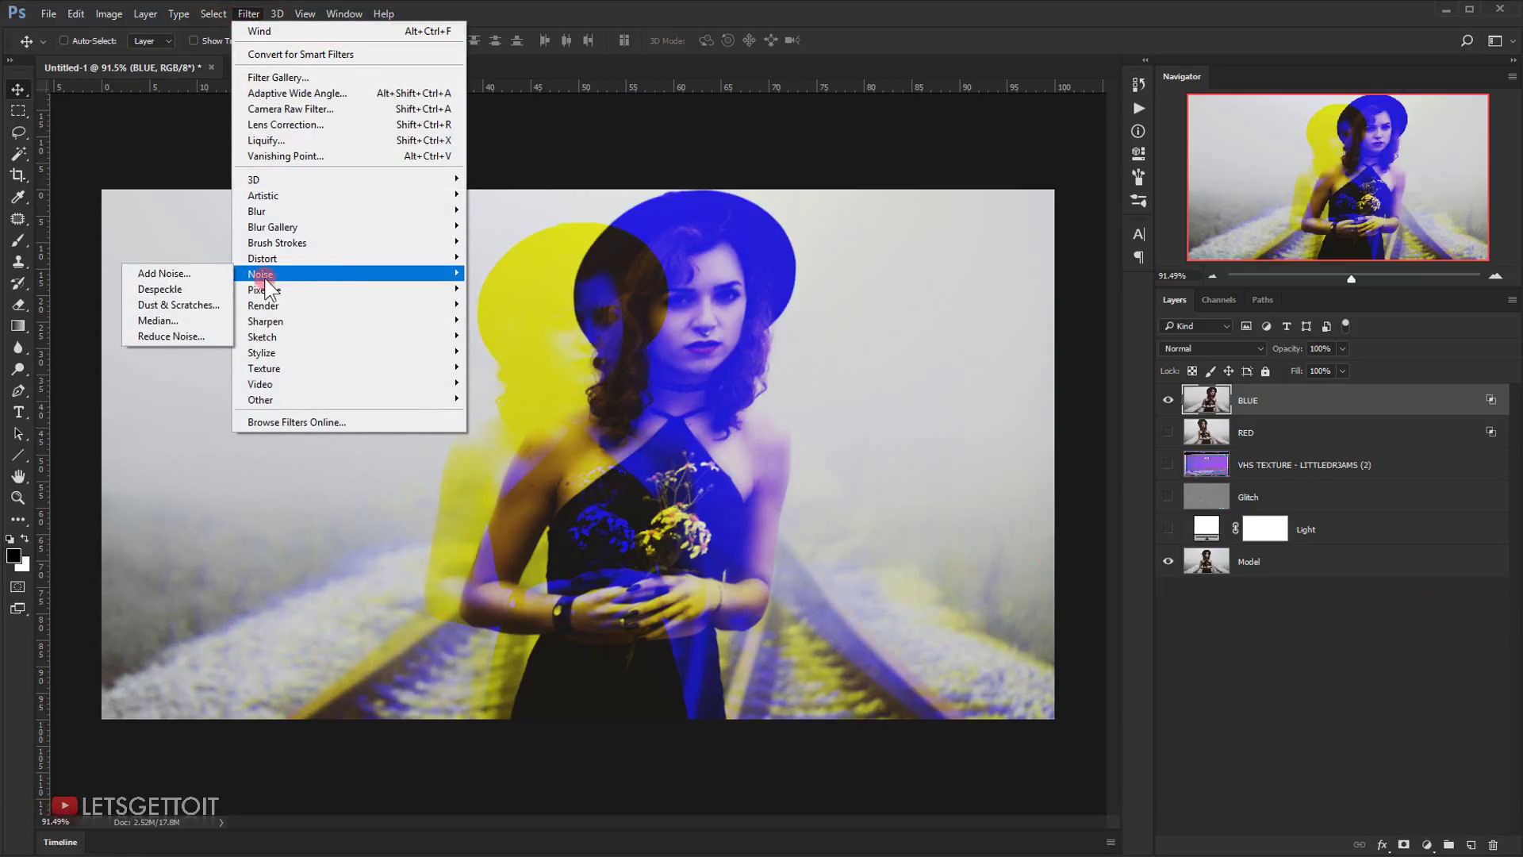
pyautogui.click(198, 271)
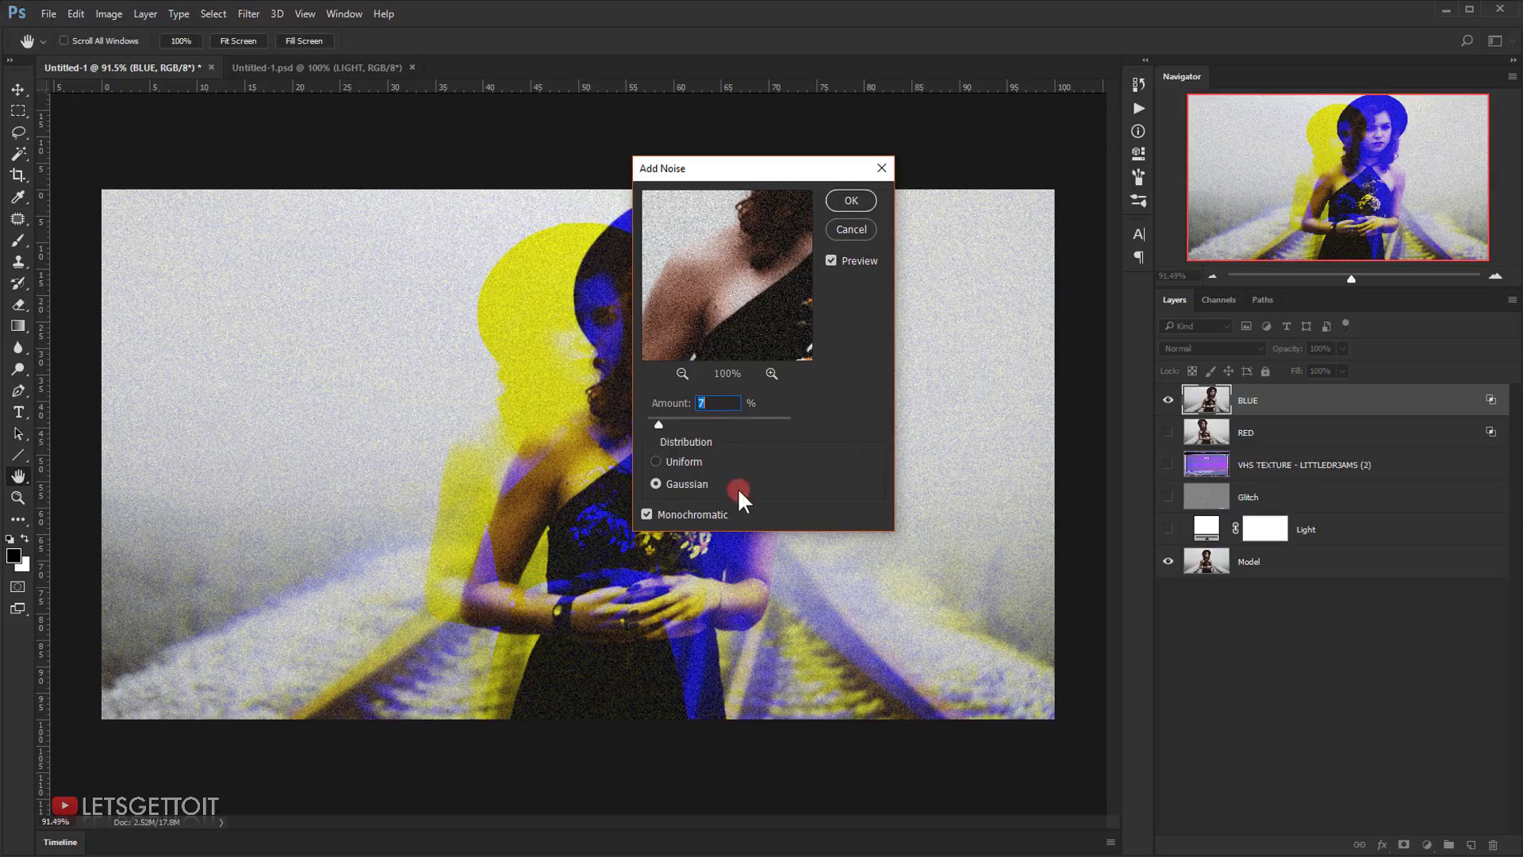
pyautogui.click(845, 200)
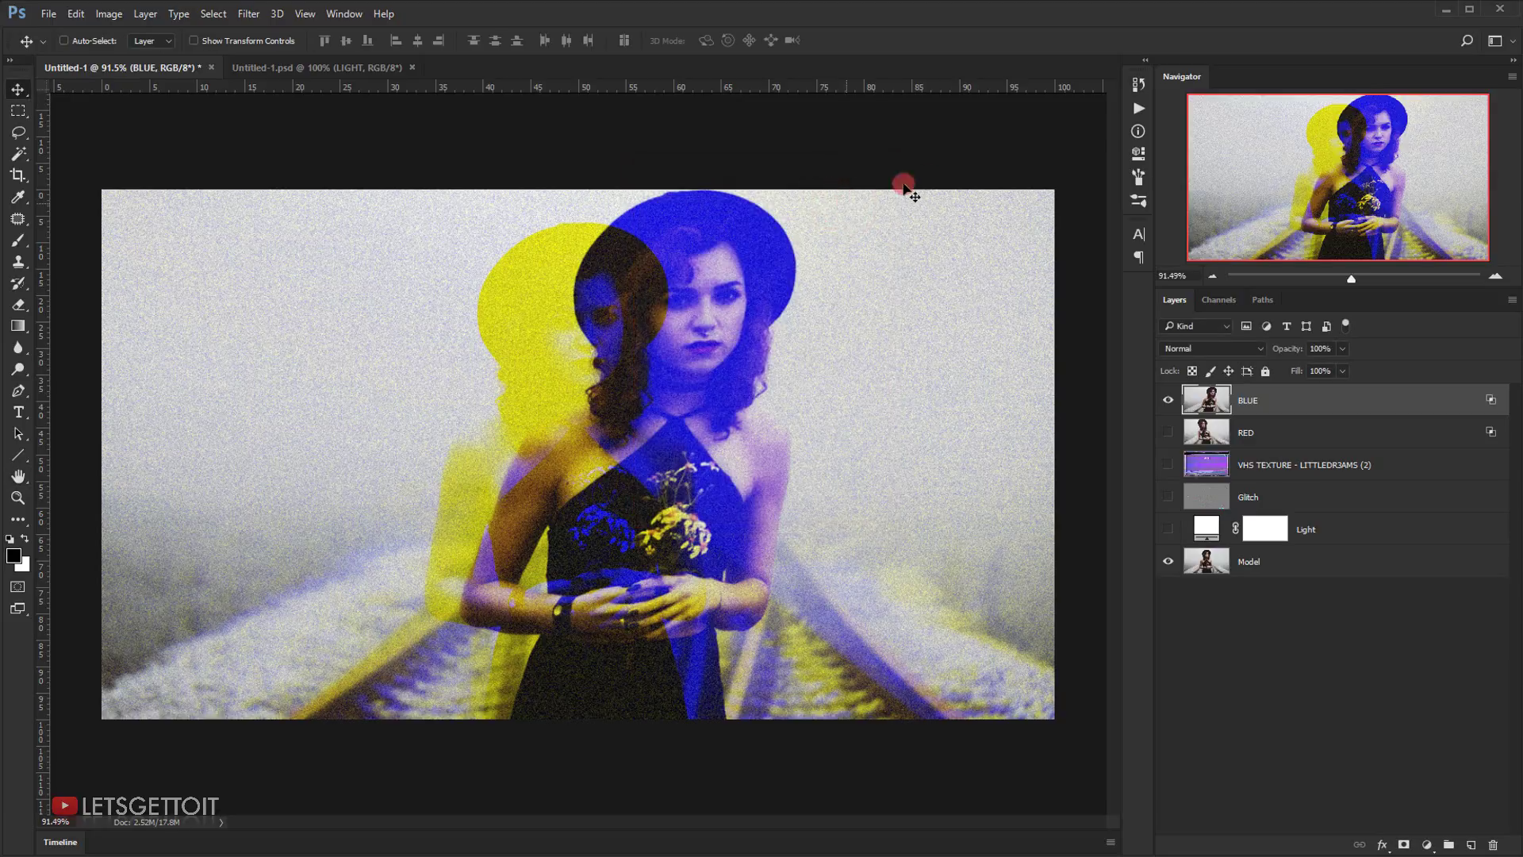
# - Apply the Wind filter to the BLUE layer with the Wind method and direction From the Left
pyautogui.click(241, 16)
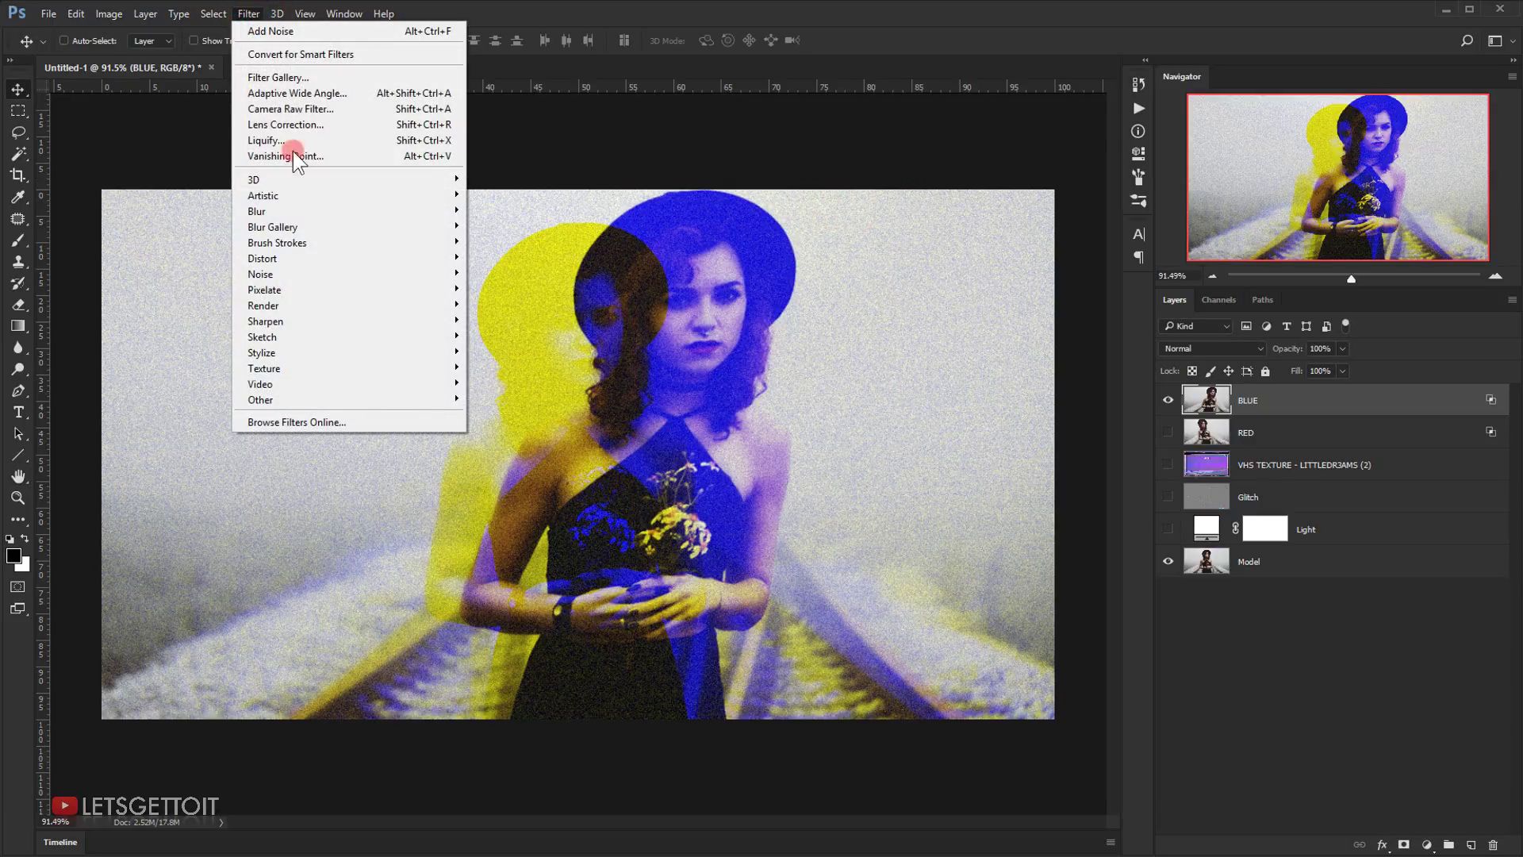
pyautogui.click(286, 353)
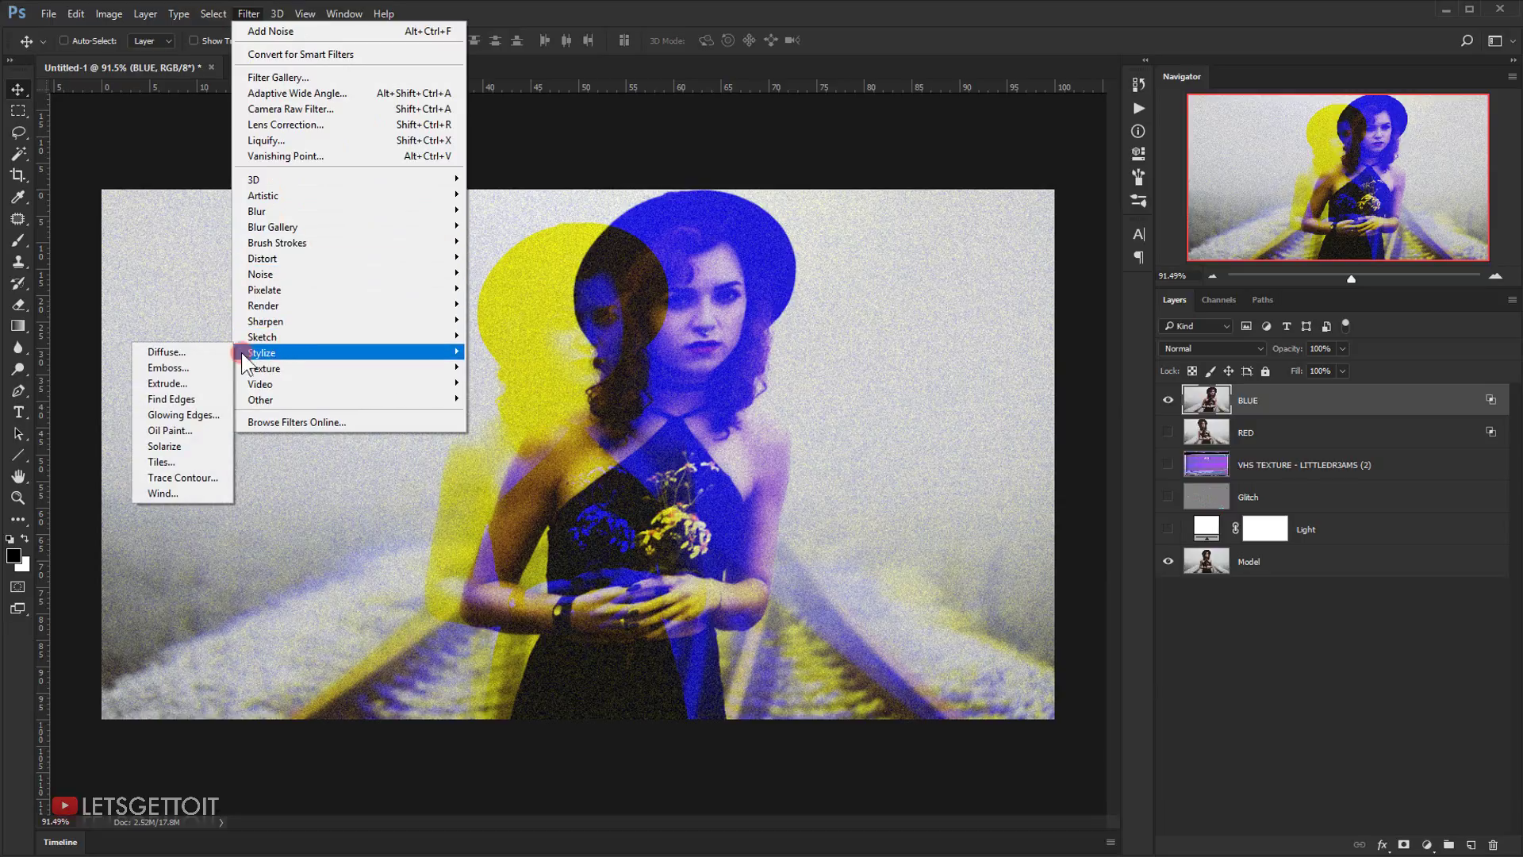
pyautogui.click(190, 492)
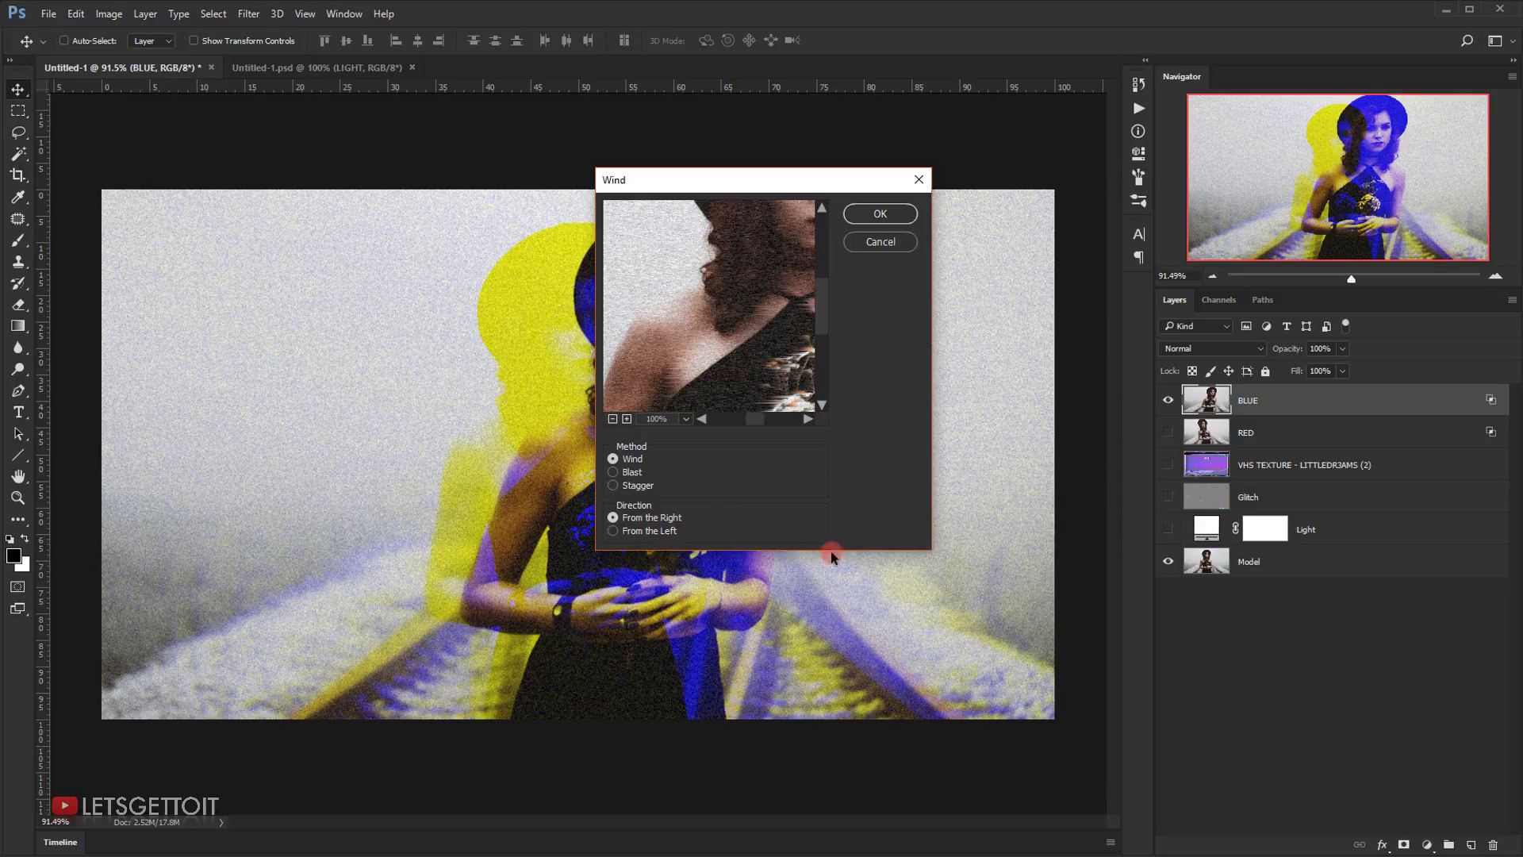
pyautogui.click(664, 533)
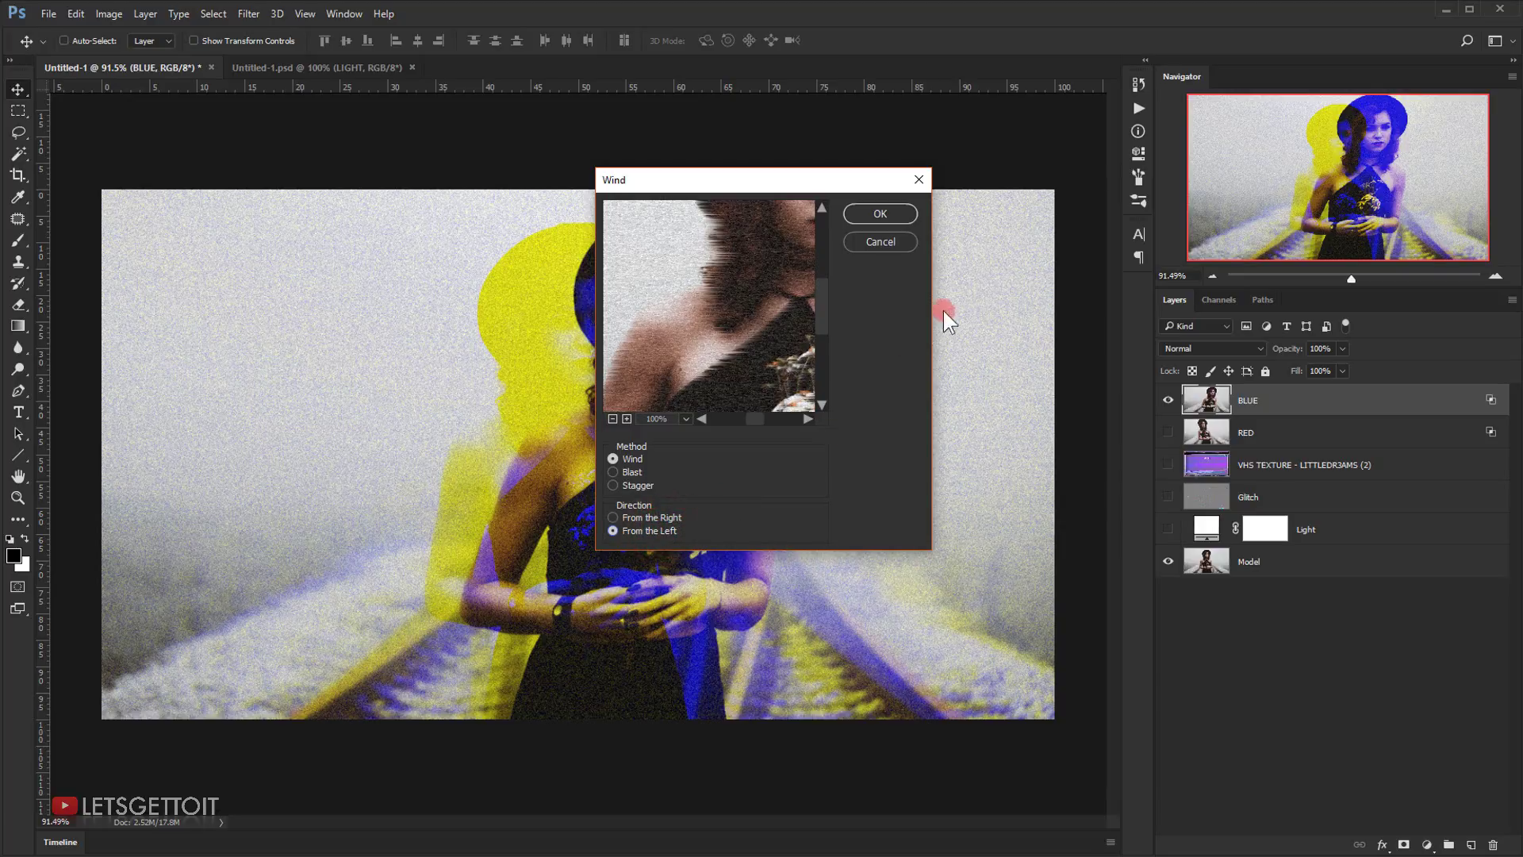
pyautogui.click(868, 213)
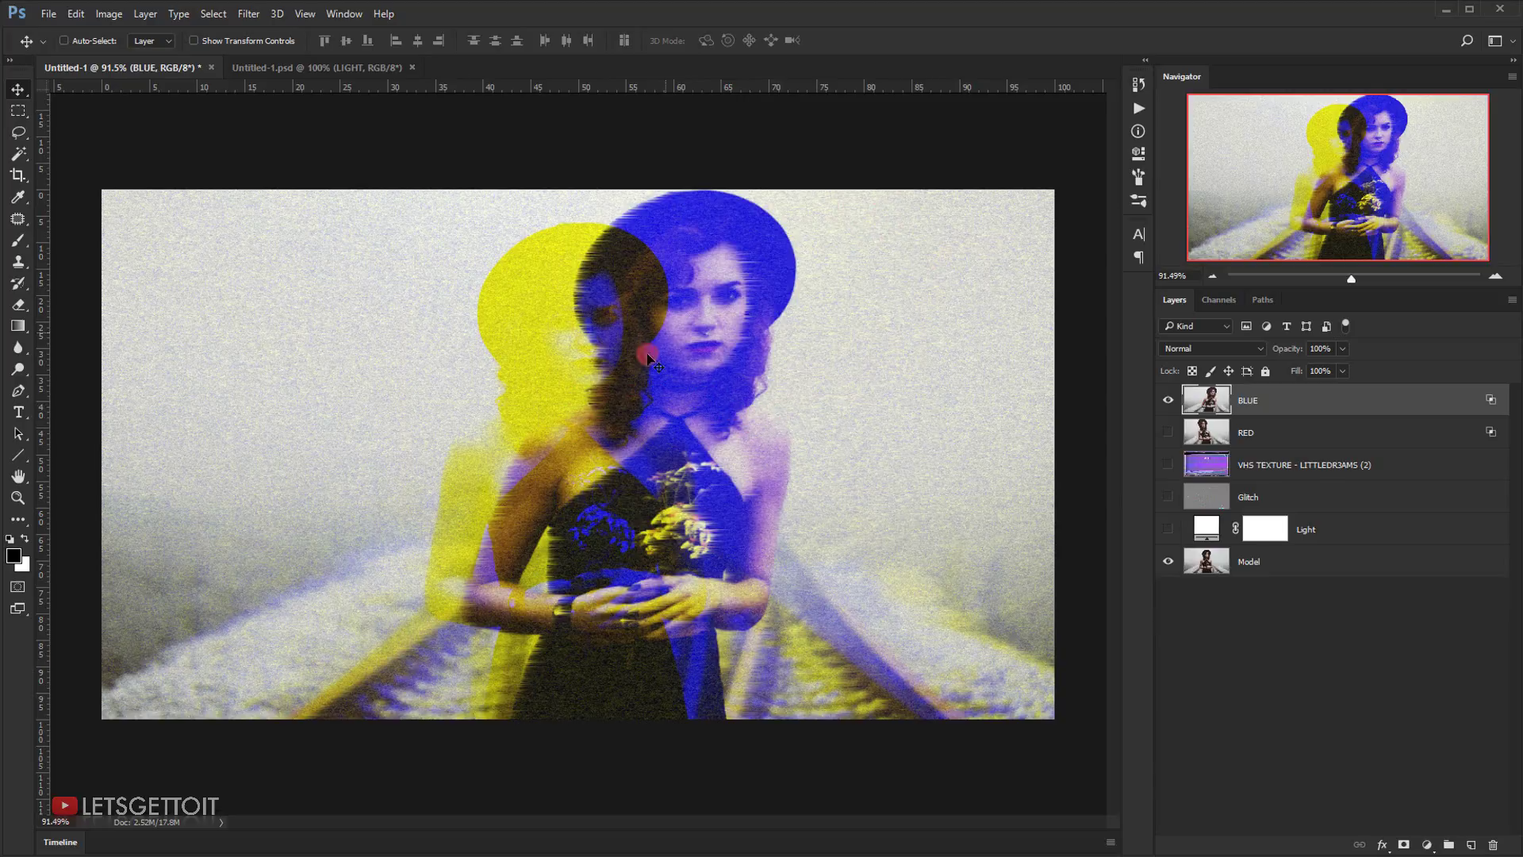
# - Hide the BLUE layer, then duplicate the Model layer to the top of the layer stack and name the copy GLOW
pyautogui.click(1169, 401)
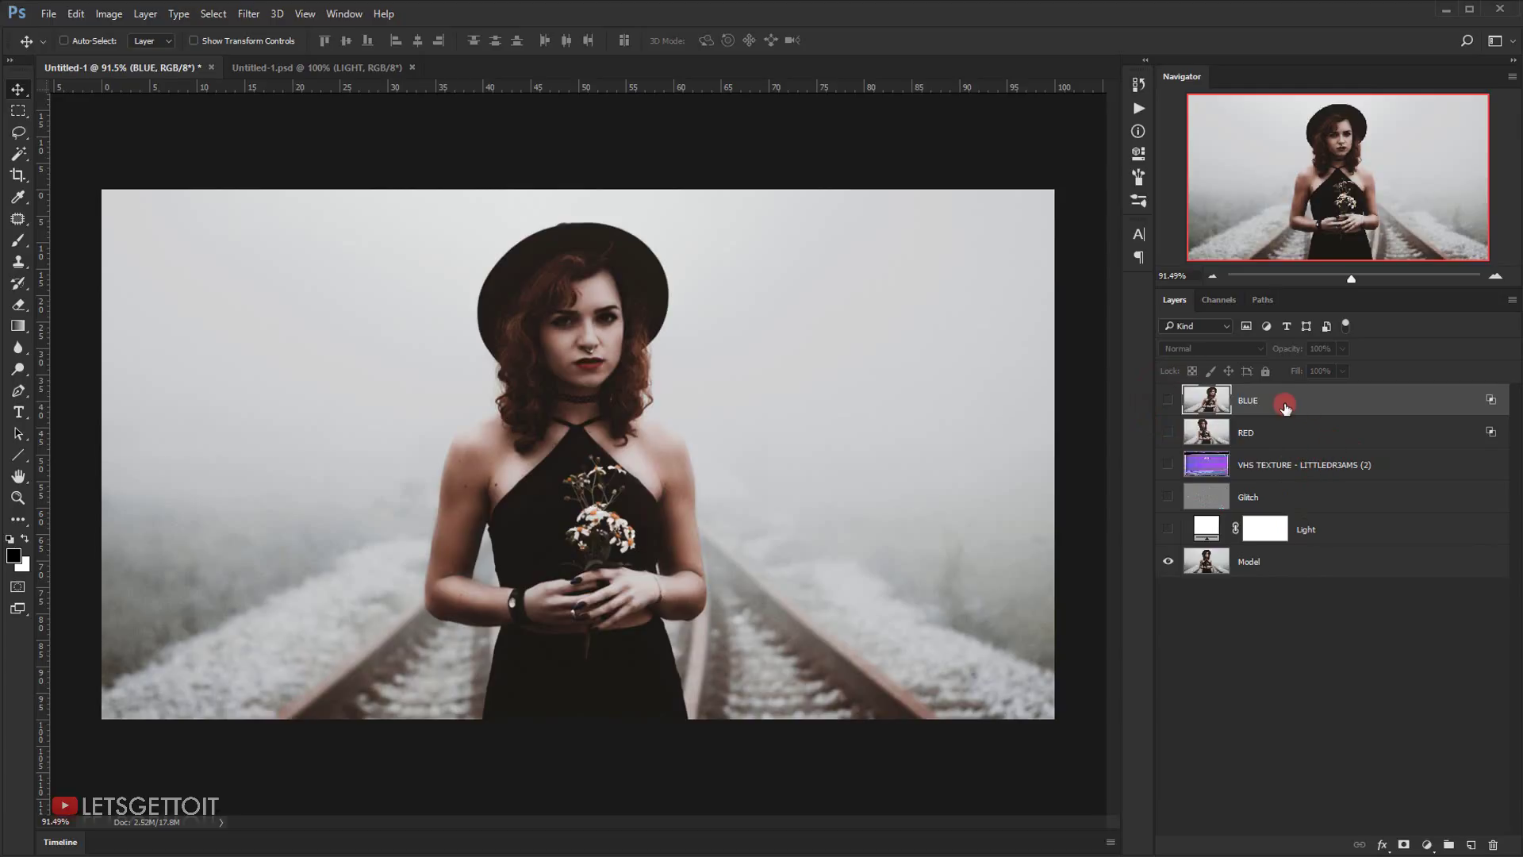
pyautogui.click(1249, 562)
pyautogui.hotkey('ctrl', 'j')
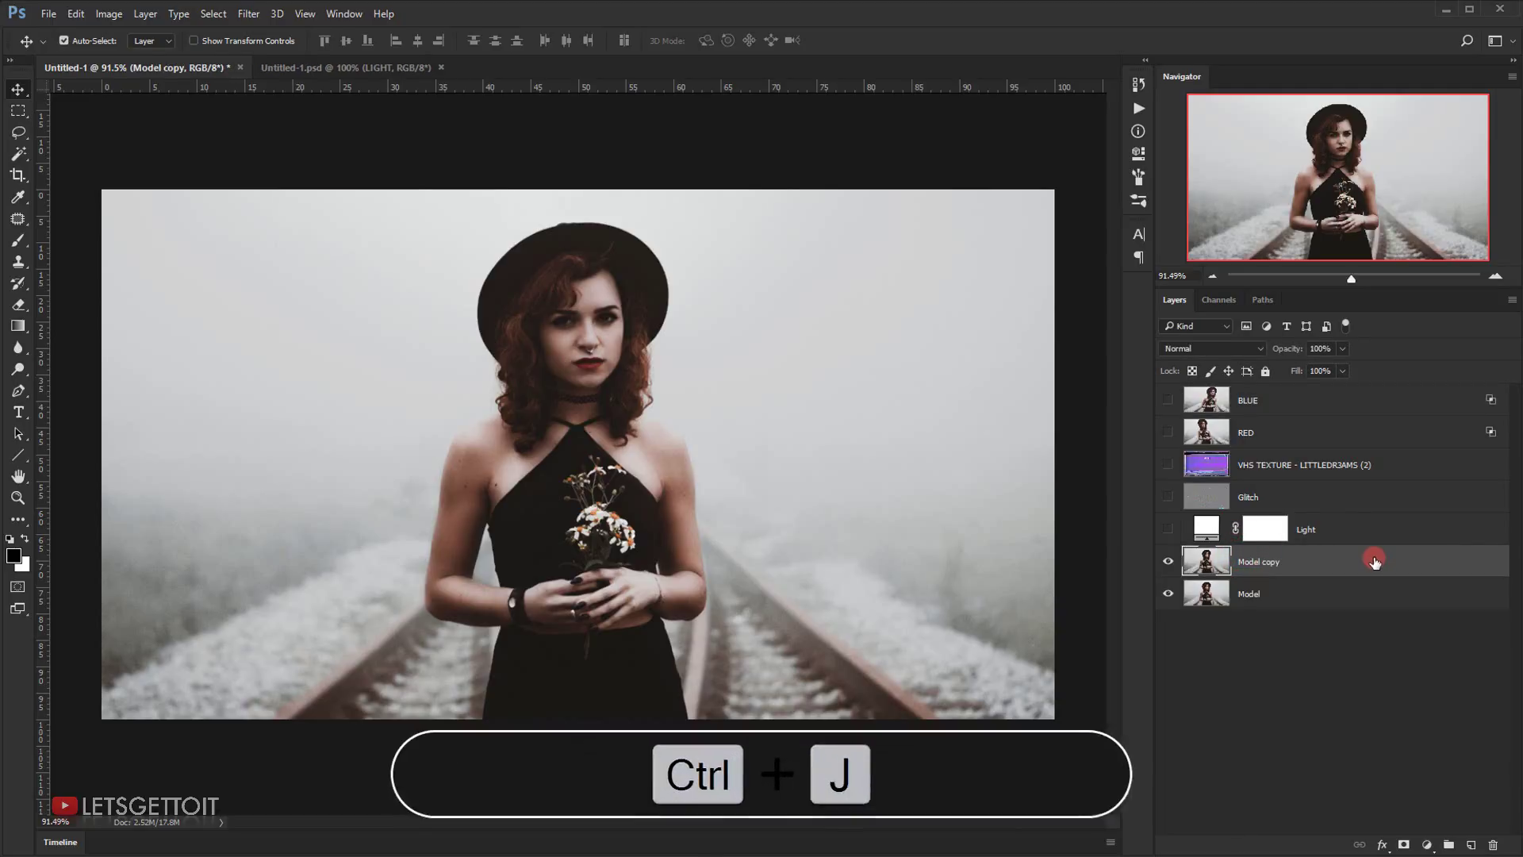
pyautogui.moveTo(1364, 564); pyautogui.dragTo(1252, 408)
pyautogui.doubleClick(1270, 401)
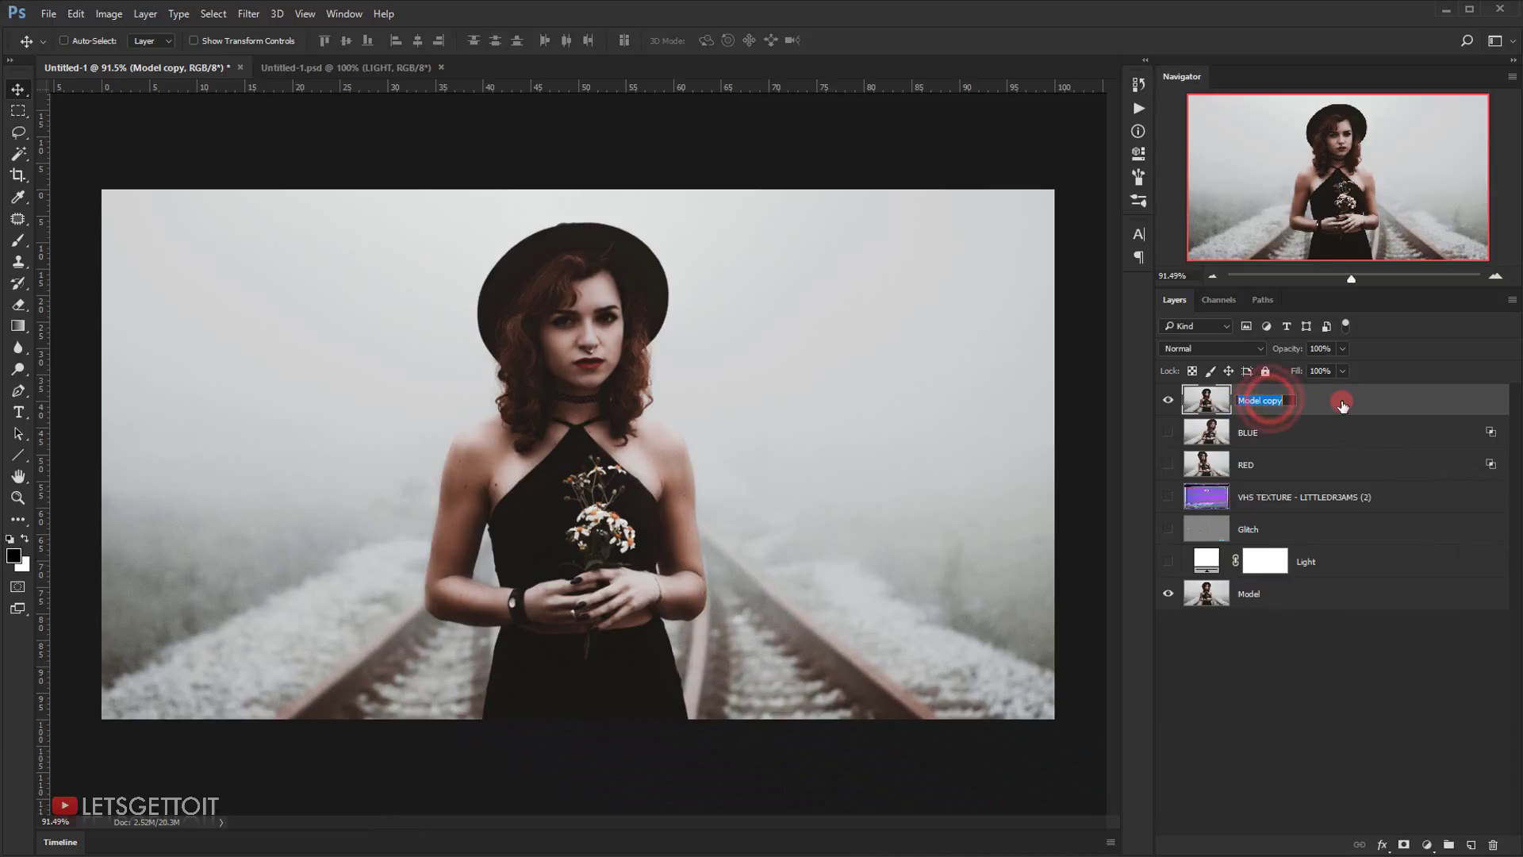
pyautogui.write('GLOW')
pyautogui.press('Return')
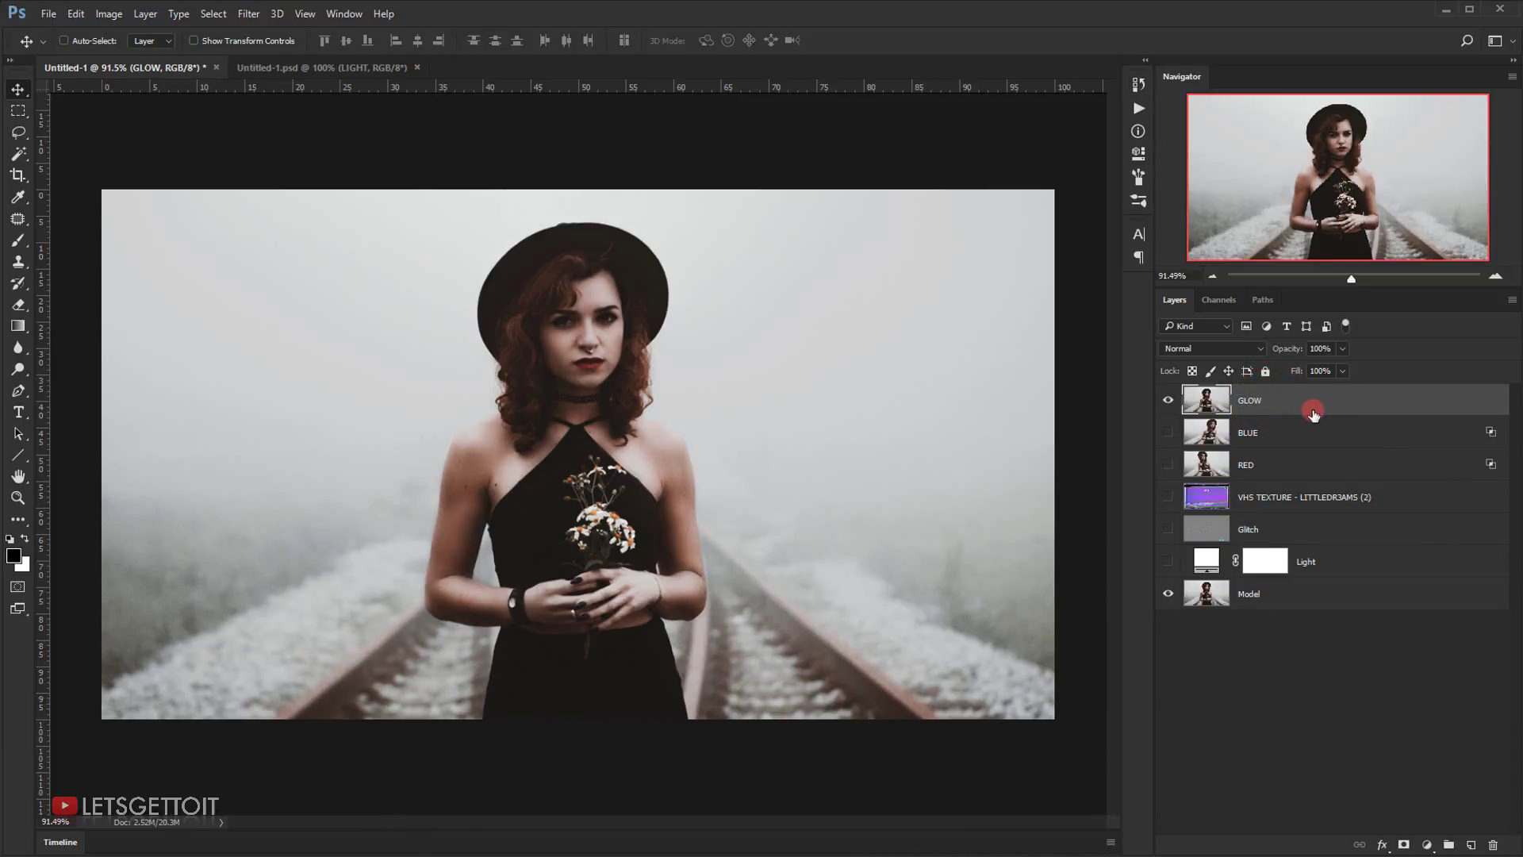
# - Desaturate the GLOW layer and apply the Diffuse Glow filter with Graininess 1, Glow Amount 14 and Clear Amount 15
pyautogui.hotkey('ctrl', 'shift', 'u')
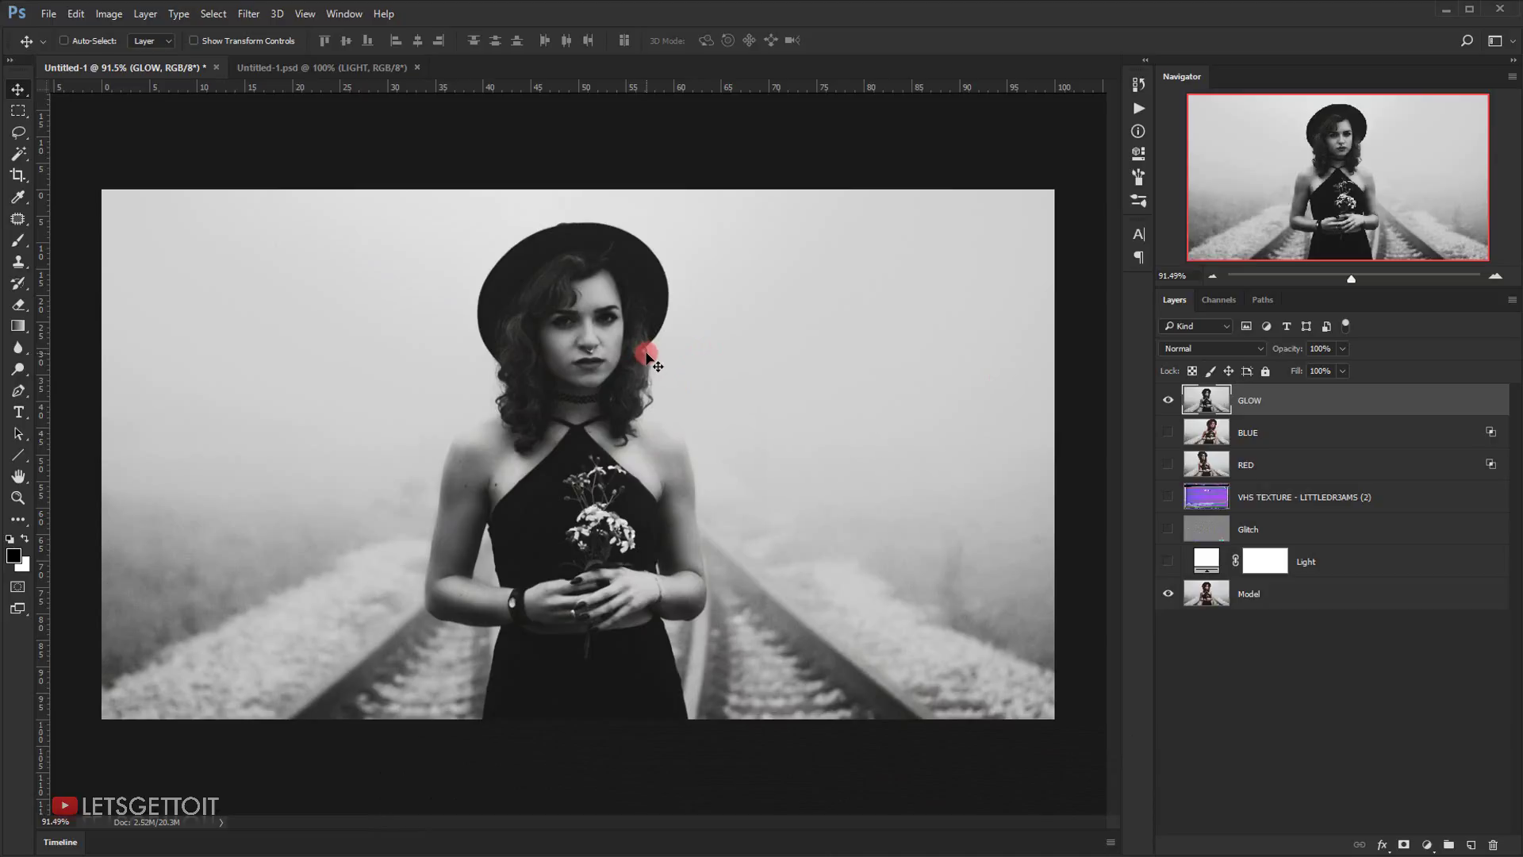
pyautogui.click(250, 15)
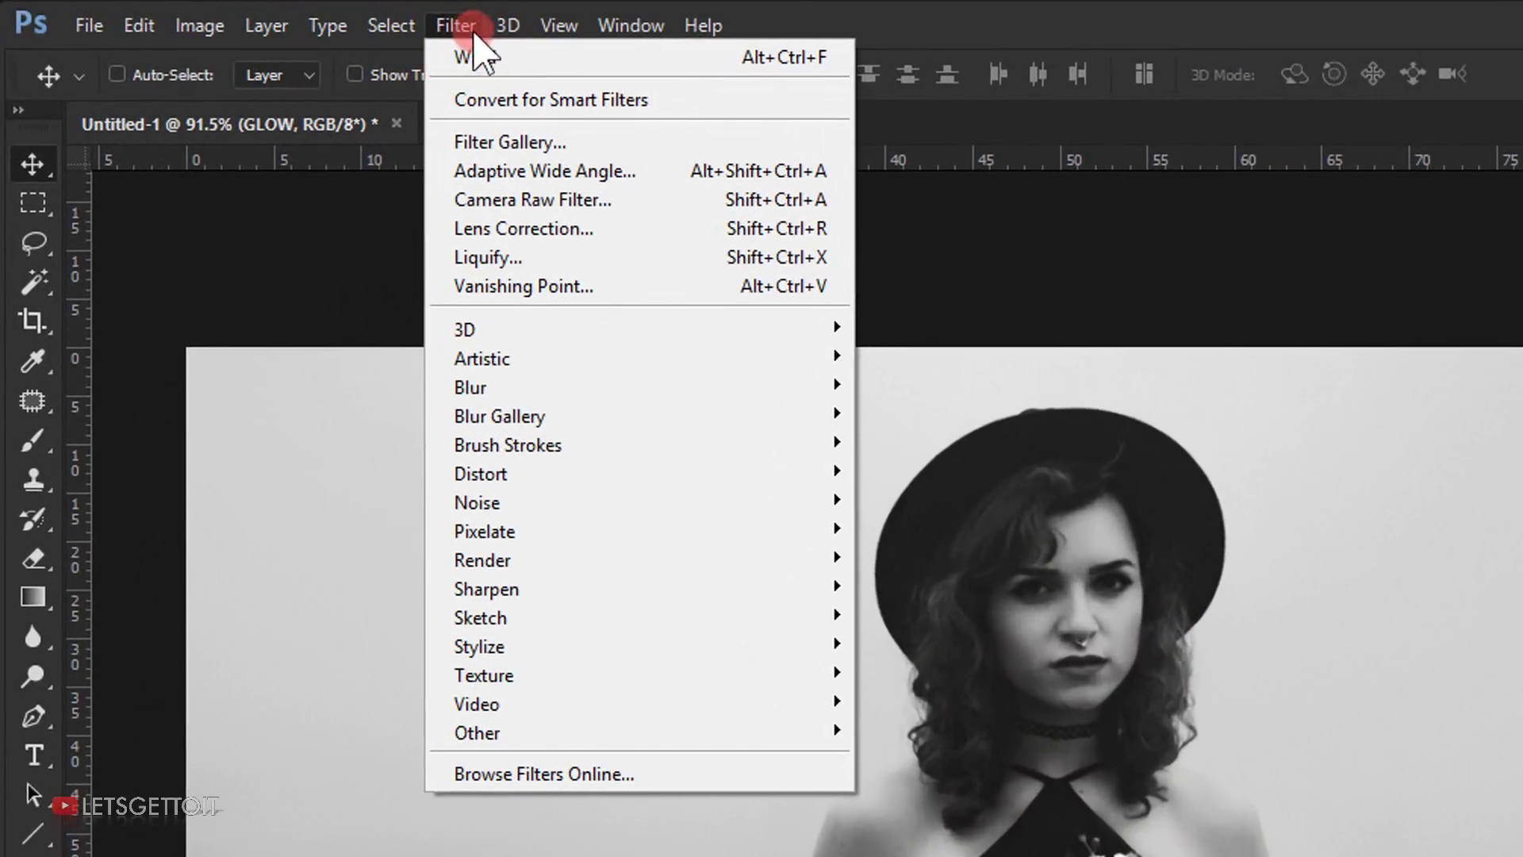
pyautogui.moveTo(561, 486)
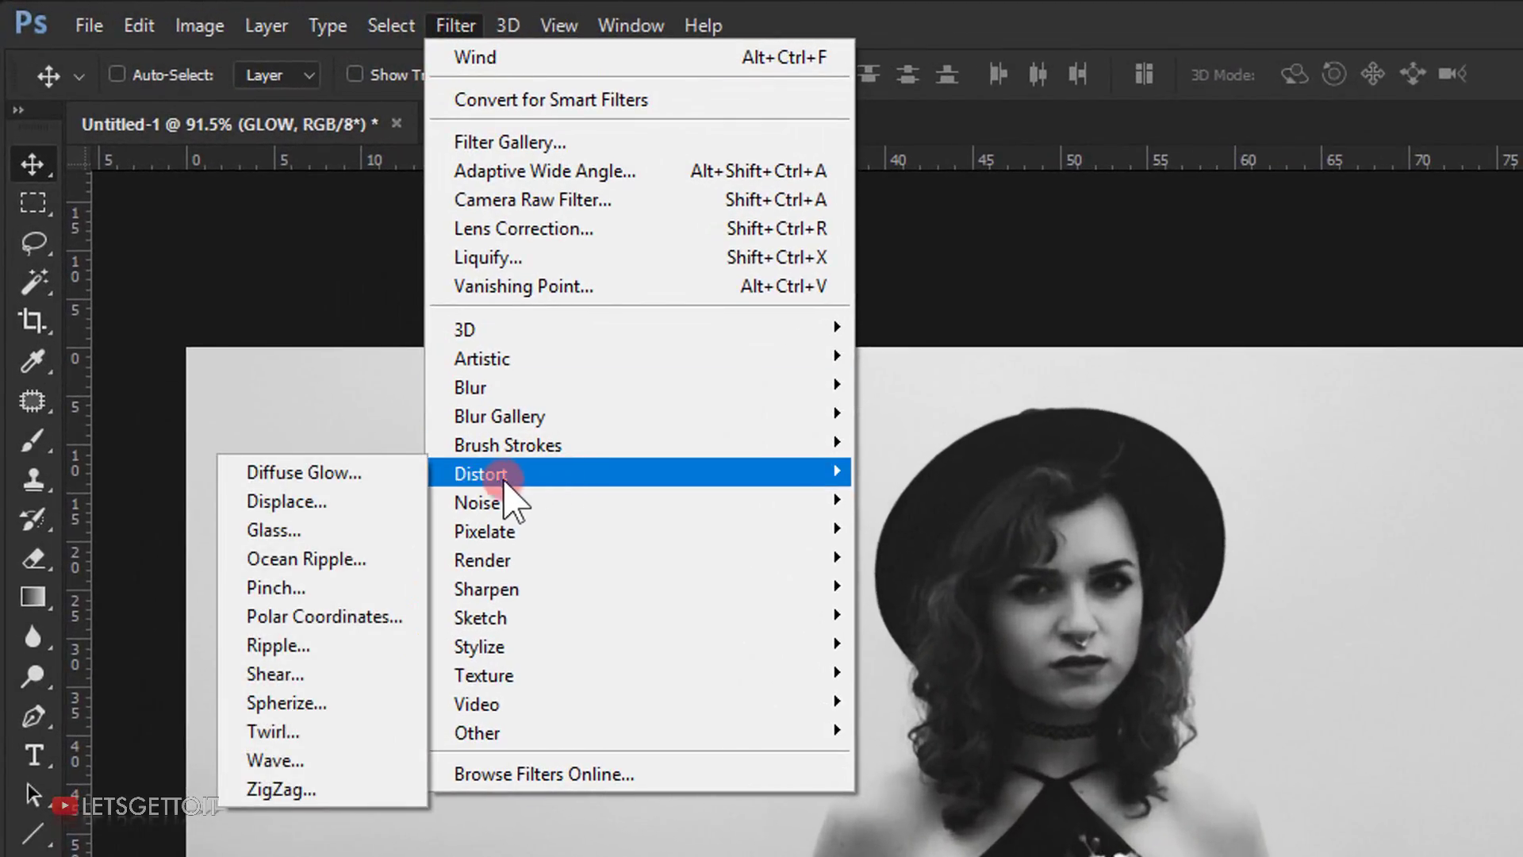
pyautogui.click(384, 476)
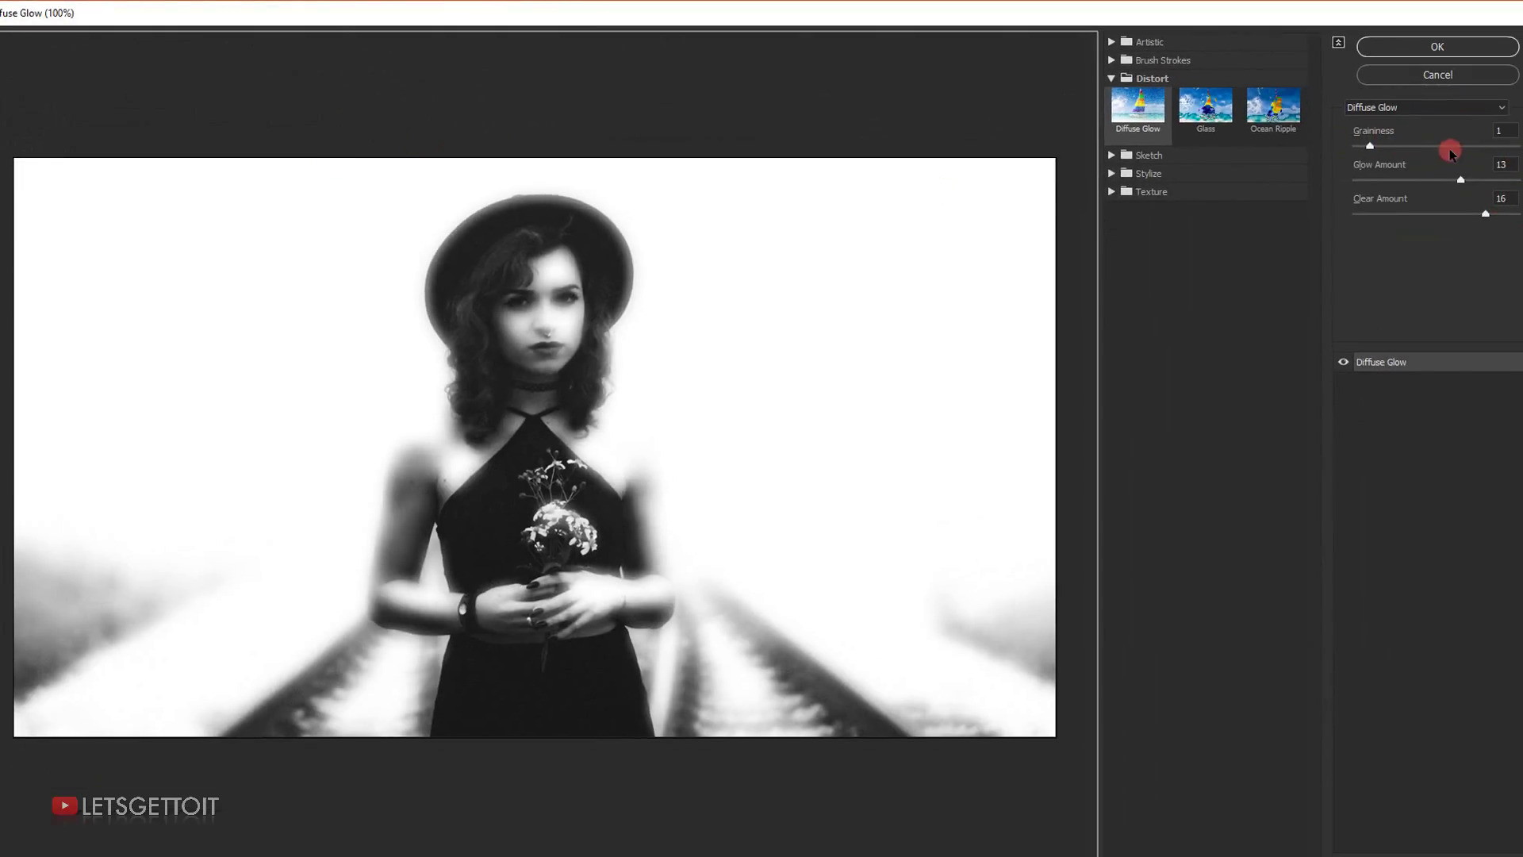
pyautogui.doubleClick(1507, 132)
pyautogui.click(1500, 167)
pyautogui.press('Down')
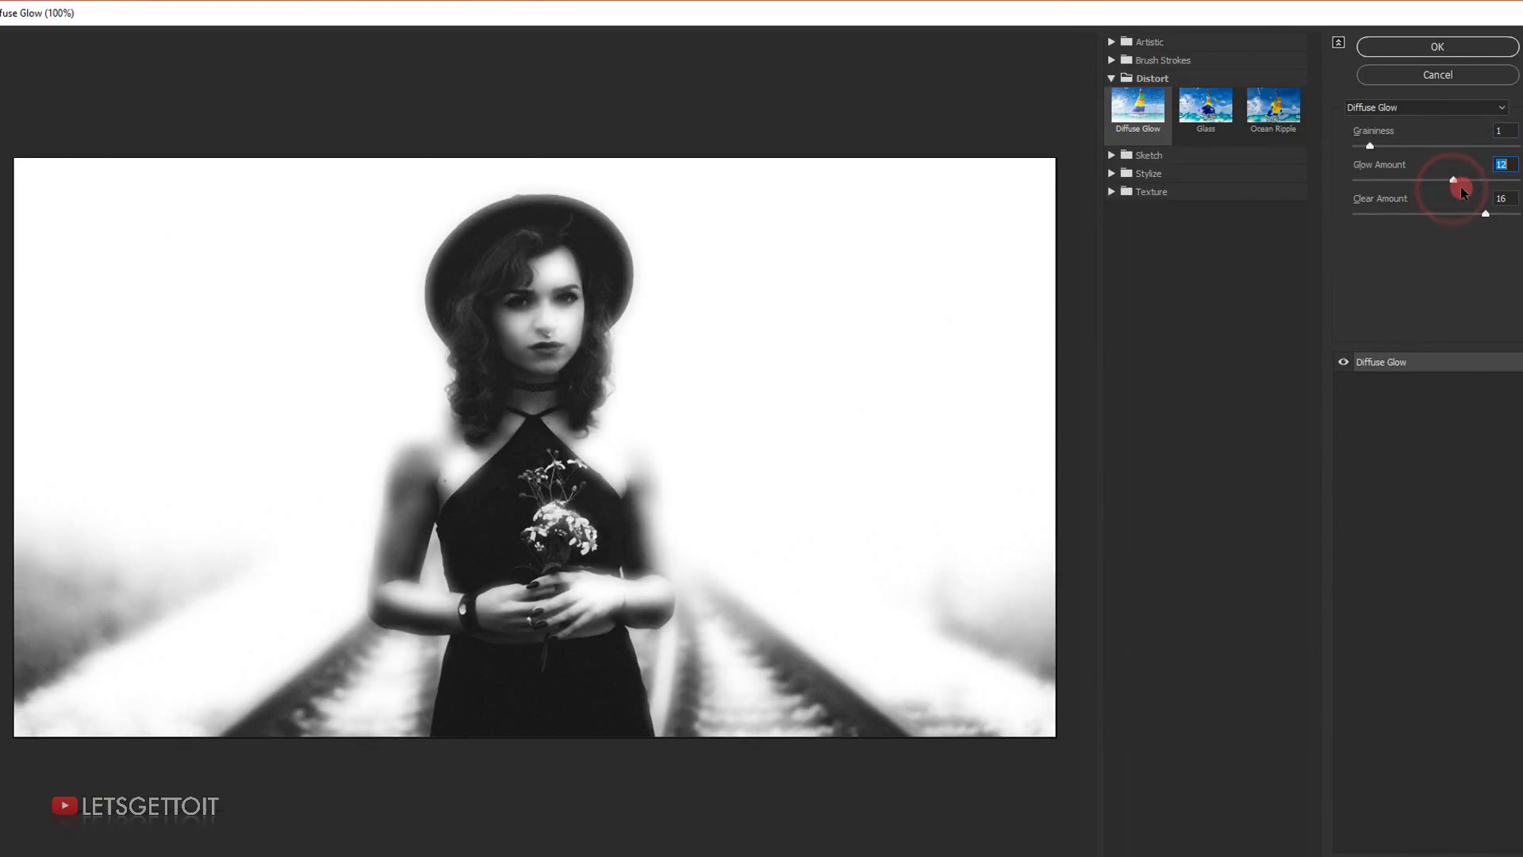
pyautogui.moveTo(1455, 182)
pyautogui.mouseDown()
pyautogui.moveTo(1478, 179)
pyautogui.moveTo(1455, 180)
pyautogui.mouseUp()
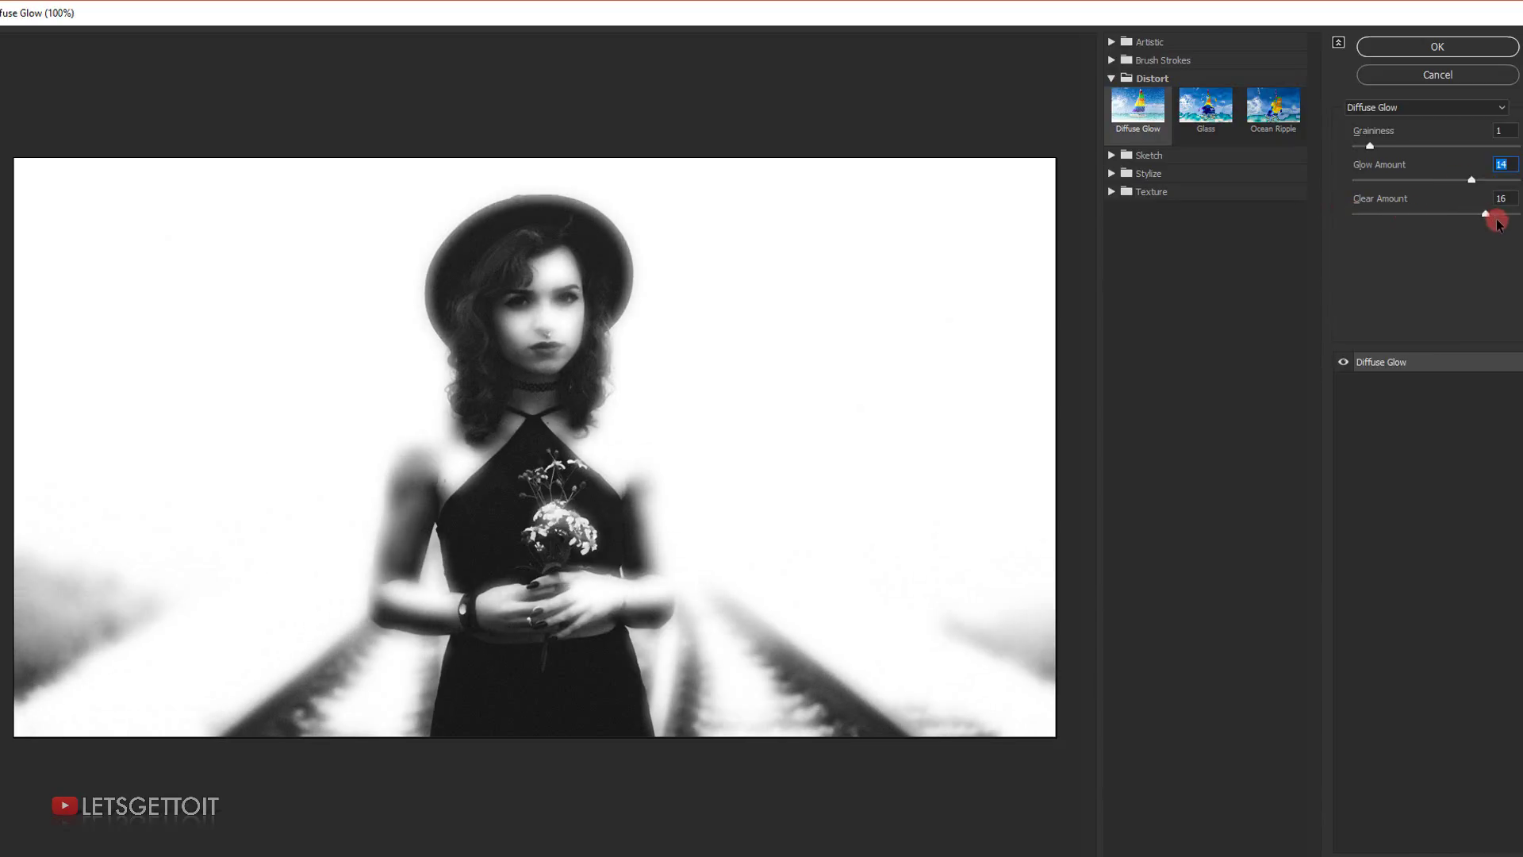
pyautogui.moveTo(1485, 216)
pyautogui.mouseDown()
pyautogui.moveTo(1388, 213)
pyautogui.moveTo(1480, 214)
pyautogui.mouseUp()
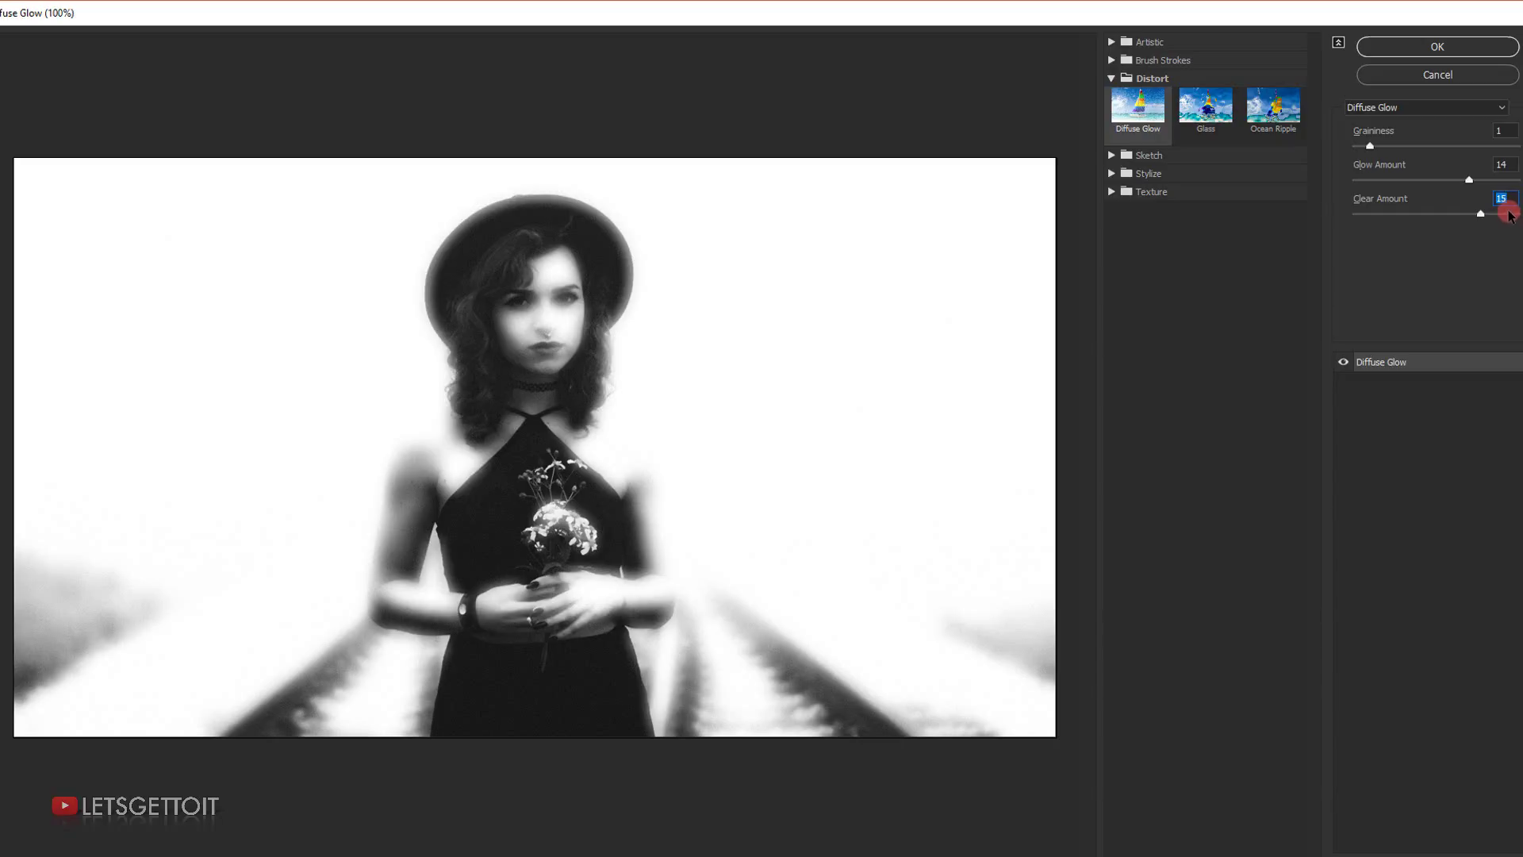
pyautogui.click(1440, 48)
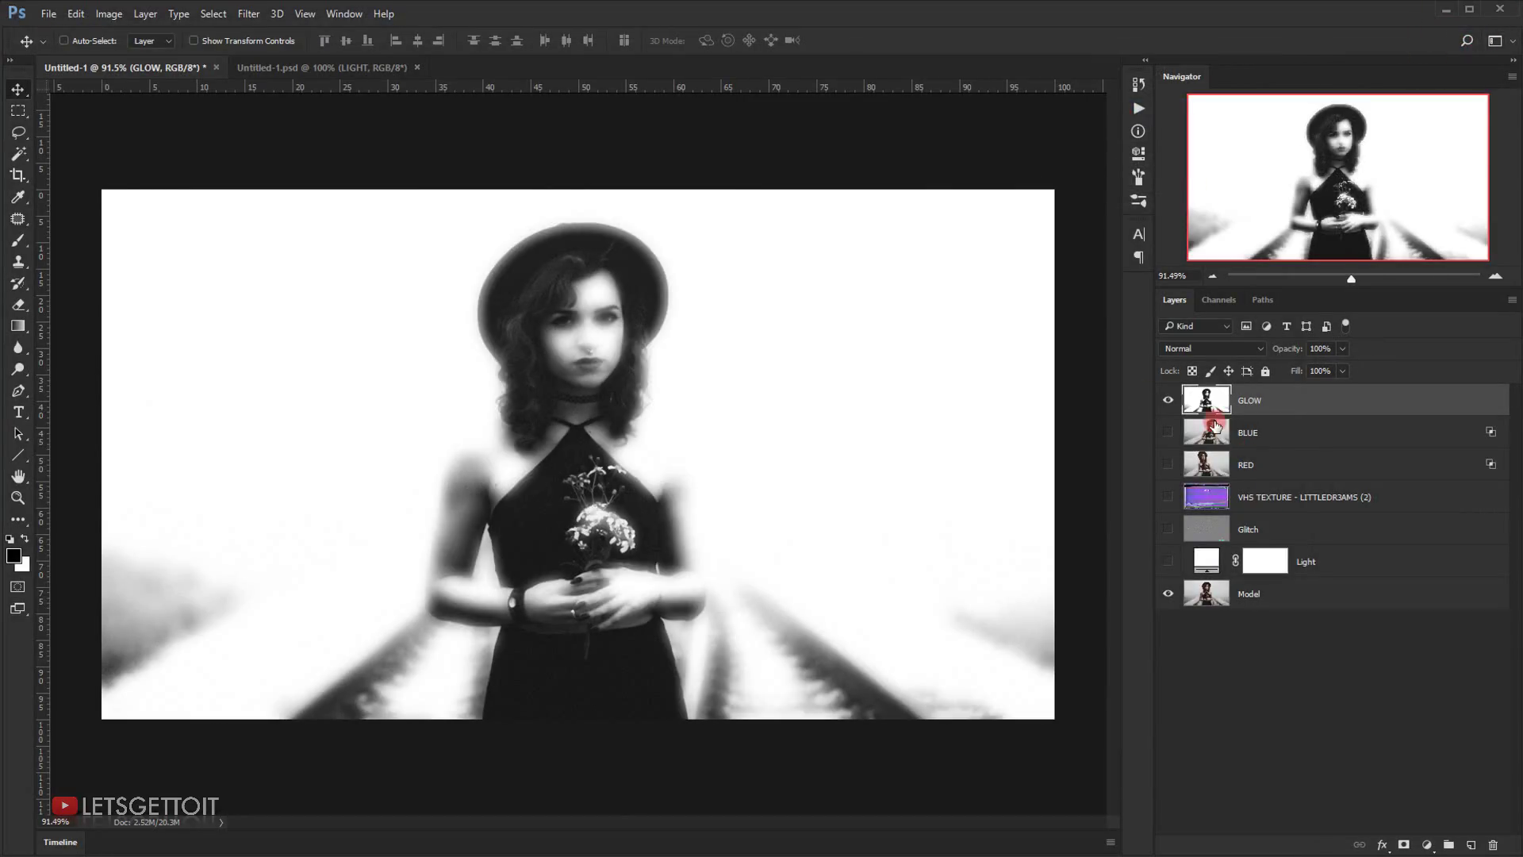
# - Toggle the GLOW layer's visibility to compare the image with and without the glow effect
pyautogui.click(1166, 401)
pyautogui.click(1167, 401)
pyautogui.click(1168, 402)
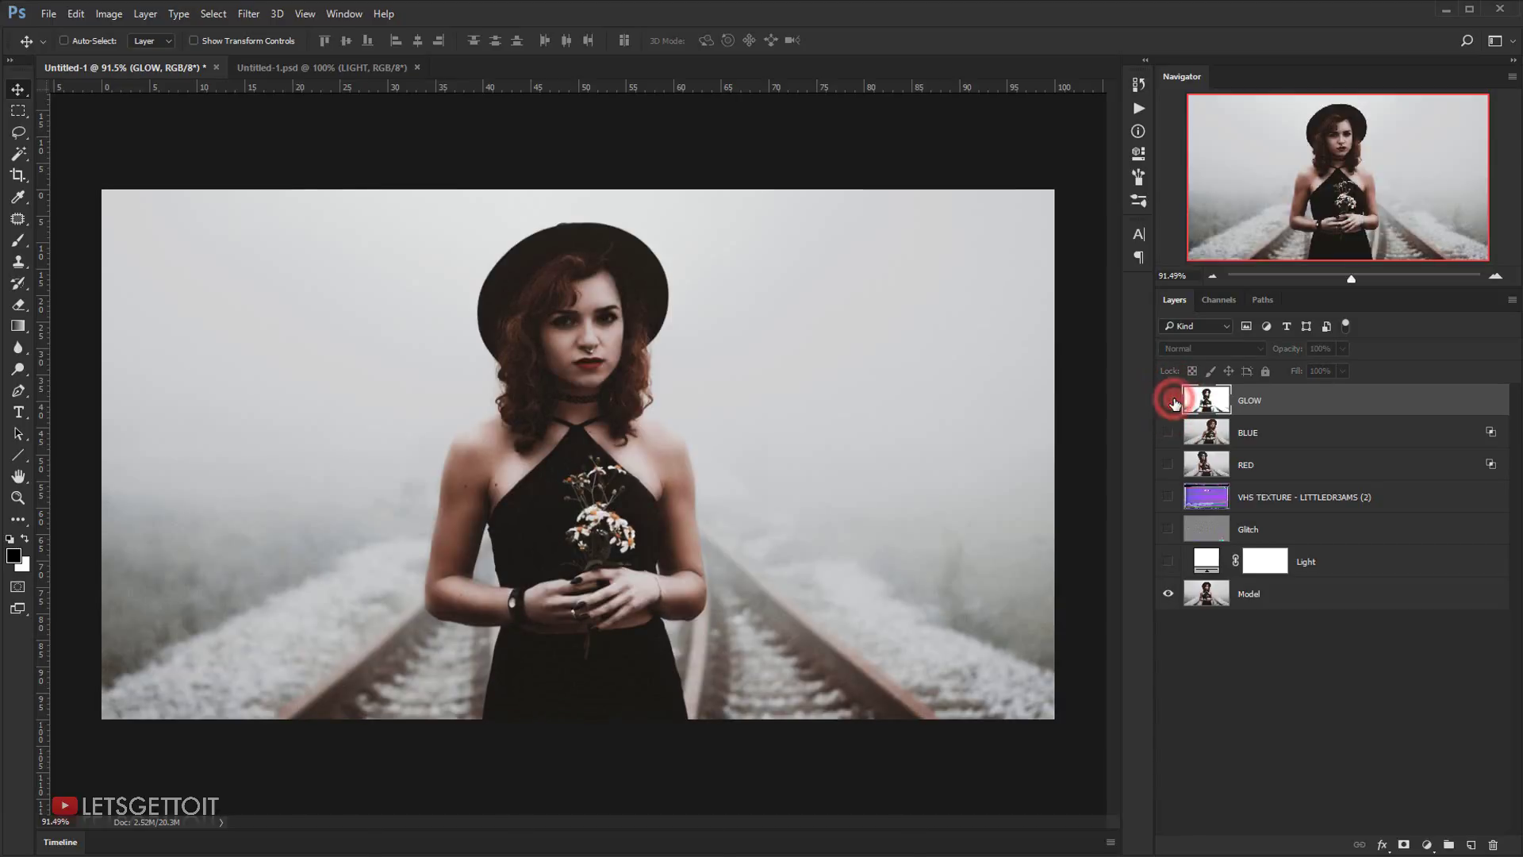
pyautogui.click(1171, 402)
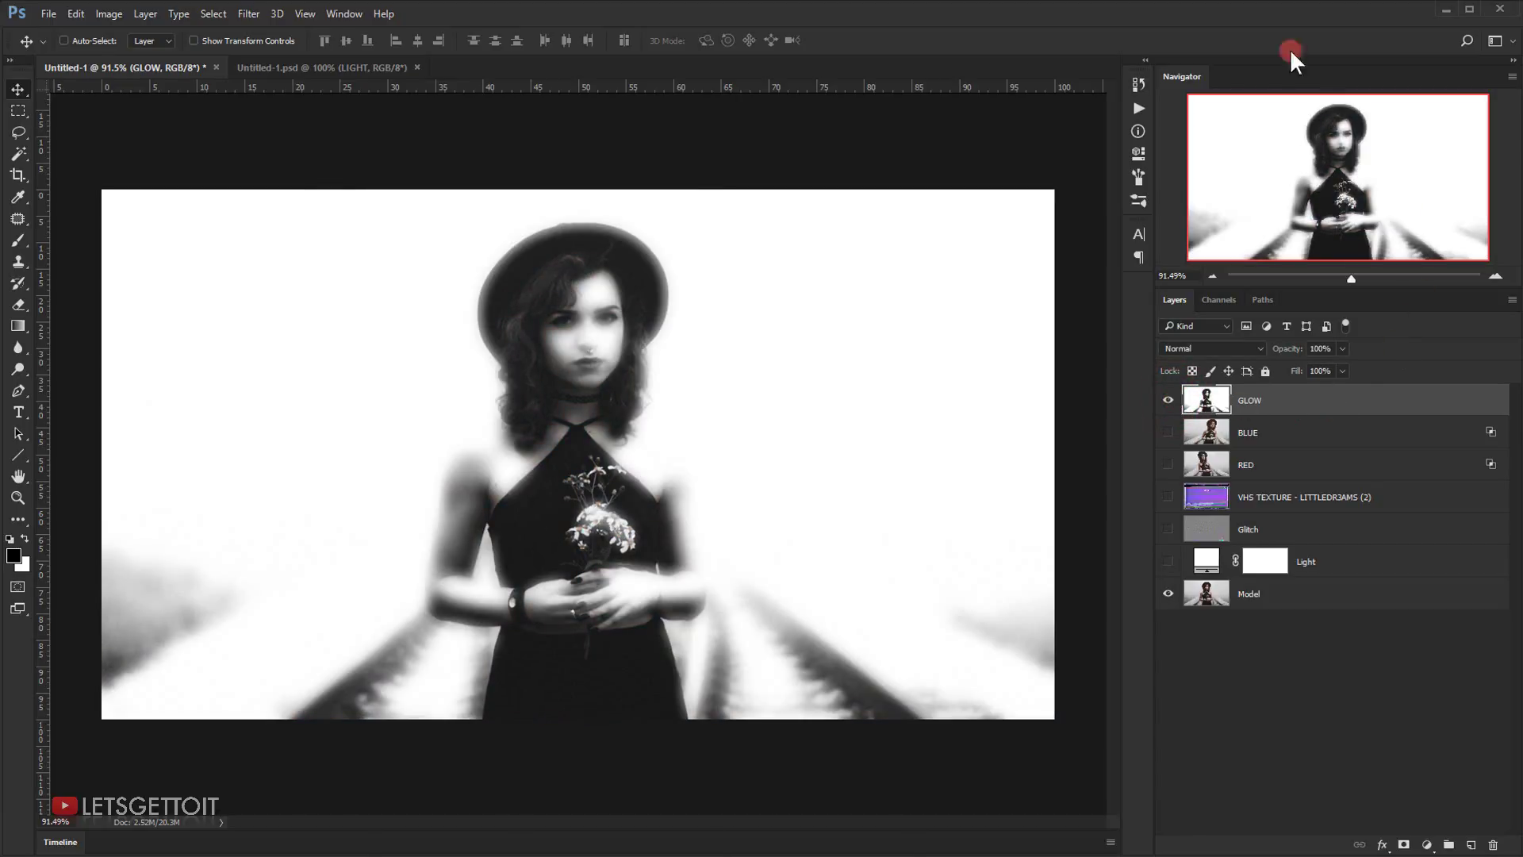
# - Set up the Brush tool in Overlay mode with white as the foreground colour
pyautogui.click(20, 240)
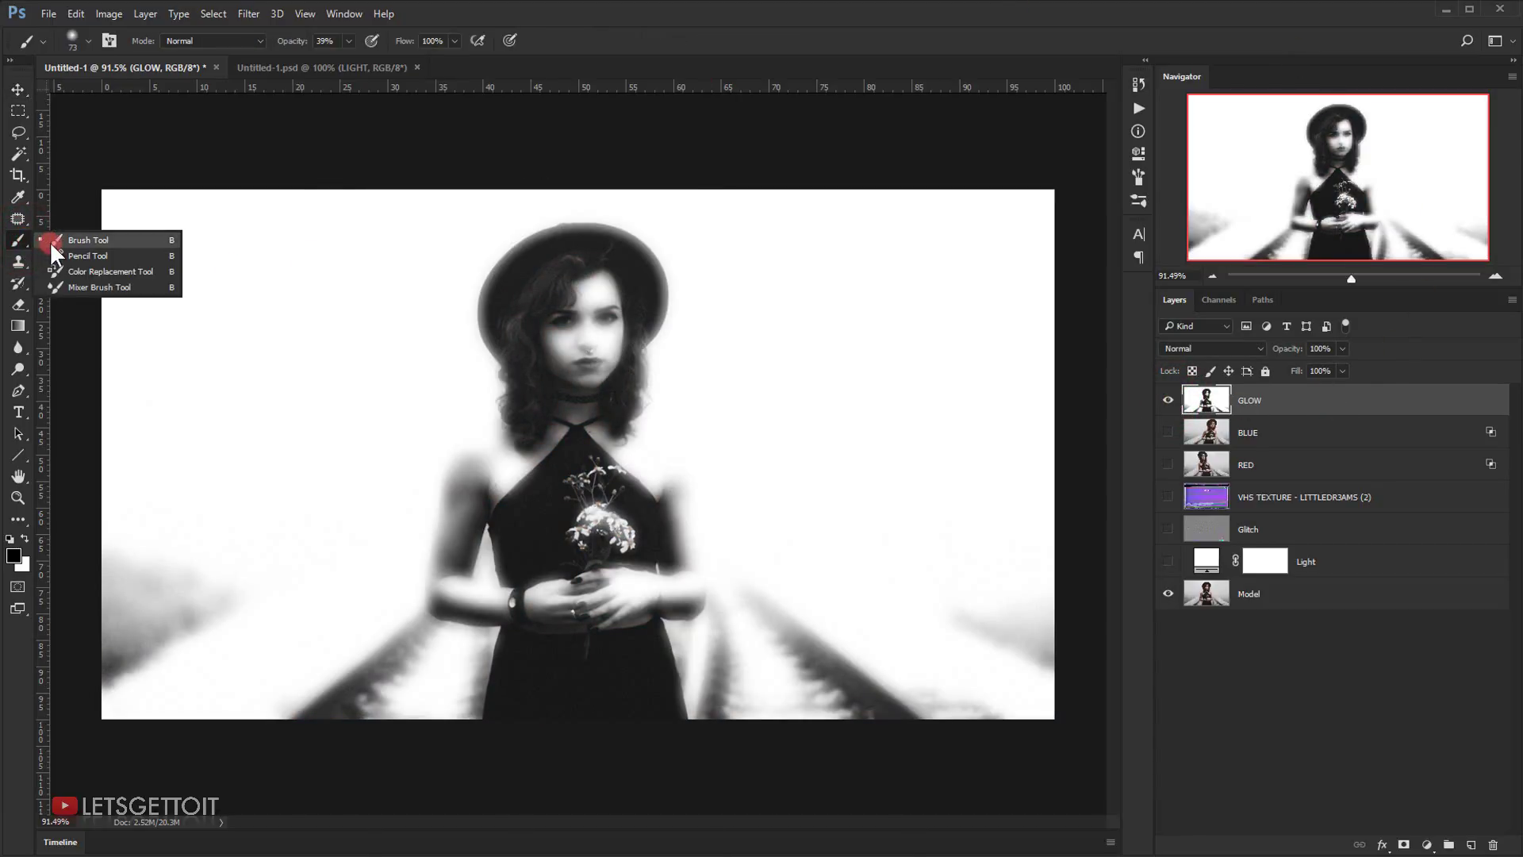
pyautogui.click(54, 241)
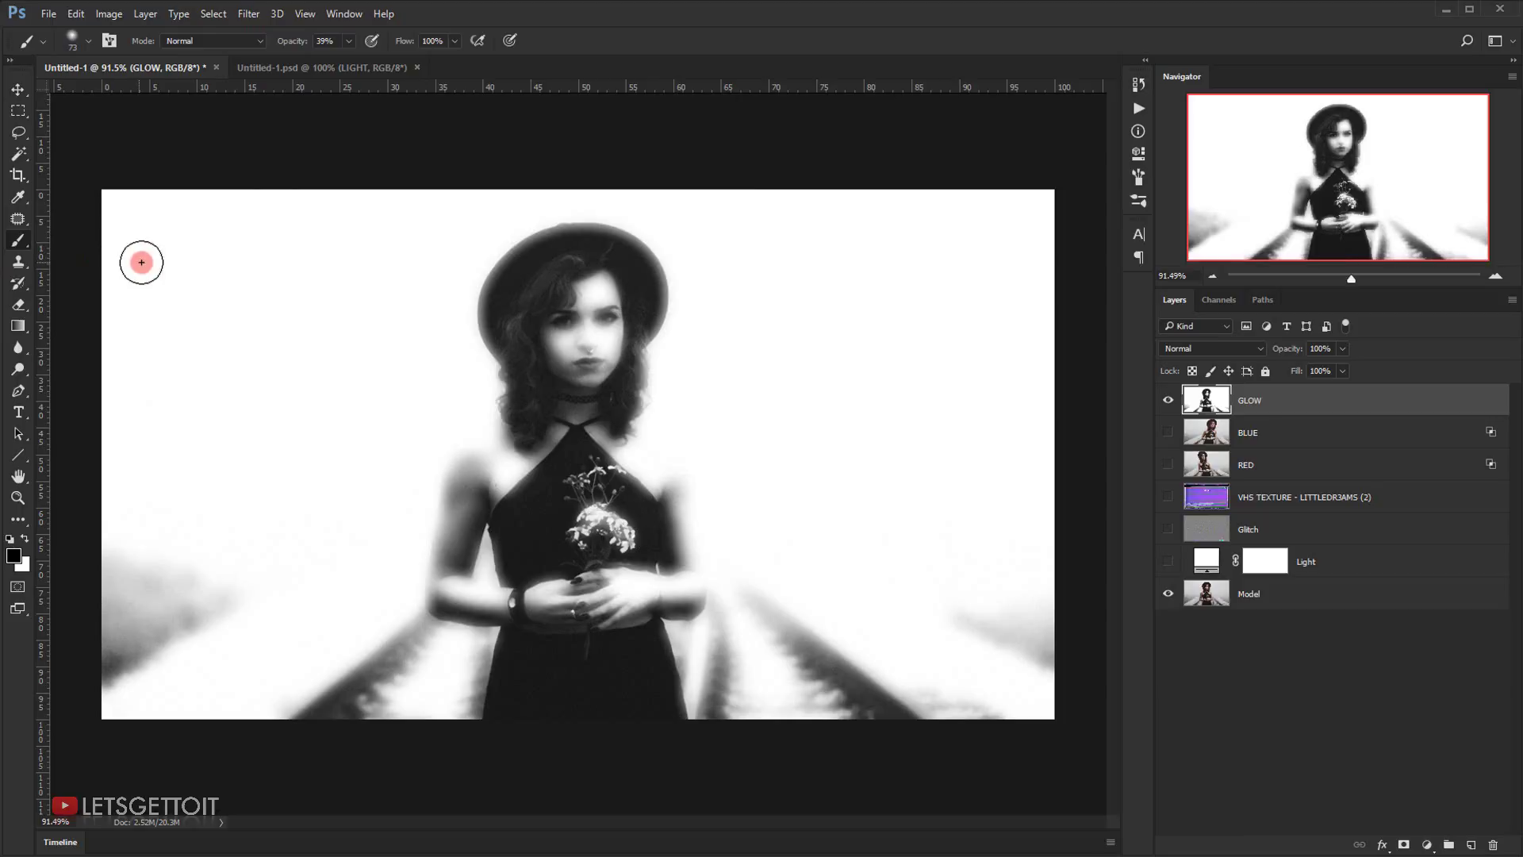
pyautogui.click(195, 40)
pyautogui.click(182, 215)
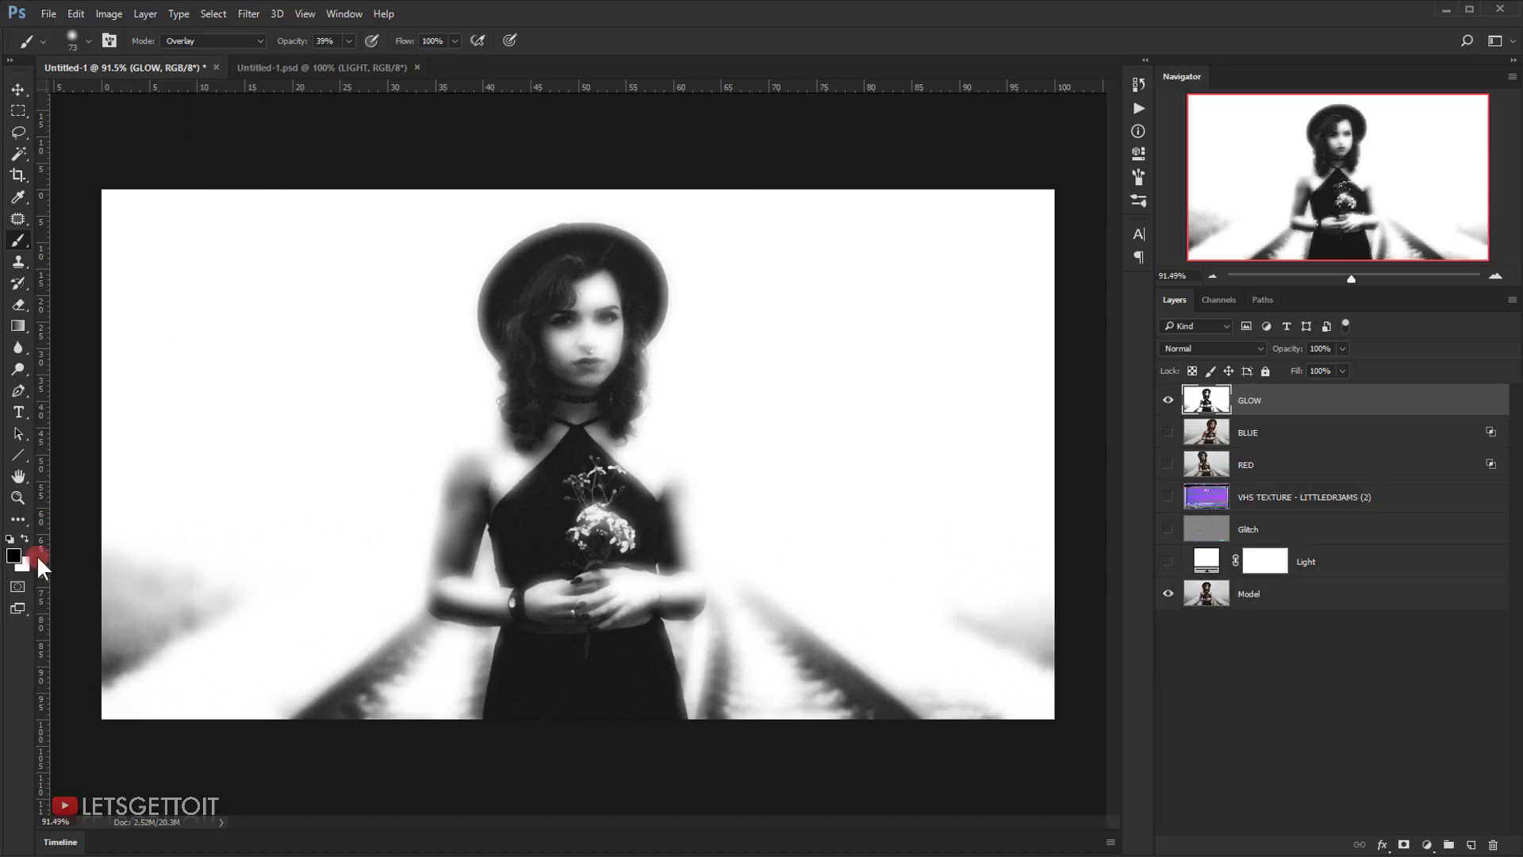
pyautogui.click(12, 540)
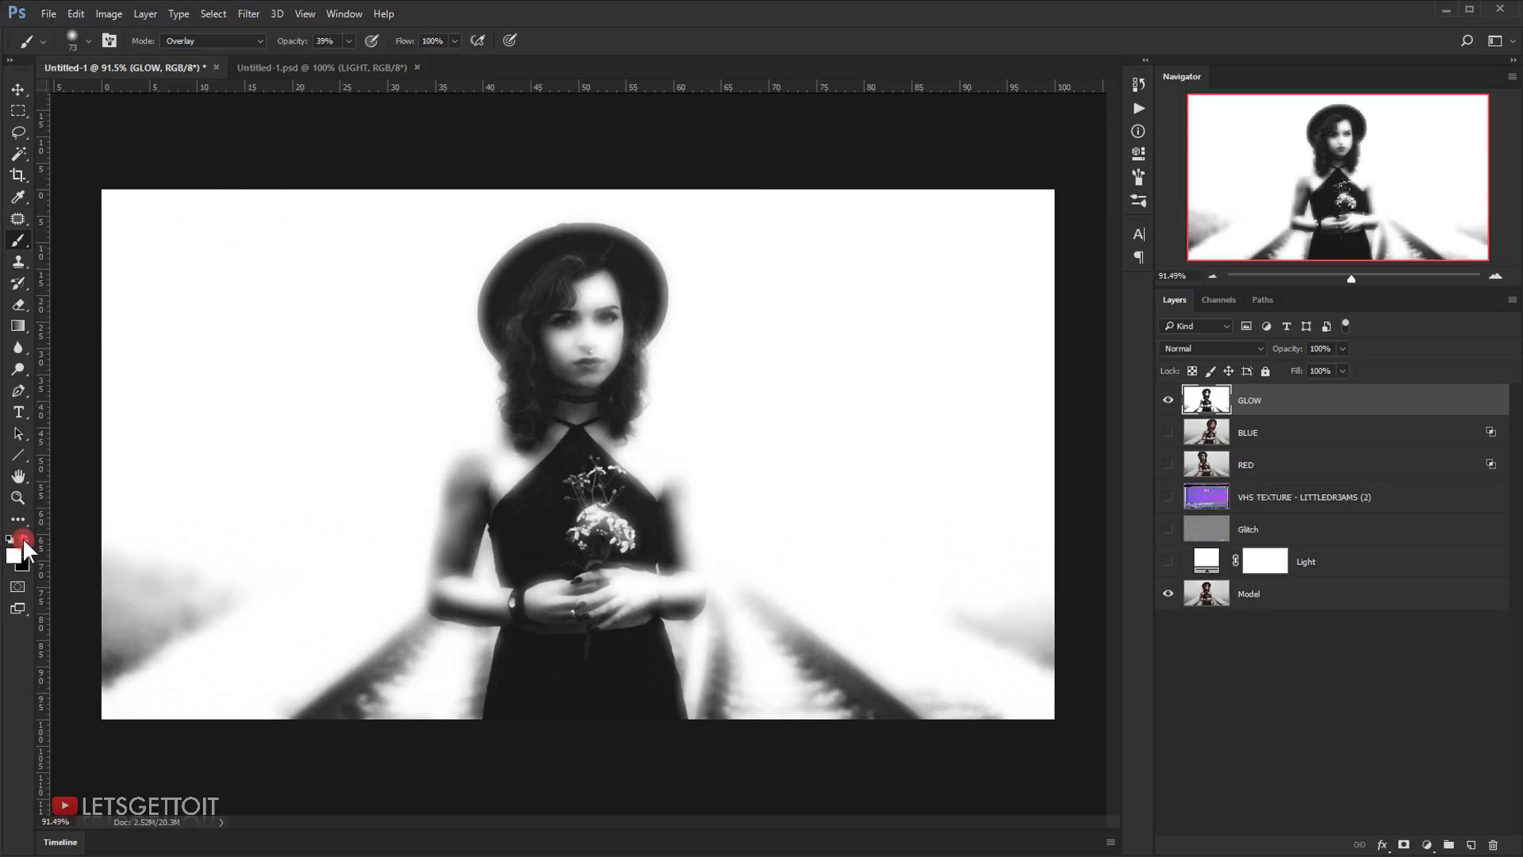
# - Paint both of the woman's eyes white on the GLOW layer with a small brush at 37% opacity
pyautogui.scroll(5, 585, 313)
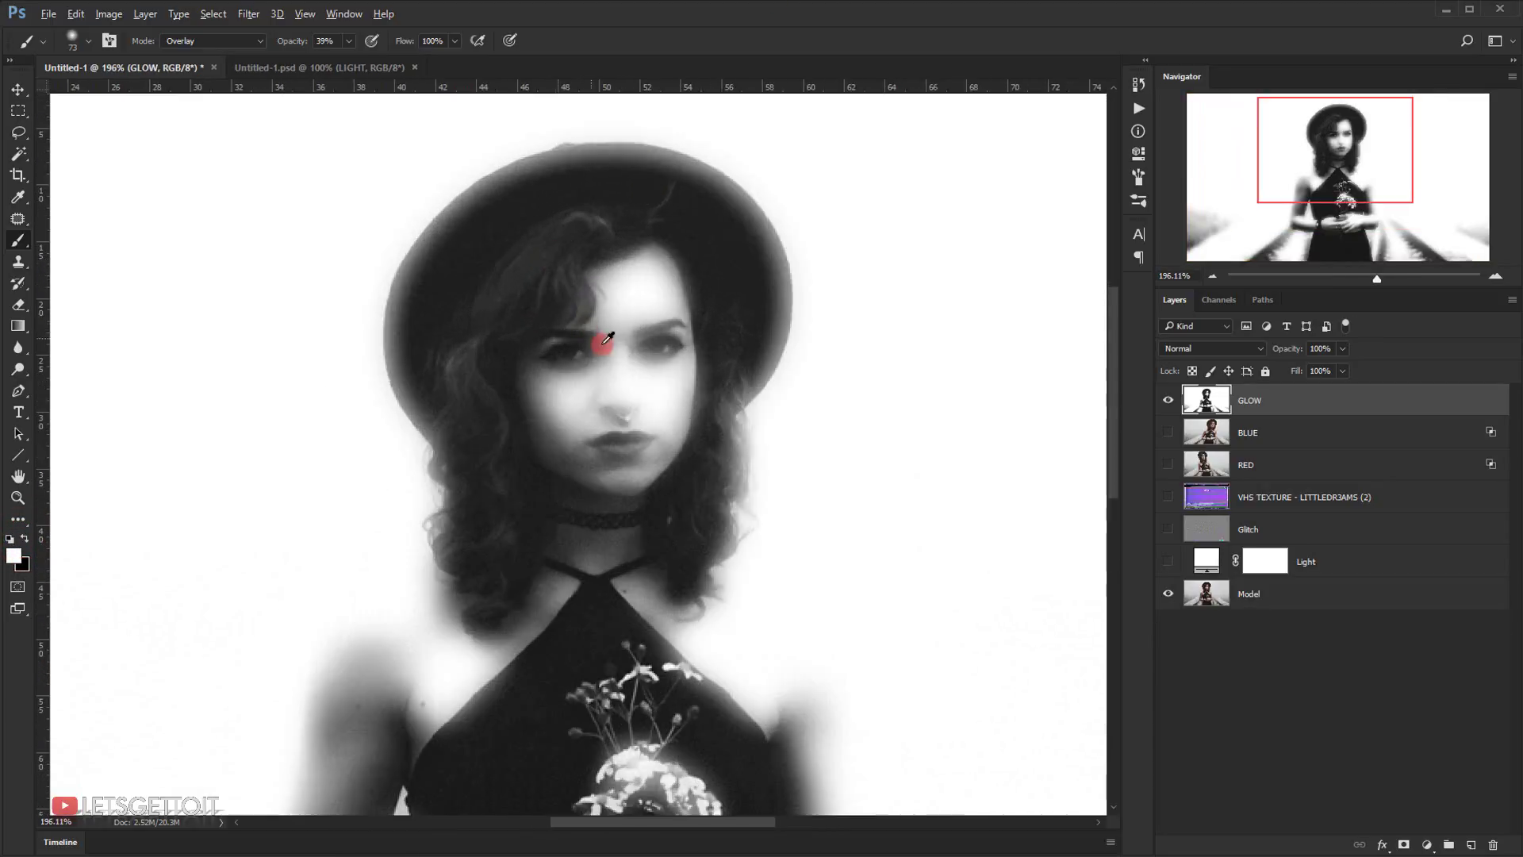
pyautogui.scroll(7, 601, 344)
pyautogui.moveTo(586, 375)
pyautogui.mouseDown()
pyautogui.moveTo(495, 376)
pyautogui.moveTo(548, 377)
pyautogui.mouseUp()
pyautogui.scroll(6, 564, 341)
pyautogui.scroll(-5, 607, 358)
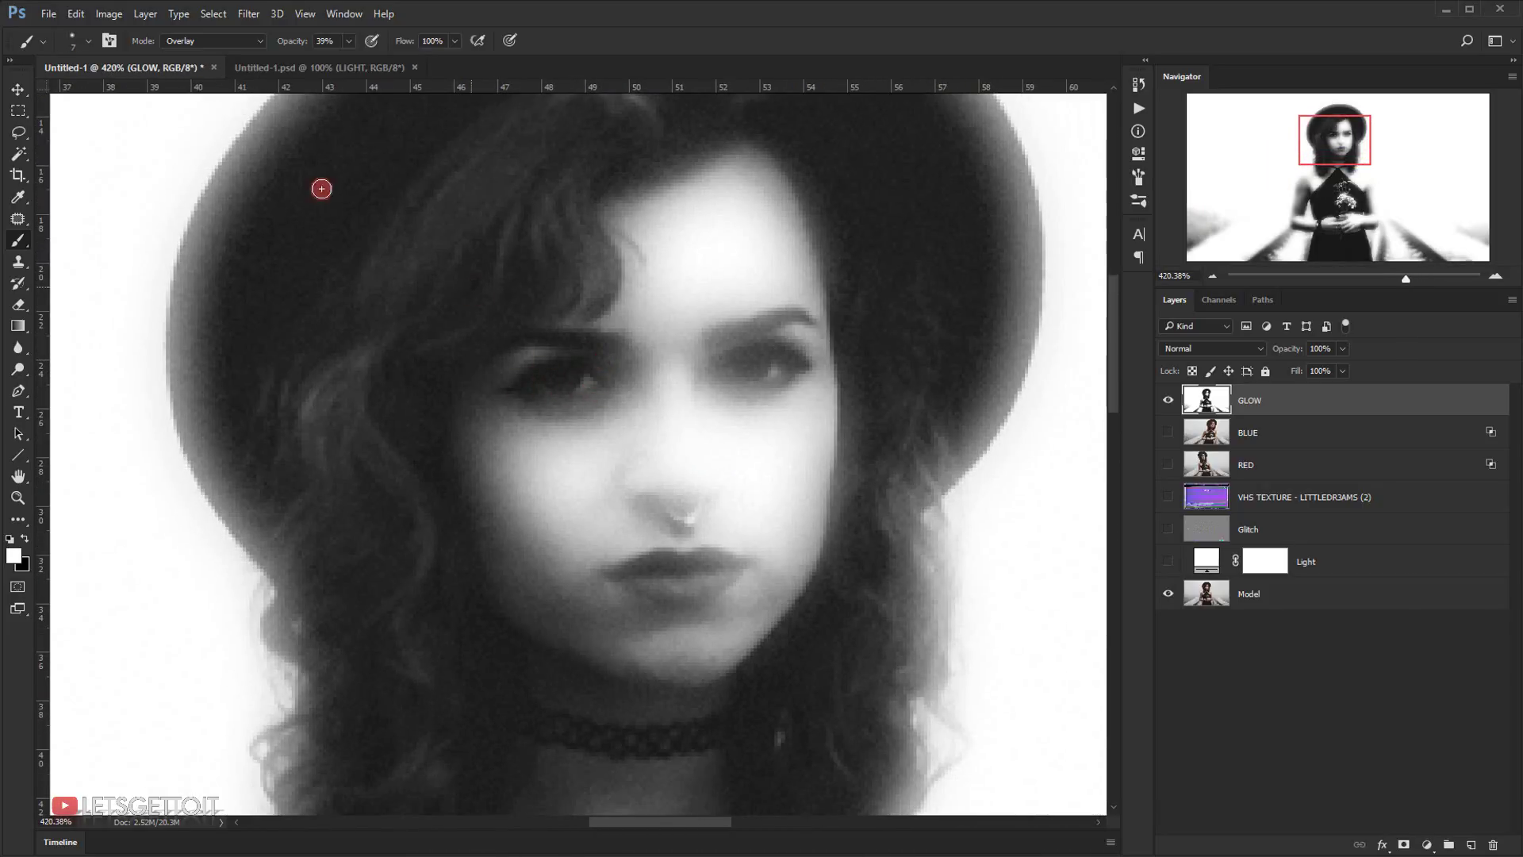
pyautogui.moveTo(298, 44); pyautogui.dragTo(296, 45)
pyautogui.scroll(3, 575, 362)
pyautogui.scroll(-2, 581, 395)
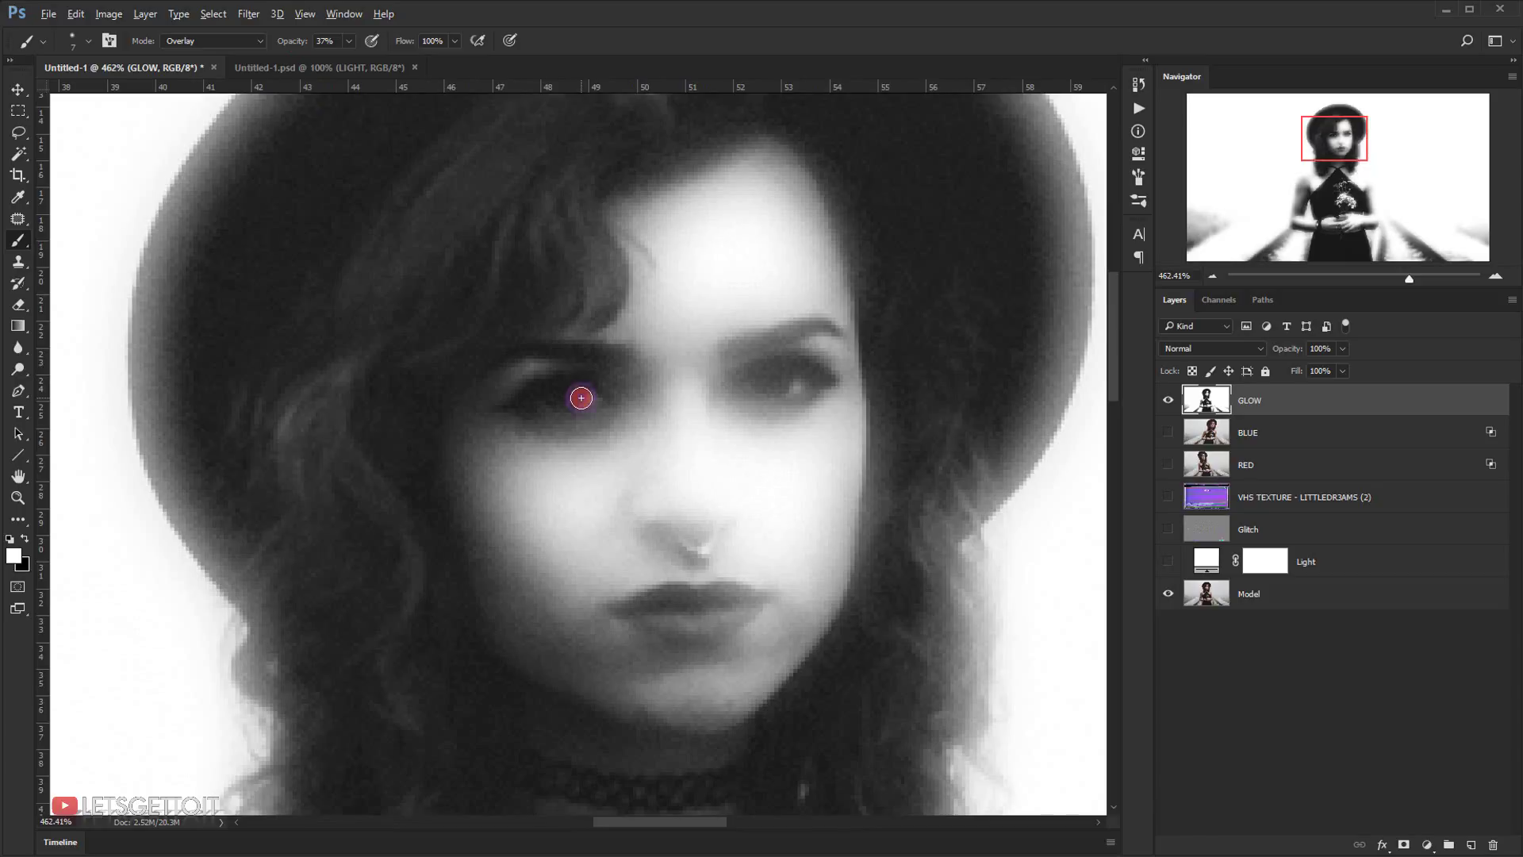
pyautogui.moveTo(581, 397); pyautogui.dragTo(576, 400)
pyautogui.moveTo(577, 401)
pyautogui.mouseDown()
pyautogui.moveTo(534, 401)
pyautogui.moveTo(559, 378)
pyautogui.mouseUp()
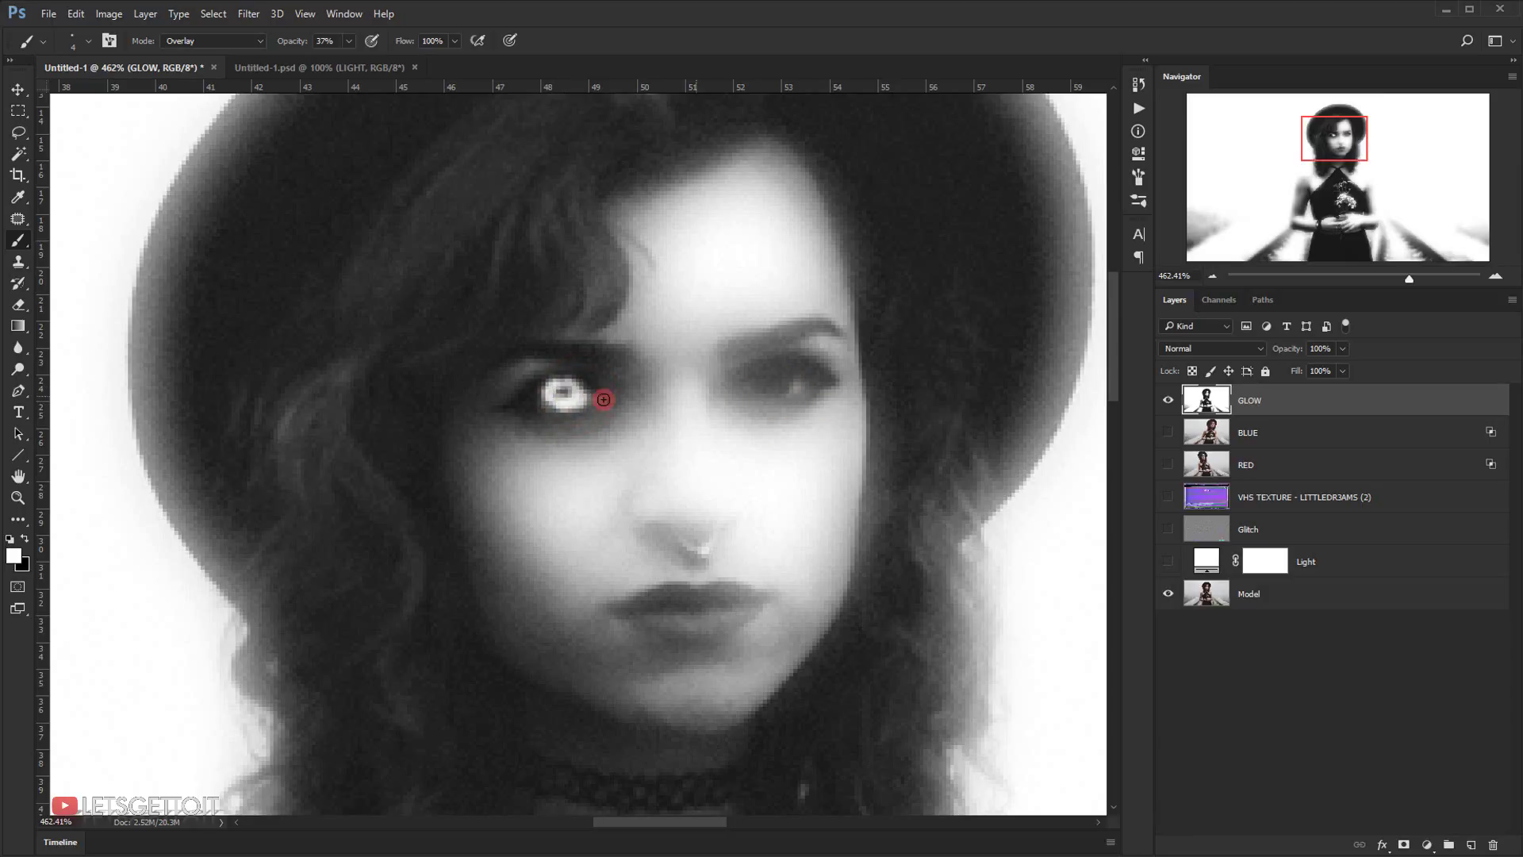
pyautogui.moveTo(763, 389)
pyautogui.mouseDown()
pyautogui.moveTo(778, 374)
pyautogui.moveTo(756, 378)
pyautogui.moveTo(795, 384)
pyautogui.mouseUp()
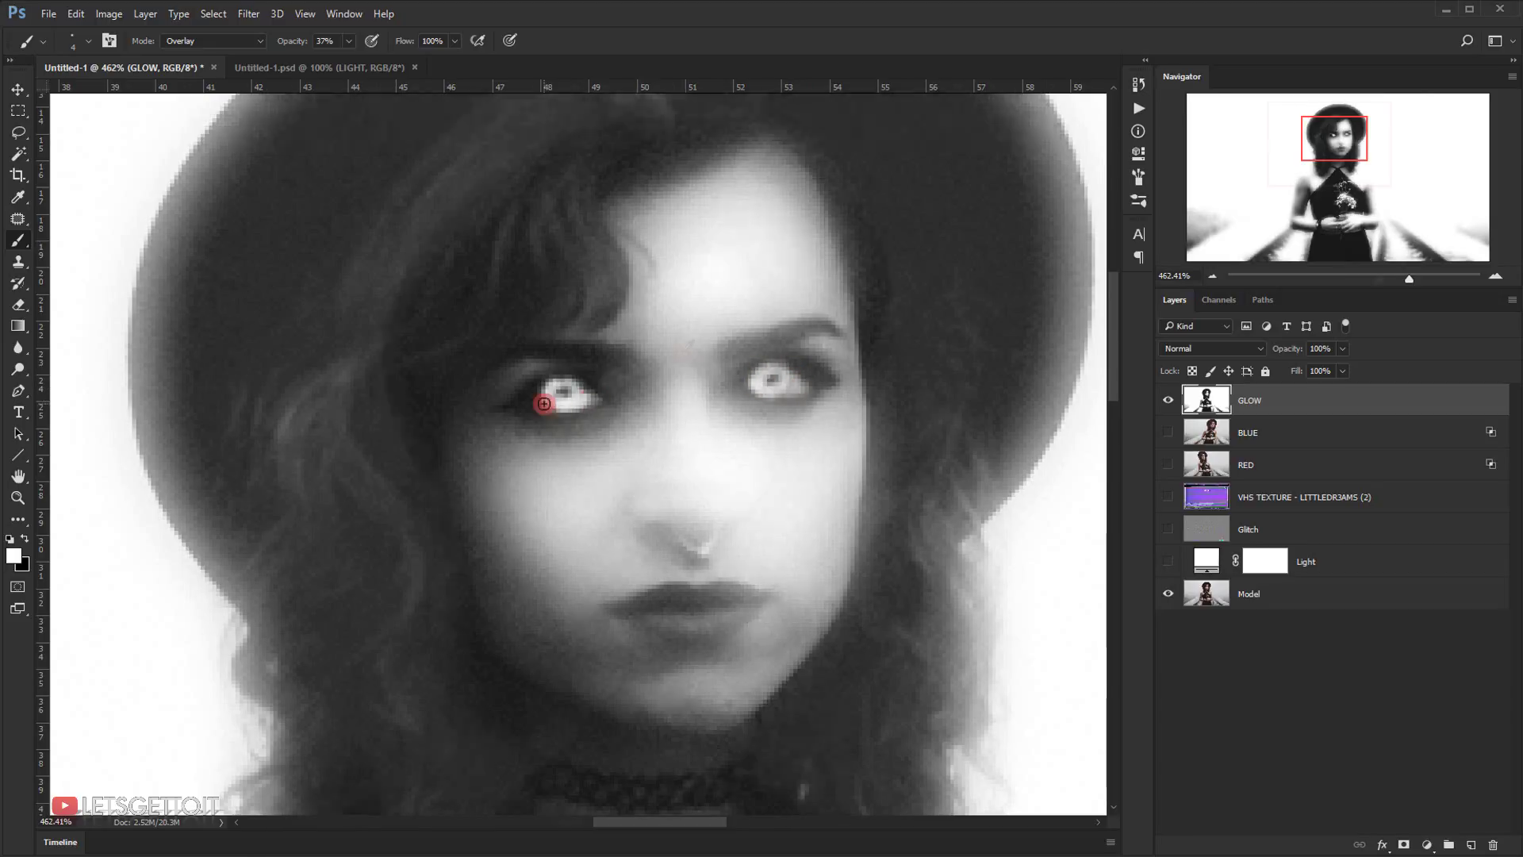
# - Toggle the GLOW layer's visibility to compare the whitened eyes with the original photo
pyautogui.scroll(-8, 684, 350)
pyautogui.scroll(-5, 683, 349)
pyautogui.scroll(5, 735, 340)
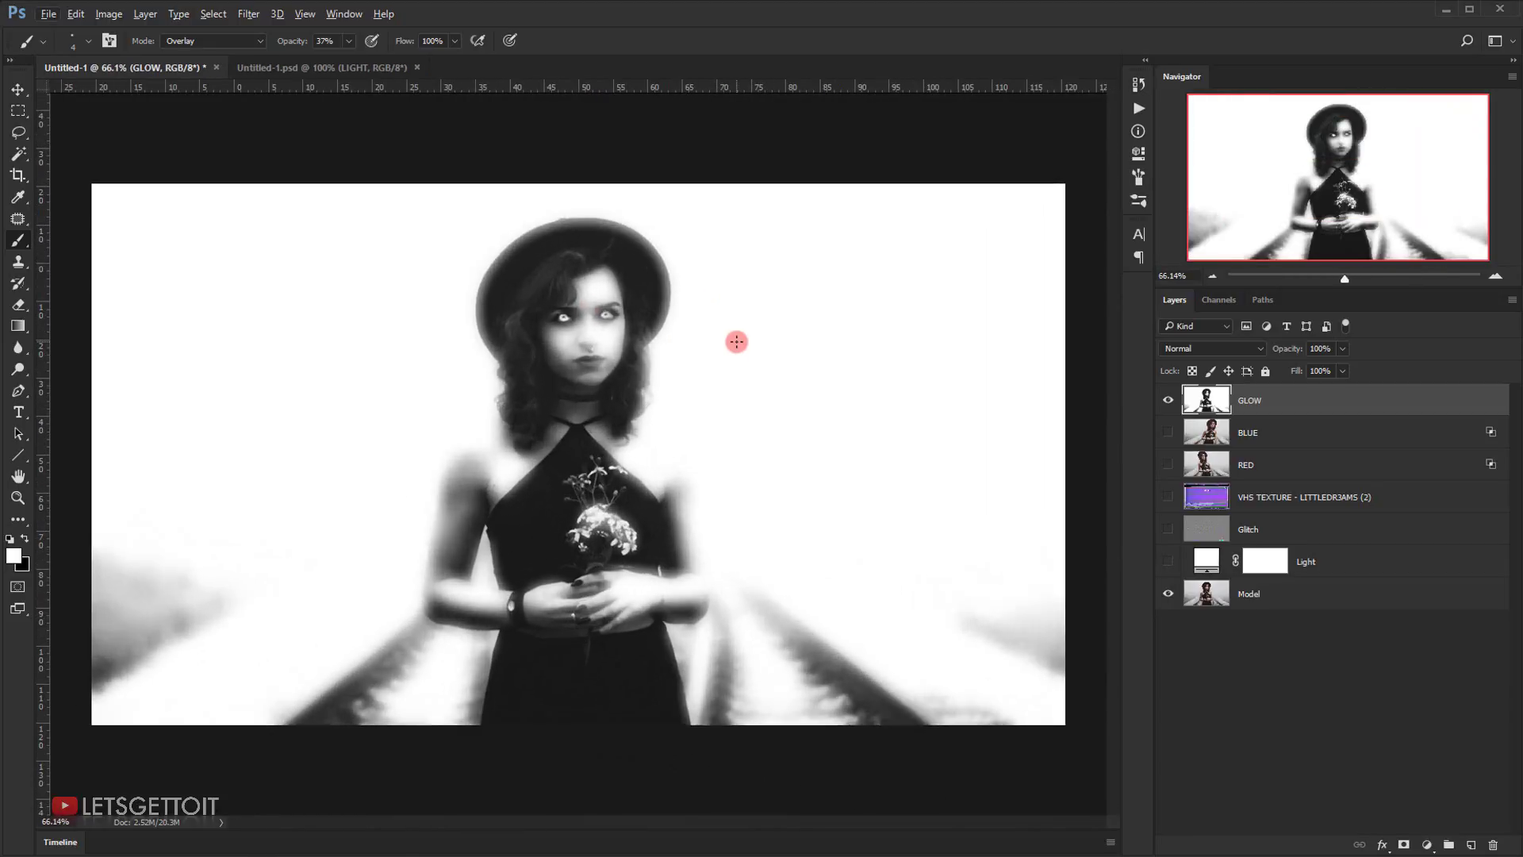
pyautogui.click(1169, 401)
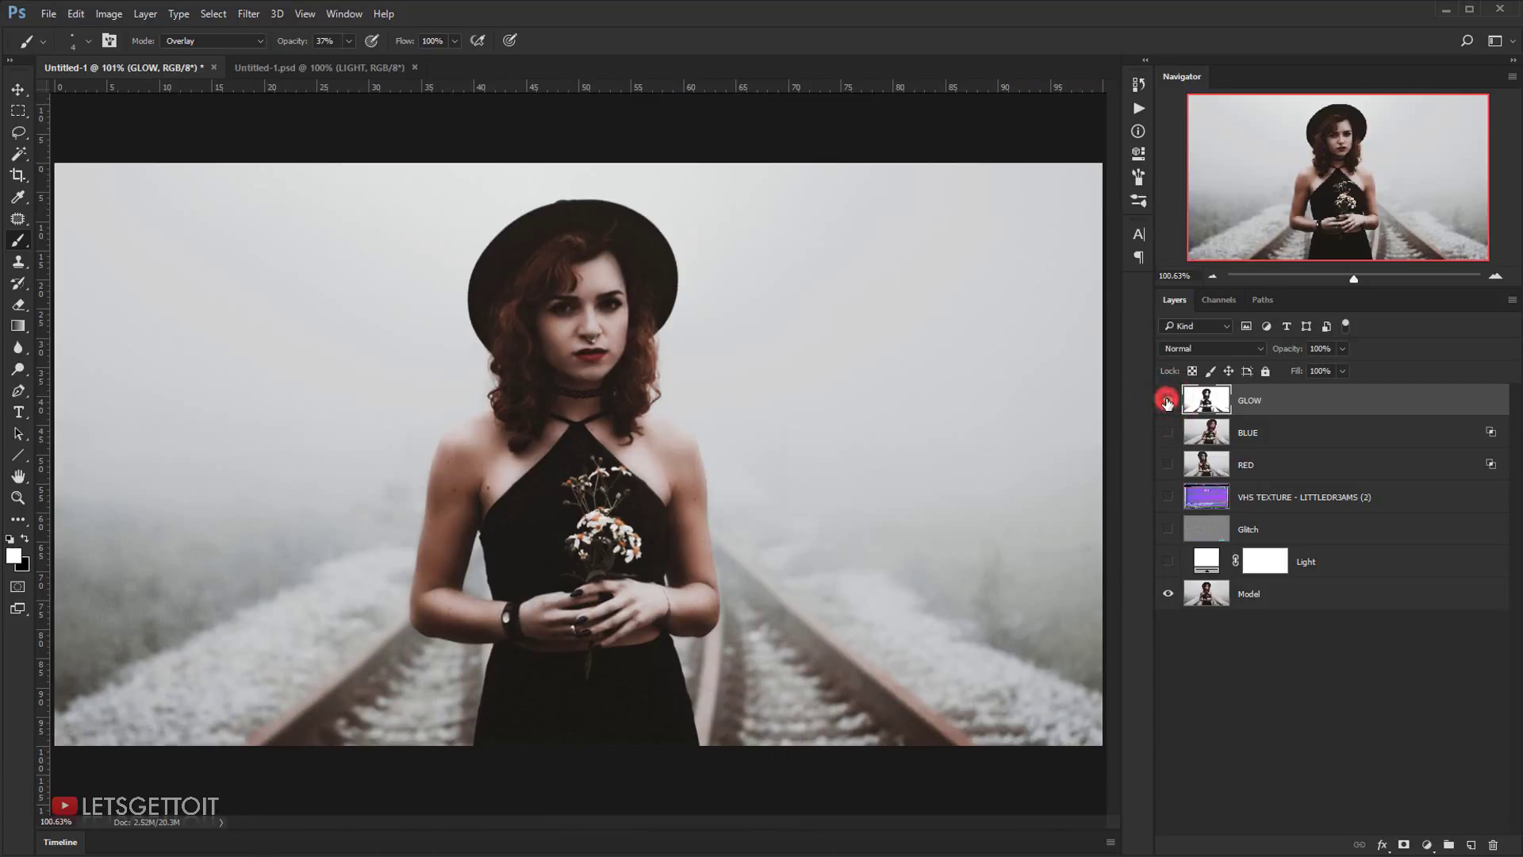
pyautogui.click(1169, 400)
pyautogui.click(1170, 401)
pyautogui.click(1170, 401)
pyautogui.click(1170, 401)
pyautogui.click(1170, 402)
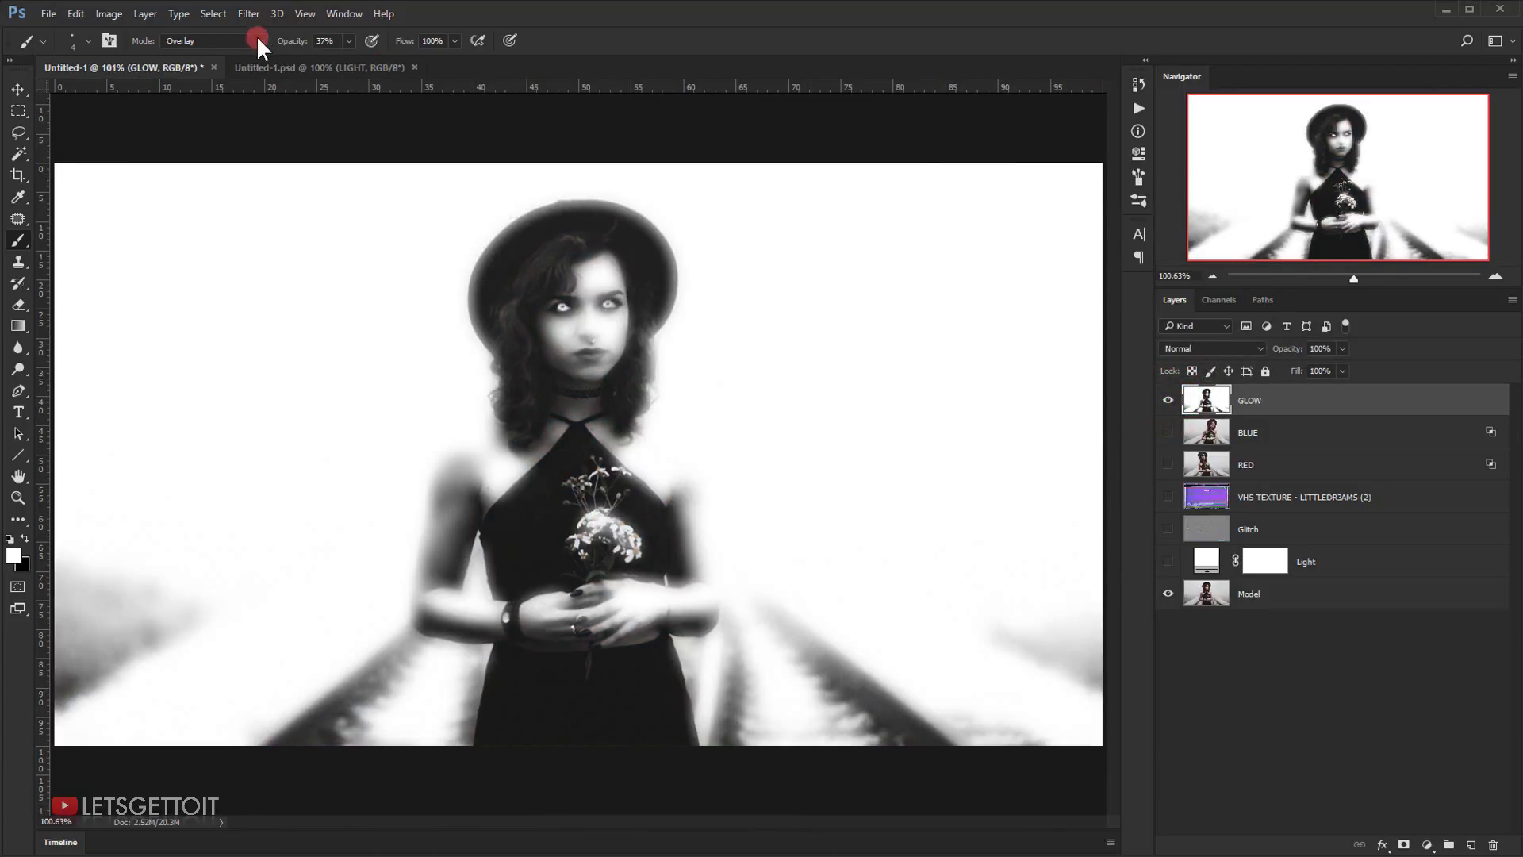
# - Return the brush's blending mode to Normal and hide the GLOW layer
pyautogui.click(220, 41)
pyautogui.click(233, 50)
pyautogui.click(1167, 403)
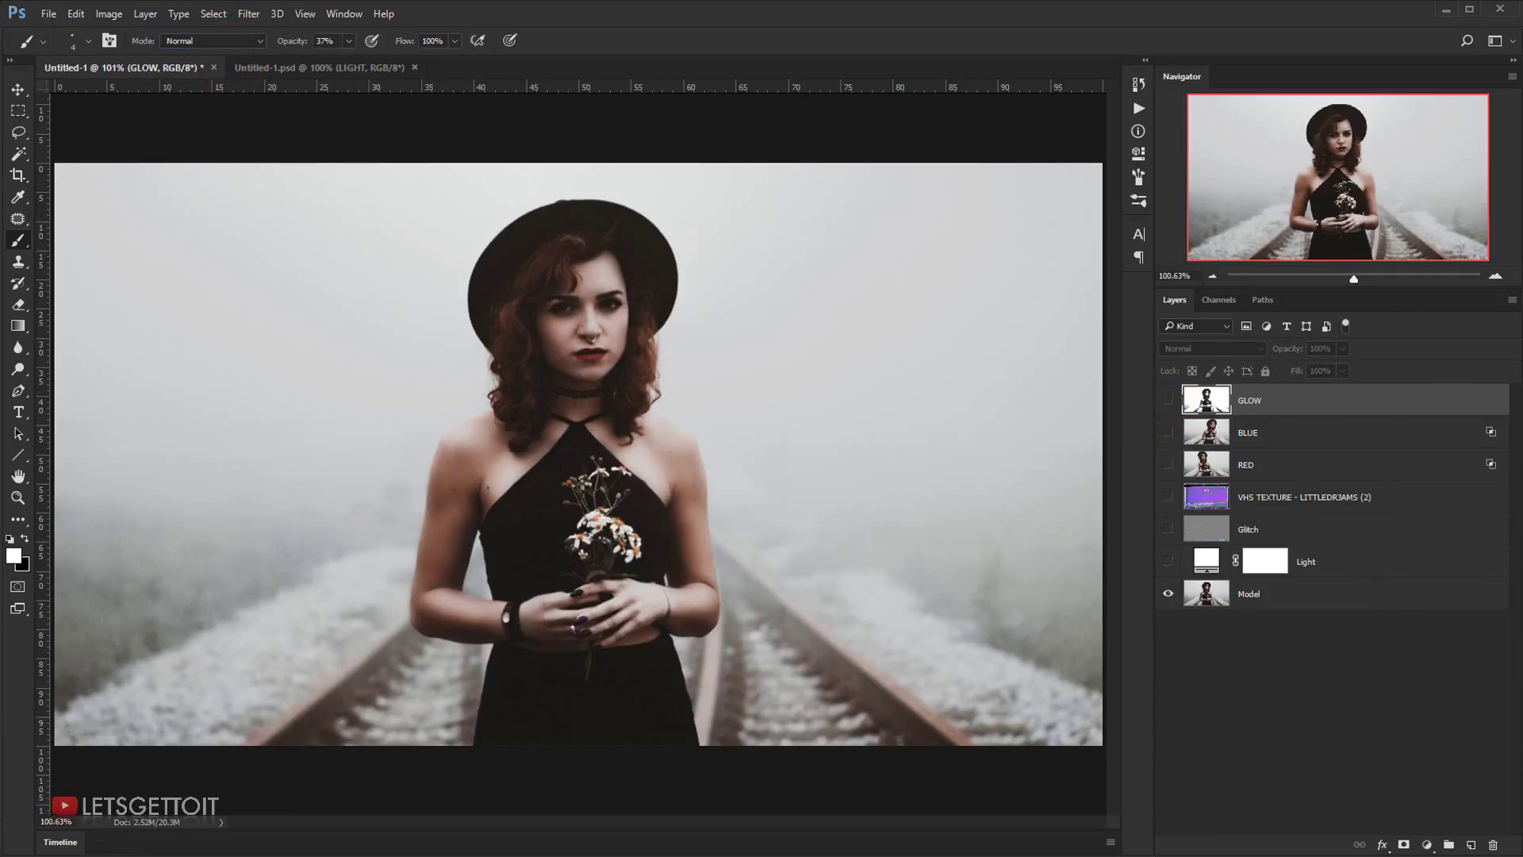
# - Place the skull PNG from the tut folder into the document as the topmost layer, keeping its default size
pyautogui.hotkey('alt', 'Tab')
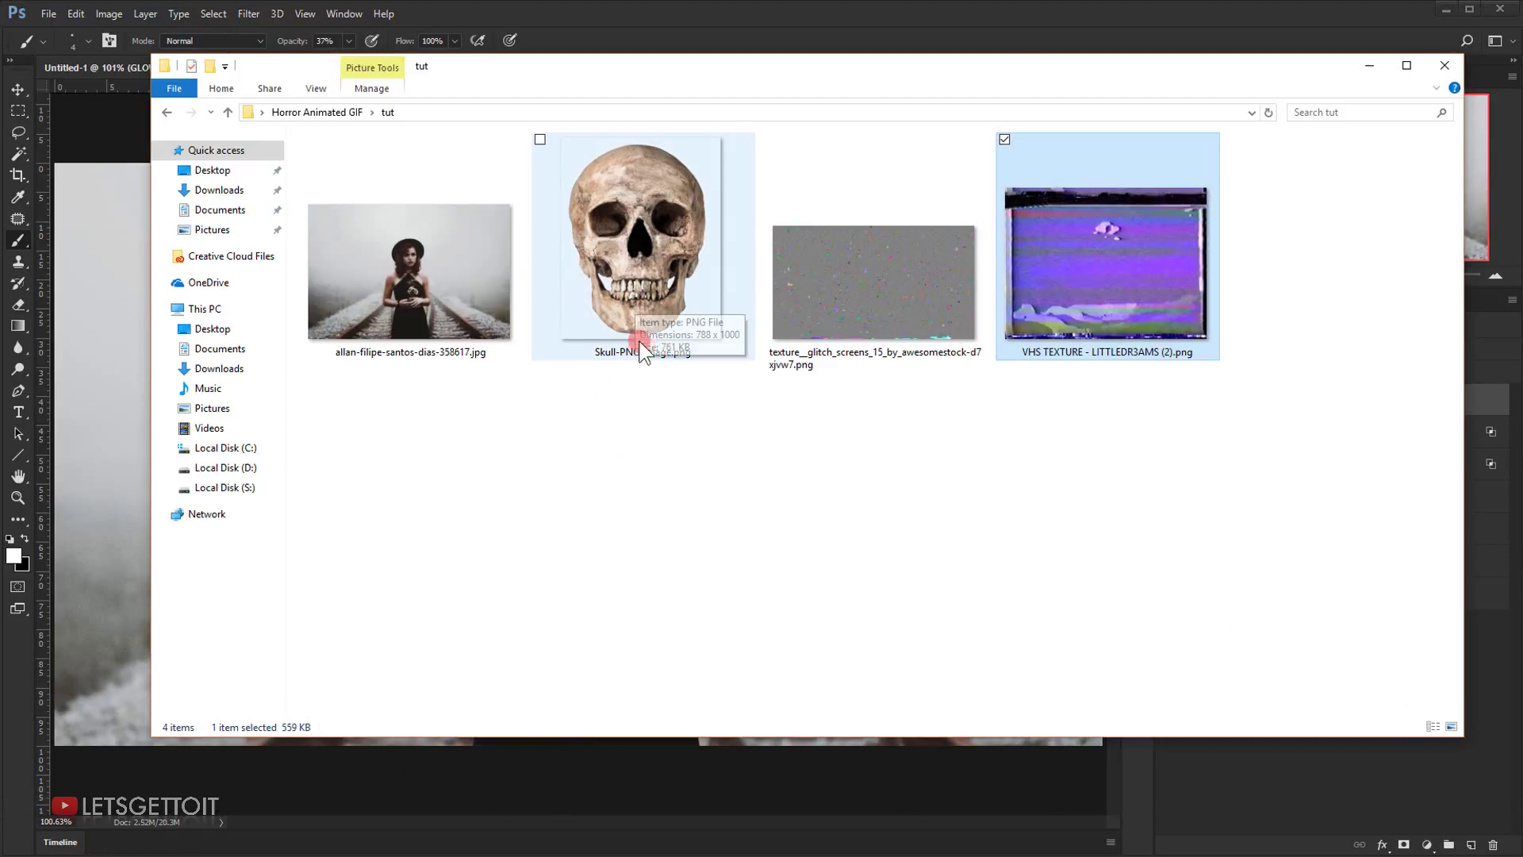
pyautogui.moveTo(646, 241); pyautogui.dragTo(127, 449)
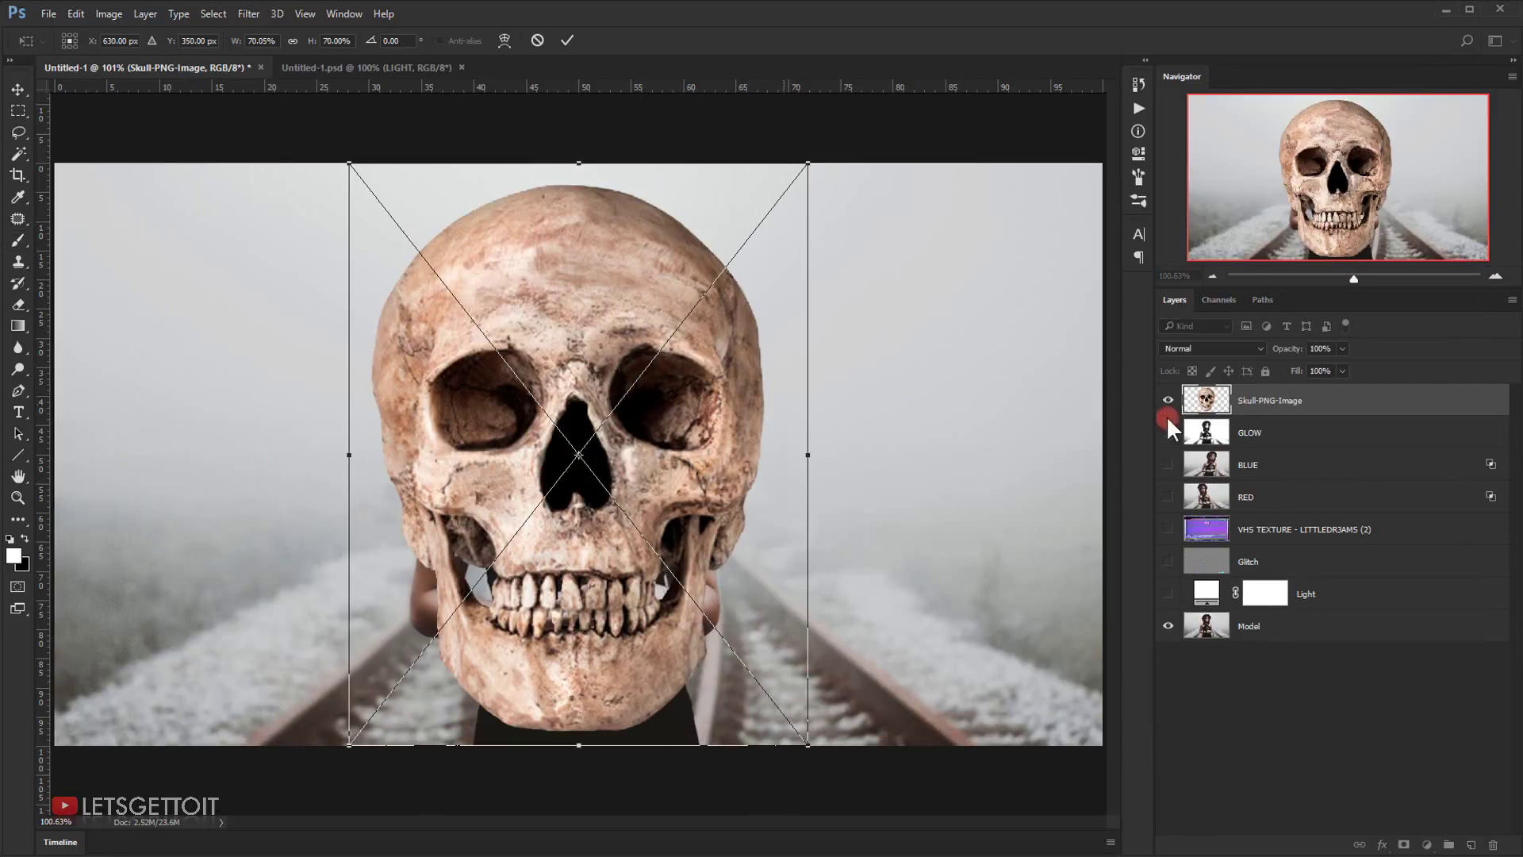
pyautogui.click(568, 38)
pyautogui.press('b')
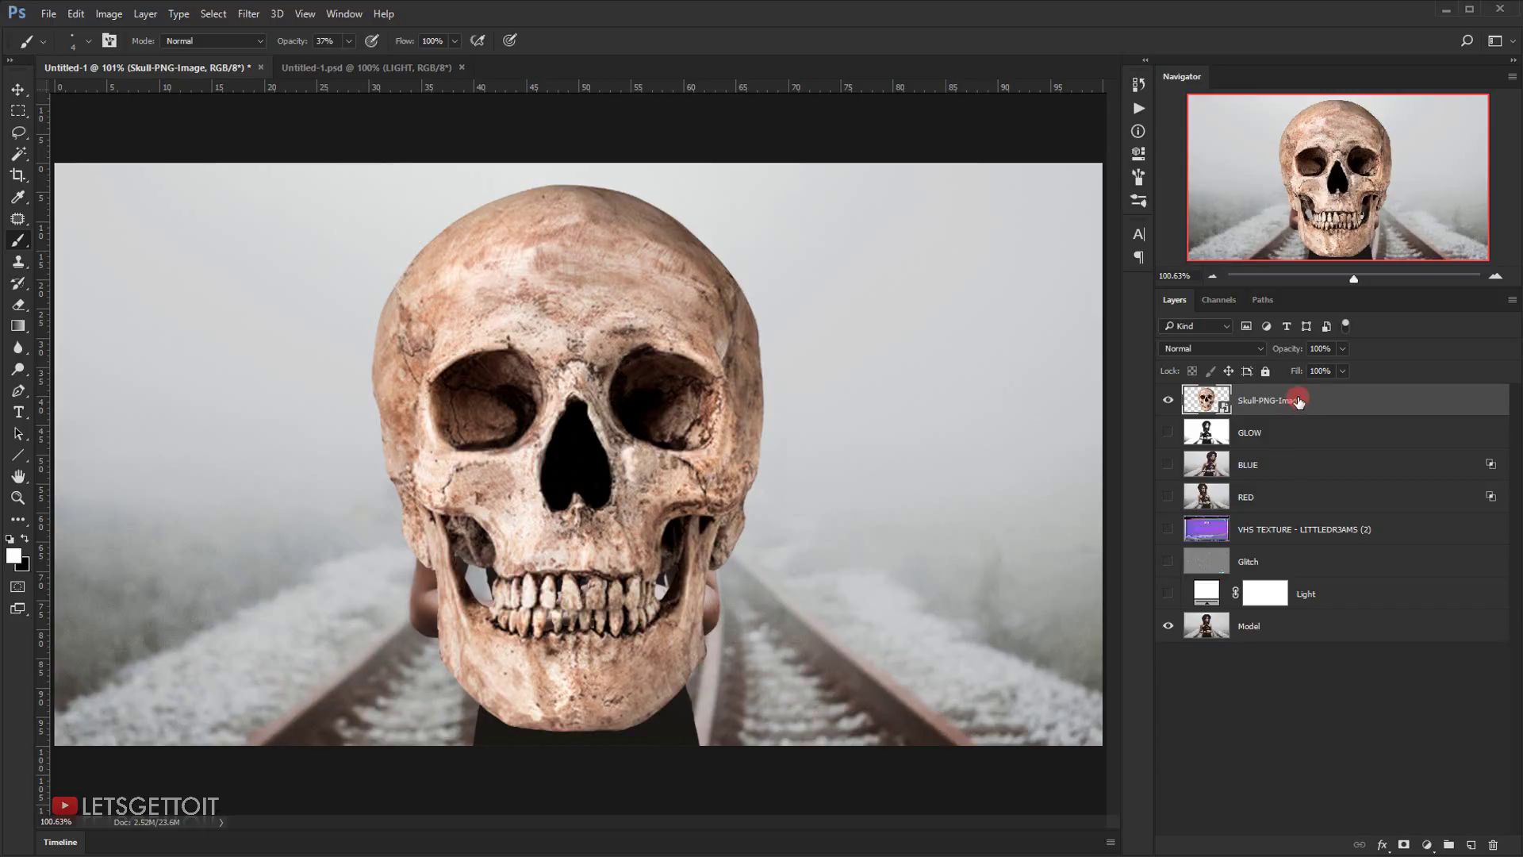
# - Rasterize the placed skull layer and rename it Skull
pyautogui.rightClick(1267, 401)
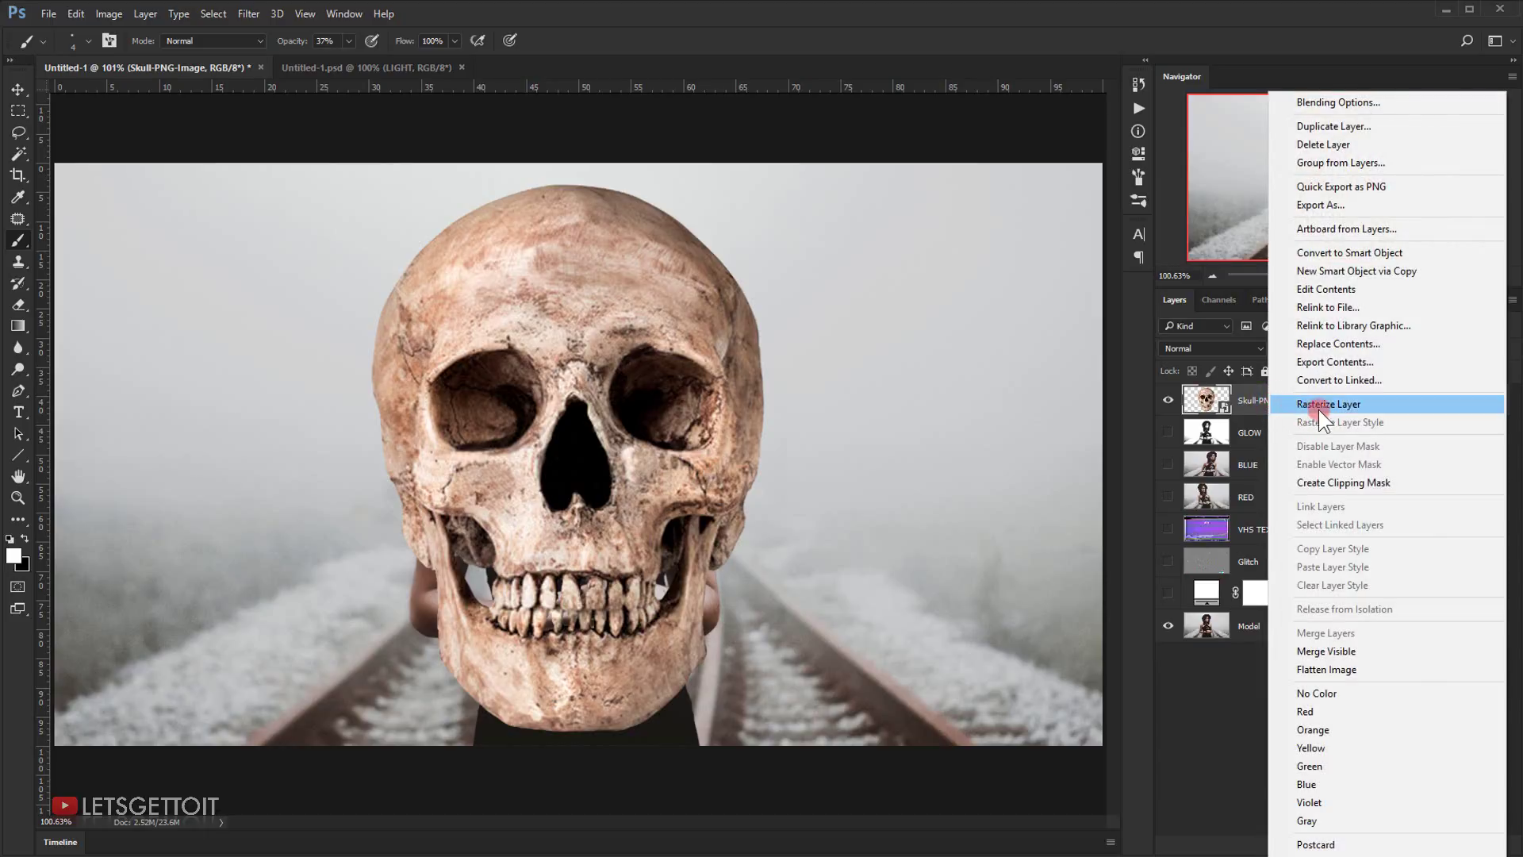
pyautogui.click(1372, 404)
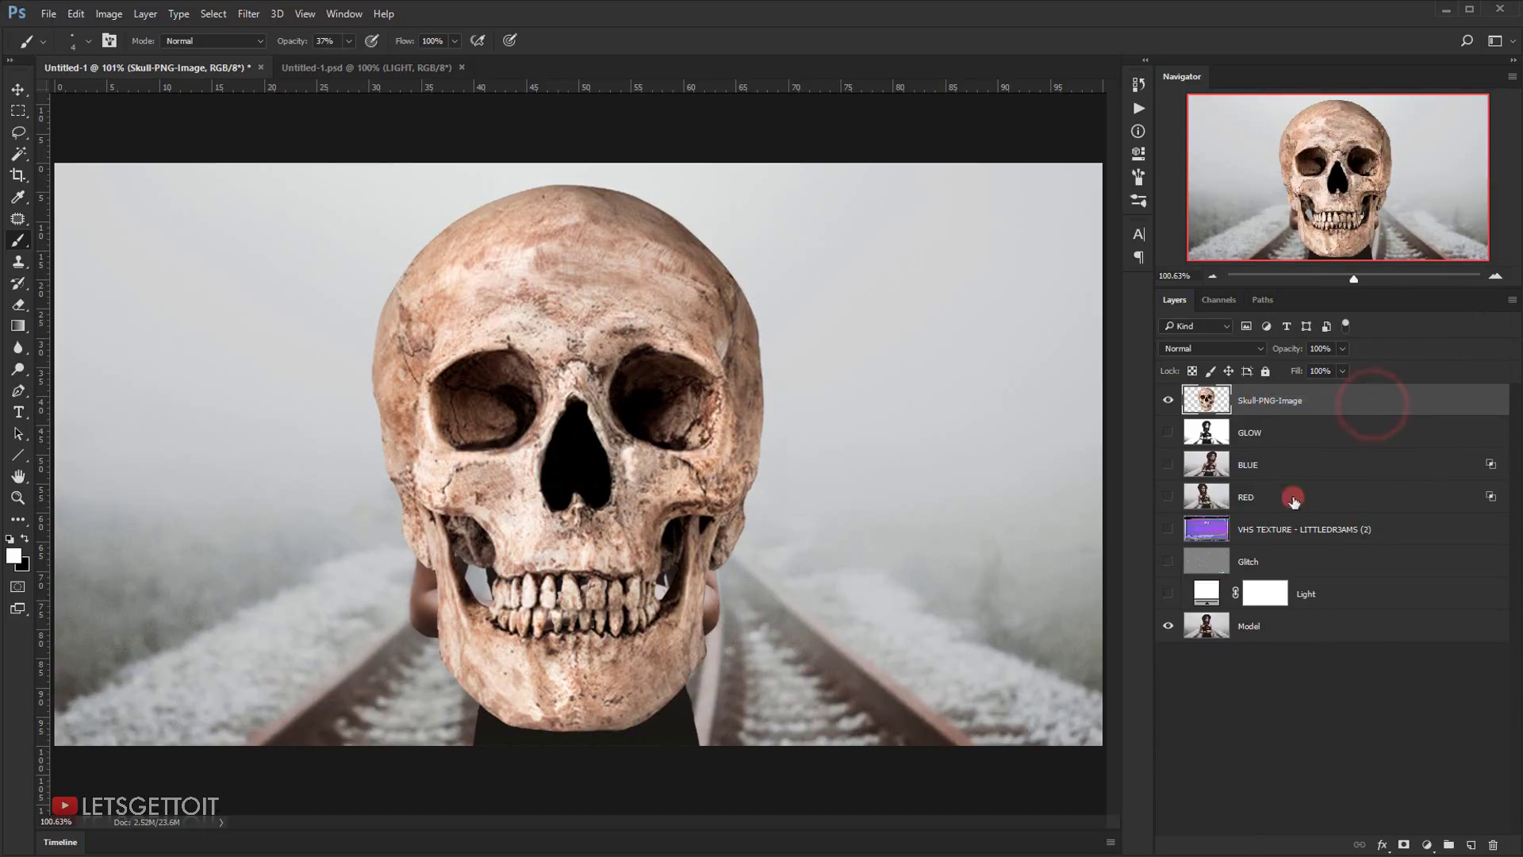
pyautogui.doubleClick(1280, 401)
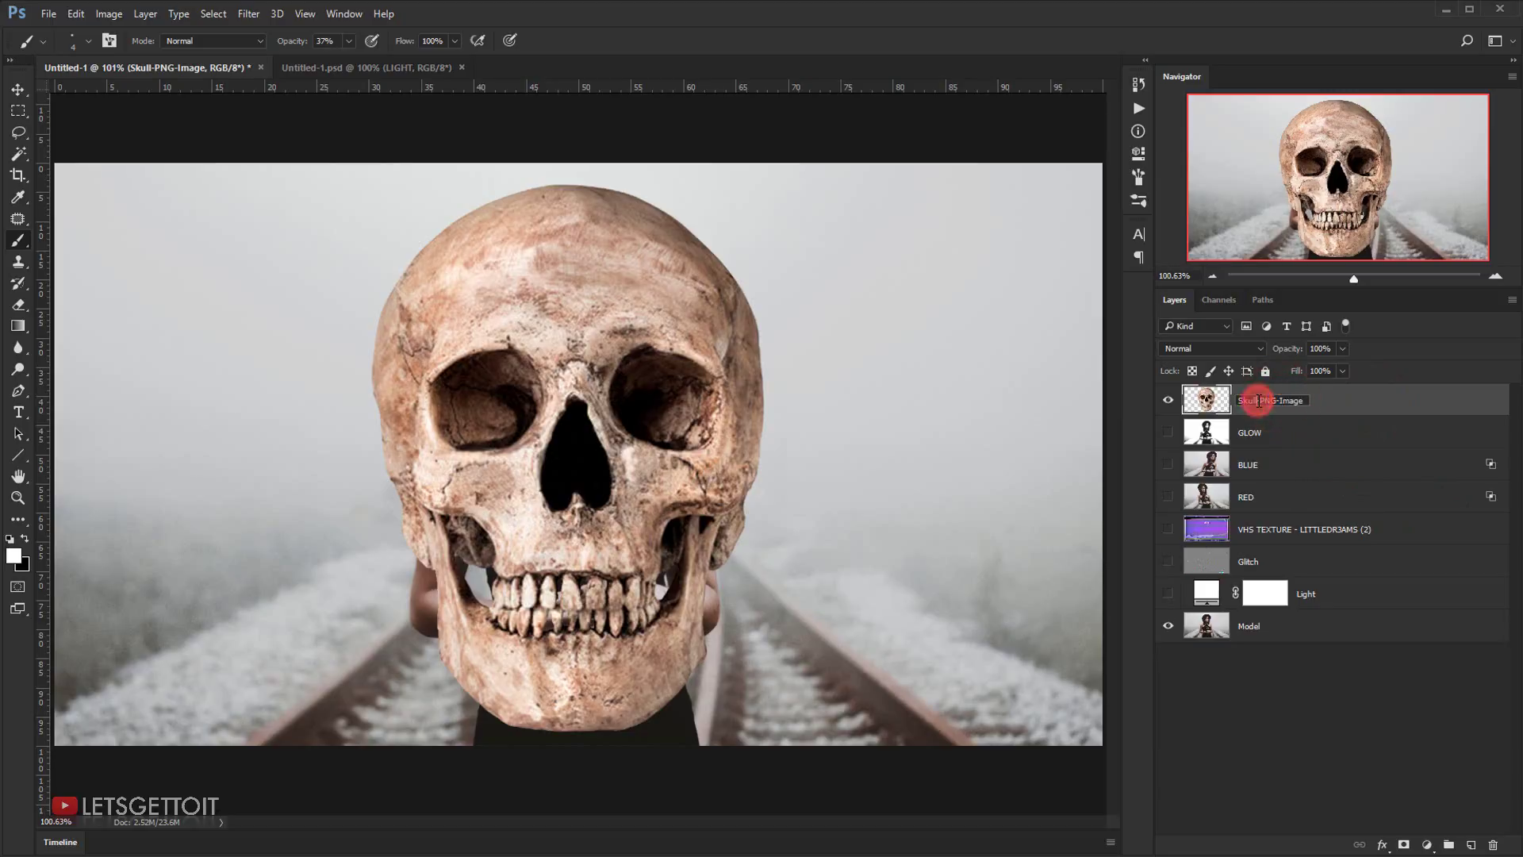
pyautogui.moveTo(1259, 401); pyautogui.dragTo(1484, 434)
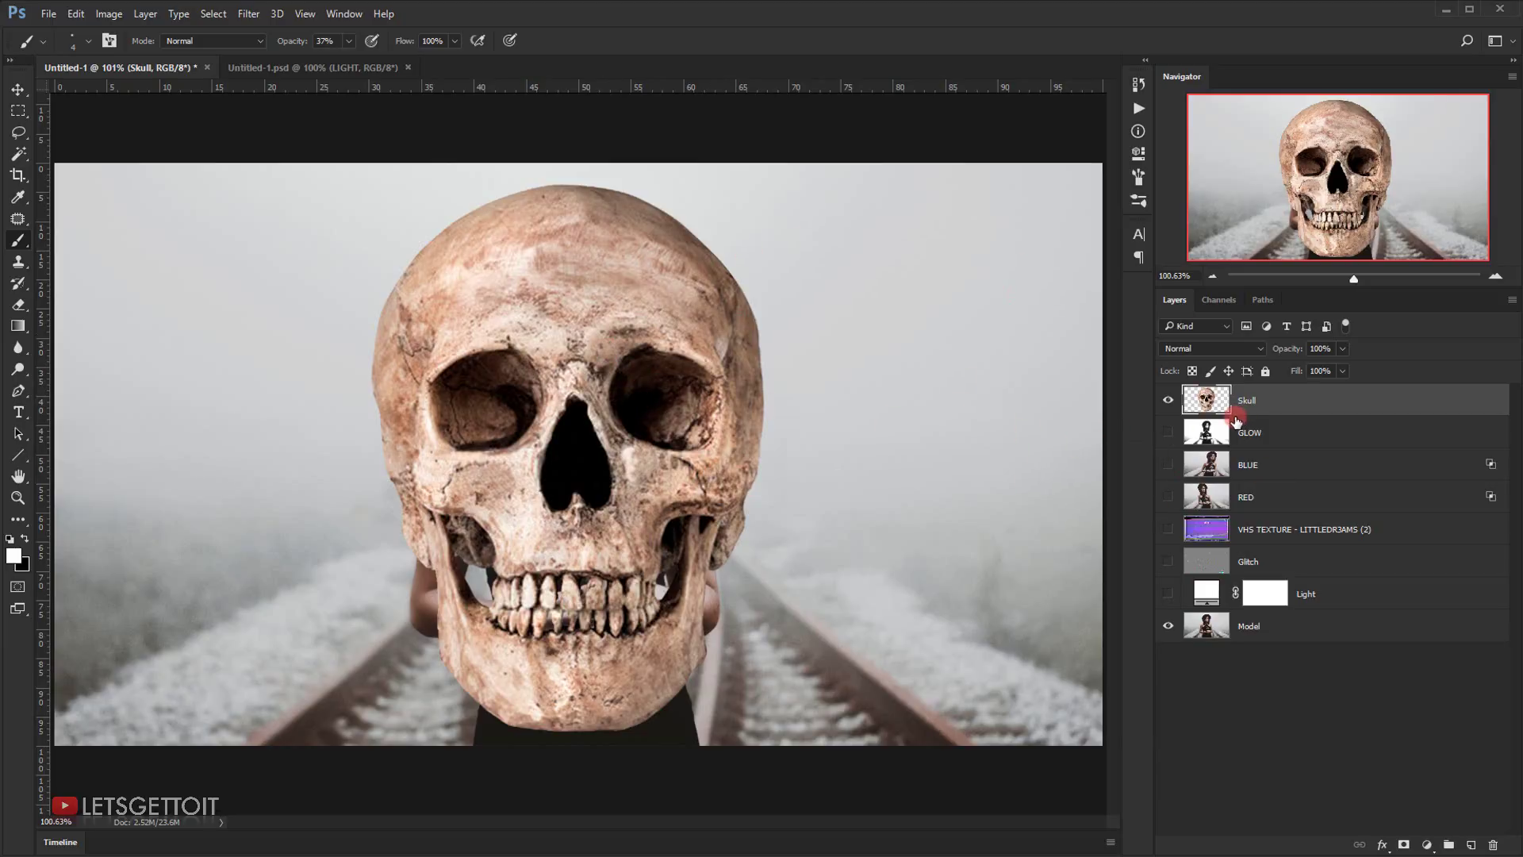
# - Free-transform the Skull layer down to about 30% and move it over the woman's face
pyautogui.hotkey('ctrl', 't')
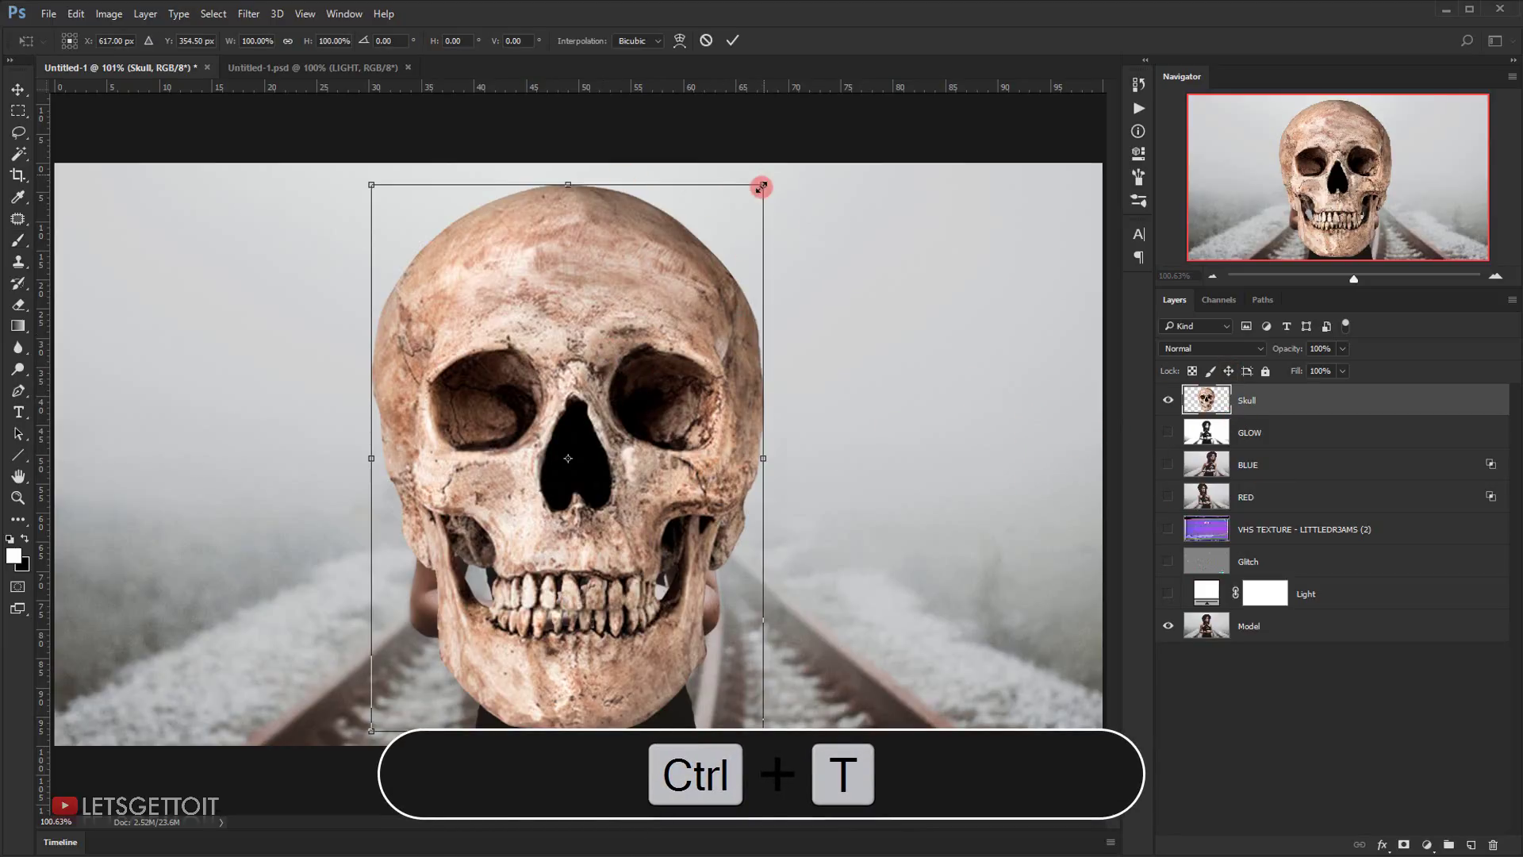
pyautogui.moveTo(762, 183); pyautogui.dragTo(626, 376)
pyautogui.moveTo(579, 509); pyautogui.dragTo(602, 384)
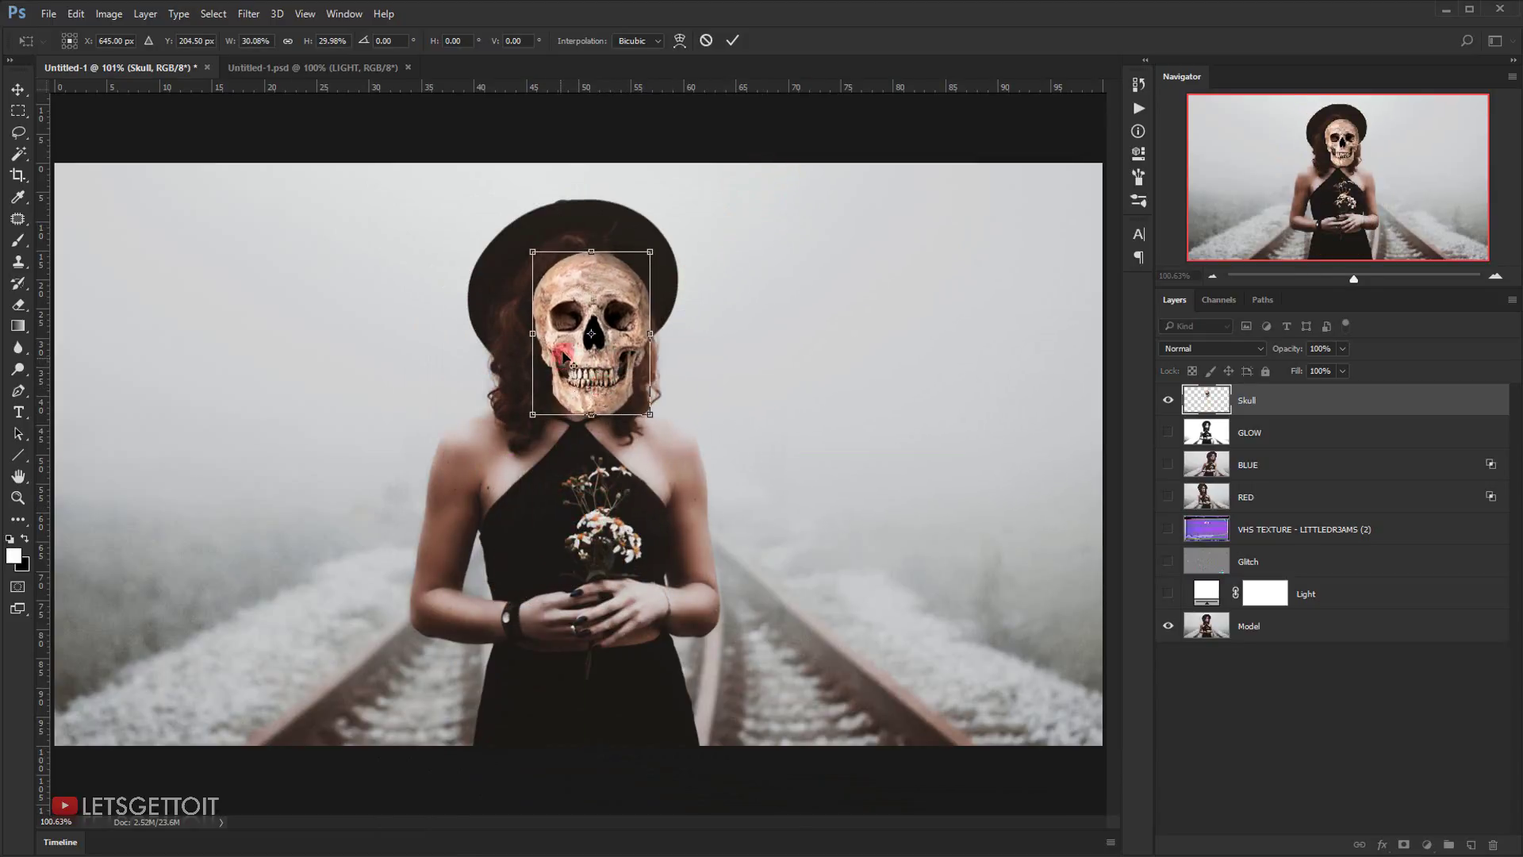
# - Lower the Skull layer's opacity to 29%, then shrink the skull to about 24% and align it with the face
pyautogui.scroll(3, 563, 348)
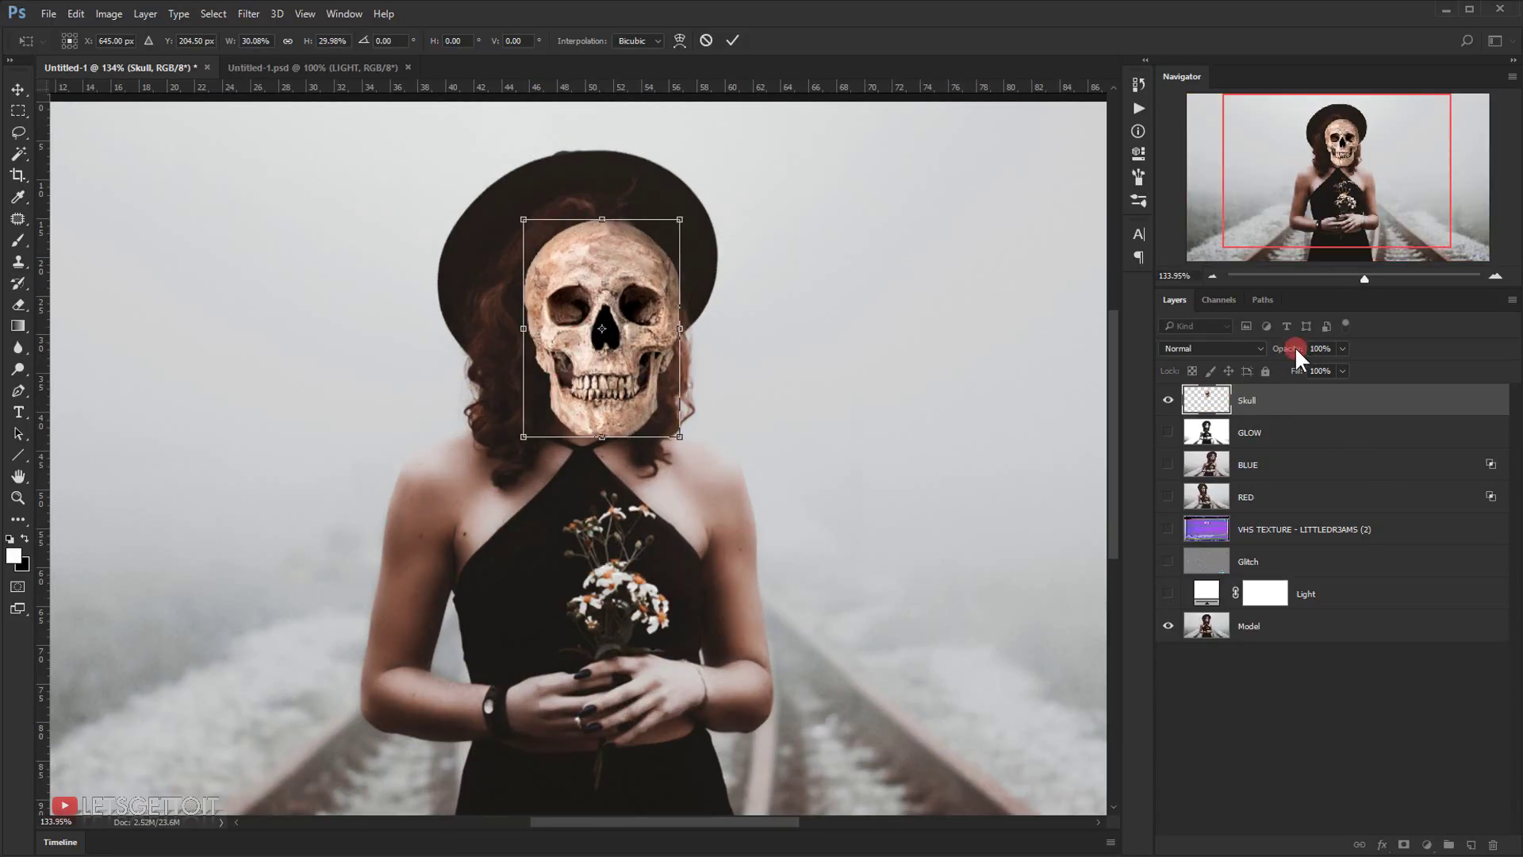
pyautogui.moveTo(1294, 349); pyautogui.dragTo(1233, 357)
pyautogui.moveTo(641, 371); pyautogui.dragTo(625, 350)
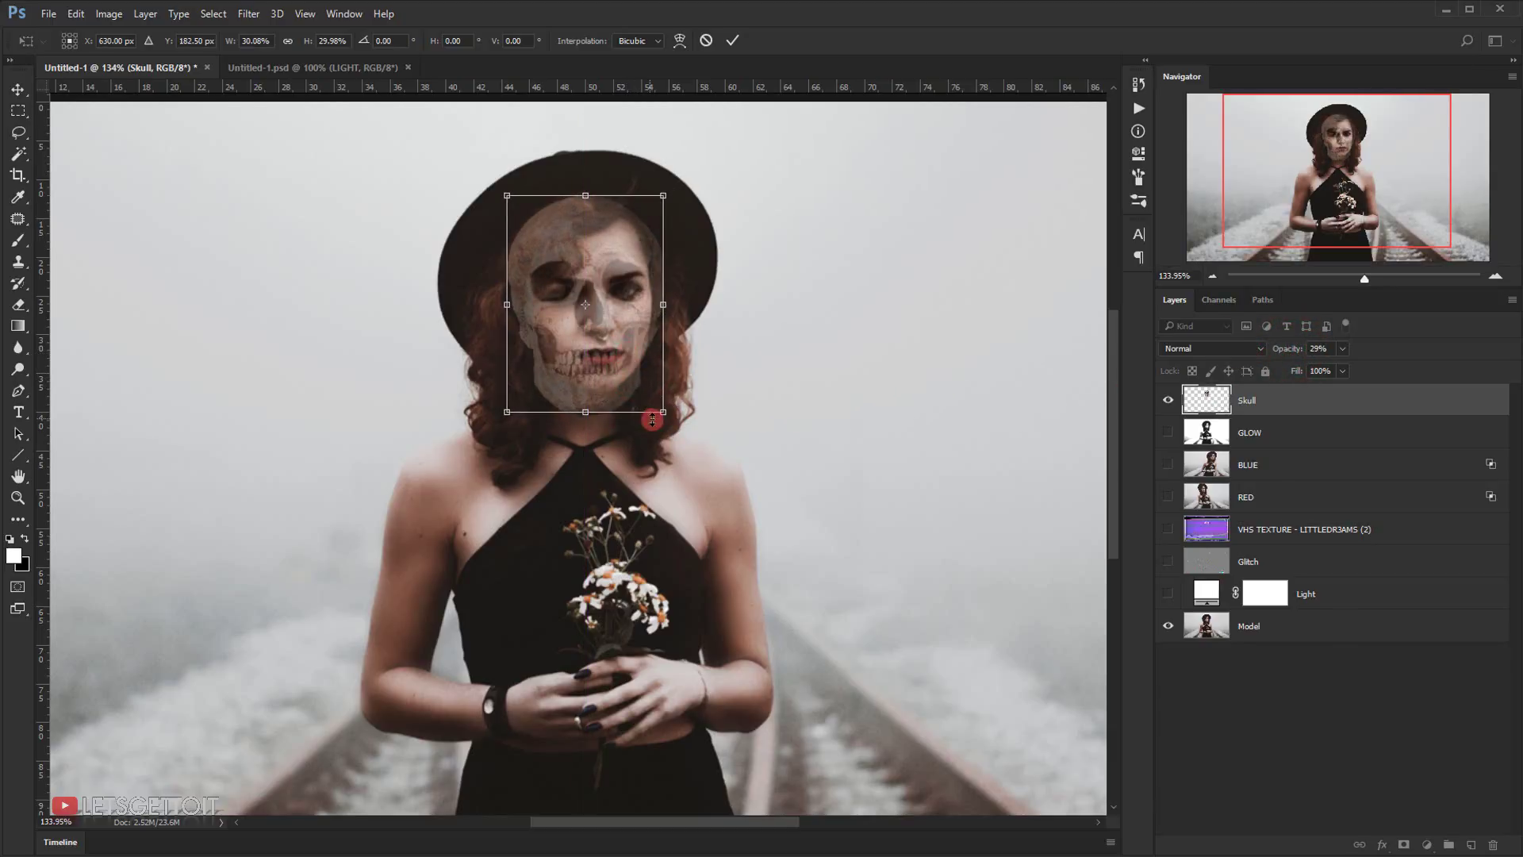
pyautogui.moveTo(652, 421); pyautogui.dragTo(633, 367)
pyautogui.scroll(4, 564, 330)
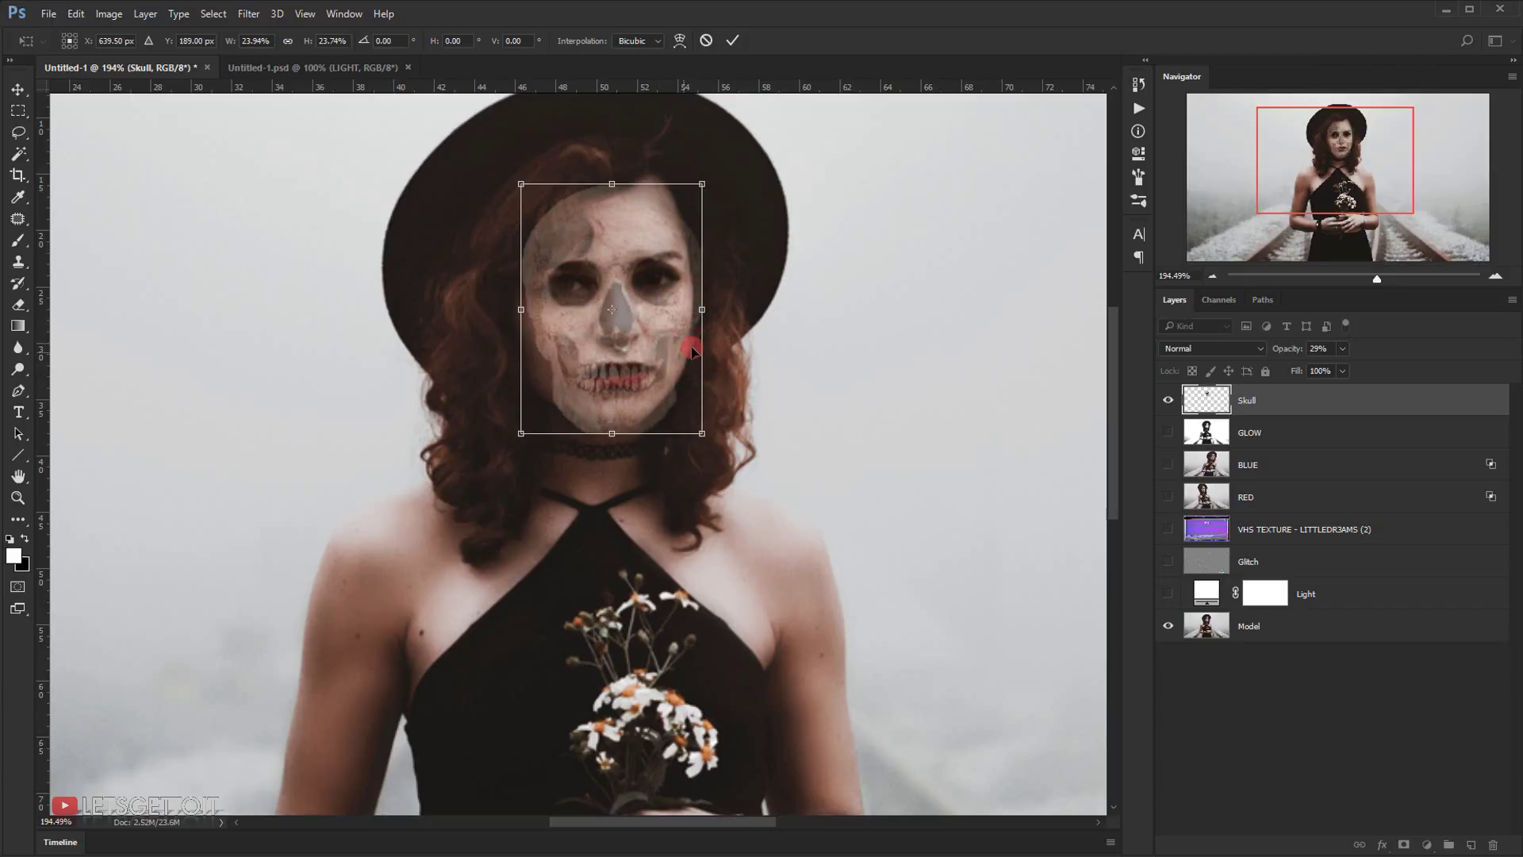
# - Warp the lower part of the skull so its jaw and teeth fit the woman's chin and mouth
pyautogui.rightClick(654, 287)
pyautogui.click(714, 413)
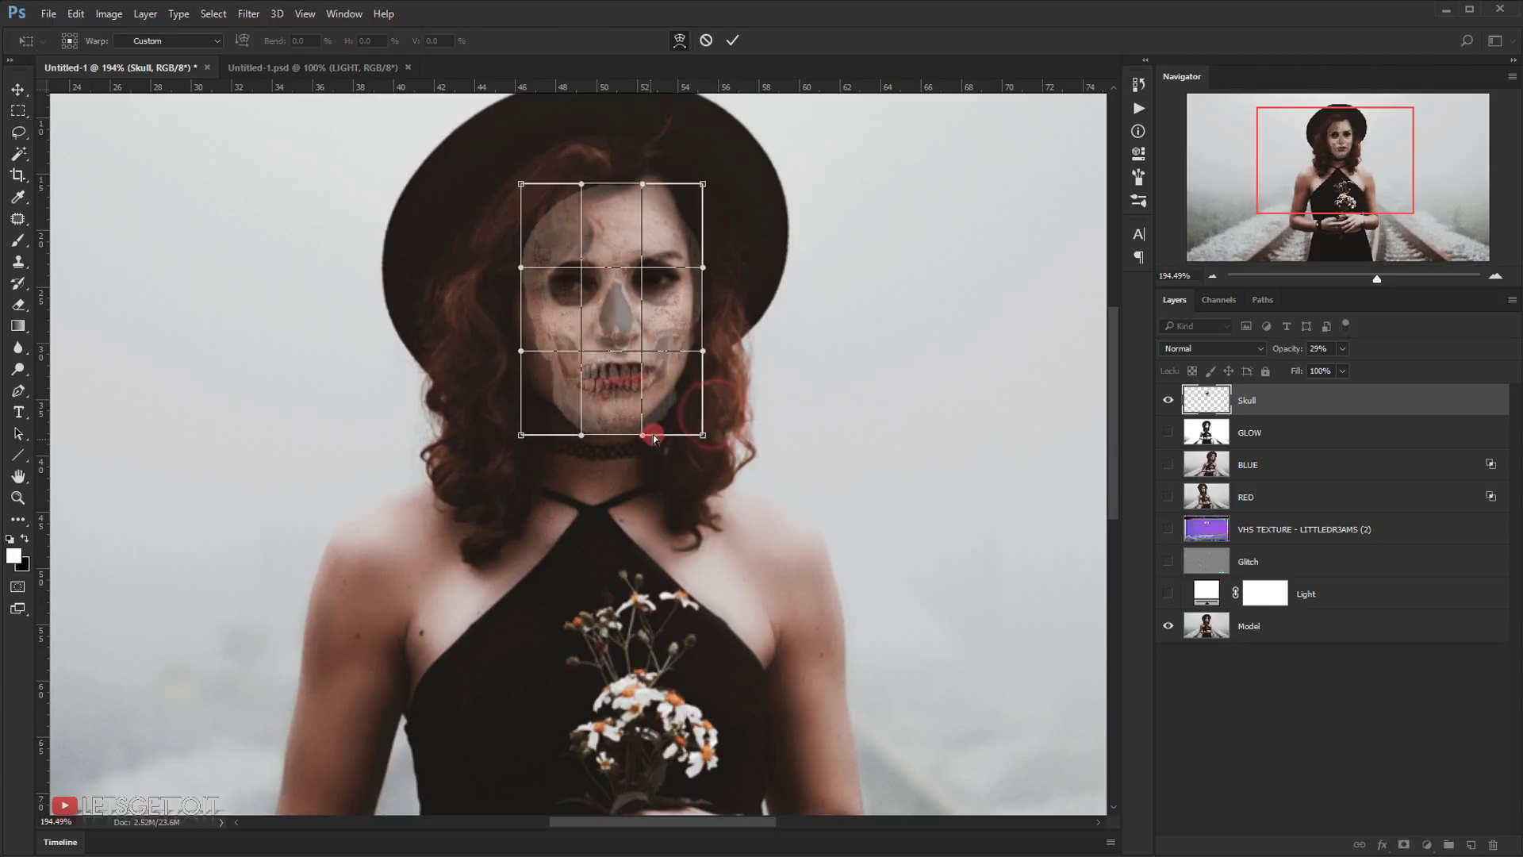
pyautogui.moveTo(656, 433); pyautogui.dragTo(528, 379)
pyautogui.moveTo(621, 393); pyautogui.dragTo(627, 403)
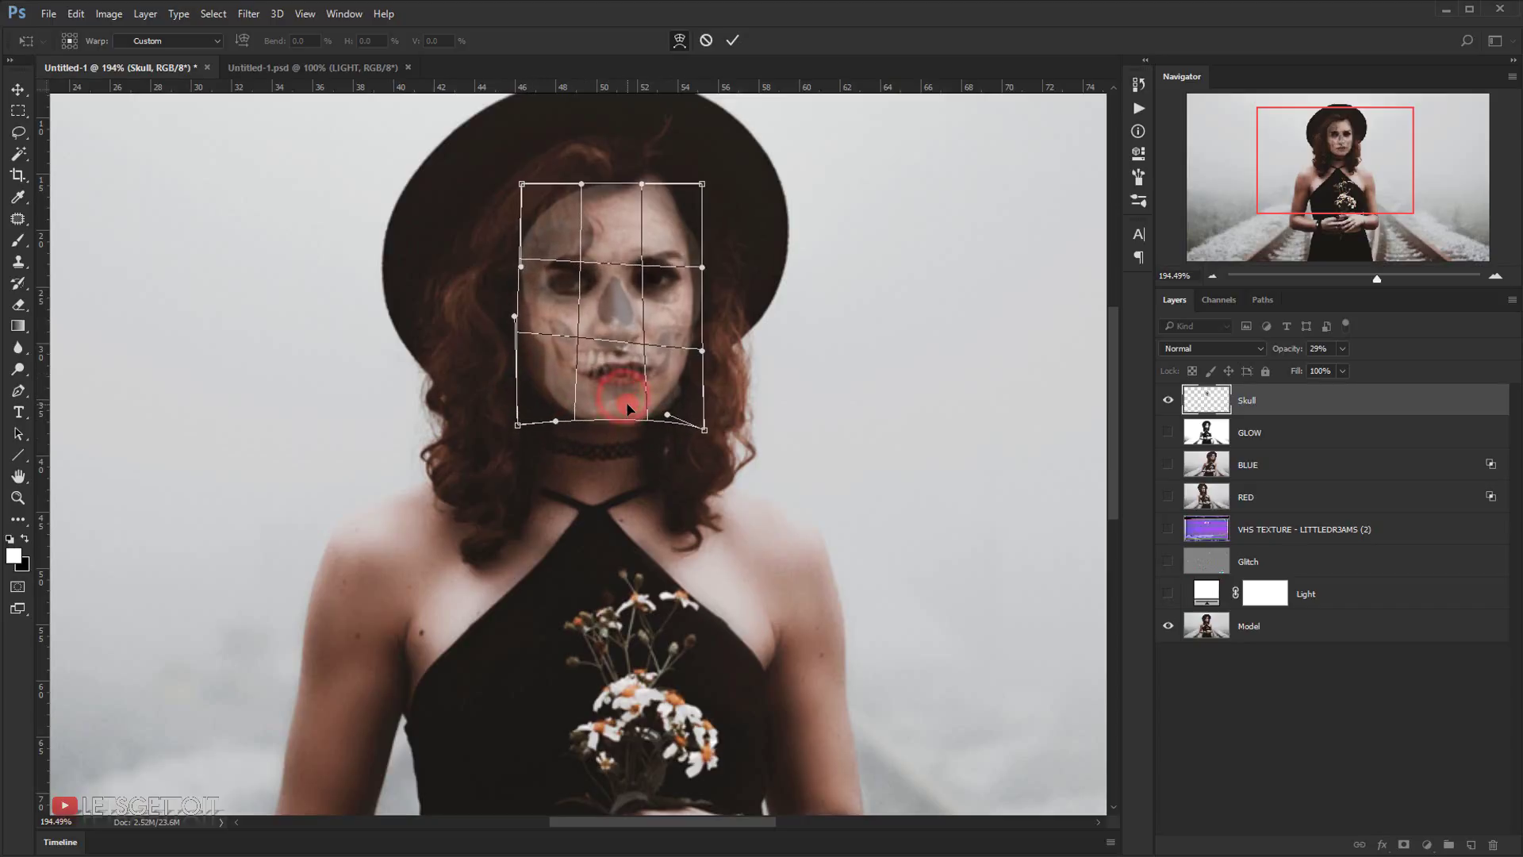
pyautogui.moveTo(606, 340); pyautogui.dragTo(610, 360)
pyautogui.moveTo(698, 390); pyautogui.dragTo(682, 381)
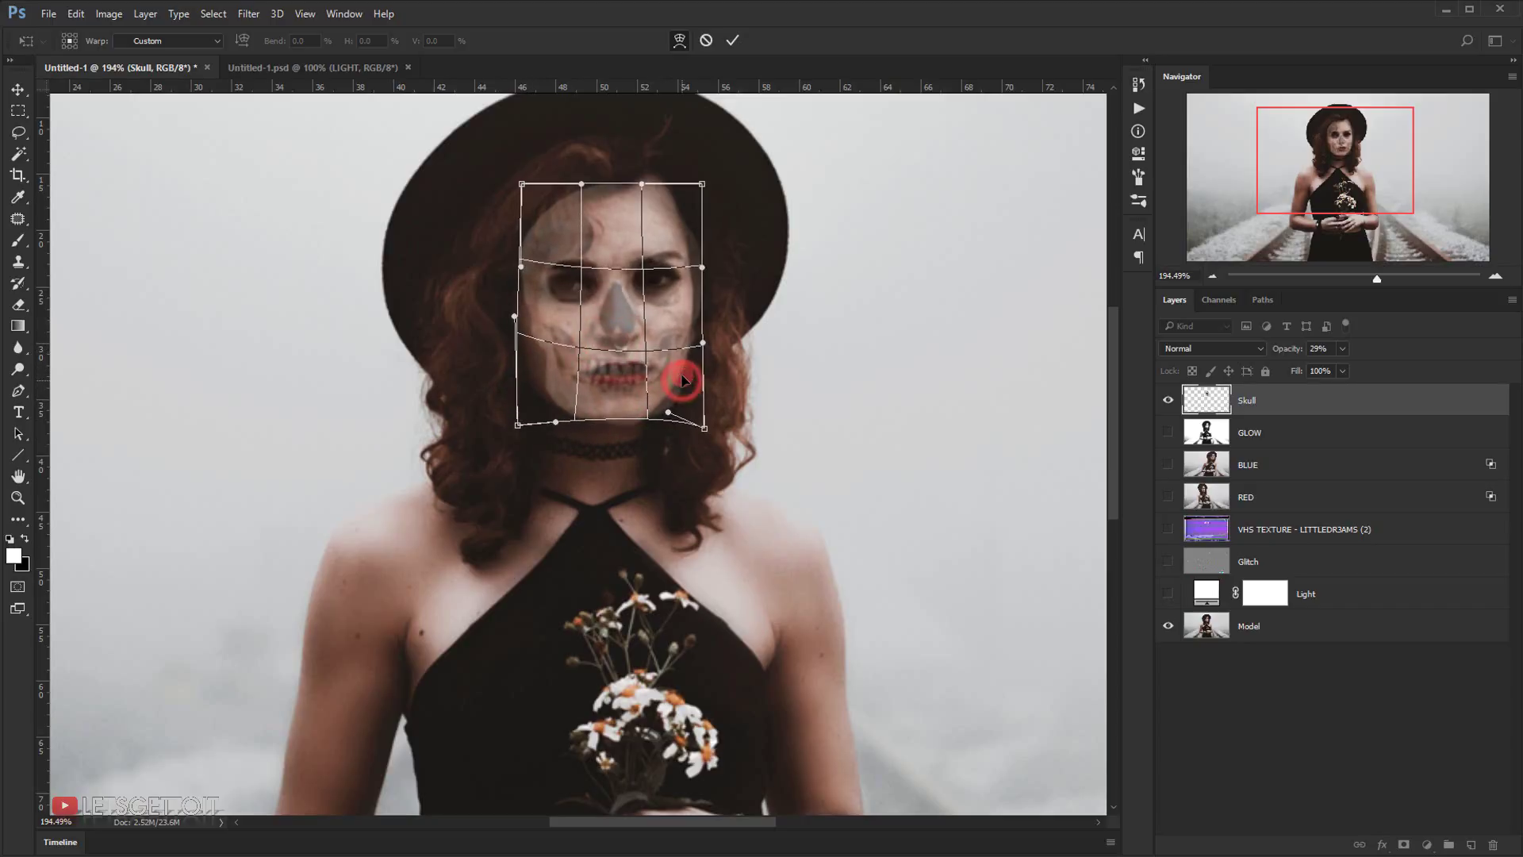
pyautogui.moveTo(623, 329); pyautogui.dragTo(623, 344)
pyautogui.moveTo(660, 397); pyautogui.dragTo(658, 376)
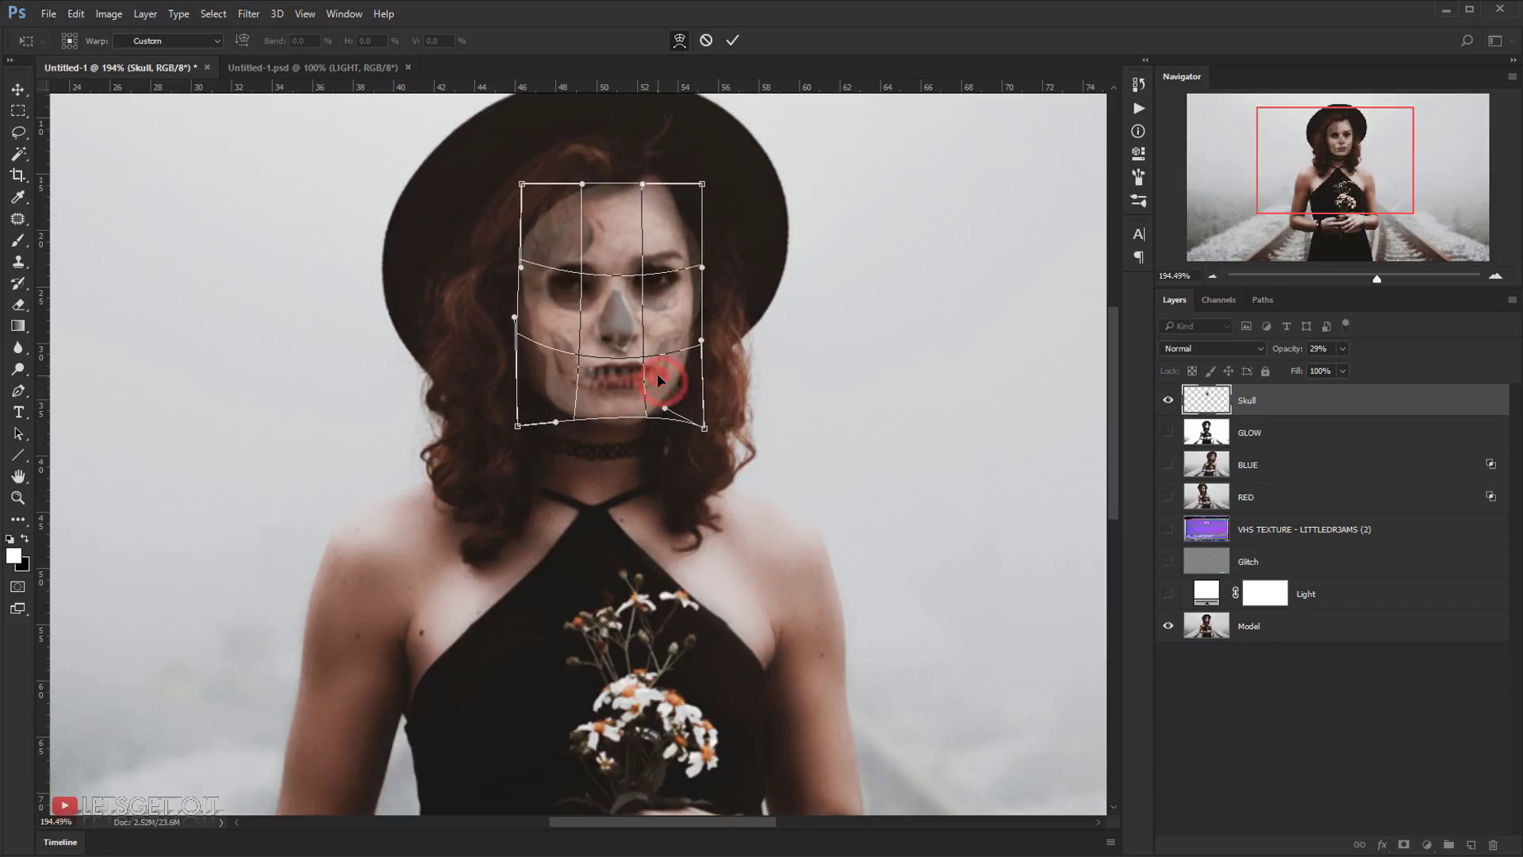
# - Adjust the warp around the skull's eye sockets and cheek to line them up with the woman's eyes
pyautogui.moveTo(665, 283); pyautogui.dragTo(665, 281)
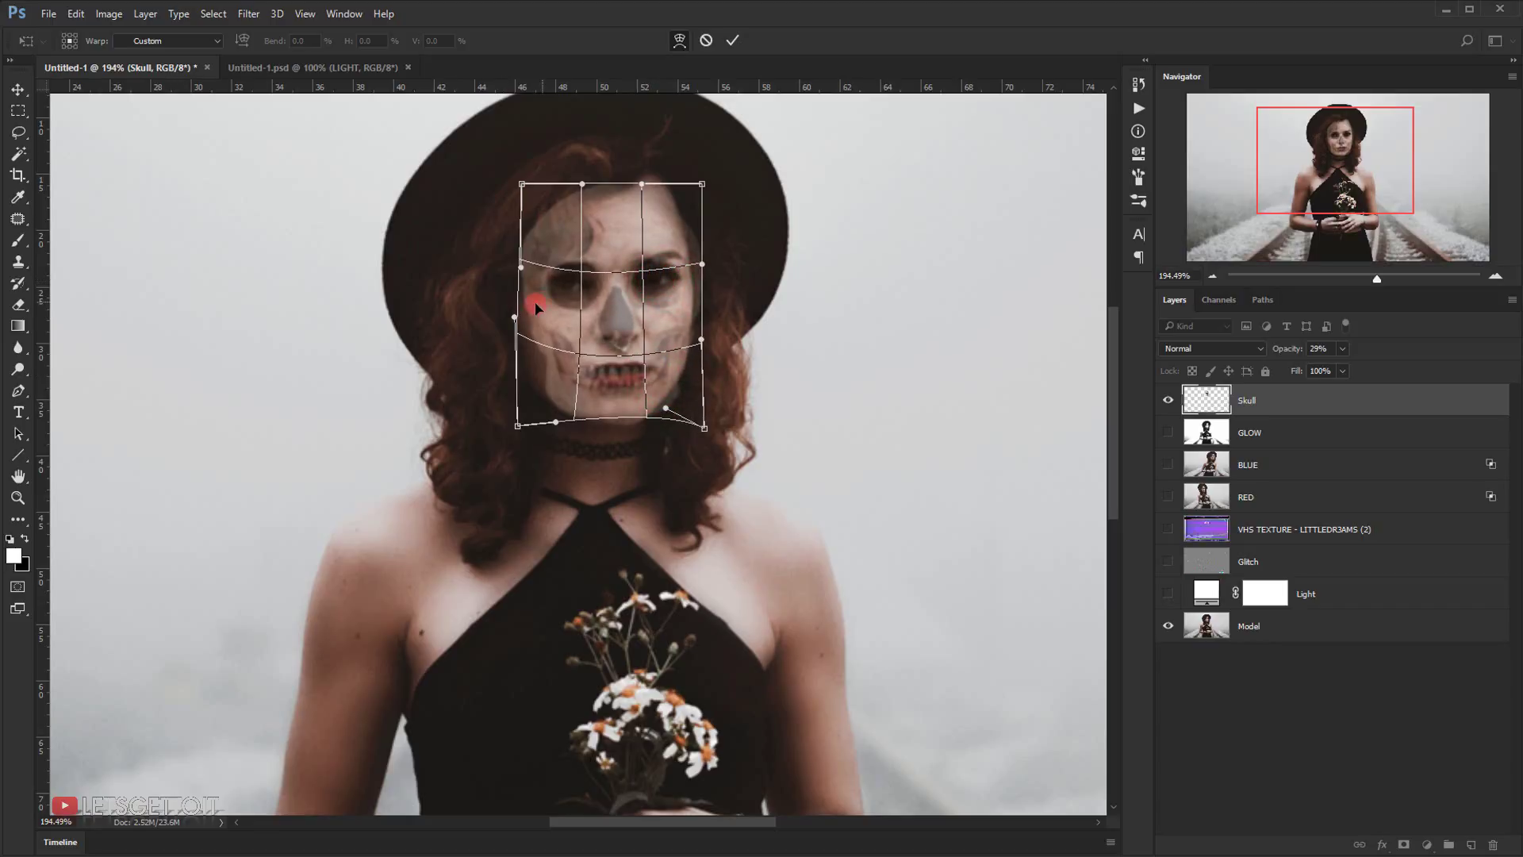
pyautogui.moveTo(536, 308); pyautogui.dragTo(536, 306)
pyautogui.moveTo(659, 297); pyautogui.dragTo(669, 290)
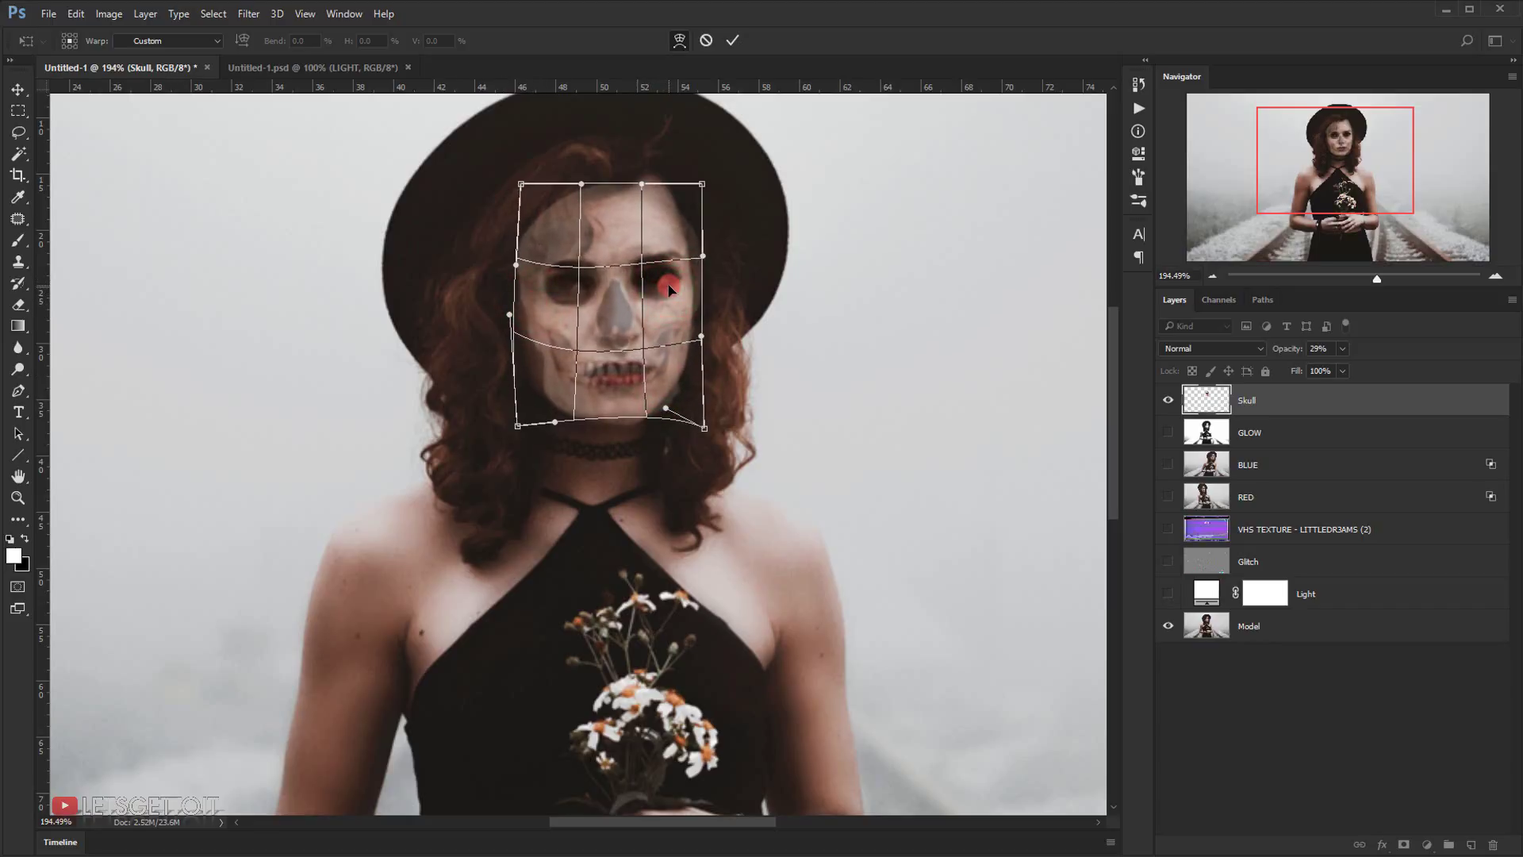
# - Refine the warp's lower corners, sides and interior so the skull's jaw, cheeks and nose fit the woman's face
pyautogui.moveTo(533, 405); pyautogui.dragTo(515, 385)
pyautogui.moveTo(602, 411); pyautogui.dragTo(603, 422)
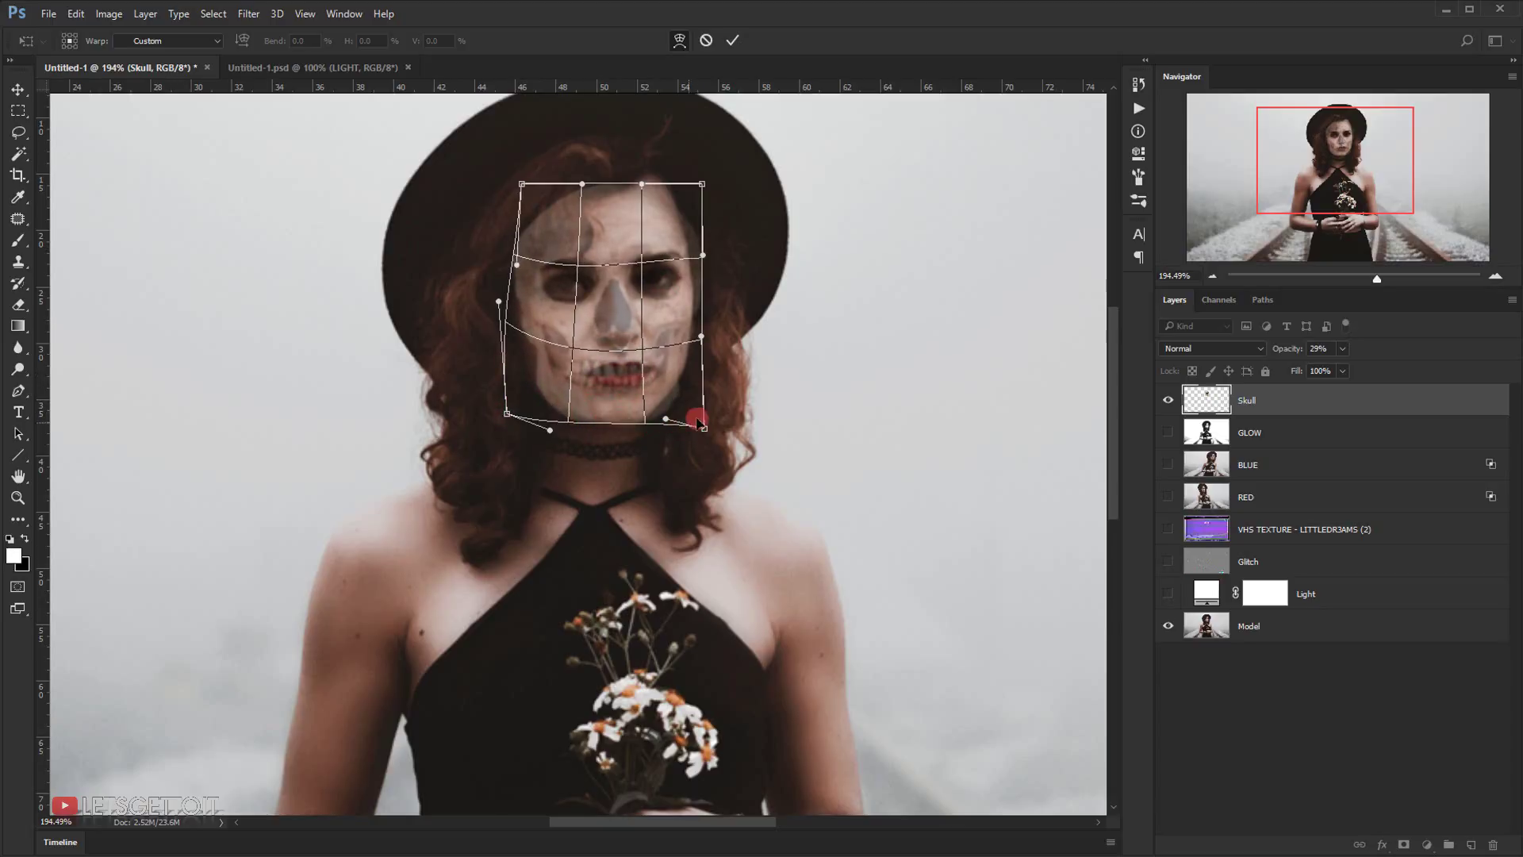
pyautogui.moveTo(691, 387); pyautogui.dragTo(703, 361)
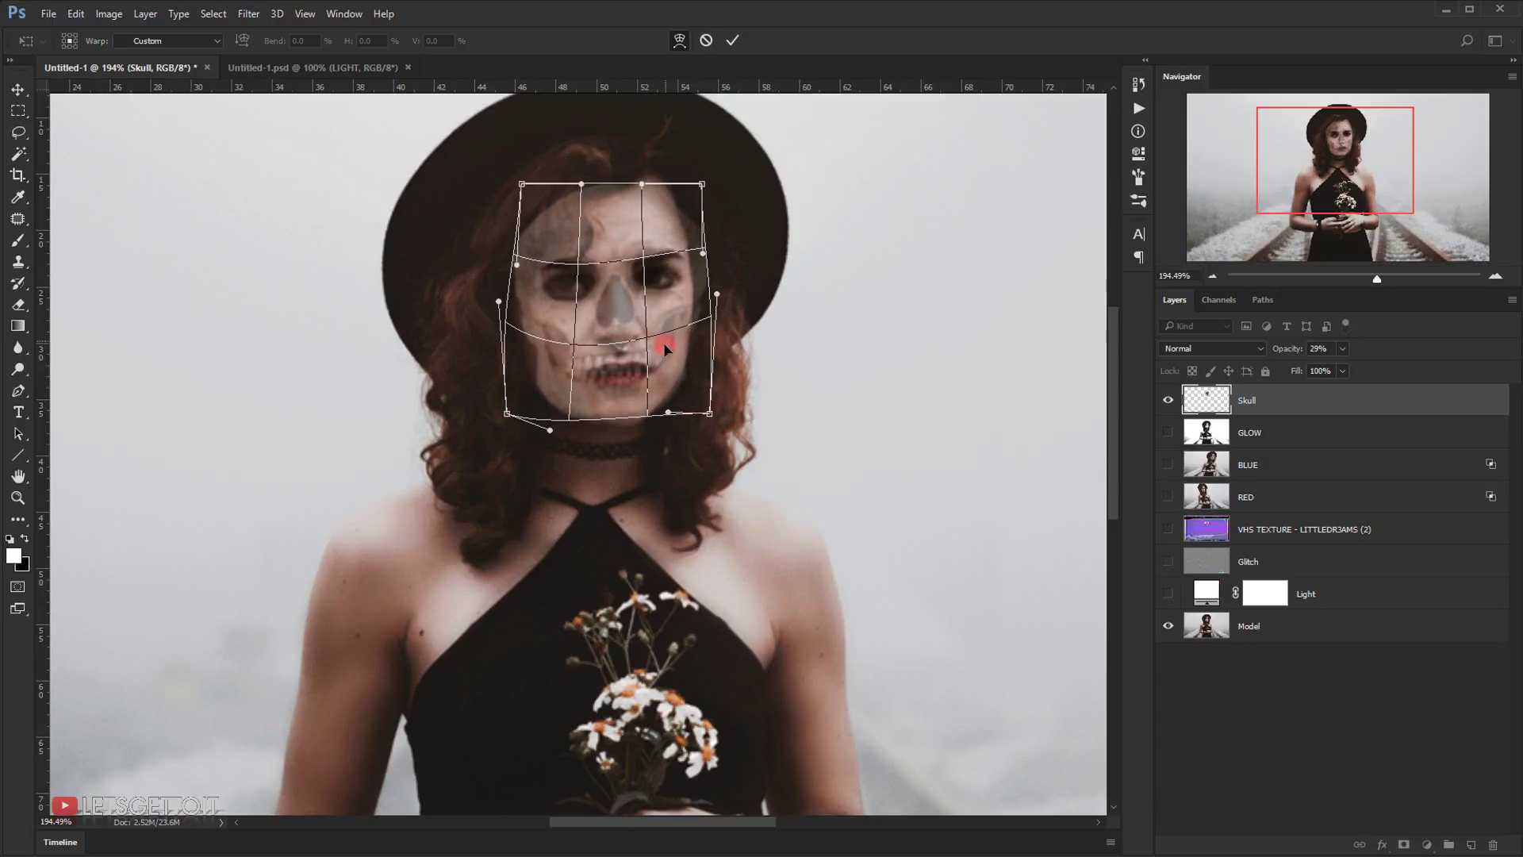
pyautogui.moveTo(582, 373); pyautogui.dragTo(529, 359)
pyautogui.moveTo(633, 351); pyautogui.dragTo(634, 364)
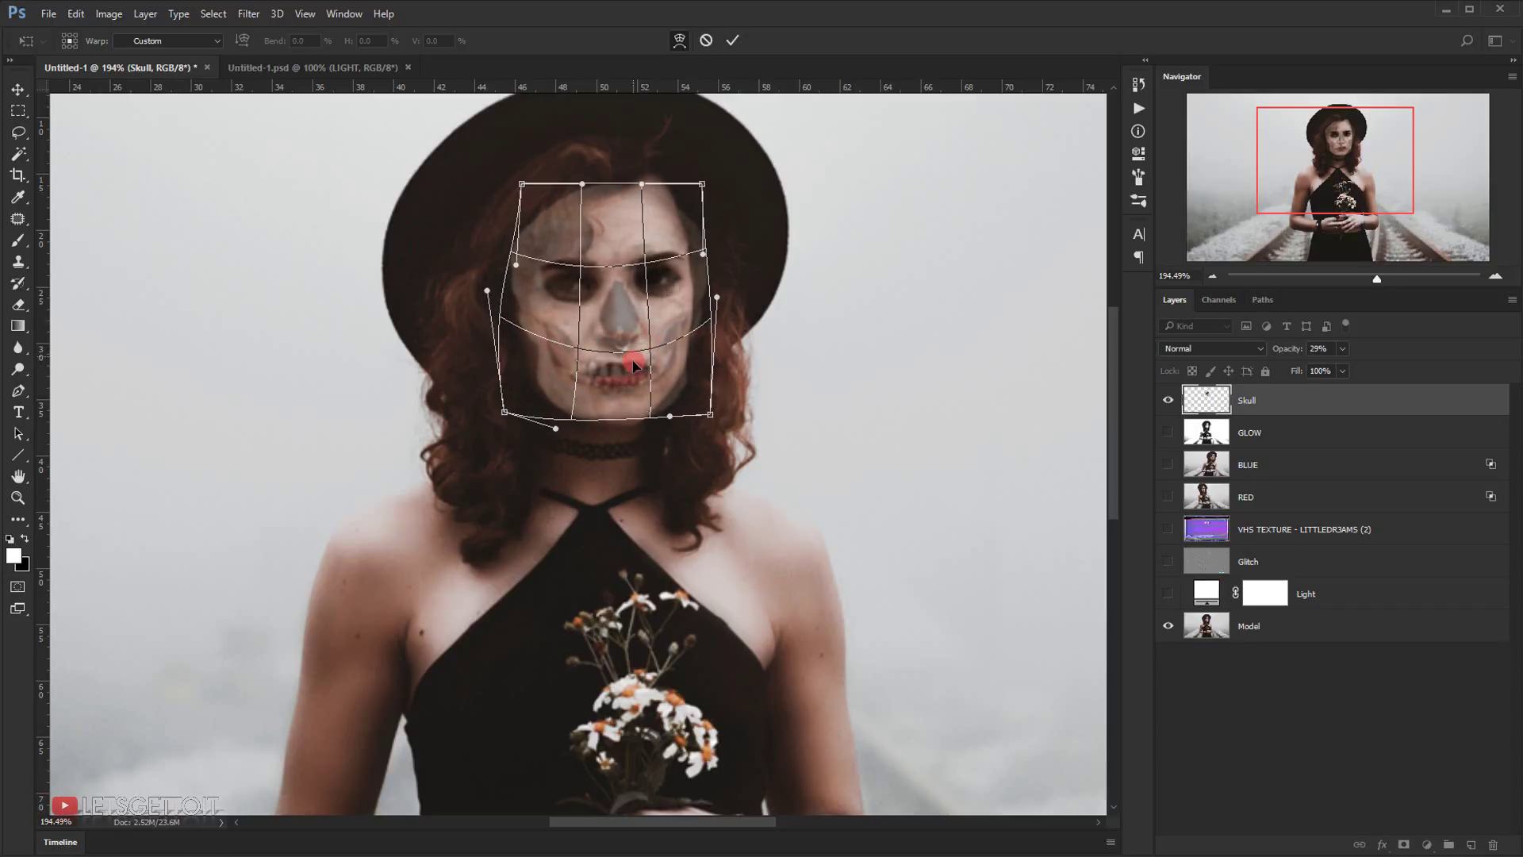
pyautogui.click(718, 316)
pyautogui.moveTo(701, 248); pyautogui.dragTo(692, 238)
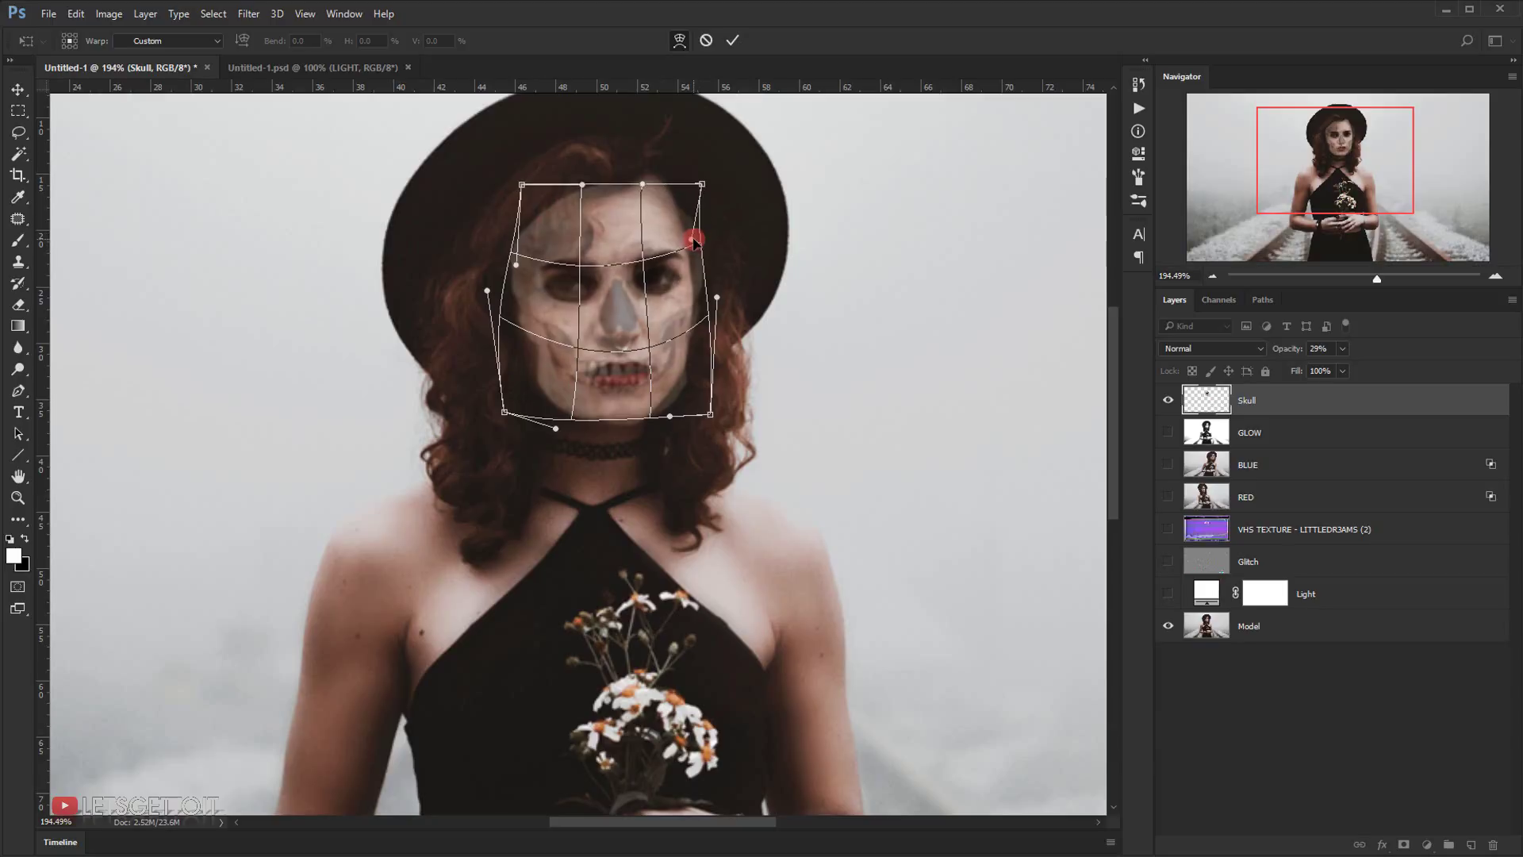
pyautogui.moveTo(654, 293); pyautogui.dragTo(599, 334)
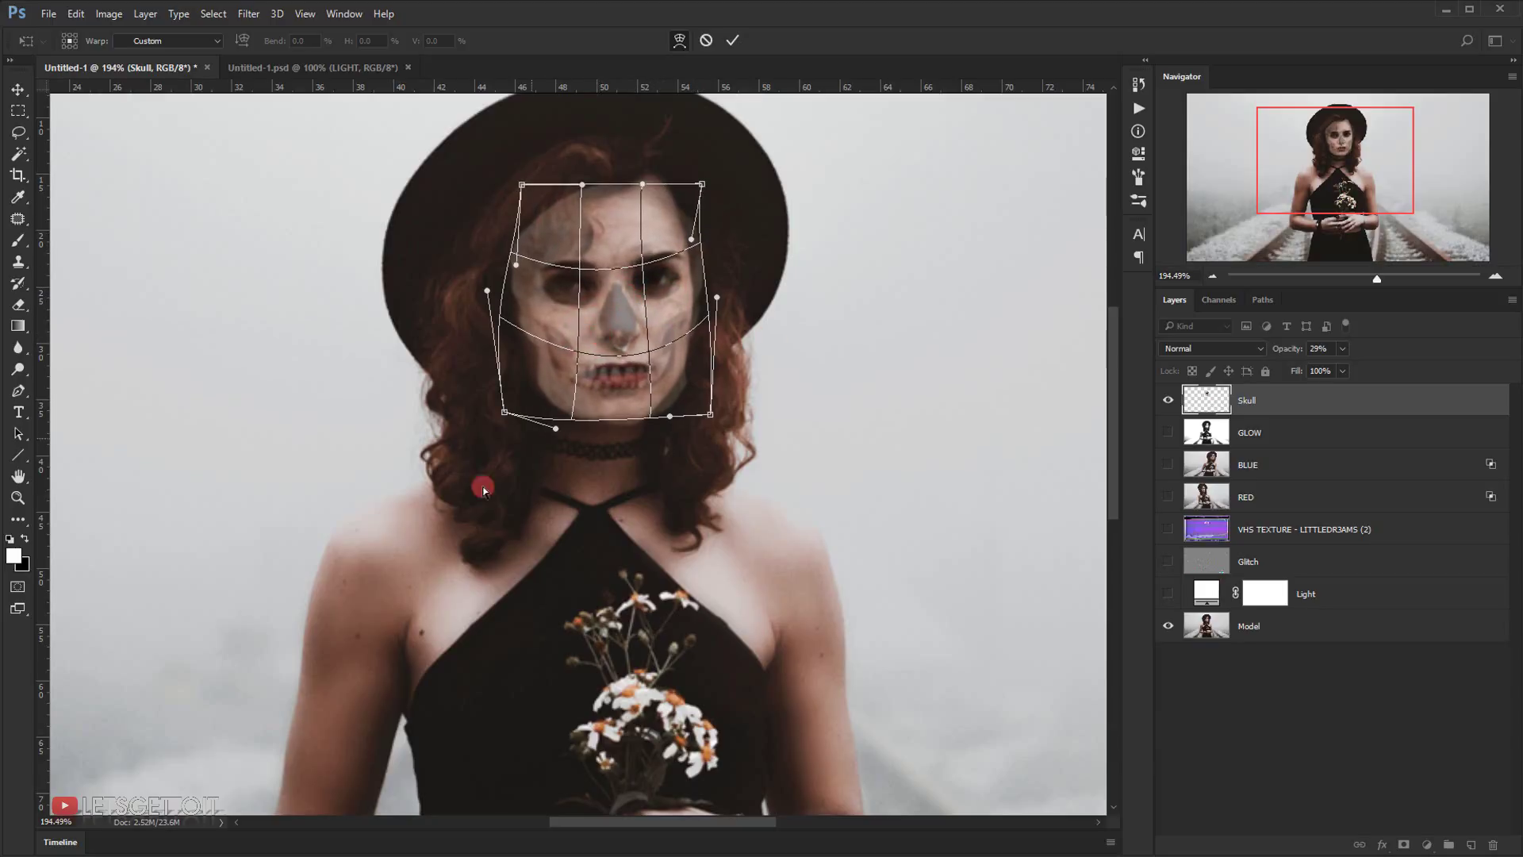
# - Switch from warping to free transform, then rotate and nudge the skull to match the tilt of the face
pyautogui.rightClick(605, 301)
pyautogui.click(627, 305)
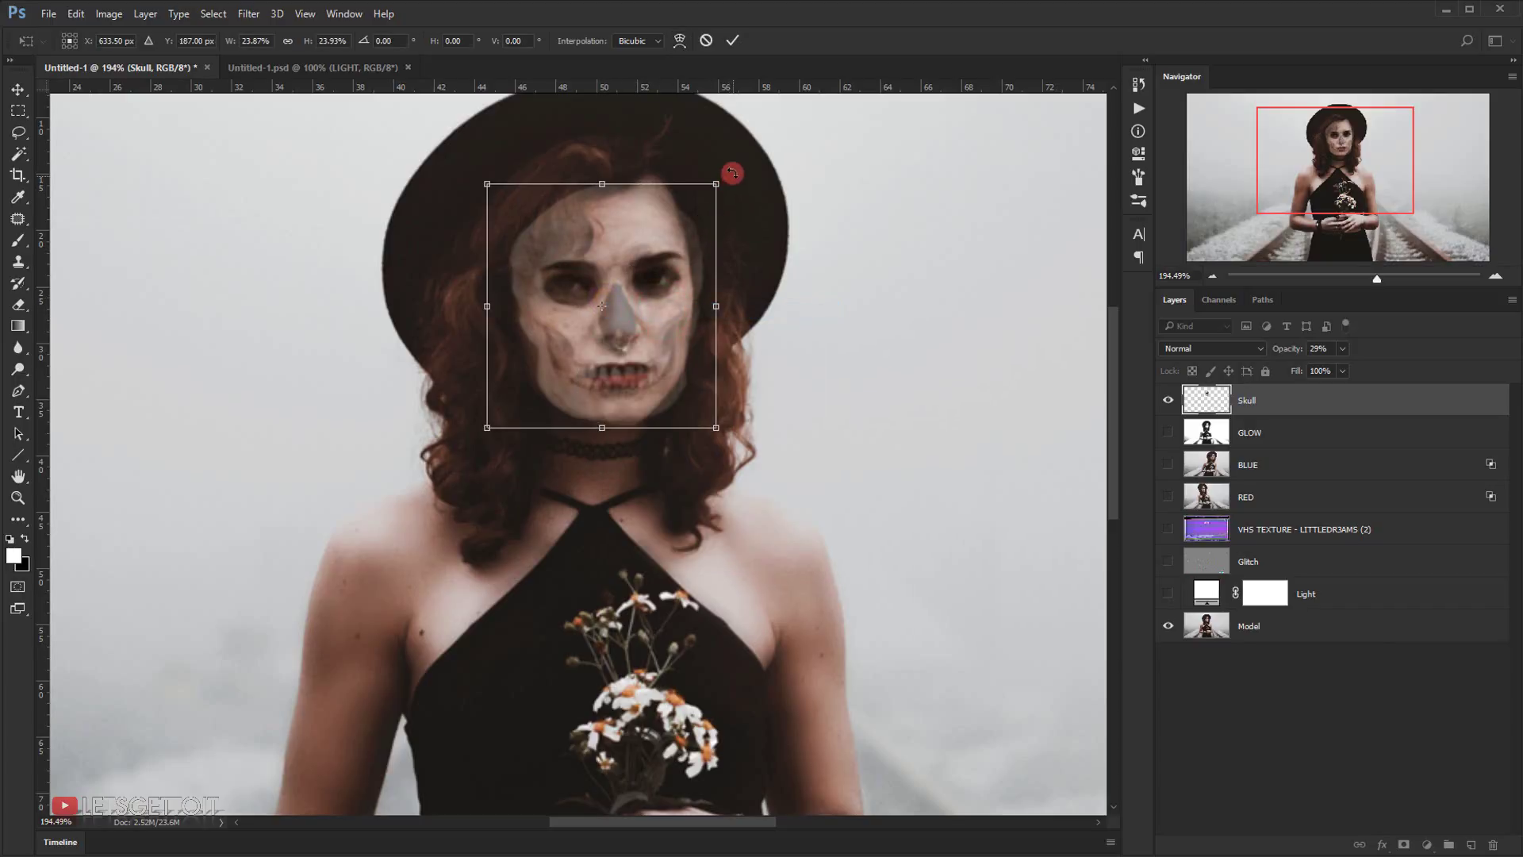
pyautogui.moveTo(730, 170); pyautogui.dragTo(740, 177)
pyautogui.moveTo(674, 316); pyautogui.dragTo(668, 307)
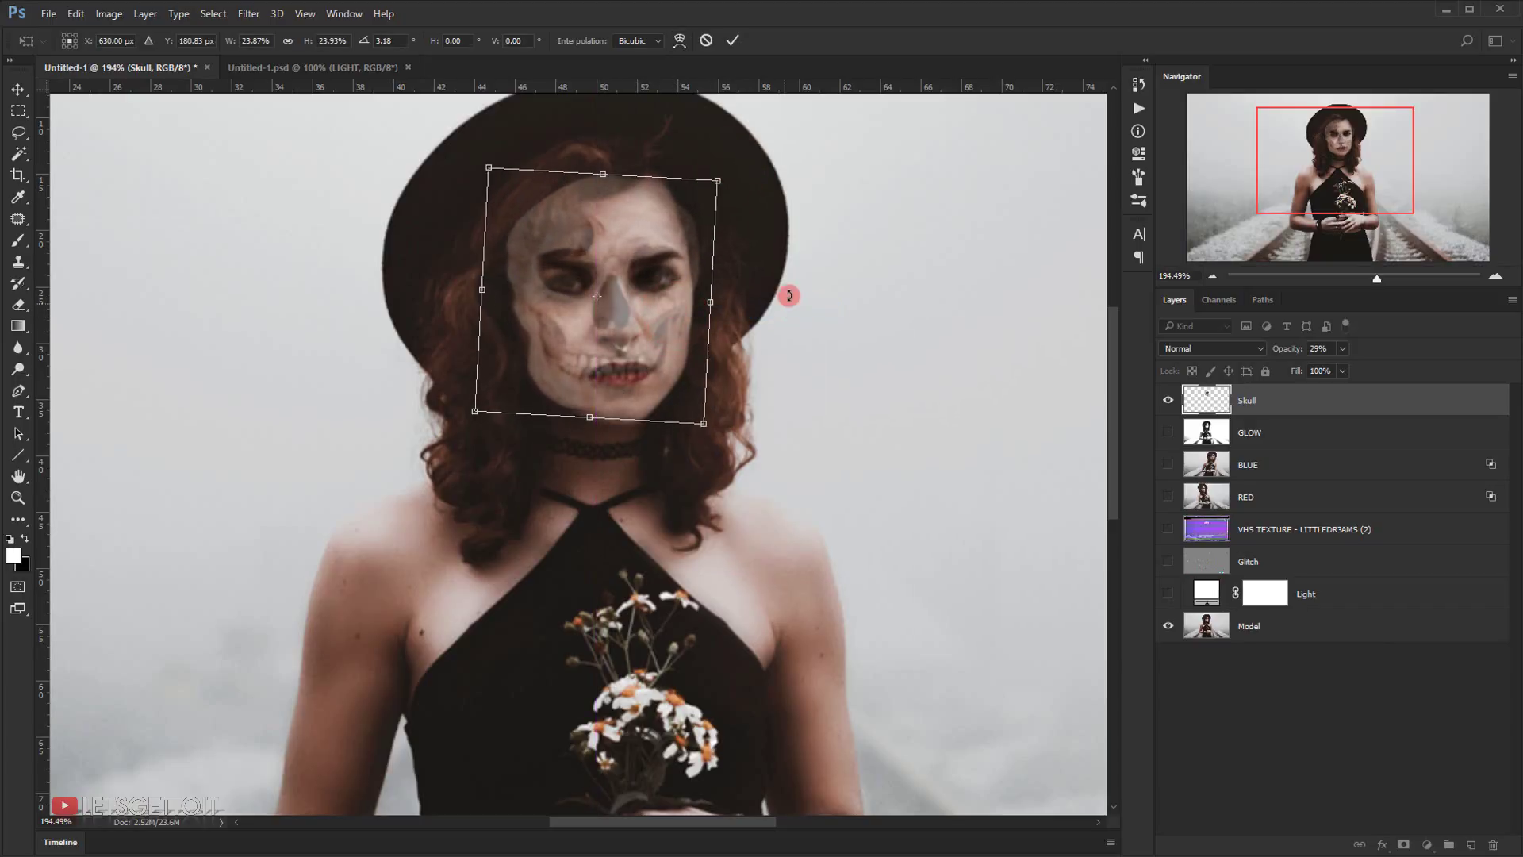
pyautogui.moveTo(792, 286); pyautogui.dragTo(793, 276)
pyautogui.moveTo(637, 311); pyautogui.dragTo(640, 319)
# - Fine-tune the skull's width to about 23.96% and its rotation to about 0.84°, align it with the face and apply the transform
pyautogui.moveTo(481, 305); pyautogui.dragTo(476, 304)
pyautogui.moveTo(708, 304); pyautogui.dragTo(704, 304)
pyautogui.moveTo(606, 319); pyautogui.dragTo(617, 321)
pyautogui.moveTo(775, 245)
pyautogui.mouseDown()
pyautogui.moveTo(764, 228)
pyautogui.moveTo(774, 240)
pyautogui.mouseUp()
pyautogui.moveTo(693, 339); pyautogui.dragTo(694, 337)
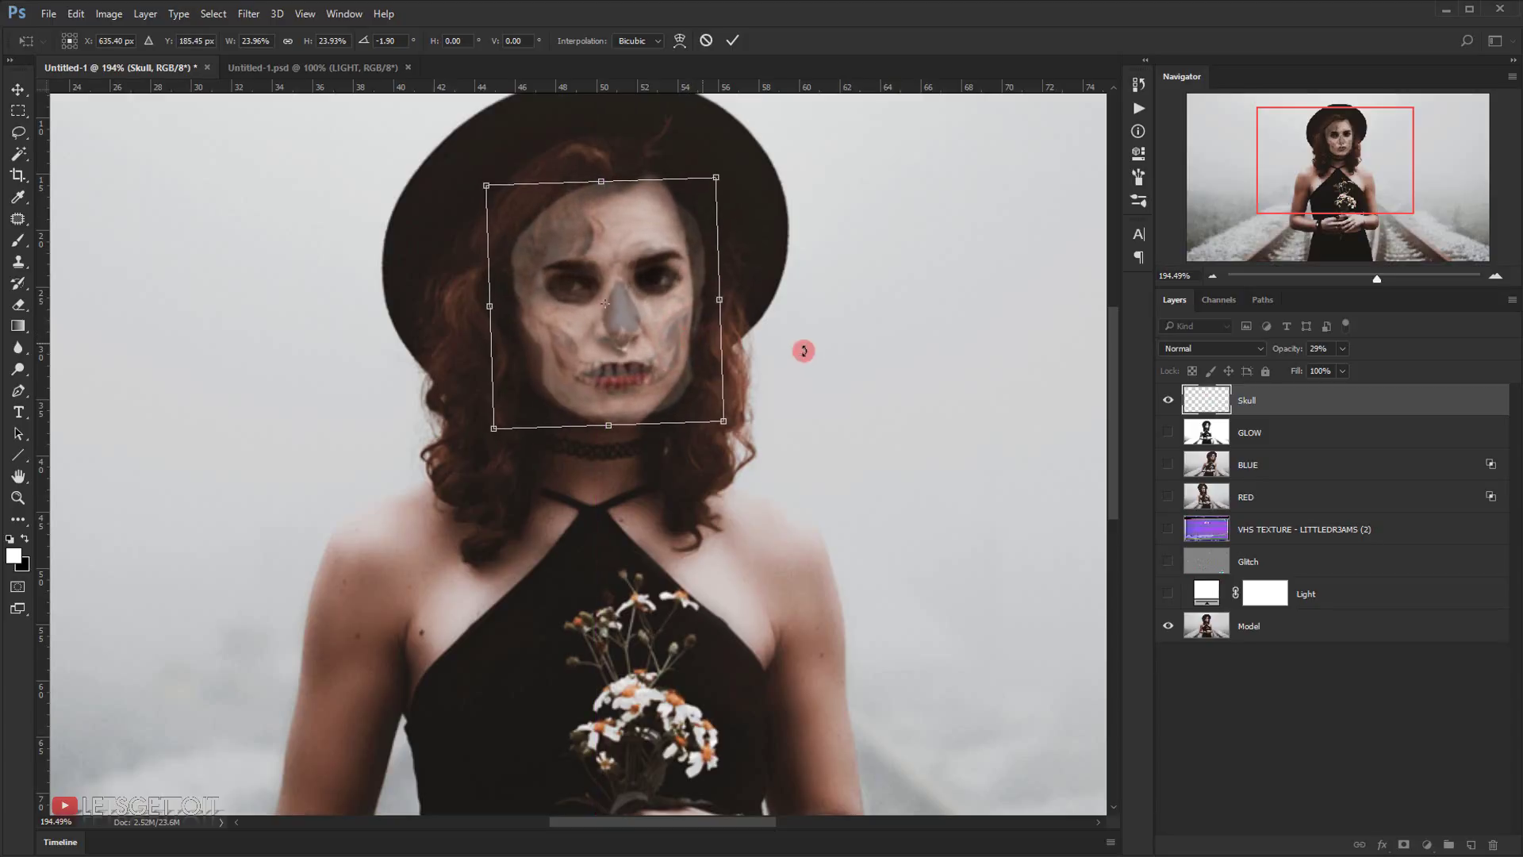
pyautogui.moveTo(794, 368); pyautogui.dragTo(762, 381)
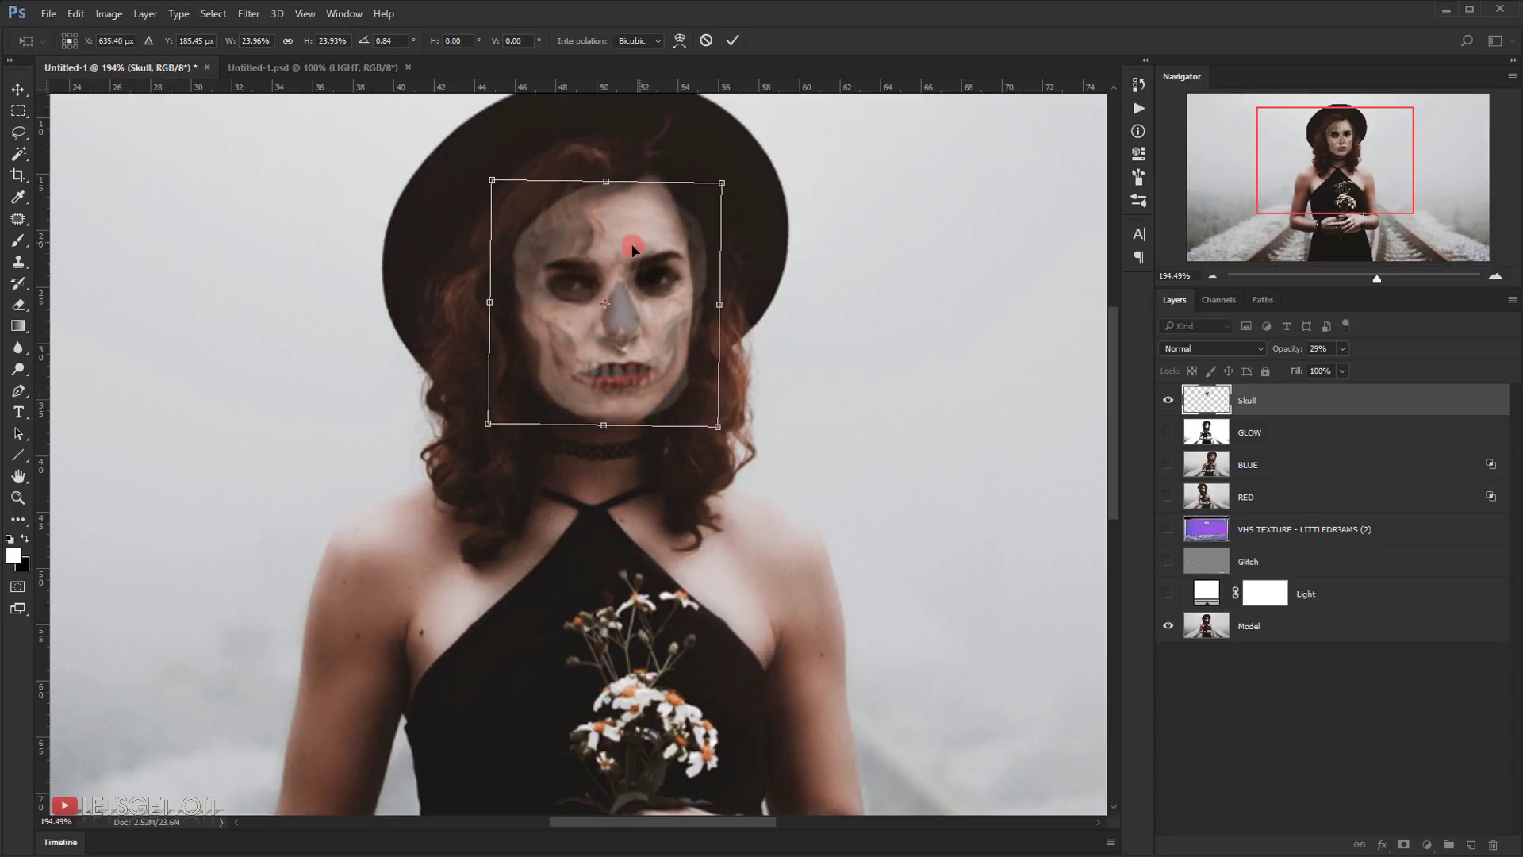
pyautogui.click(730, 38)
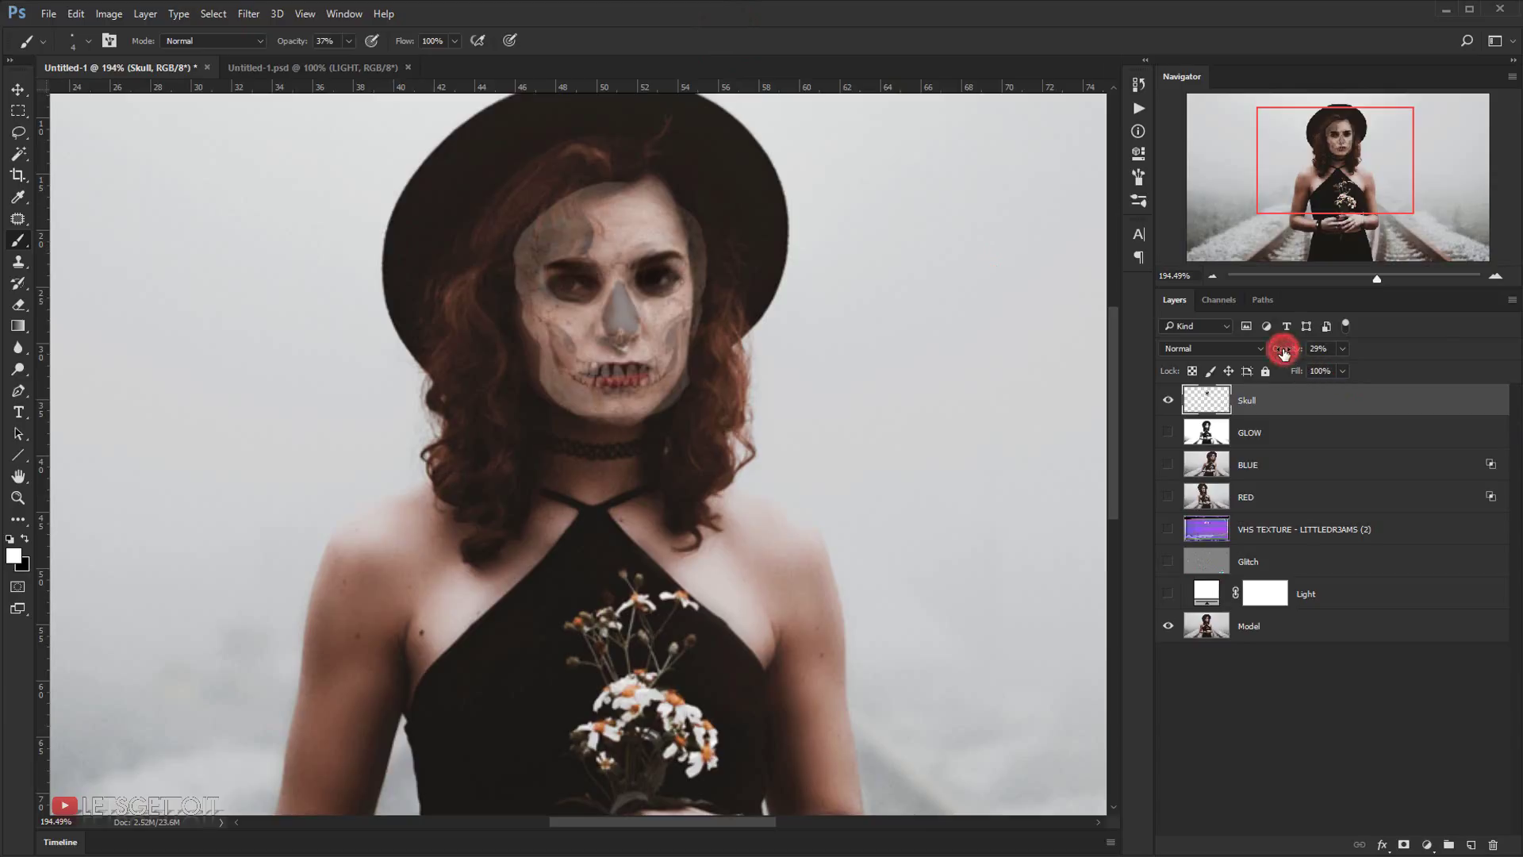
# - Set the Skull layer's opacity to 100% and add a layer mask, ready for painting in black
pyautogui.moveTo(1284, 353); pyautogui.dragTo(1340, 352)
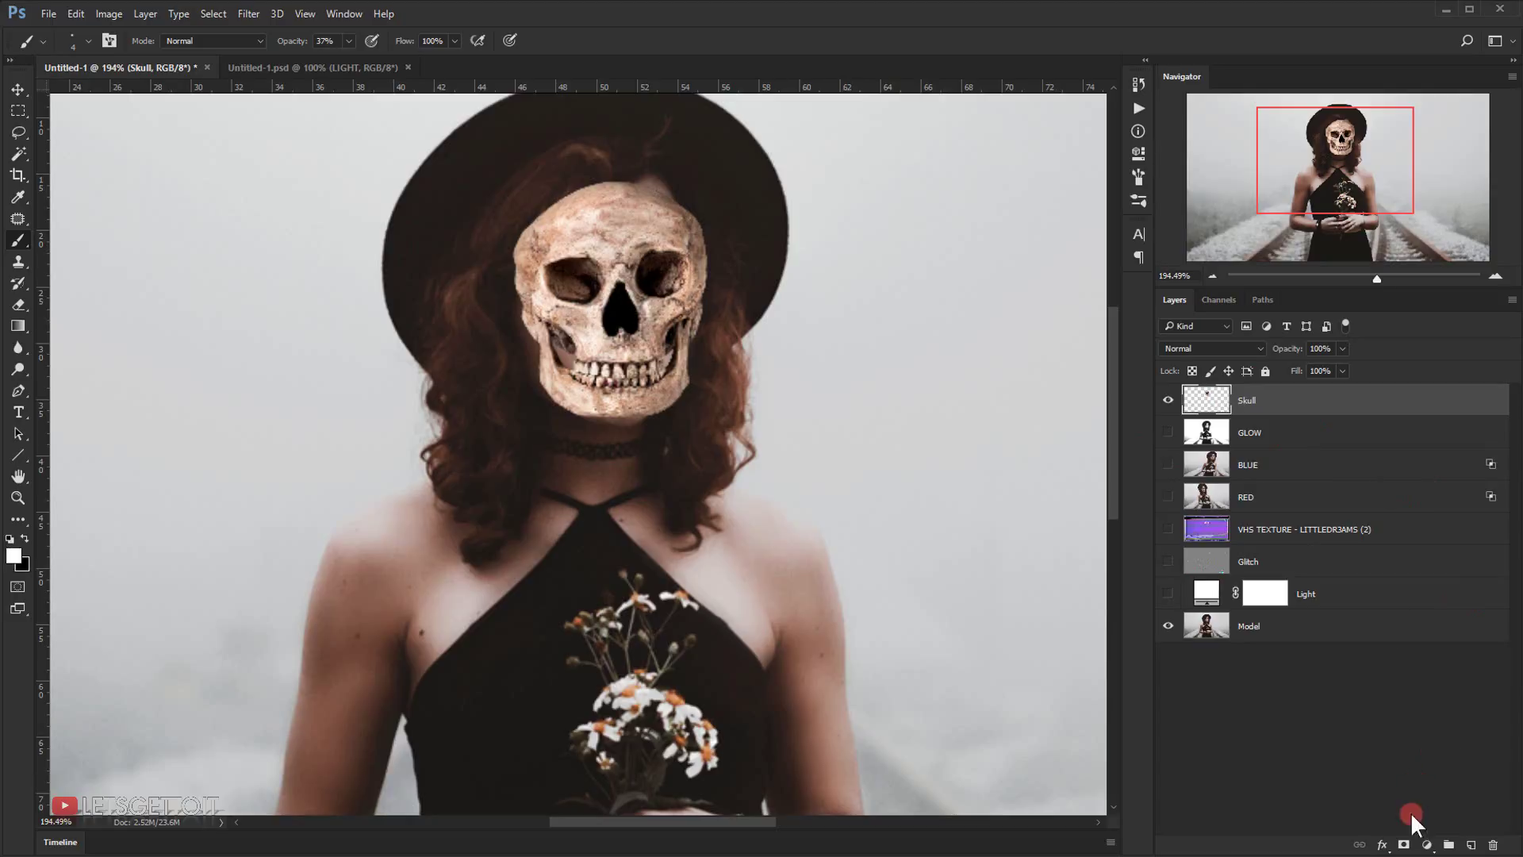
pyautogui.click(1402, 845)
pyautogui.press('x')
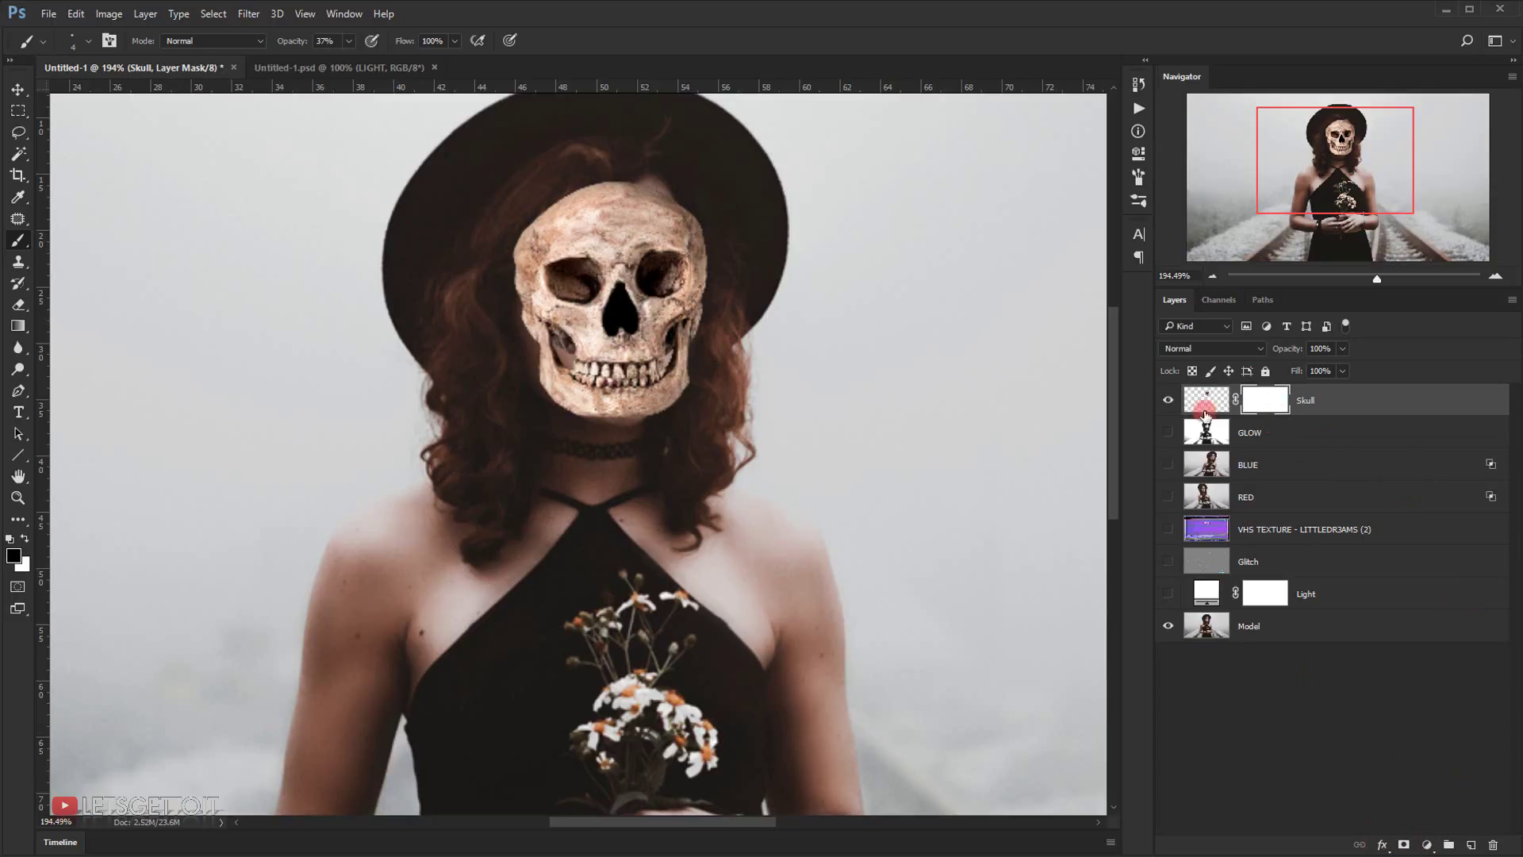
# - Mask out the skull's outer edges around the forehead, cheeks and chin with a 52 px black brush at 37% opacity
pyautogui.rightClick(26, 239)
pyautogui.click(59, 241)
pyautogui.moveTo(612, 305)
pyautogui.mouseDown()
pyautogui.moveTo(671, 333)
pyautogui.moveTo(653, 330)
pyautogui.mouseUp()
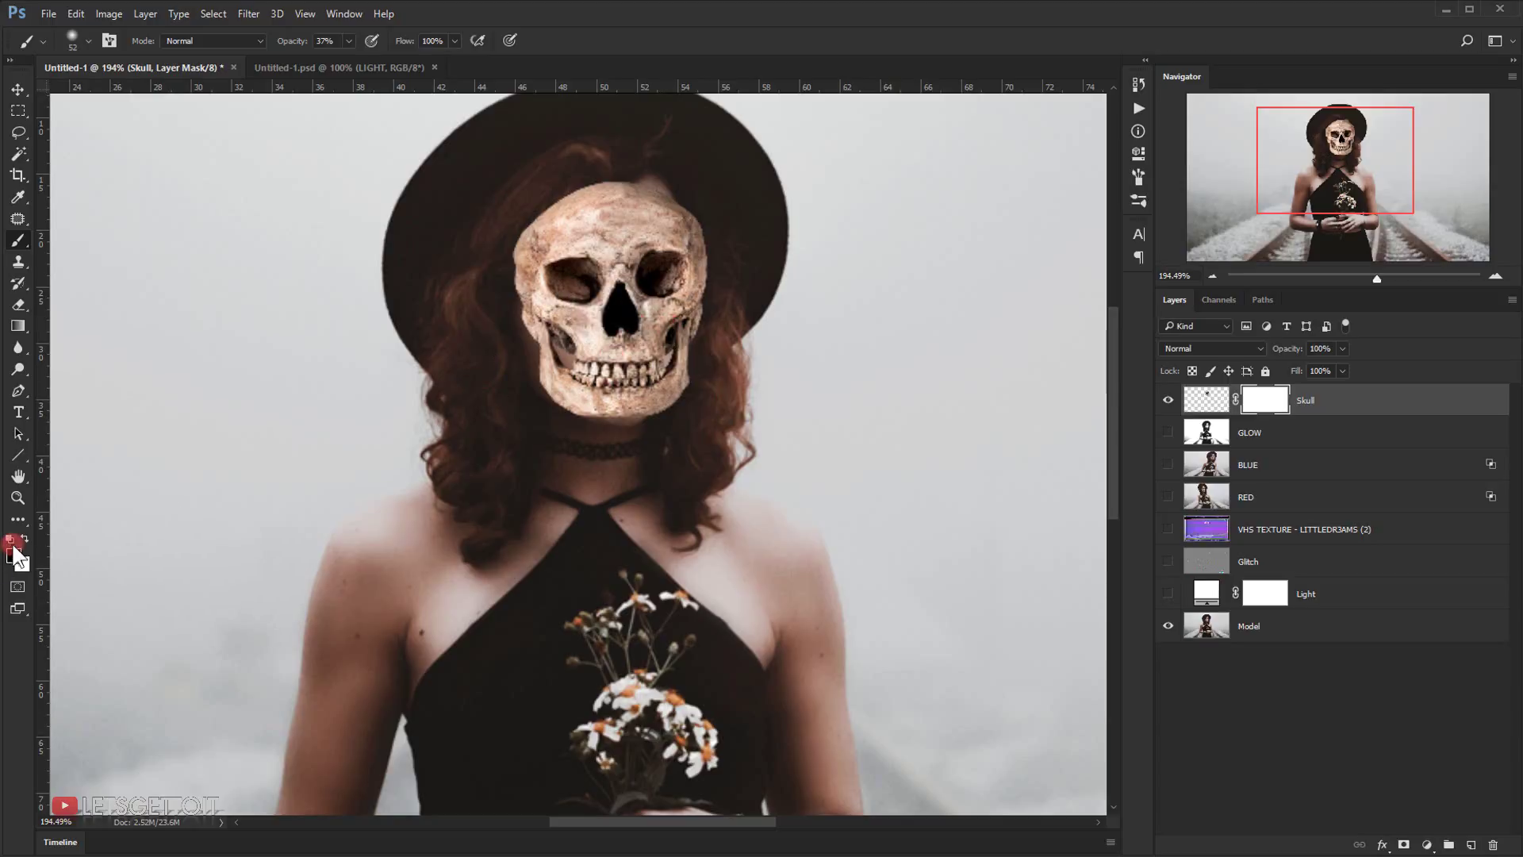
pyautogui.scroll(1, 647, 143)
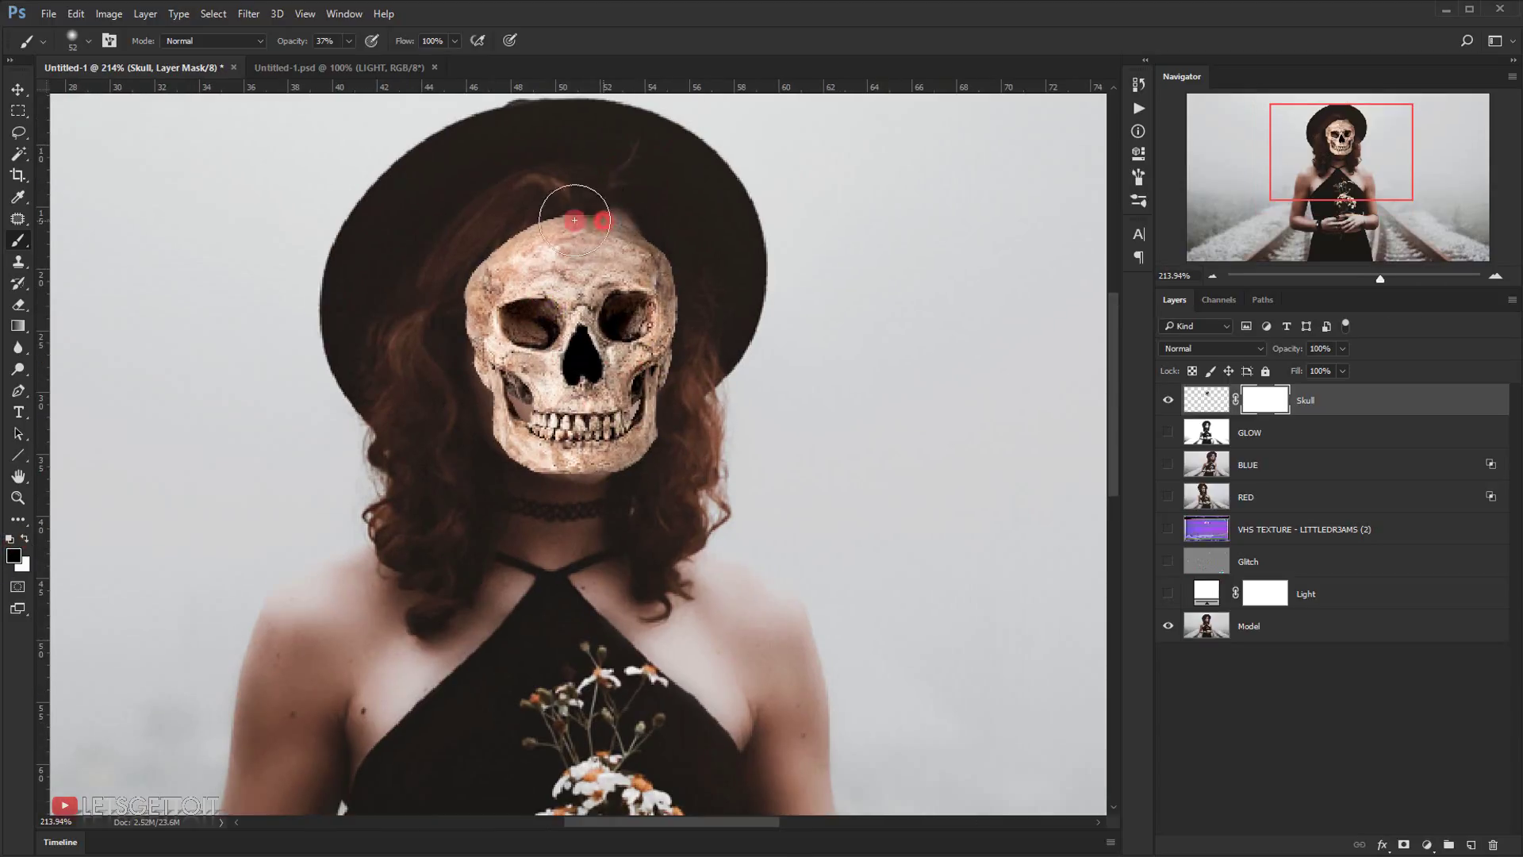
pyautogui.moveTo(597, 218)
pyautogui.mouseDown()
pyautogui.moveTo(453, 264)
pyautogui.moveTo(534, 209)
pyautogui.moveTo(451, 257)
pyautogui.moveTo(473, 259)
pyautogui.moveTo(489, 233)
pyautogui.moveTo(440, 323)
pyautogui.moveTo(450, 309)
pyautogui.moveTo(464, 339)
pyautogui.moveTo(473, 416)
pyautogui.moveTo(449, 367)
pyautogui.moveTo(460, 304)
pyautogui.moveTo(528, 238)
pyautogui.moveTo(545, 252)
pyautogui.moveTo(517, 262)
pyautogui.moveTo(472, 384)
pyautogui.moveTo(492, 410)
pyautogui.moveTo(486, 463)
pyautogui.moveTo(609, 518)
pyautogui.moveTo(624, 471)
pyautogui.moveTo(683, 445)
pyautogui.moveTo(621, 504)
pyautogui.moveTo(681, 457)
pyautogui.moveTo(658, 479)
pyautogui.moveTo(672, 359)
pyautogui.moveTo(694, 328)
pyautogui.moveTo(660, 277)
pyautogui.moveTo(676, 372)
pyautogui.moveTo(663, 441)
pyautogui.mouseUp()
# - Reduce the brush size to 30 px and mask part of the skull's eye socket over the woman's right eye
pyautogui.scroll(3, 468, 385)
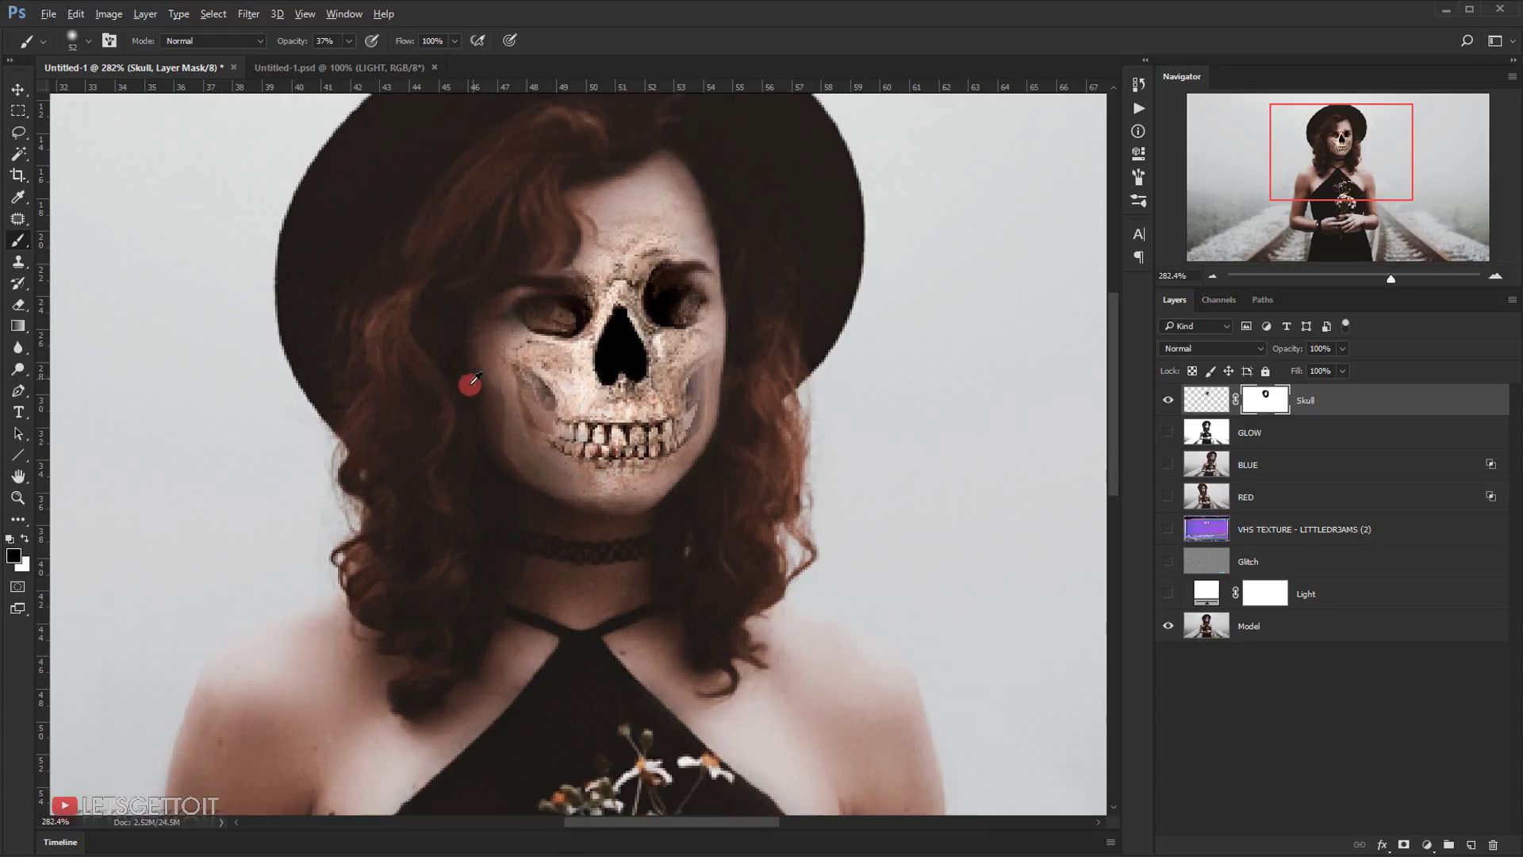
pyautogui.keyDown('alt'); pyautogui.rightClick(529, 331); pyautogui.keyUp('alt')
pyautogui.moveTo(546, 309); pyautogui.dragTo(527, 306)
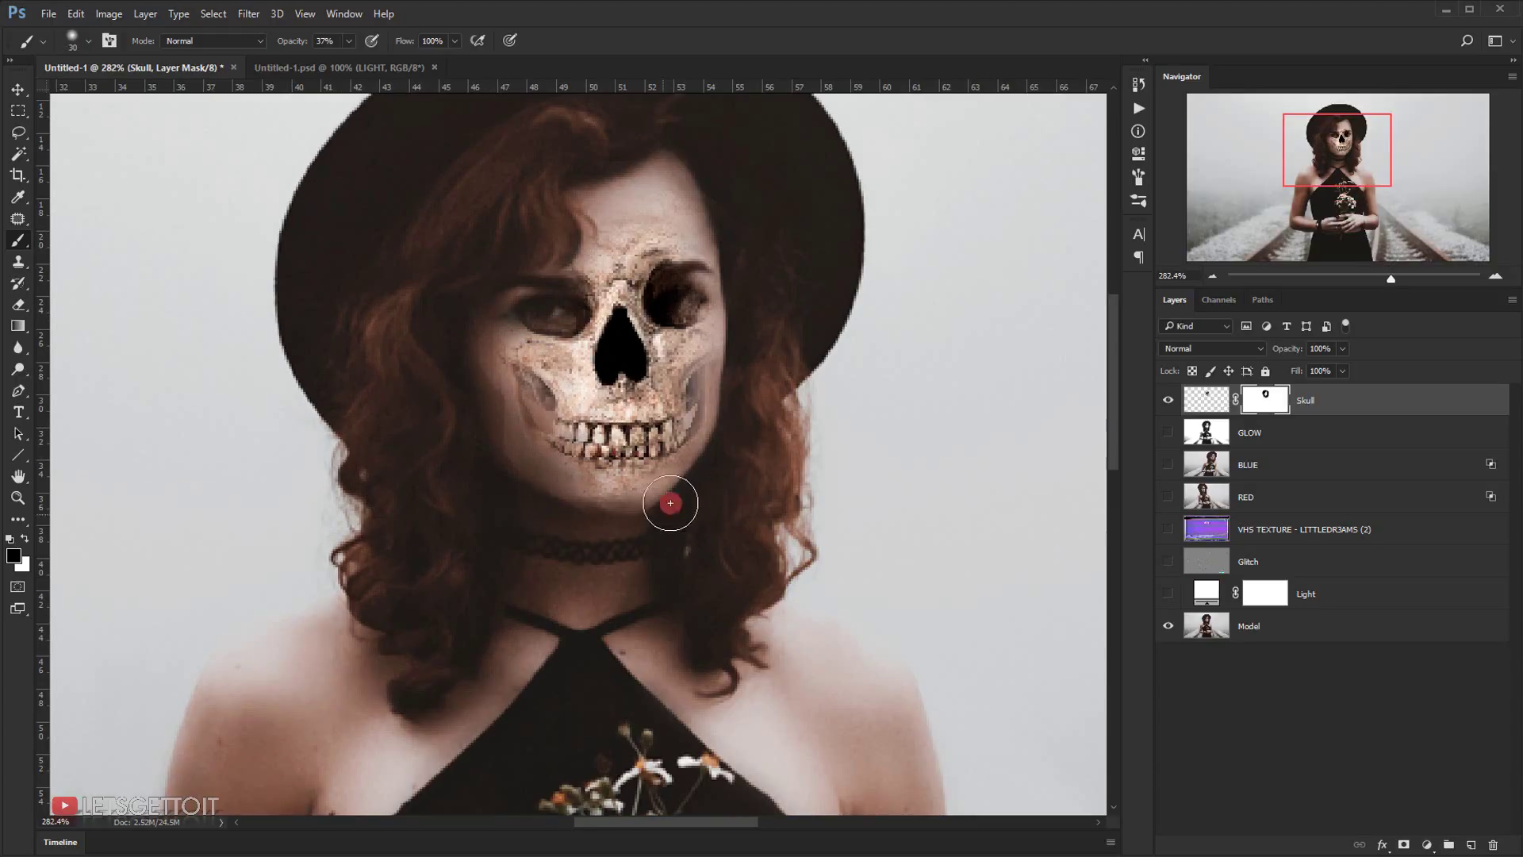
# - Paint white on the mask to restore the skull's cheek on the woman's left side, then trim its outer edge with black
pyautogui.press('x')
pyautogui.moveTo(695, 360)
pyautogui.mouseDown()
pyautogui.moveTo(714, 374)
pyautogui.moveTo(690, 340)
pyautogui.moveTo(751, 344)
pyautogui.mouseUp()
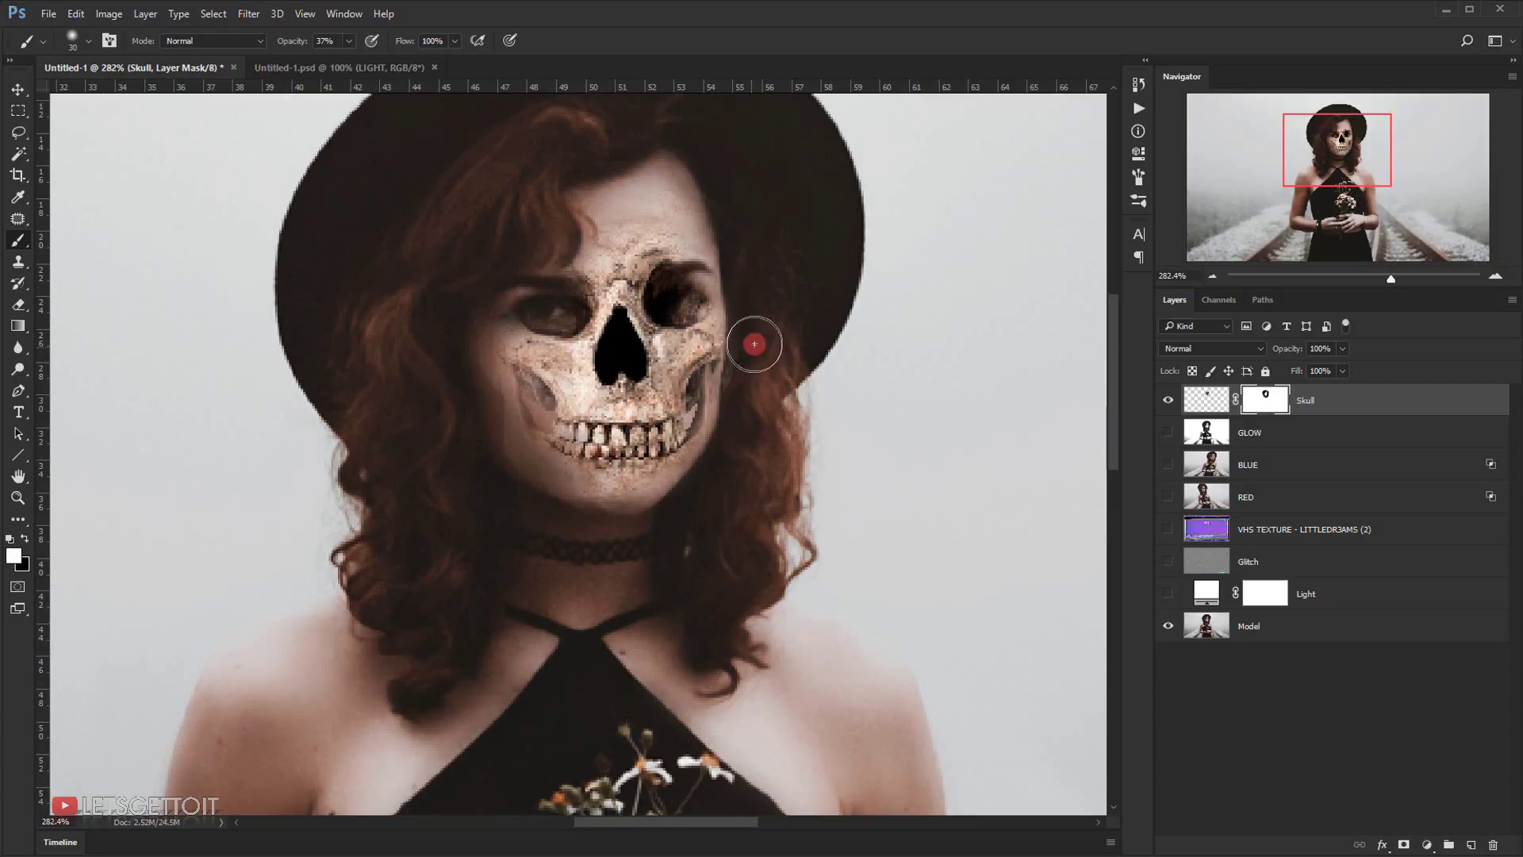
pyautogui.press('x')
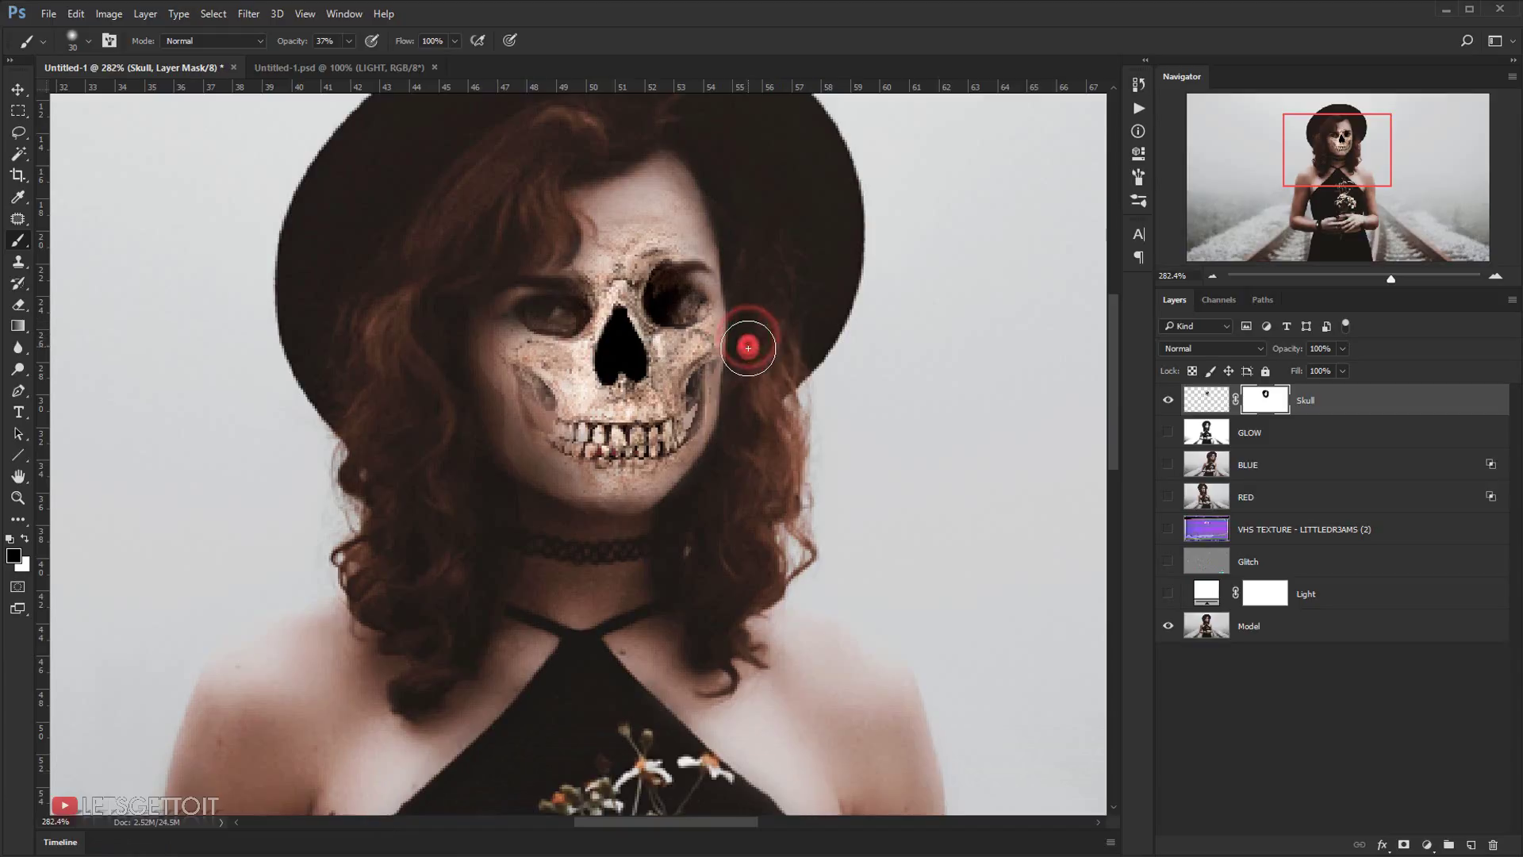
pyautogui.moveTo(745, 368)
pyautogui.mouseDown()
pyautogui.moveTo(751, 329)
pyautogui.moveTo(734, 363)
pyautogui.mouseUp()
pyautogui.moveTo(735, 347); pyautogui.dragTo(746, 313)
pyautogui.moveTo(749, 365)
pyautogui.mouseDown()
pyautogui.moveTo(739, 312)
pyautogui.moveTo(767, 315)
pyautogui.moveTo(754, 349)
pyautogui.mouseUp()
# - Touch up the mask in white around the woman's left brow and in black down that side of the face
pyautogui.press('x')
pyautogui.moveTo(703, 294)
pyautogui.mouseDown()
pyautogui.moveTo(695, 257)
pyautogui.moveTo(675, 269)
pyautogui.moveTo(718, 208)
pyautogui.mouseUp()
pyautogui.press('x')
pyautogui.moveTo(726, 218); pyautogui.dragTo(746, 277)
pyautogui.moveTo(748, 266); pyautogui.dragTo(745, 343)
pyautogui.moveTo(743, 373); pyautogui.dragTo(738, 394)
# - Restore more of the skull's cheekbone below the woman's left eye with white on the mask, then return to black
pyautogui.scroll(-6, 777, 379)
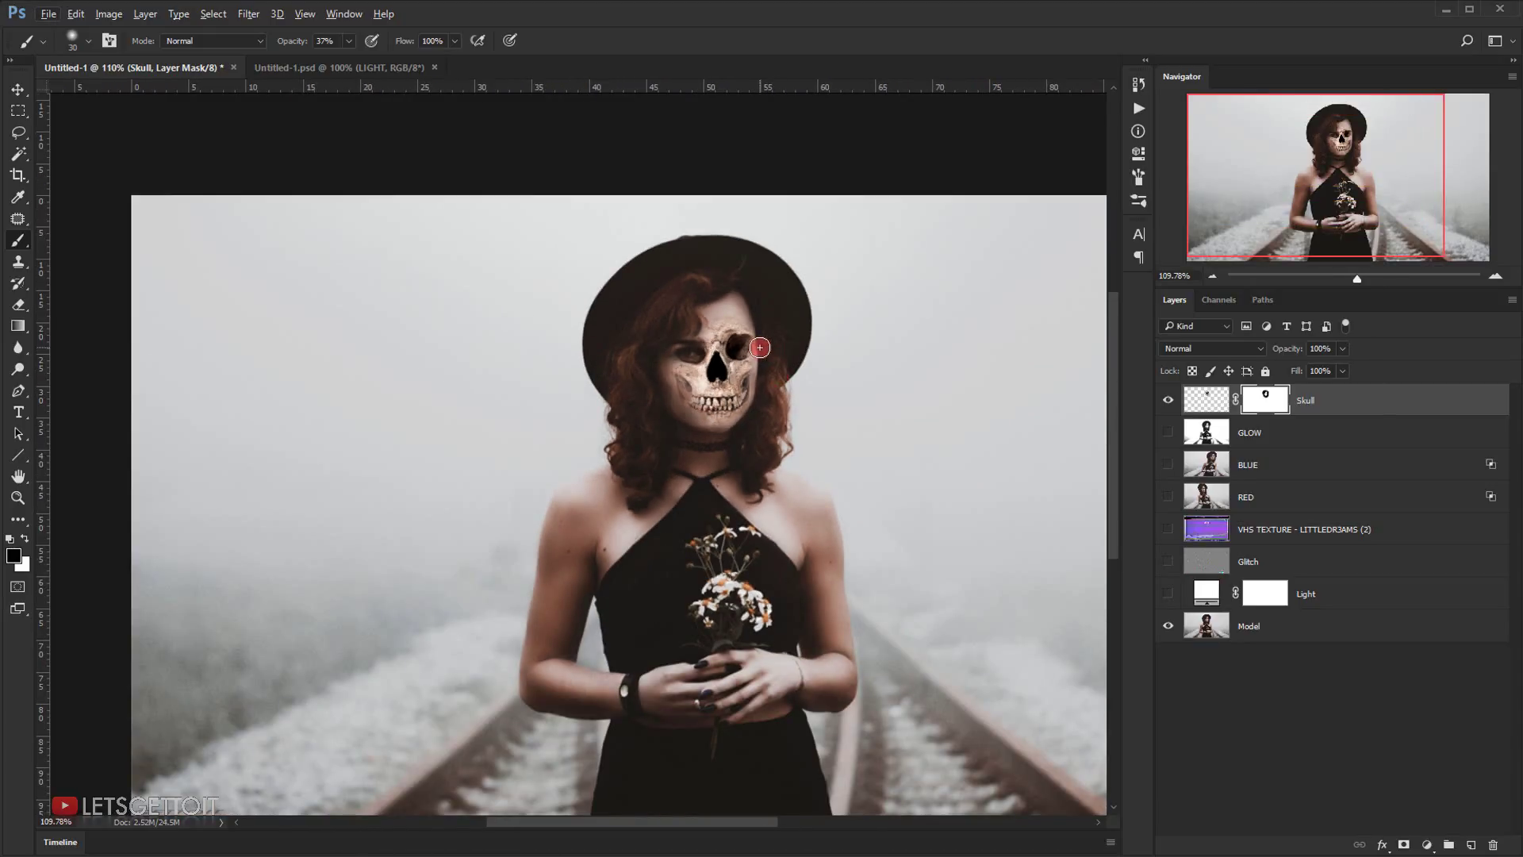
pyautogui.scroll(5, 769, 366)
pyautogui.press('x')
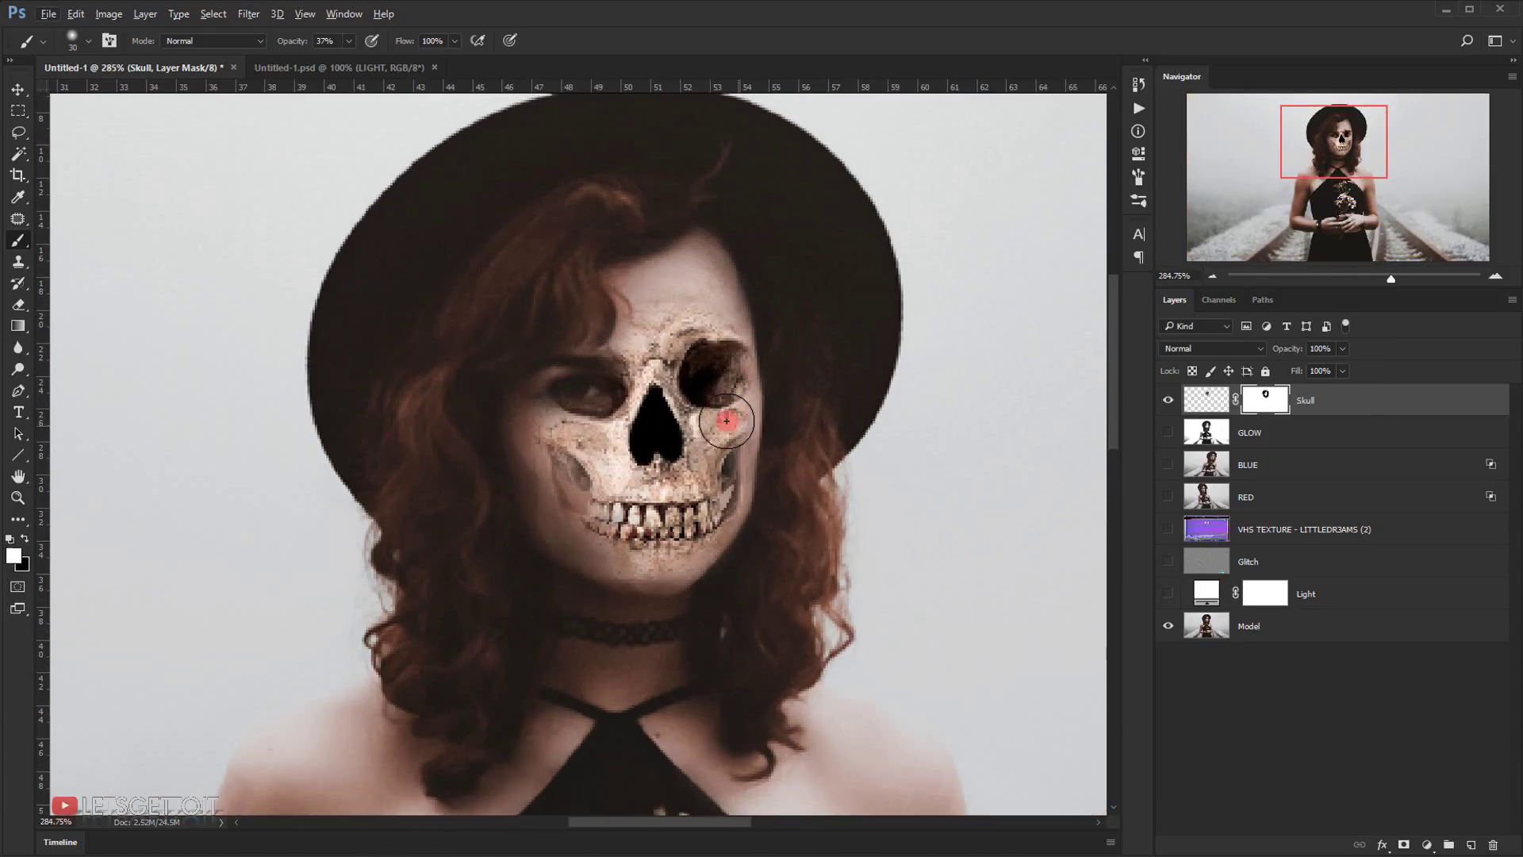
pyautogui.moveTo(728, 425); pyautogui.dragTo(707, 469)
pyautogui.press('x')
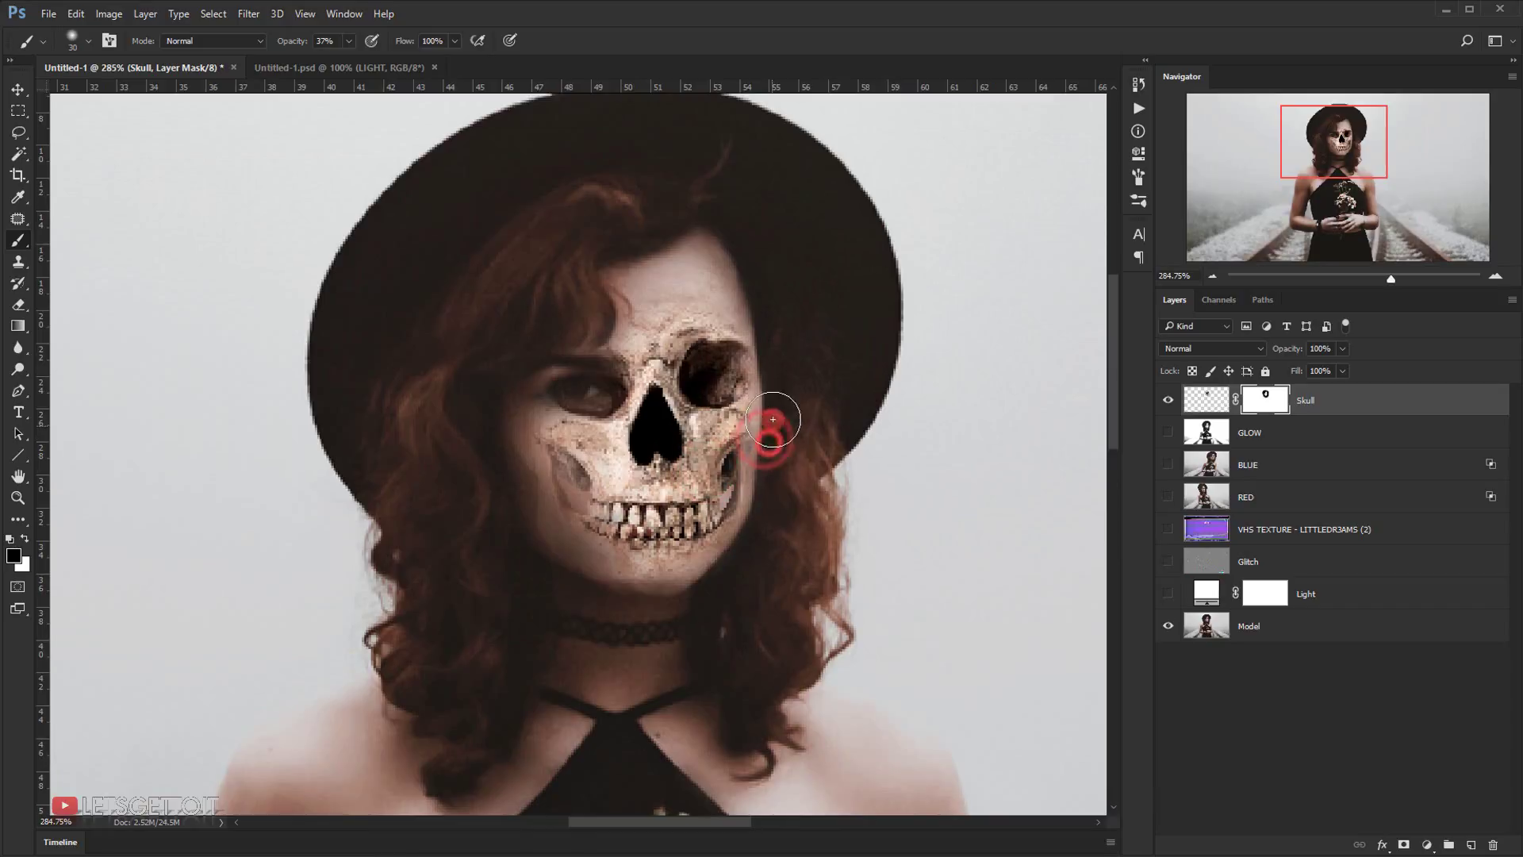
# - Compare the whole portrait with and without the Skull layer to check the face blend
pyautogui.scroll(-7, 775, 425)
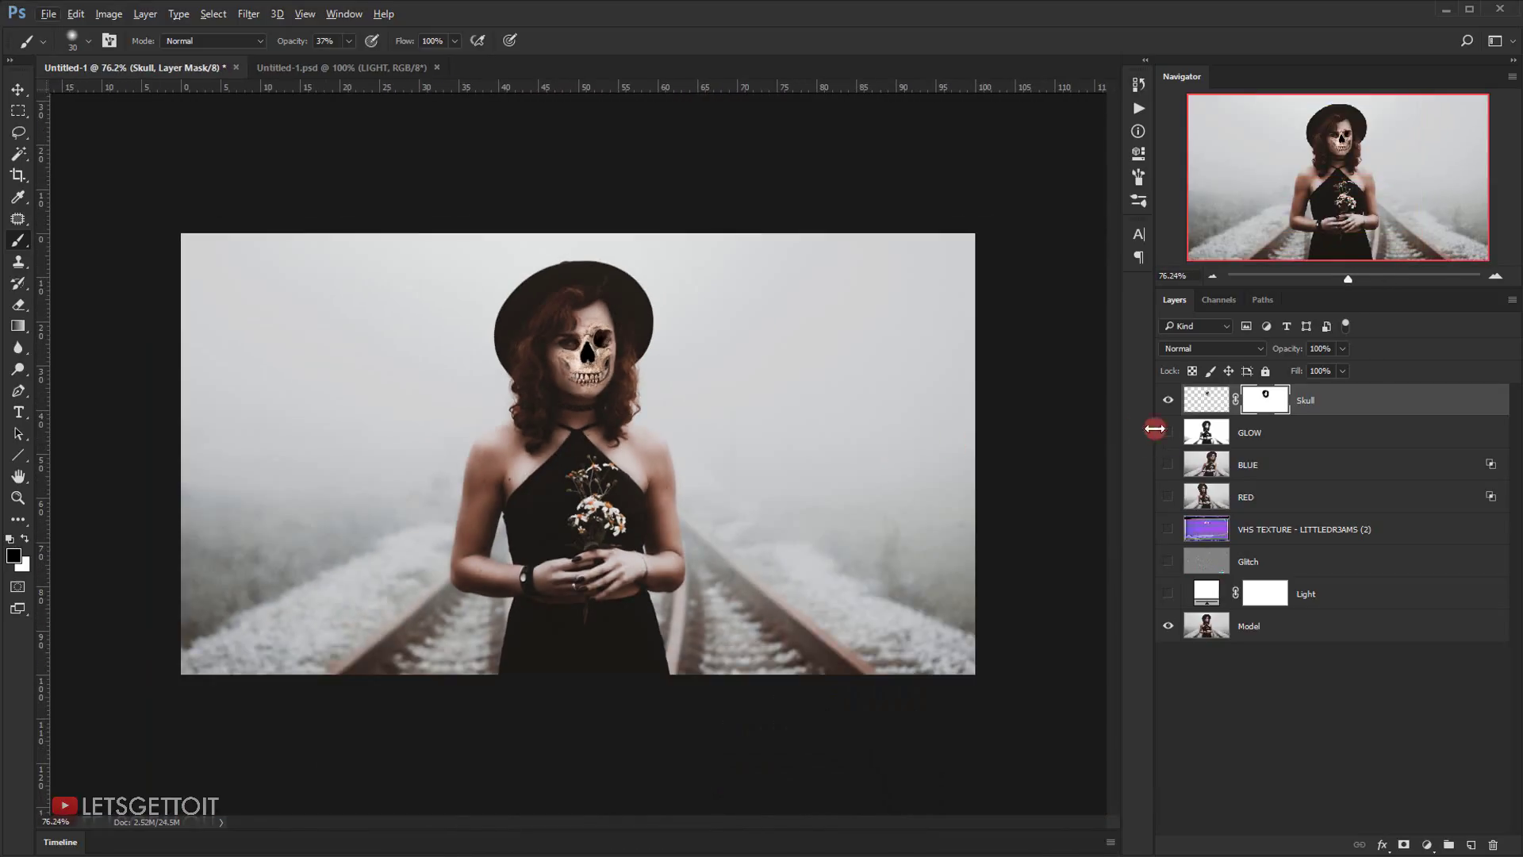
pyautogui.click(1170, 401)
pyautogui.click(1170, 401)
pyautogui.click(1170, 402)
pyautogui.click(1171, 402)
pyautogui.click(1171, 402)
pyautogui.click(1172, 402)
pyautogui.click(1171, 402)
pyautogui.click(1172, 402)
pyautogui.click(1172, 403)
pyautogui.click(1172, 402)
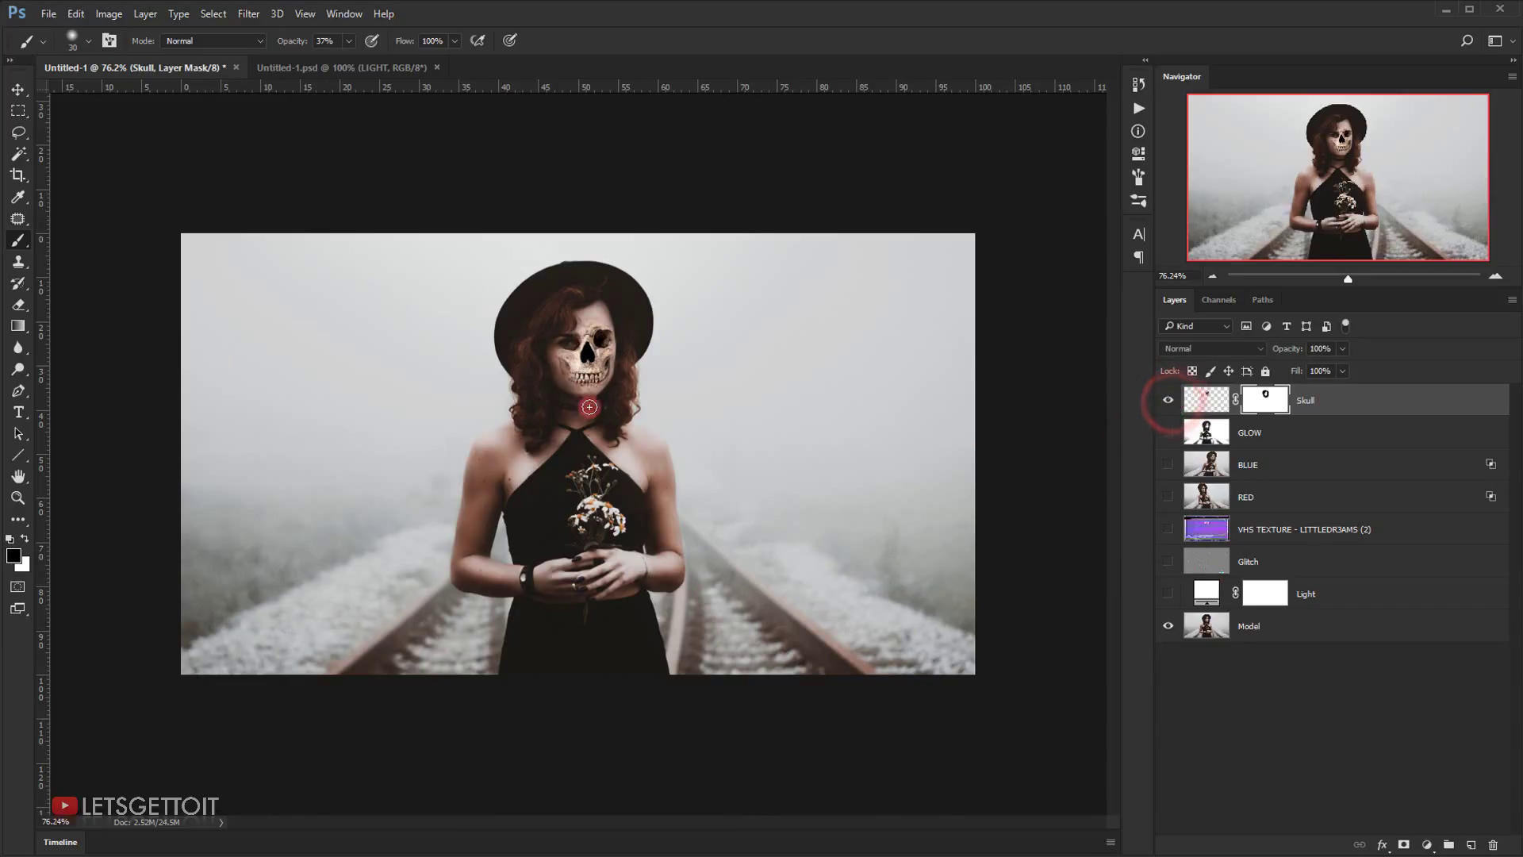
pyautogui.scroll(3, 553, 372)
pyautogui.scroll(1, 553, 372)
pyautogui.hotkey('ctrl', '0')
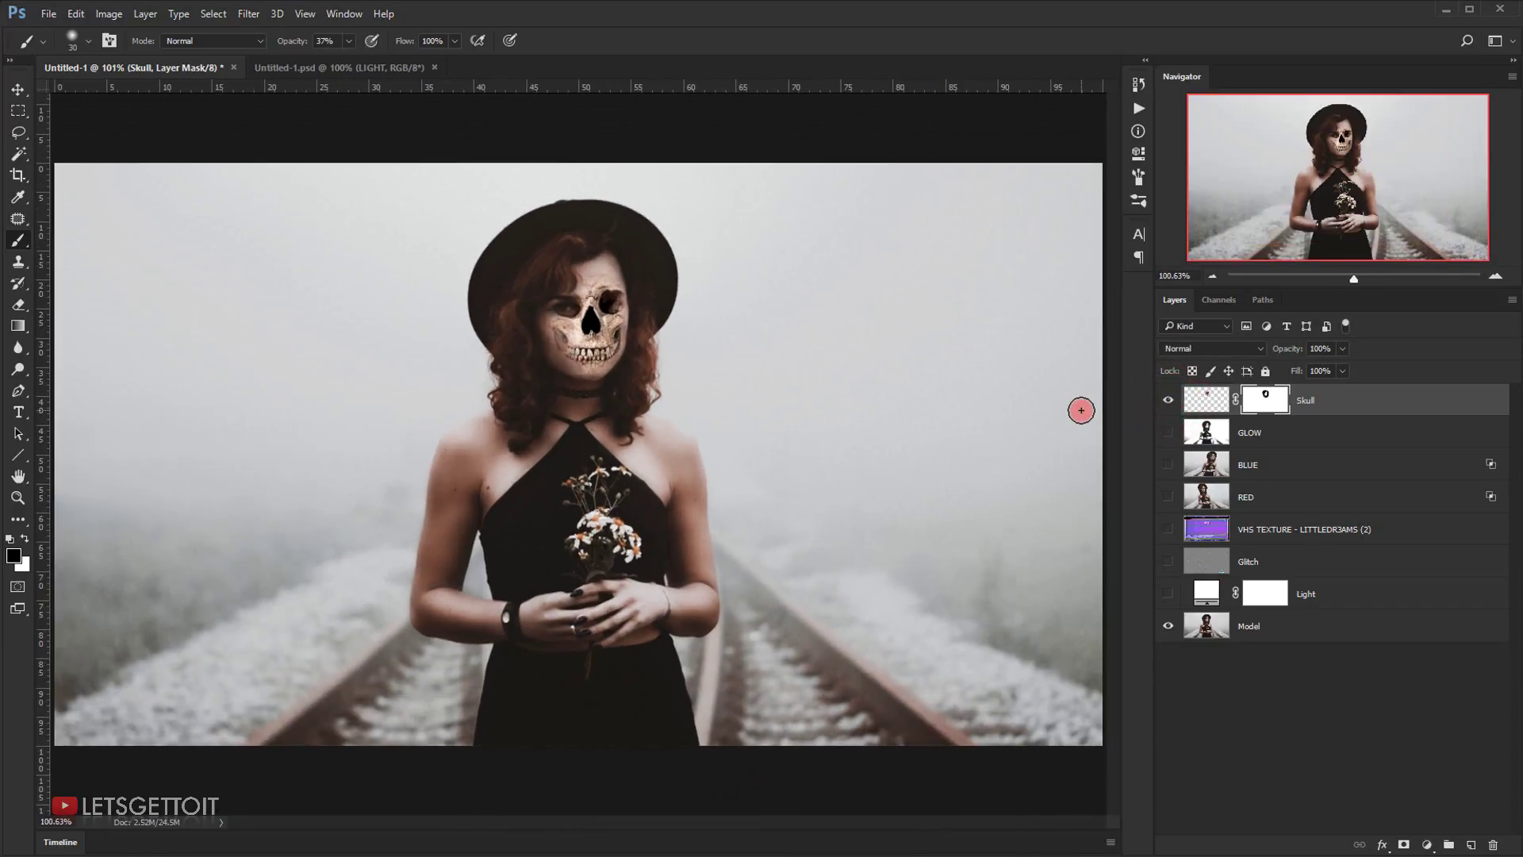
# - Hide the Skull layer, then duplicate the Model layer and name the copy "Zoom"
pyautogui.click(1166, 401)
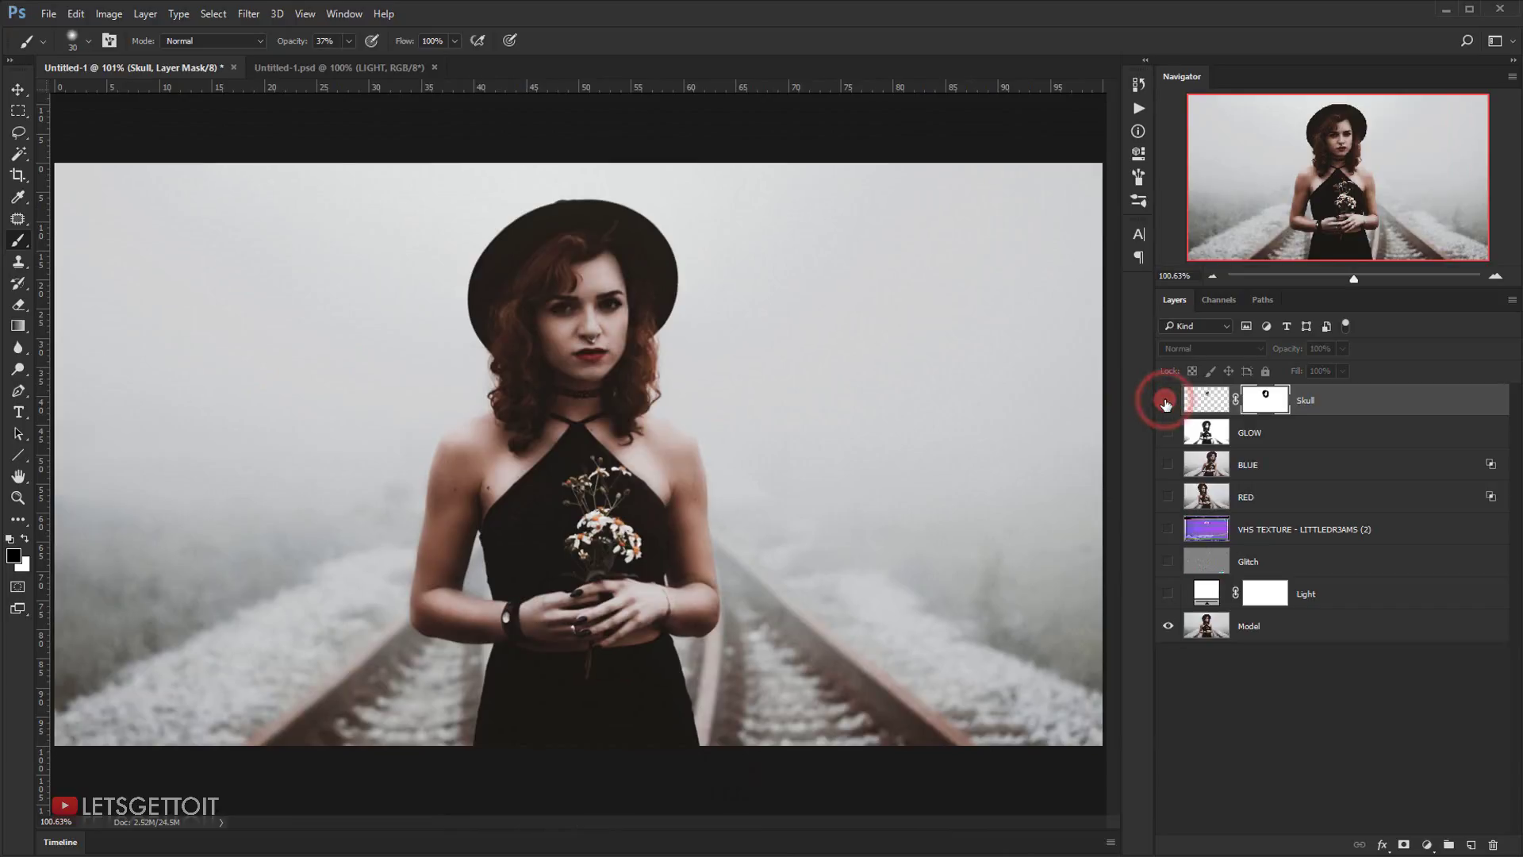
pyautogui.click(1280, 634)
pyautogui.click(1197, 630)
pyautogui.press('x')
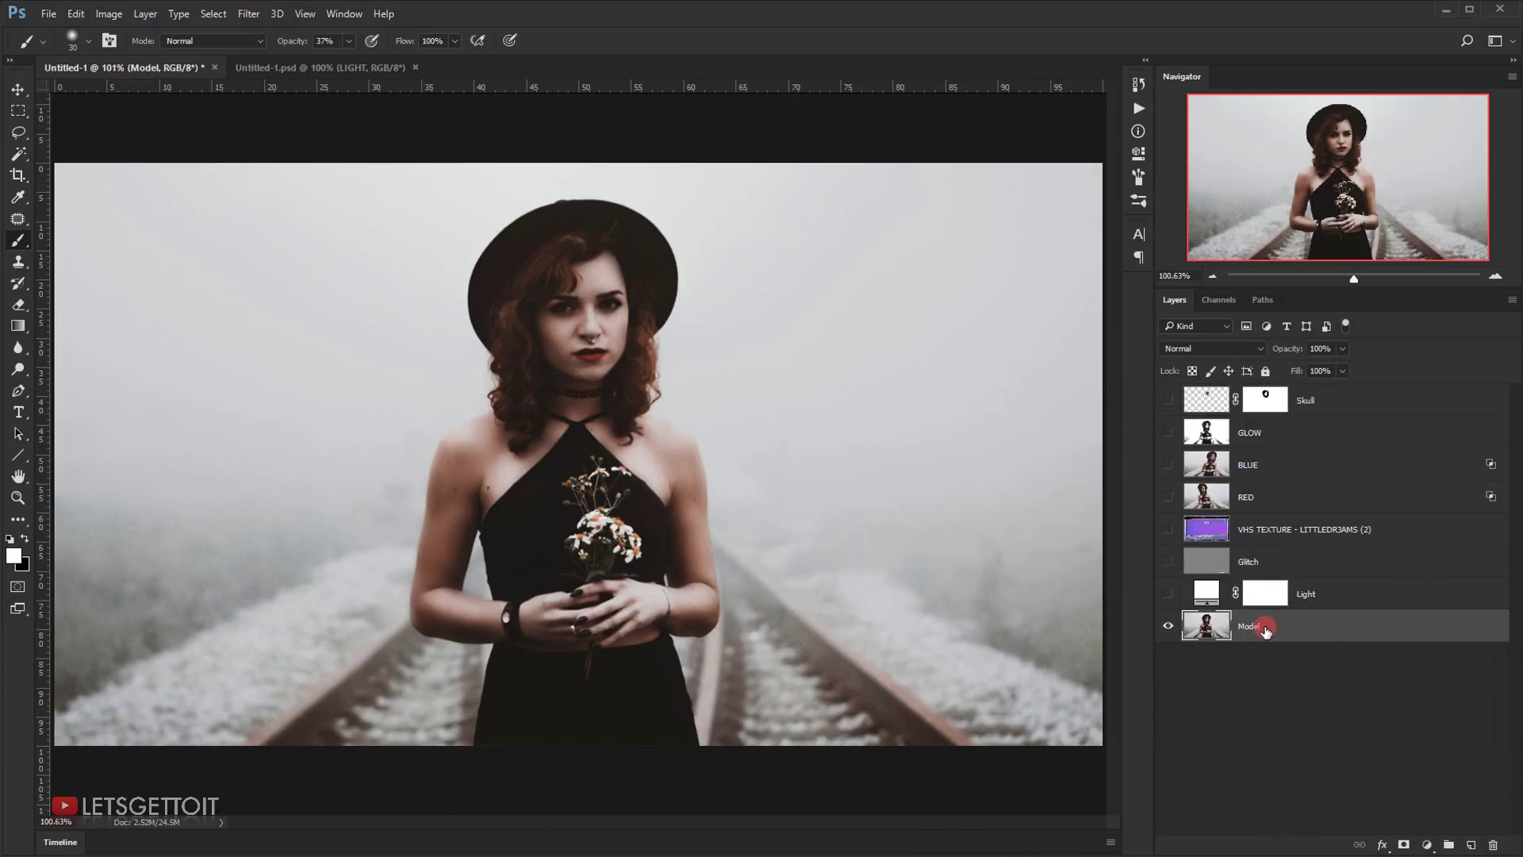
pyautogui.hotkey('ctrl', 'j')
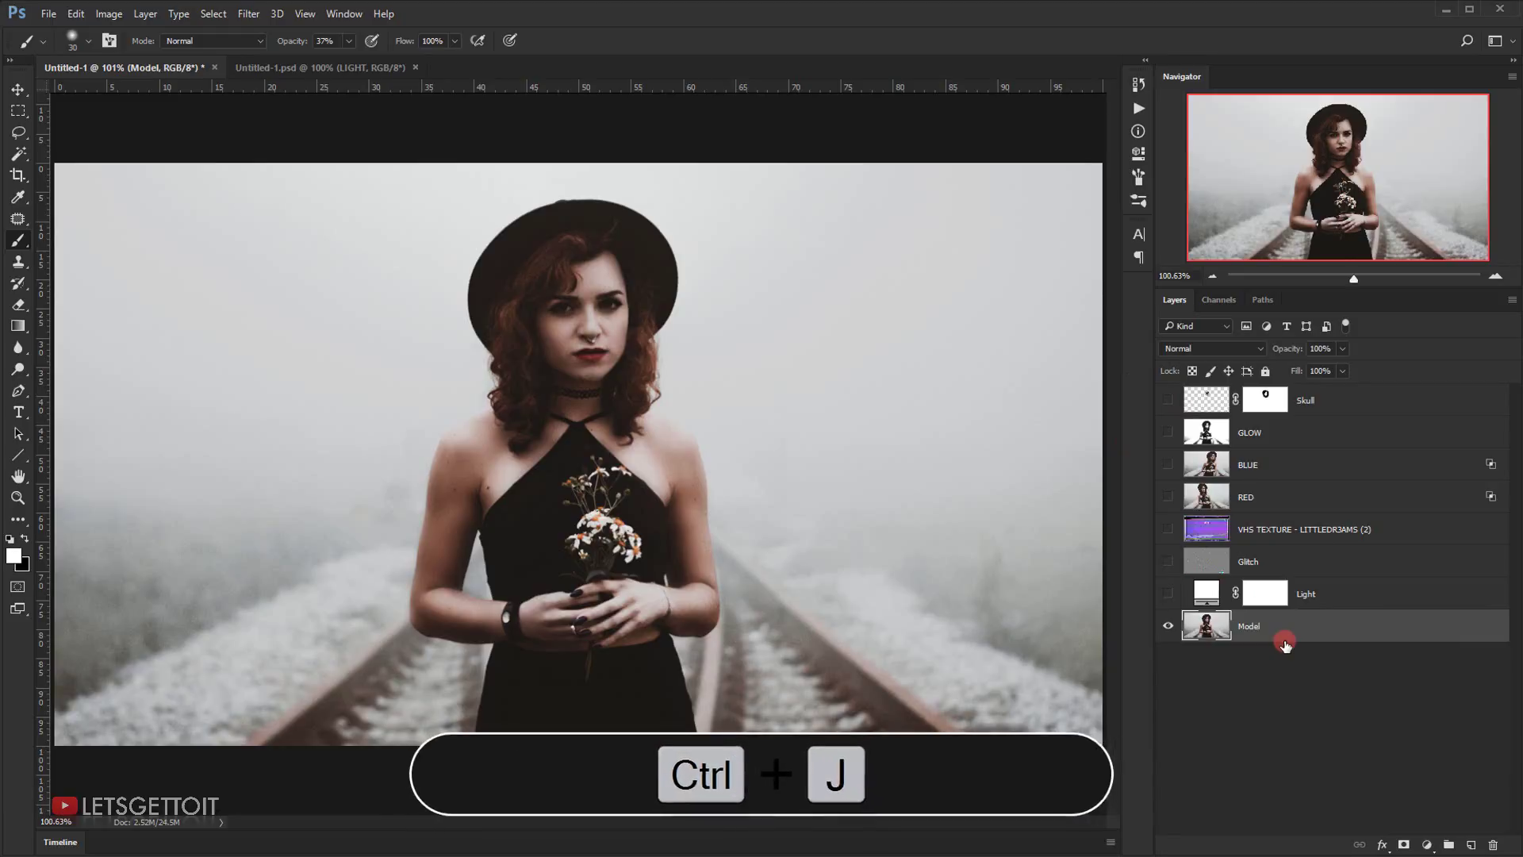
pyautogui.doubleClick(1256, 627)
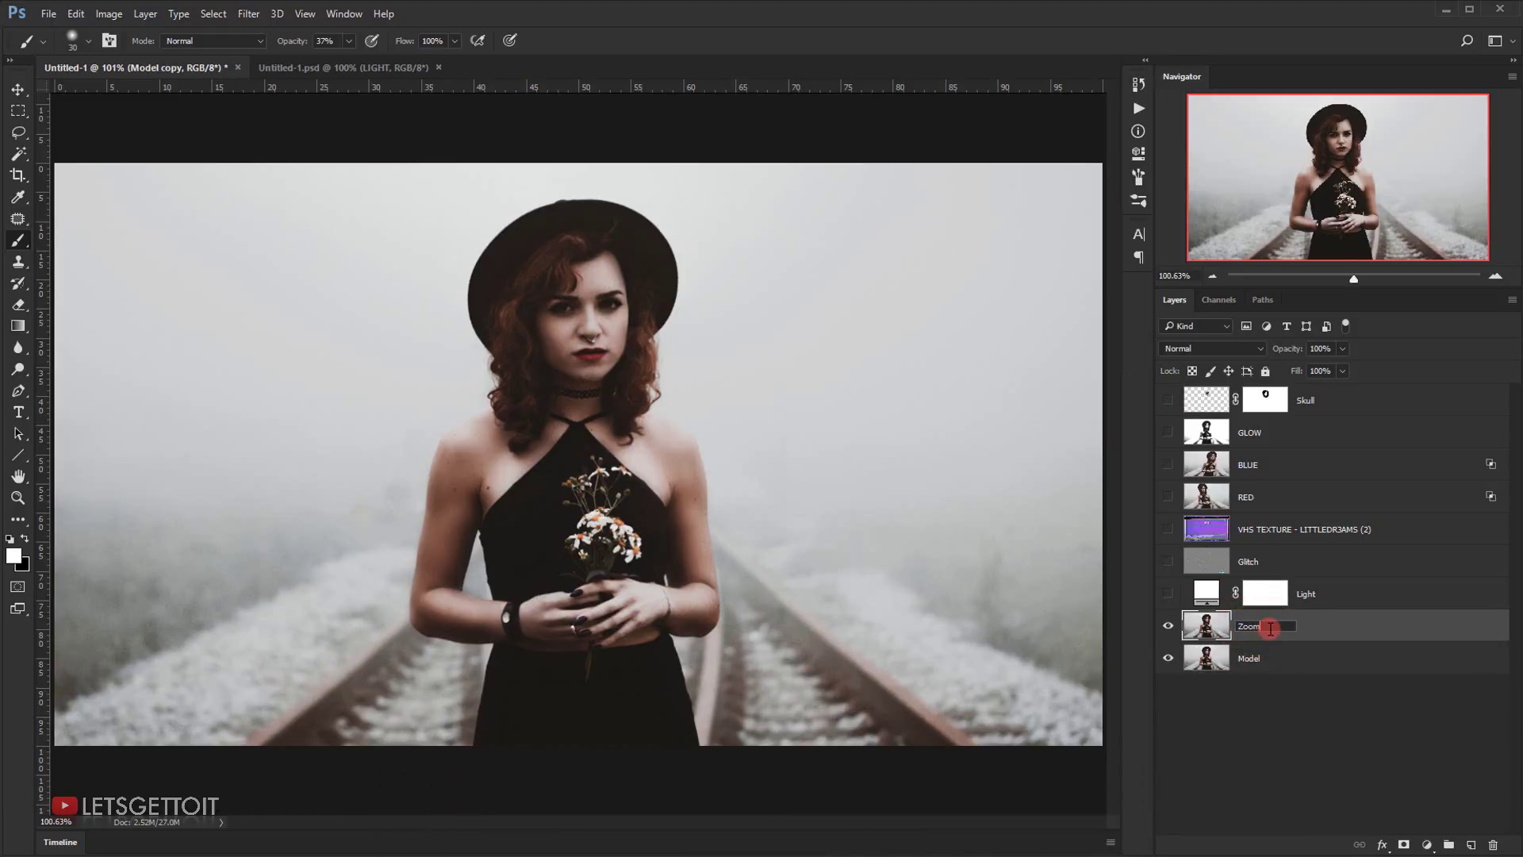
pyautogui.click(1308, 736)
# - Free-transform the Zoom layer to about 159%, shift it down to frame the woman's face, and compare it with the Model layer
pyautogui.hotkey('ctrl', 't')
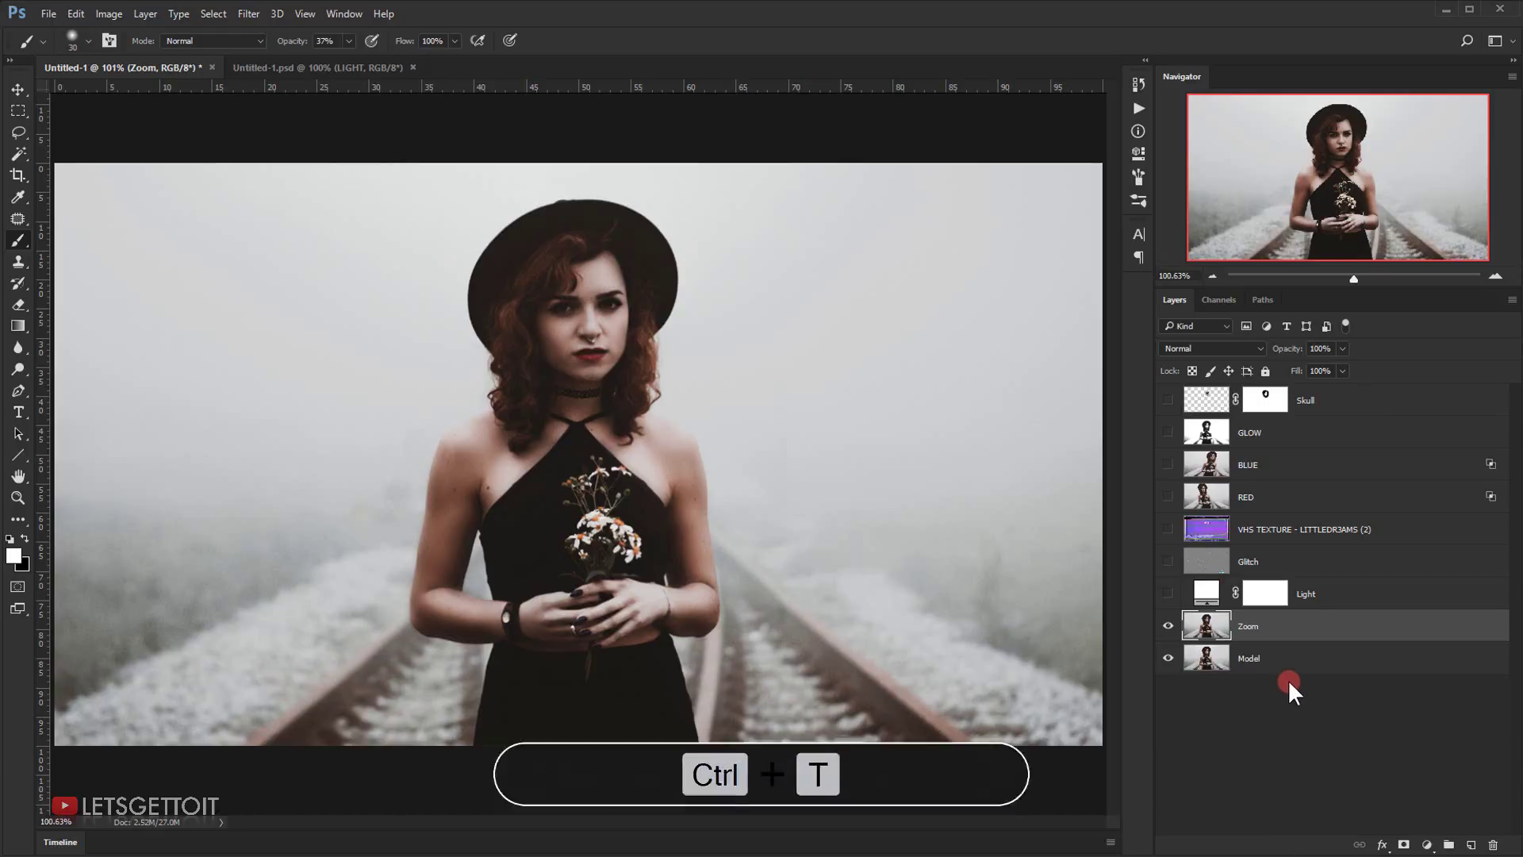
pyautogui.hotkey('ctrl', '-')
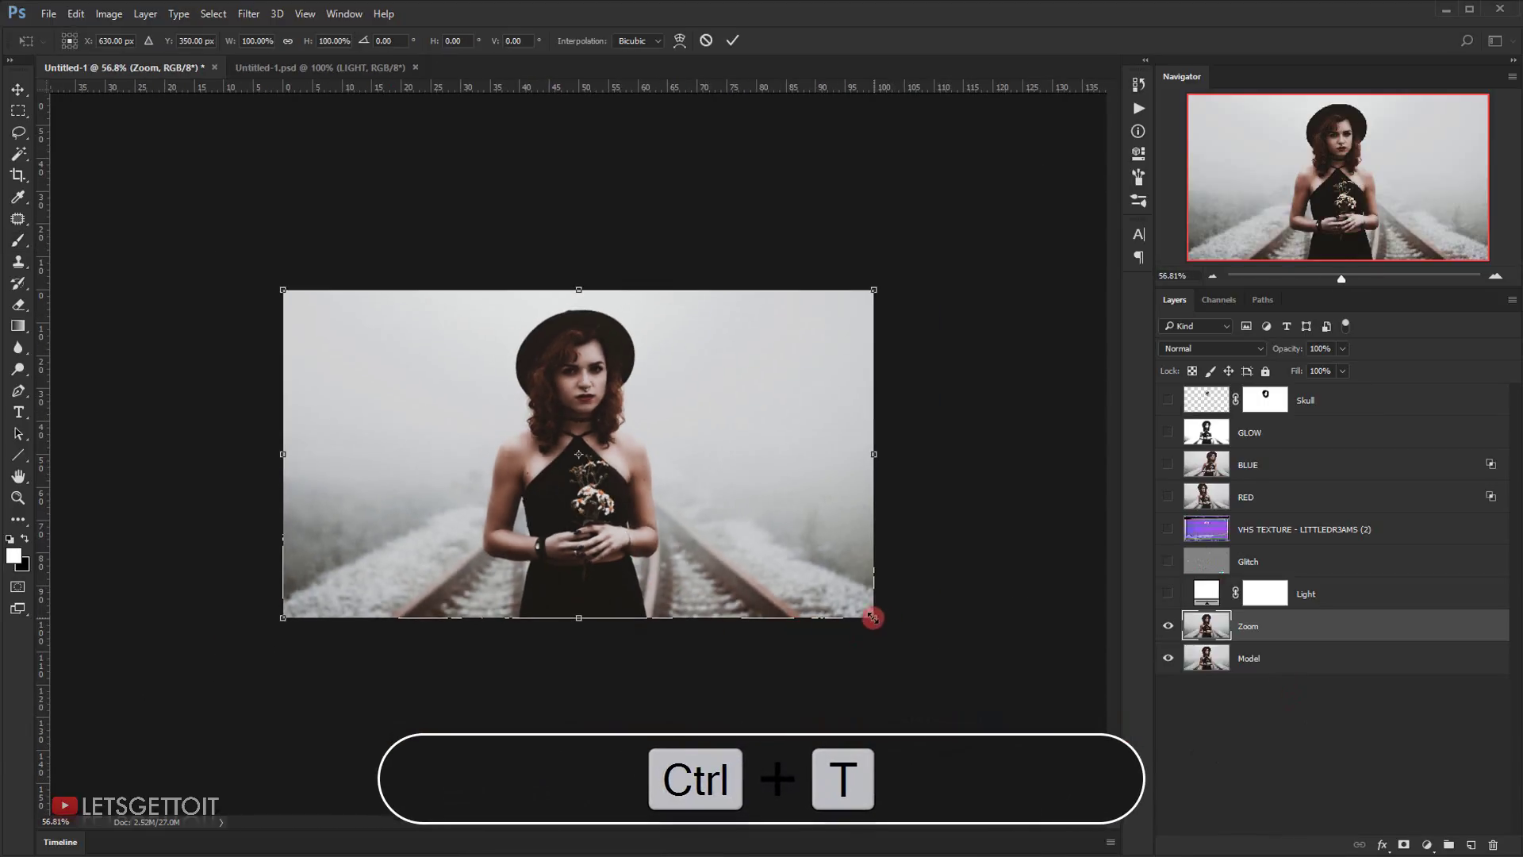
pyautogui.moveTo(874, 617); pyautogui.dragTo(1006, 691)
pyautogui.moveTo(698, 492); pyautogui.dragTo(709, 549)
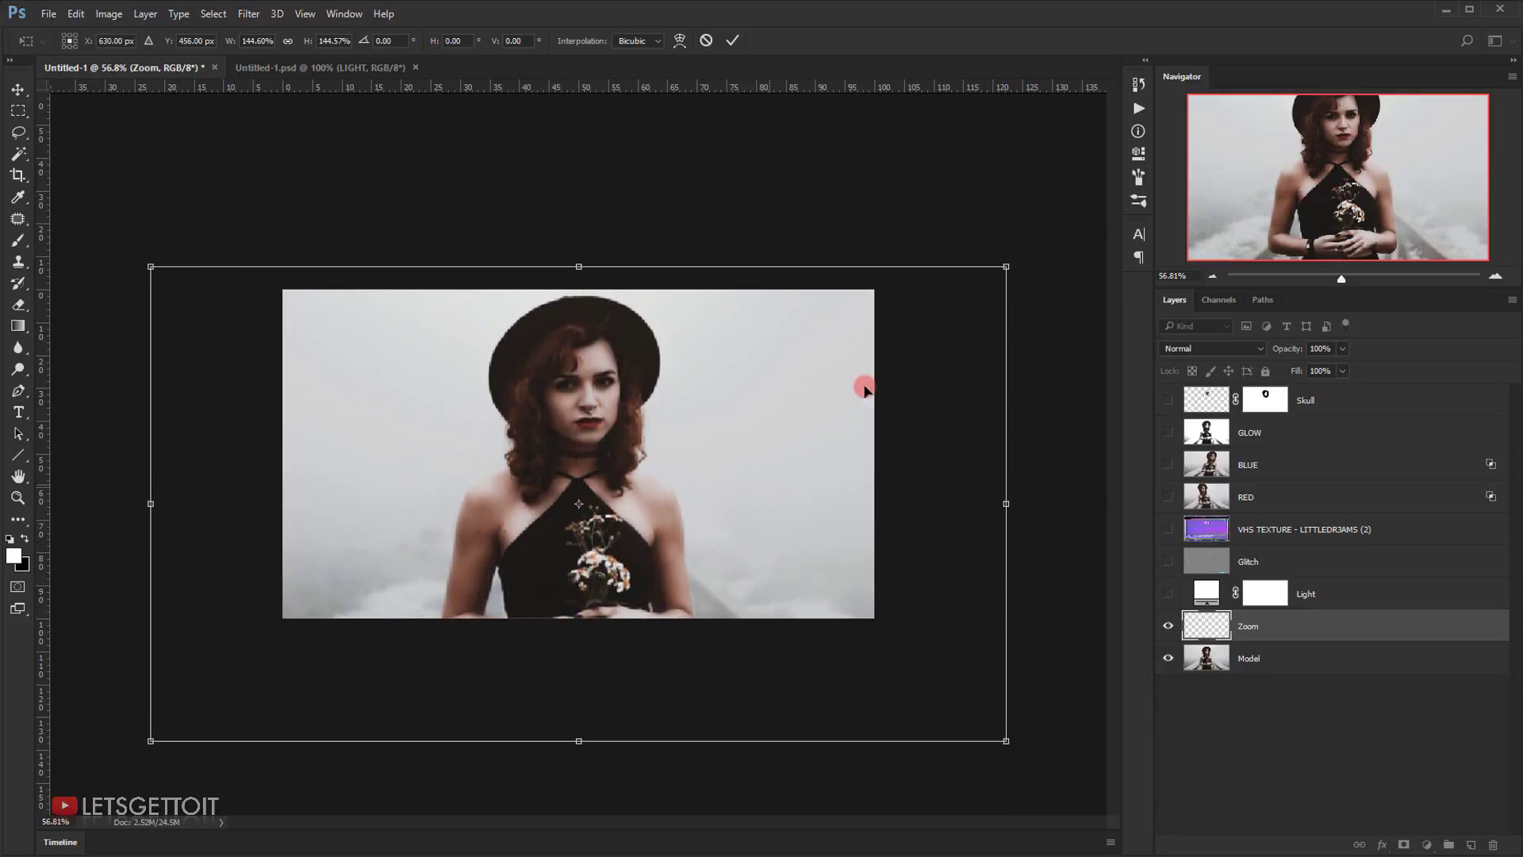
pyautogui.moveTo(1008, 267); pyautogui.dragTo(1048, 242)
pyautogui.moveTo(714, 414); pyautogui.dragTo(716, 431)
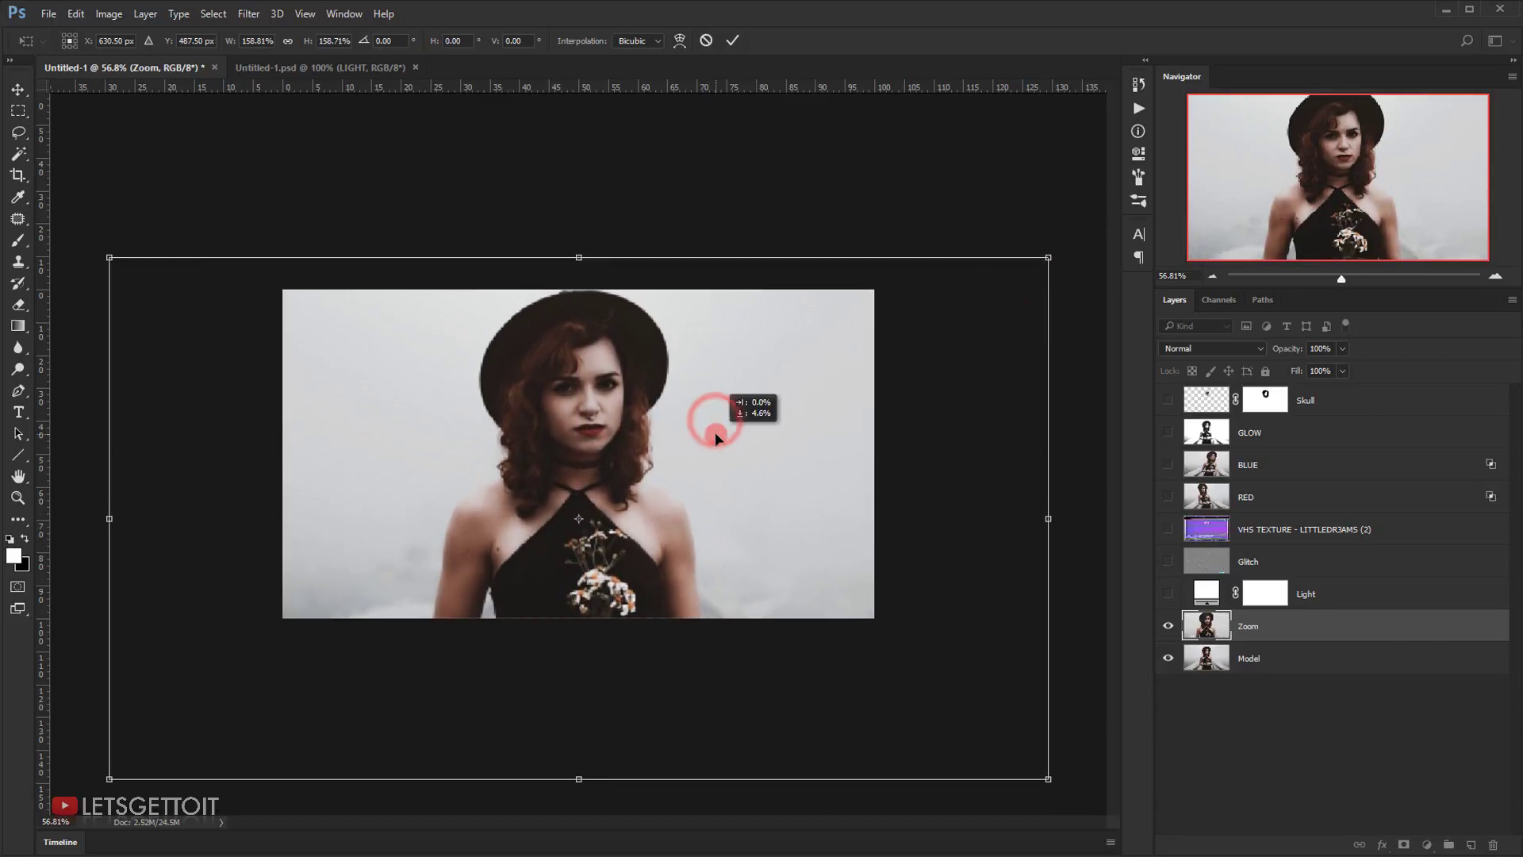
pyautogui.click(732, 41)
pyautogui.press('b')
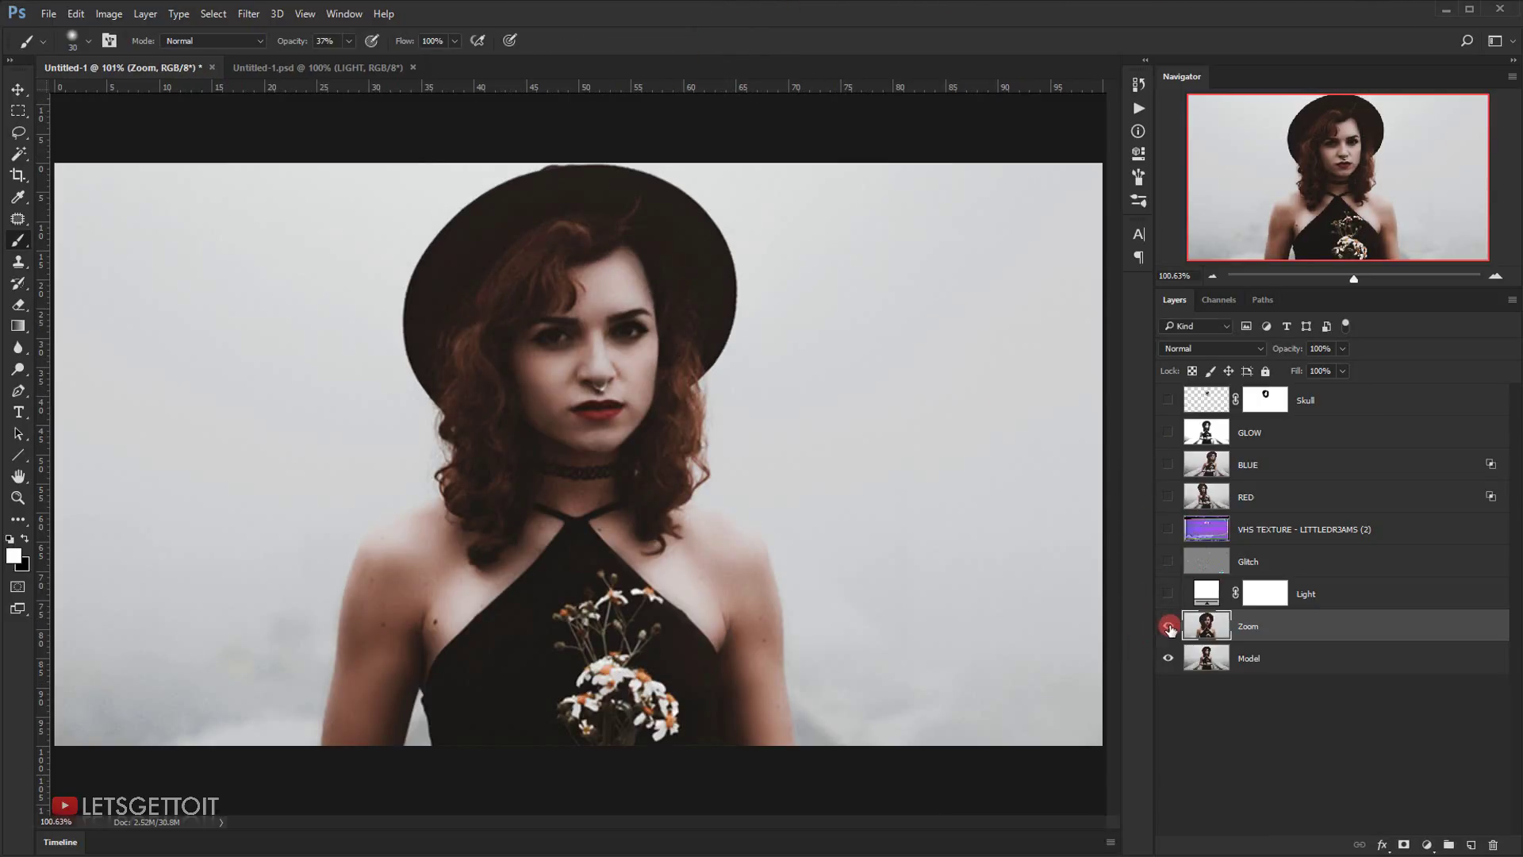
pyautogui.click(1167, 626)
pyautogui.click(1167, 626)
# - Duplicate the masked Skull layer
pyautogui.click(1353, 403)
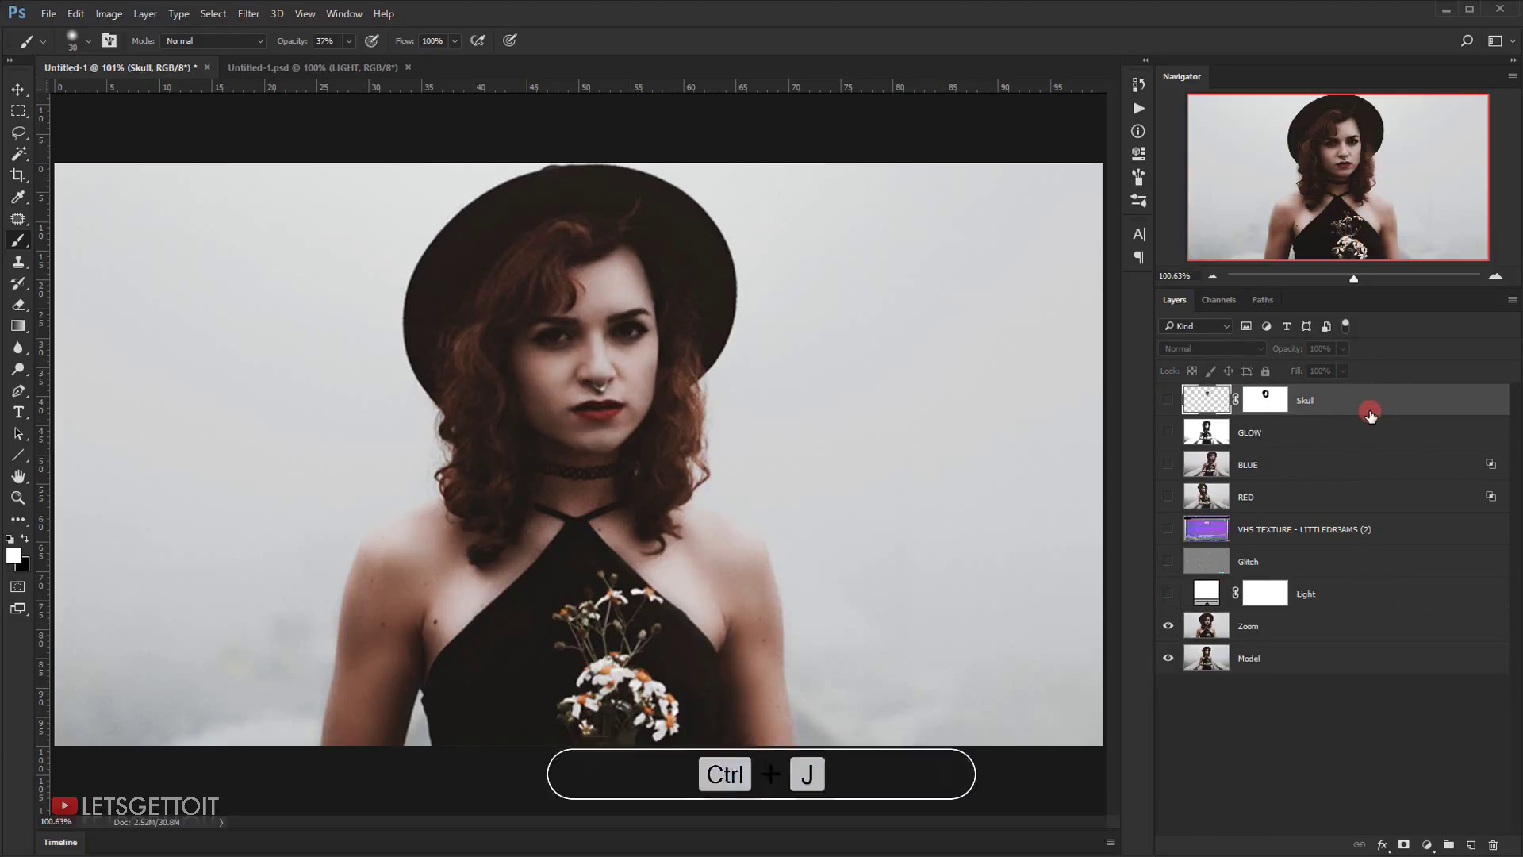
pyautogui.hotkey('ctrl', 'j')
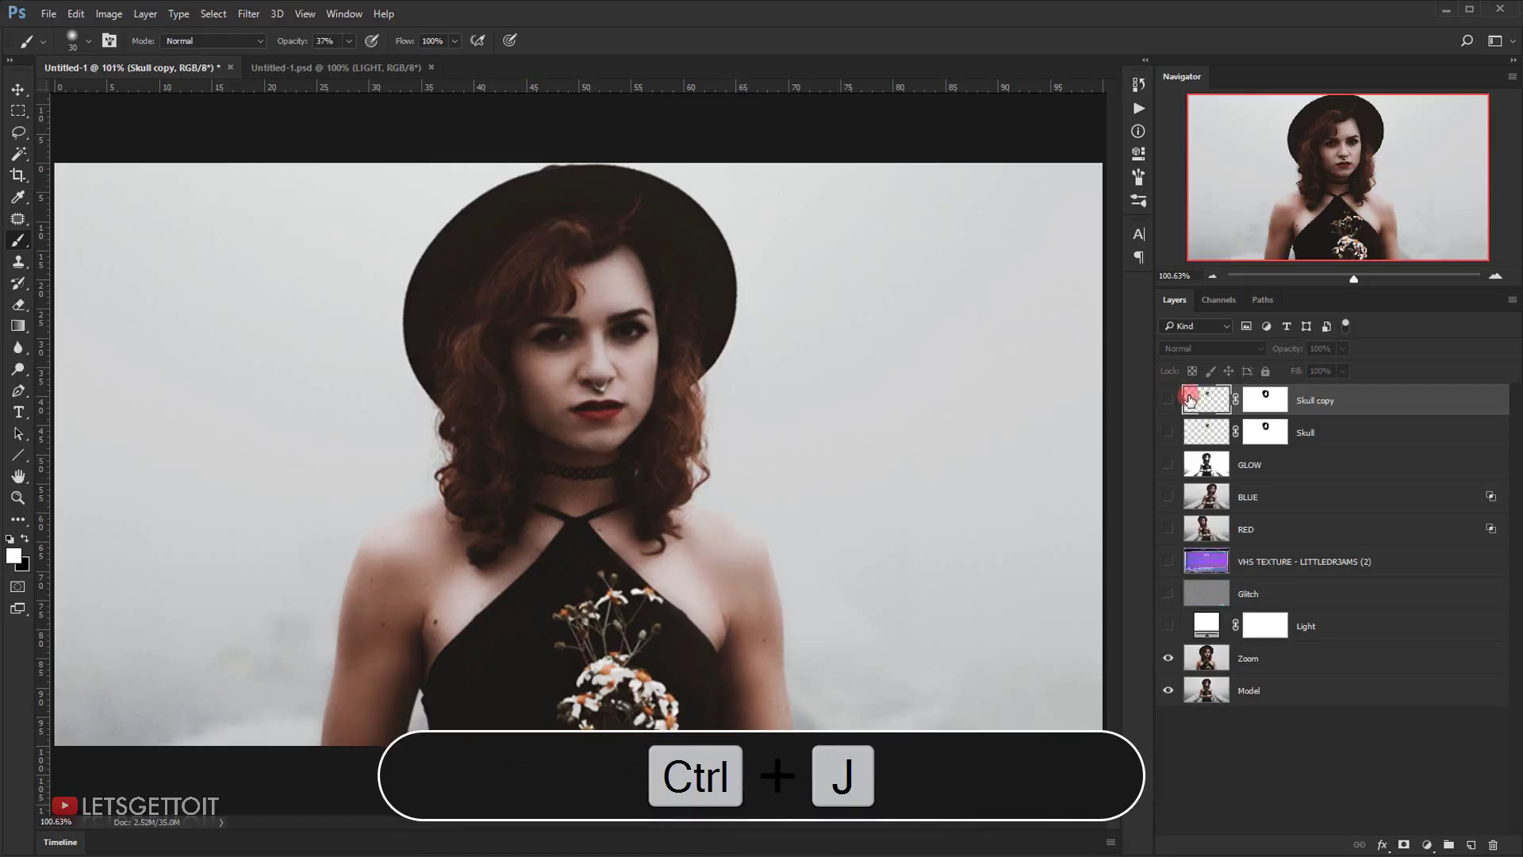
# - Show the Skull copy layer, enlarge it to about 170%, and shift it down to fit the zoomed woman's face
pyautogui.click(1168, 400)
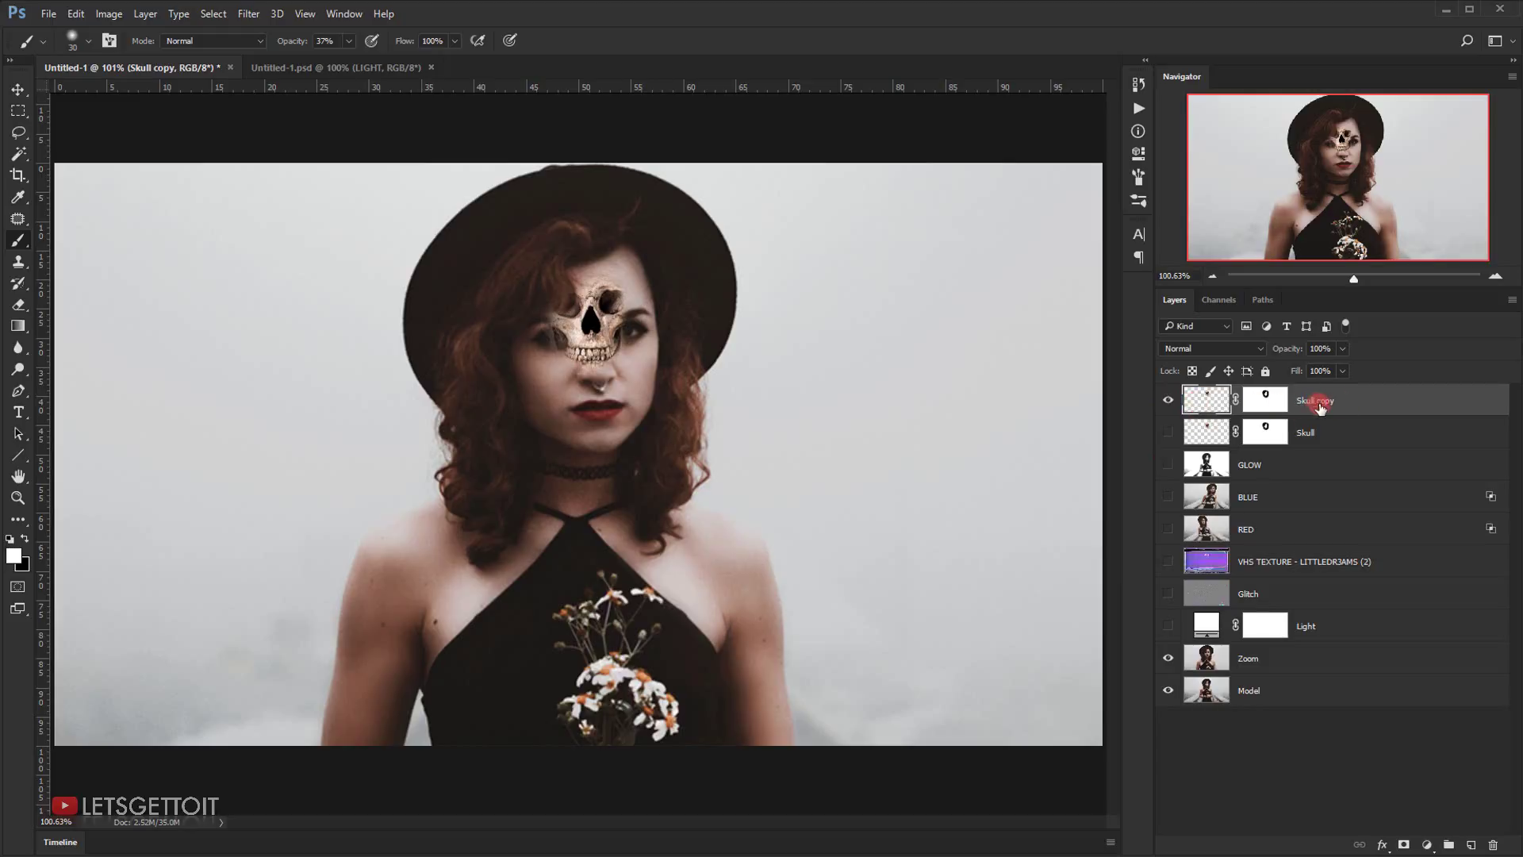
pyautogui.hotkey('ctrl', 't')
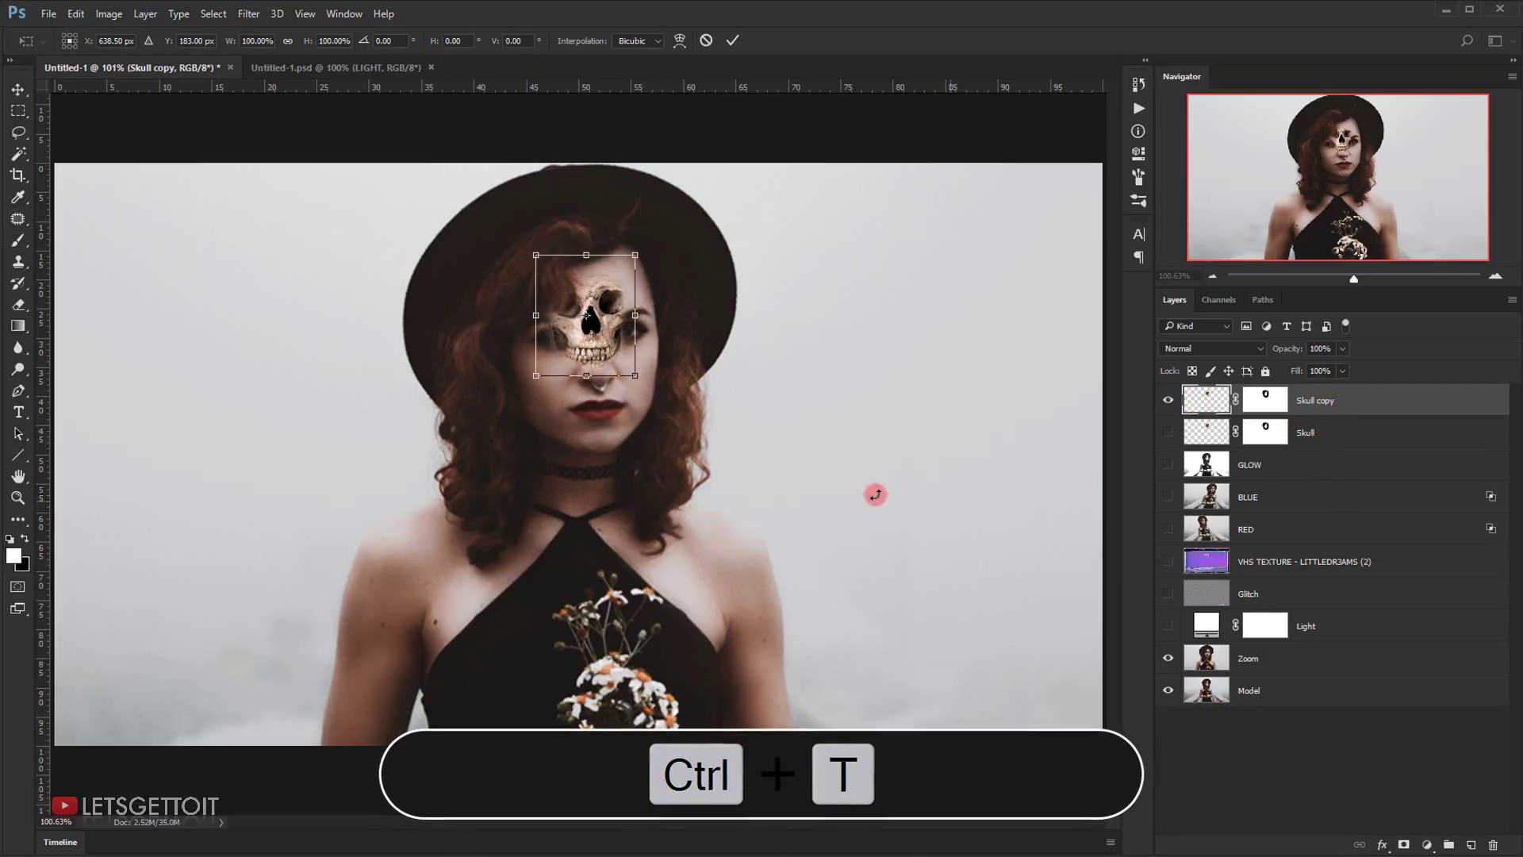
pyautogui.moveTo(635, 373); pyautogui.dragTo(688, 439)
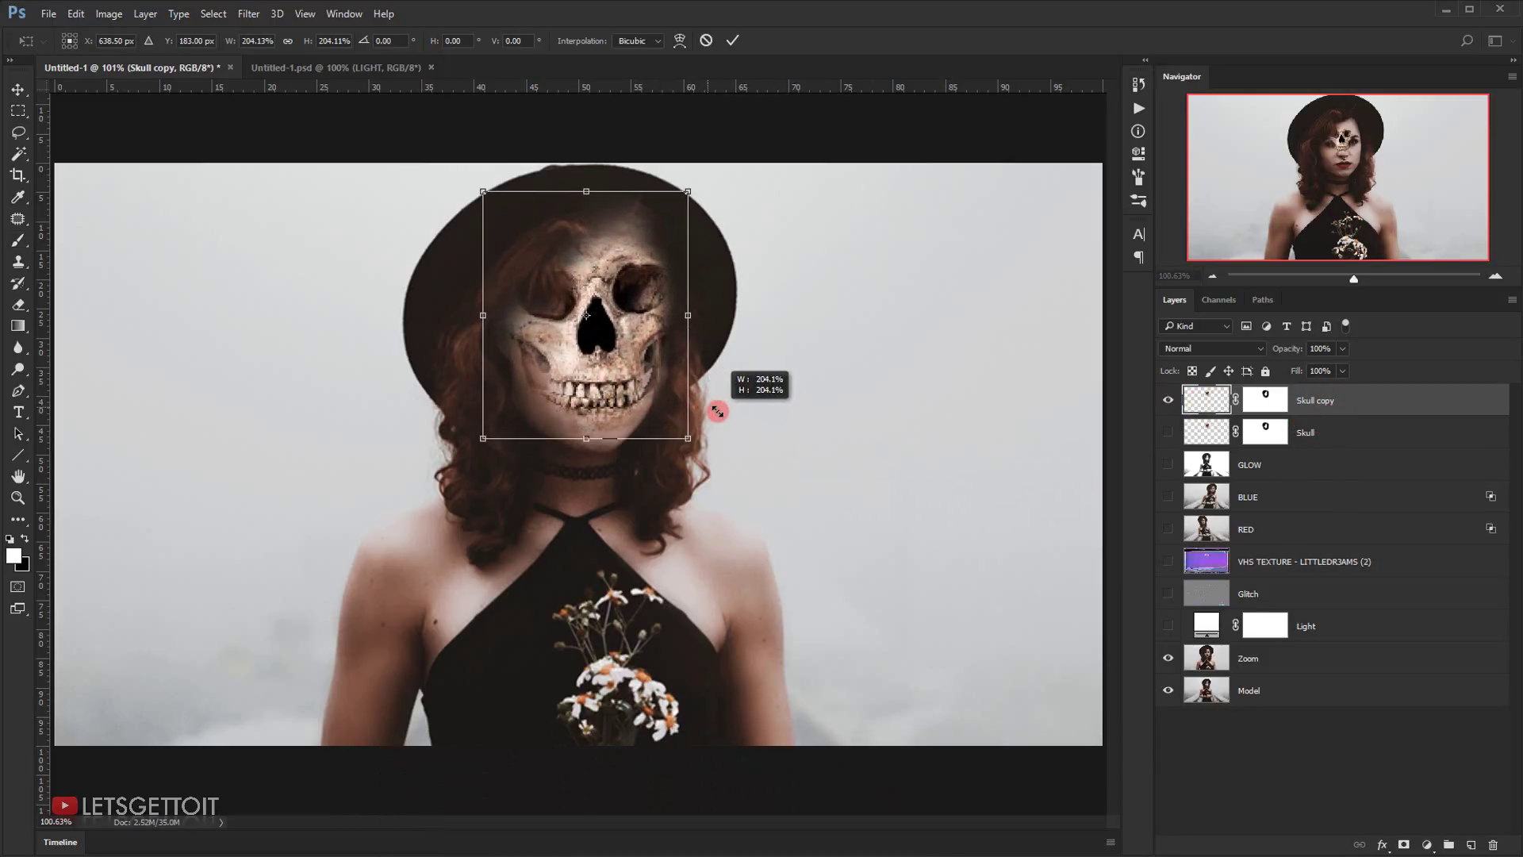
pyautogui.moveTo(599, 357); pyautogui.dragTo(599, 389)
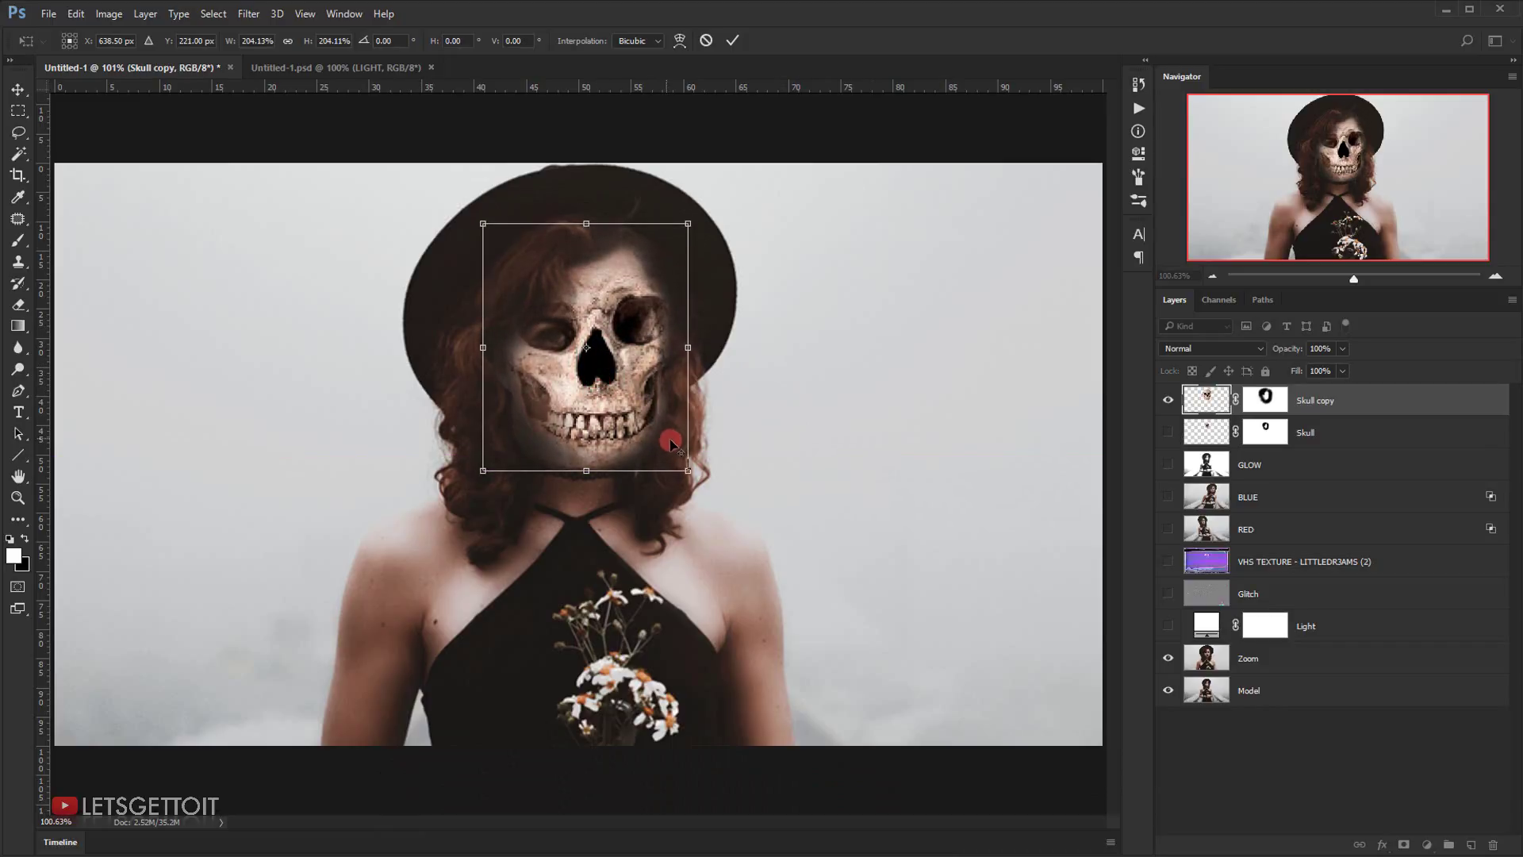
pyautogui.moveTo(687, 472); pyautogui.dragTo(670, 443)
pyautogui.moveTo(680, 454)
pyautogui.mouseDown()
pyautogui.moveTo(651, 441)
pyautogui.moveTo(674, 440)
pyautogui.mouseUp()
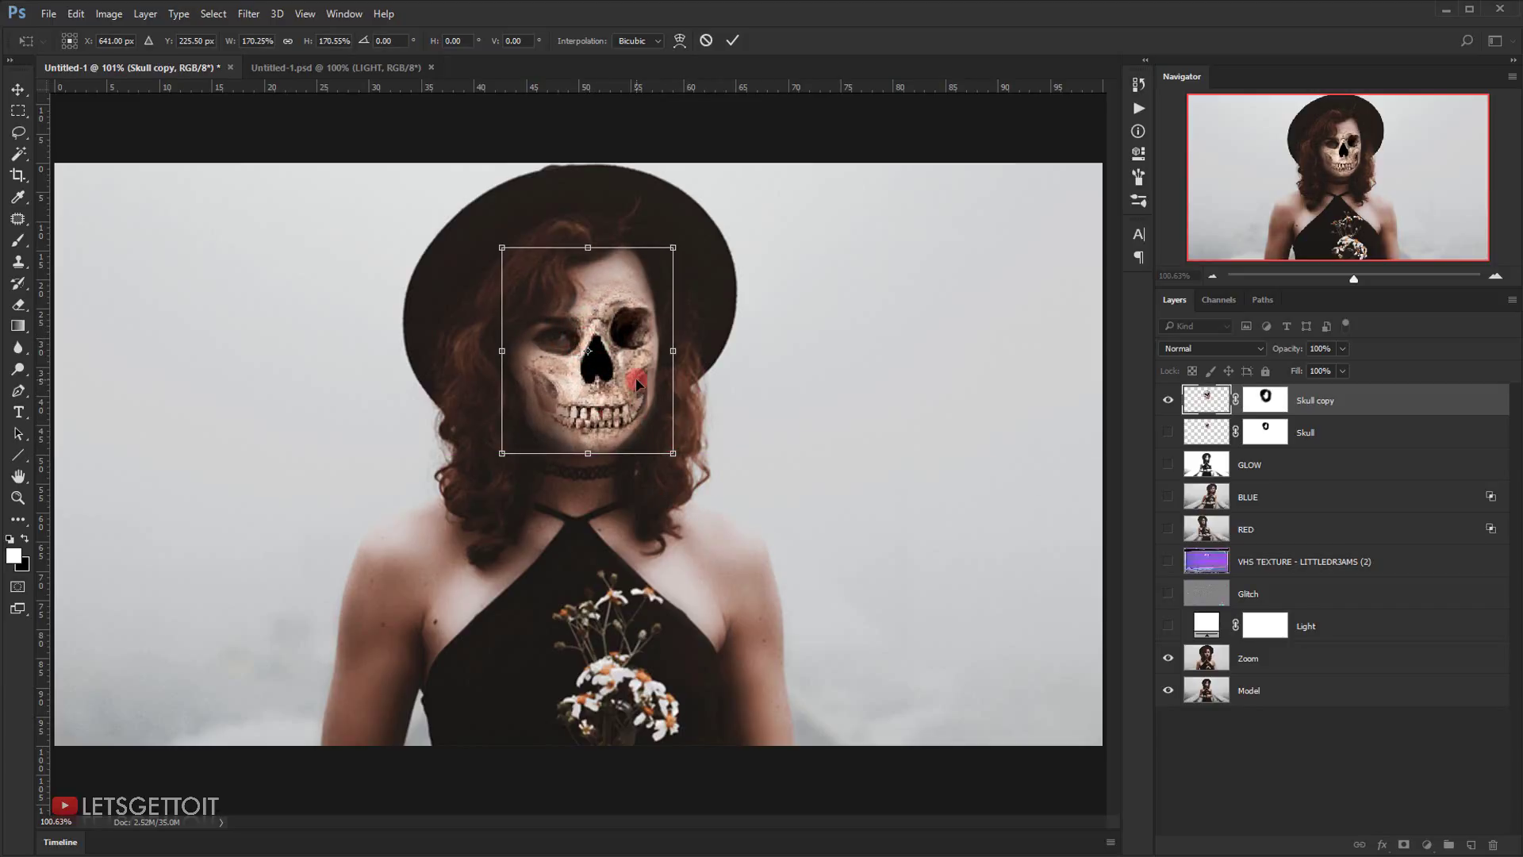
pyautogui.moveTo(636, 384); pyautogui.dragTo(636, 385)
pyautogui.click(730, 40)
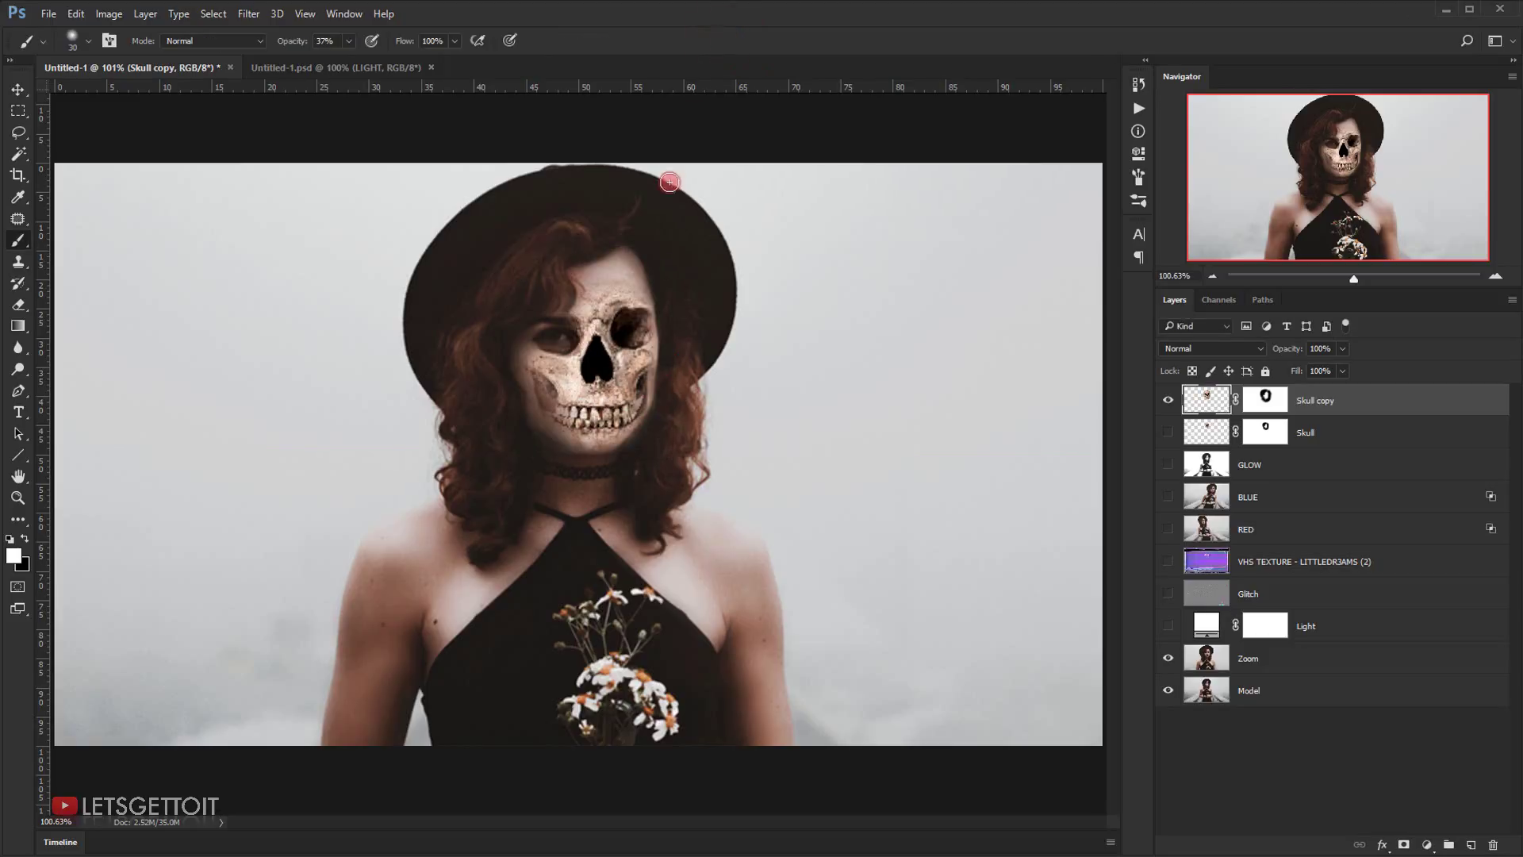
# - Paint black on the Skull copy layer's mask to refine its blend, and compare the face with and without the skull
pyautogui.click(1268, 404)
pyautogui.click(1265, 403)
pyautogui.scroll(3, 400, 432)
pyautogui.moveTo(611, 491)
pyautogui.mouseDown()
pyautogui.moveTo(560, 457)
pyautogui.moveTo(587, 455)
pyautogui.moveTo(549, 449)
pyautogui.moveTo(580, 466)
pyautogui.moveTo(599, 458)
pyautogui.moveTo(576, 448)
pyautogui.moveTo(608, 467)
pyautogui.moveTo(592, 458)
pyautogui.moveTo(716, 470)
pyautogui.moveTo(738, 436)
pyautogui.moveTo(670, 495)
pyautogui.moveTo(721, 479)
pyautogui.mouseUp()
pyautogui.scroll(-8, 730, 485)
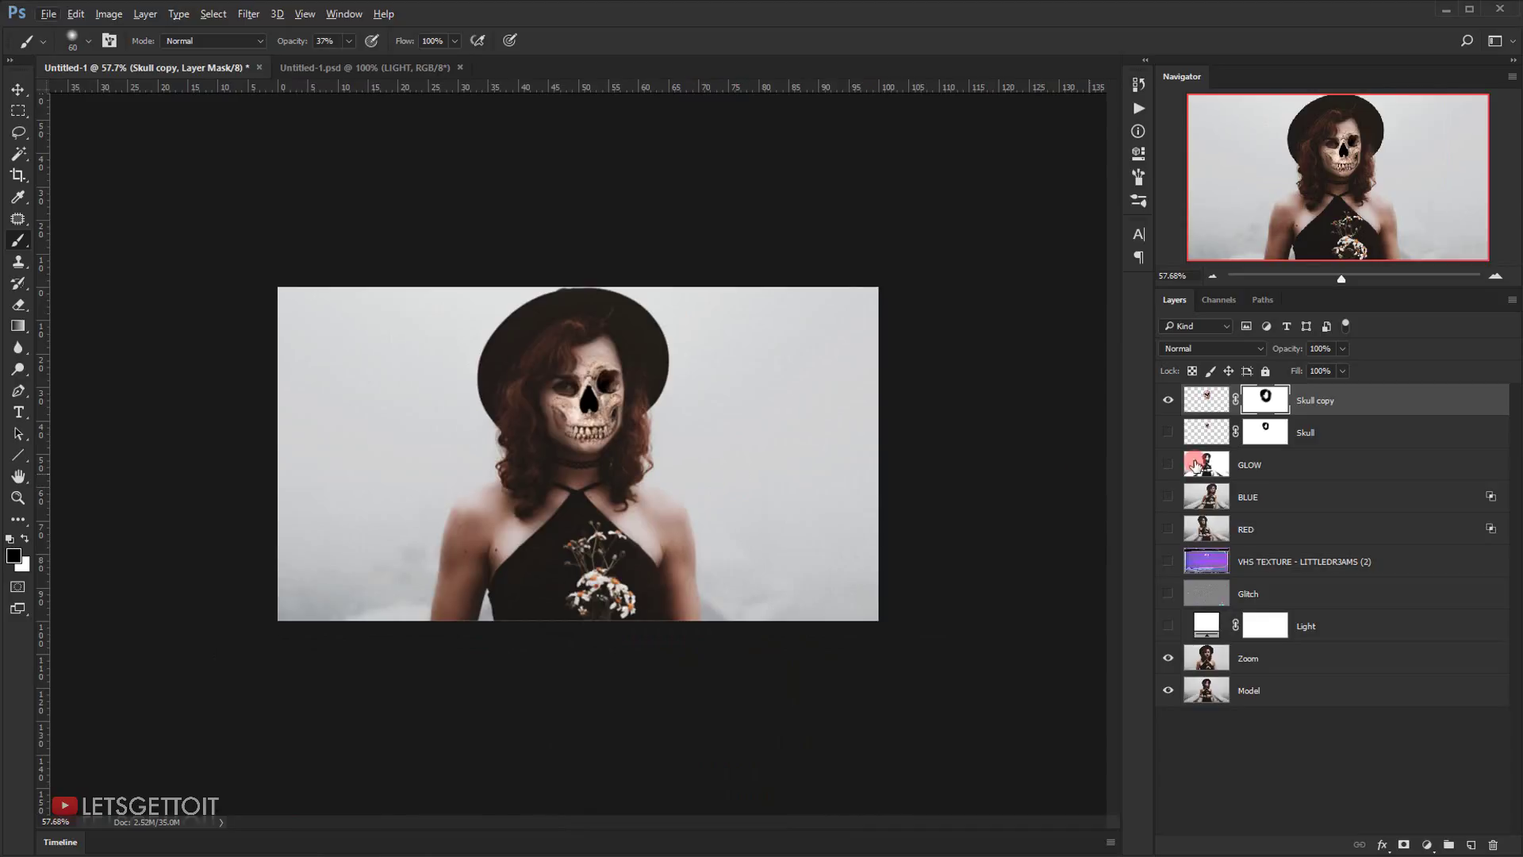
pyautogui.click(1168, 400)
pyautogui.click(1167, 400)
pyautogui.scroll(2, 833, 445)
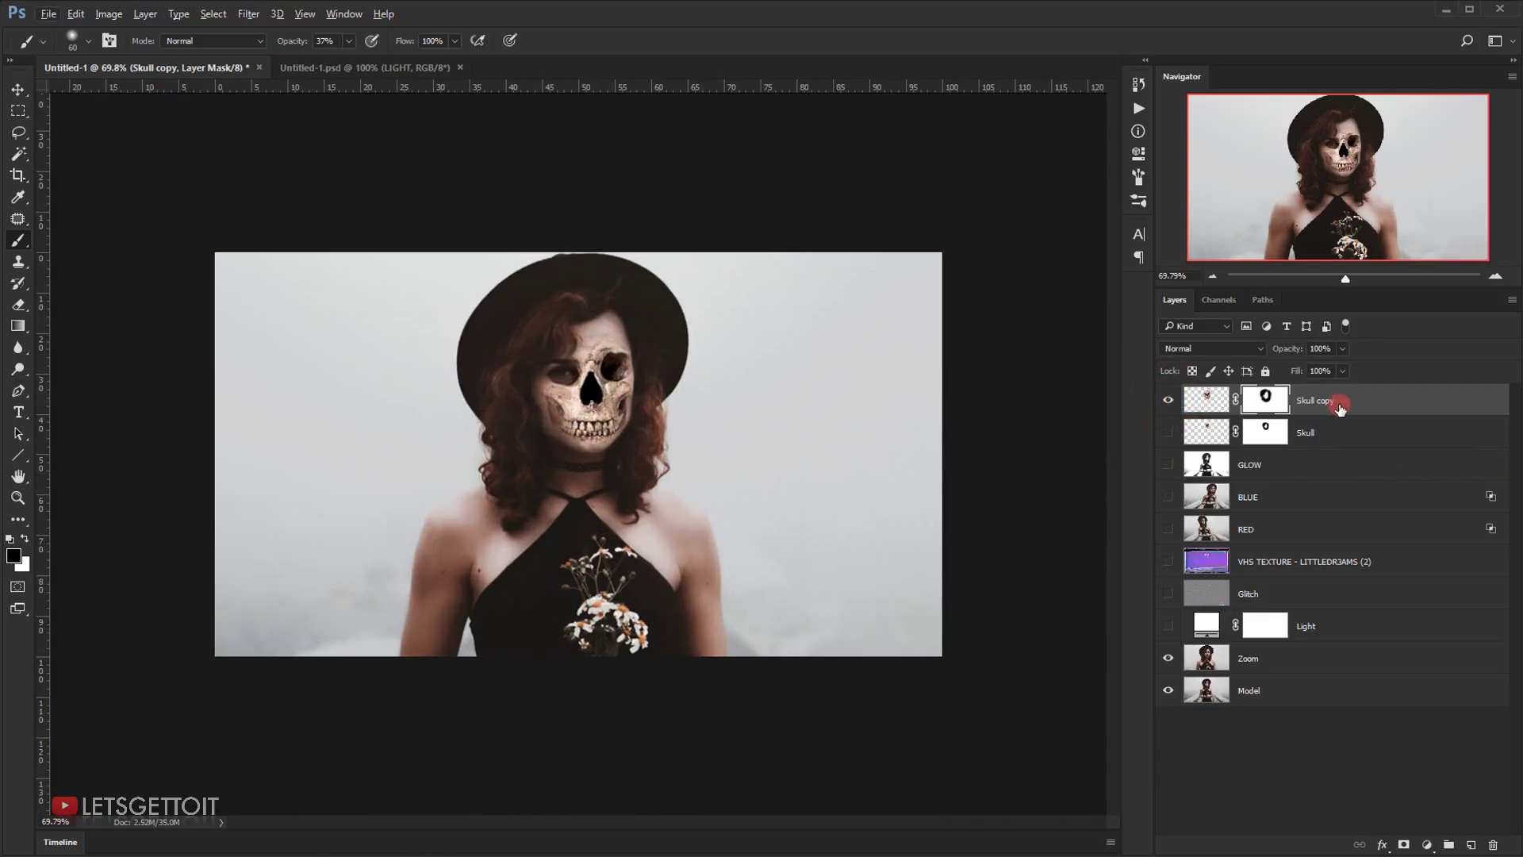
# - Move the Skull copy layer directly above the Zoom layer and merge the two layers
pyautogui.moveTo(1340, 407); pyautogui.dragTo(1269, 644)
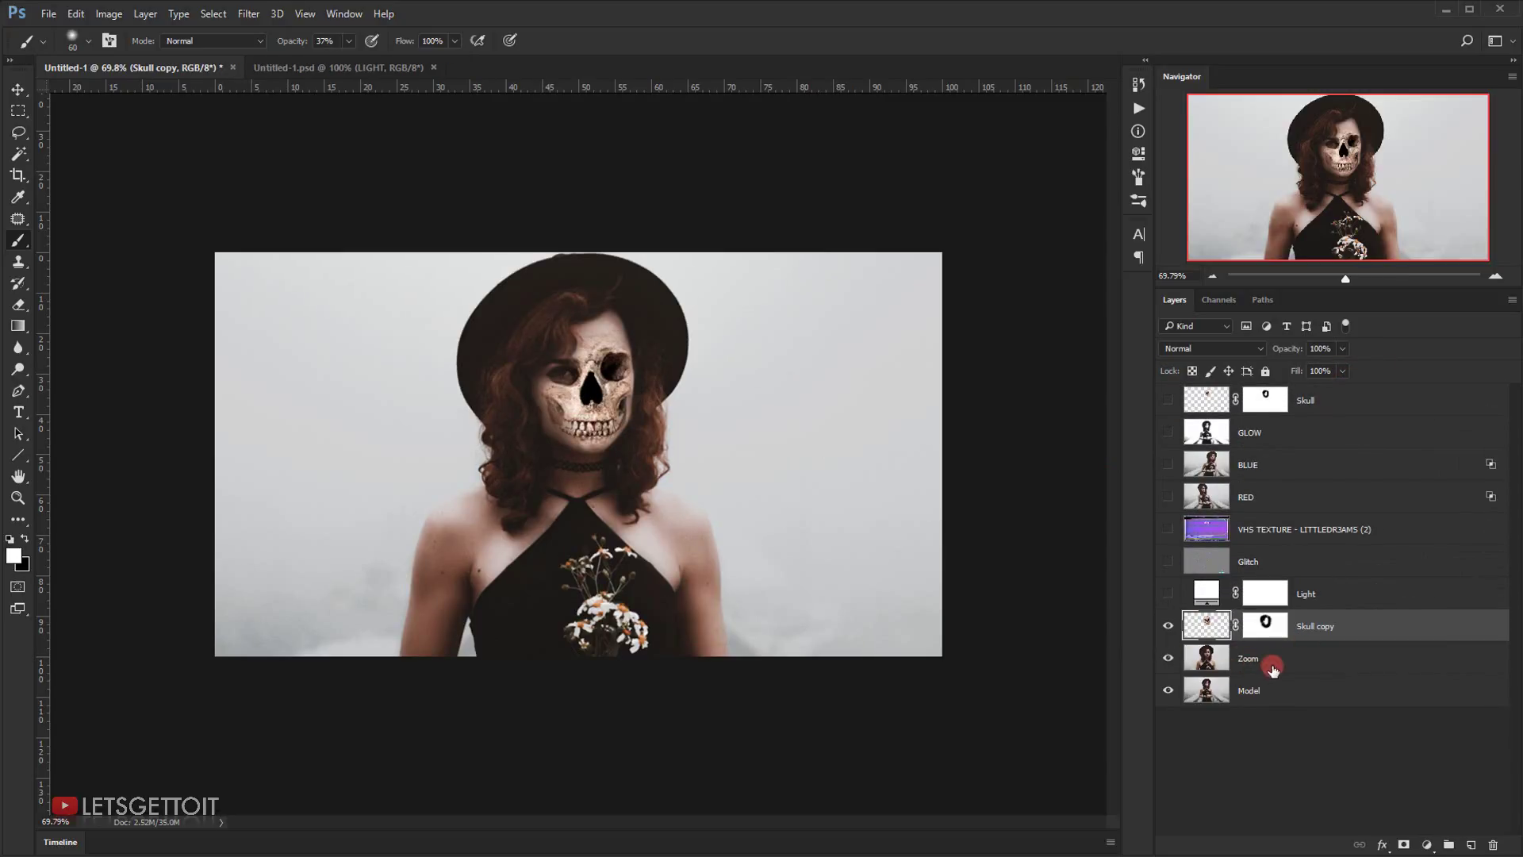
pyautogui.keyDown('ctrl'); pyautogui.click(1287, 661); pyautogui.keyUp('ctrl')
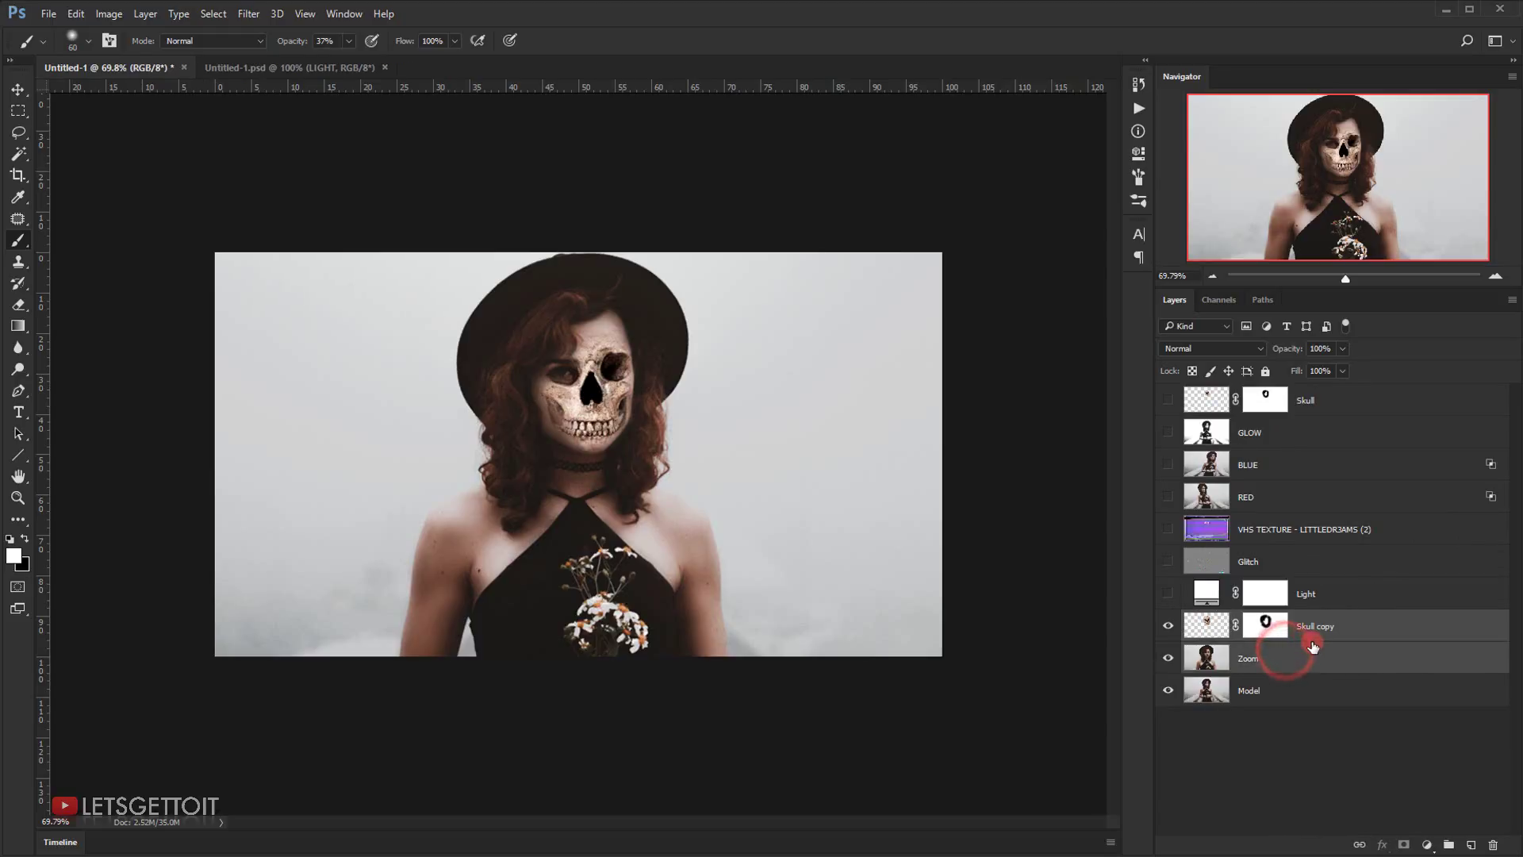
pyautogui.hotkey('ctrl', 'e')
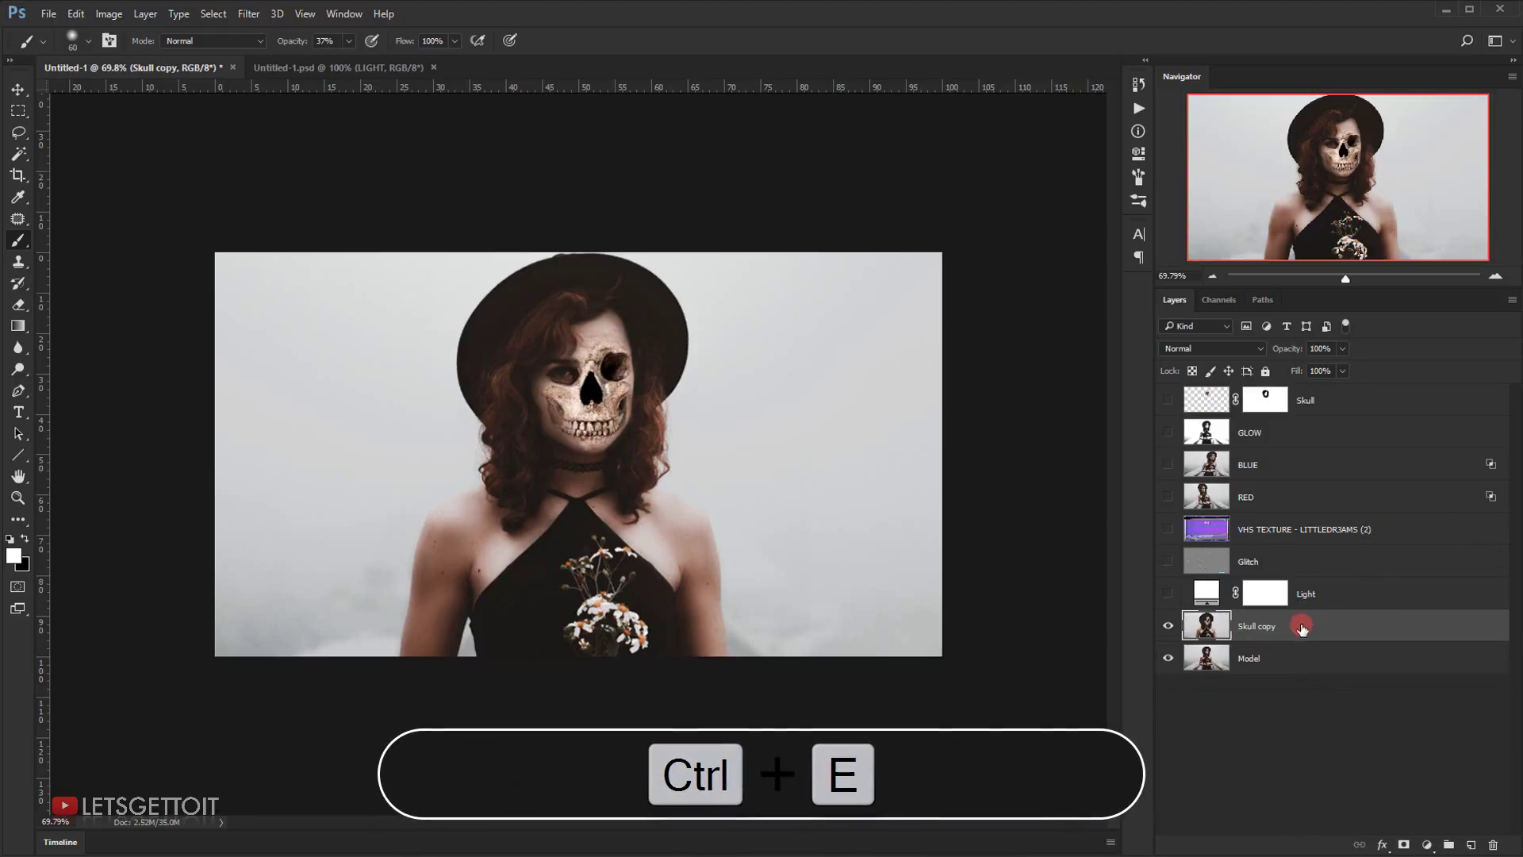
# - Compare the merged zoomed skull portrait with the Model layer beneath it, viewing the whole image
pyautogui.click(1168, 626)
pyautogui.click(1166, 626)
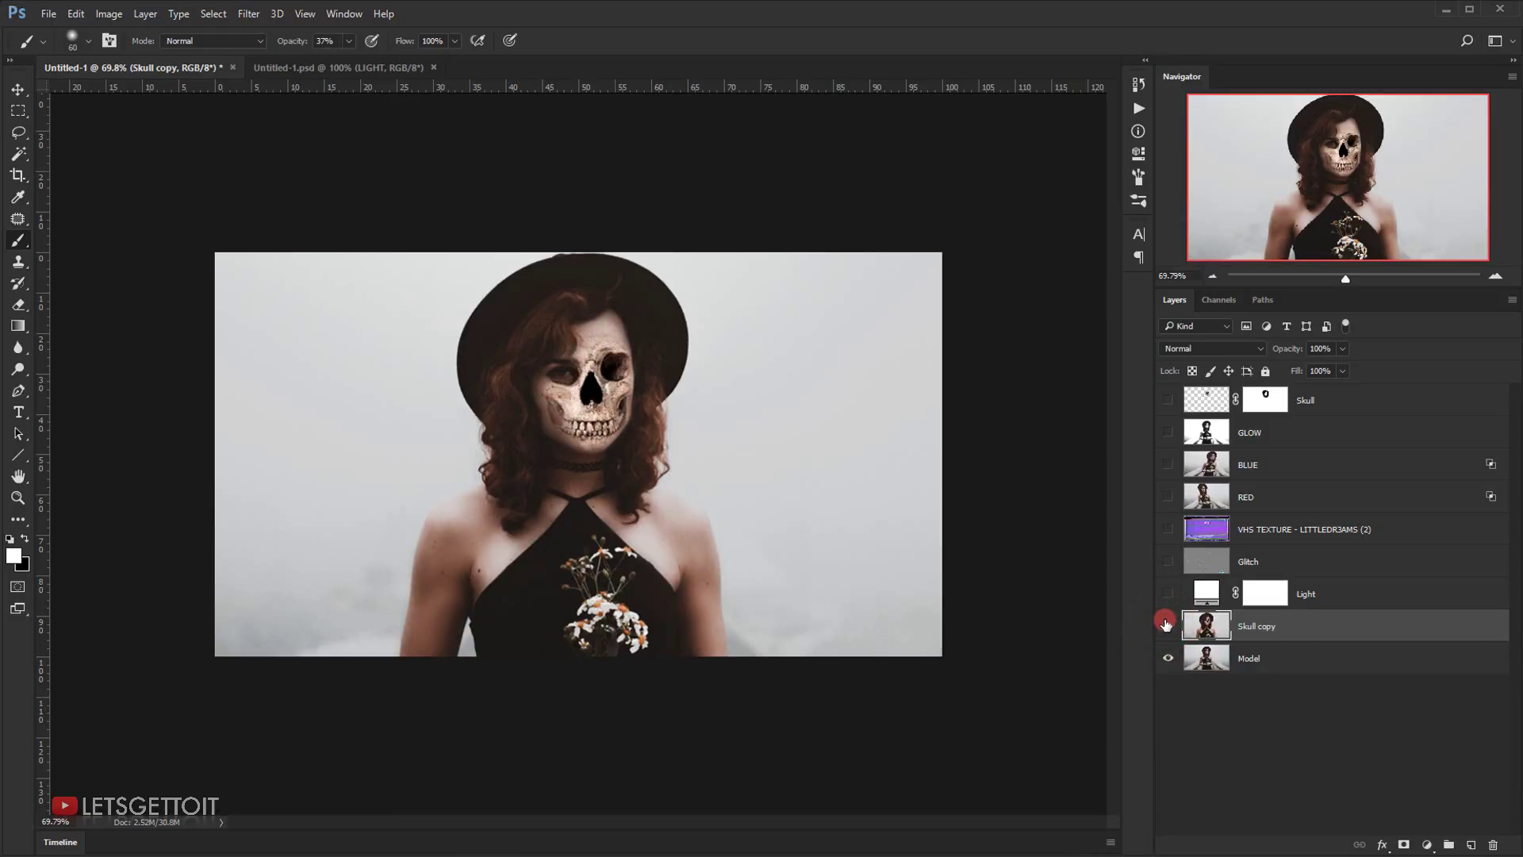
pyautogui.click(1166, 626)
pyautogui.click(1166, 626)
pyautogui.hotkey('ctrl', '0')
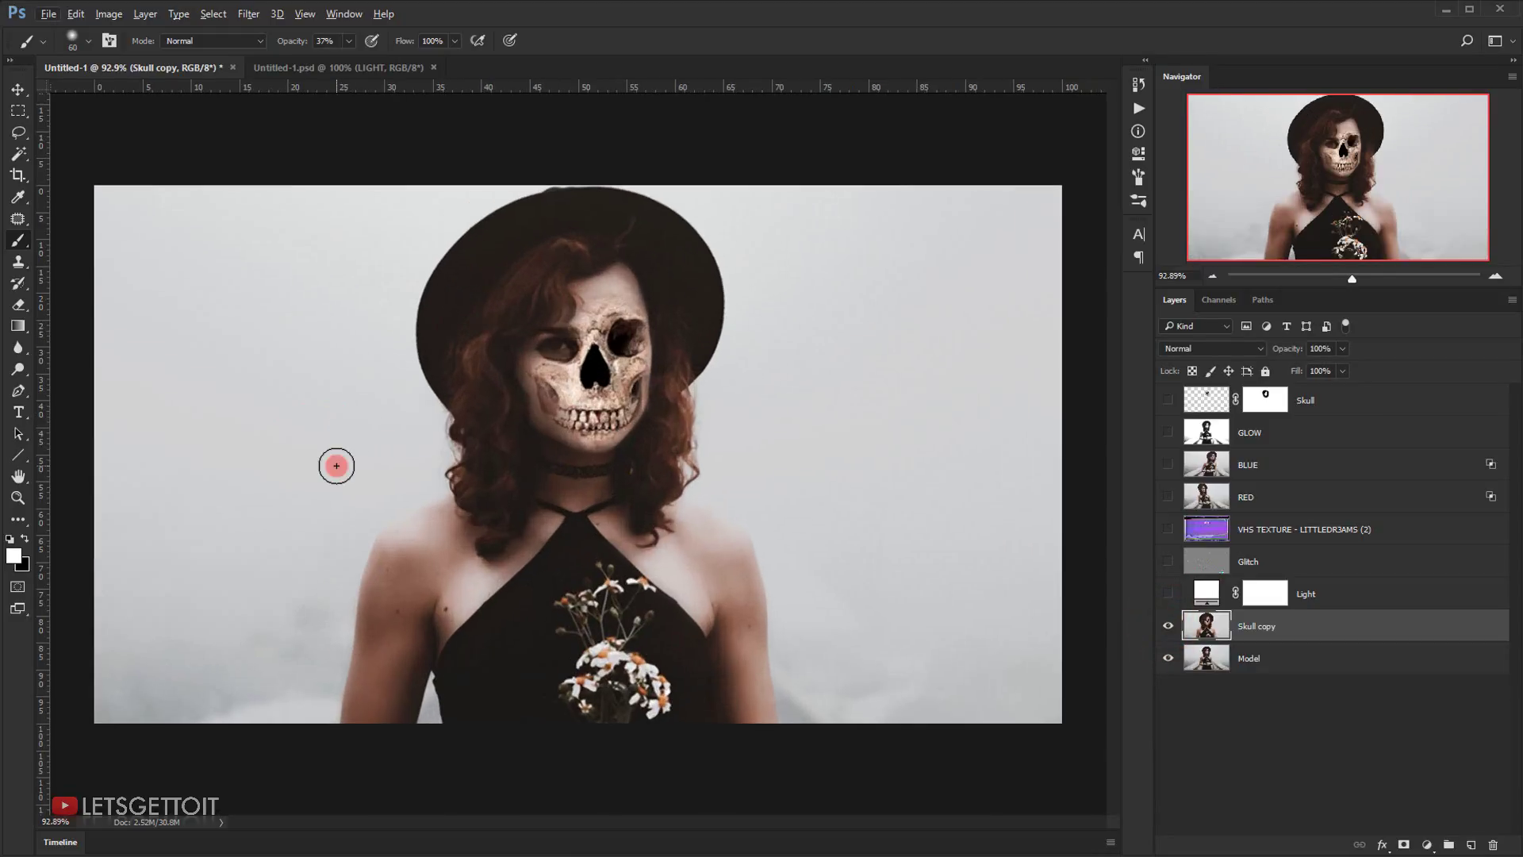
# - Apply the Add Noise filter to the merged Skull copy layer with Gaussian distribution and Monochromatic enabled
pyautogui.click(248, 13)
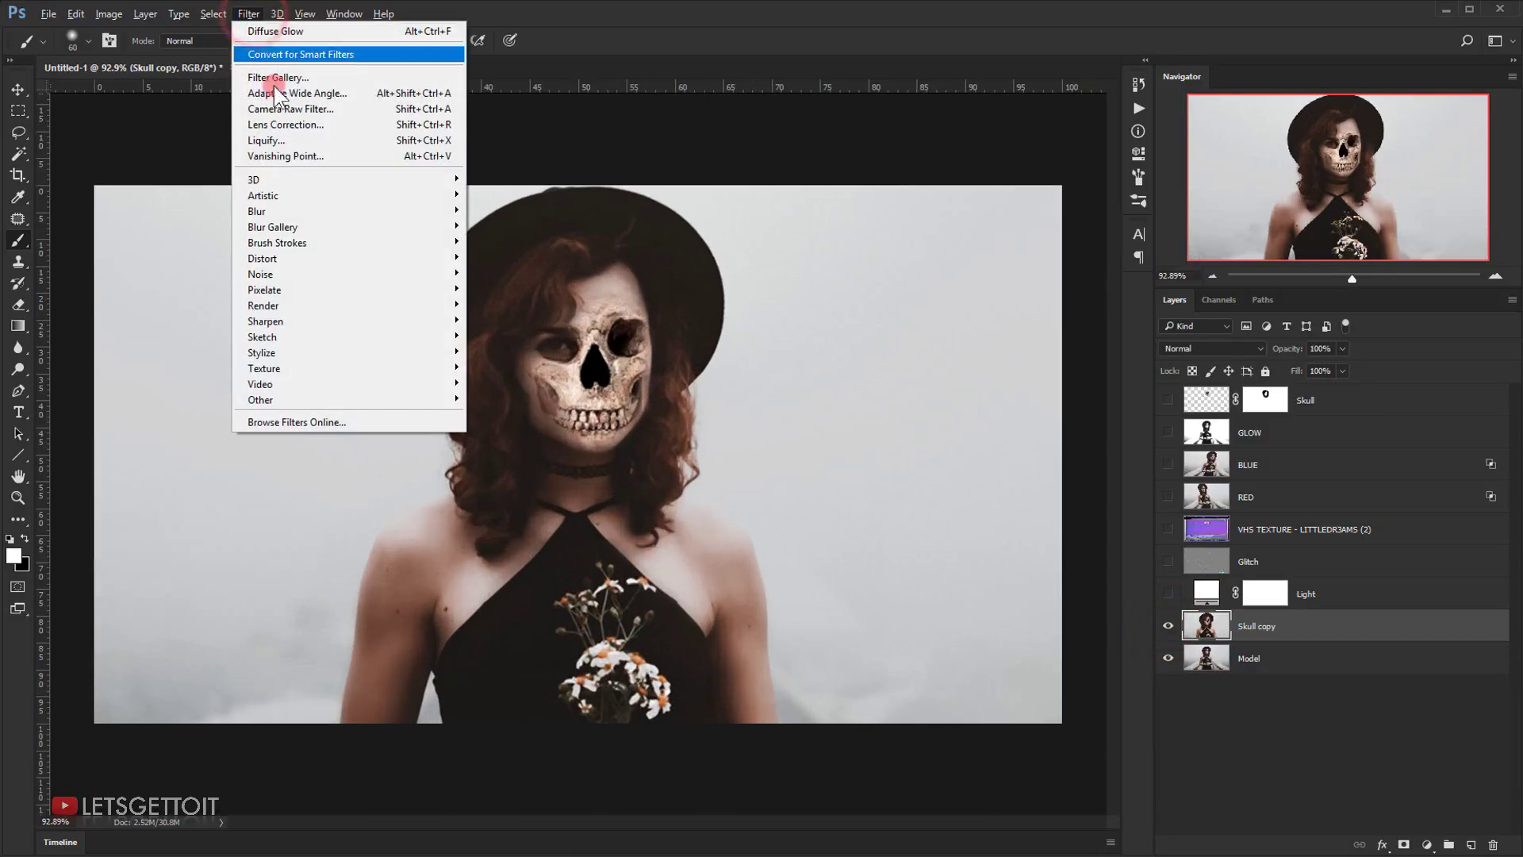
pyautogui.moveTo(279, 276)
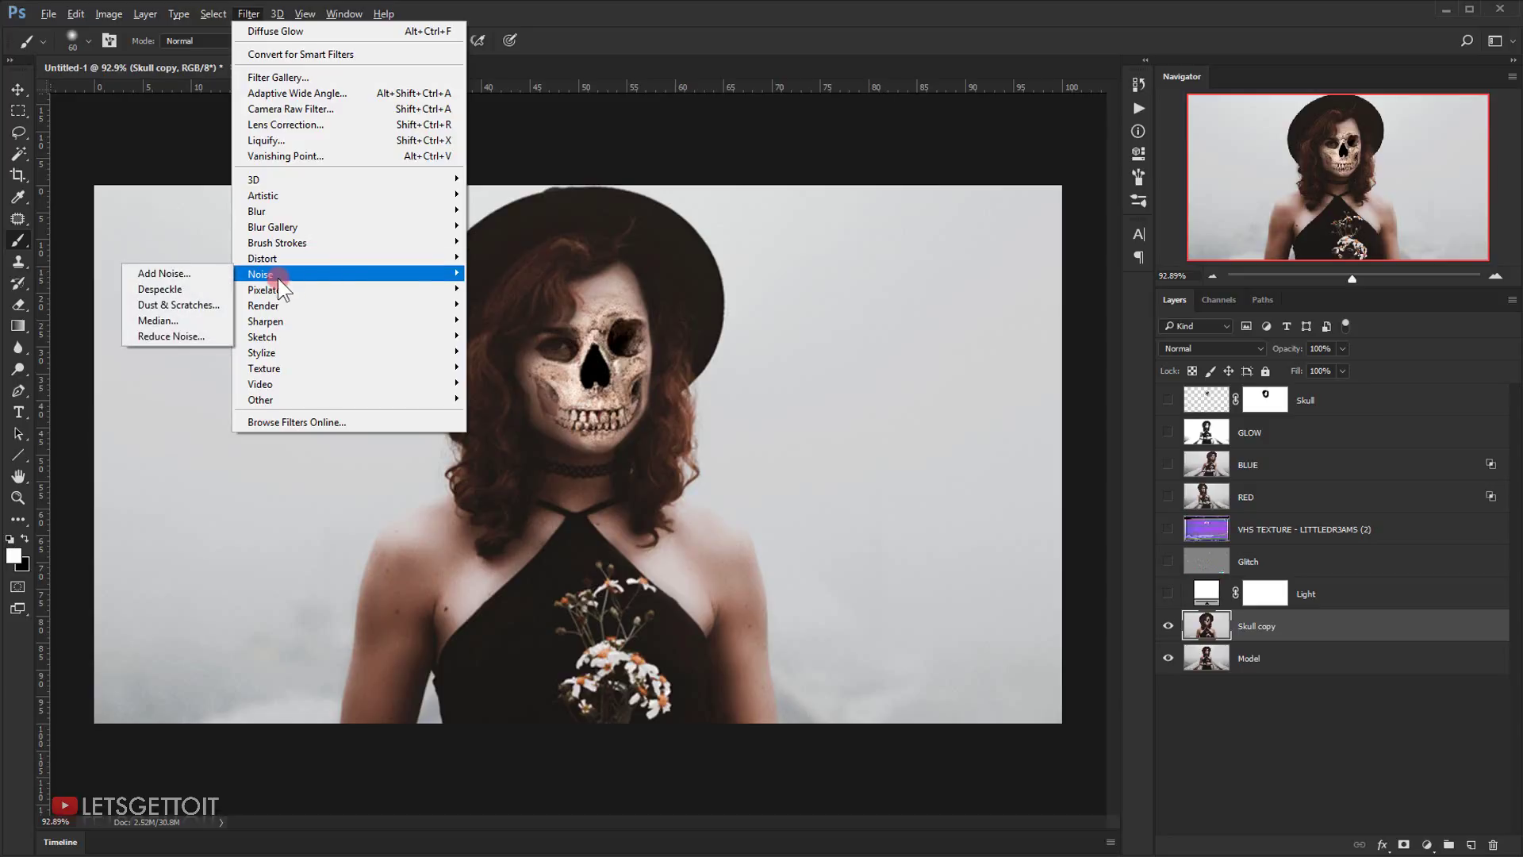
pyautogui.click(199, 273)
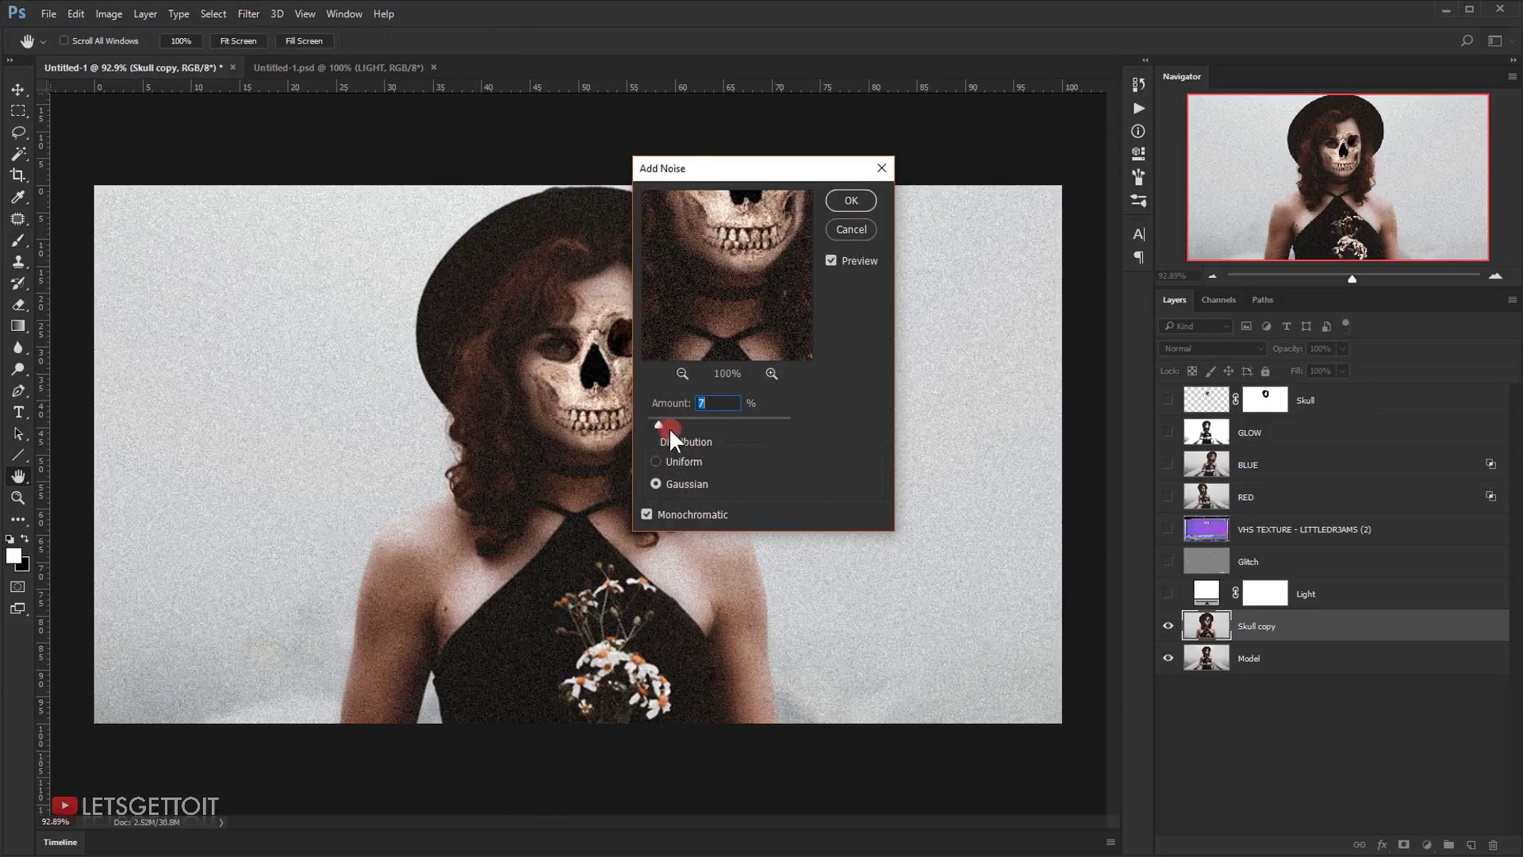
pyautogui.moveTo(669, 429)
pyautogui.mouseDown()
pyautogui.moveTo(652, 426)
pyautogui.moveTo(683, 411)
pyautogui.mouseUp()
pyautogui.click(849, 200)
pyautogui.press('b')
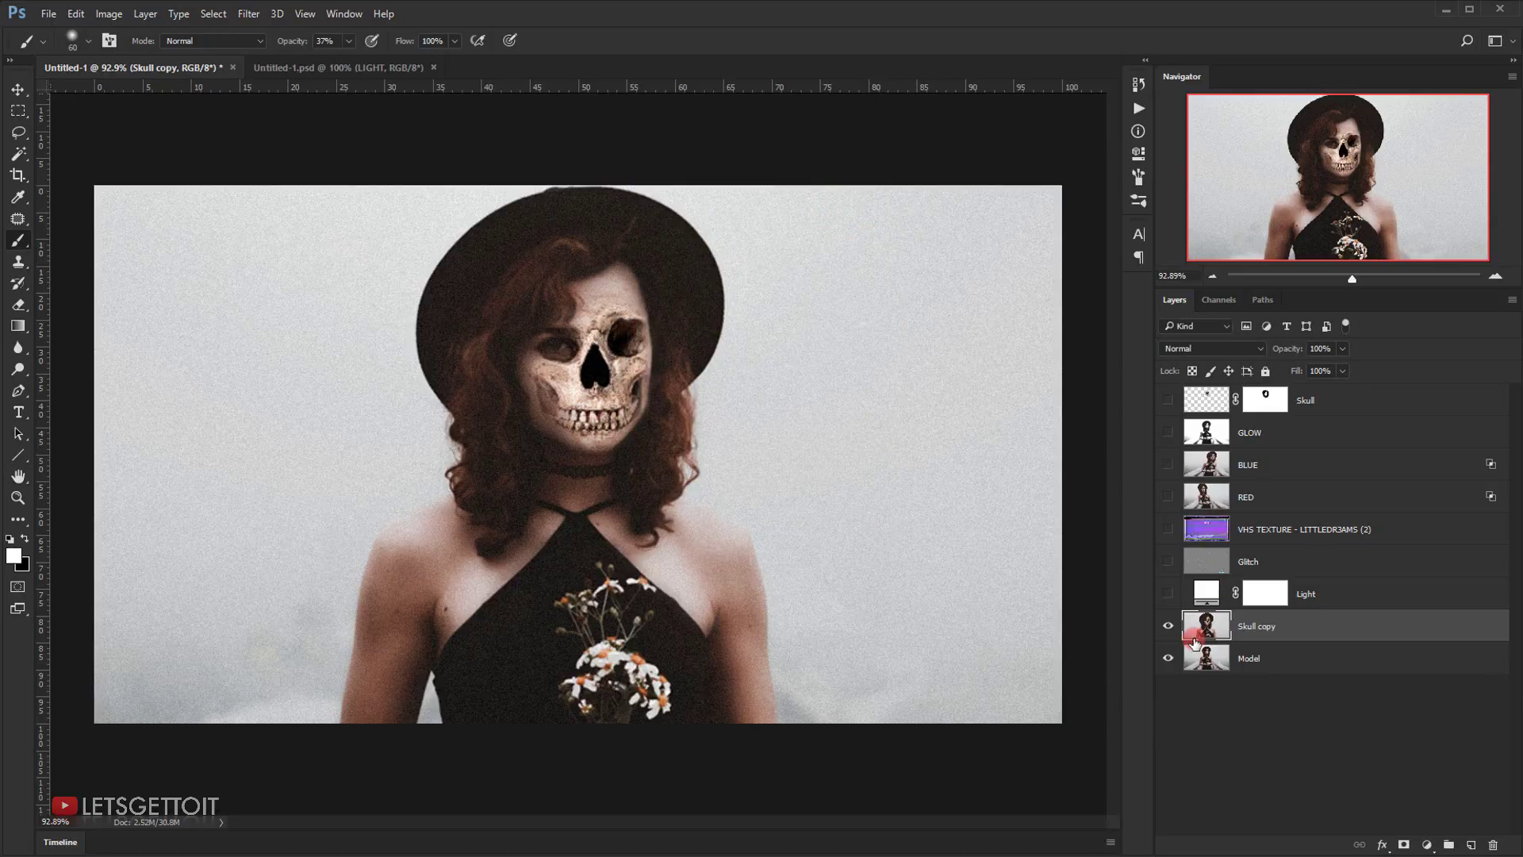
# - Compare the noisy Skull copy layer with the Model layer, and leave Skull copy hidden
pyautogui.click(1168, 627)
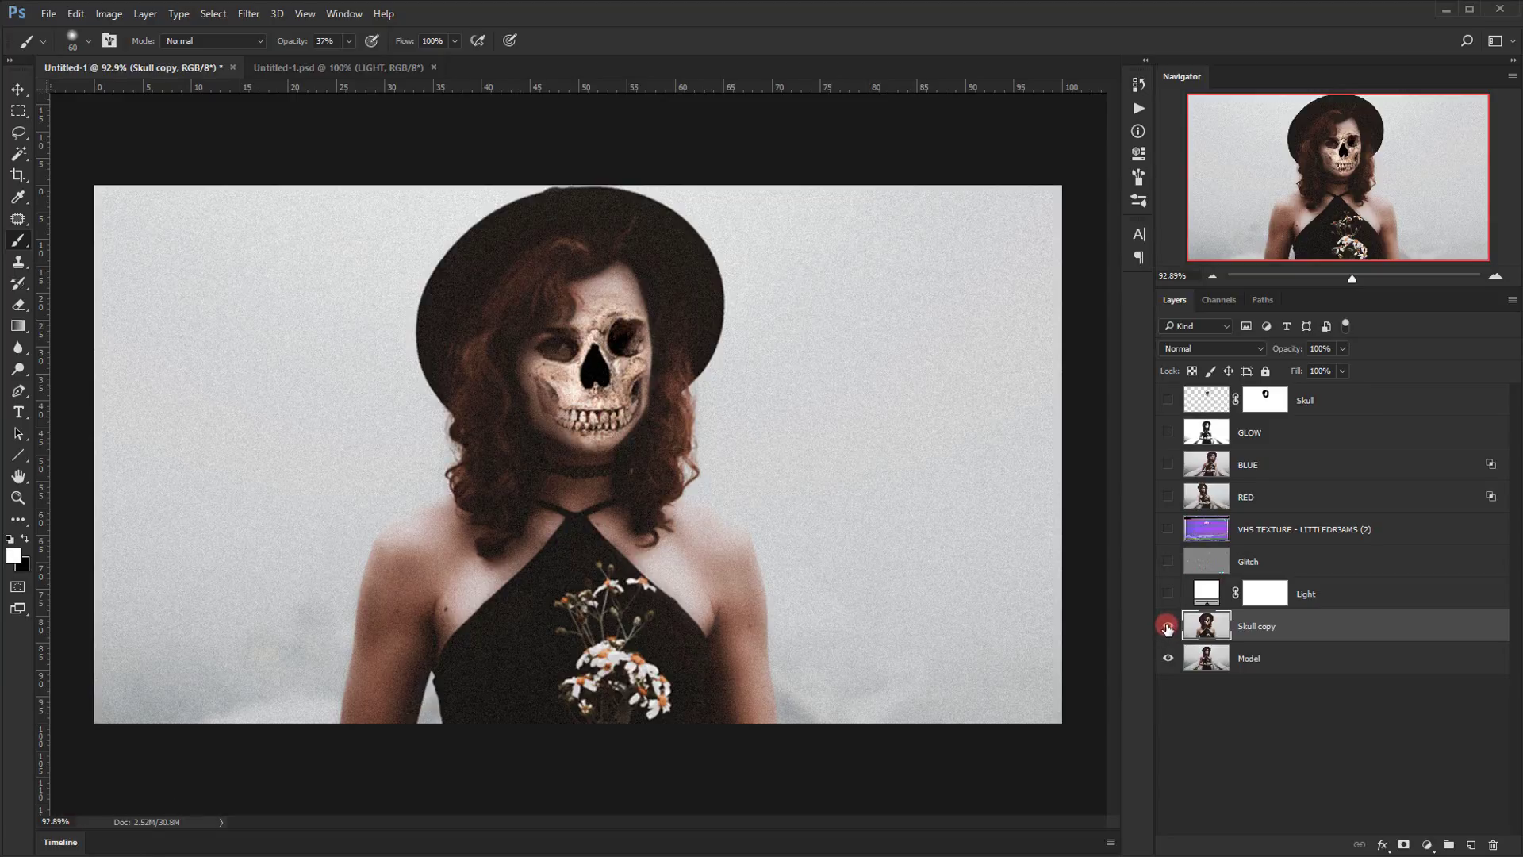
pyautogui.click(1168, 626)
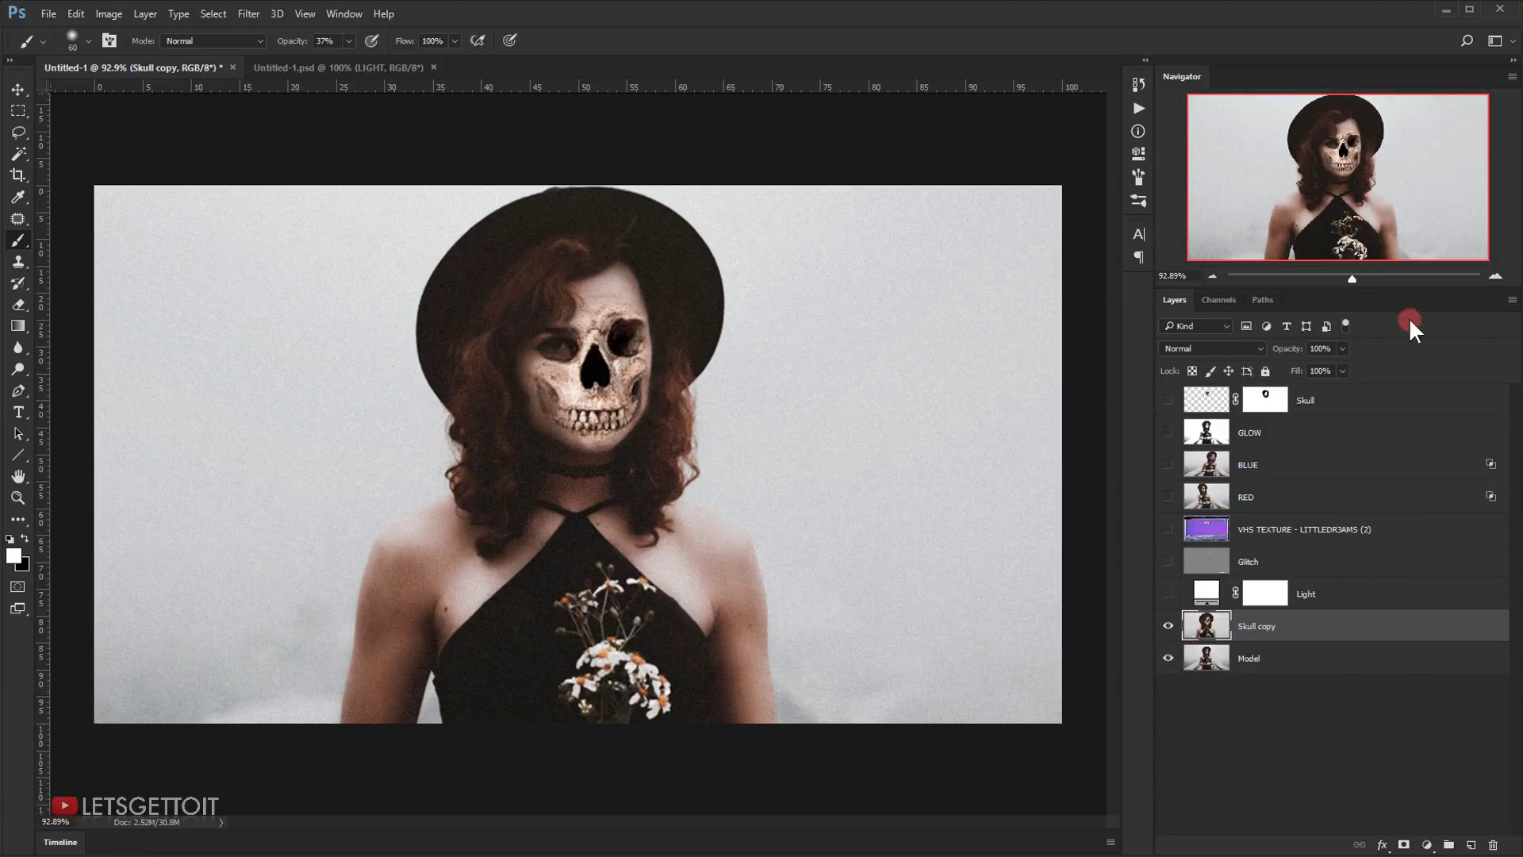
pyautogui.click(1167, 626)
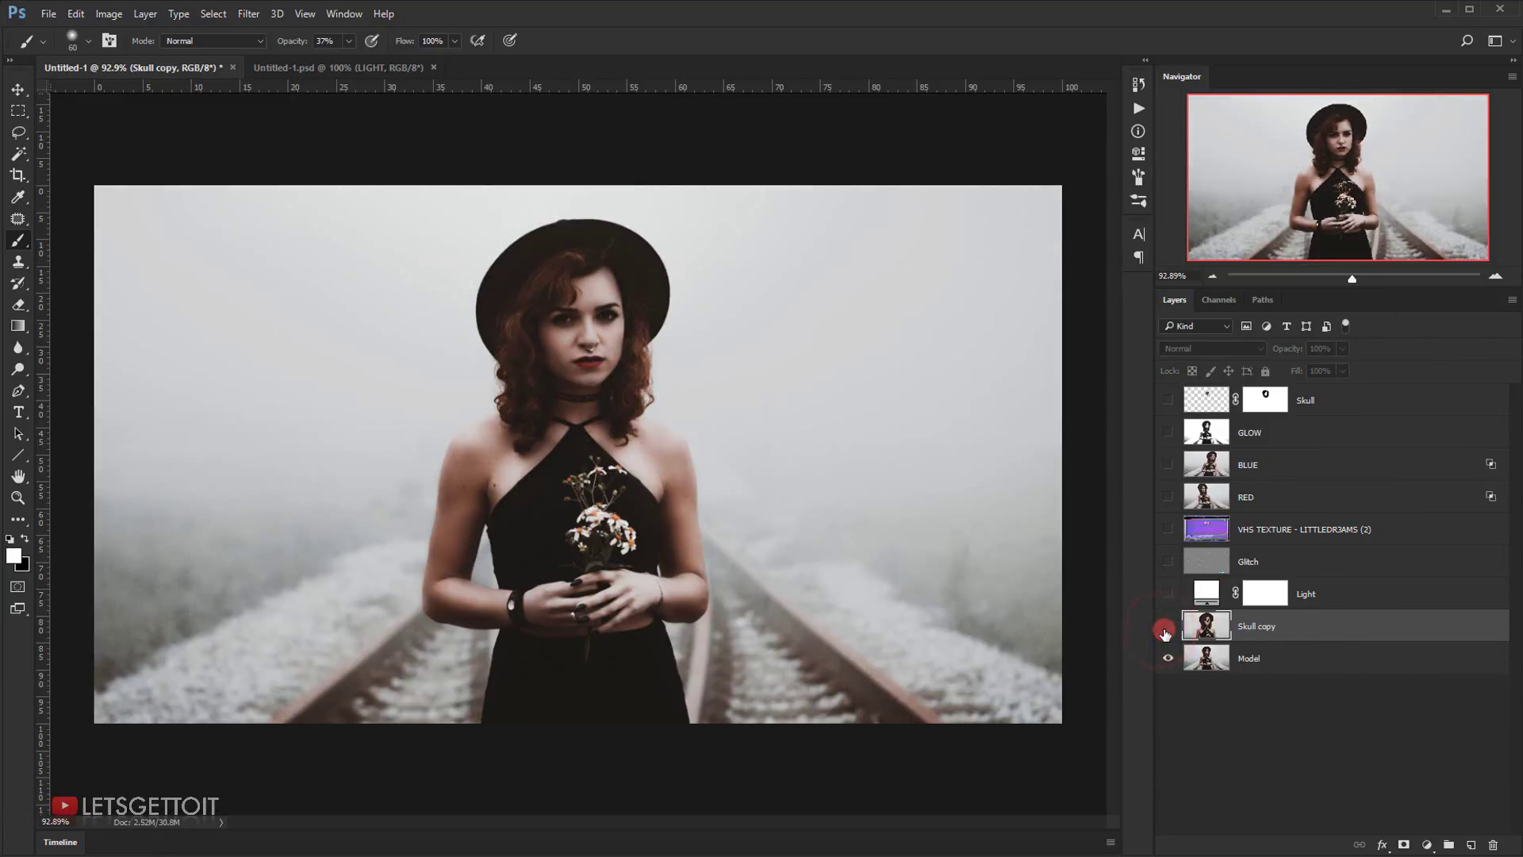
pyautogui.click(1168, 627)
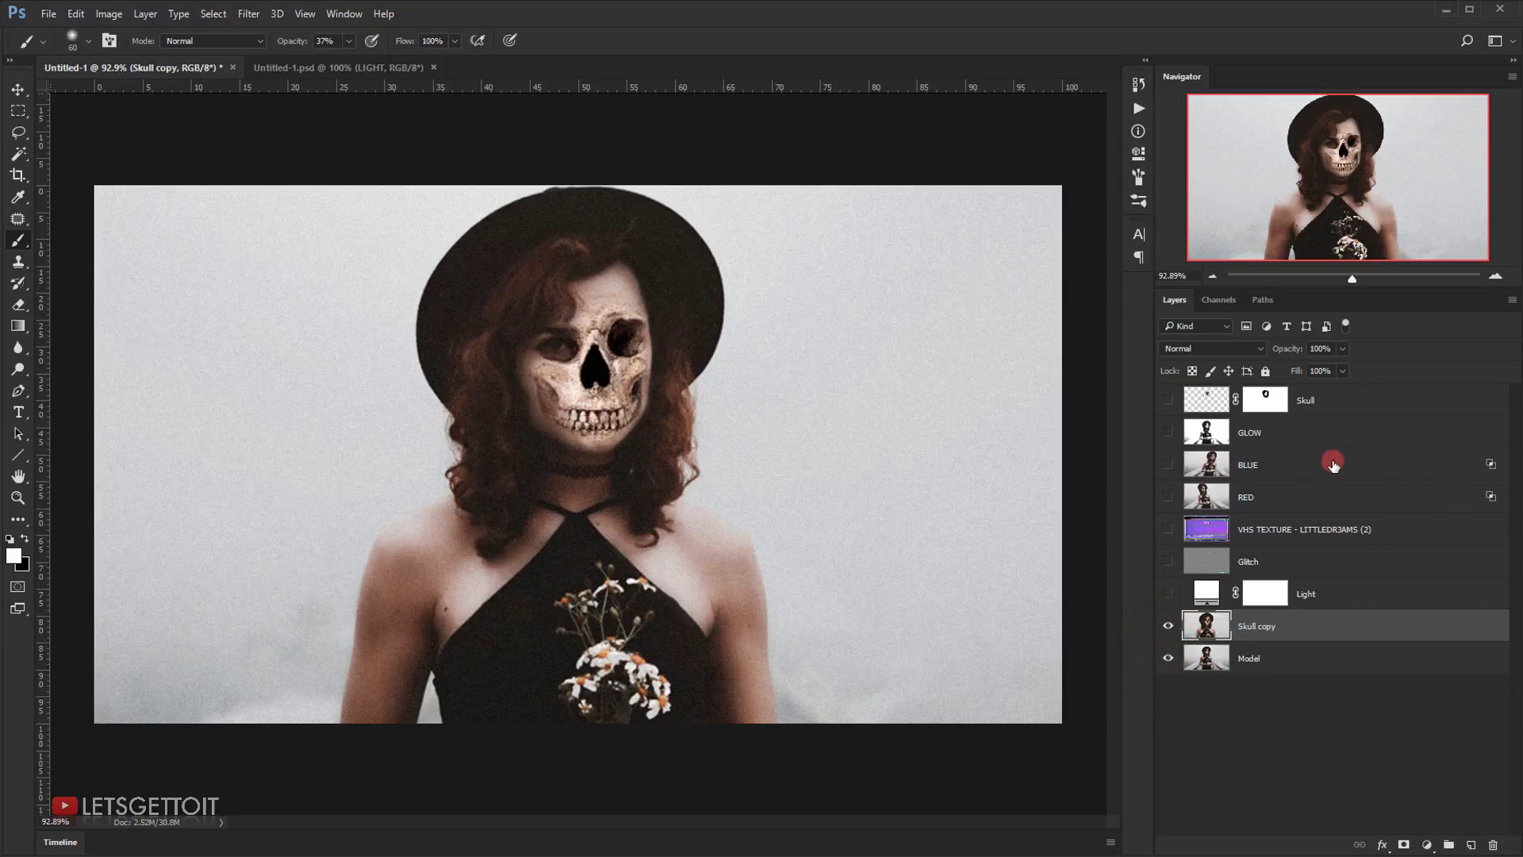
pyautogui.click(1168, 627)
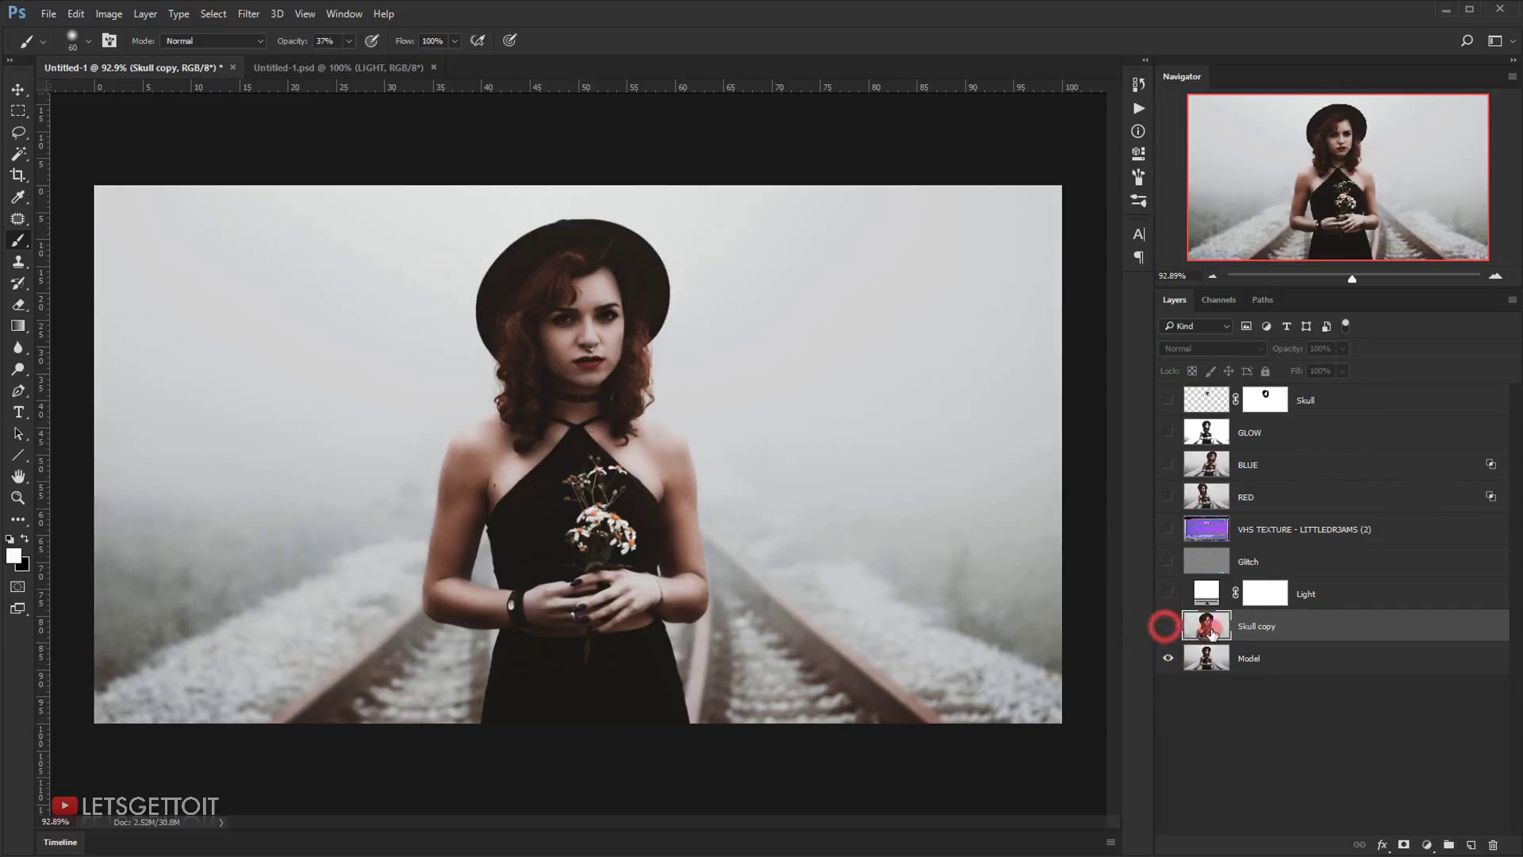
# - Add an Exposure adjustment layer above the Skull layer with offset +0.0125 and gamma correction 0.90, and compare its effect
pyautogui.click(1321, 406)
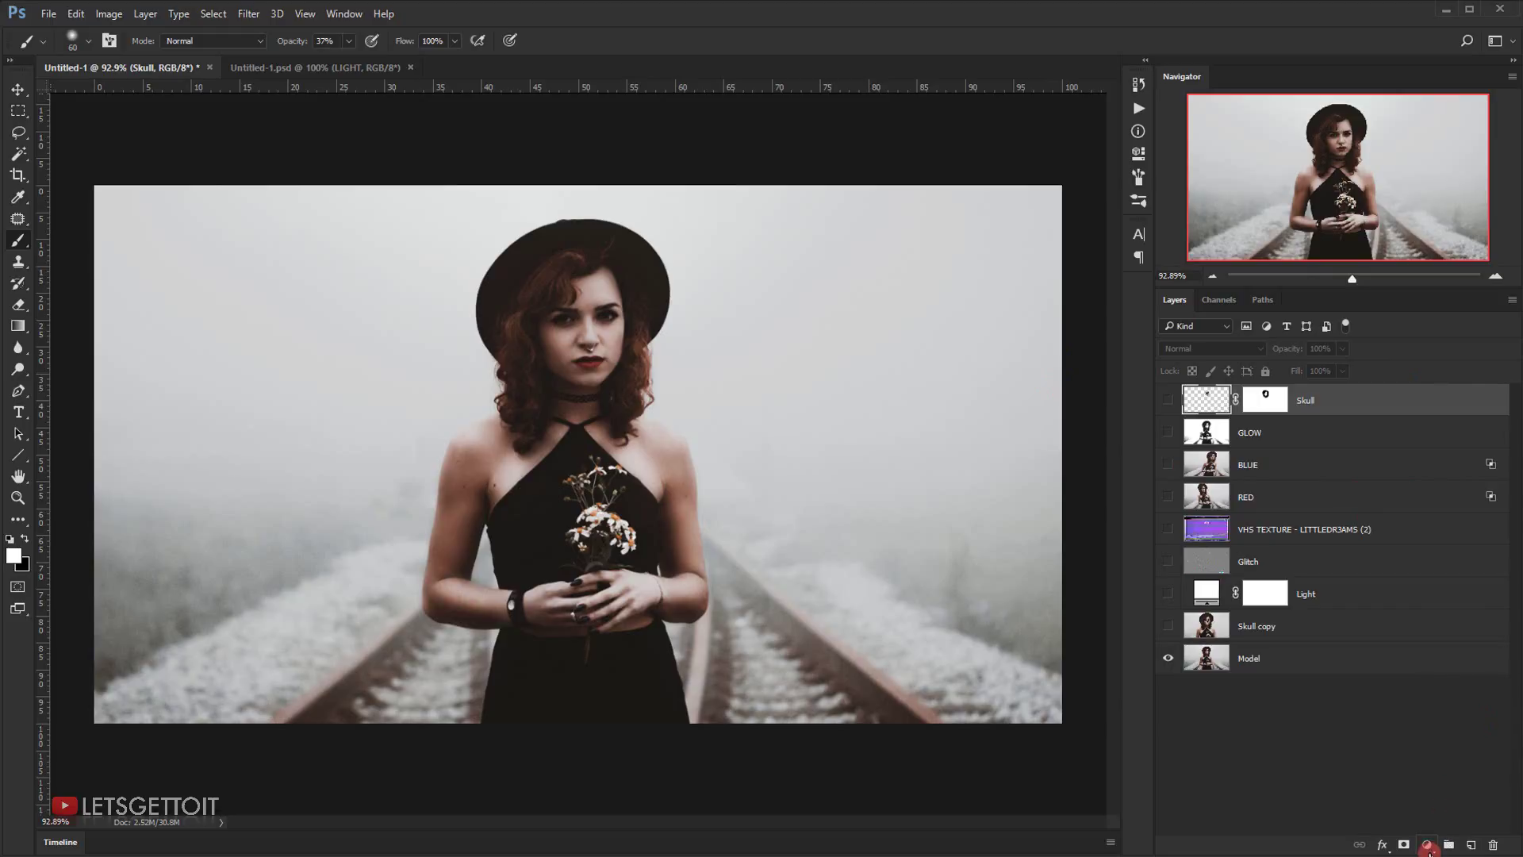
pyautogui.click(1426, 845)
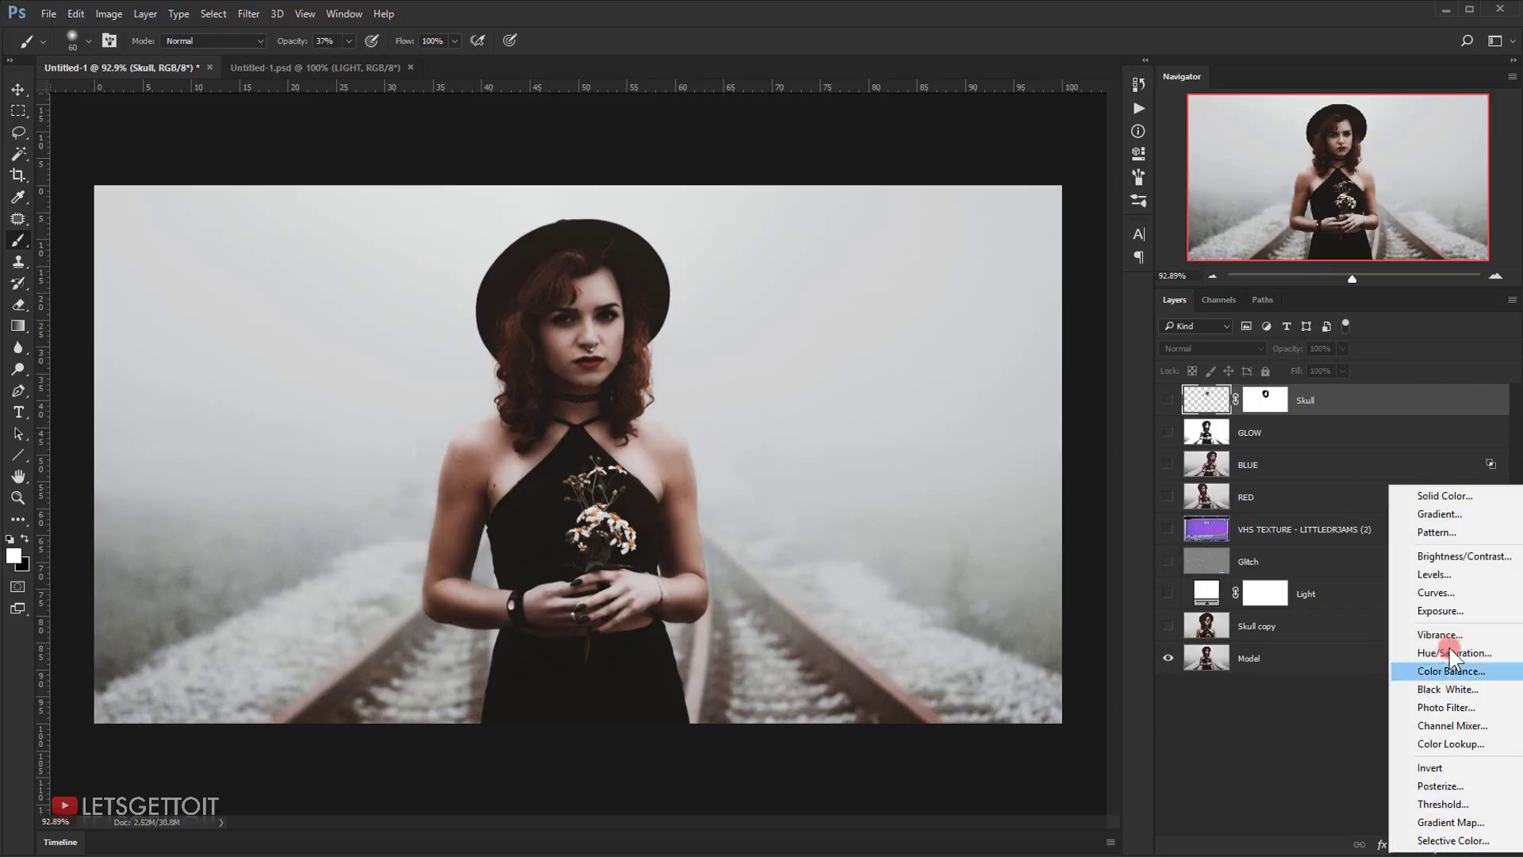
pyautogui.click(1443, 611)
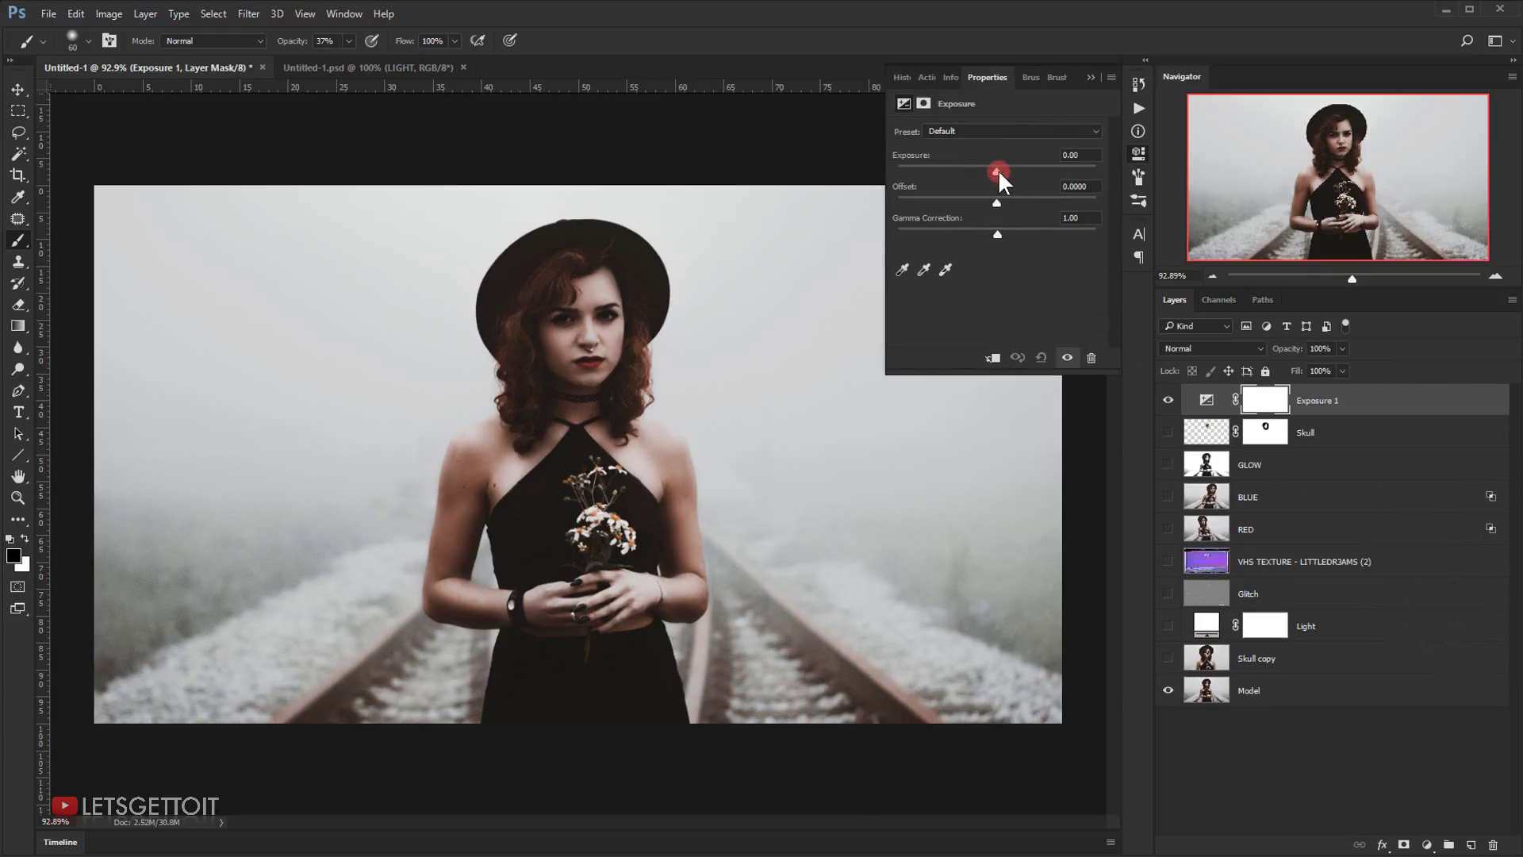
pyautogui.moveTo(997, 202); pyautogui.dragTo(998, 203)
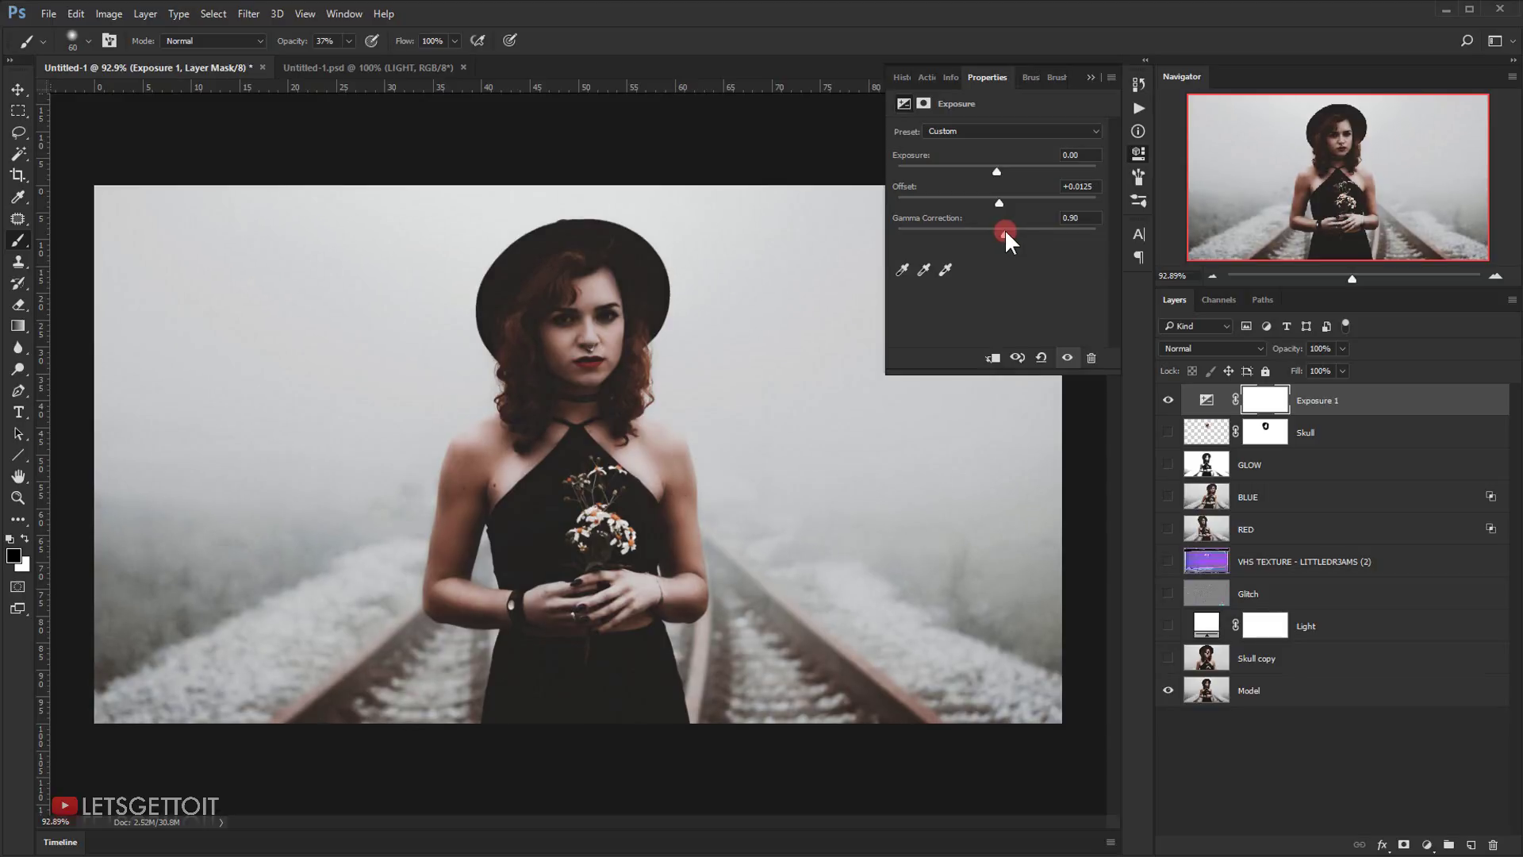
pyautogui.click(1092, 77)
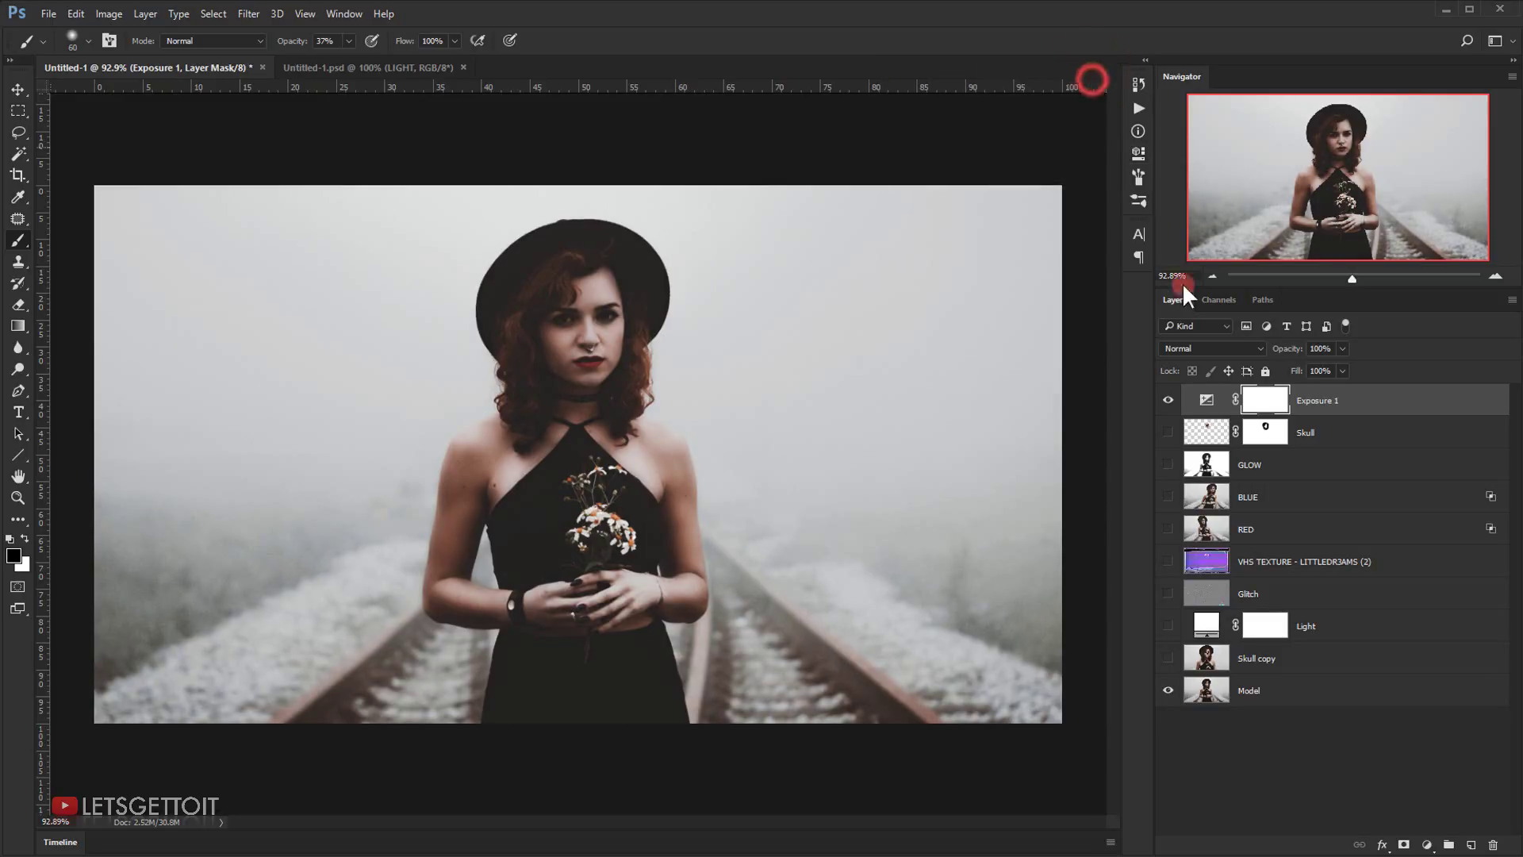
pyautogui.click(1168, 401)
pyautogui.click(1168, 403)
pyautogui.click(1168, 402)
pyautogui.click(1168, 403)
# - Add a Brightness/Contrast adjustment layer above Exposure 1, raising brightness to about 16 and increasing contrast slightly
pyautogui.click(1427, 845)
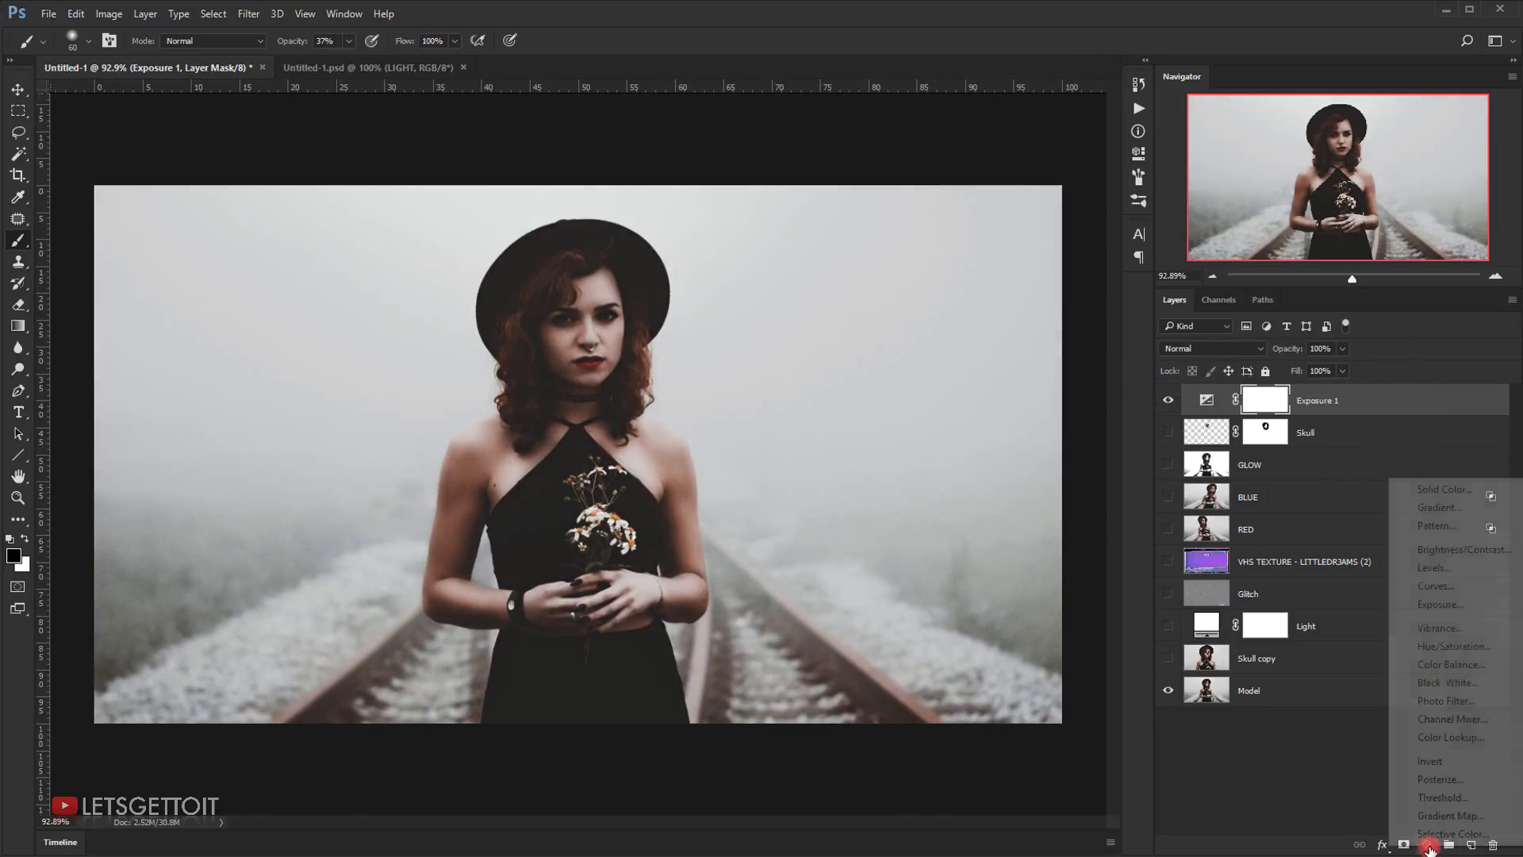
pyautogui.click(1477, 552)
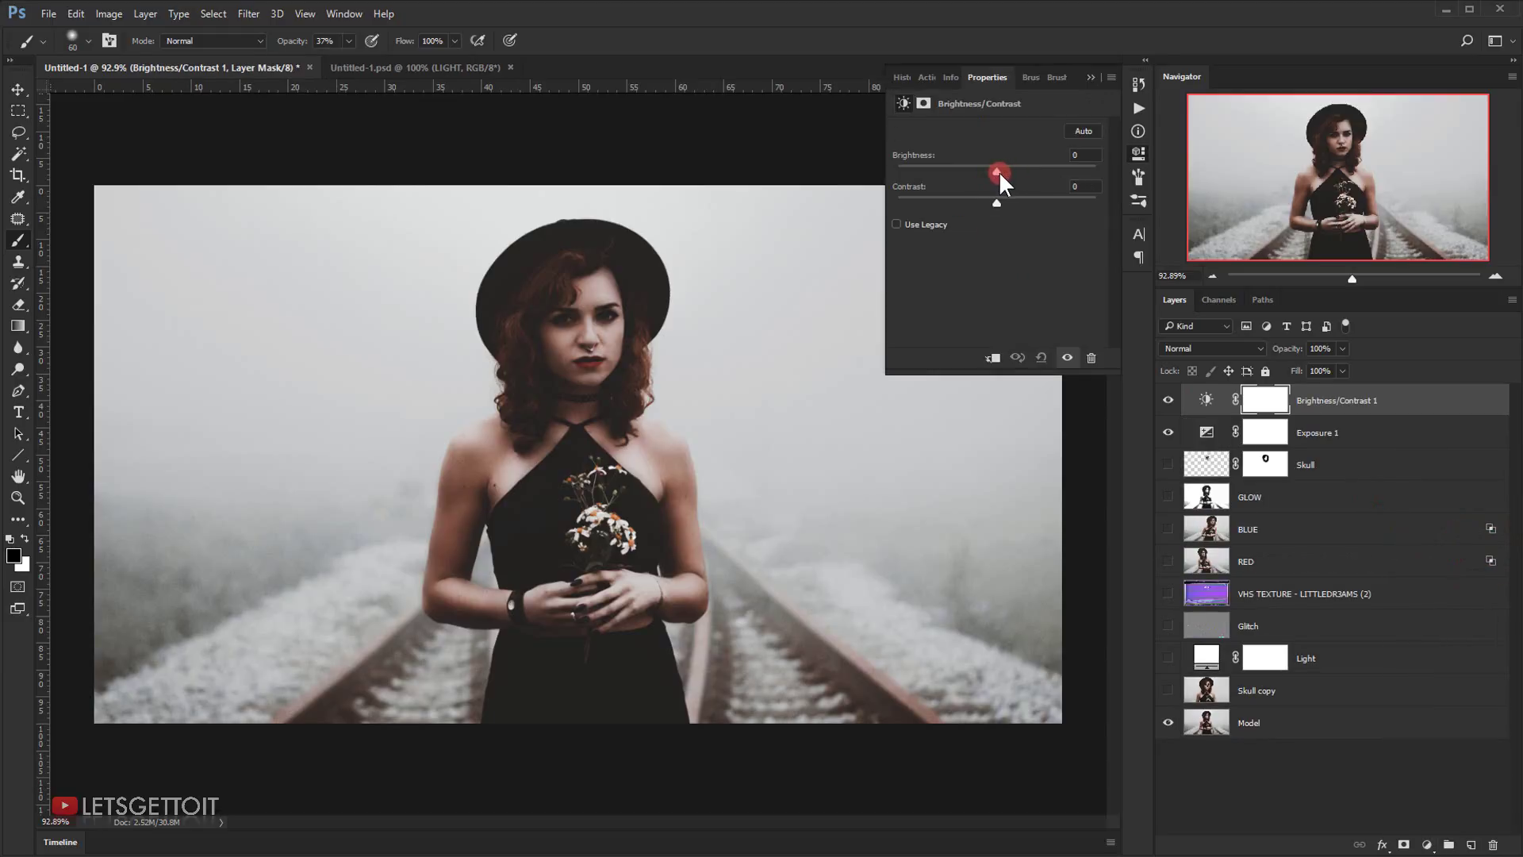
pyautogui.moveTo(998, 170); pyautogui.dragTo(1008, 171)
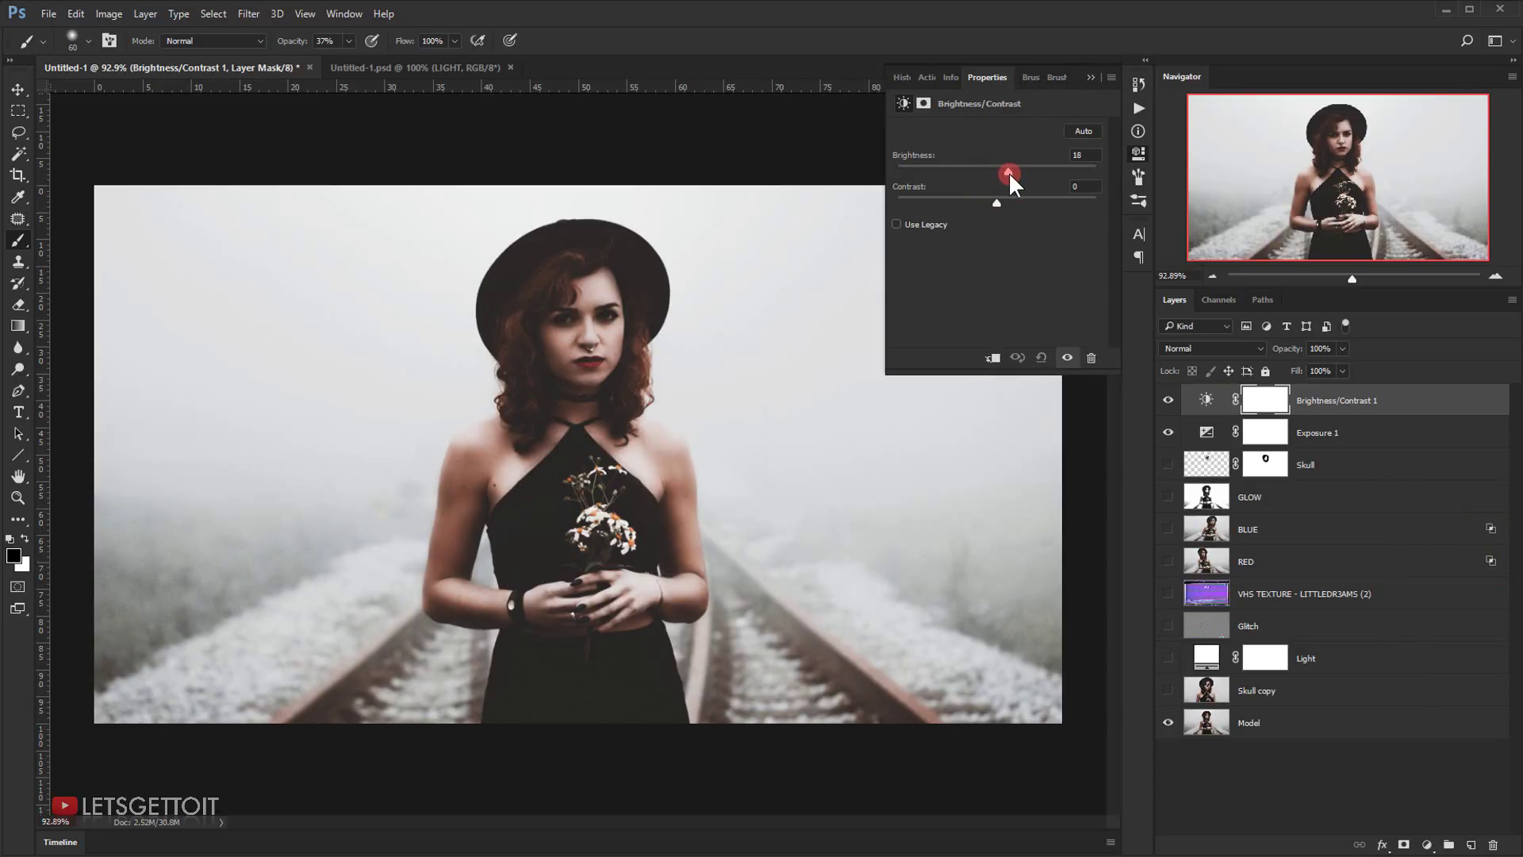
pyautogui.click(1007, 203)
pyautogui.click(1091, 78)
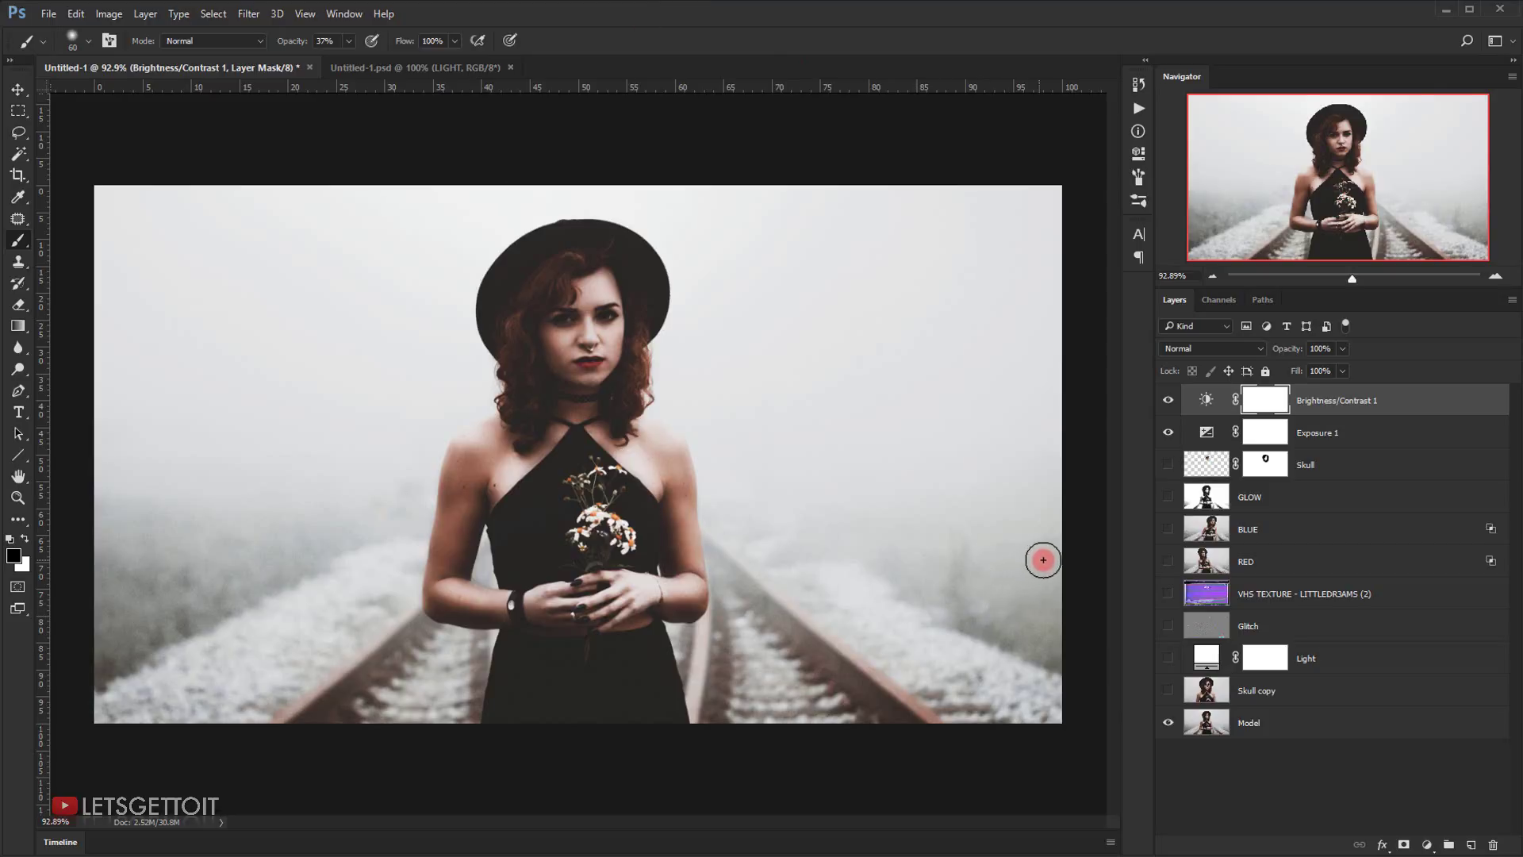
# - Show the Timeline and create a frame animation from the current document
pyautogui.click(64, 842)
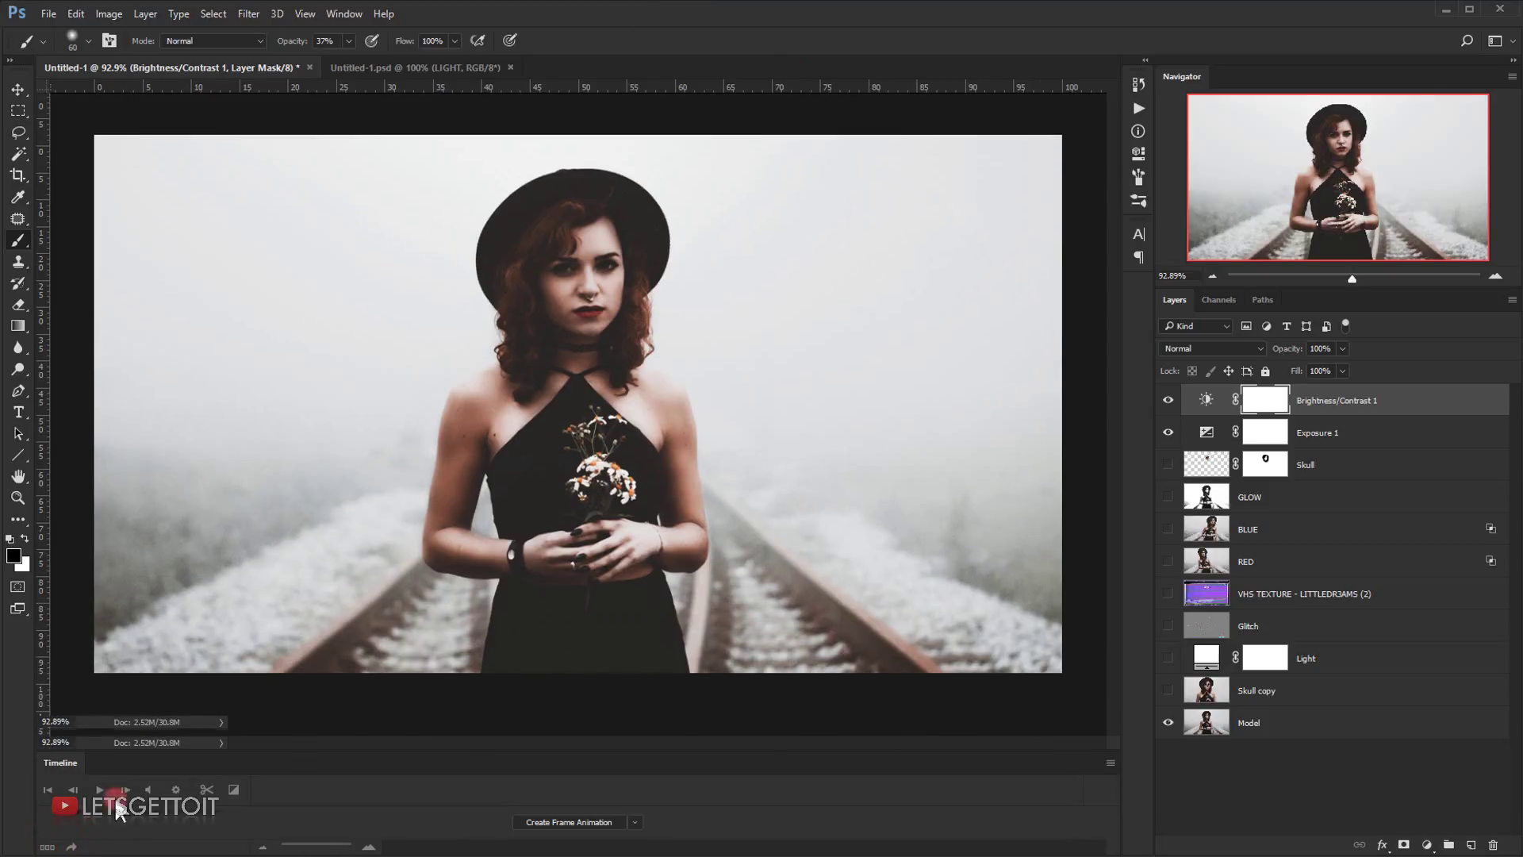
pyautogui.click(346, 13)
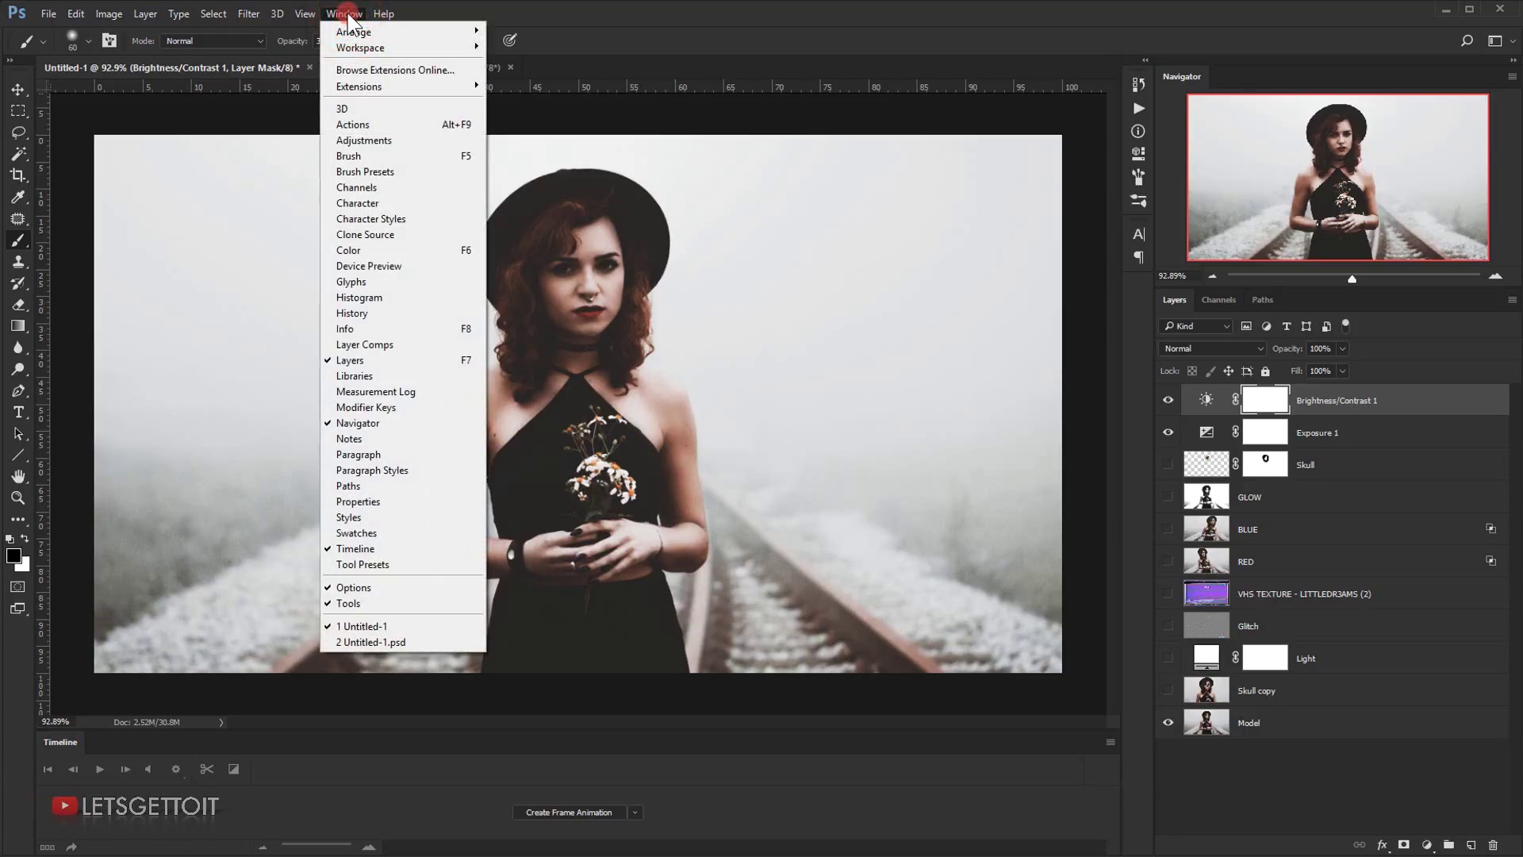
pyautogui.click(359, 547)
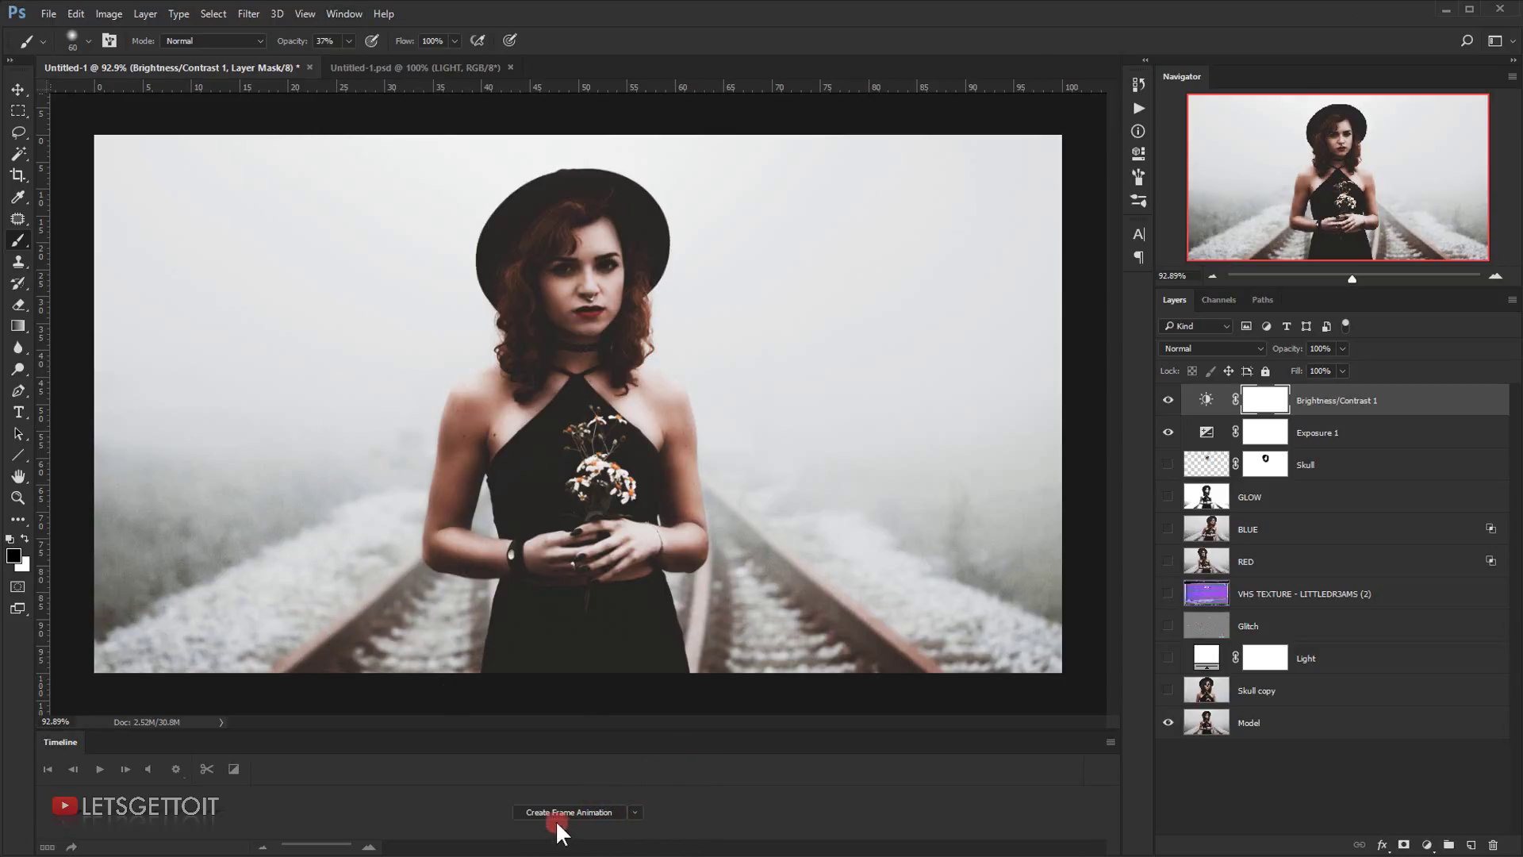
pyautogui.click(635, 811)
pyautogui.click(712, 783)
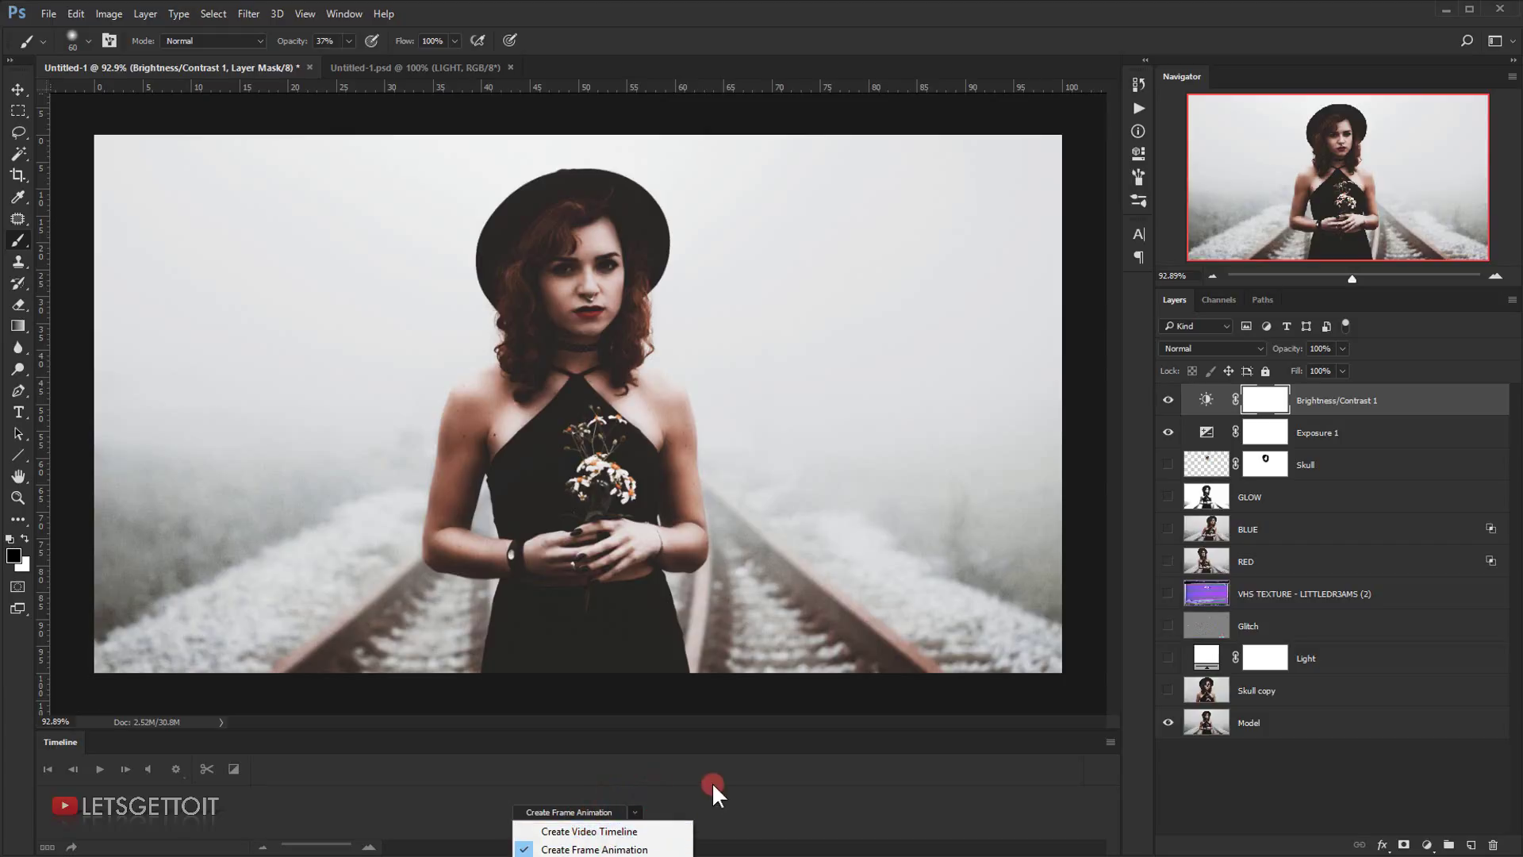
pyautogui.click(574, 809)
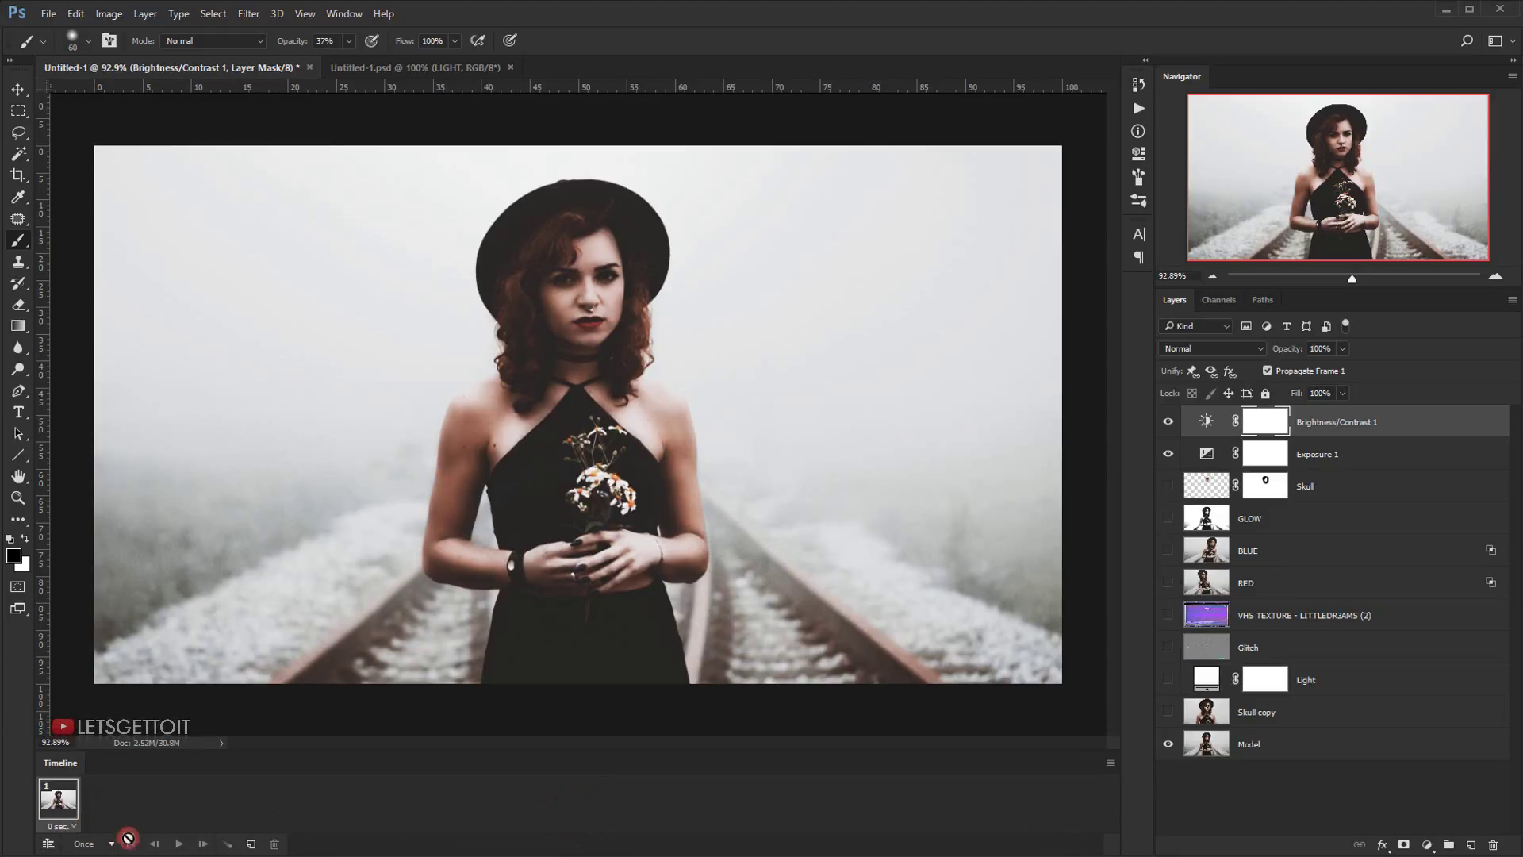
# - Select the Model layer, set the animation to loop Forever, and set the first frame's delay to 0.7 seconds
pyautogui.click(1309, 745)
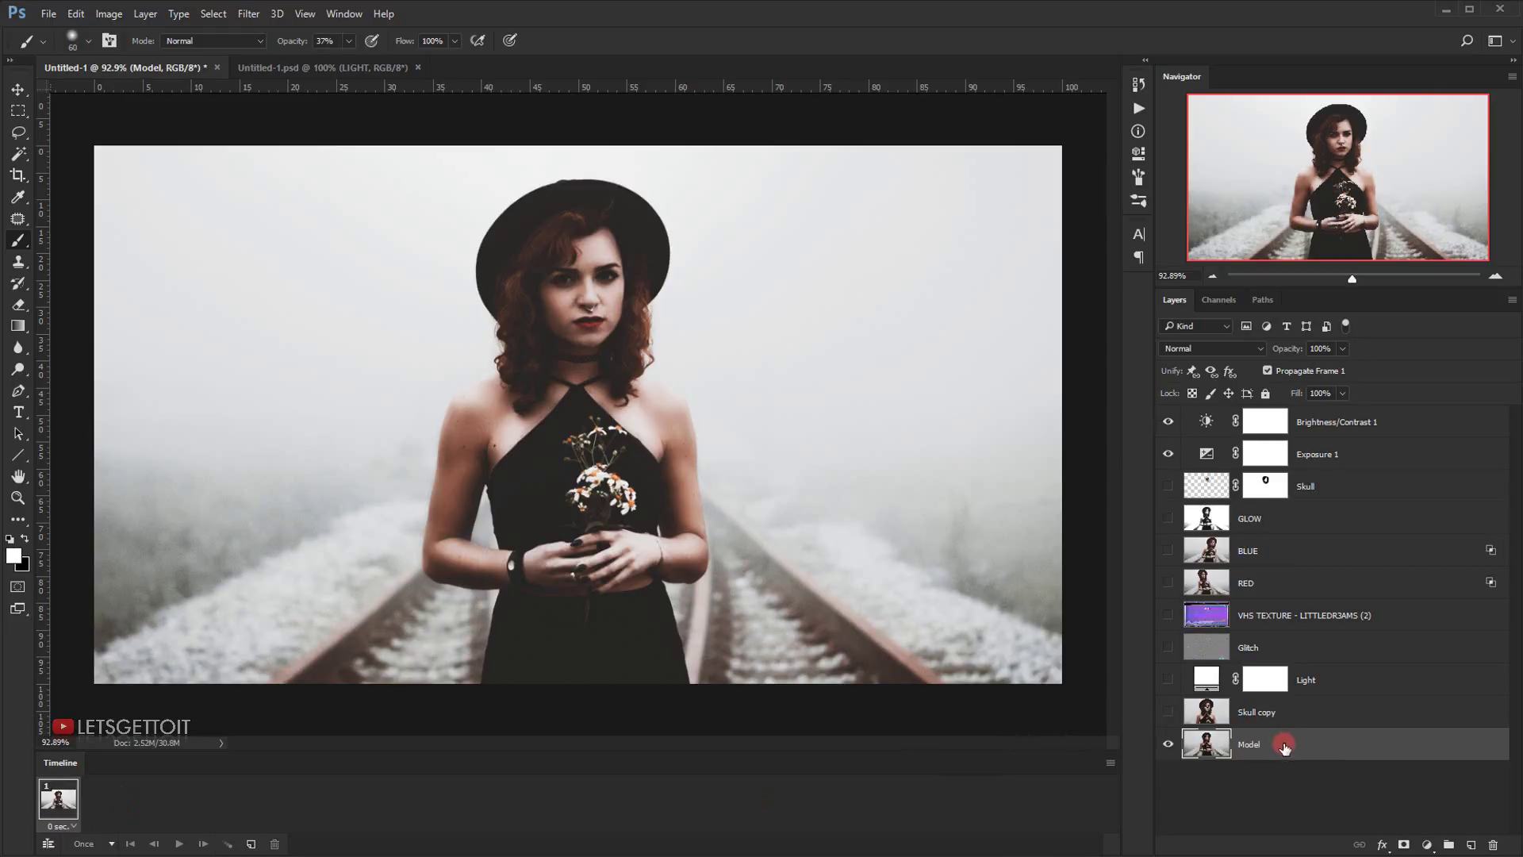
pyautogui.click(96, 810)
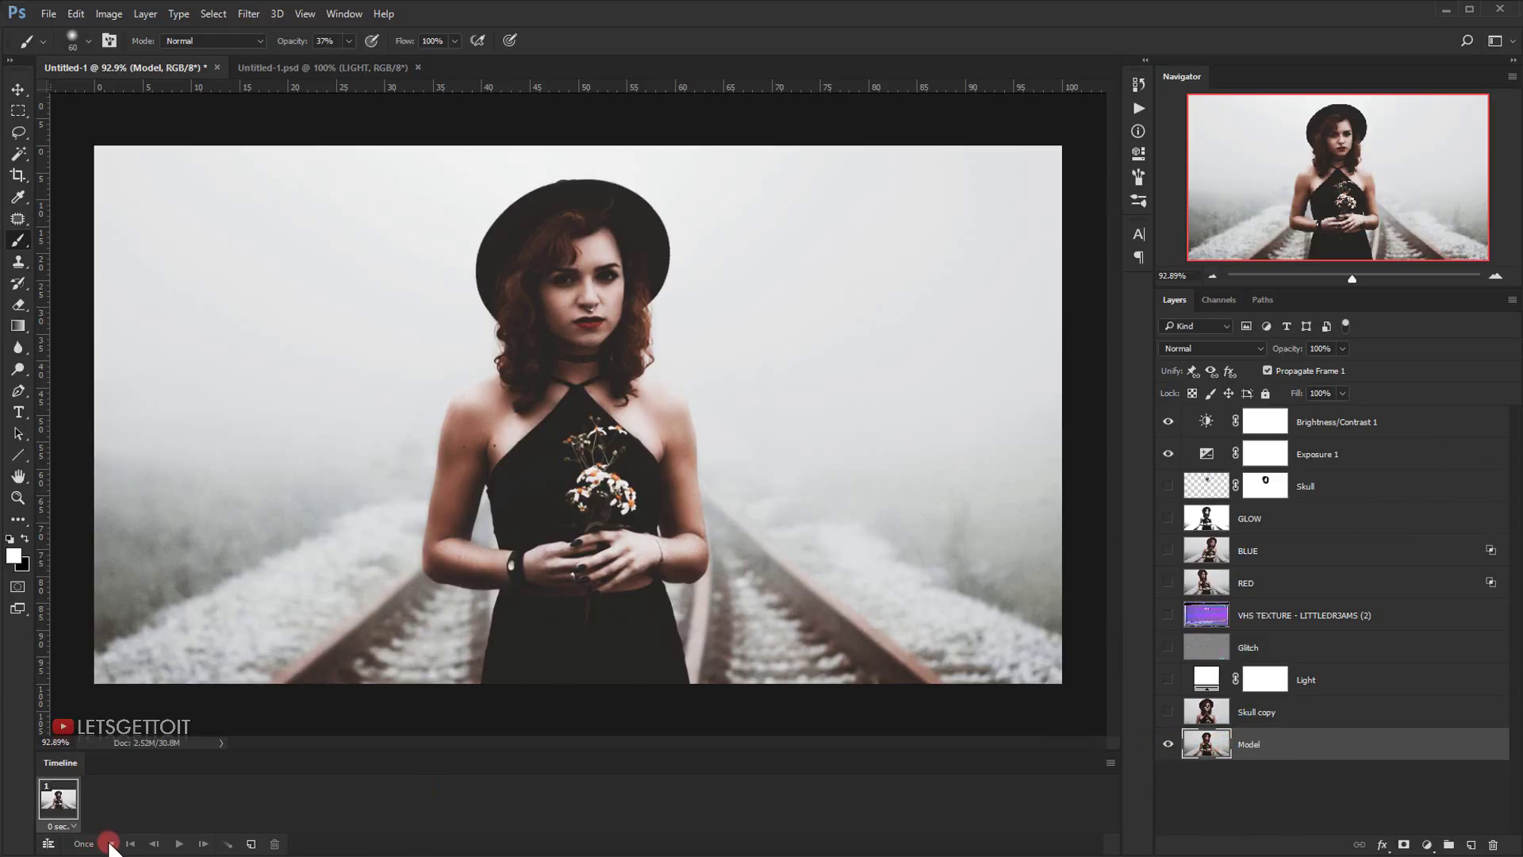
pyautogui.click(110, 844)
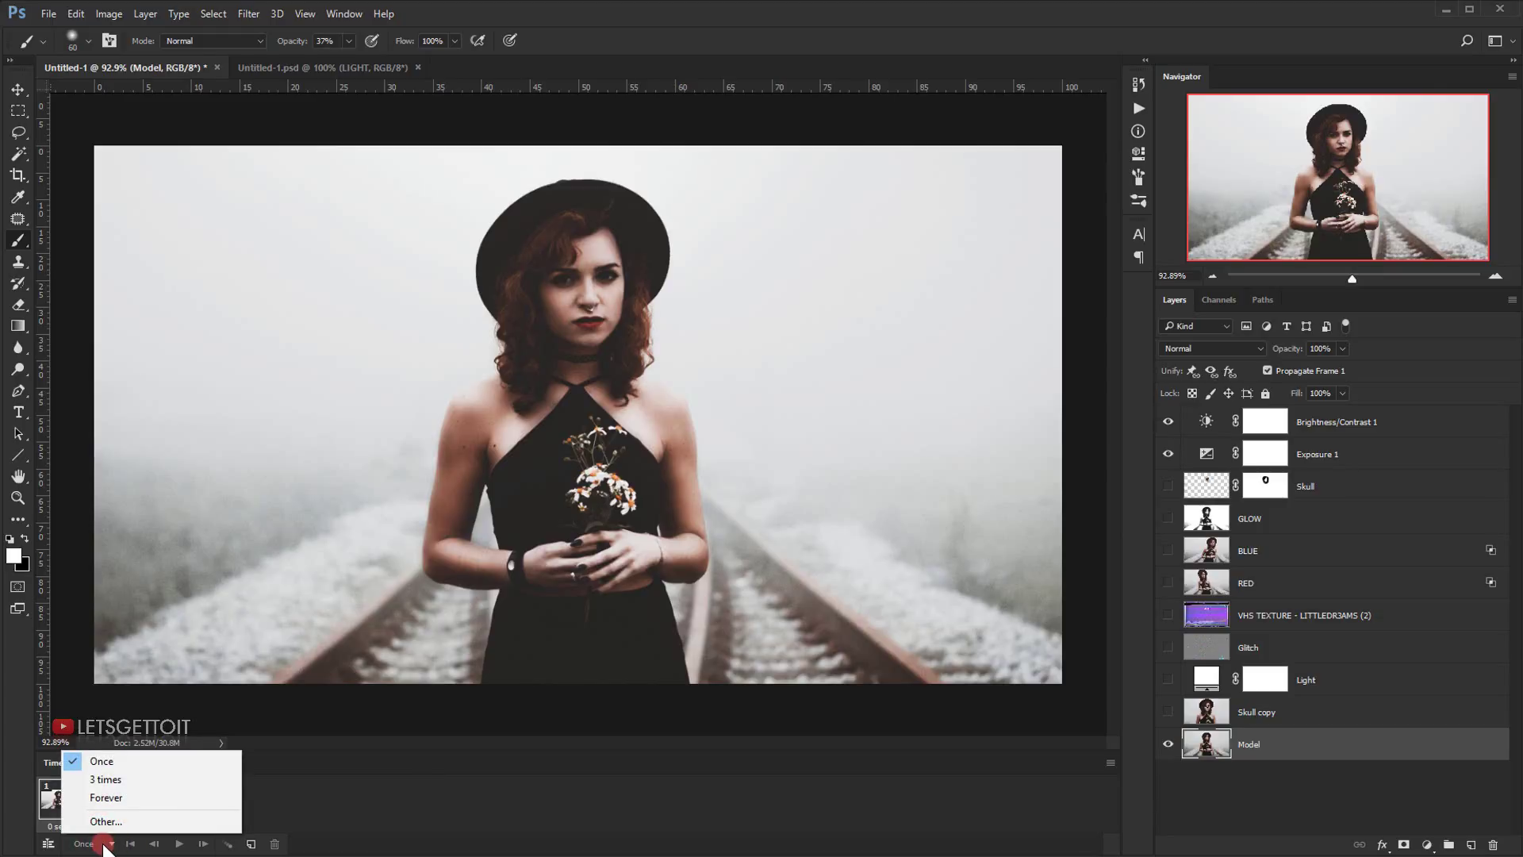
pyautogui.click(115, 799)
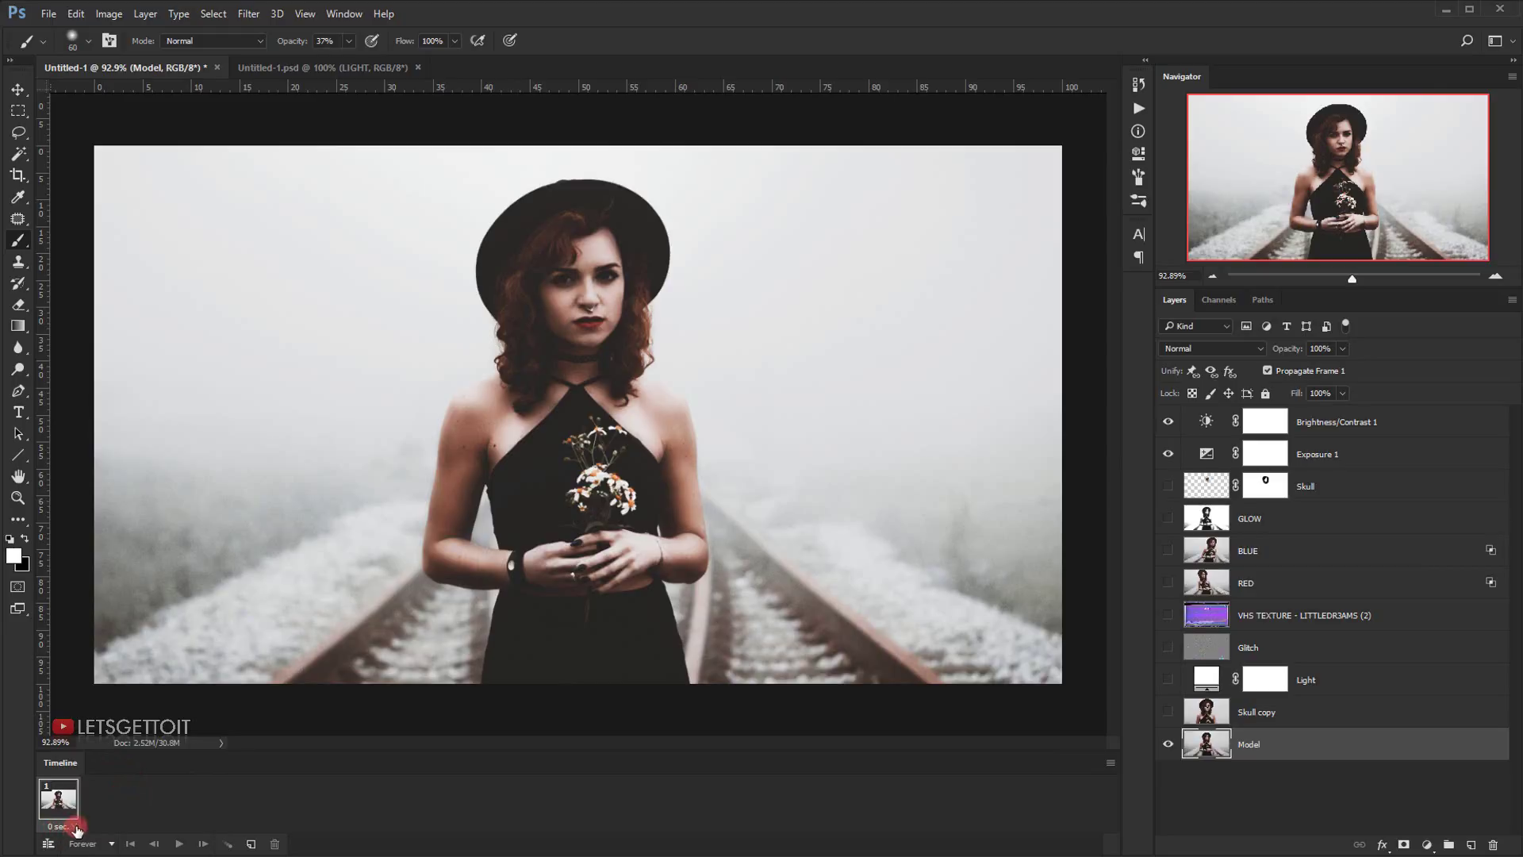
pyautogui.click(76, 827)
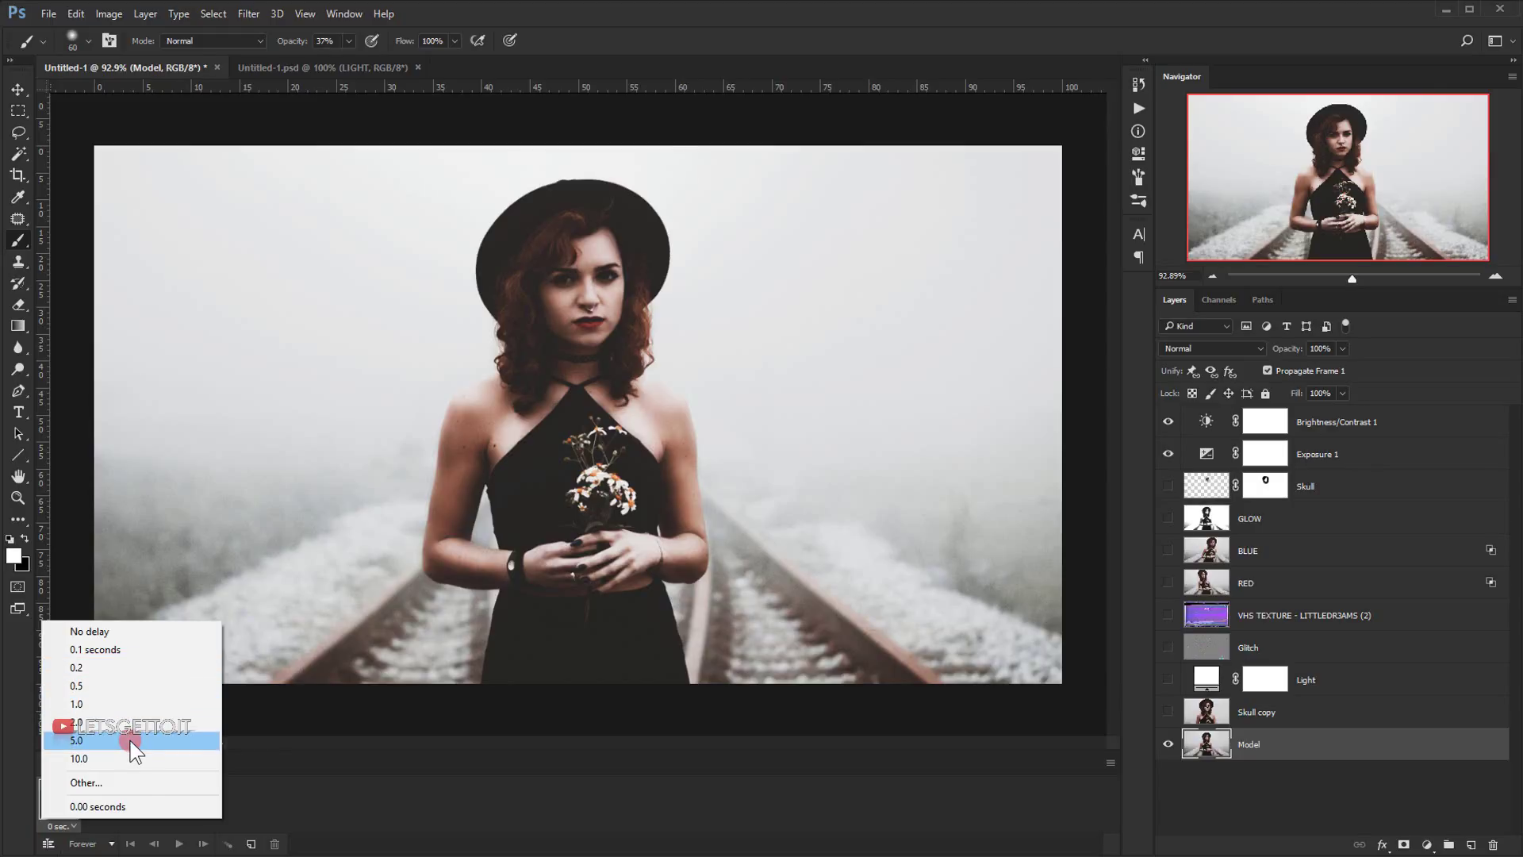
pyautogui.click(103, 782)
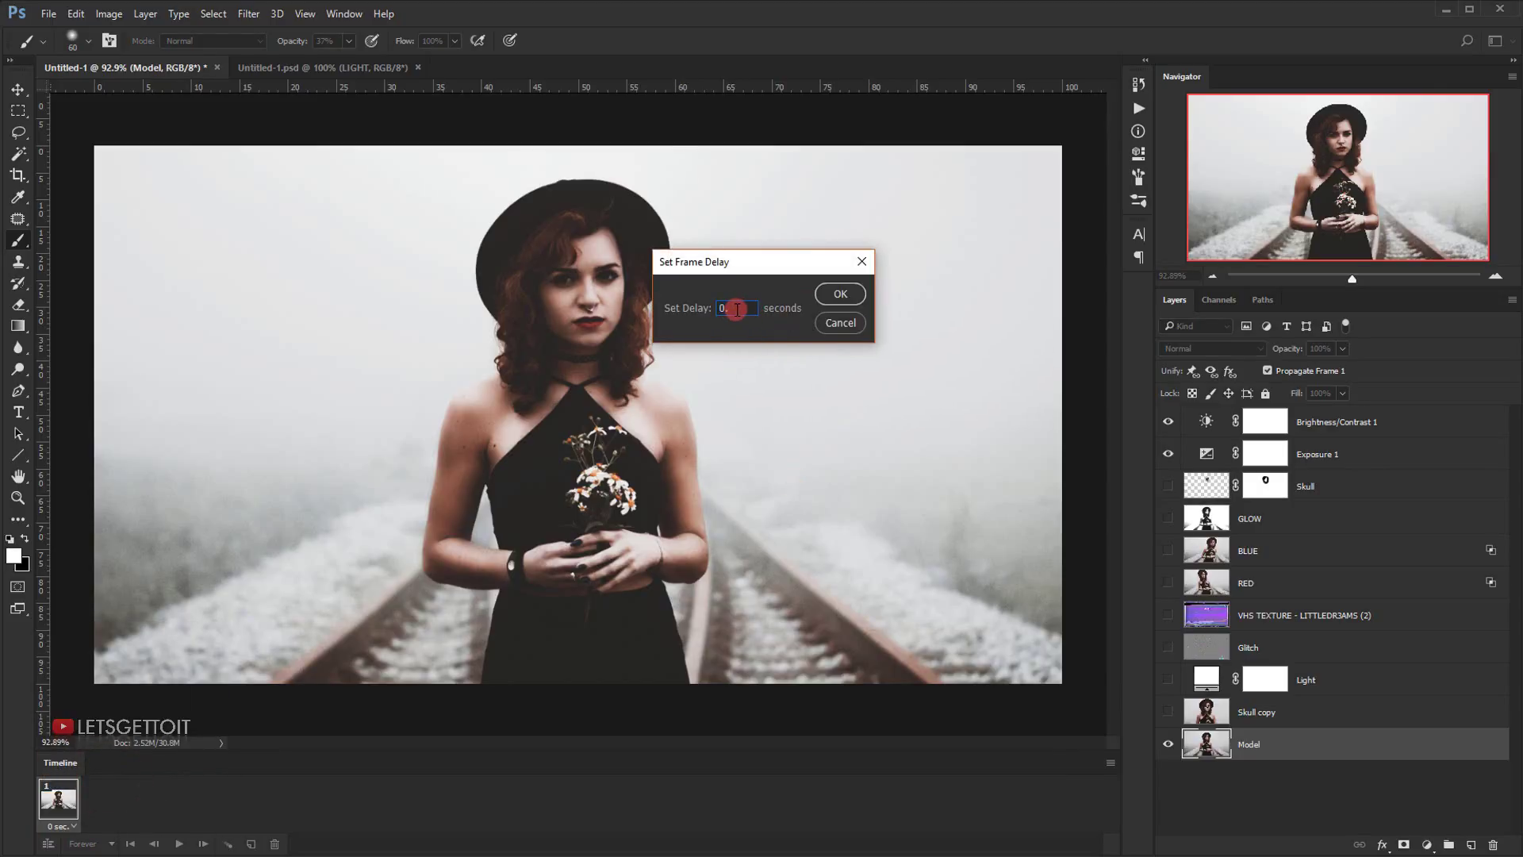
pyautogui.write('0.7')
pyautogui.press('Return')
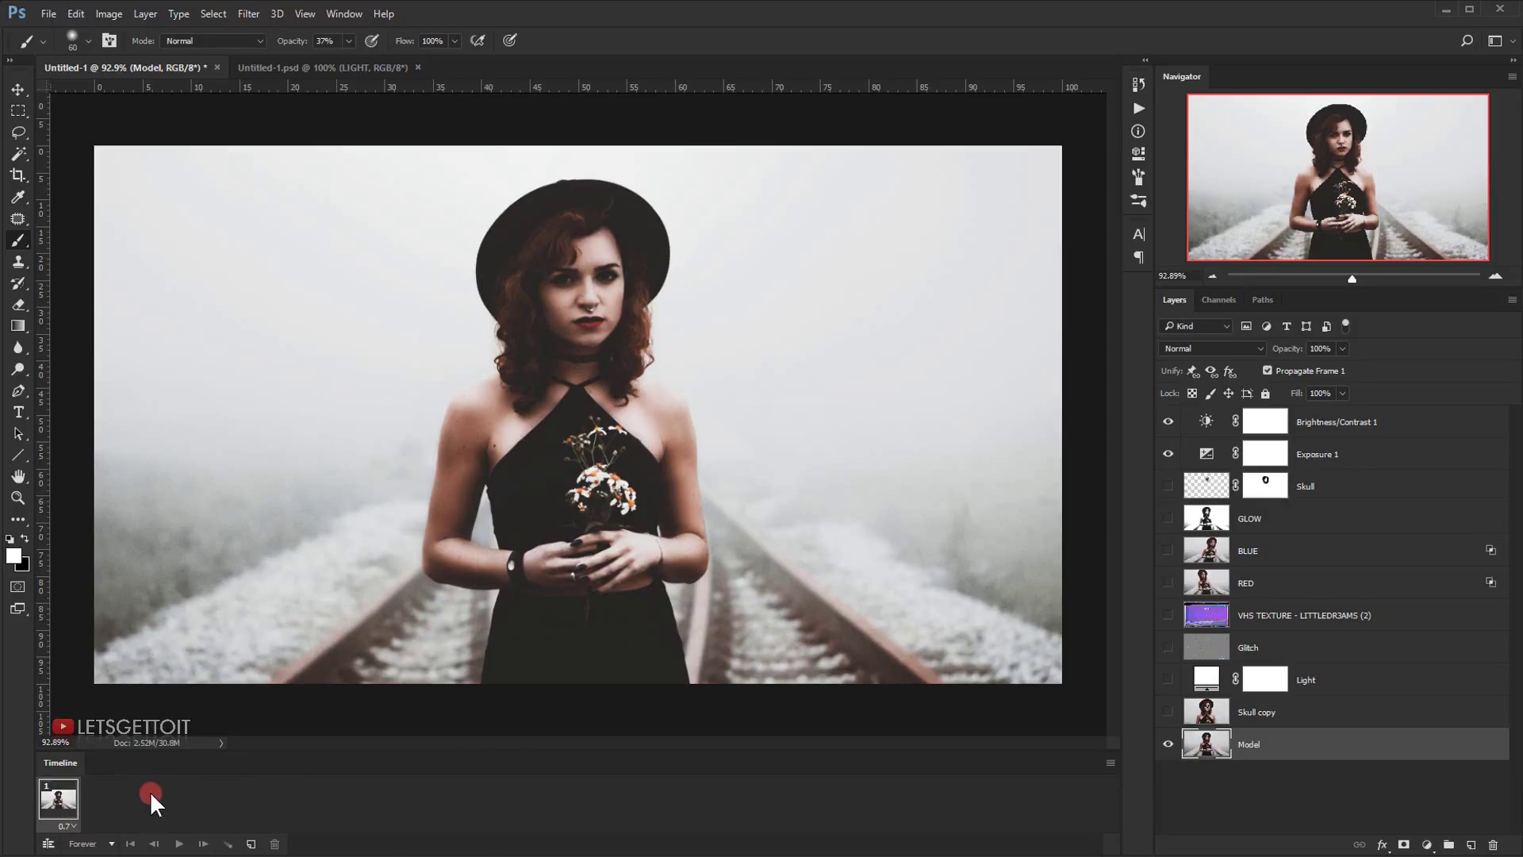
# - Add a second animation frame duplicating the first and set its delay to 0.1 seconds
pyautogui.click(252, 844)
pyautogui.click(66, 808)
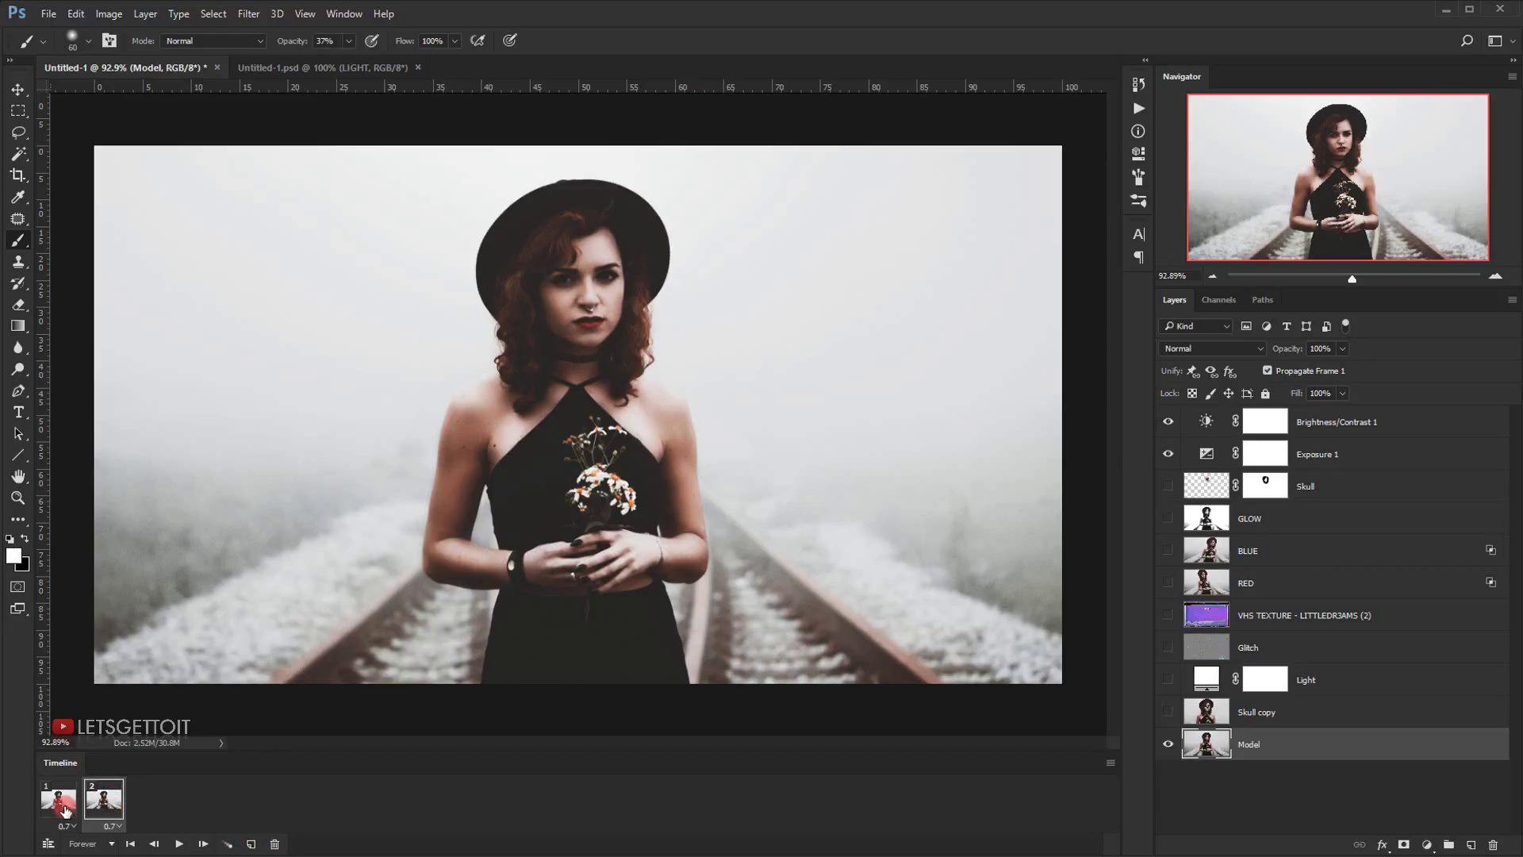
pyautogui.click(94, 800)
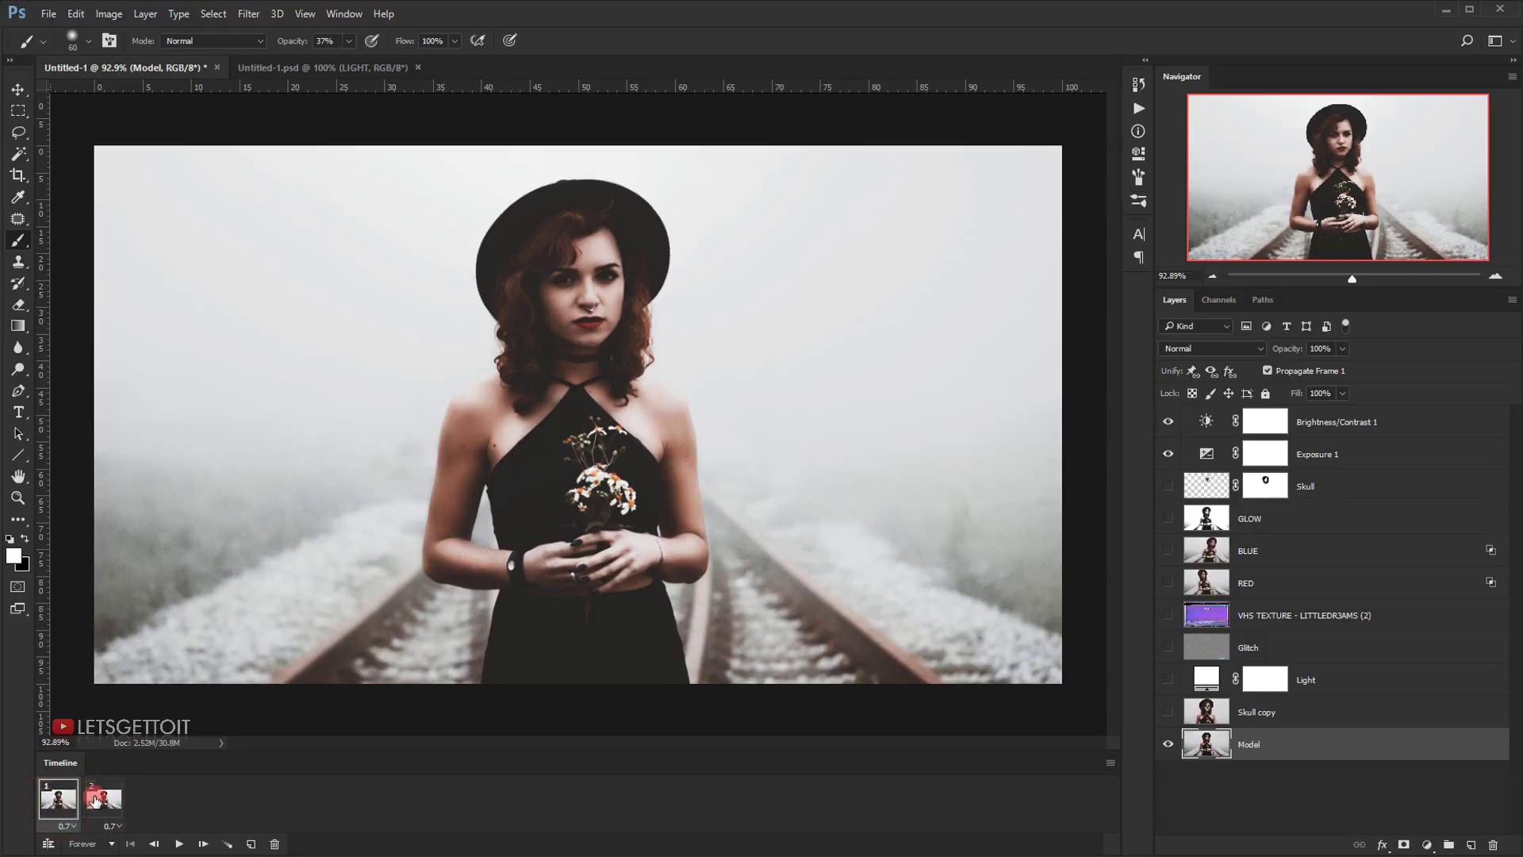
pyautogui.click(59, 807)
pyautogui.click(93, 803)
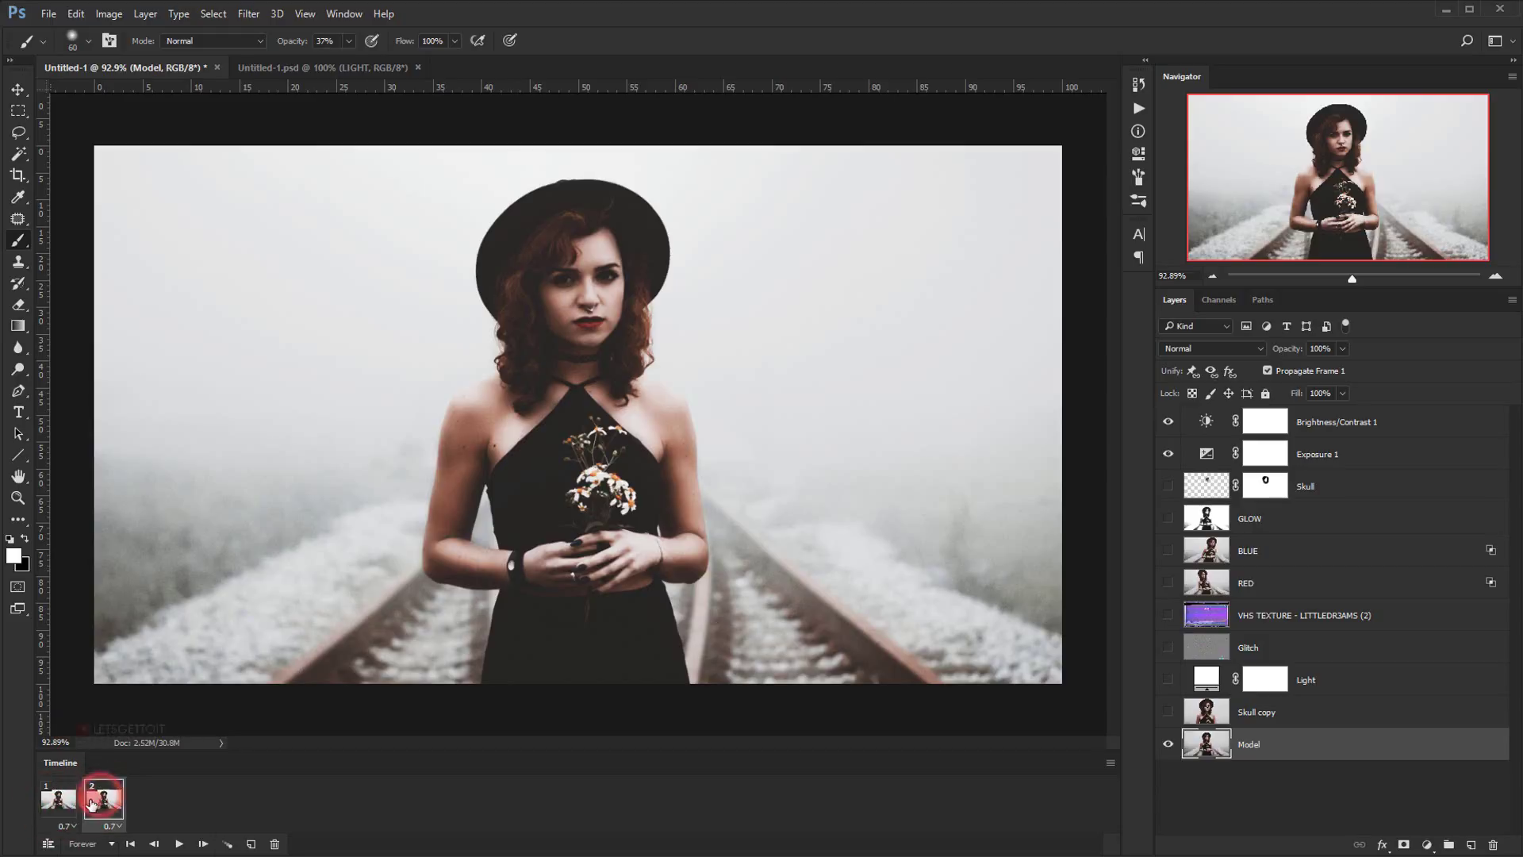
pyautogui.click(1232, 745)
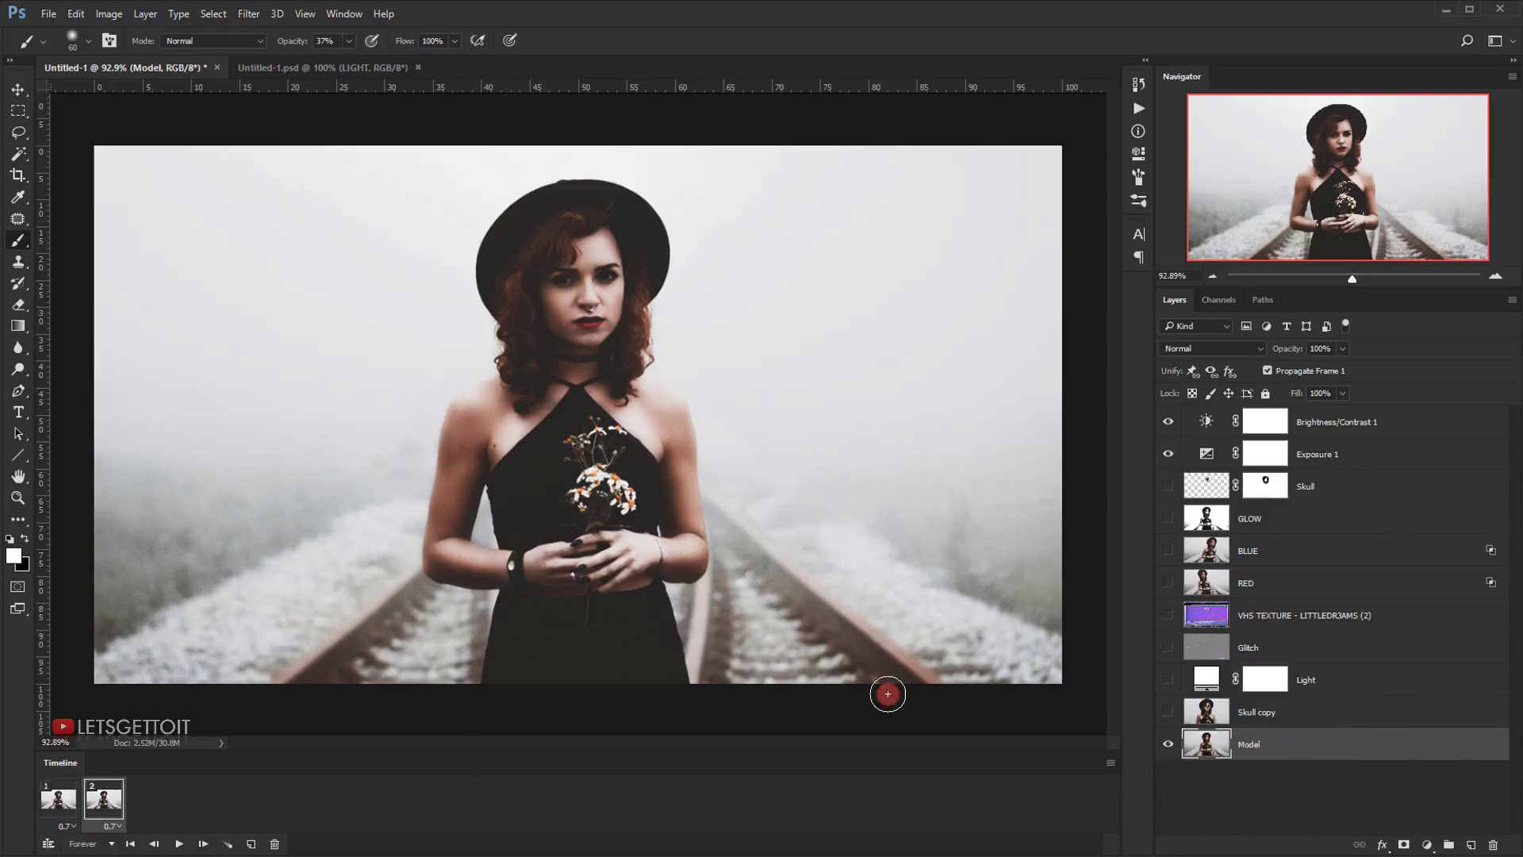
pyautogui.click(112, 826)
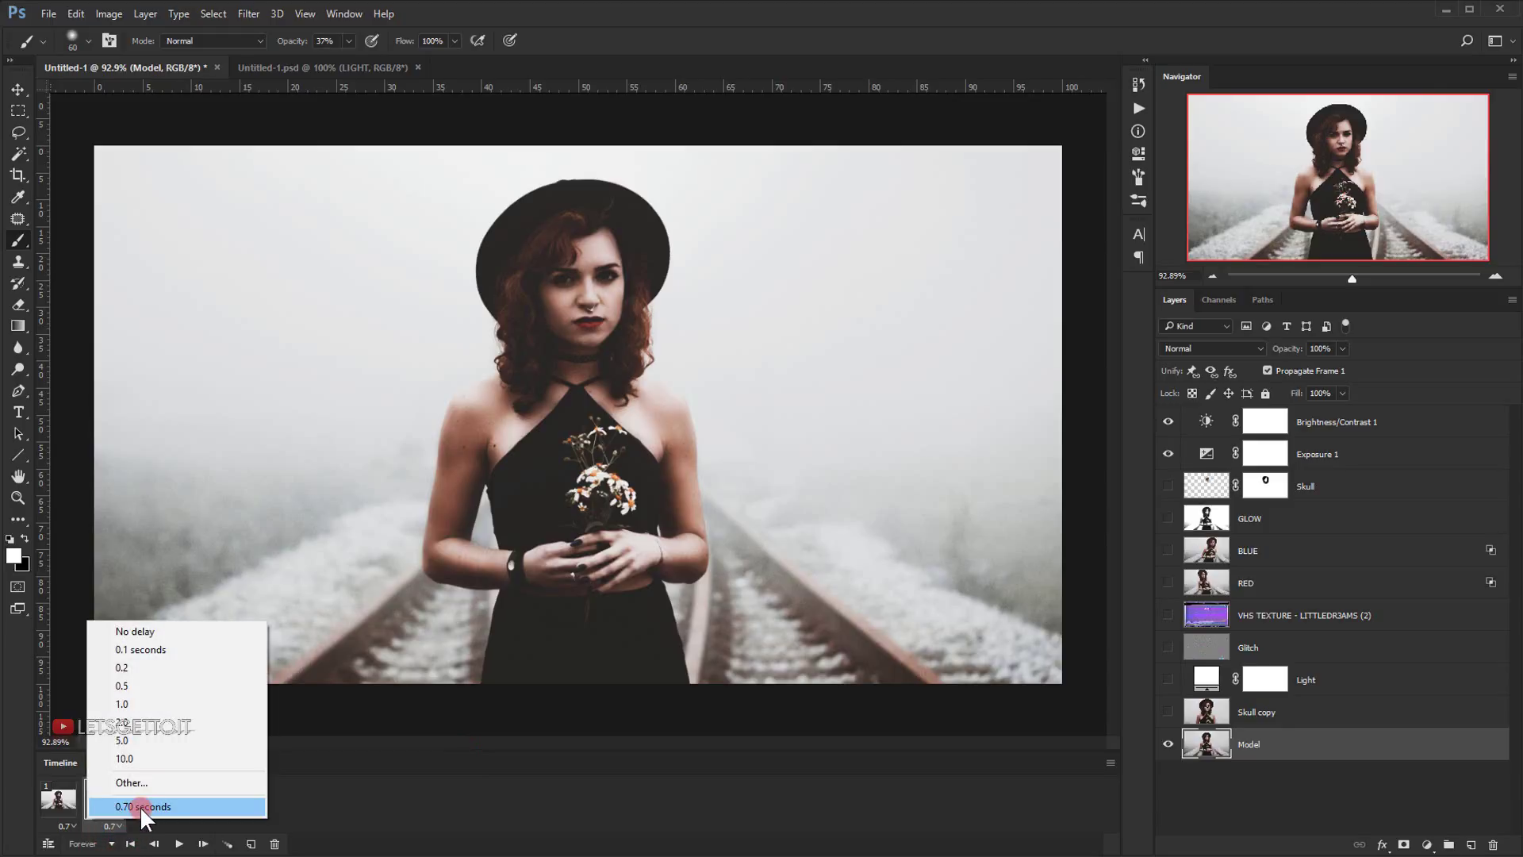
pyautogui.click(156, 652)
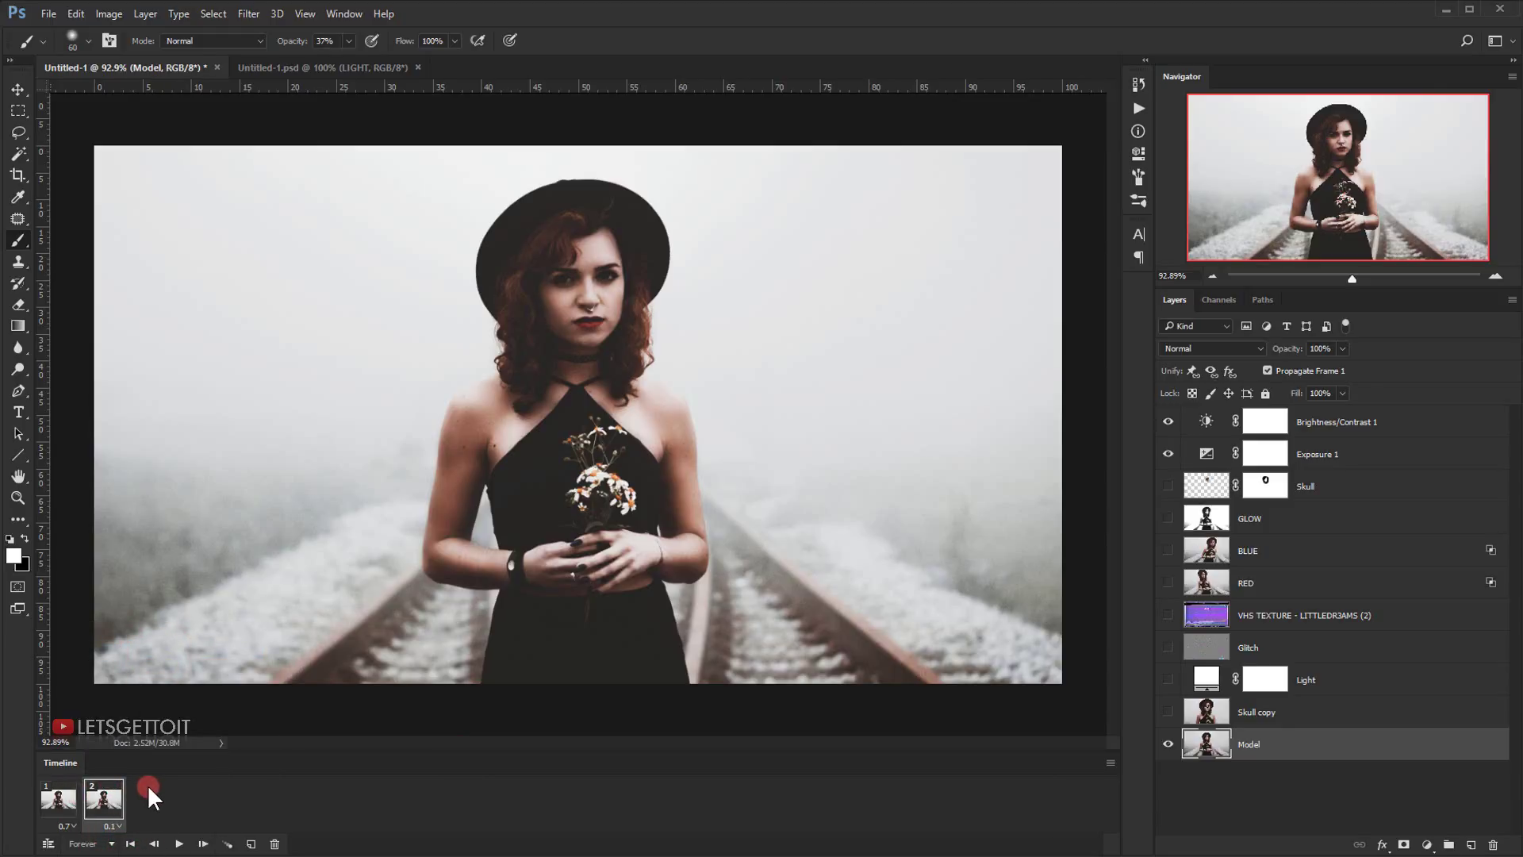
# - Make the Light, Glitch and VHS TEXTURE layers visible in frame 2
pyautogui.click(117, 804)
pyautogui.click(112, 826)
pyautogui.click(205, 844)
pyautogui.click(1174, 679)
pyautogui.click(1168, 647)
pyautogui.click(1247, 645)
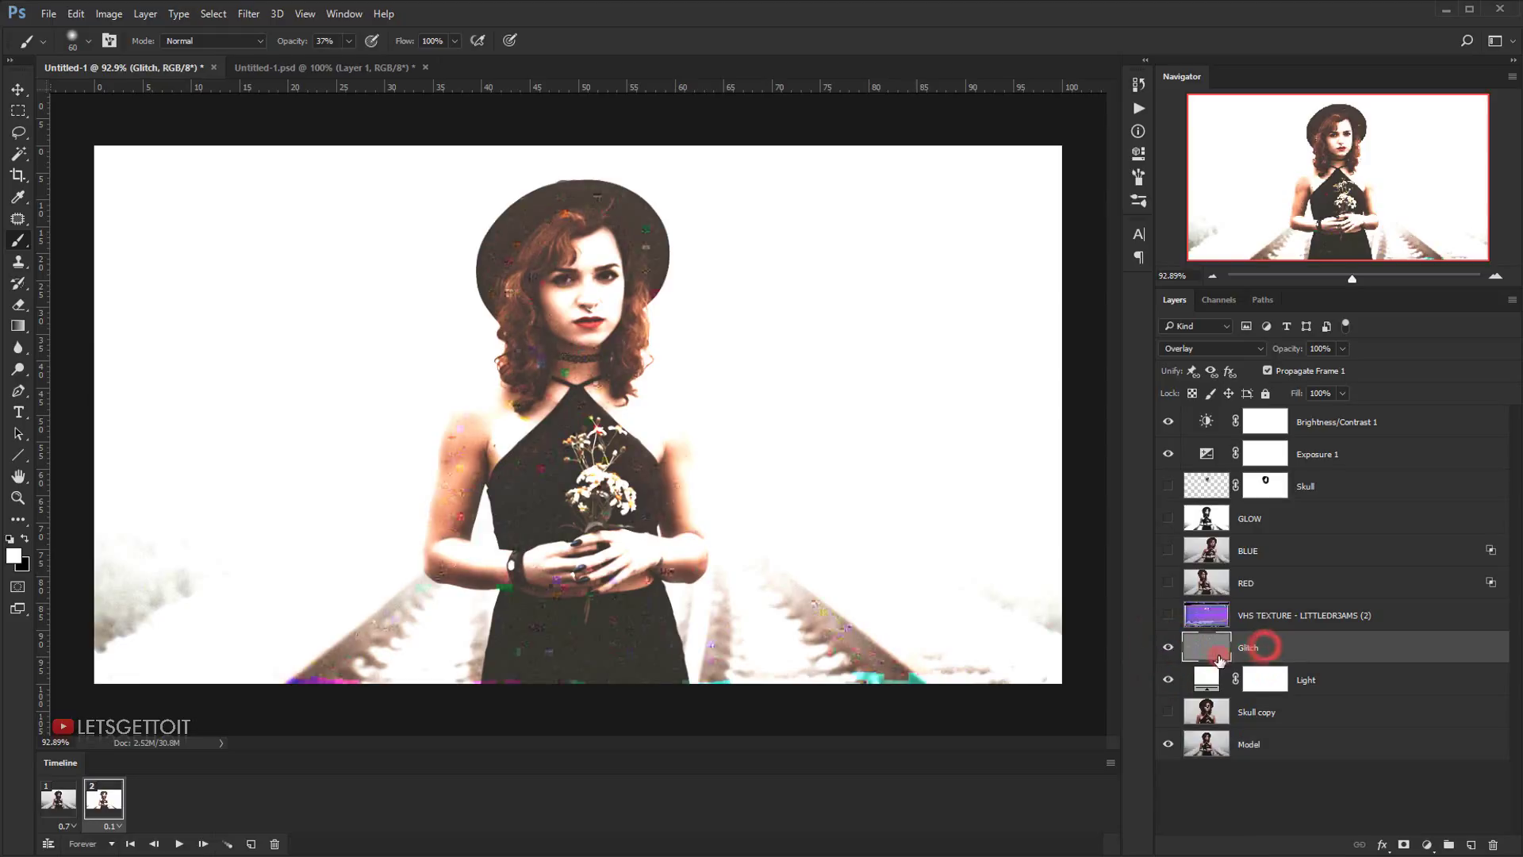
pyautogui.click(1168, 616)
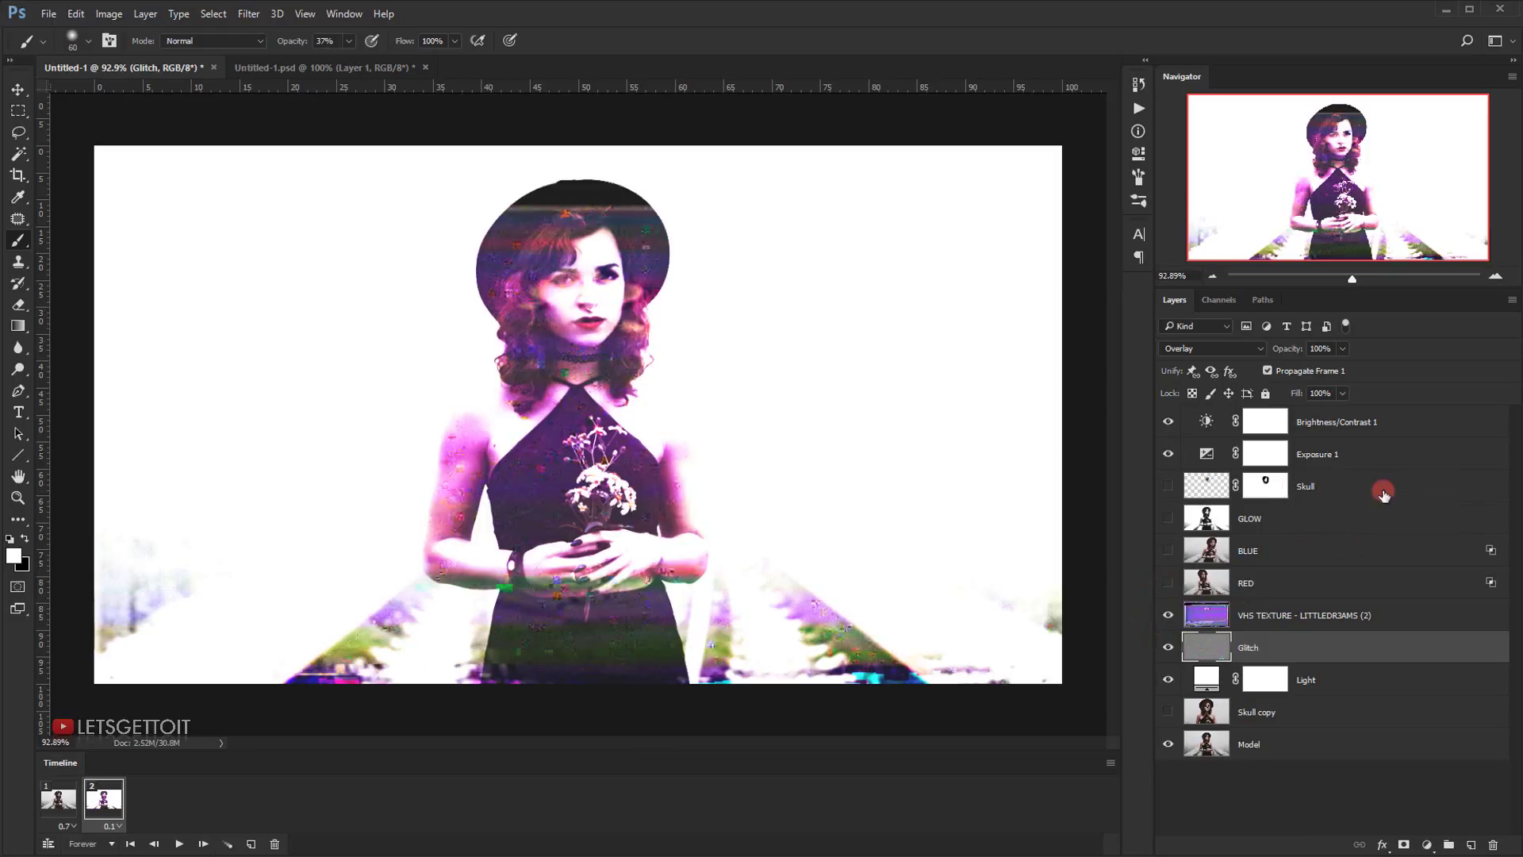
# - Show the Skull layer in frame 2 with Multiply blending and 50% opacity, and compare the frame with frame 1
pyautogui.click(1313, 486)
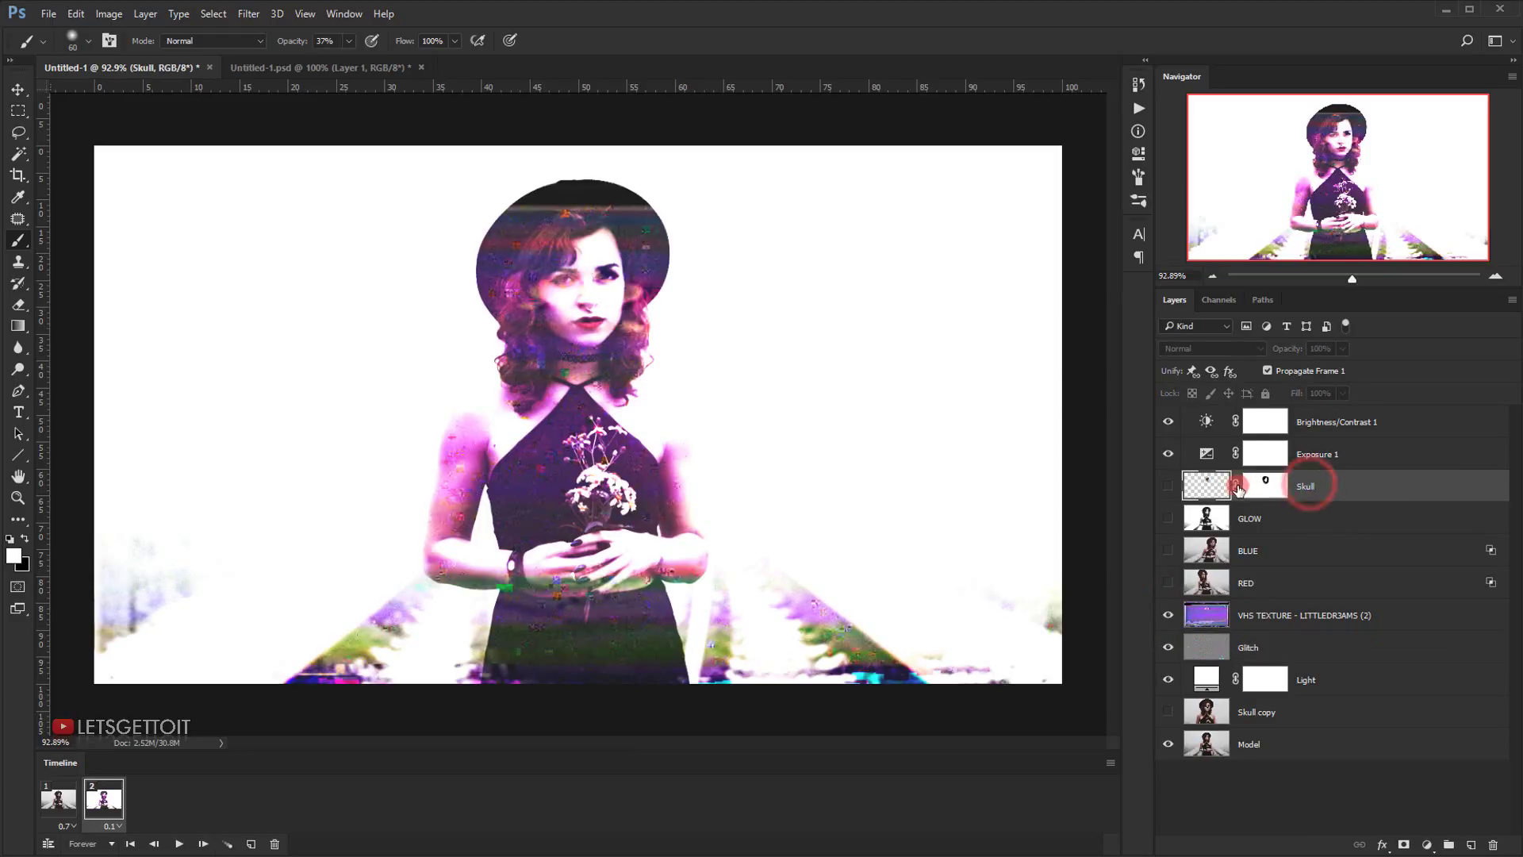
pyautogui.click(1169, 486)
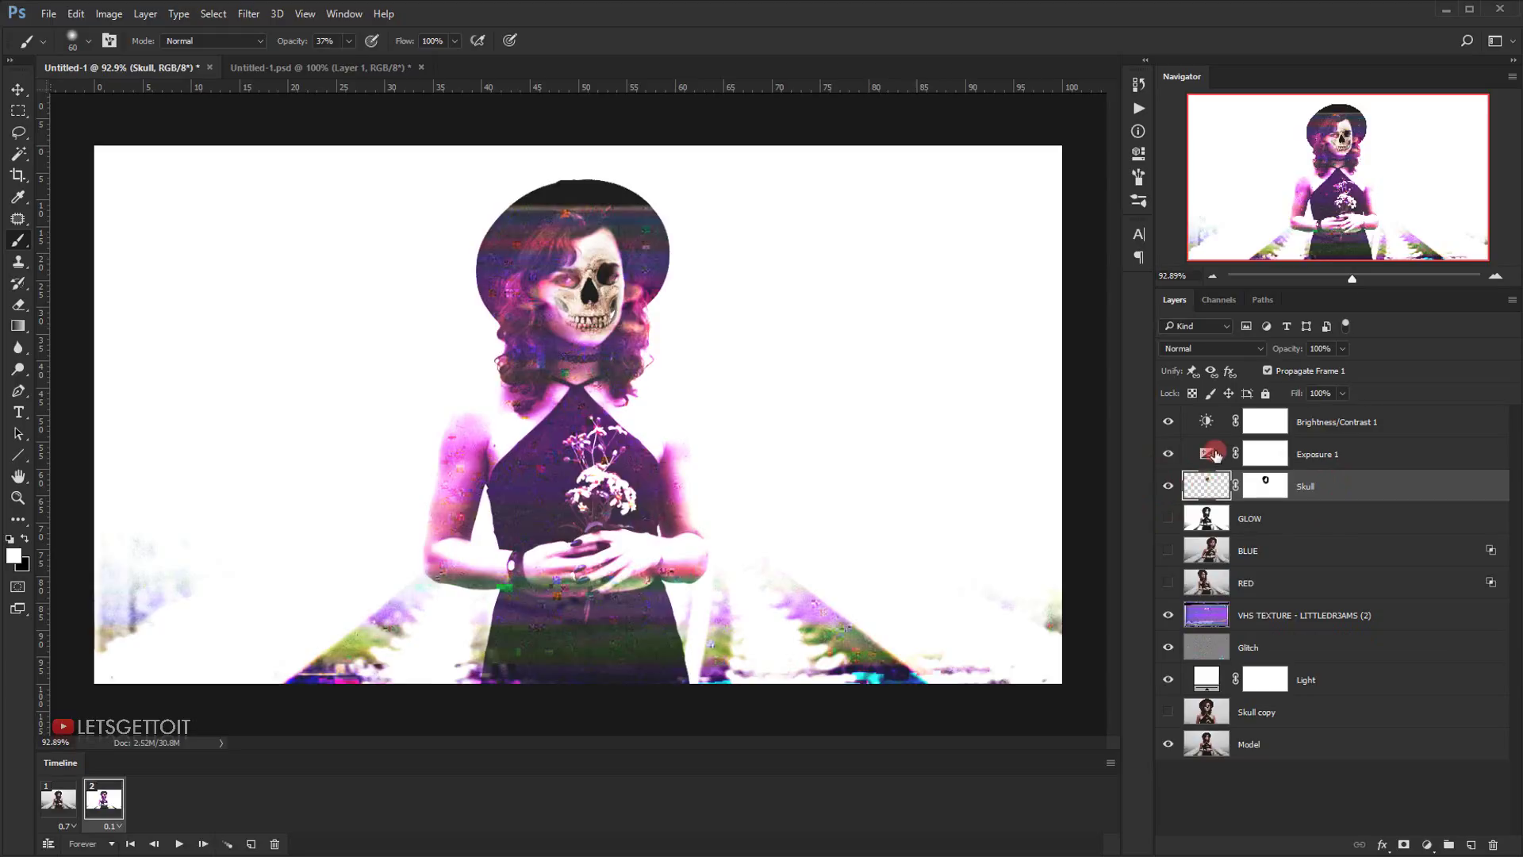
pyautogui.click(1232, 351)
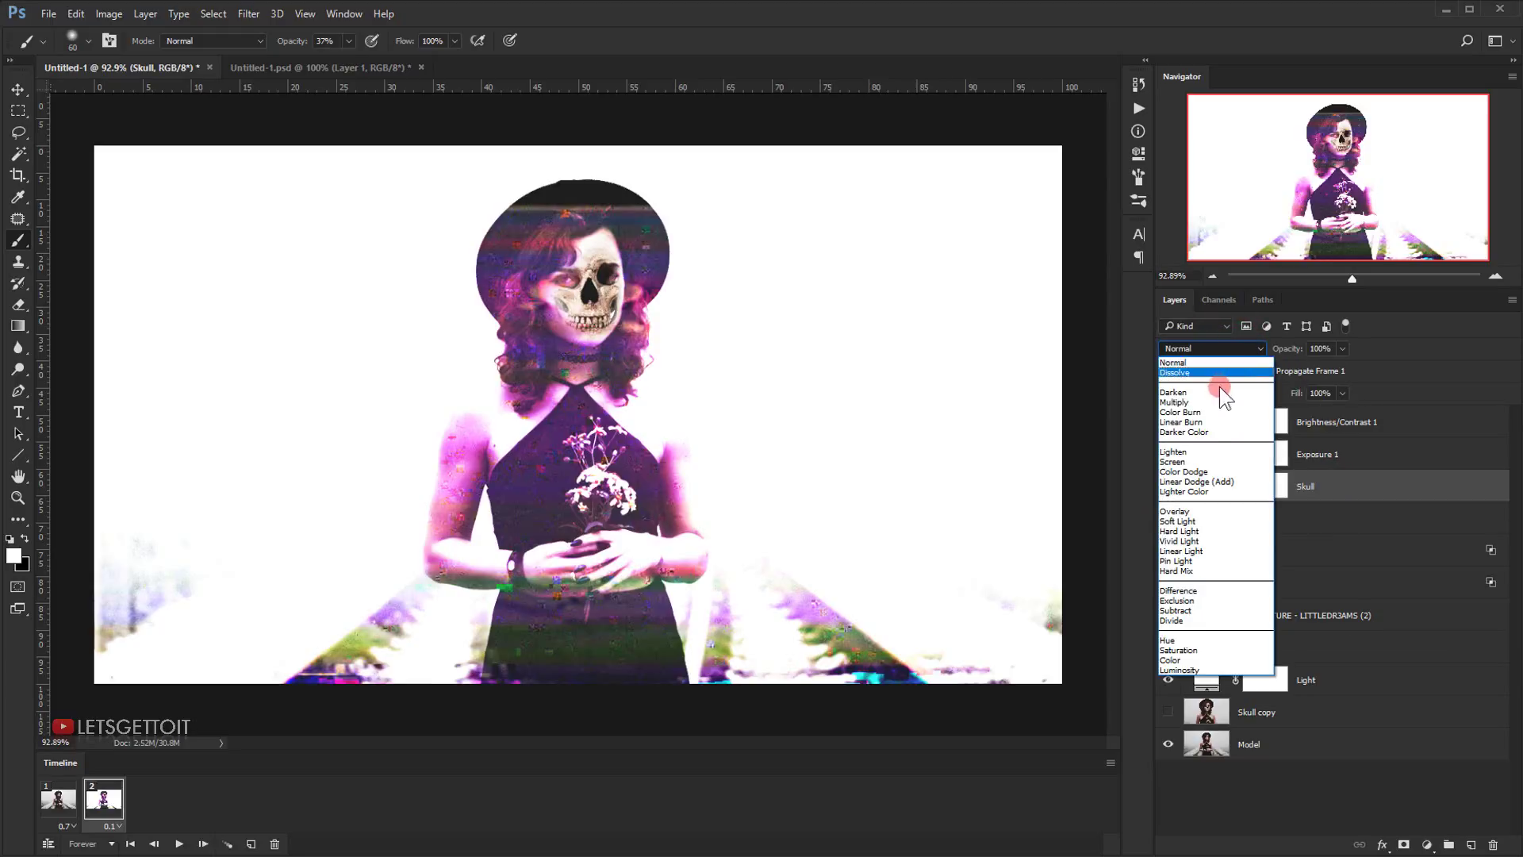
pyautogui.click(1197, 403)
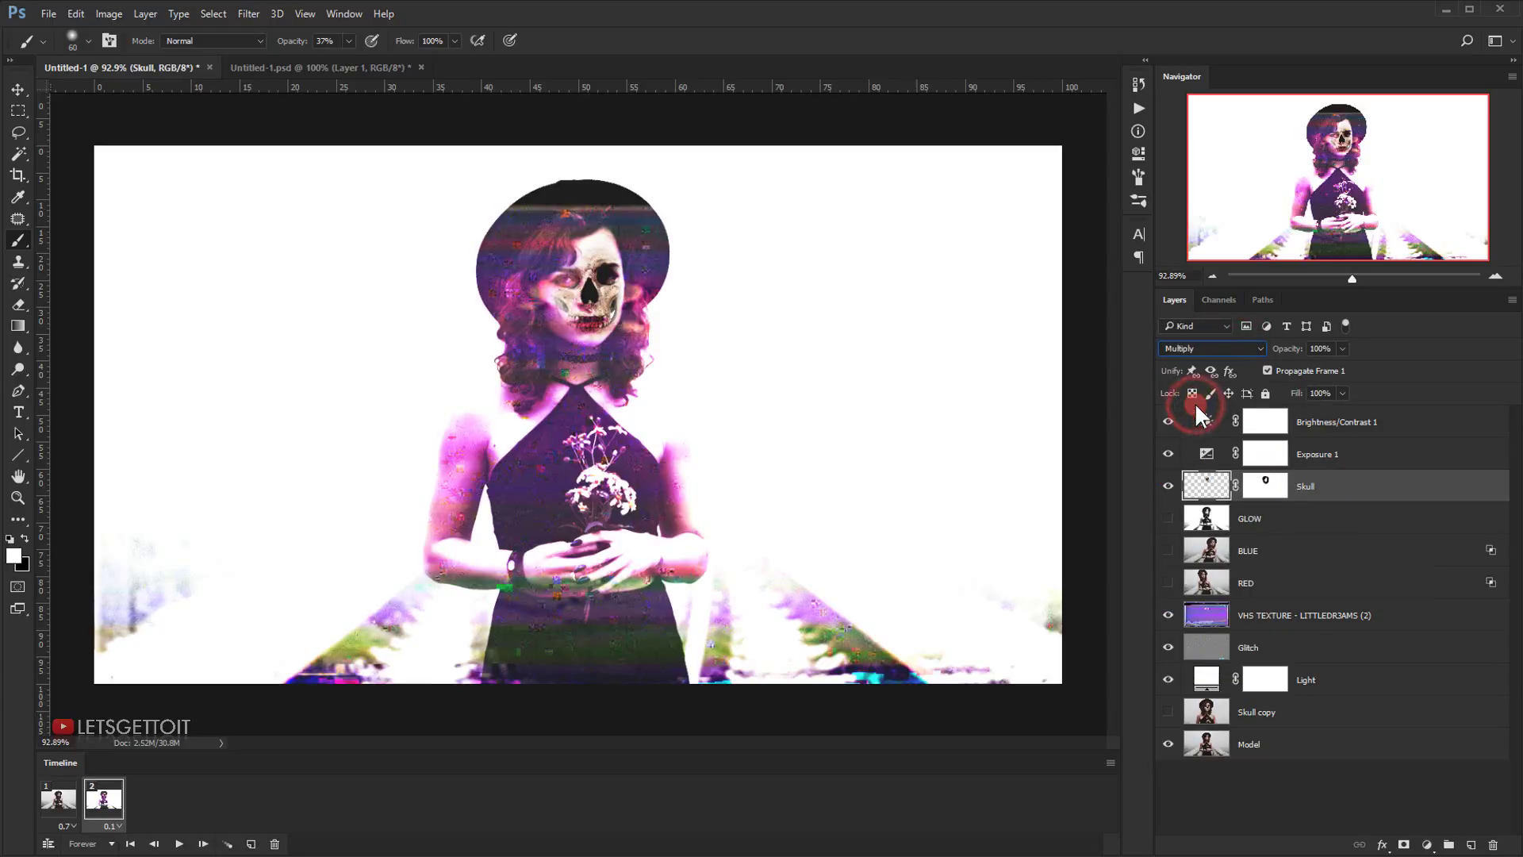
pyautogui.moveTo(1298, 352); pyautogui.dragTo(1259, 352)
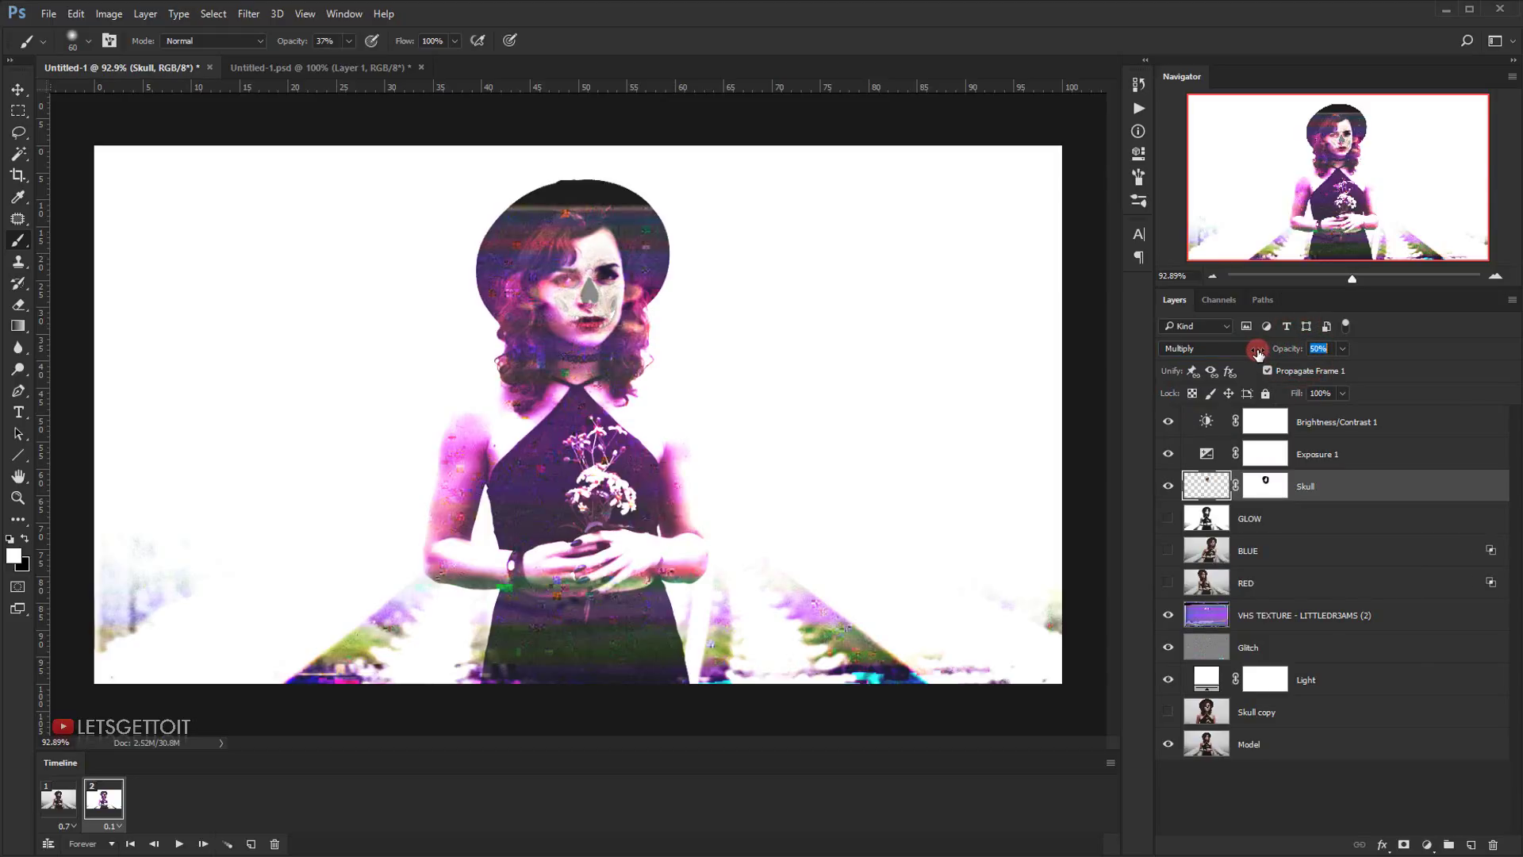
pyautogui.click(1167, 486)
pyautogui.click(1167, 485)
pyautogui.click(1277, 493)
pyautogui.click(59, 809)
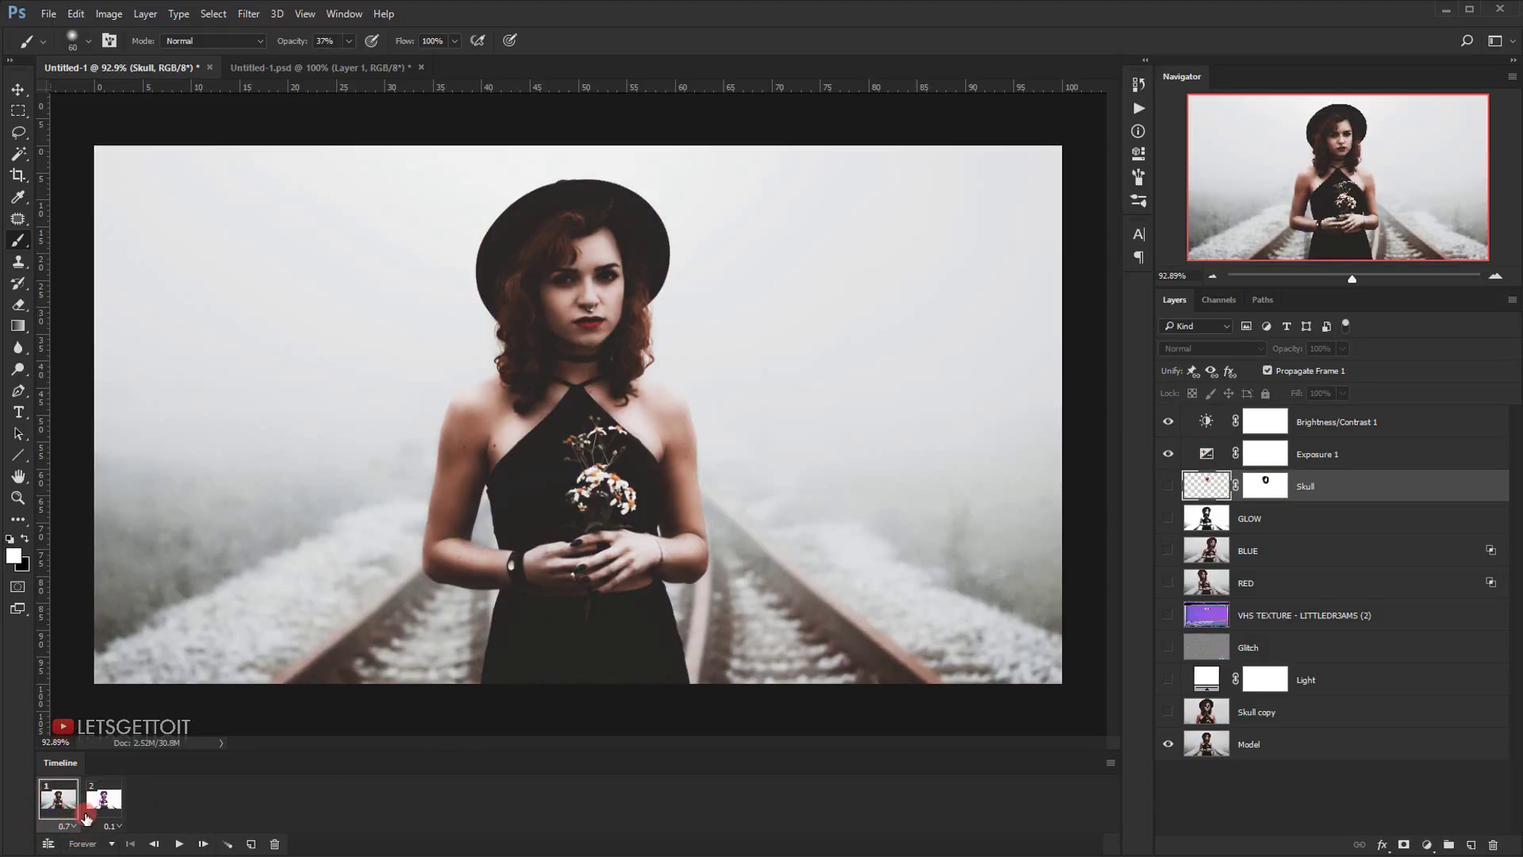
pyautogui.click(105, 799)
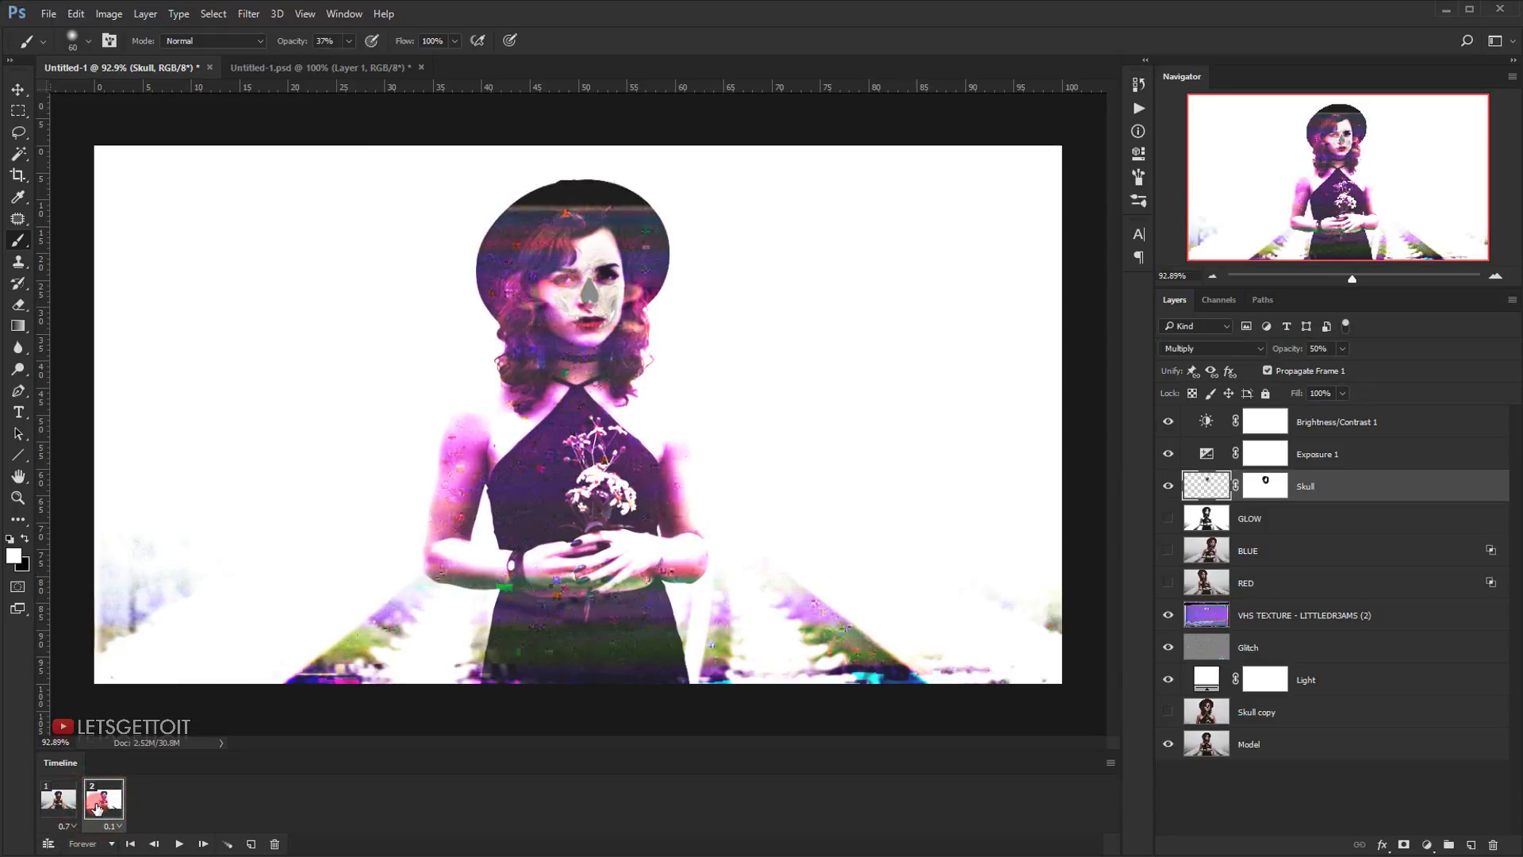
# - Add a third frame, hiding the Skull and Light layers and showing the zoomed Skull copy layer in it
pyautogui.click(151, 804)
pyautogui.click(254, 843)
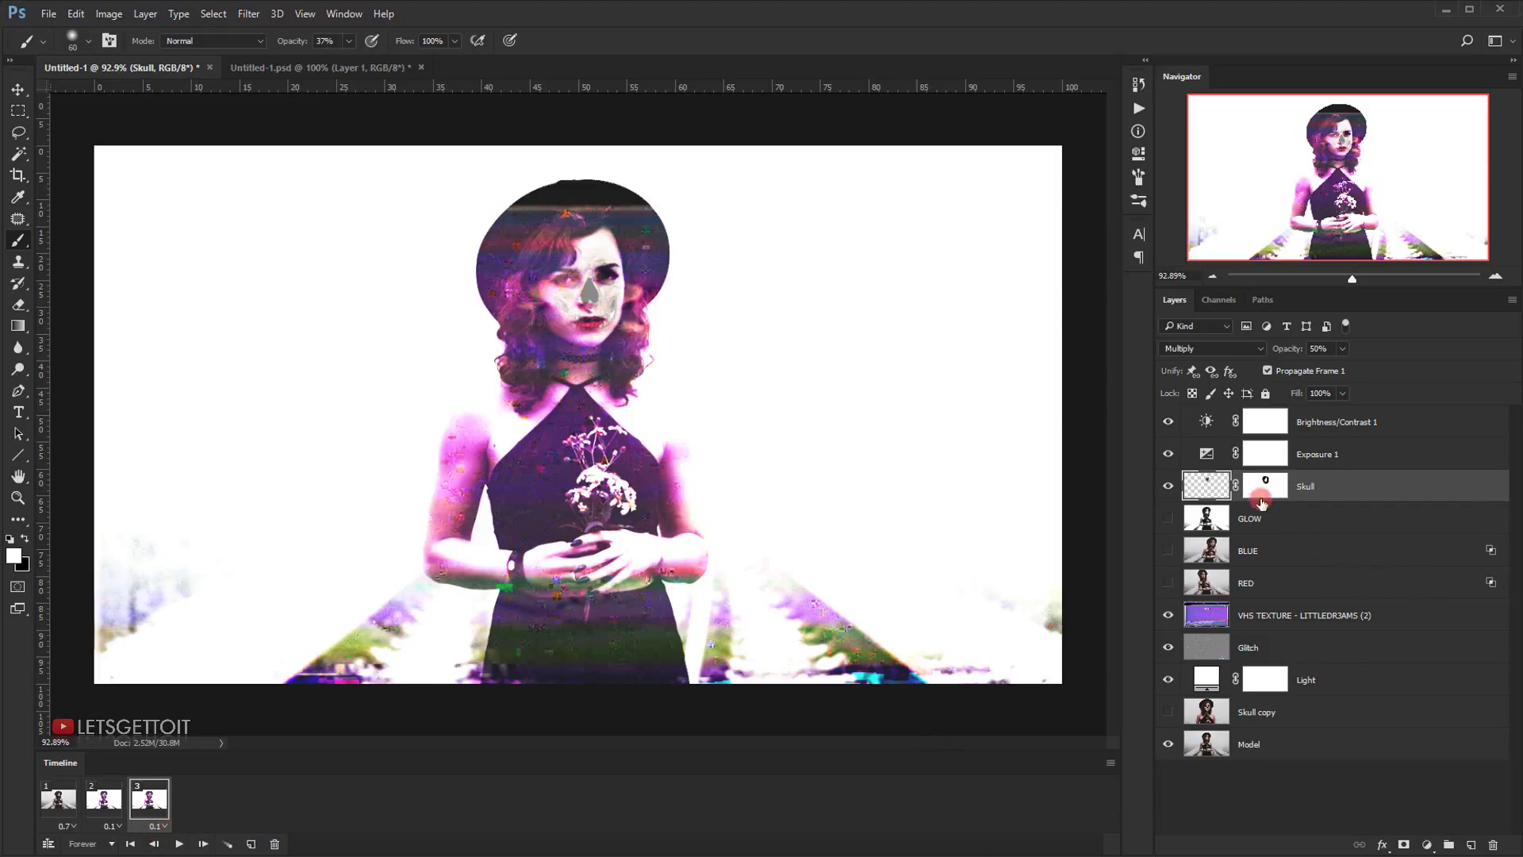
pyautogui.click(1168, 487)
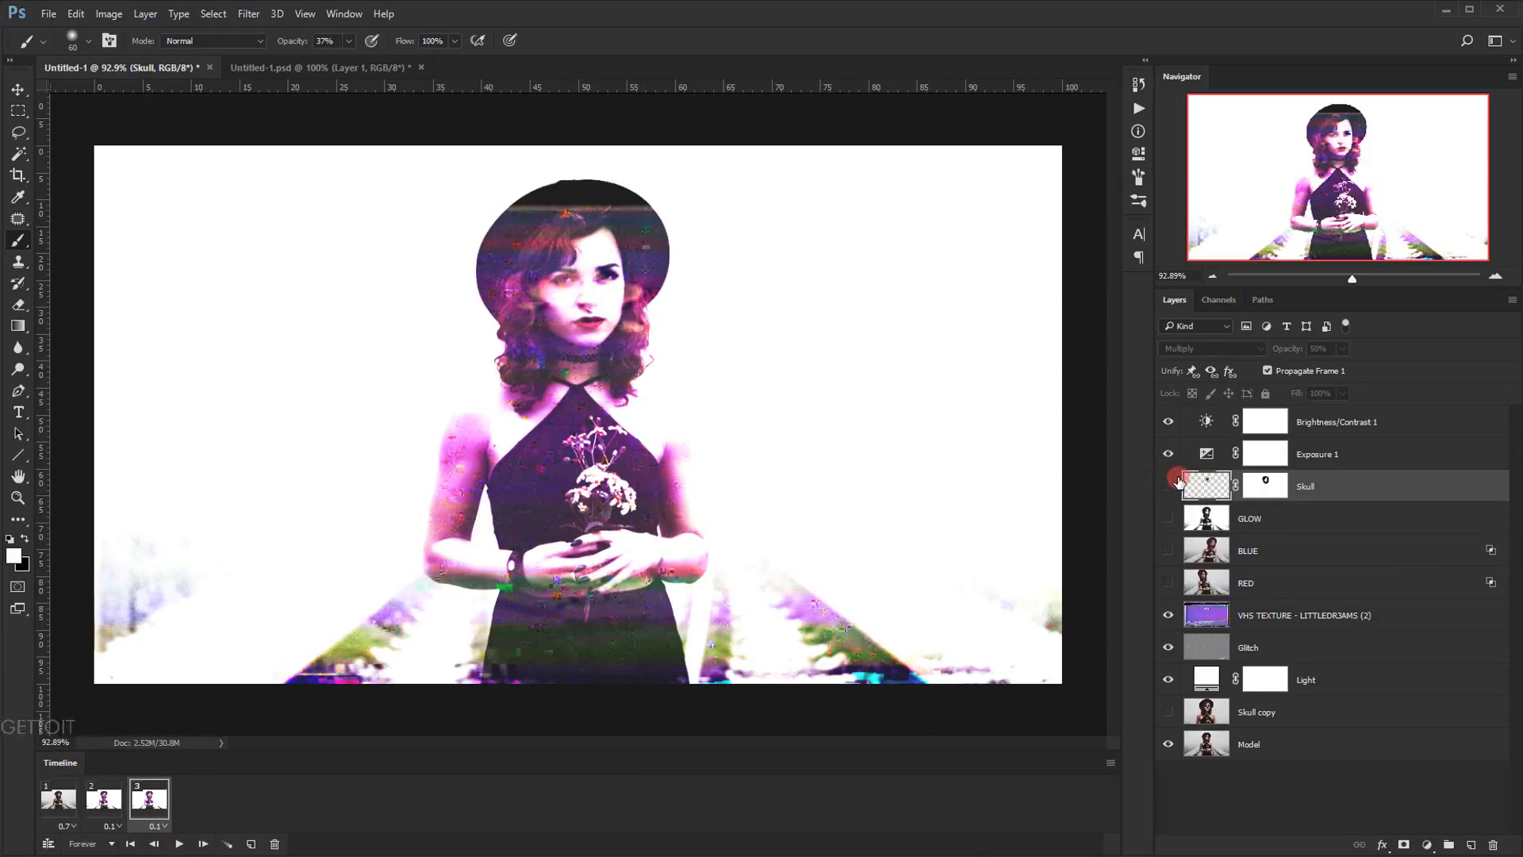
pyautogui.click(1170, 679)
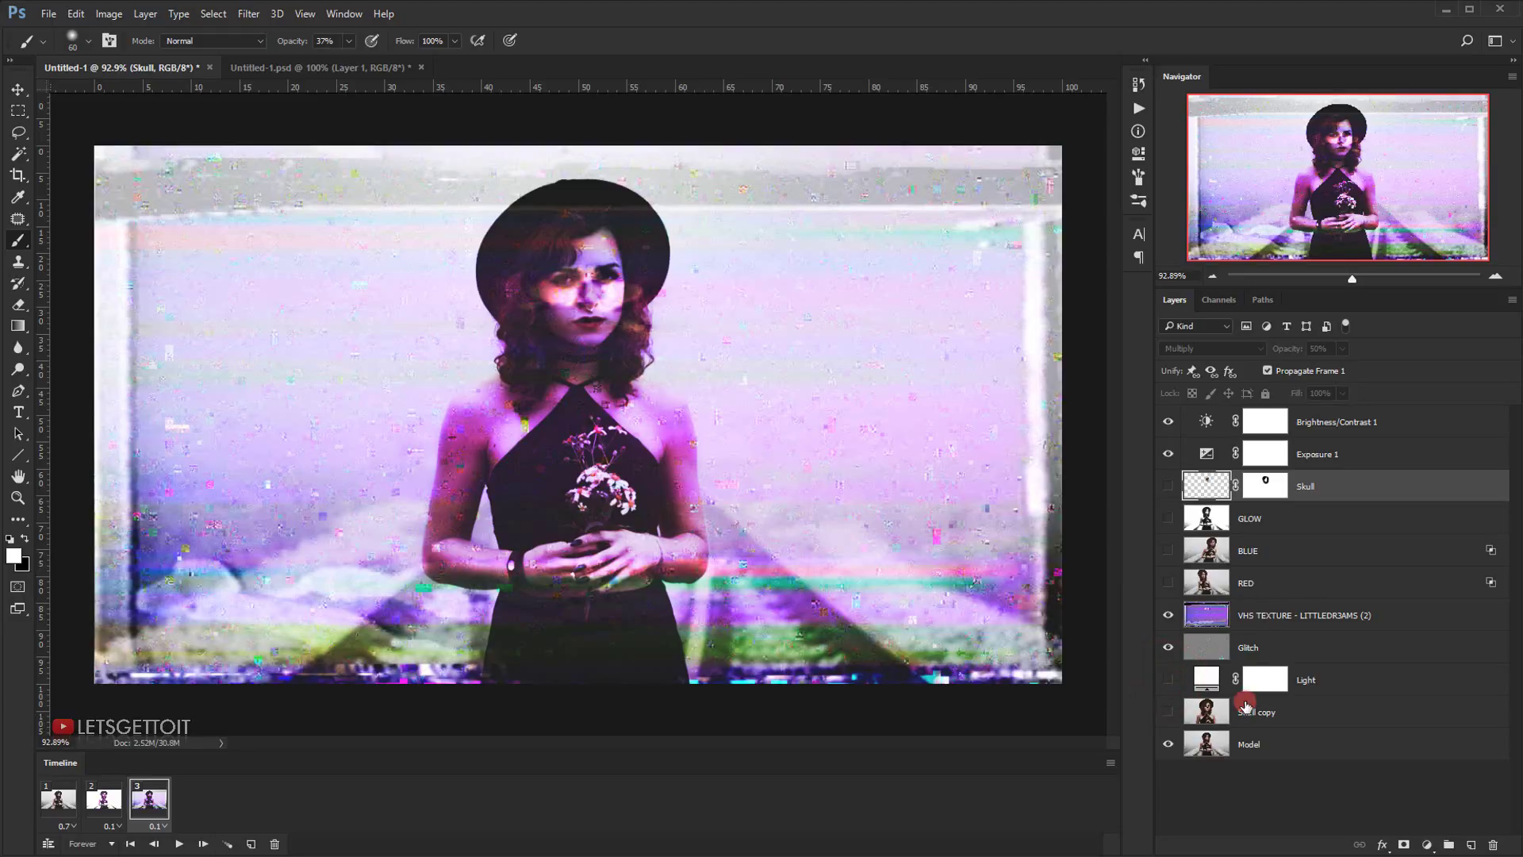
pyautogui.click(1173, 715)
pyautogui.click(1169, 716)
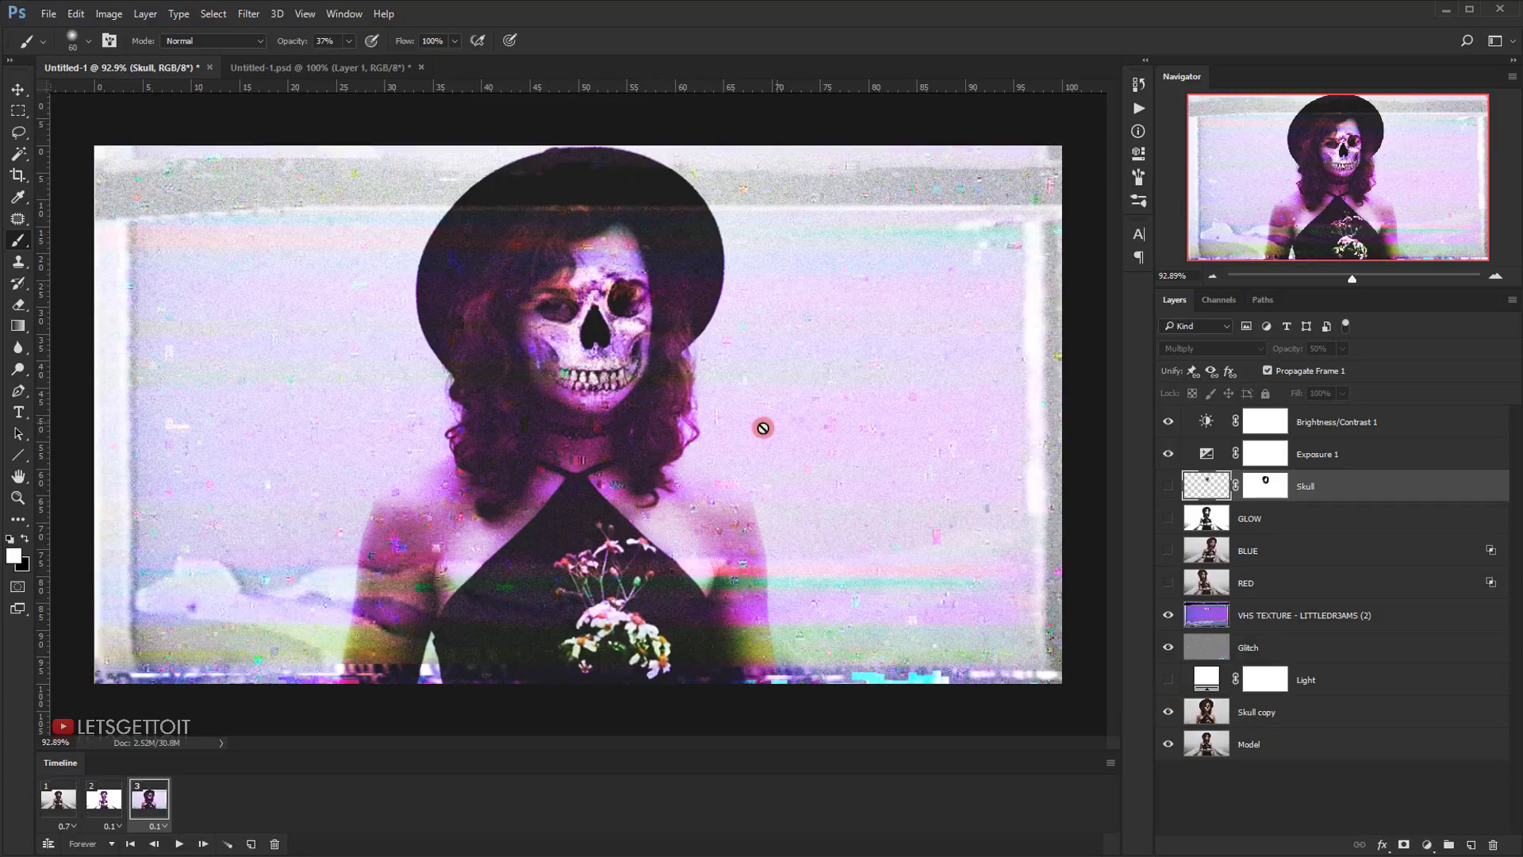
# - Review frames 1 to 3 in order and add a fourth frame duplicating frame 3
pyautogui.click(64, 804)
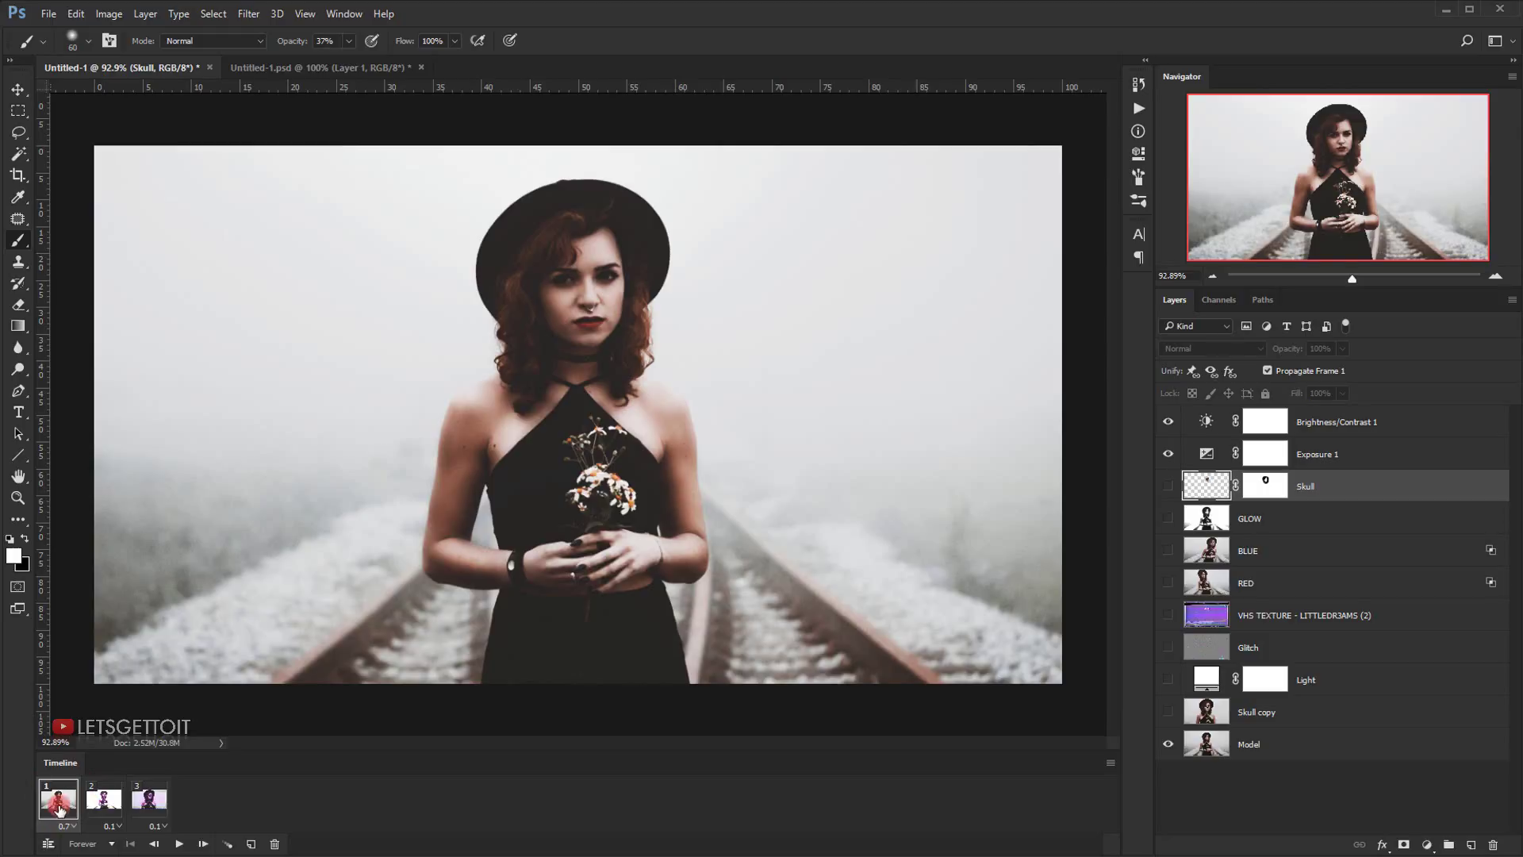
pyautogui.click(104, 799)
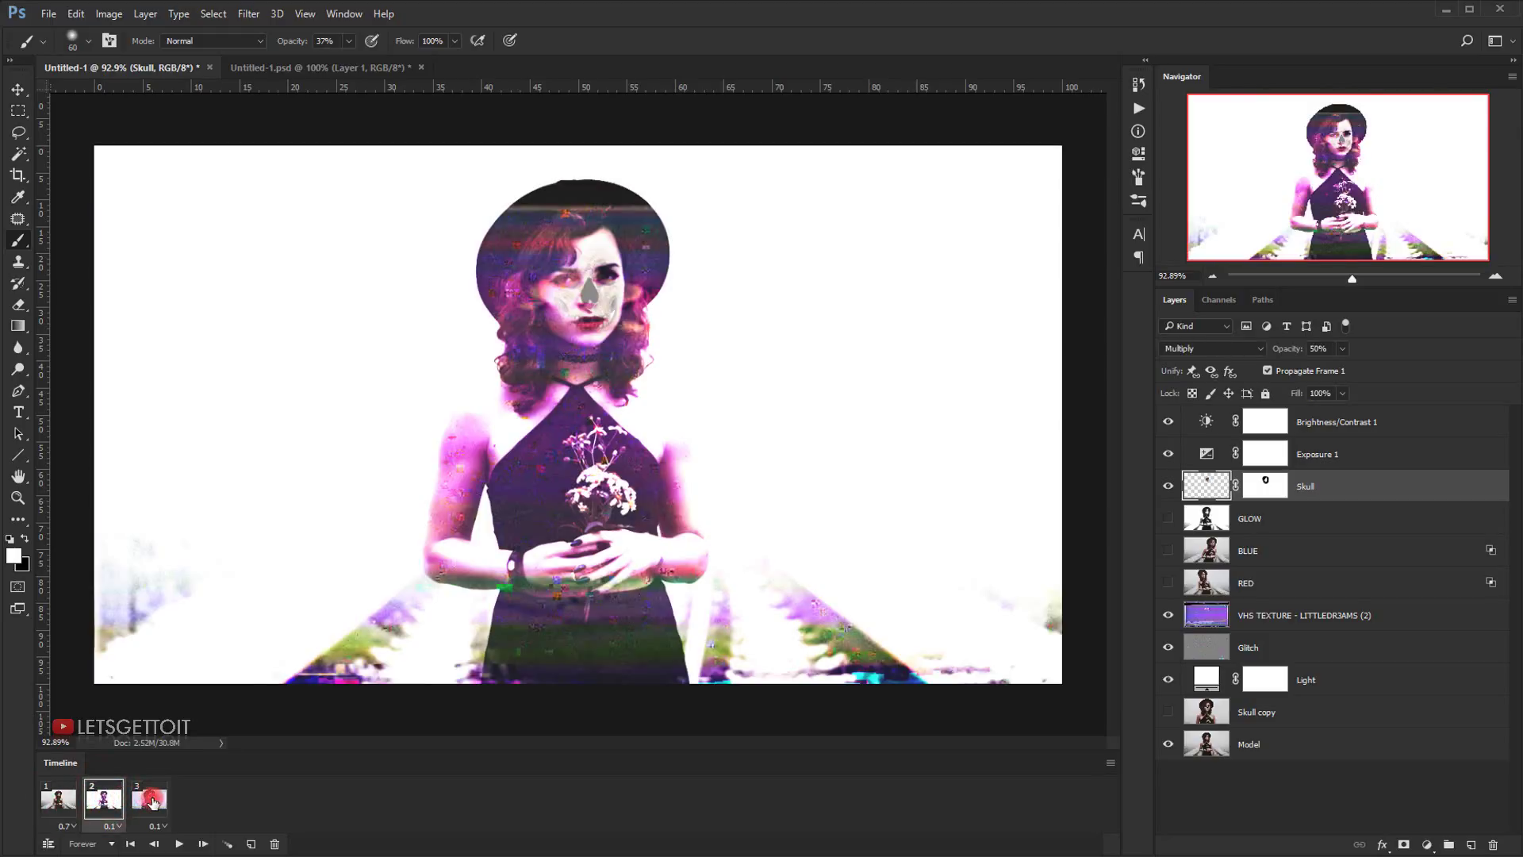
pyautogui.click(151, 800)
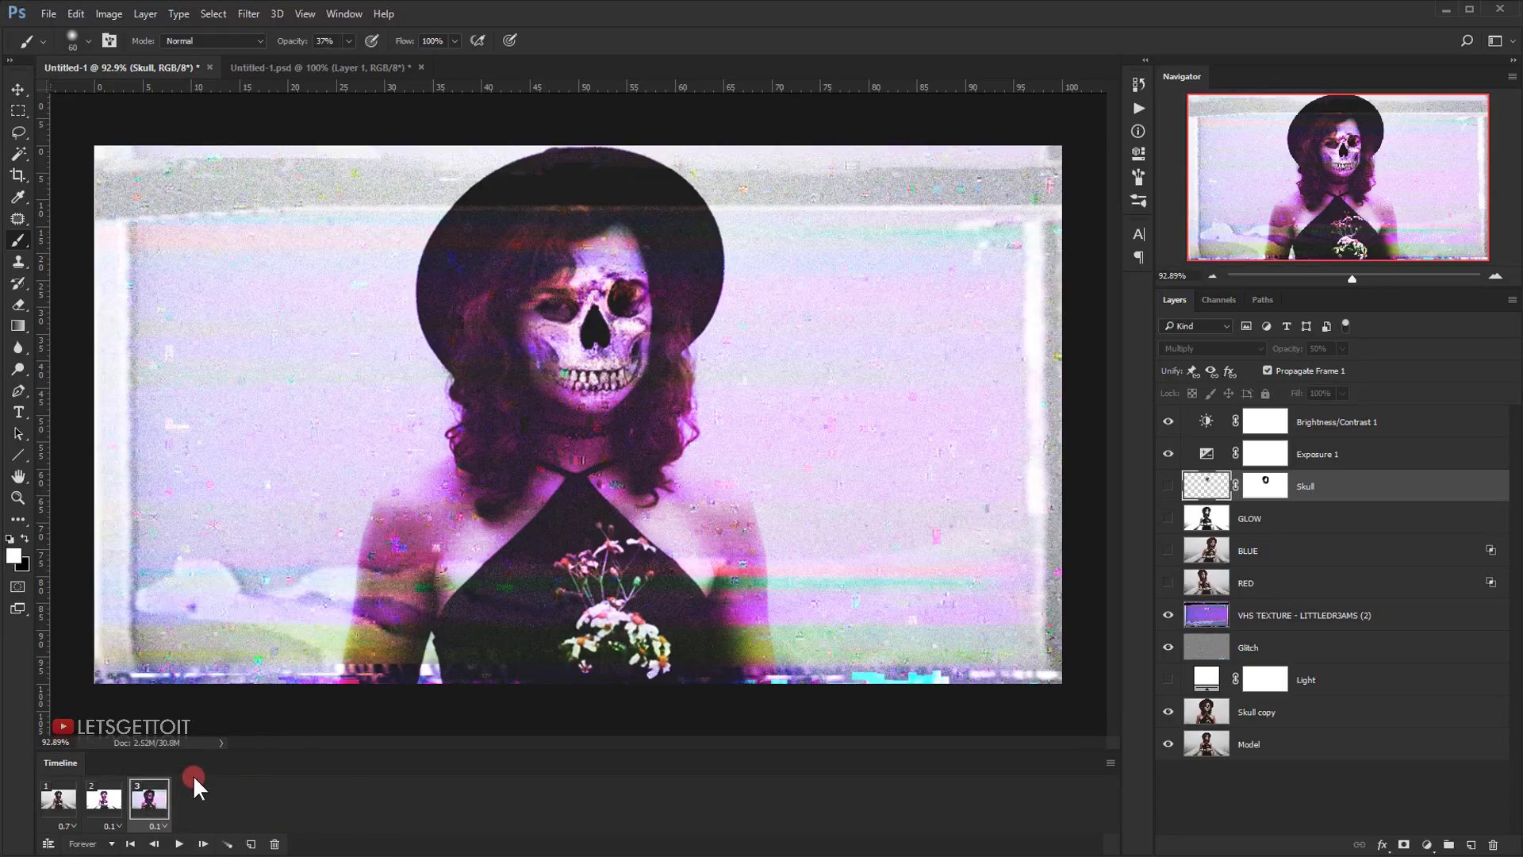
pyautogui.click(251, 844)
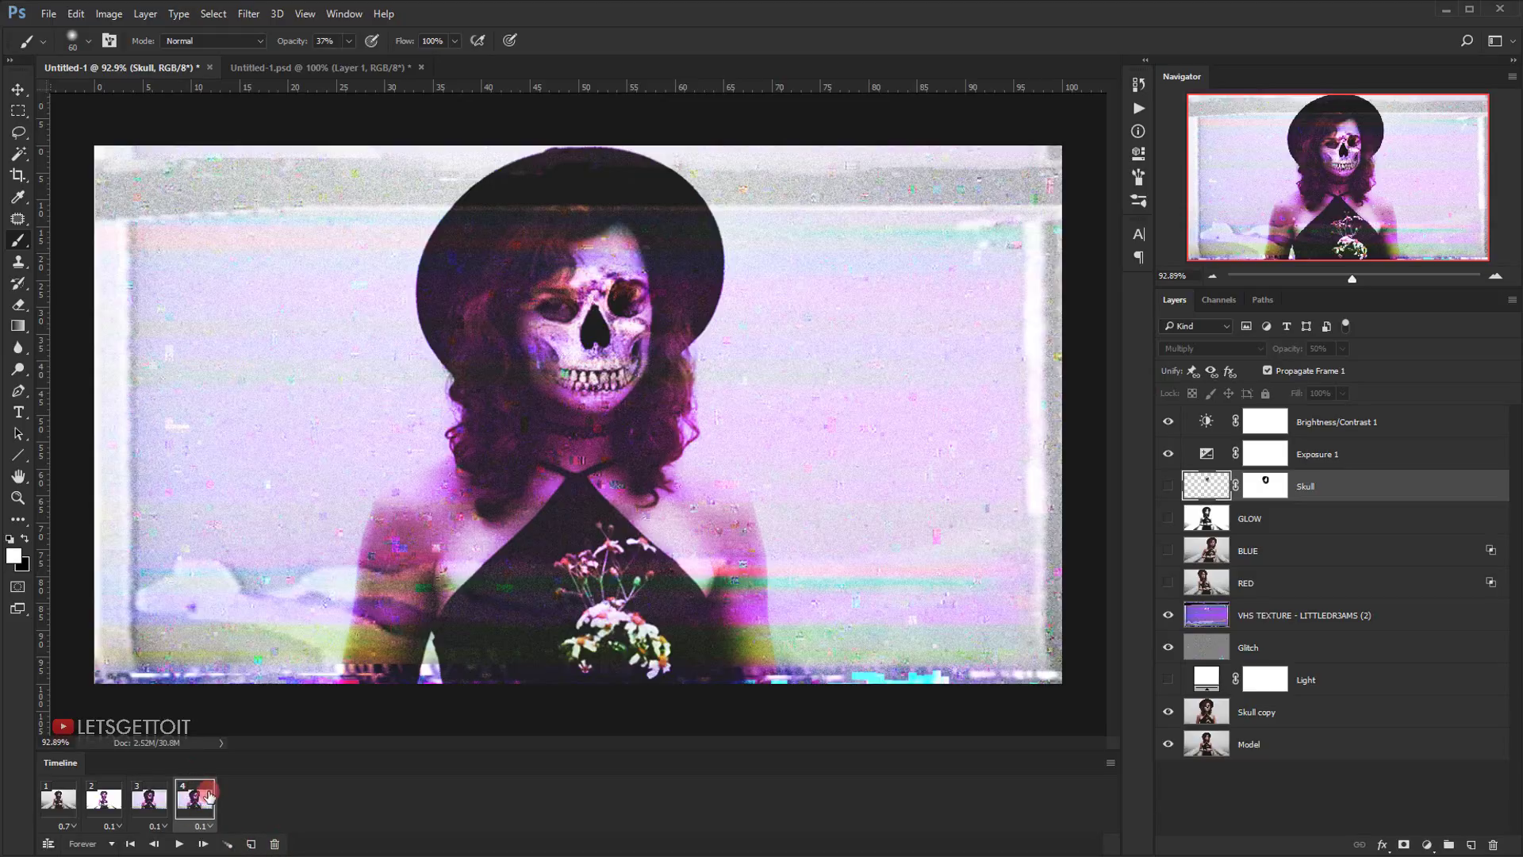
# - Hide the Skull copy and VHS TEXTURE layers in frame 4
pyautogui.click(1167, 713)
pyautogui.click(1169, 712)
pyautogui.click(1169, 714)
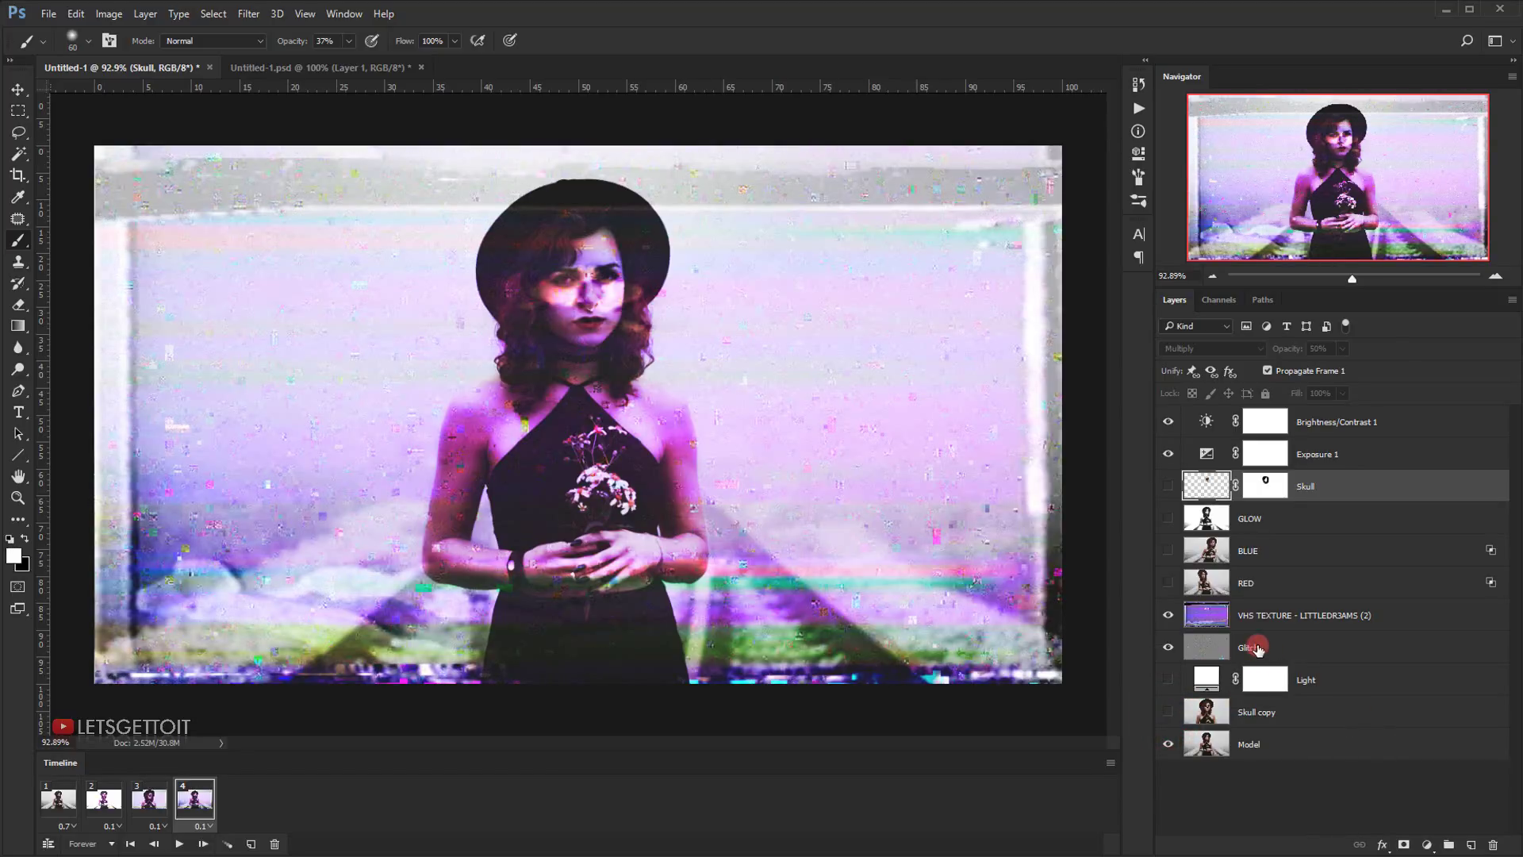
pyautogui.click(1169, 616)
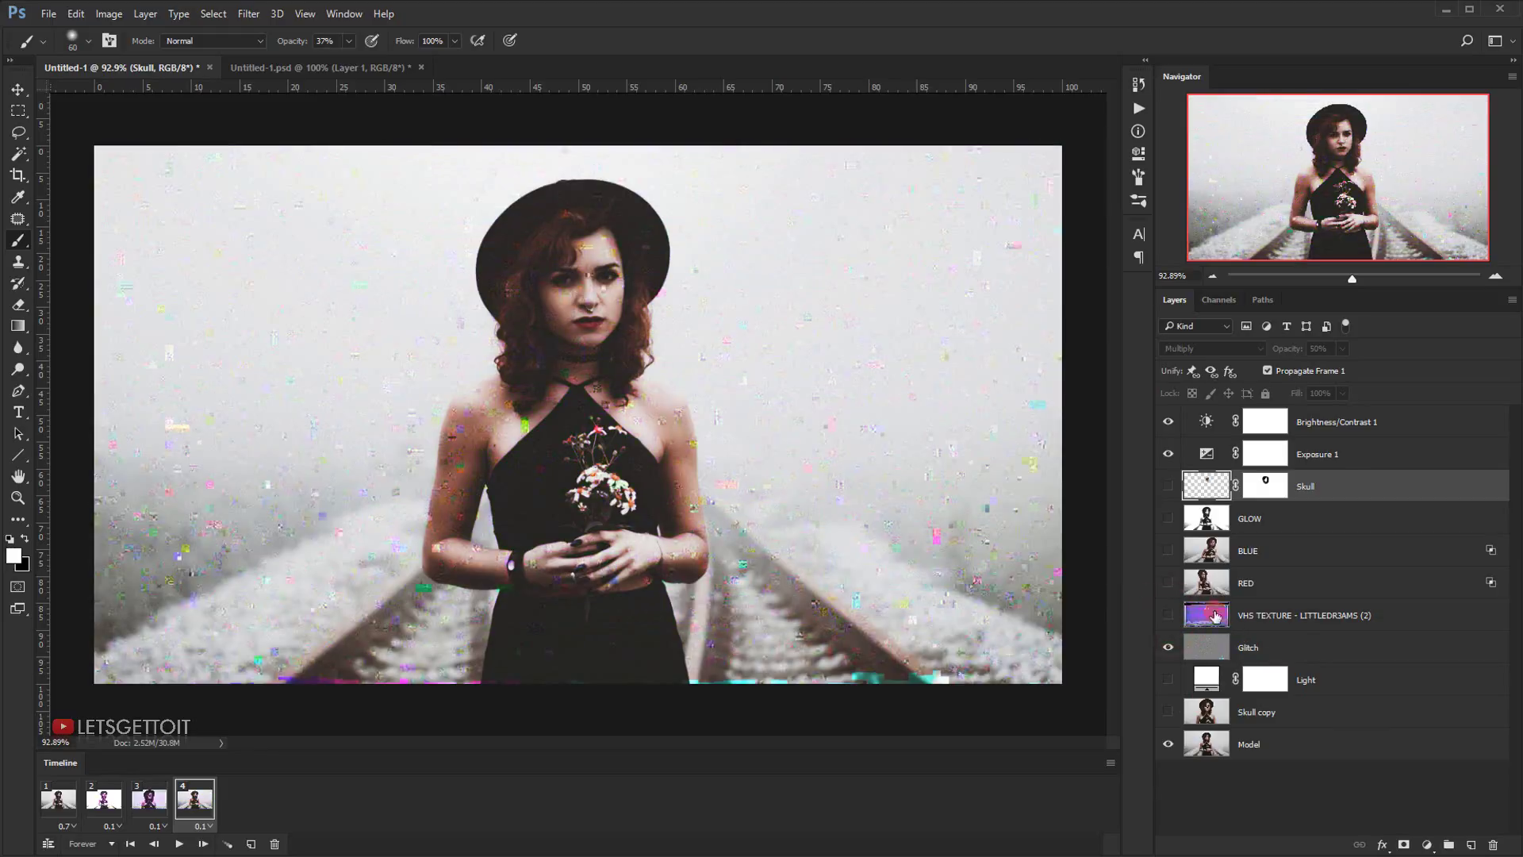
# - Show the Skull layer in frame 4 and raise its opacity to 100%
pyautogui.click(1247, 645)
pyautogui.click(1326, 486)
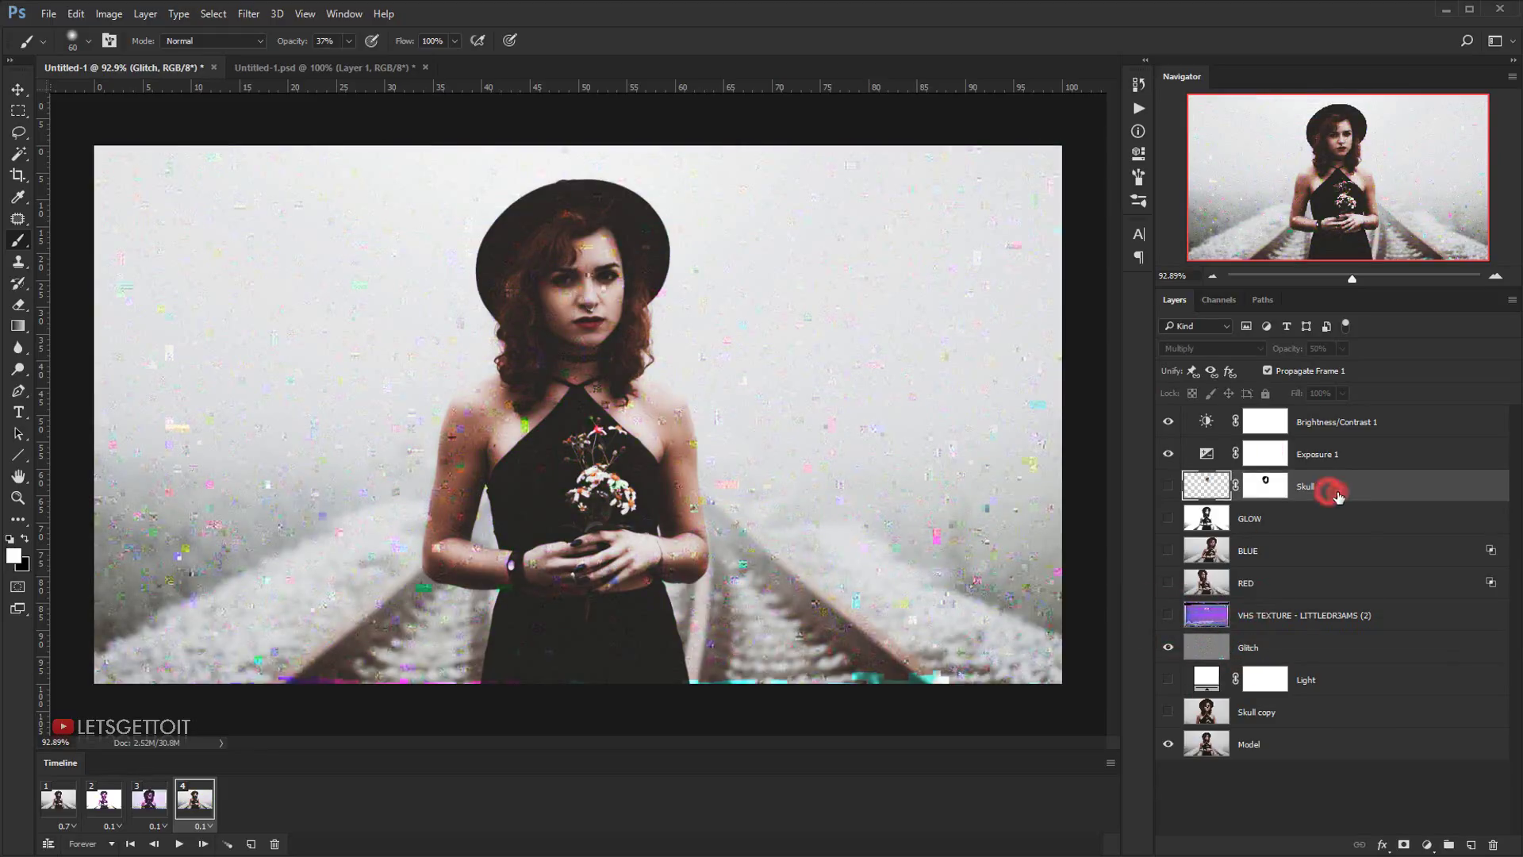
pyautogui.click(1167, 488)
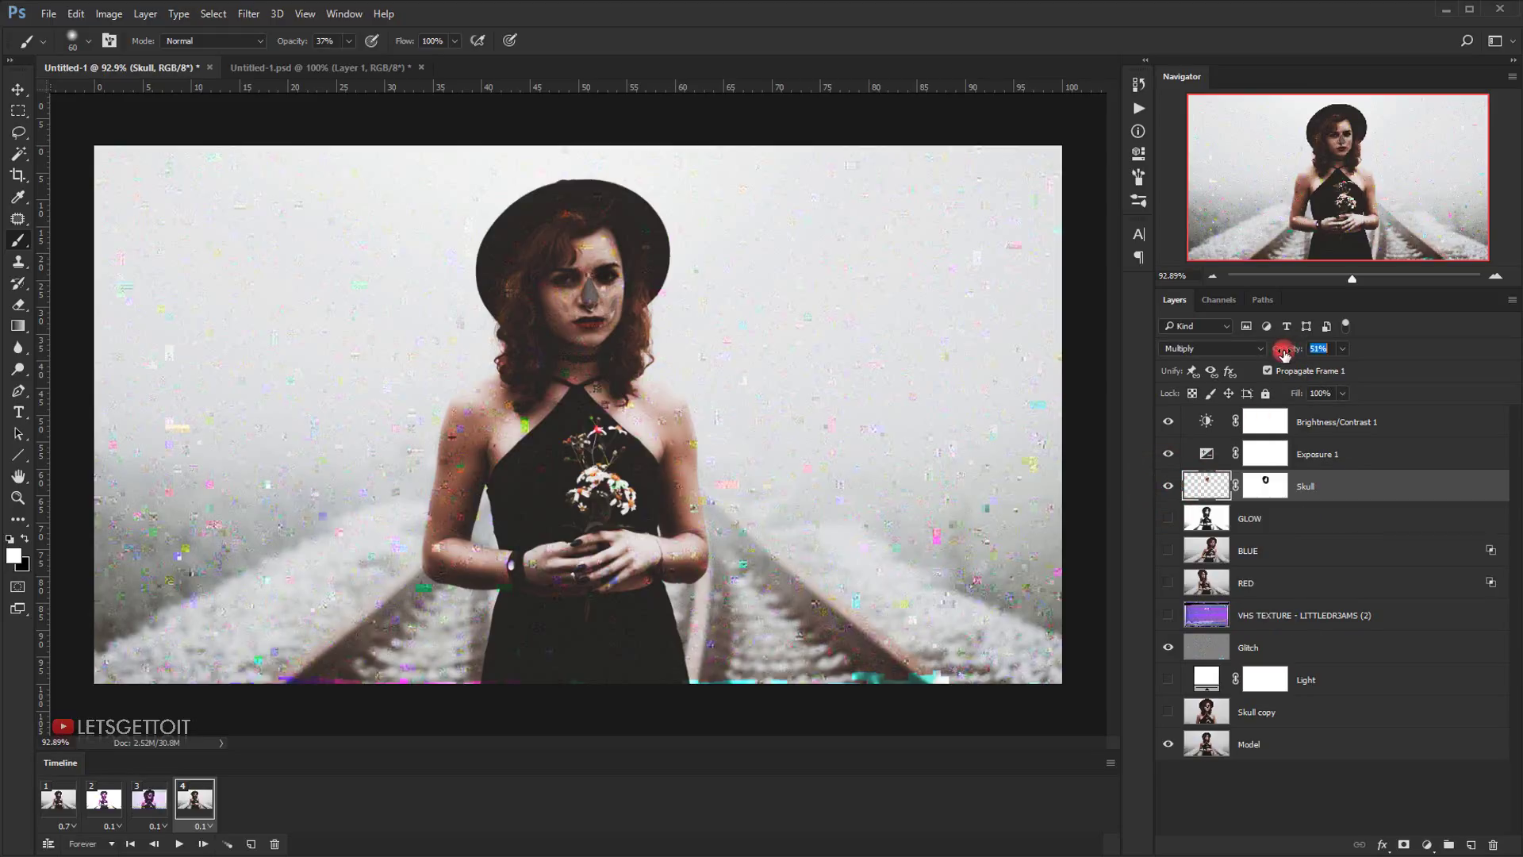
pyautogui.moveTo(1286, 354); pyautogui.dragTo(1512, 373)
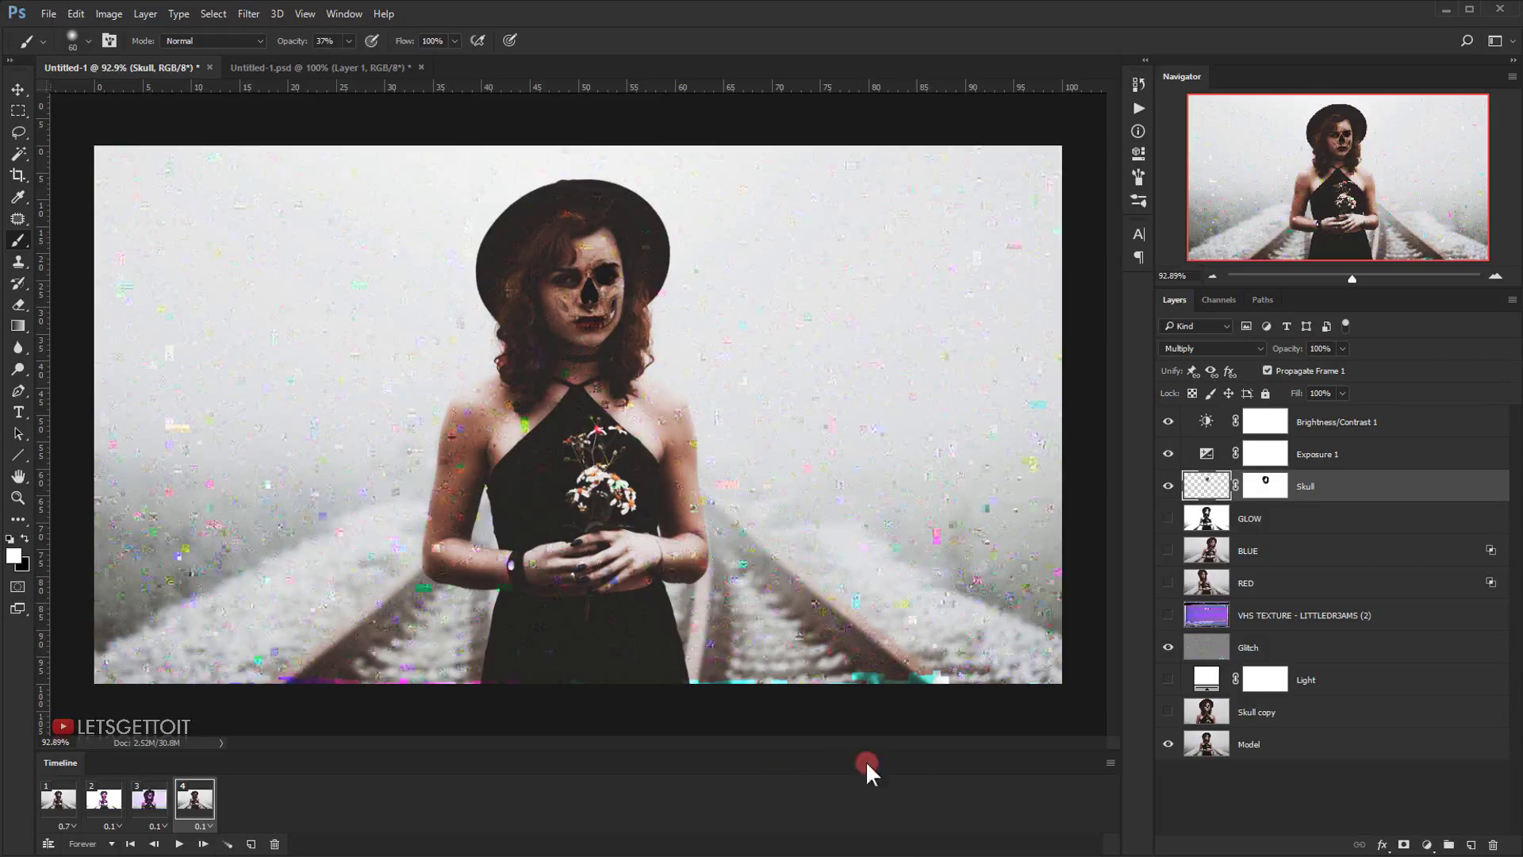
# - Add a fifth frame with the VHS TEXTURE layer visible and the Skull layer set to Overlay blending at 70% opacity
pyautogui.click(251, 843)
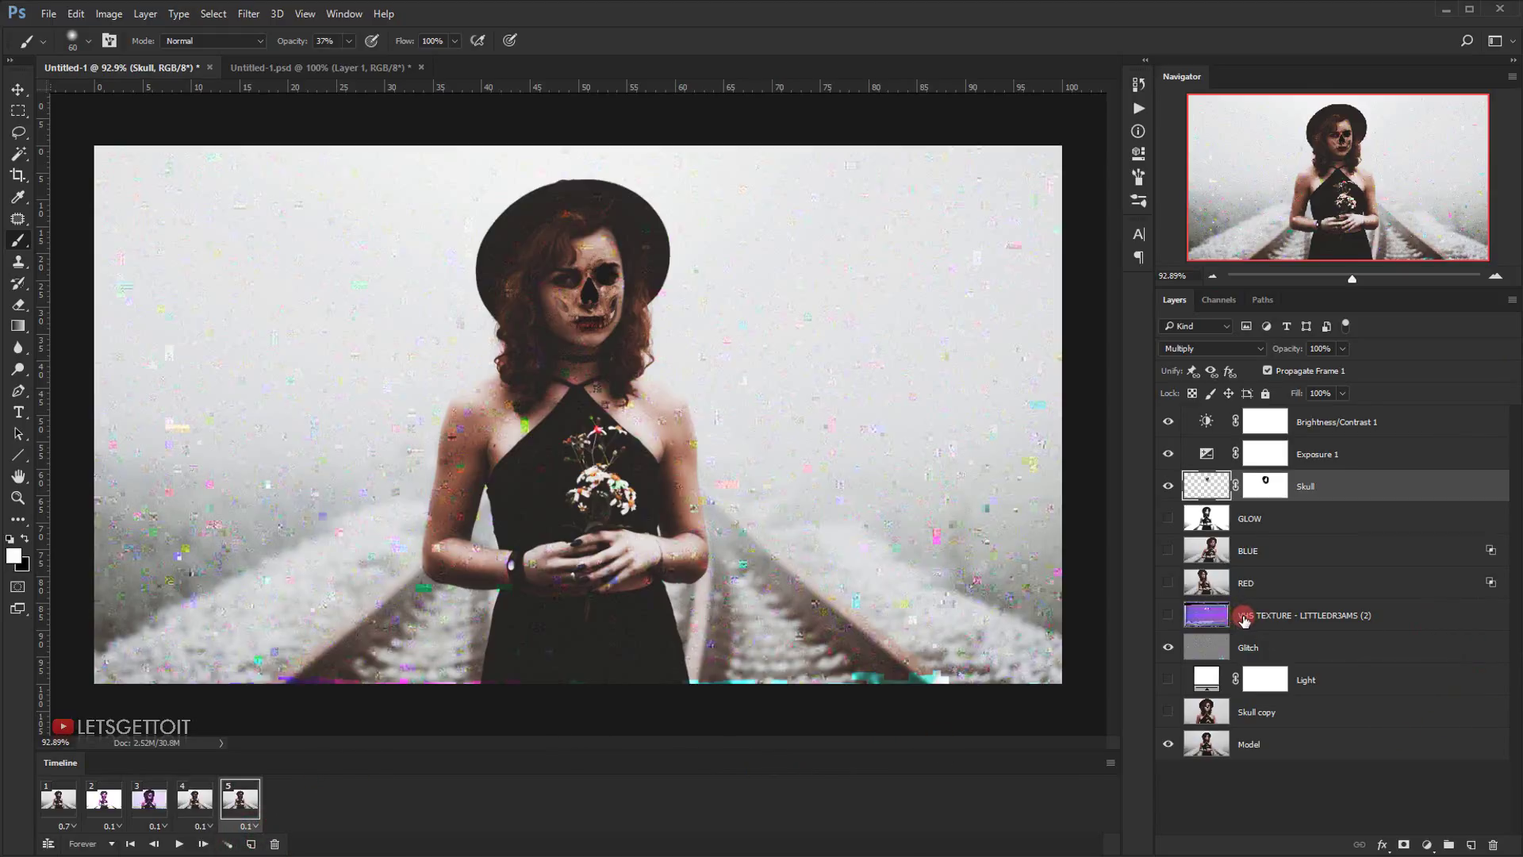
pyautogui.click(1168, 615)
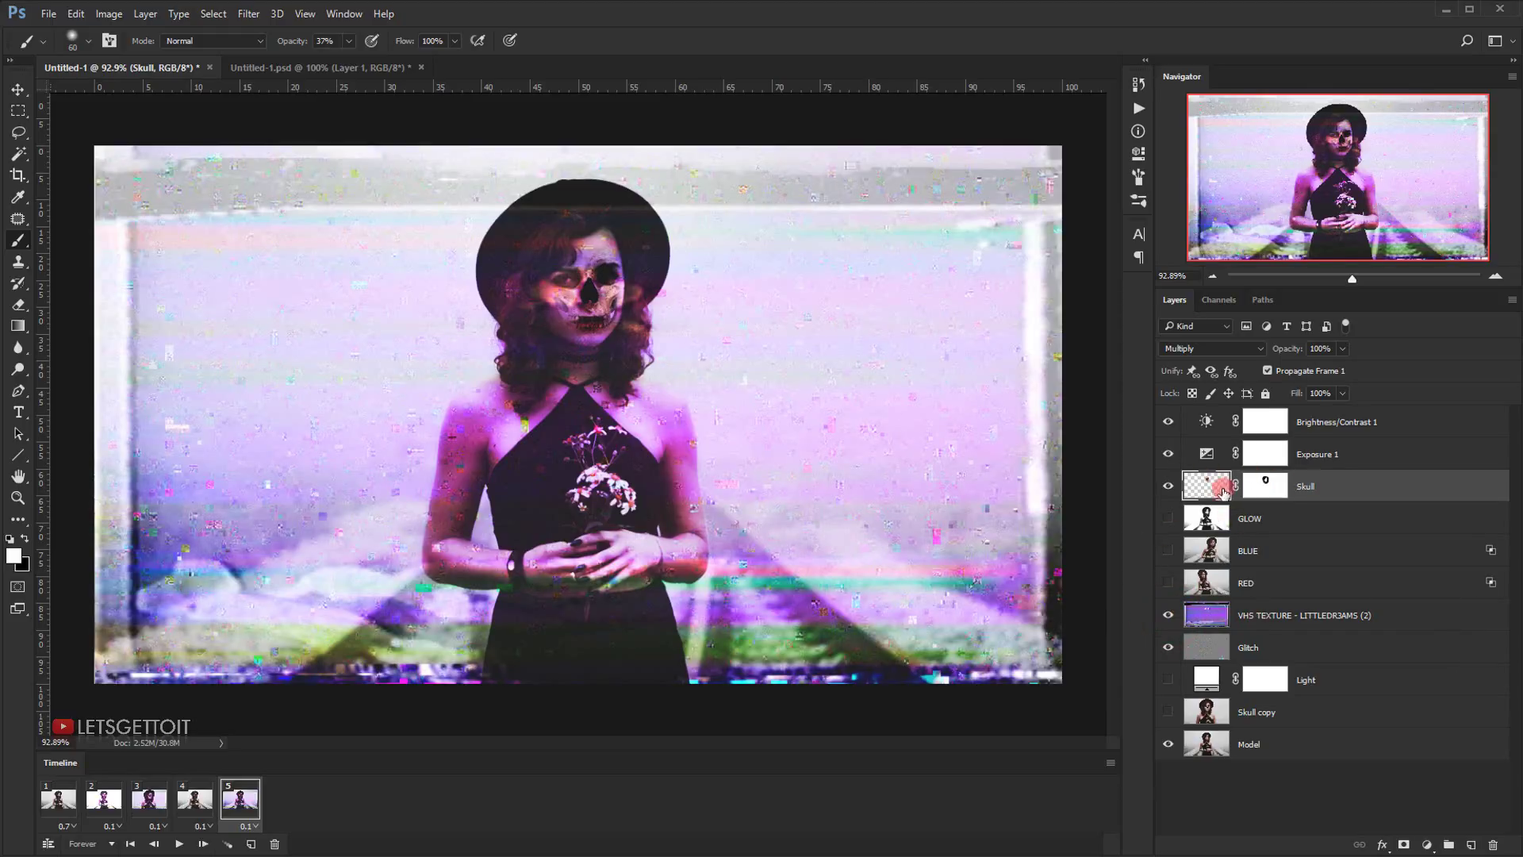
pyautogui.click(1182, 348)
pyautogui.click(1173, 511)
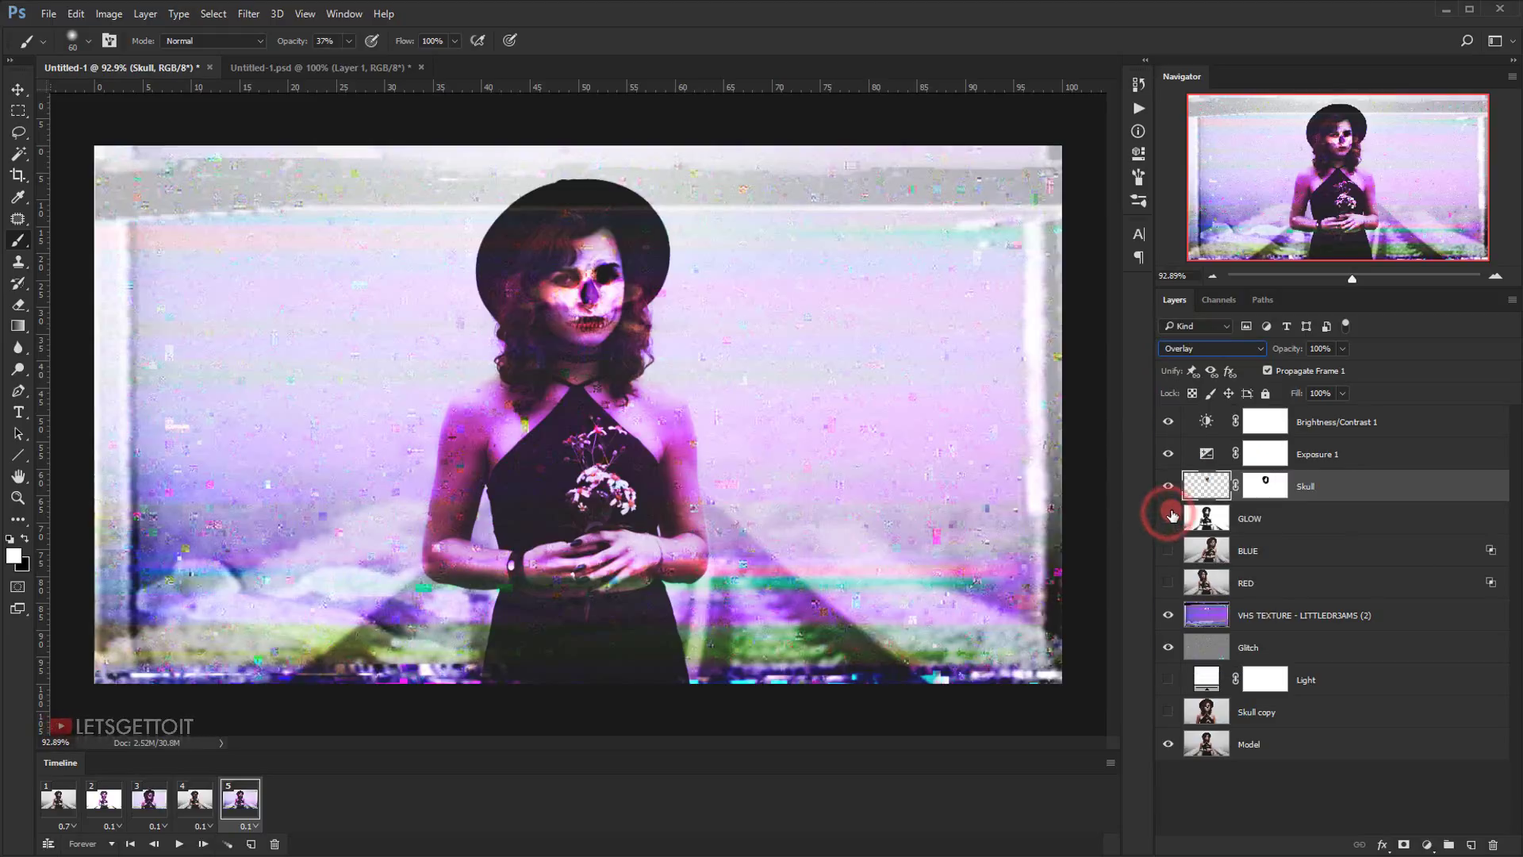
pyautogui.moveTo(1301, 354); pyautogui.dragTo(1279, 357)
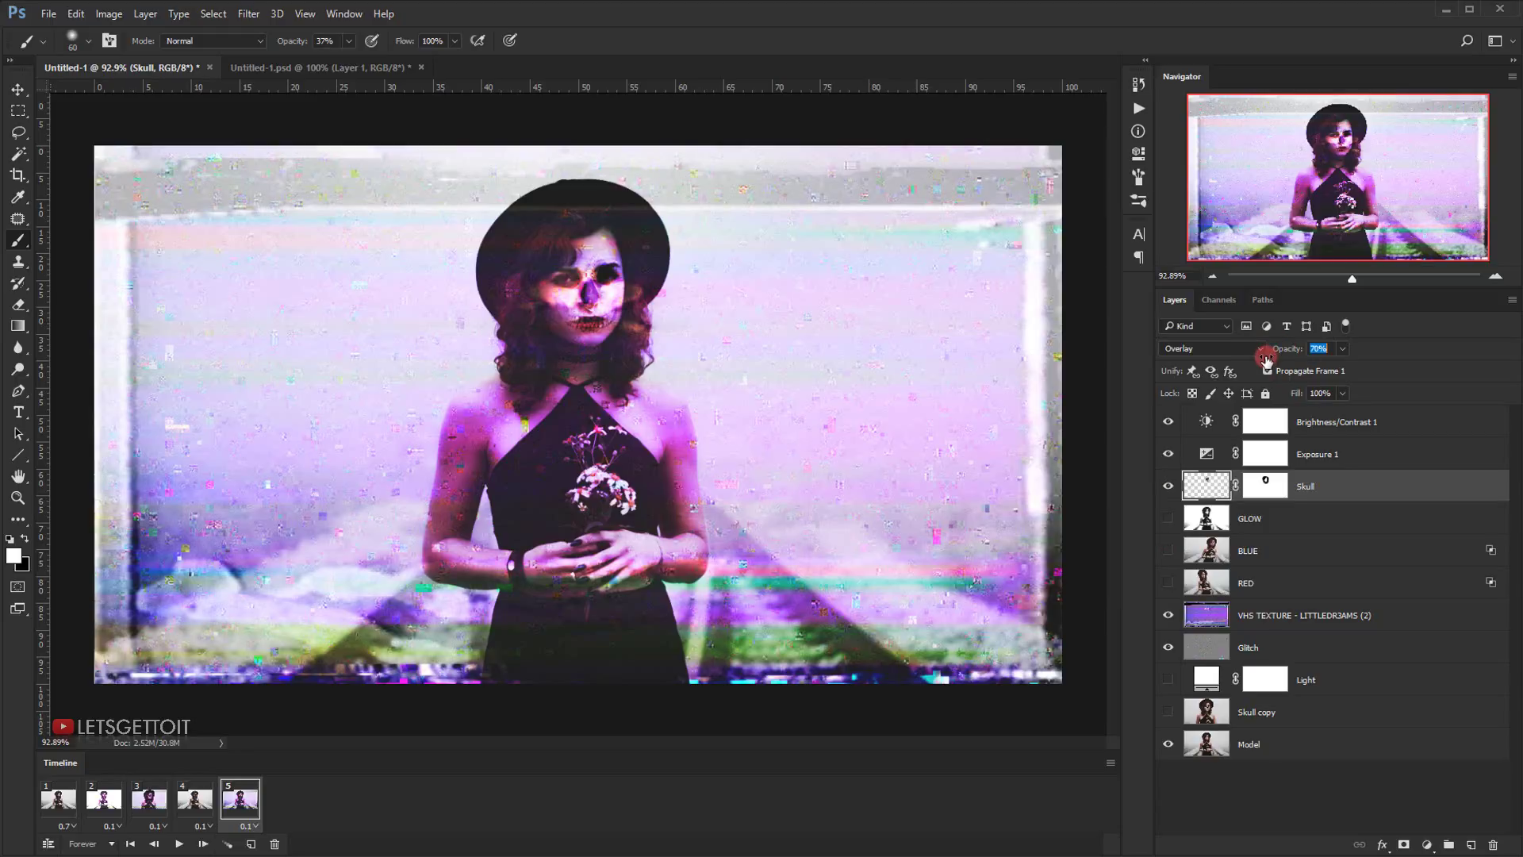
pyautogui.click(1167, 487)
pyautogui.click(1166, 487)
# - Add a sixth frame with the RED layer visible and the Skull layer's opacity at 100%
pyautogui.click(251, 843)
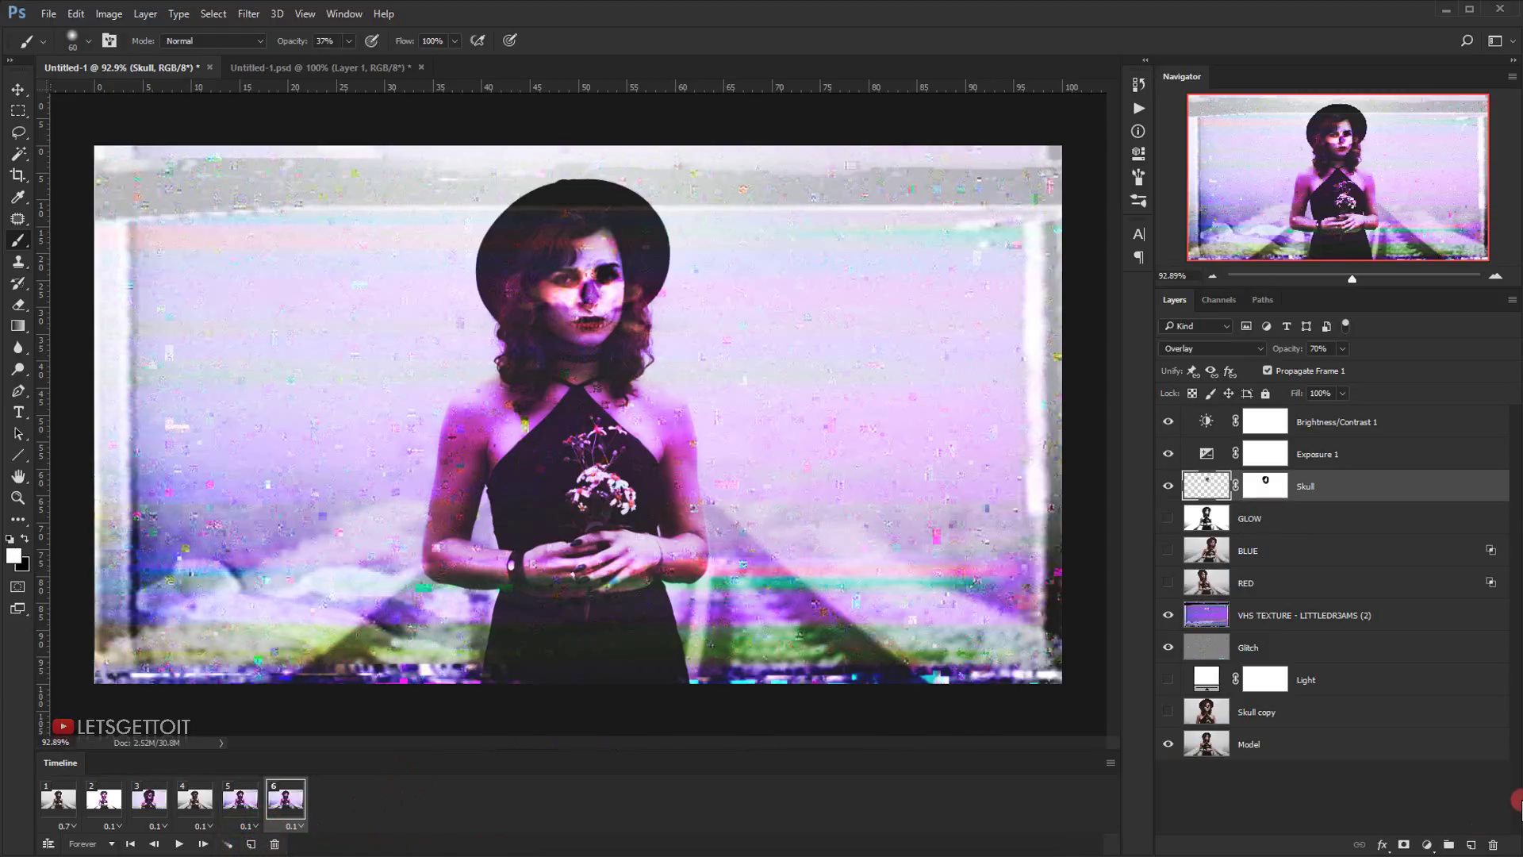
pyautogui.click(1171, 583)
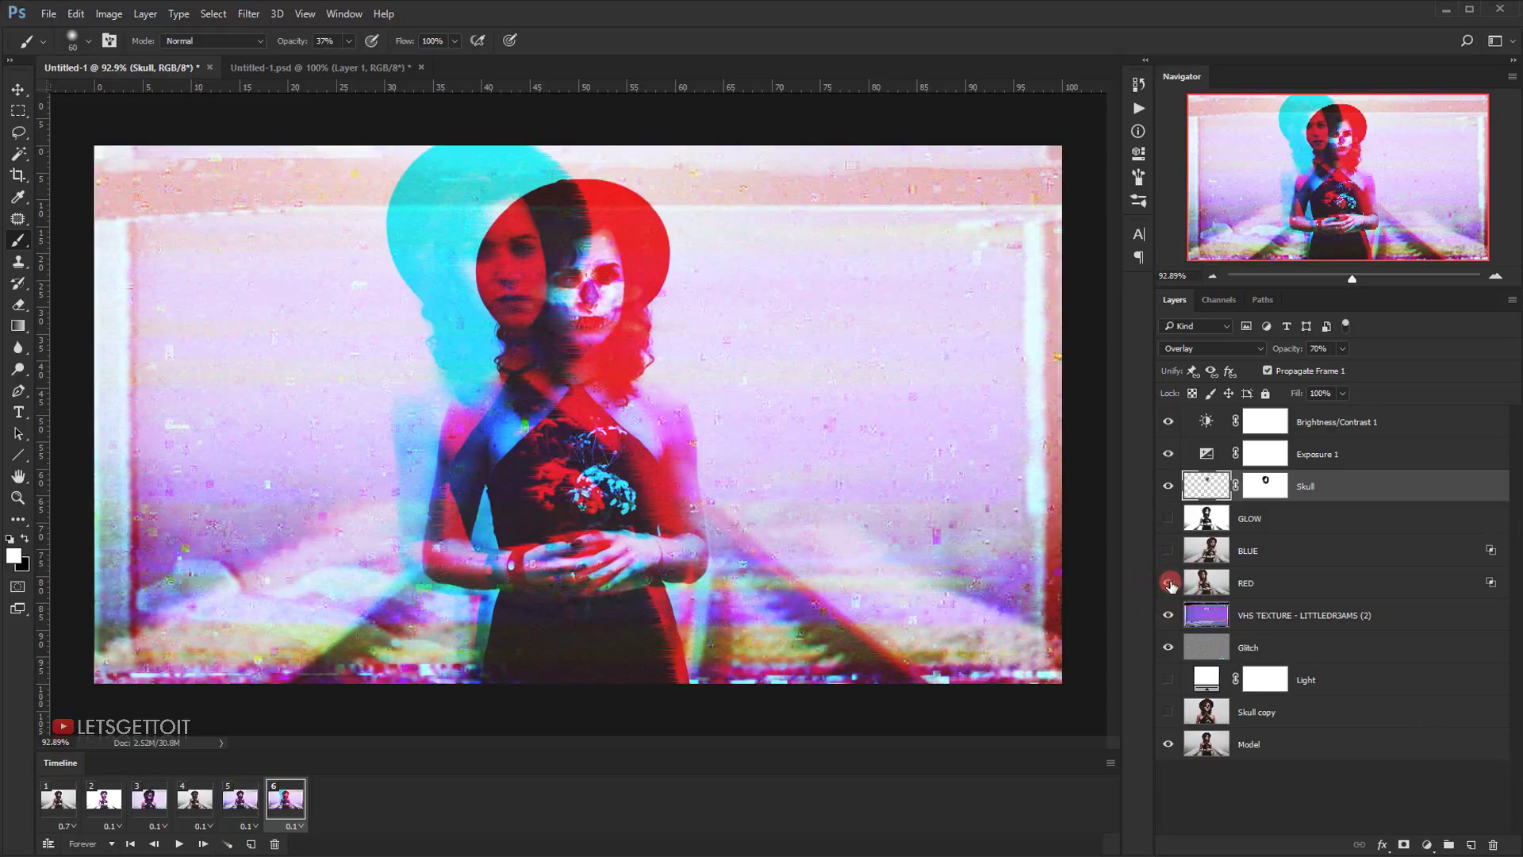
pyautogui.click(1267, 370)
pyautogui.moveTo(1285, 353); pyautogui.dragTo(1308, 352)
pyautogui.click(1391, 482)
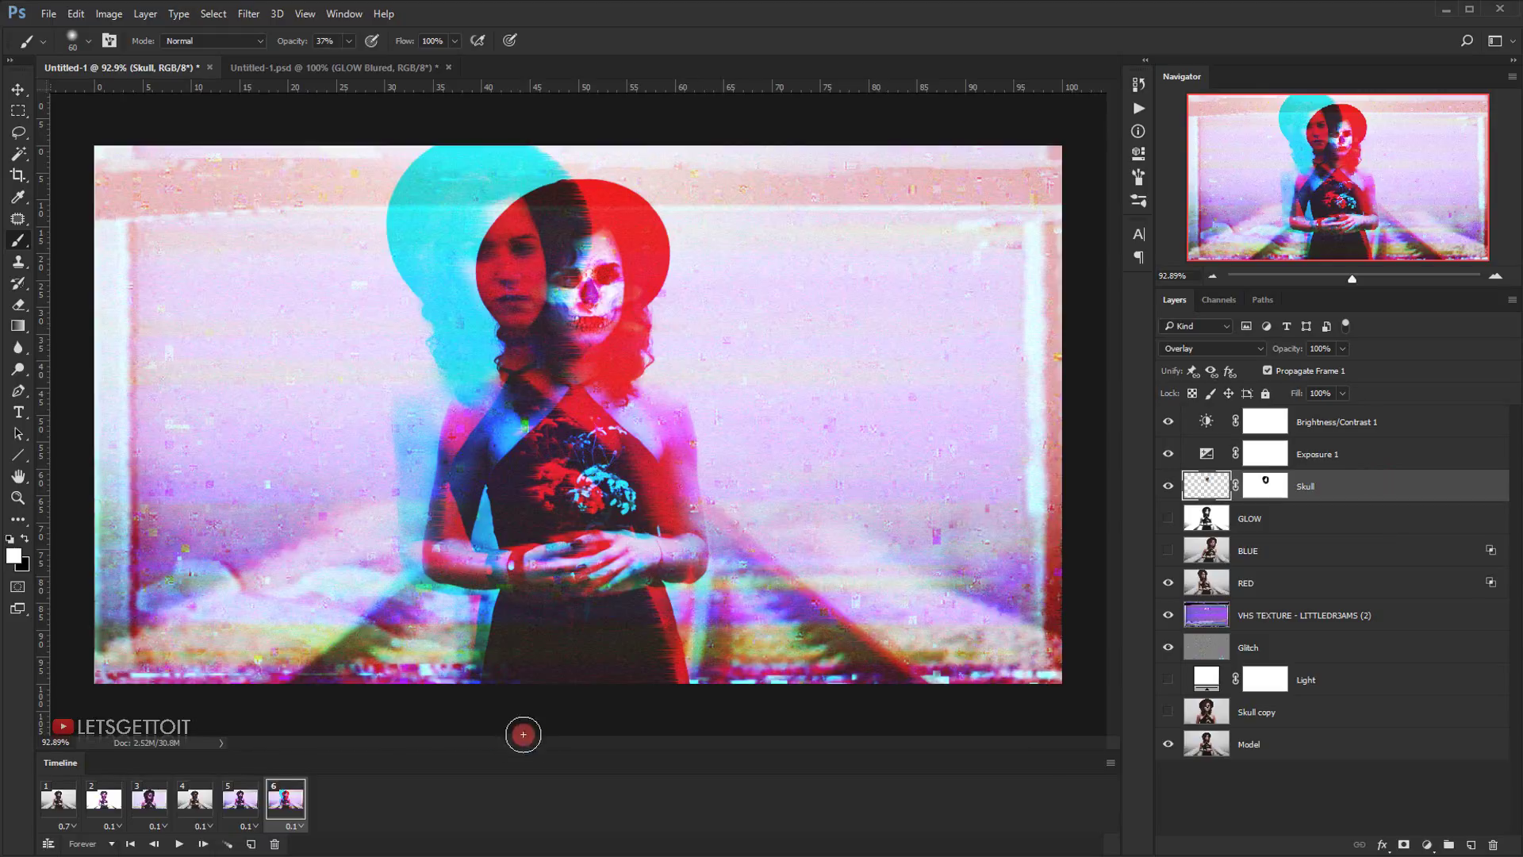
# - Add a seventh frame, hiding the RED layer and showing the GLOW layer in it
pyautogui.click(251, 843)
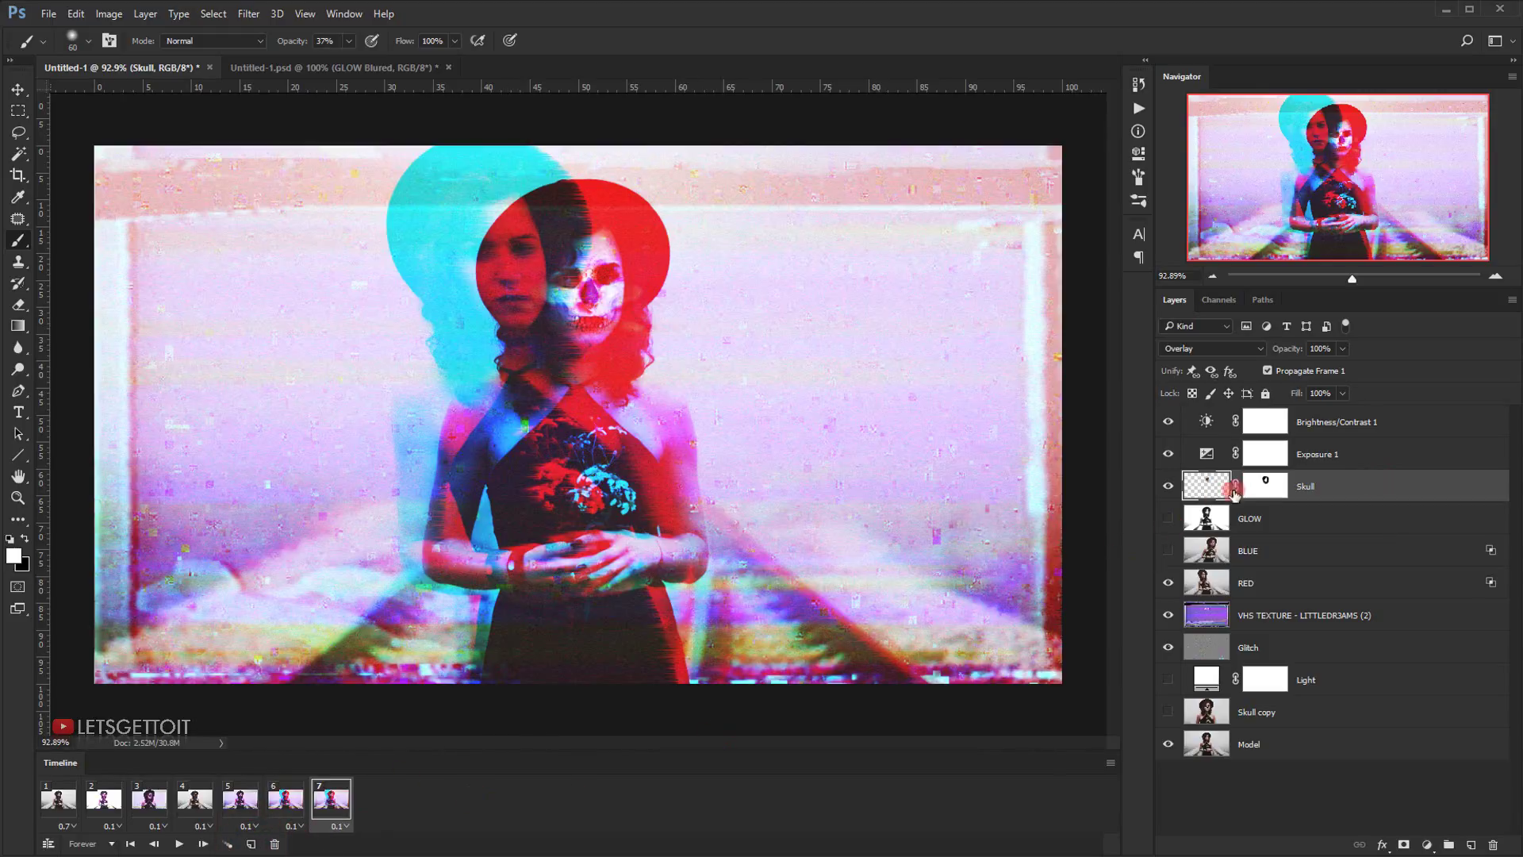
pyautogui.click(1200, 591)
pyautogui.click(1169, 584)
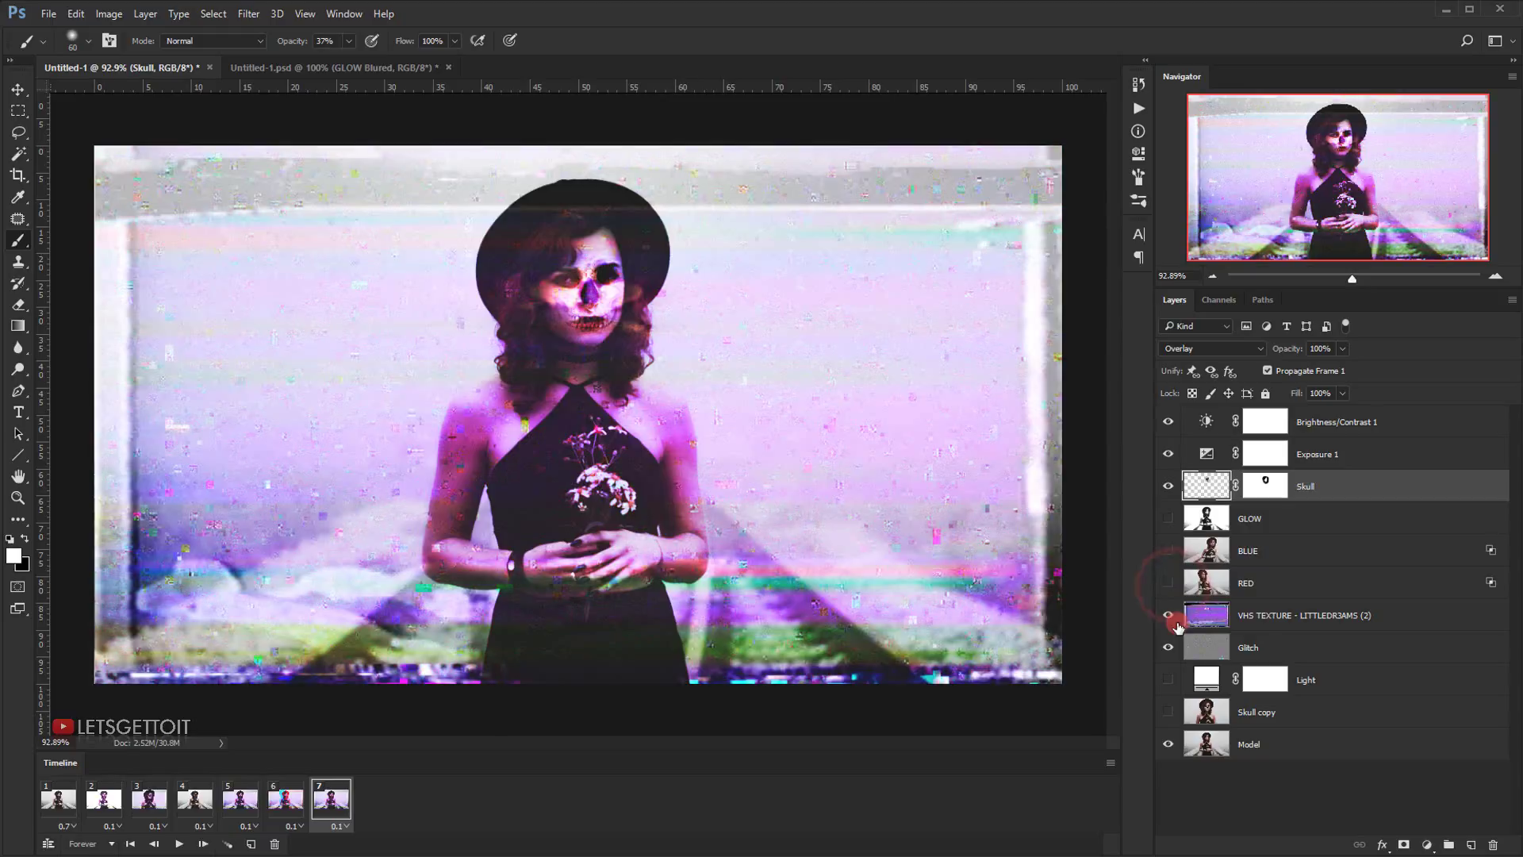
pyautogui.click(1168, 518)
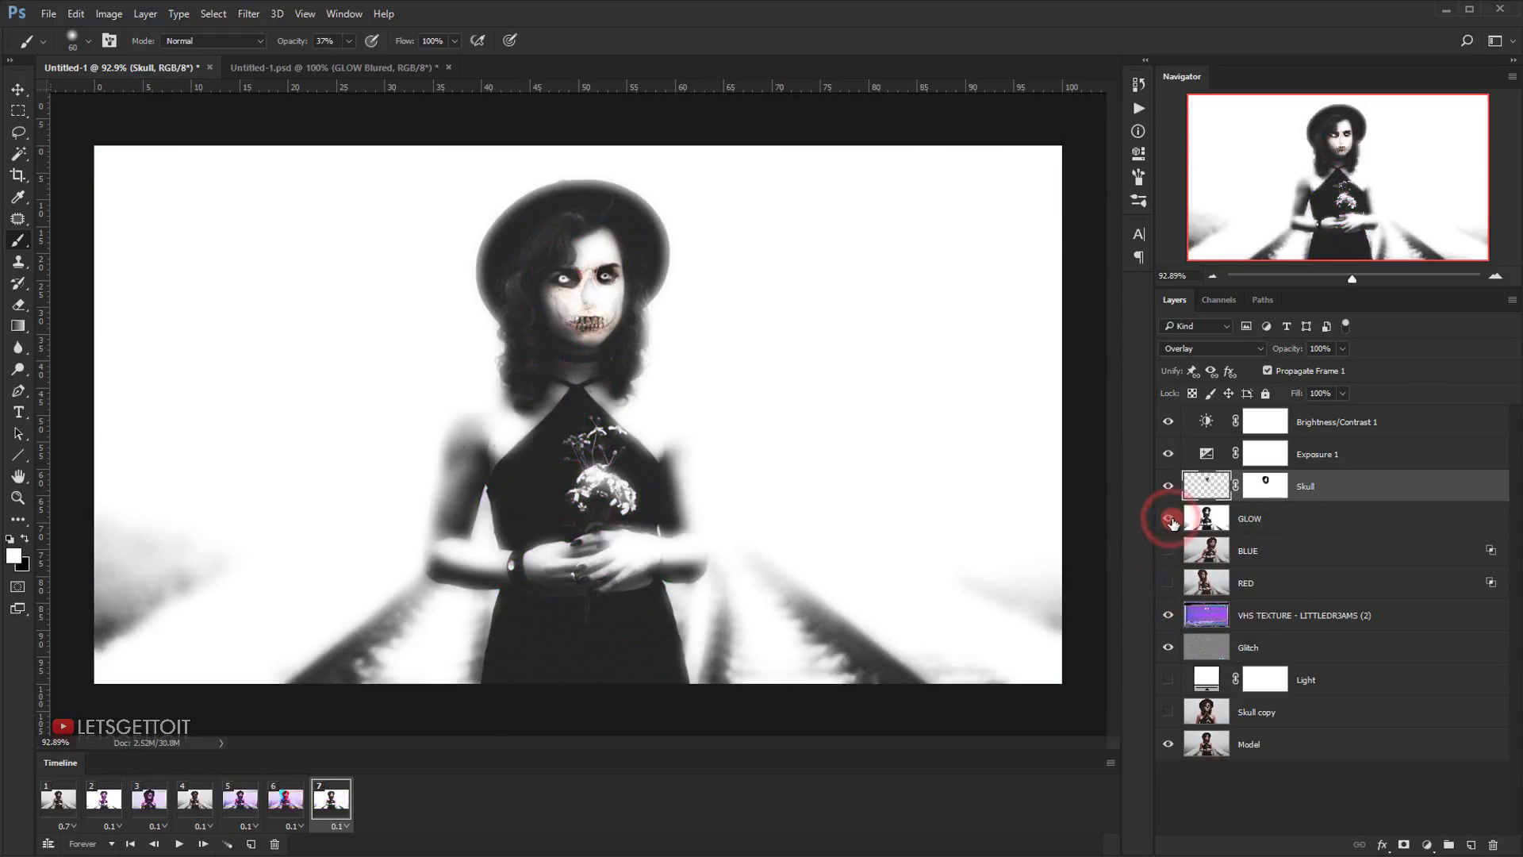
# - Restrict the GLOW layer to the red channel by disabling G and B in its advanced blending options
pyautogui.click(1383, 514)
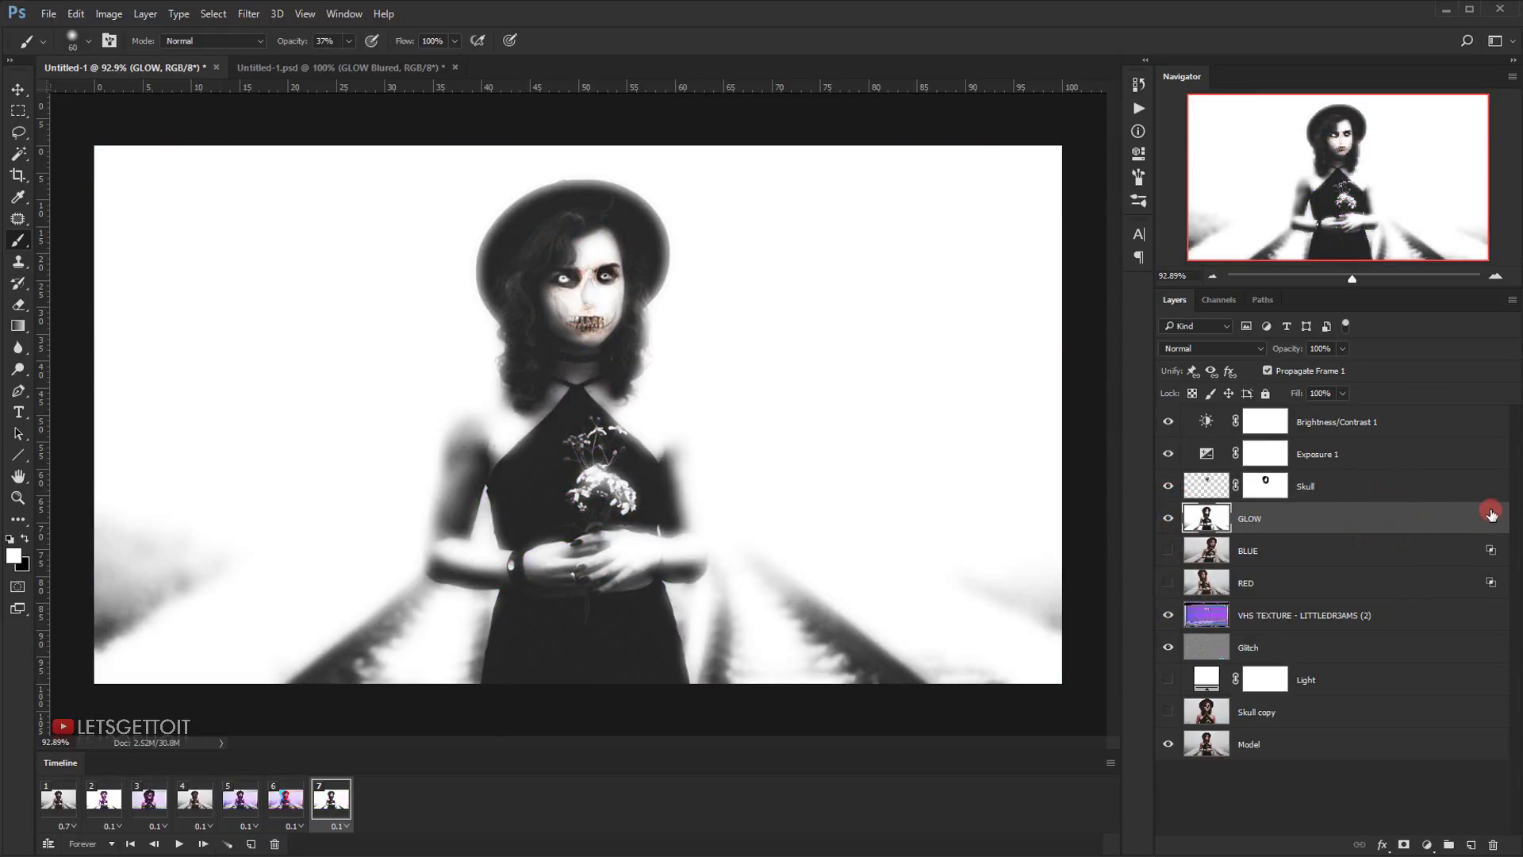
pyautogui.click(1491, 518)
pyautogui.doubleClick(1492, 518)
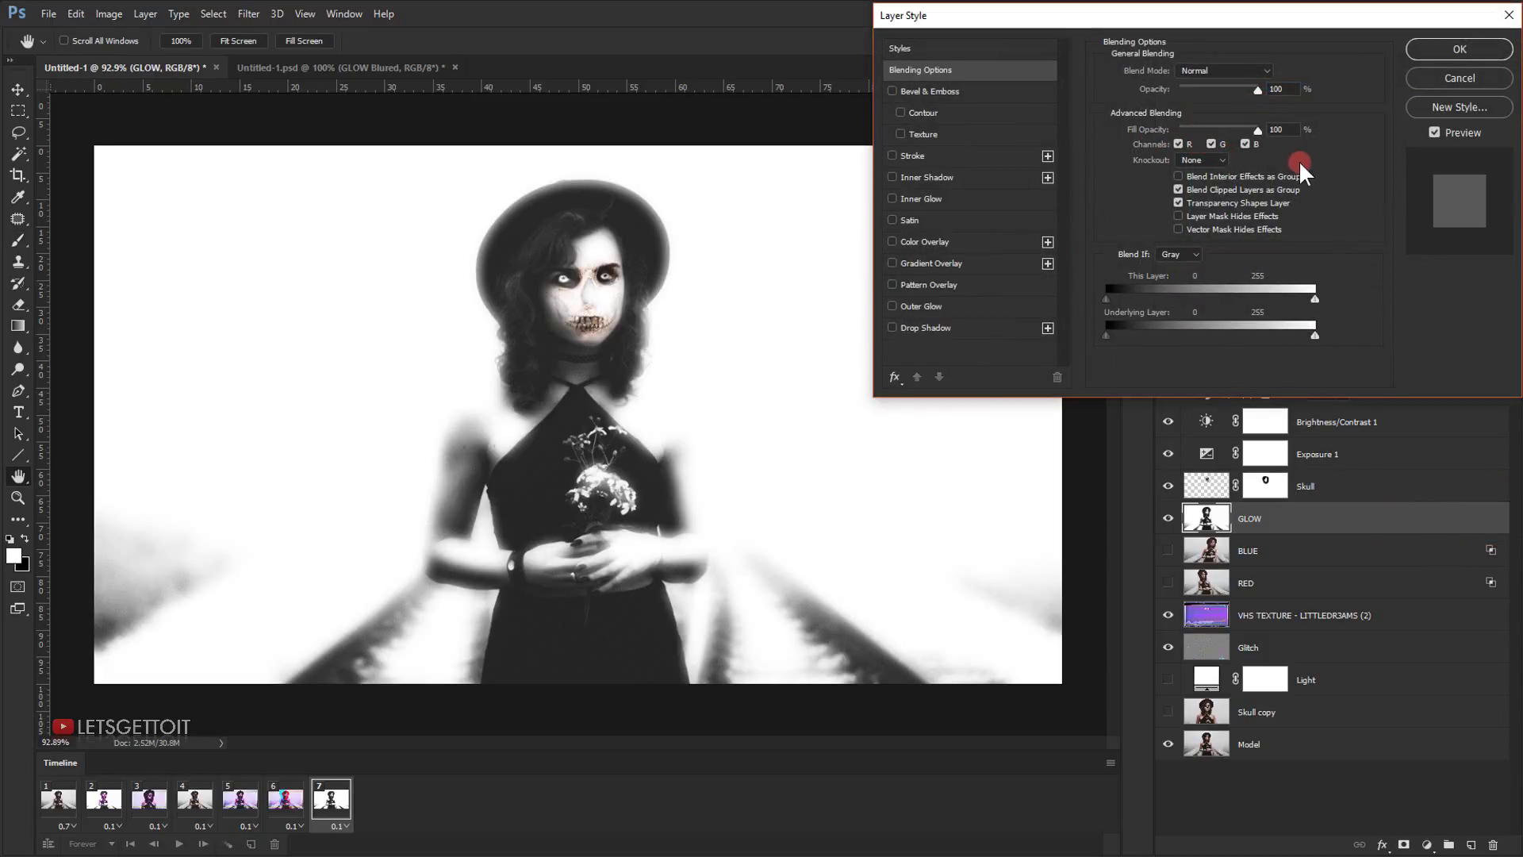
pyautogui.click(1212, 145)
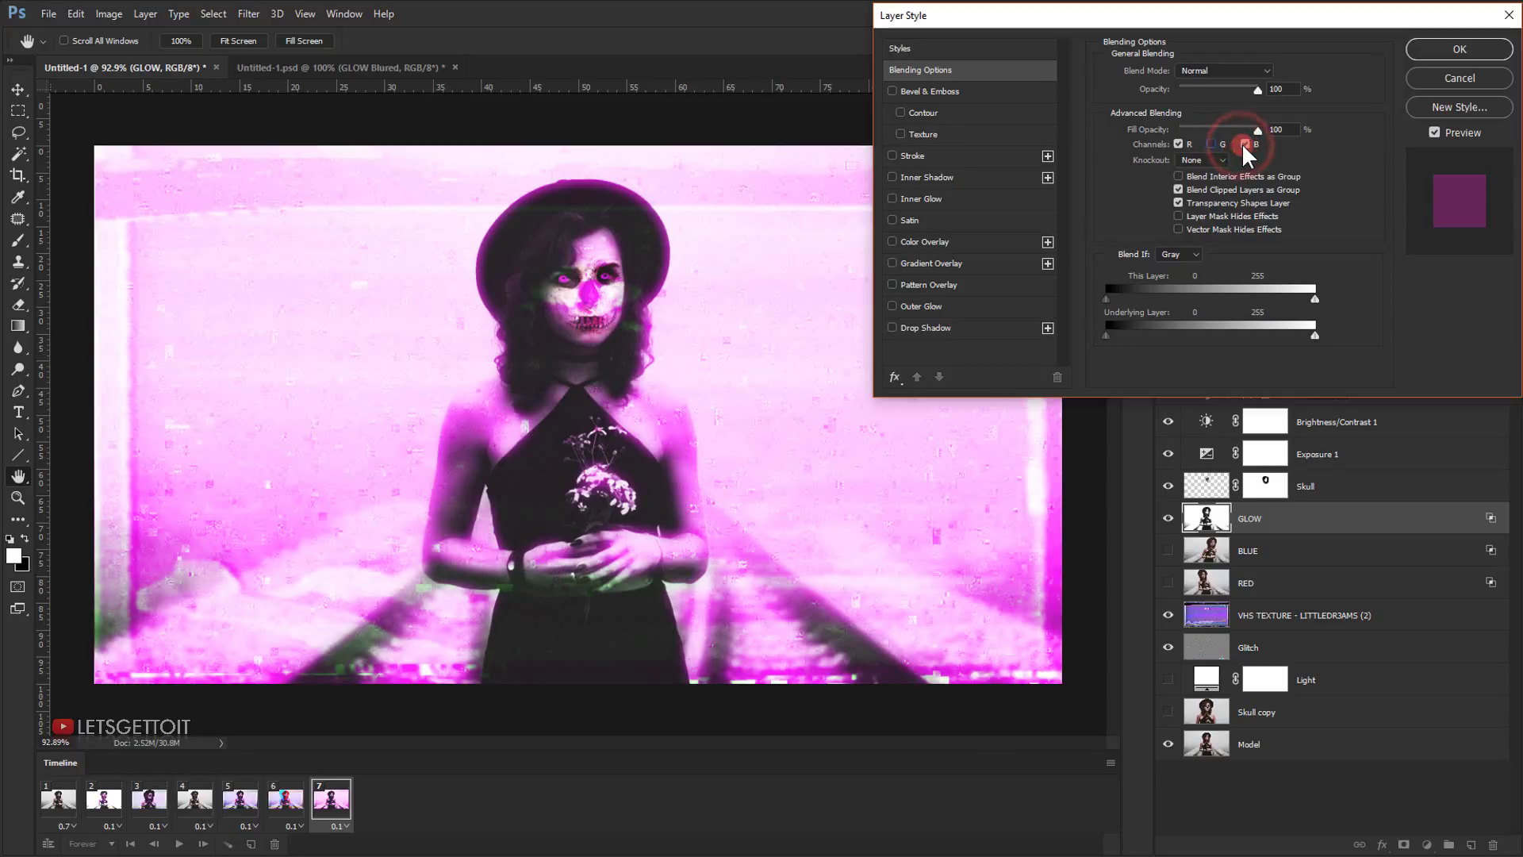
pyautogui.click(1244, 144)
pyautogui.click(1488, 44)
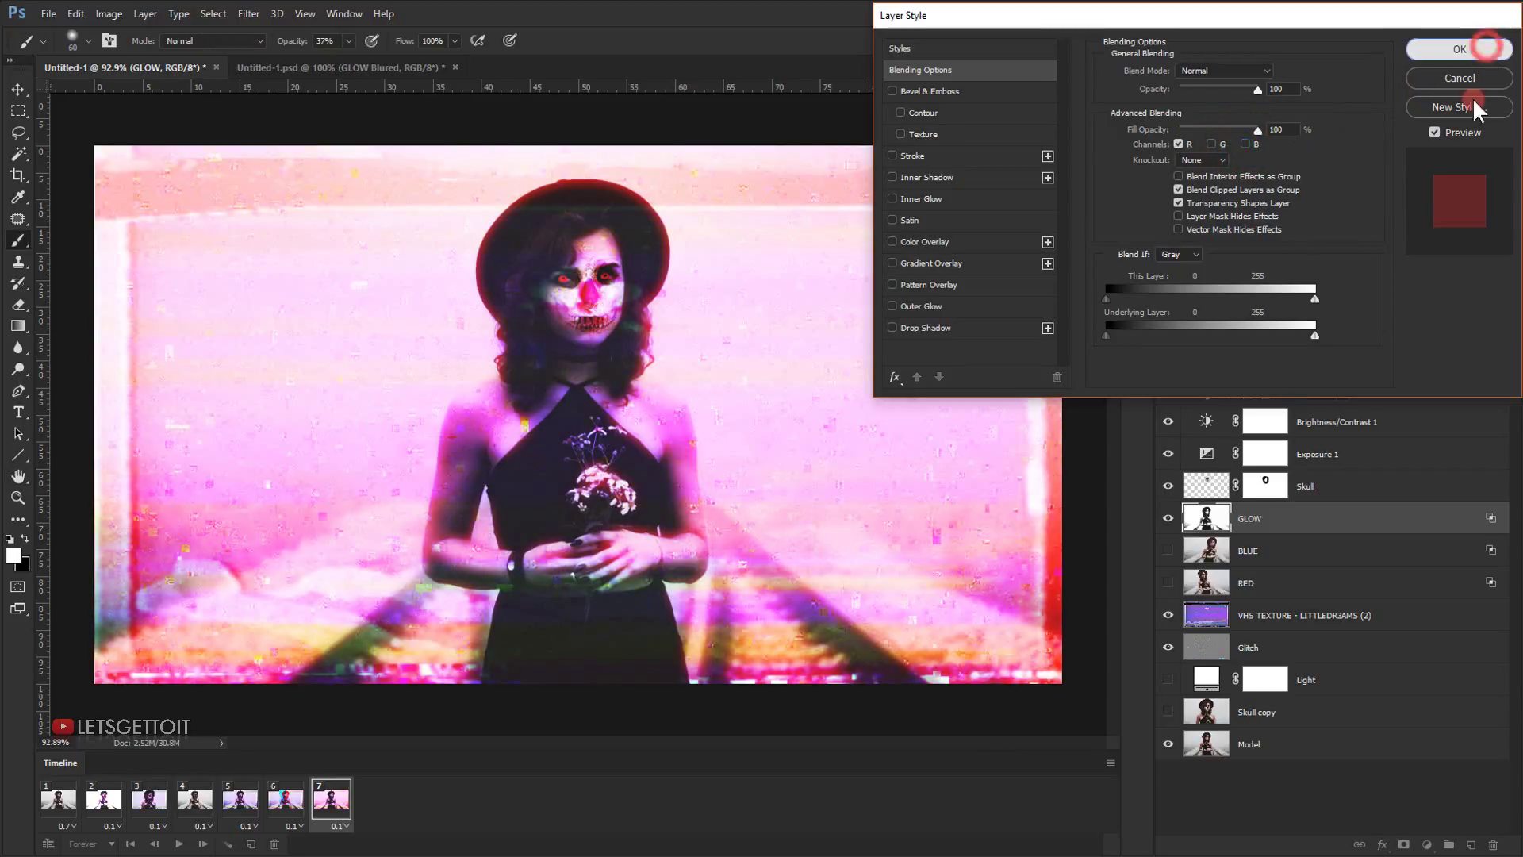
# - Change the Skull layer's blend mode to Luminosity in frame 7 and compare it with the layer hidden
pyautogui.click(1303, 487)
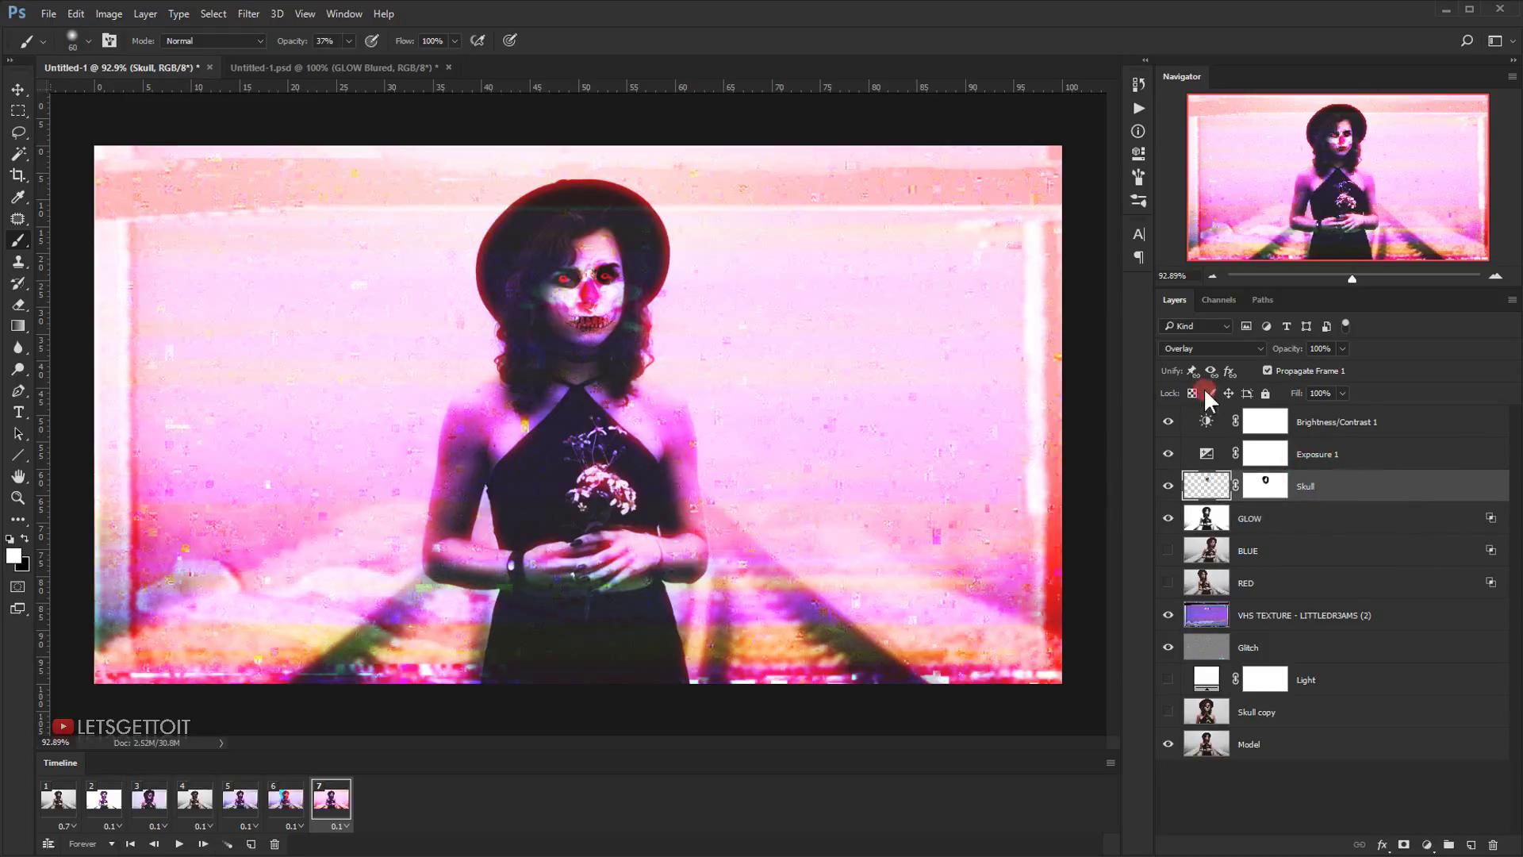
pyautogui.click(1206, 348)
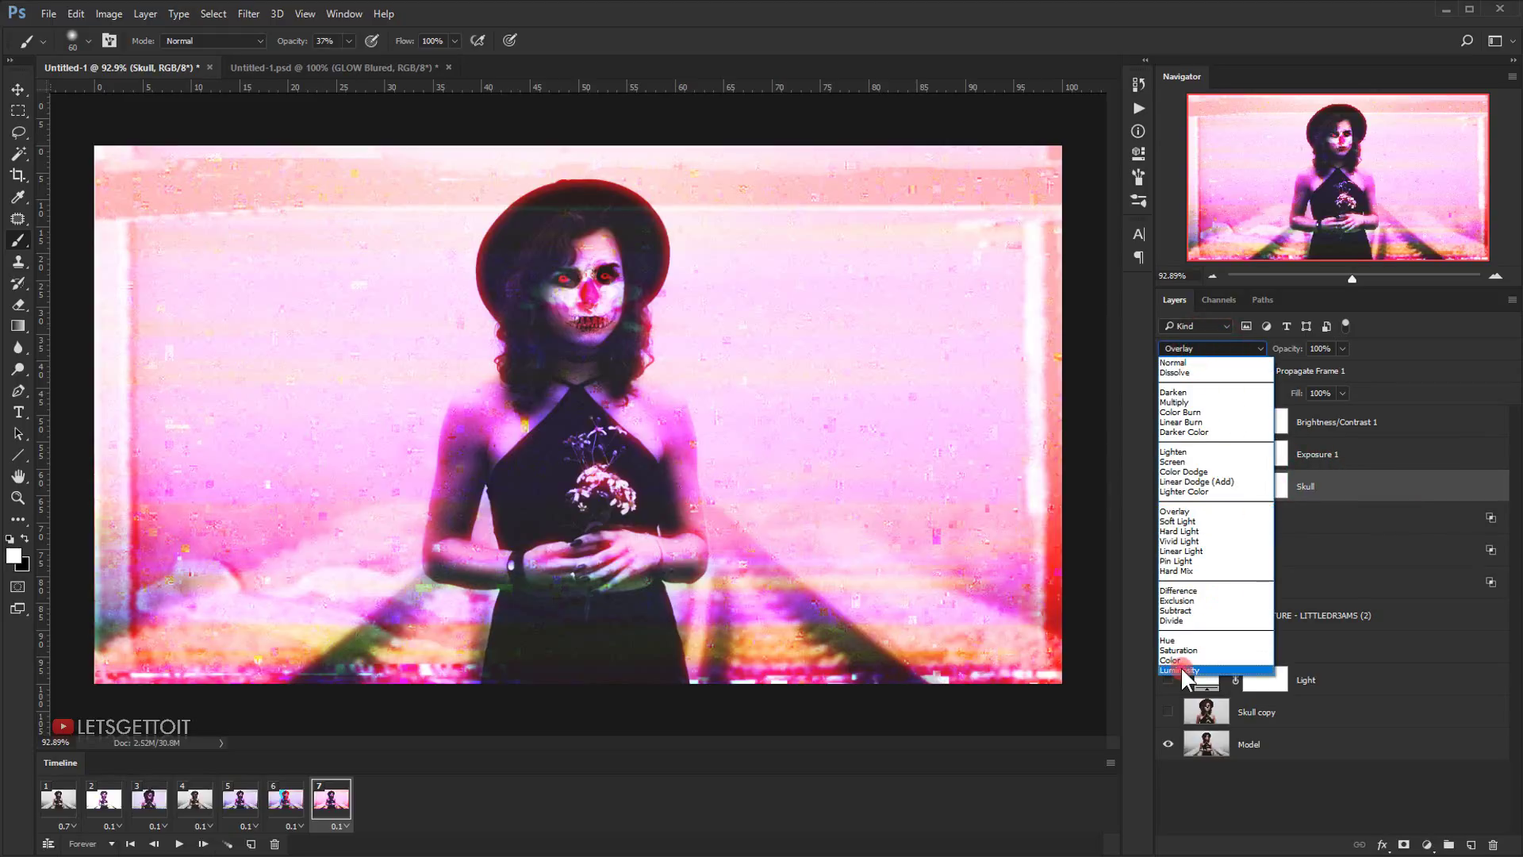
pyautogui.click(1180, 671)
pyautogui.click(1162, 485)
pyautogui.click(1164, 486)
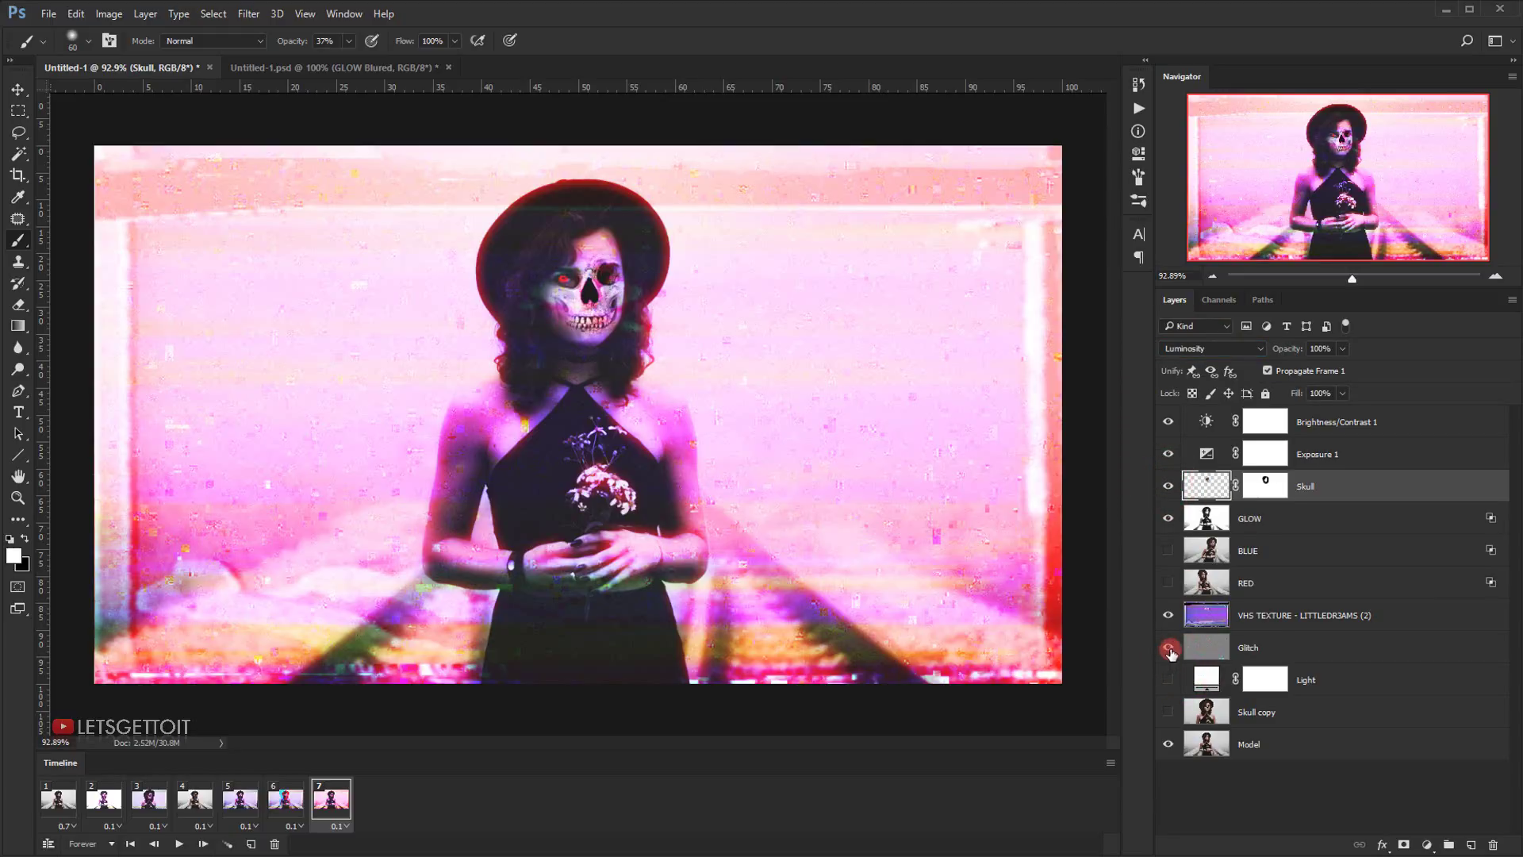
# - Hide the Glitch and VHS TEXTURE layers in frame 7
pyautogui.click(1169, 649)
pyautogui.click(1168, 617)
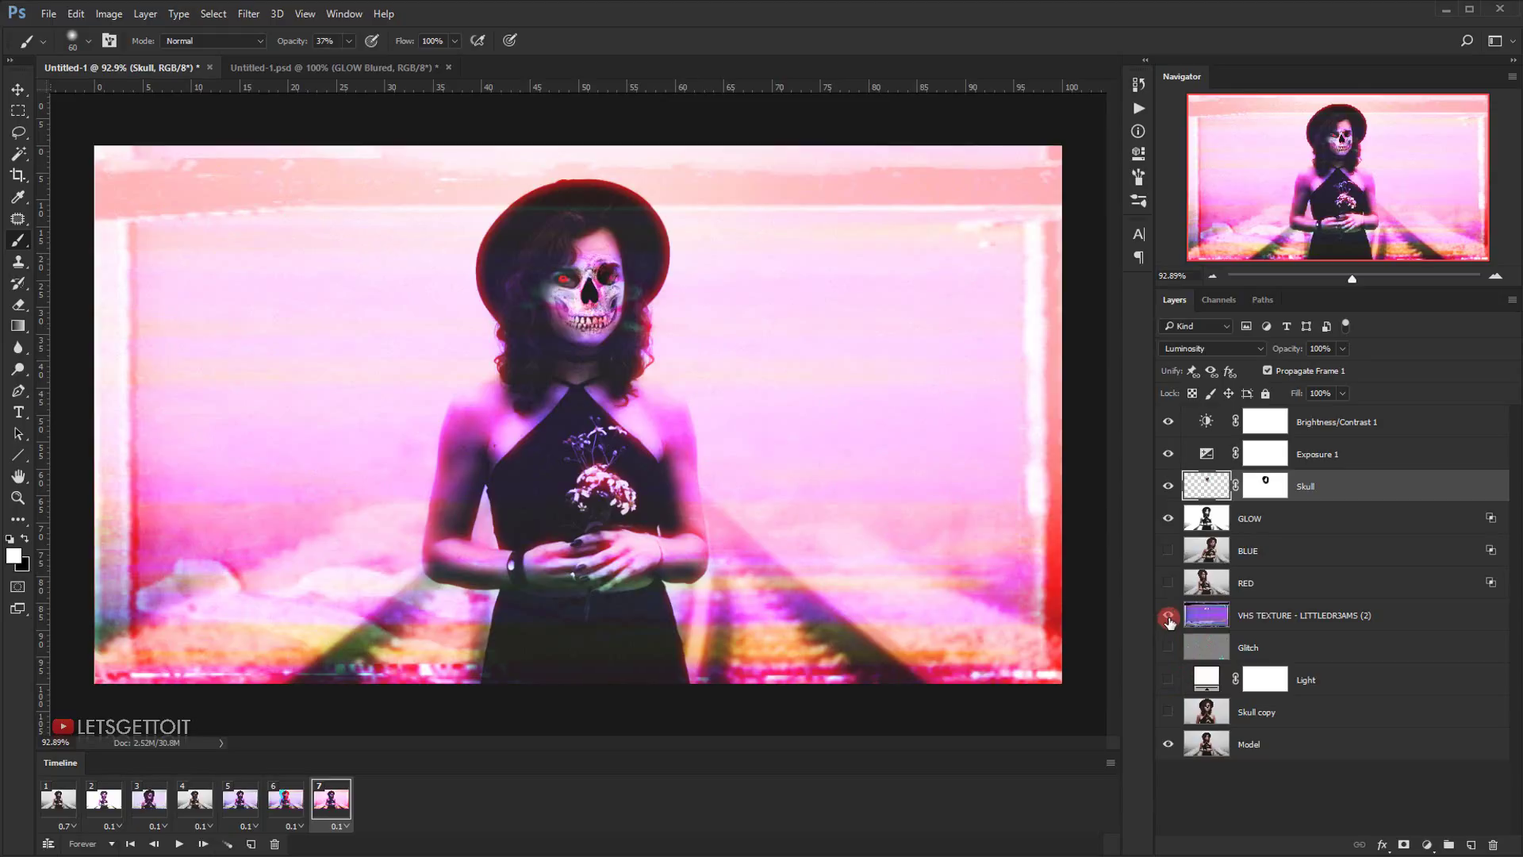
pyautogui.click(1169, 619)
pyautogui.click(1216, 484)
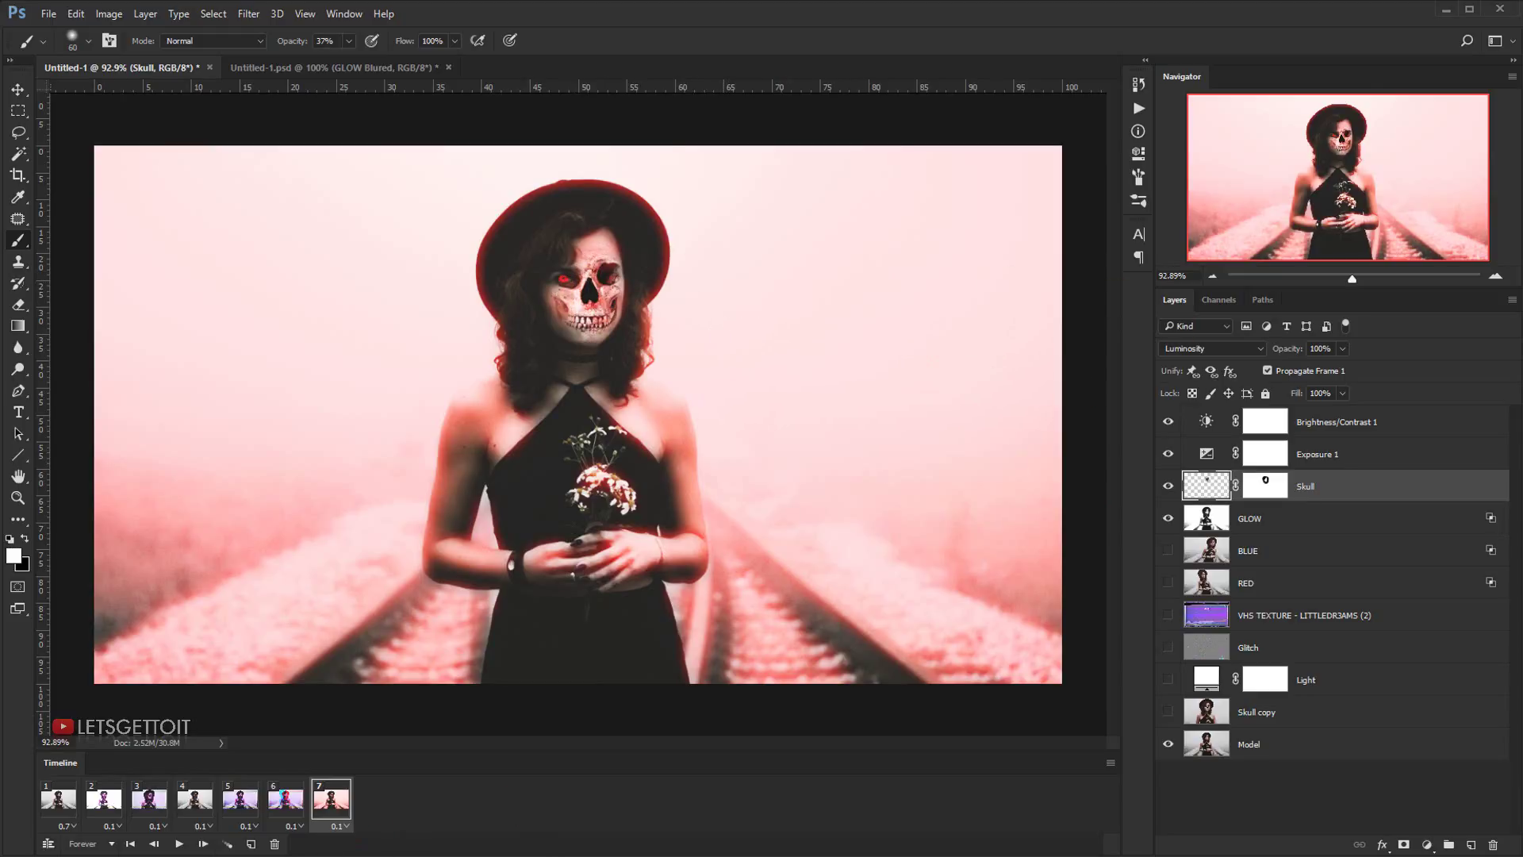
# - Add an eighth frame, hiding the Skull and GLOW layers and showing the BLUE layer in it
pyautogui.click(252, 845)
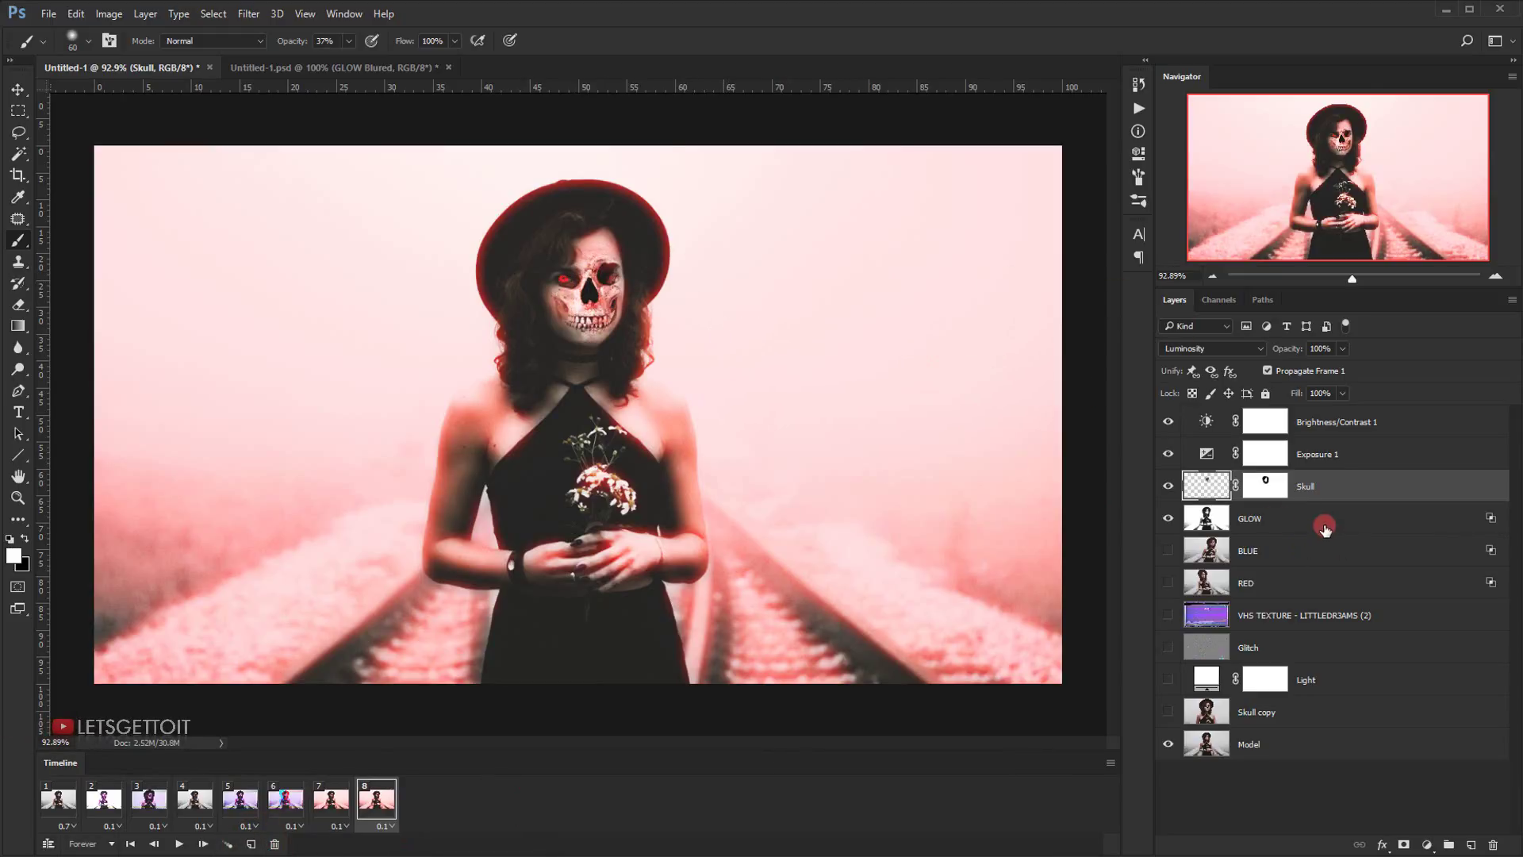
pyautogui.click(1167, 485)
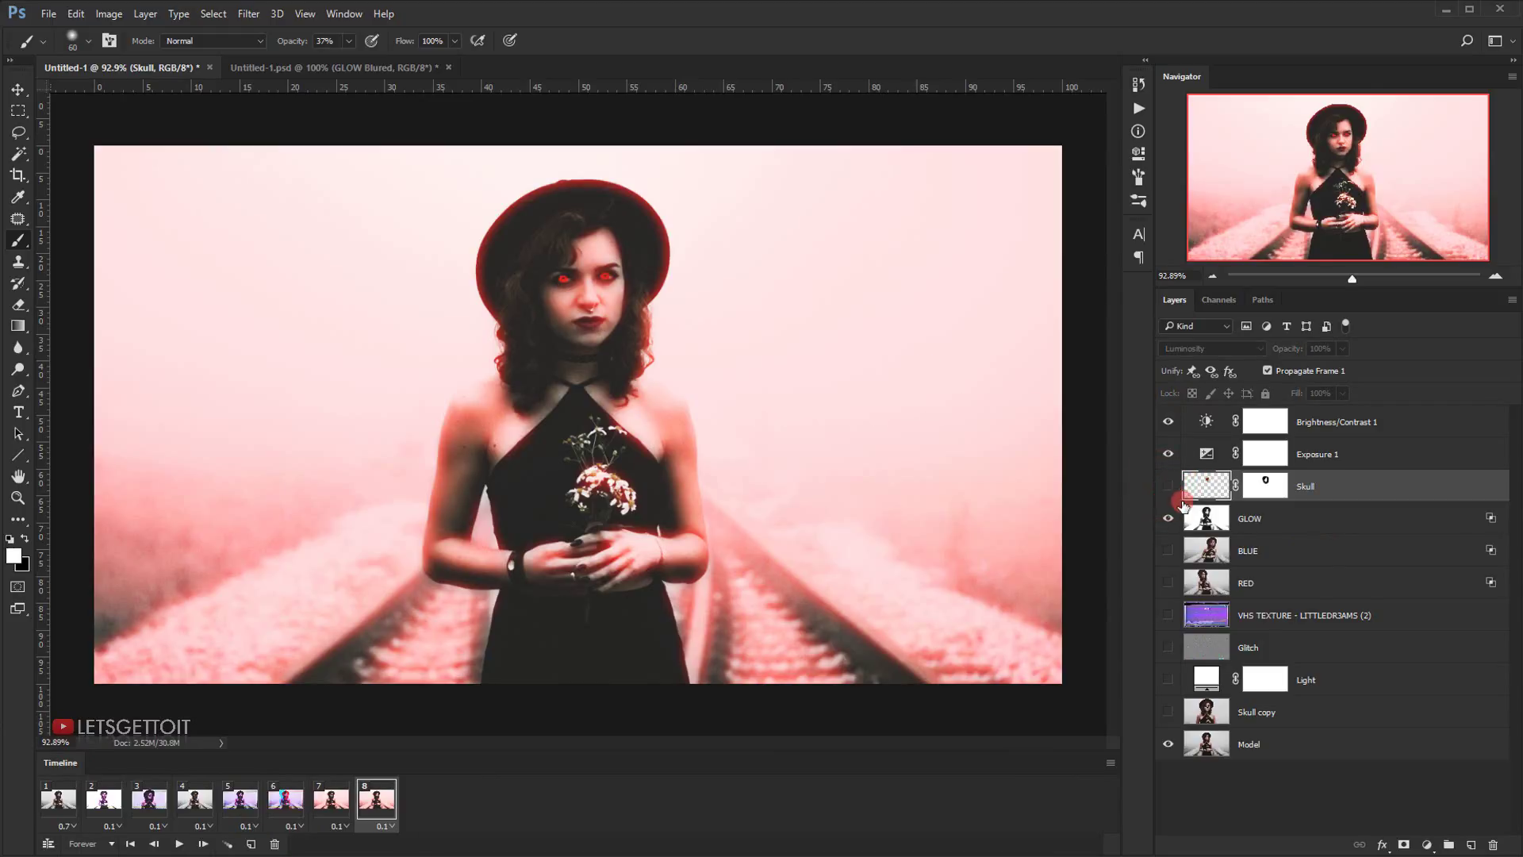
pyautogui.click(1168, 519)
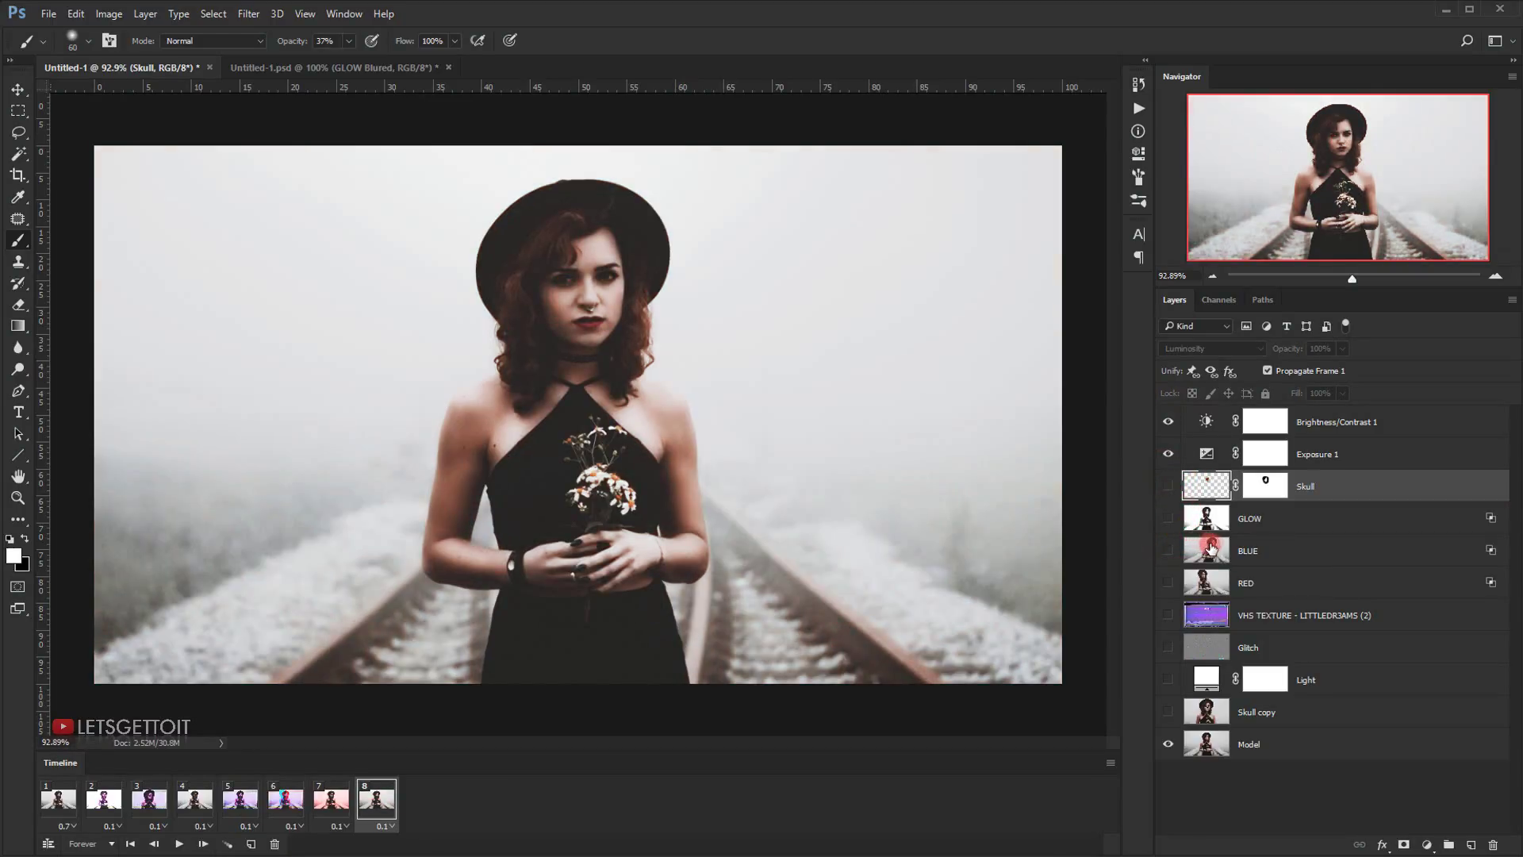
pyautogui.click(1168, 551)
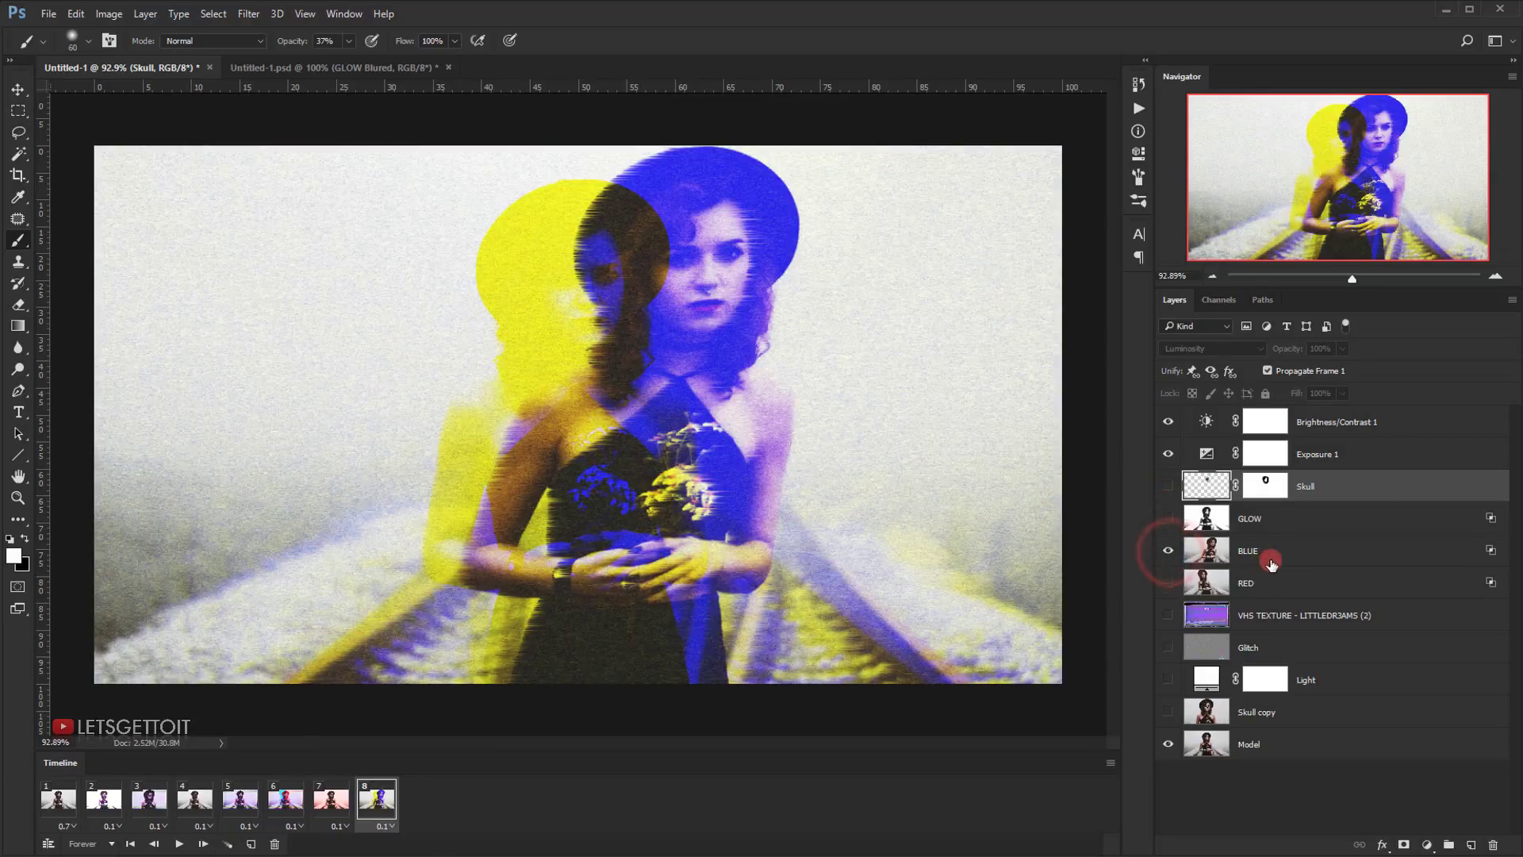
pyautogui.click(1272, 564)
# - Make the Light, Glitch and VHS TEXTURE layers visible in frame 8
pyautogui.click(1167, 679)
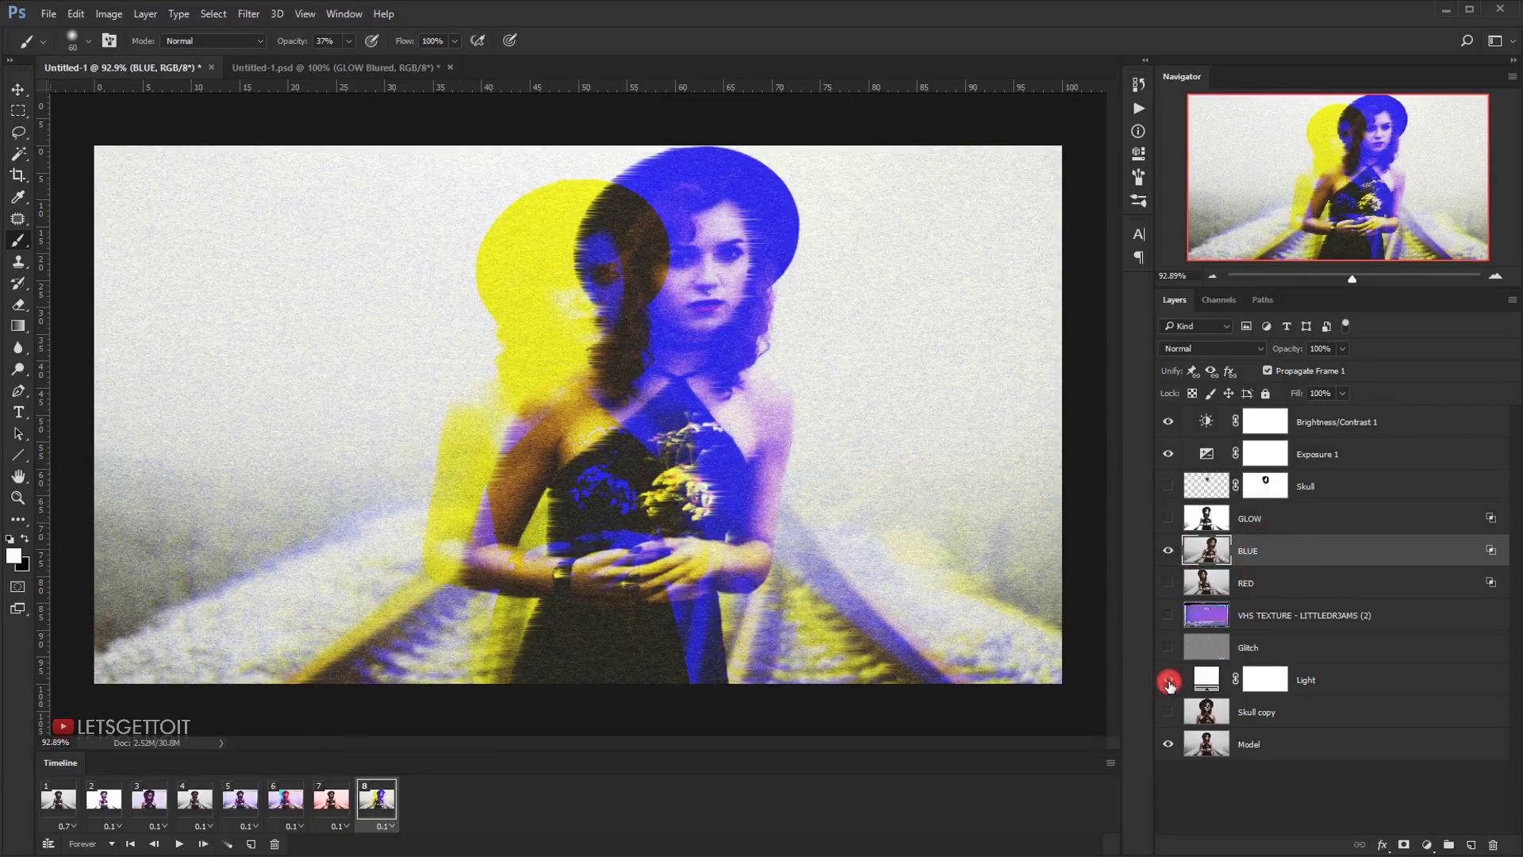
pyautogui.click(1169, 649)
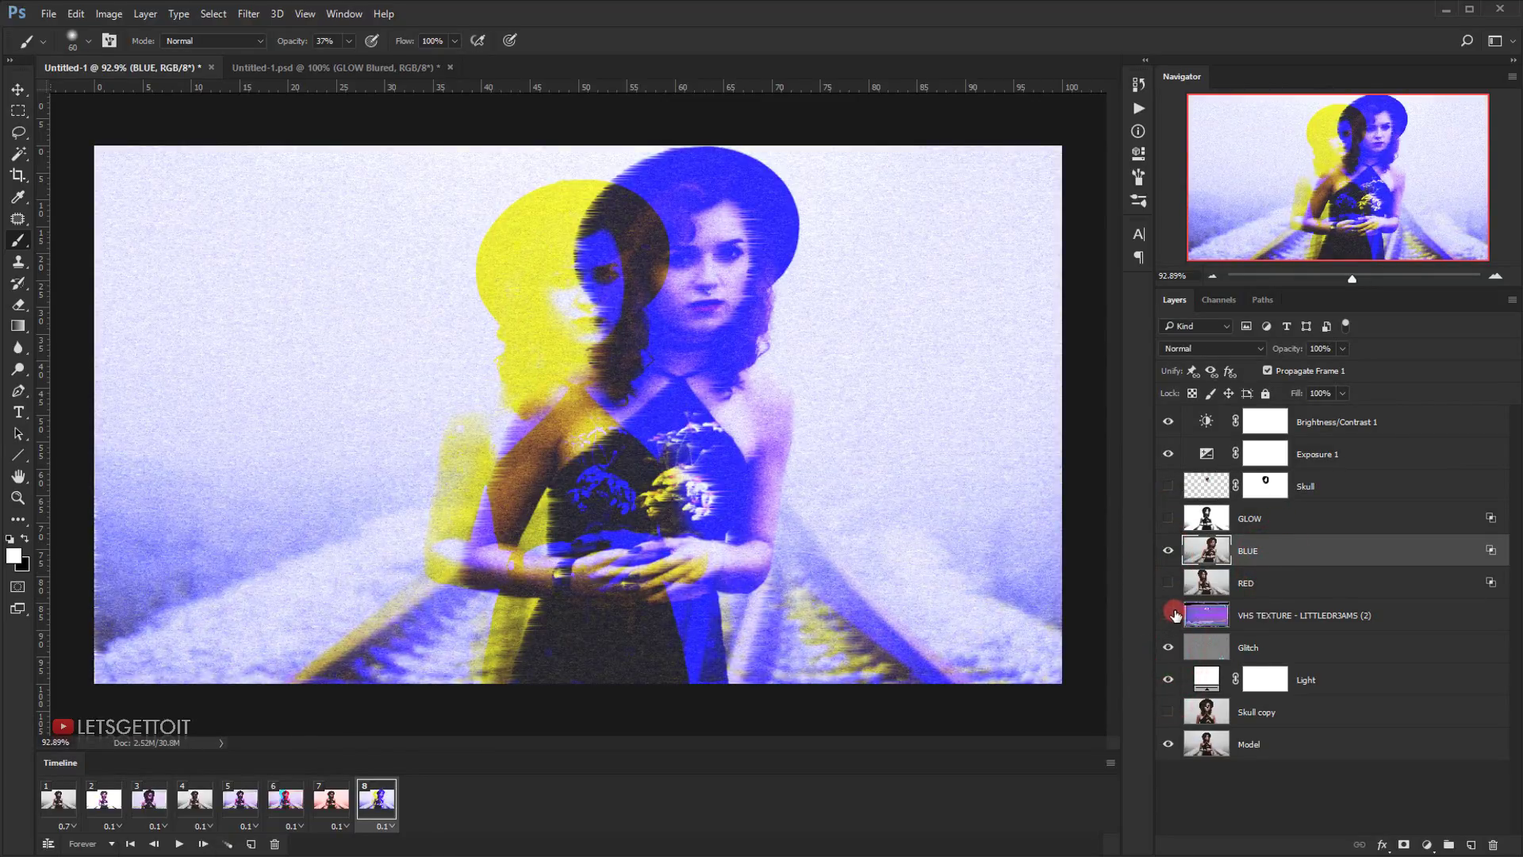
pyautogui.click(1170, 615)
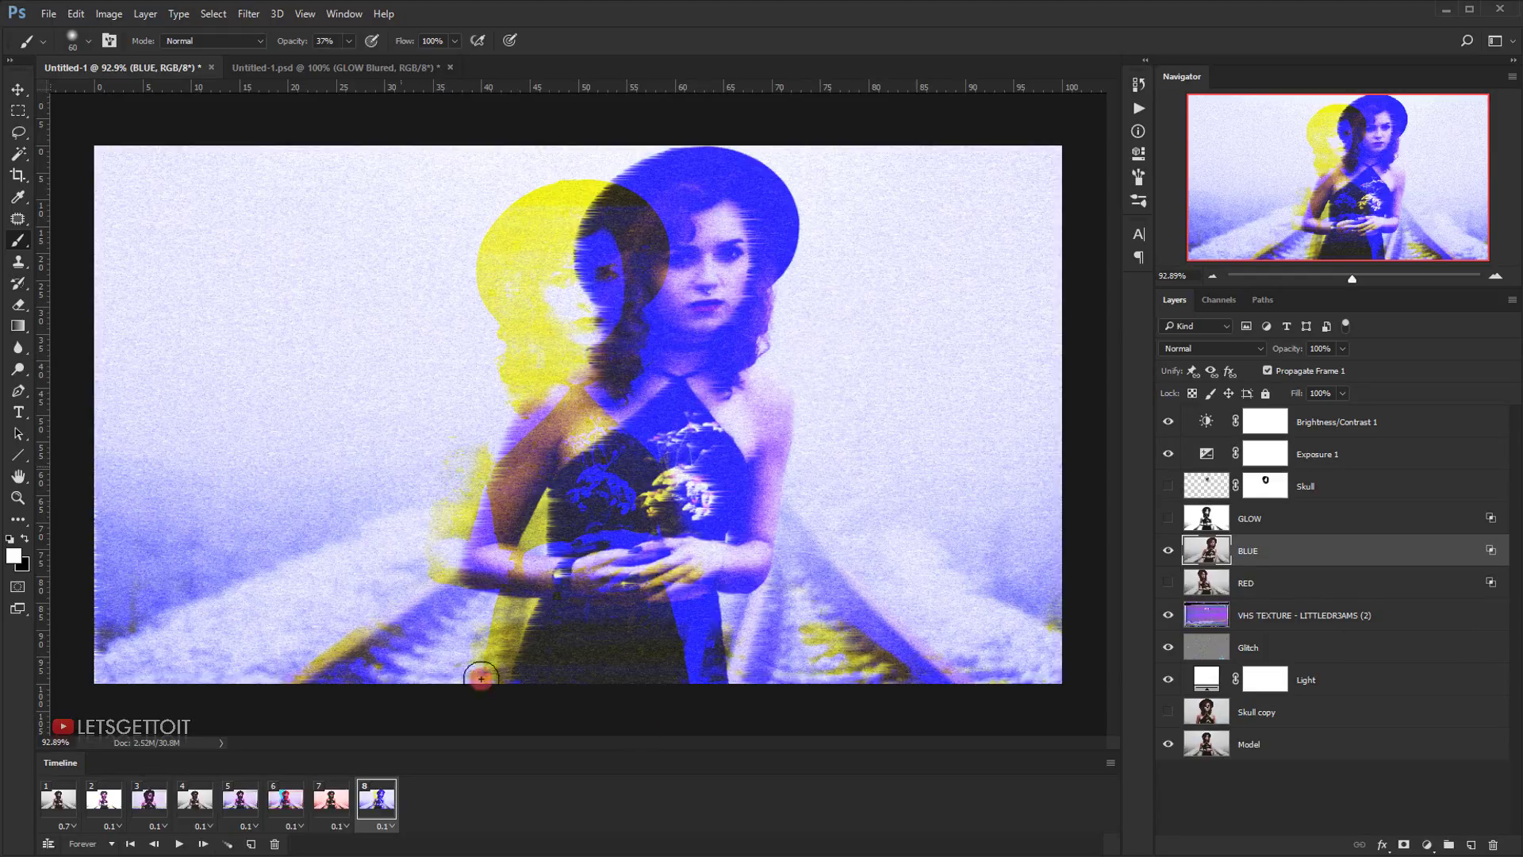
# - Add a ninth frame, hiding the BLUE layer and showing the GLOW layer in it
pyautogui.click(250, 846)
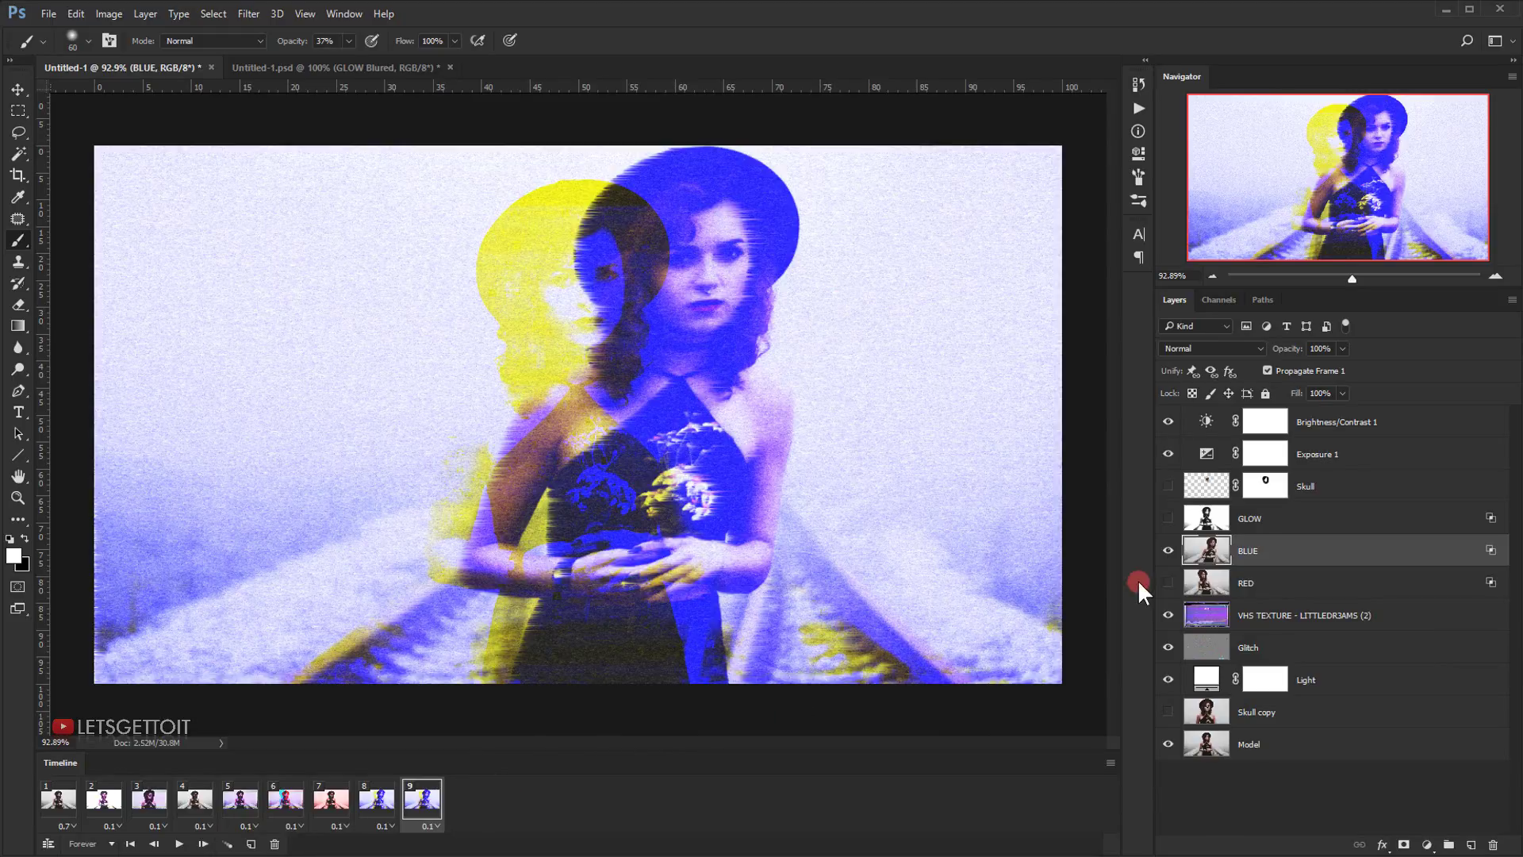
pyautogui.click(1167, 551)
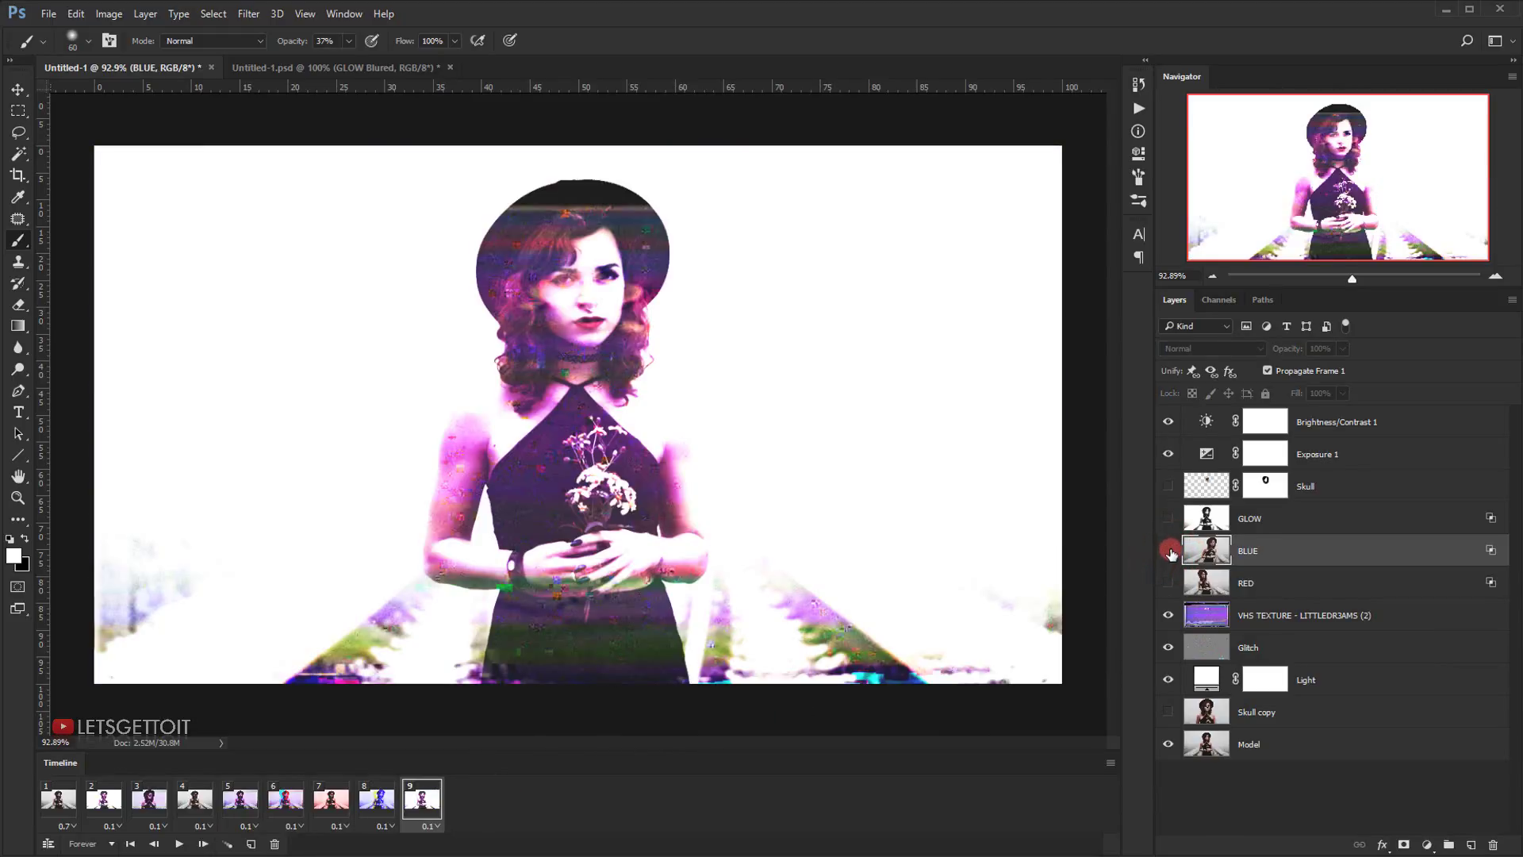
pyautogui.click(1246, 527)
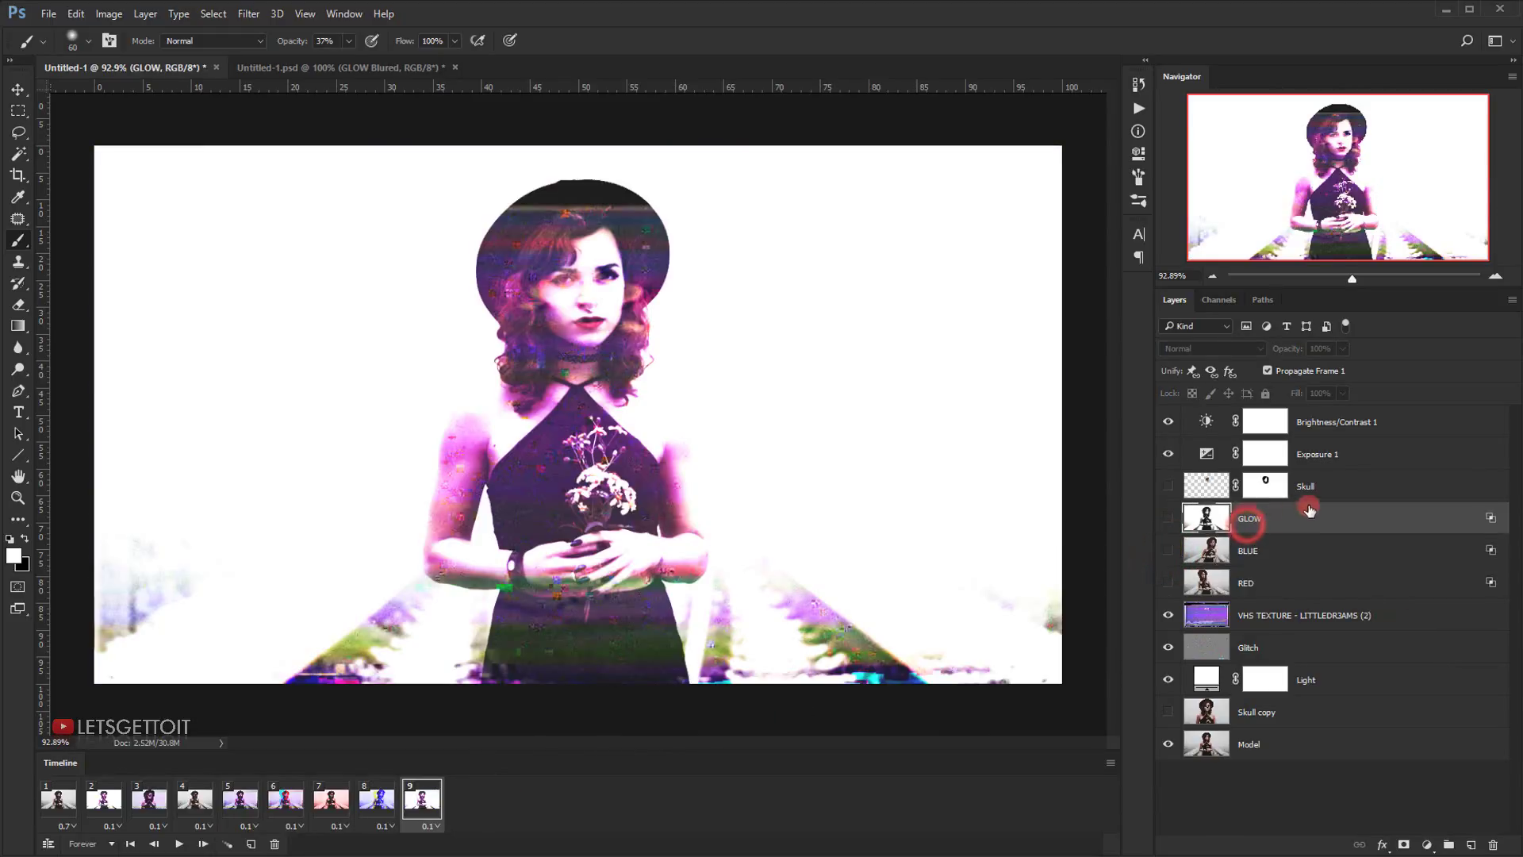
pyautogui.click(1168, 521)
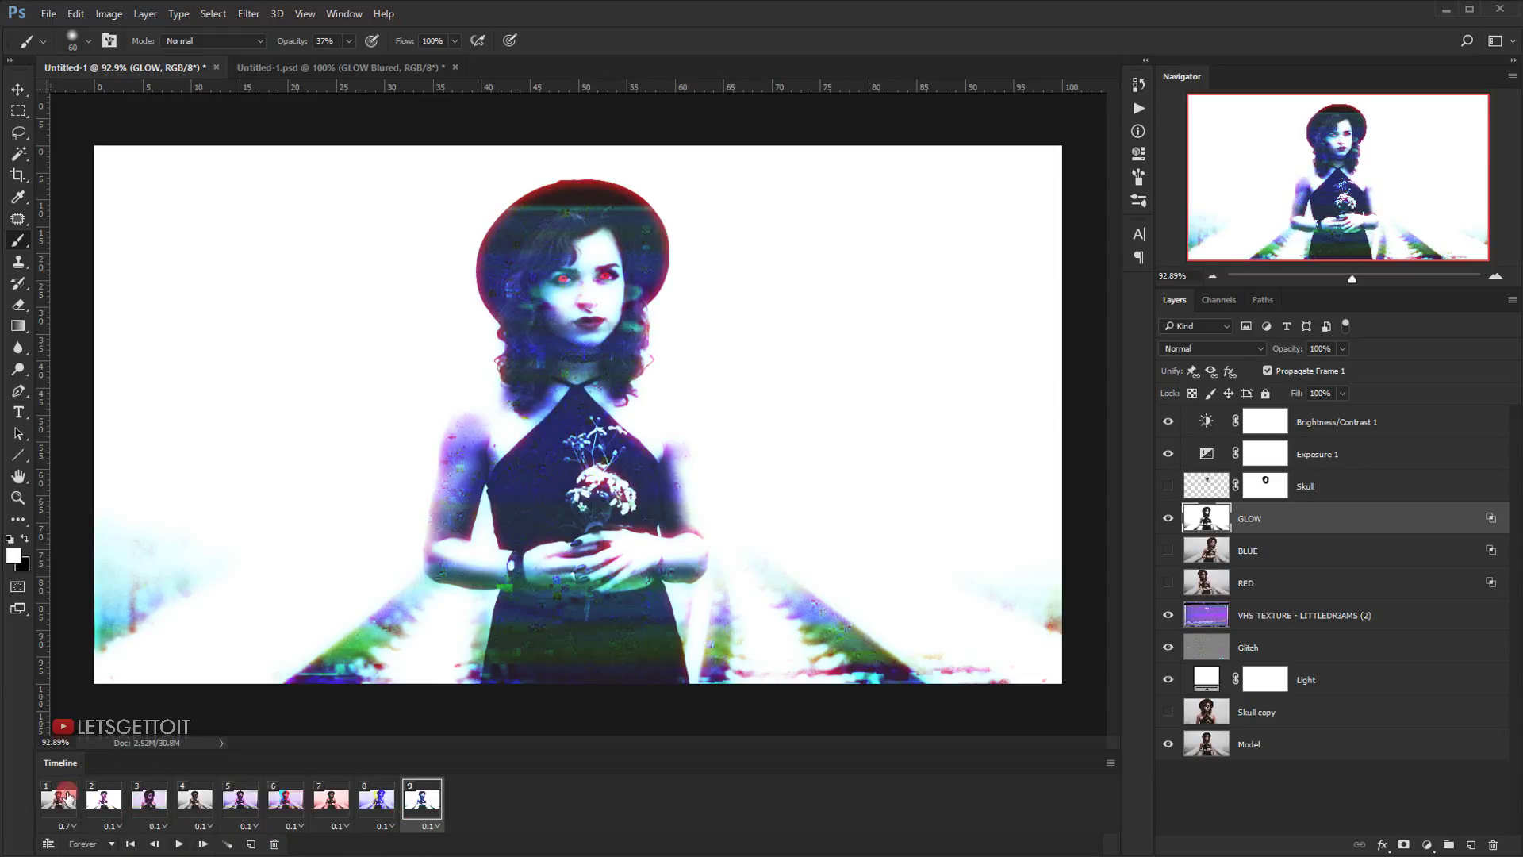
# - Set the delay of frame 2 to No delay
pyautogui.click(101, 803)
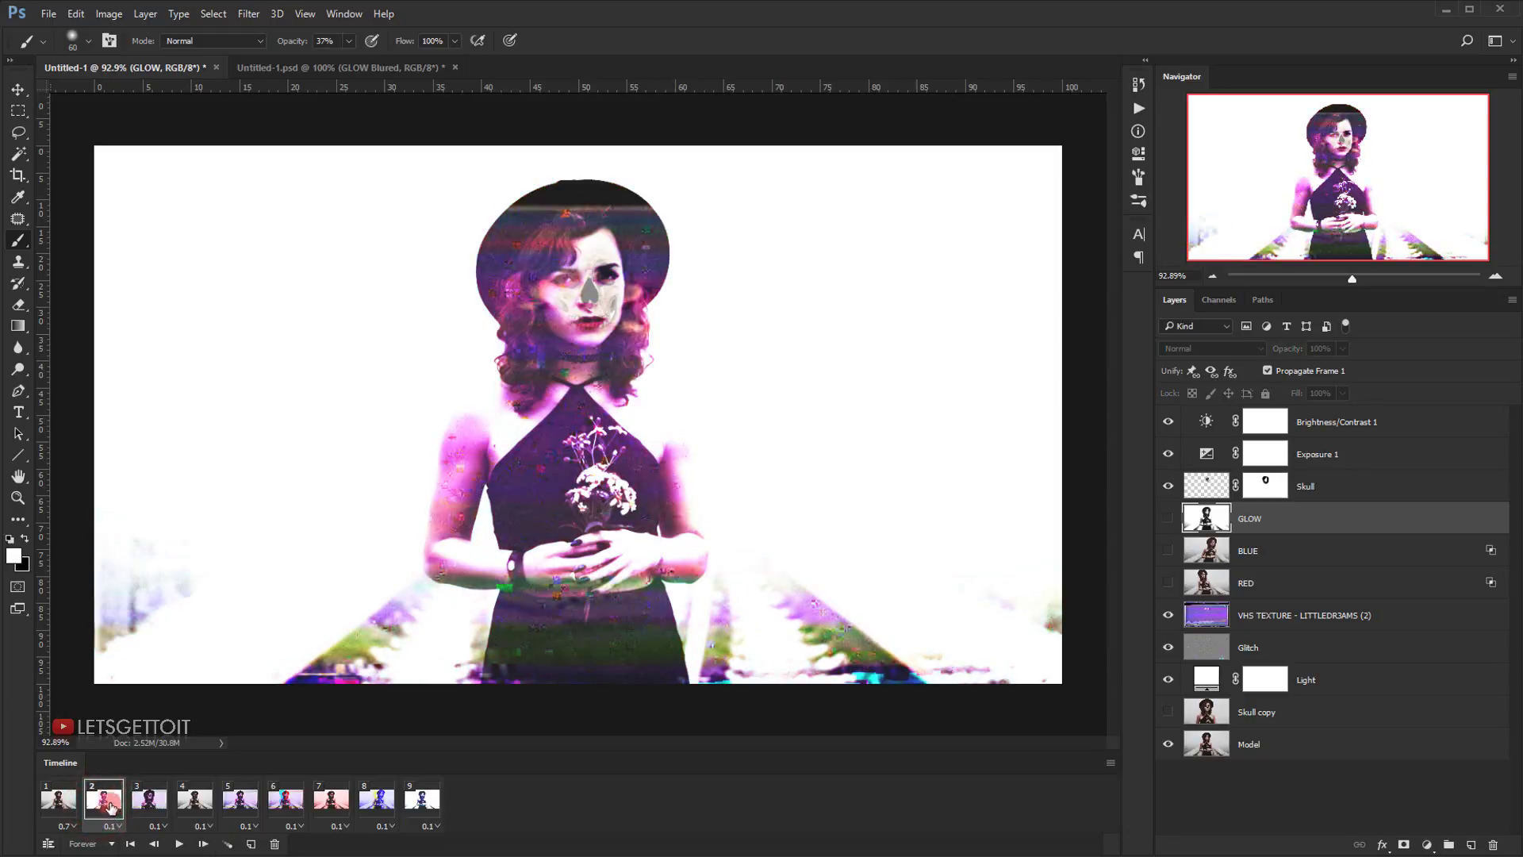
pyautogui.click(118, 828)
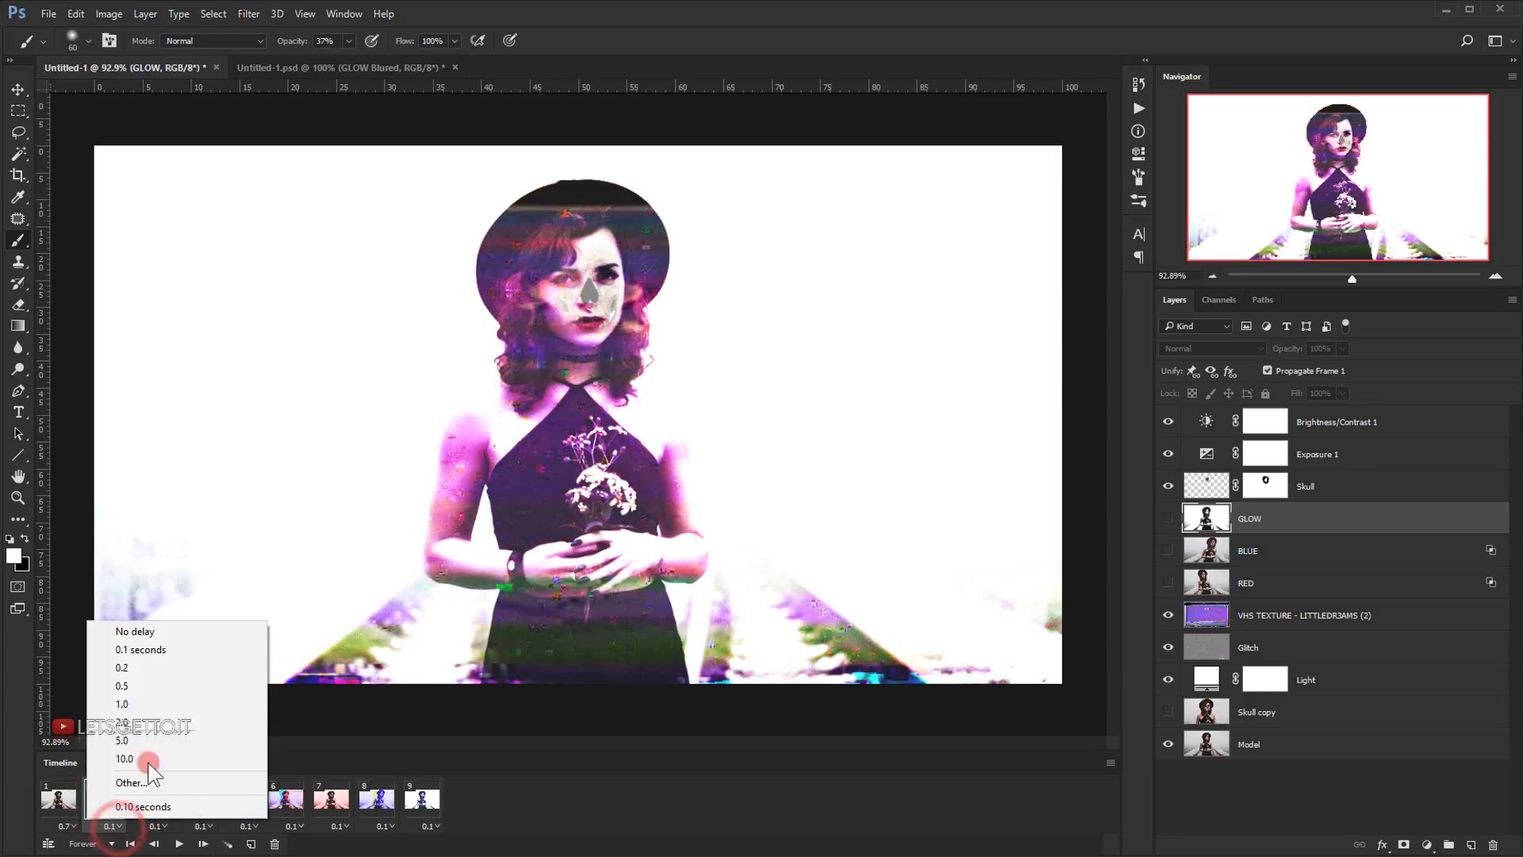
pyautogui.click(134, 632)
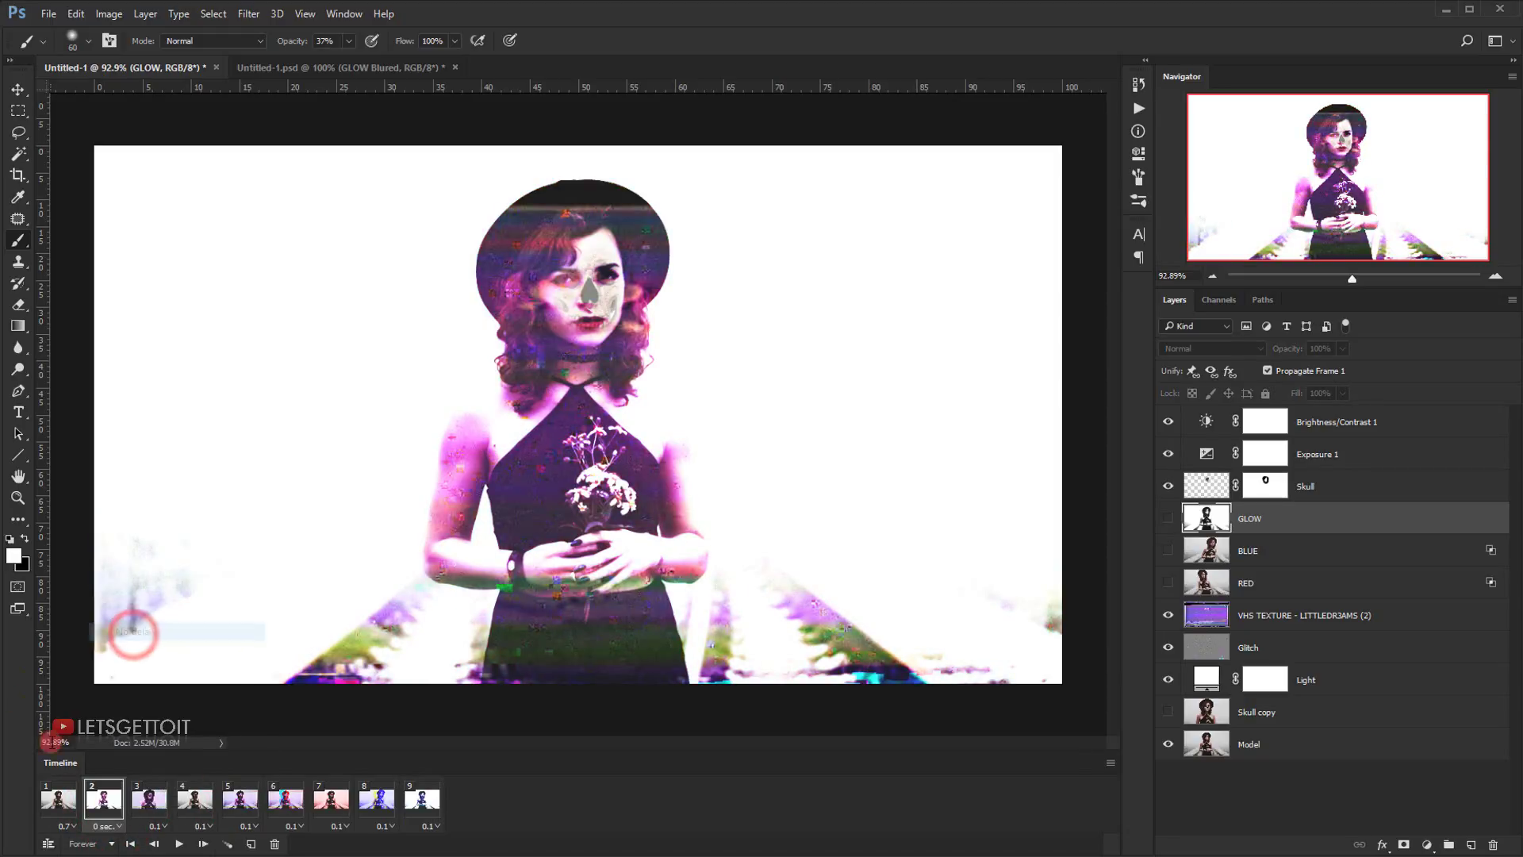
# - Set the delay of frame 4 to 0.2 seconds
pyautogui.click(155, 809)
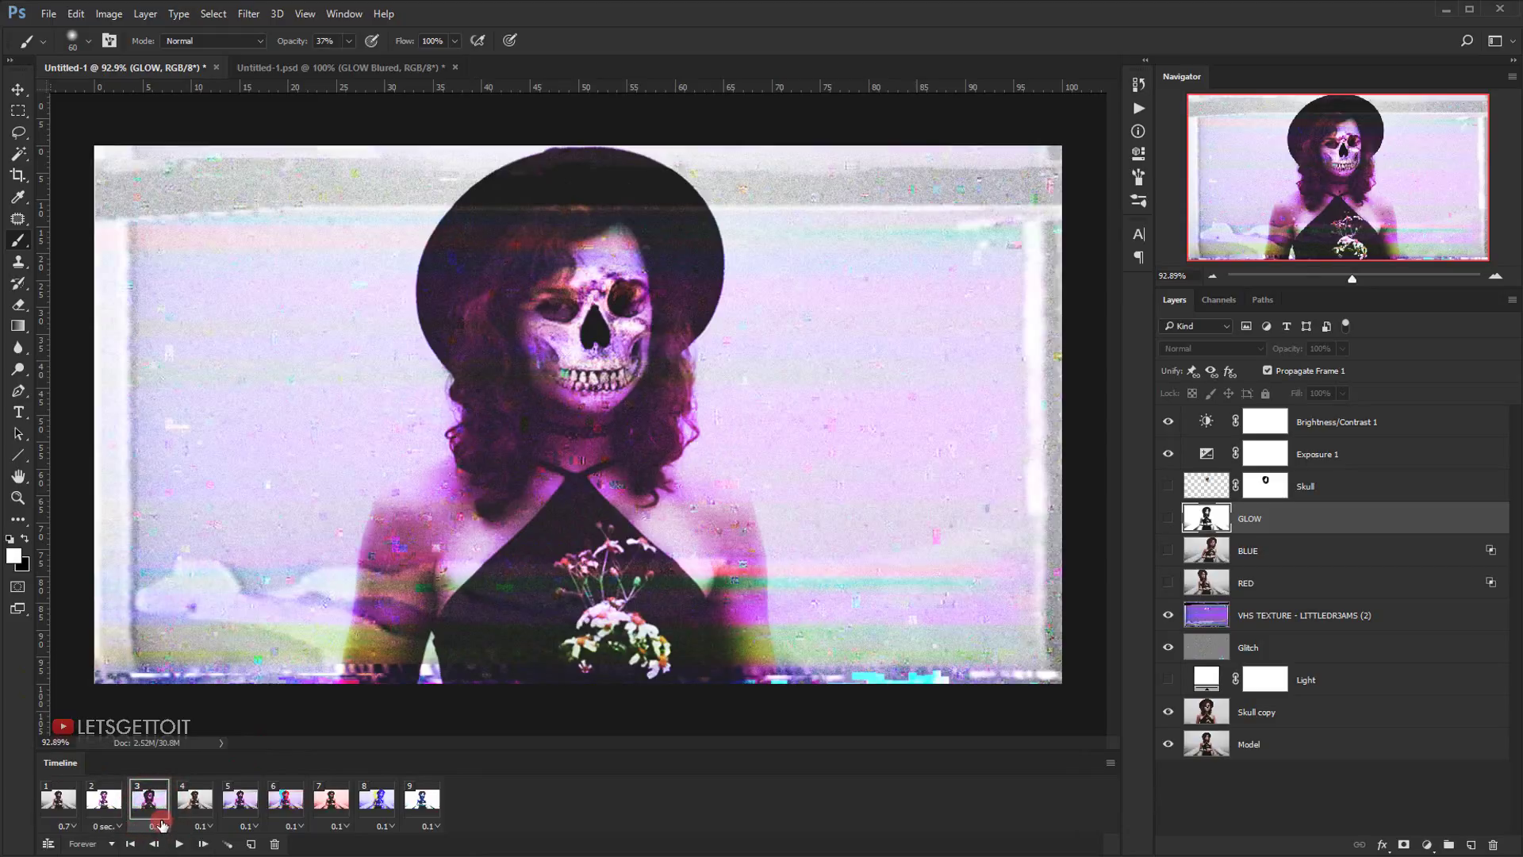
pyautogui.click(197, 808)
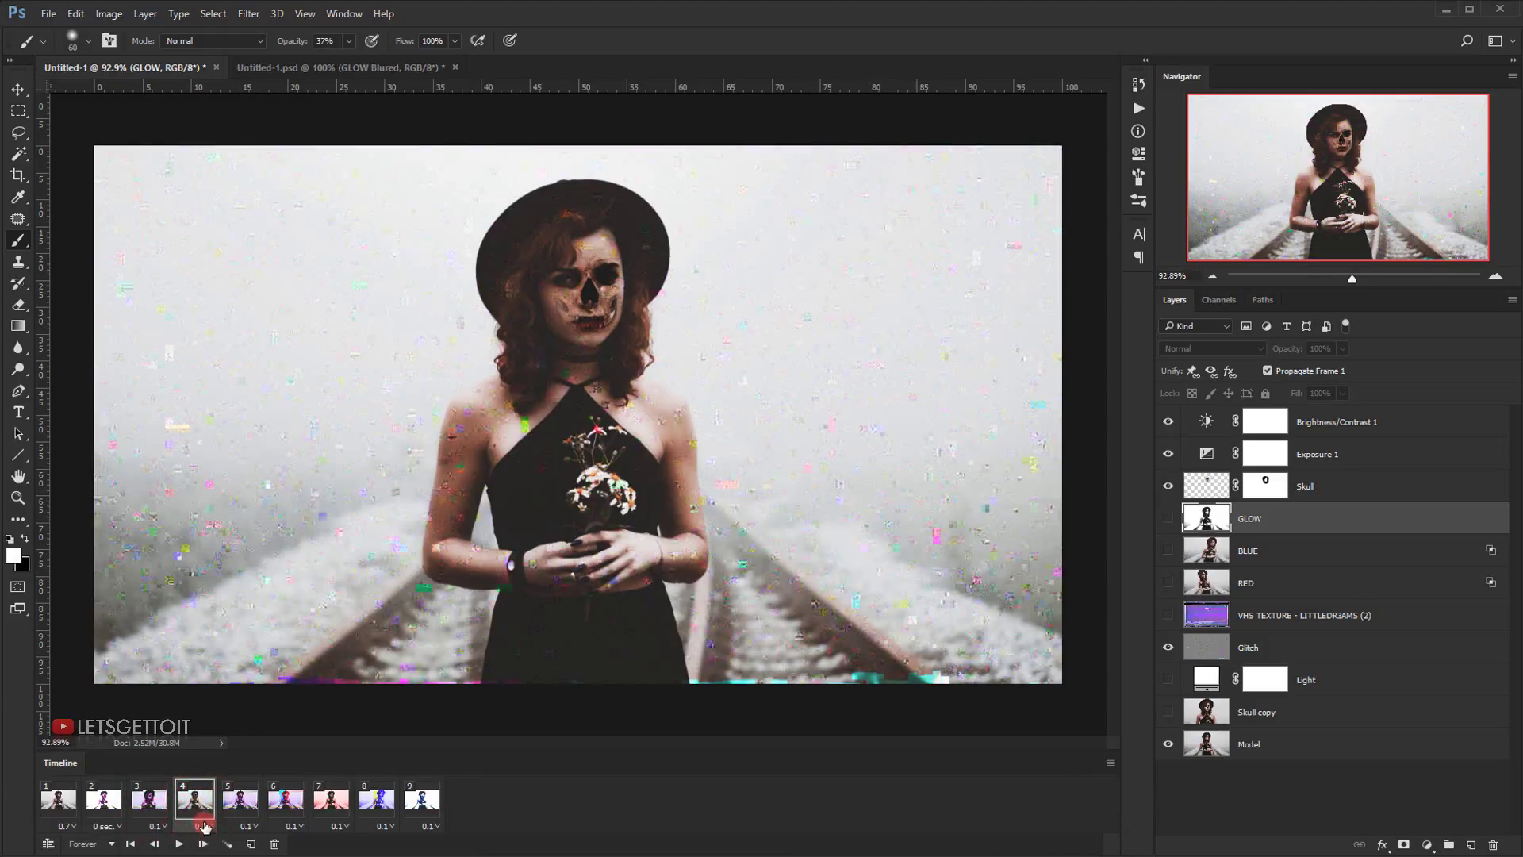
pyautogui.click(204, 841)
pyautogui.click(203, 815)
pyautogui.click(201, 826)
pyautogui.click(248, 670)
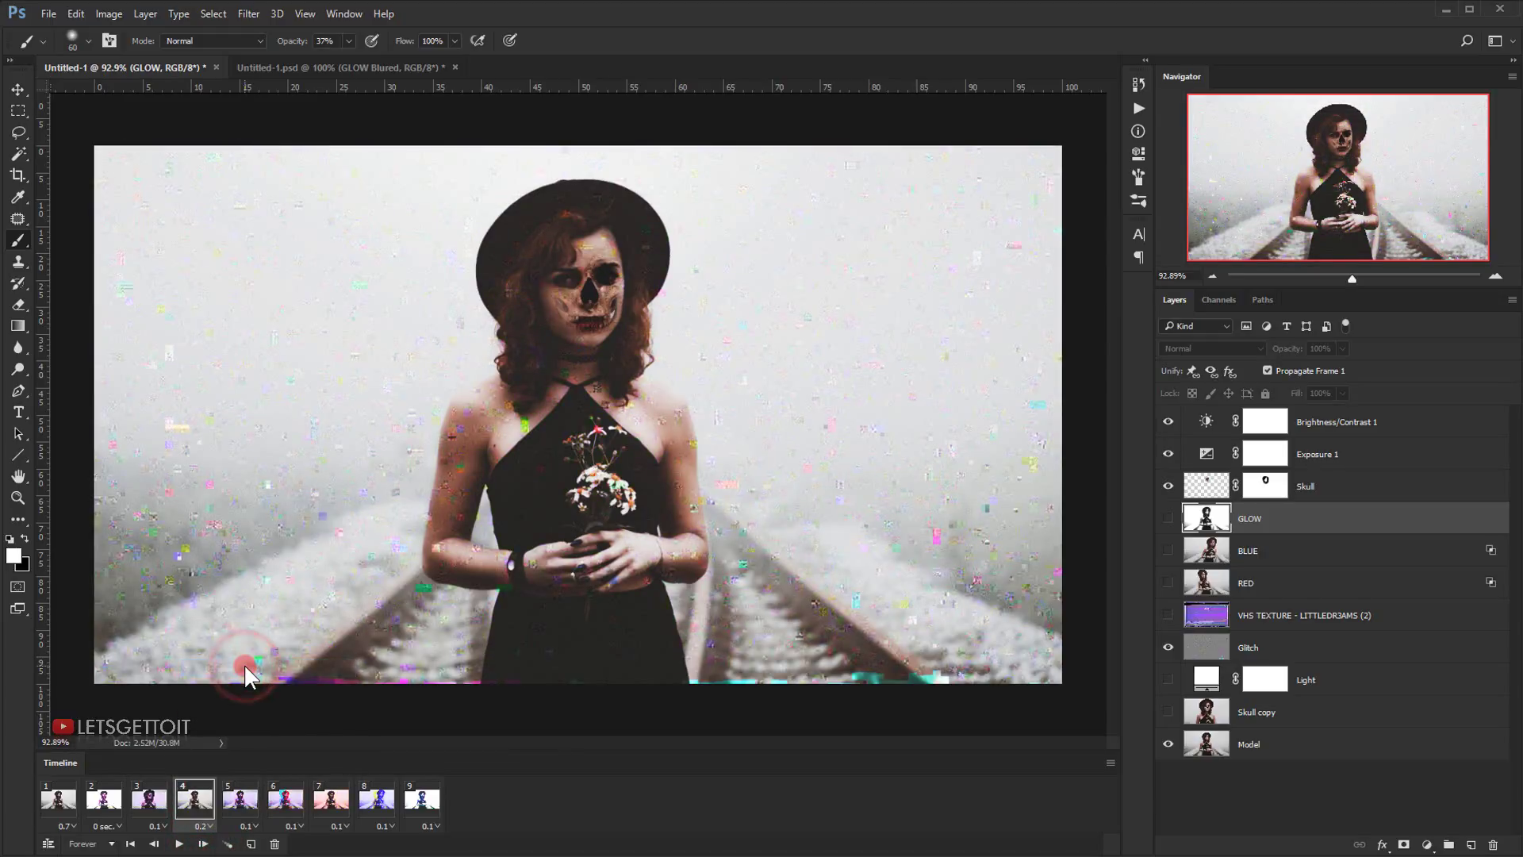
# - Set the delay of frame 5 to 0.2 seconds and that of frame 6 to No delay
pyautogui.click(242, 807)
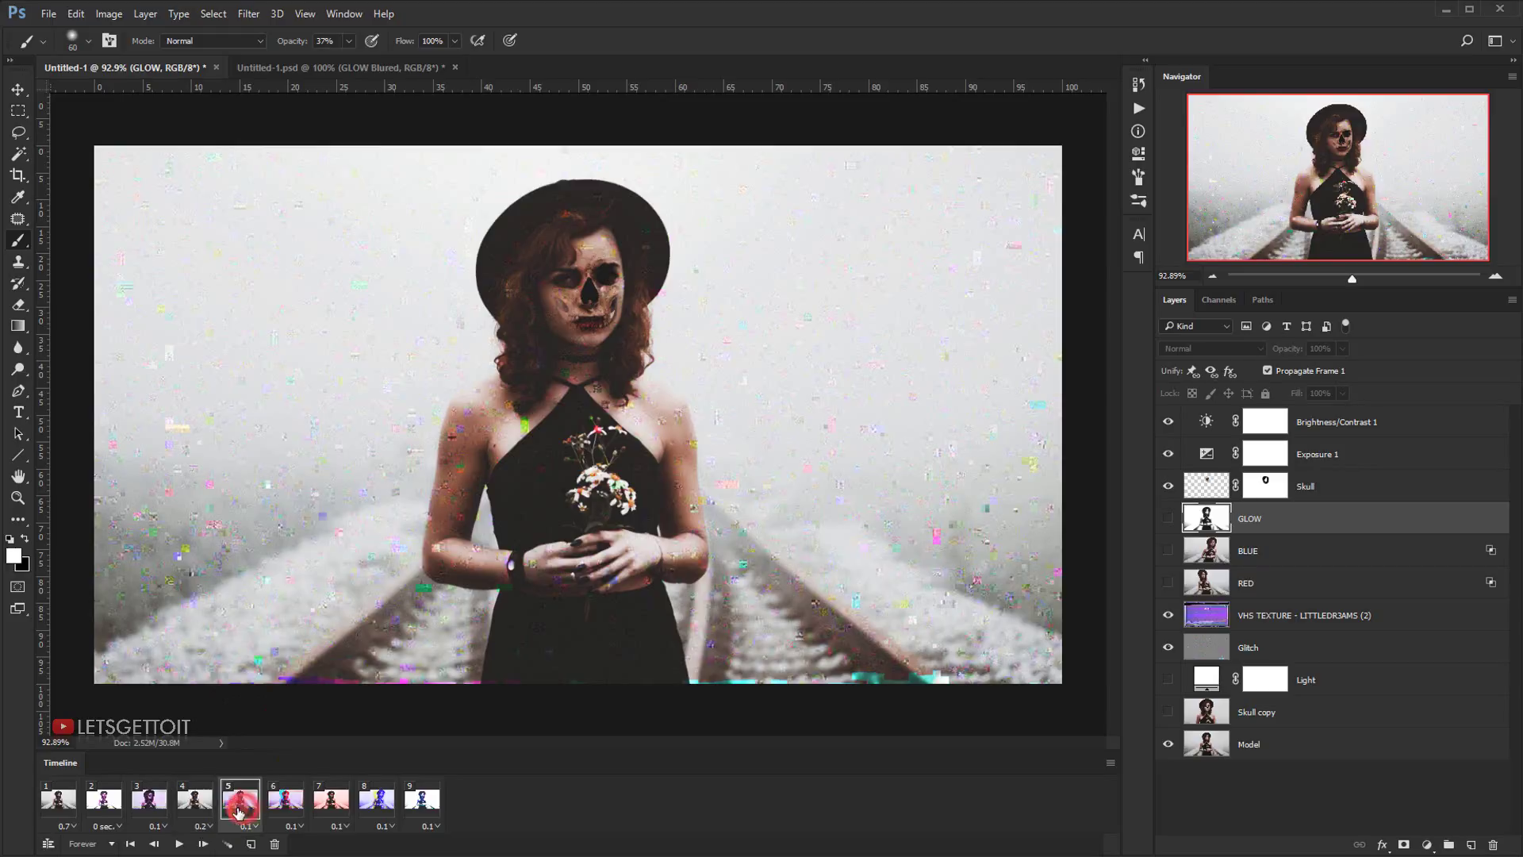
pyautogui.click(252, 827)
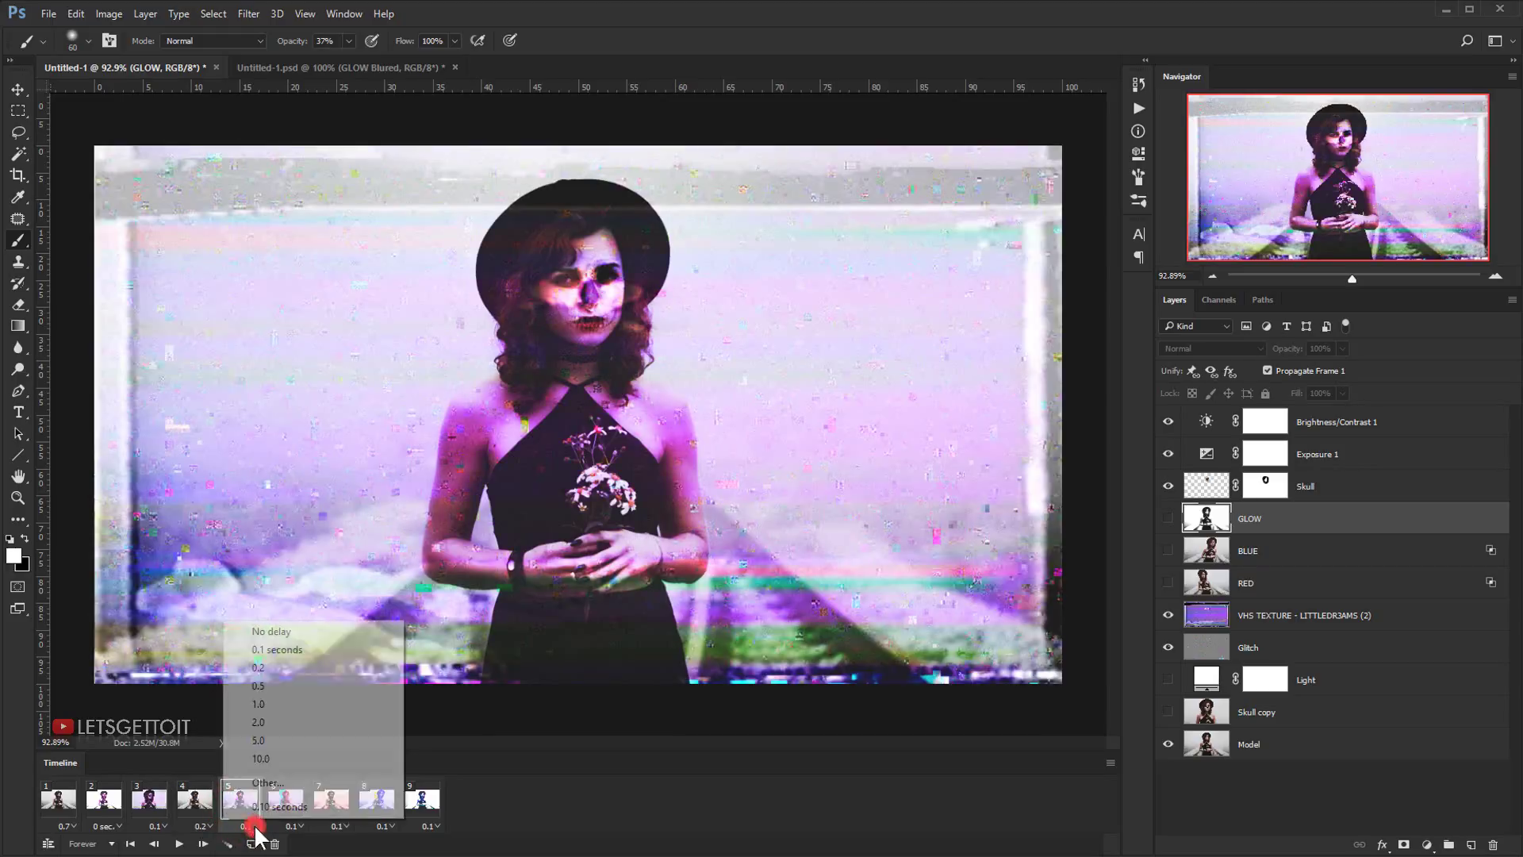
pyautogui.click(279, 671)
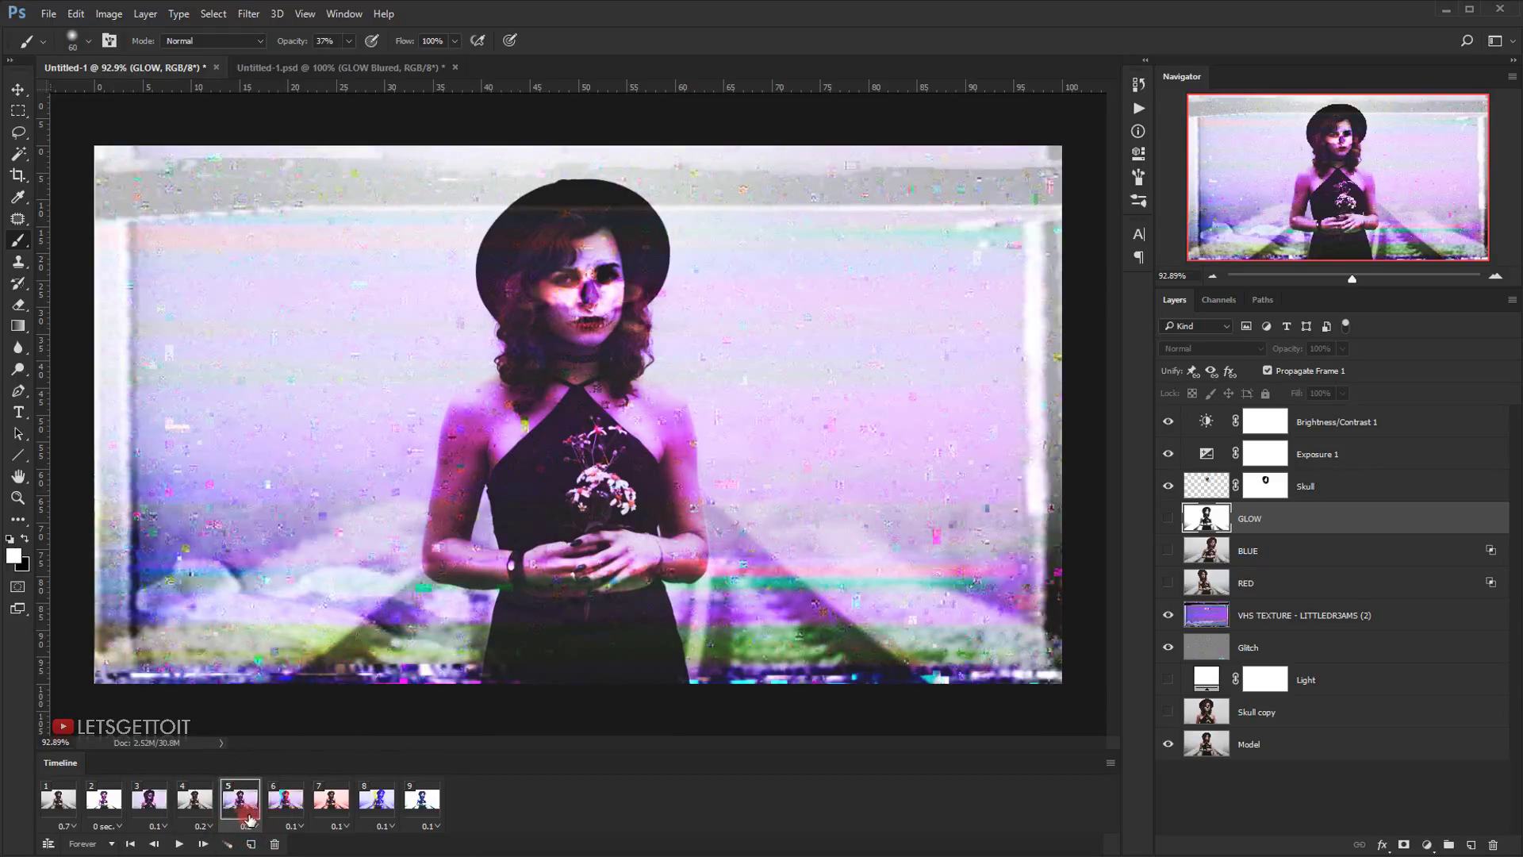
pyautogui.click(286, 801)
pyautogui.click(292, 825)
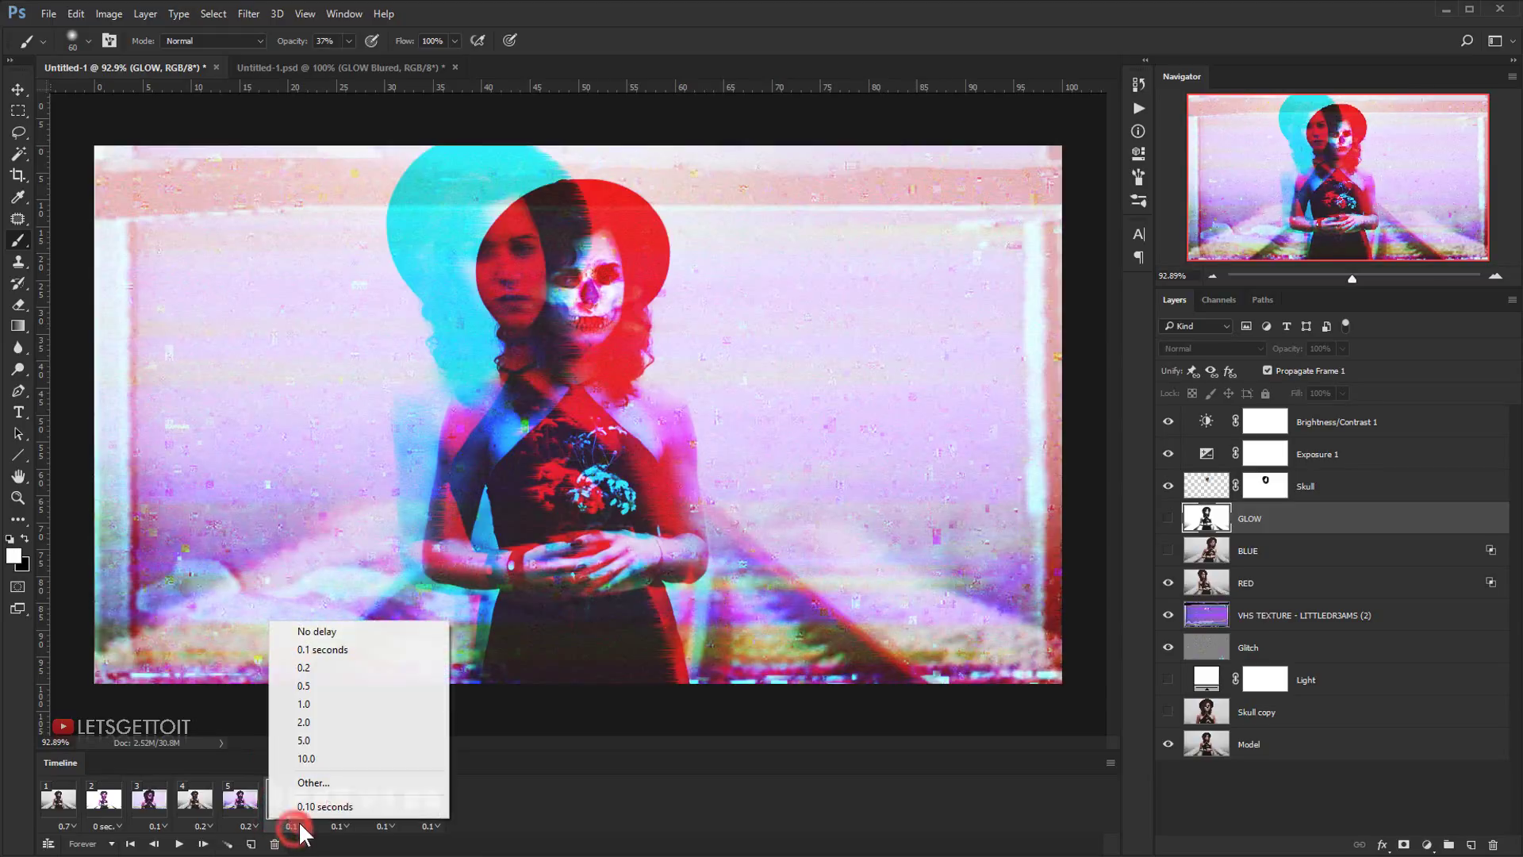
pyautogui.click(325, 631)
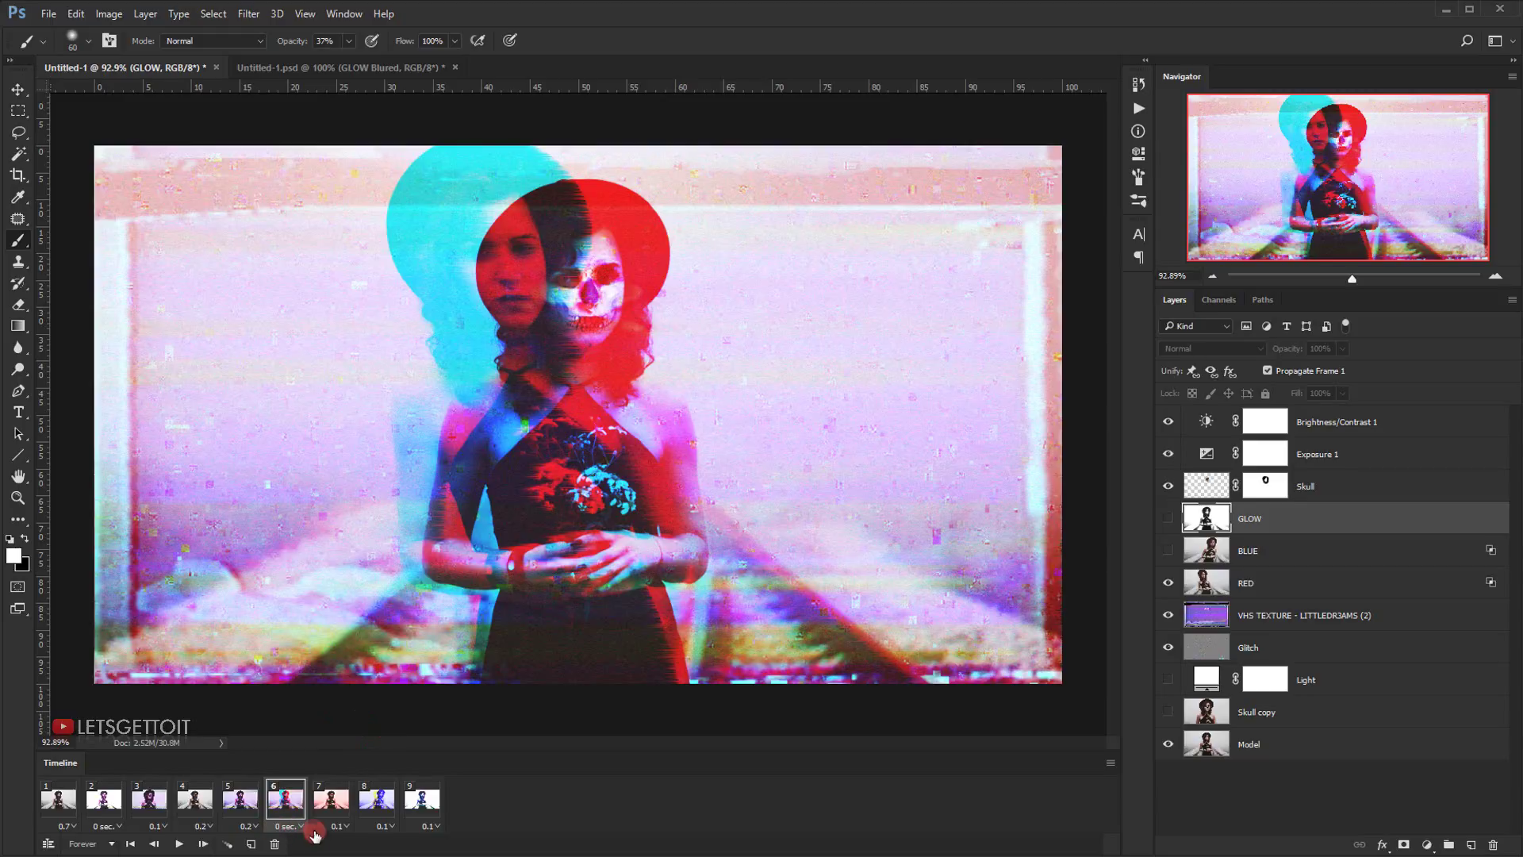
# - Set the delay of frame 7 to 0.2 seconds and that of frame 8 to No delay
pyautogui.click(341, 810)
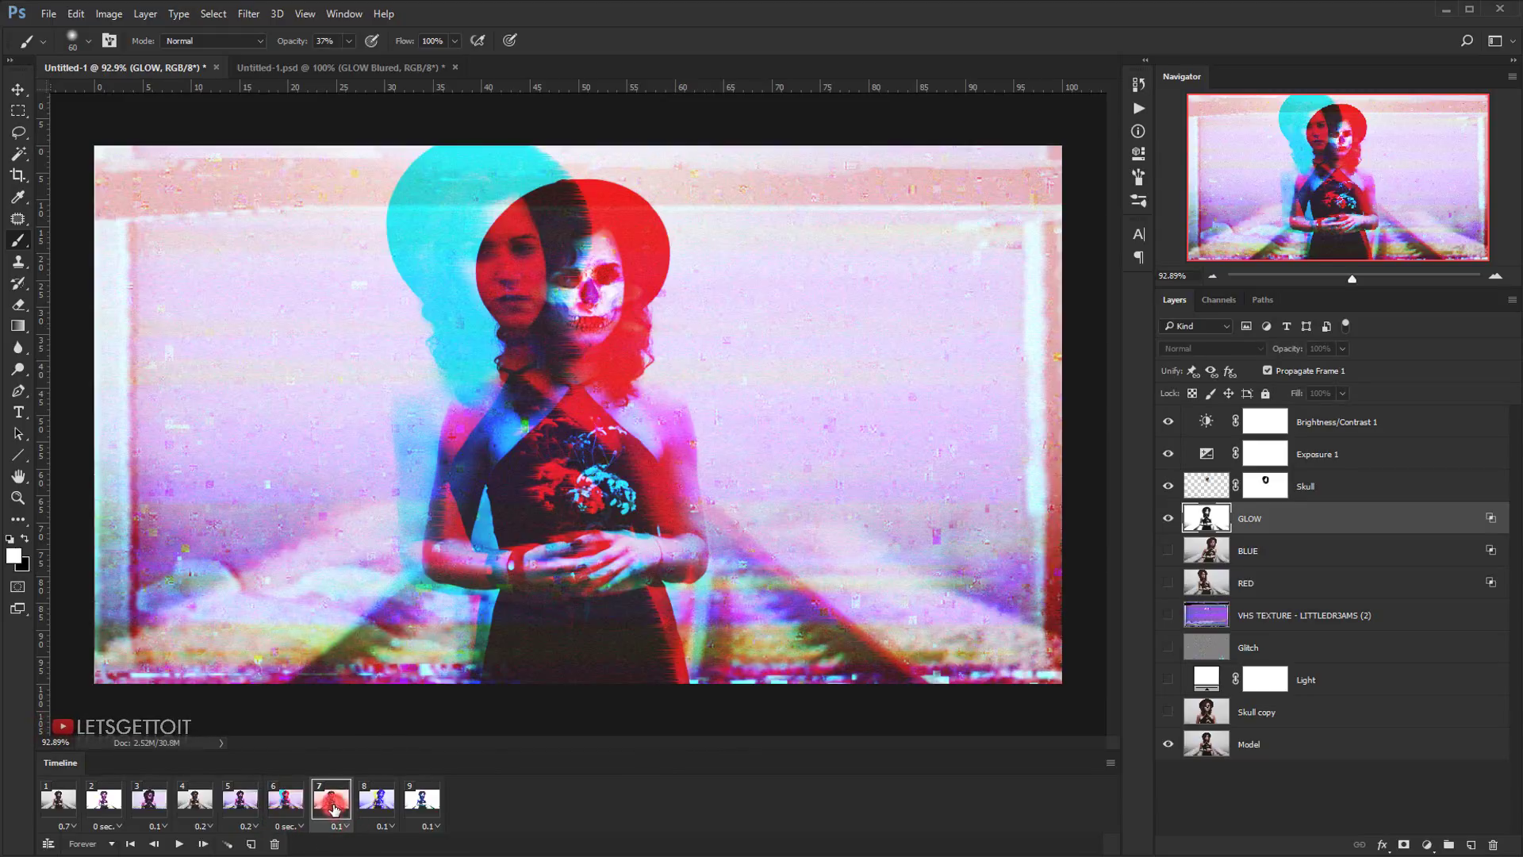
pyautogui.click(346, 829)
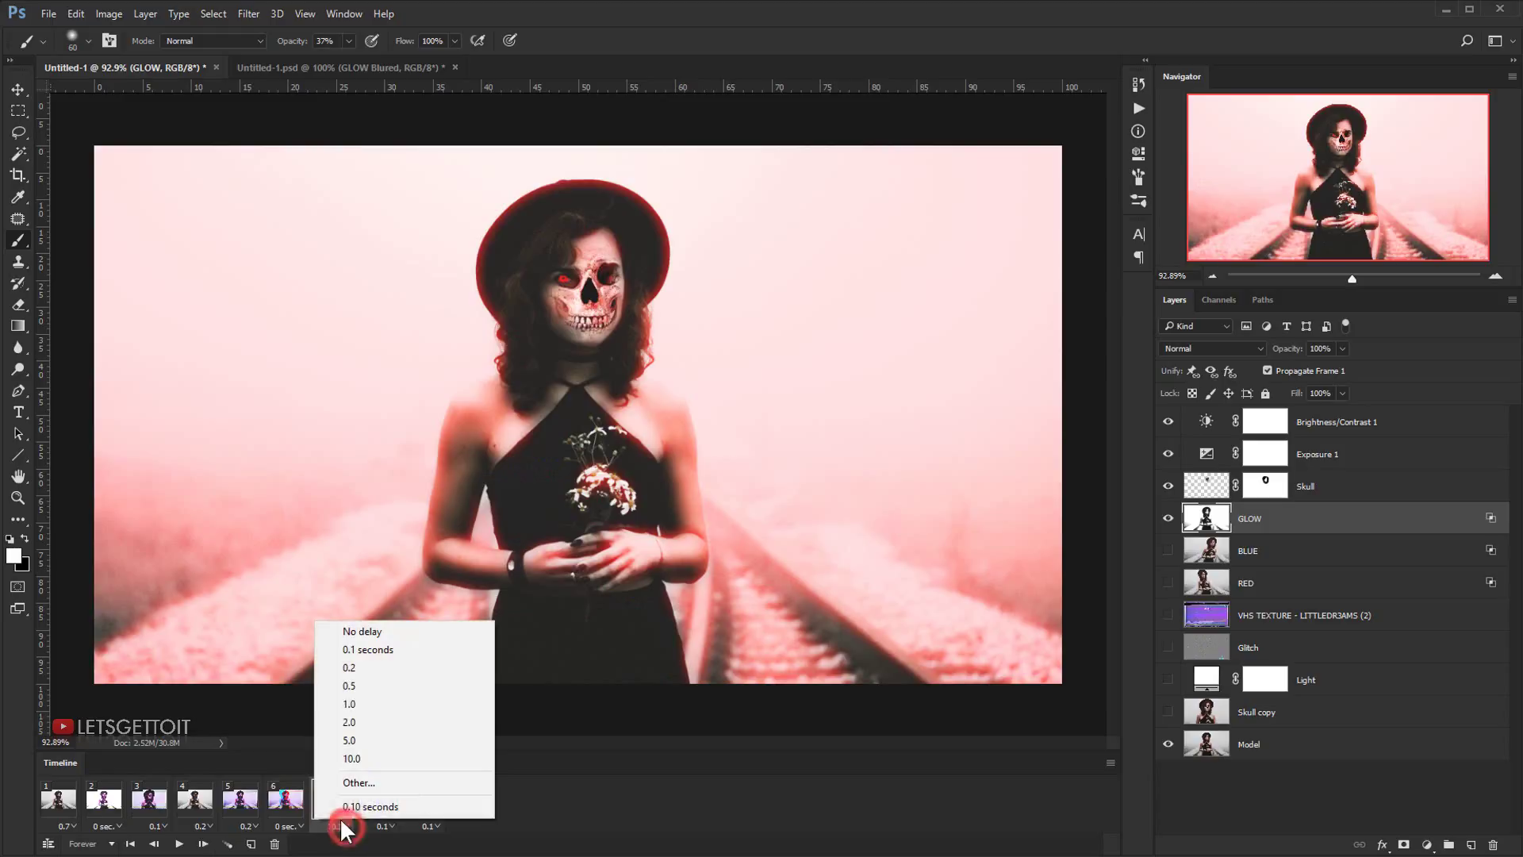
pyautogui.click(365, 668)
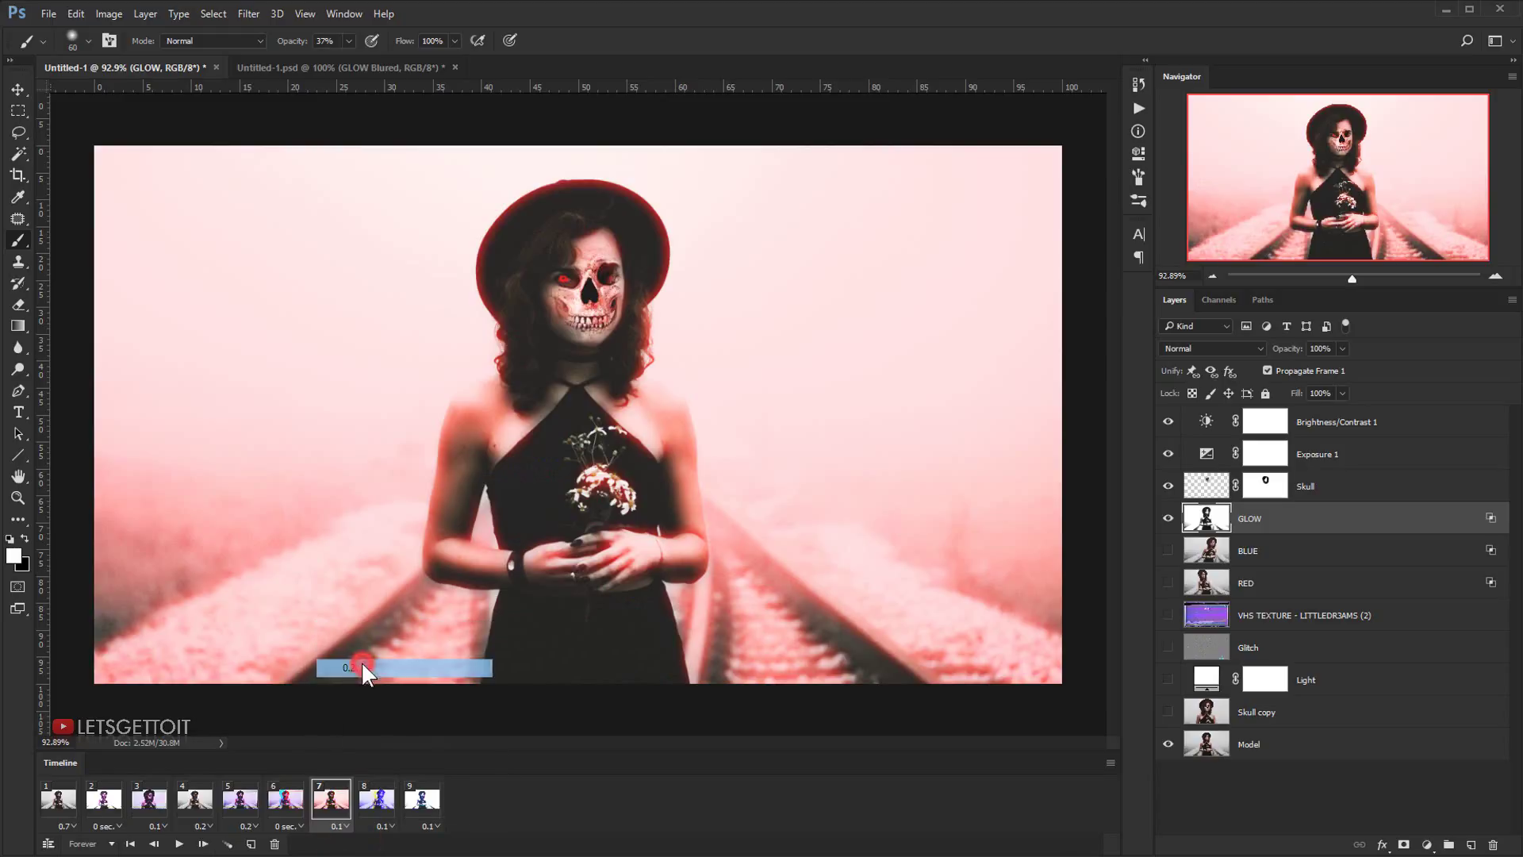
pyautogui.click(377, 815)
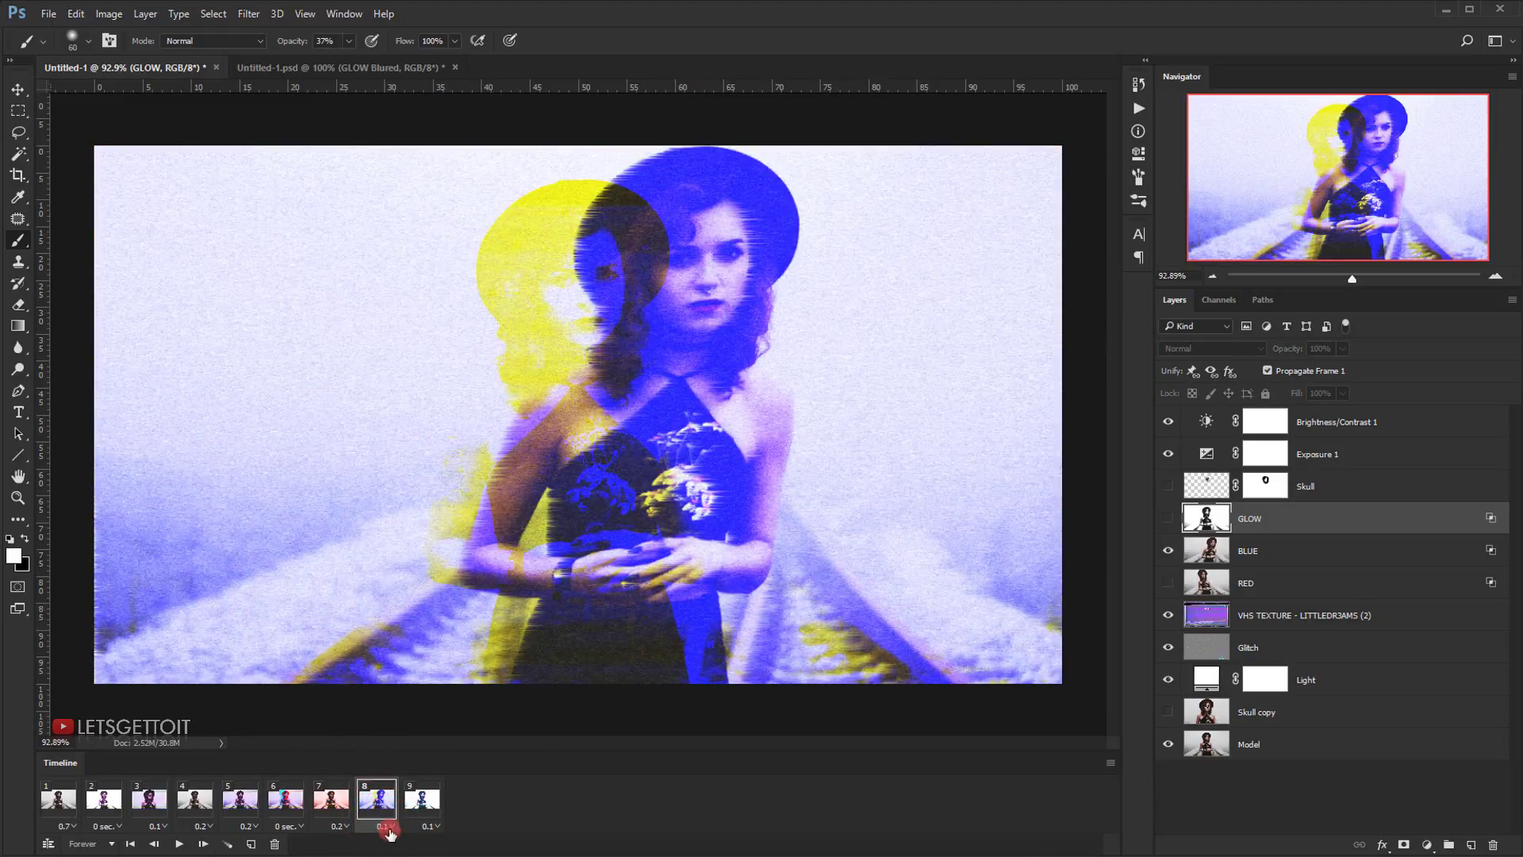
pyautogui.click(389, 829)
pyautogui.click(414, 631)
# - Play the frame animation from frame 1 to check its timing, and stop it
pyautogui.click(421, 805)
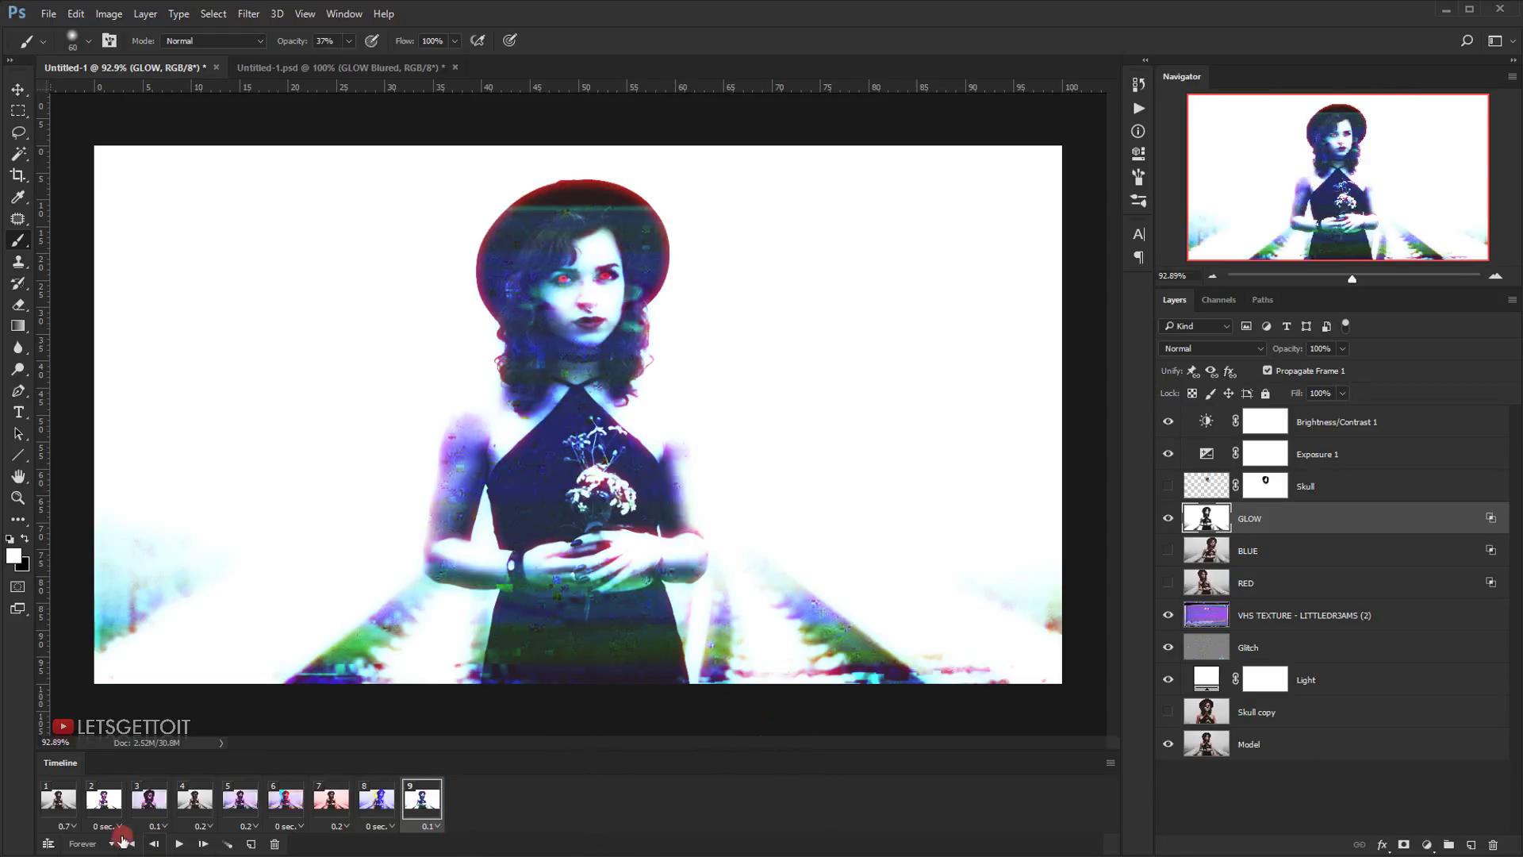
pyautogui.click(56, 814)
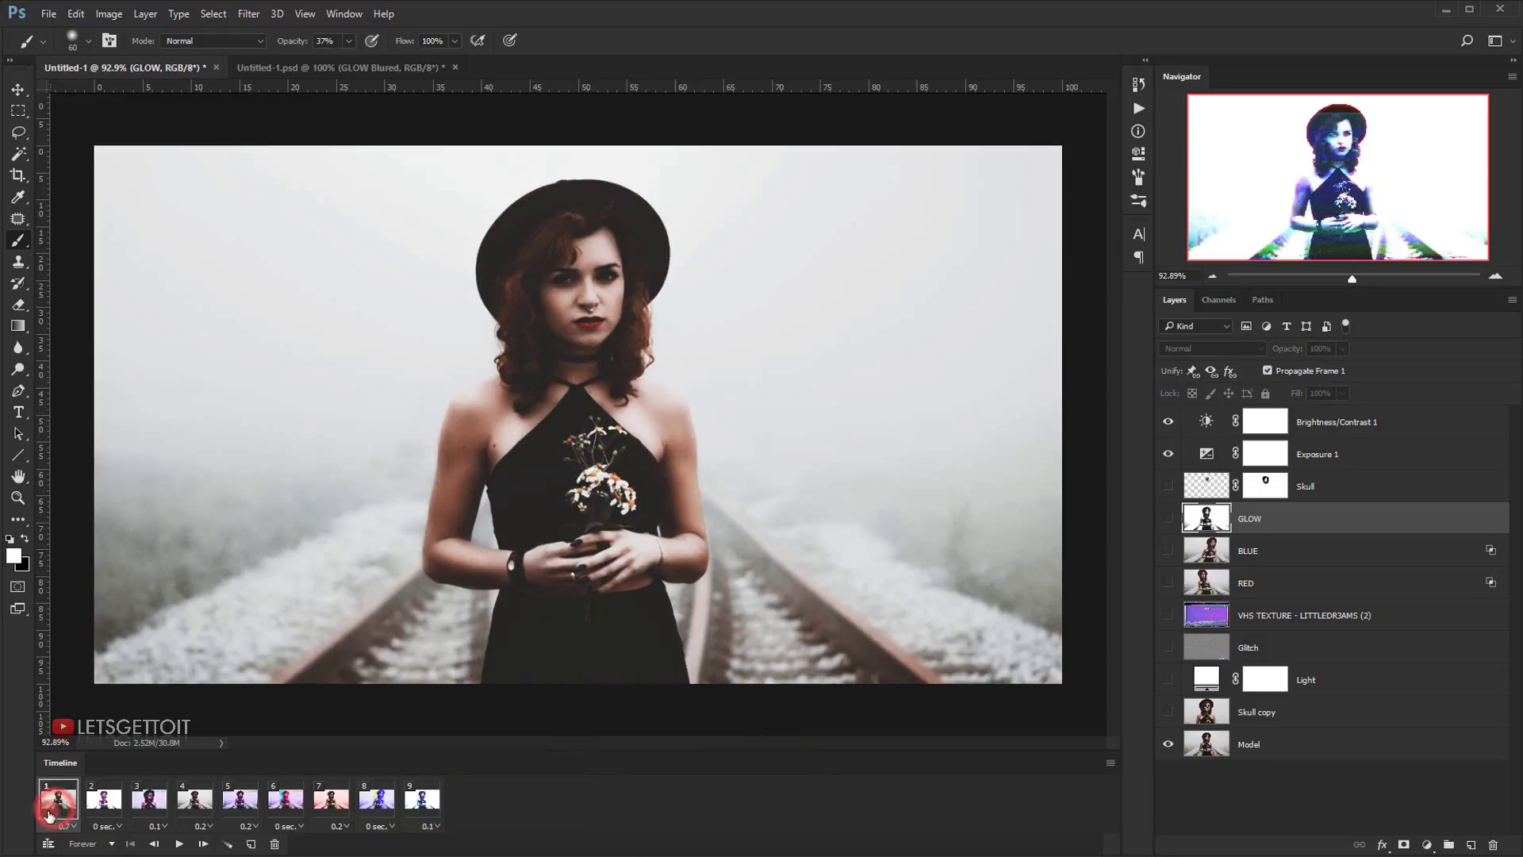
pyautogui.click(180, 845)
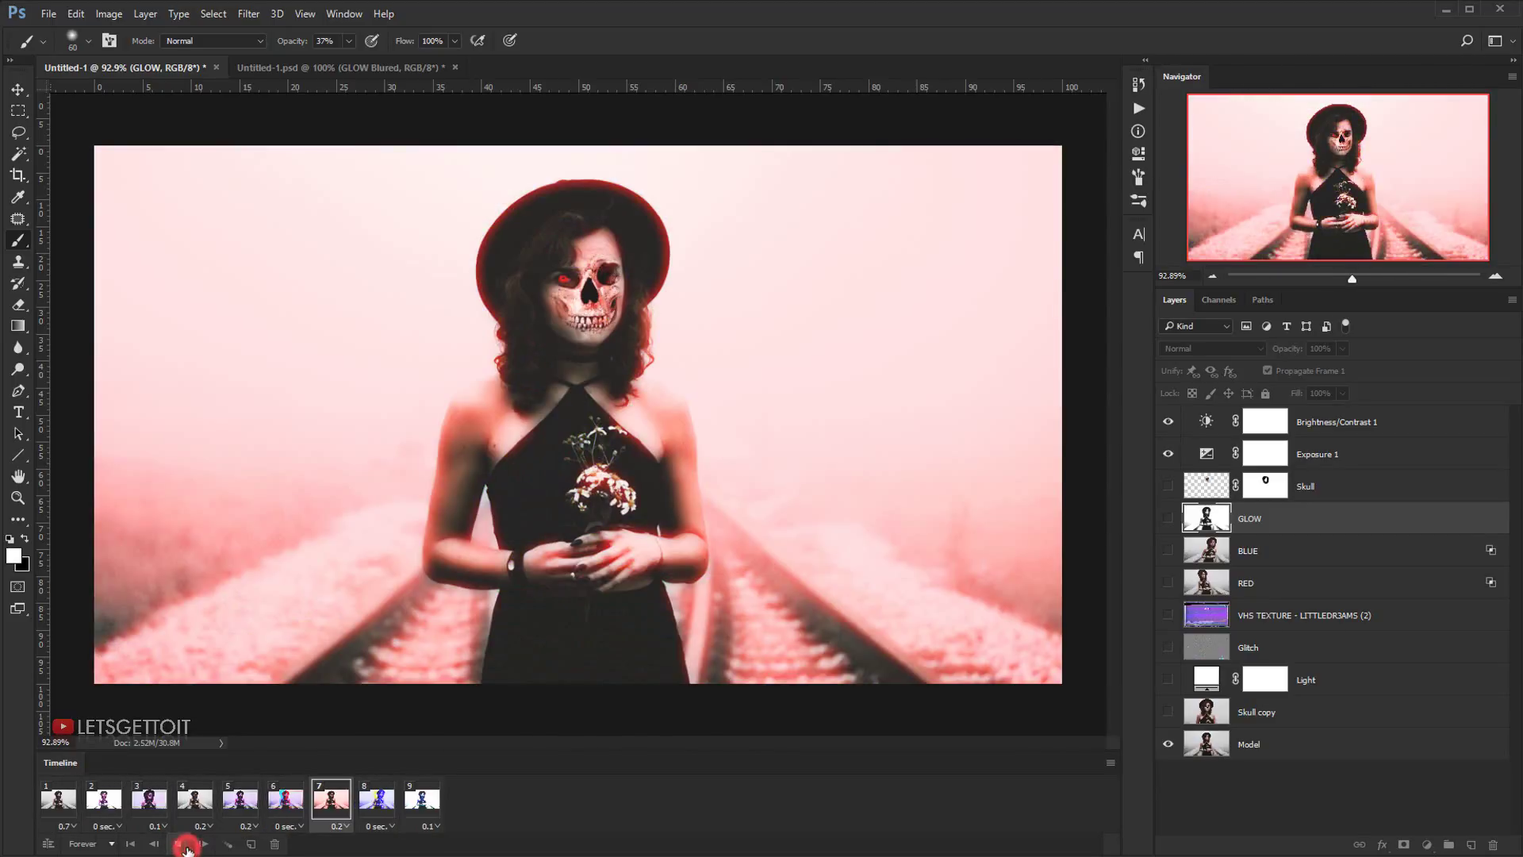
pyautogui.click(184, 845)
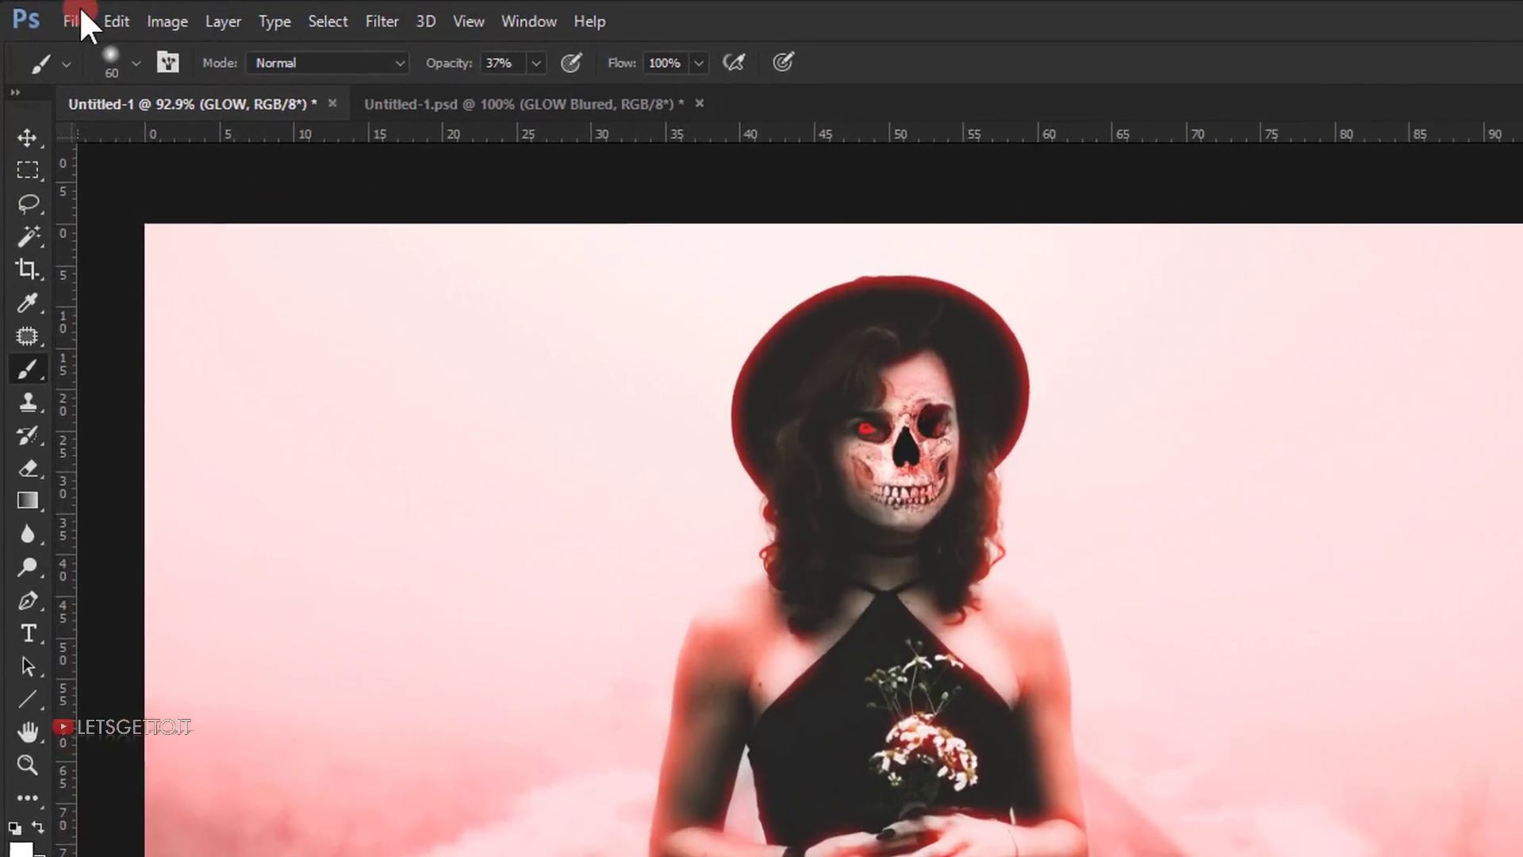
# - Start exporting the animation with Save for Web (Legacy) and show the original image in the dialog
pyautogui.click(48, 13)
pyautogui.moveTo(240, 396)
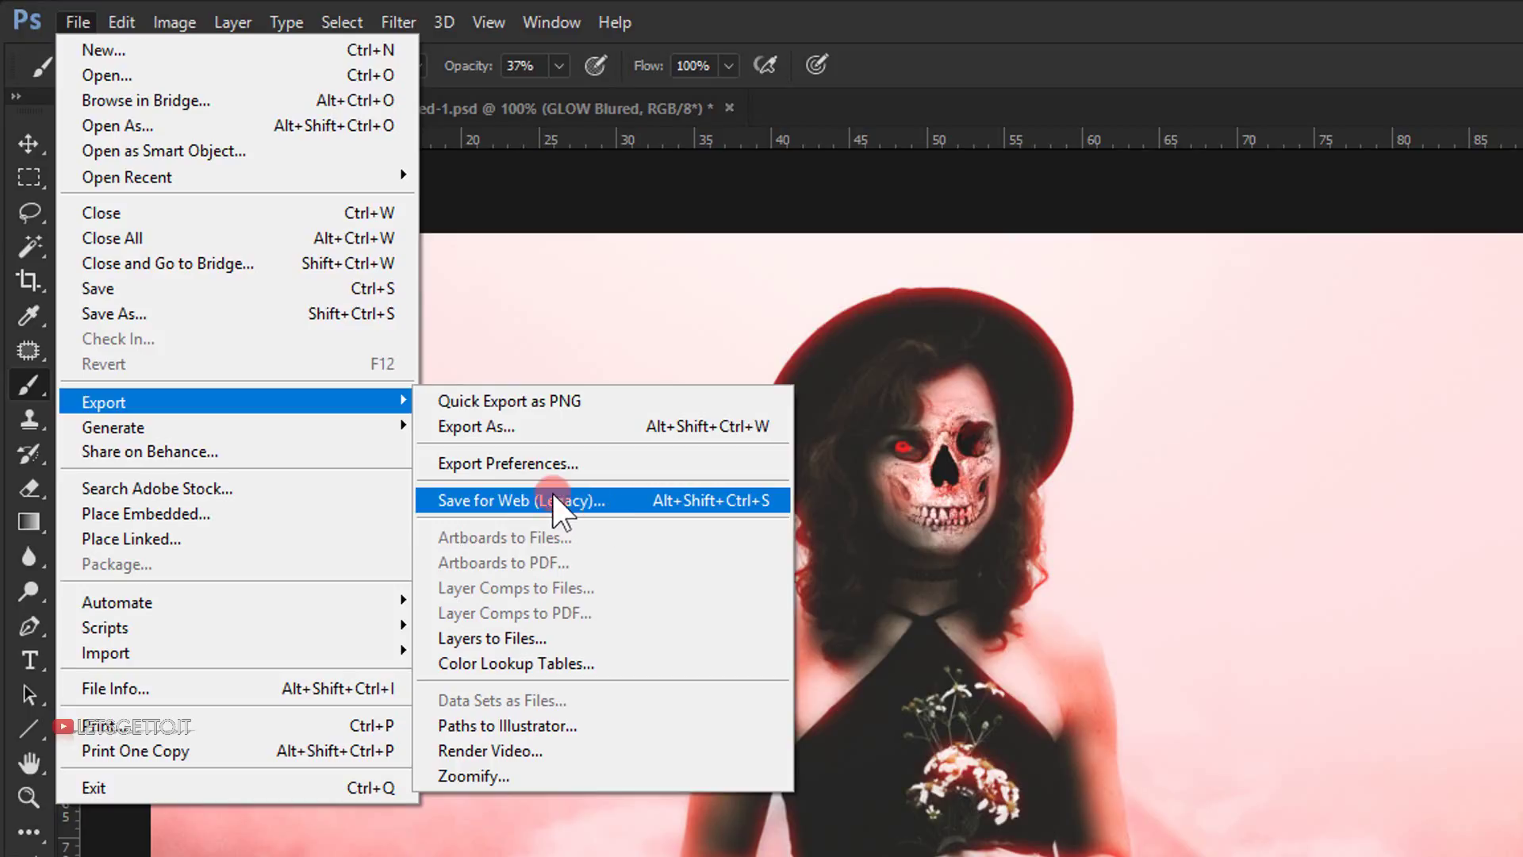
pyautogui.click(593, 499)
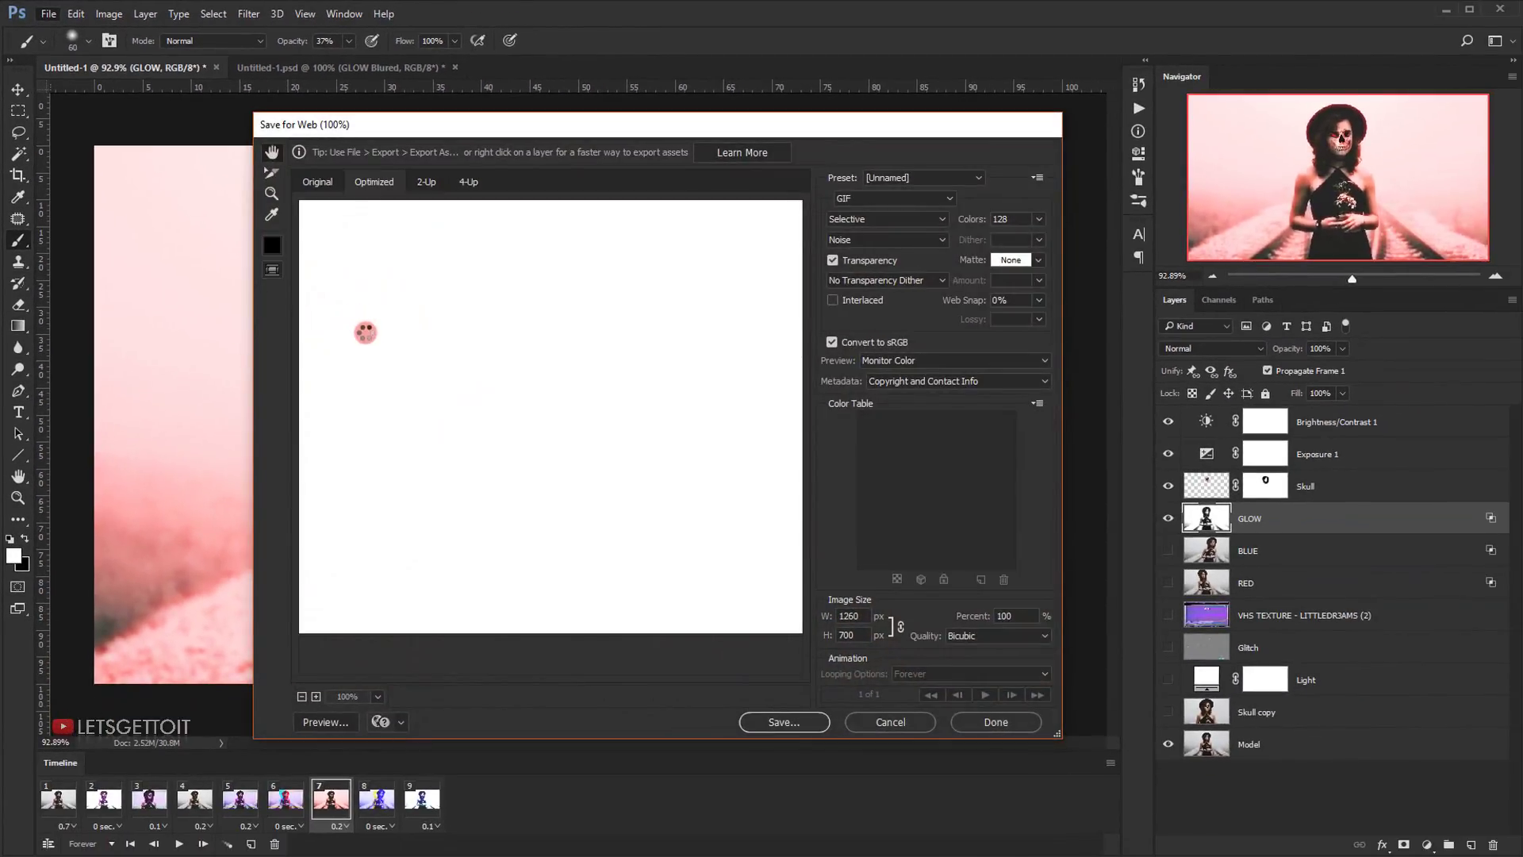
pyautogui.click(324, 186)
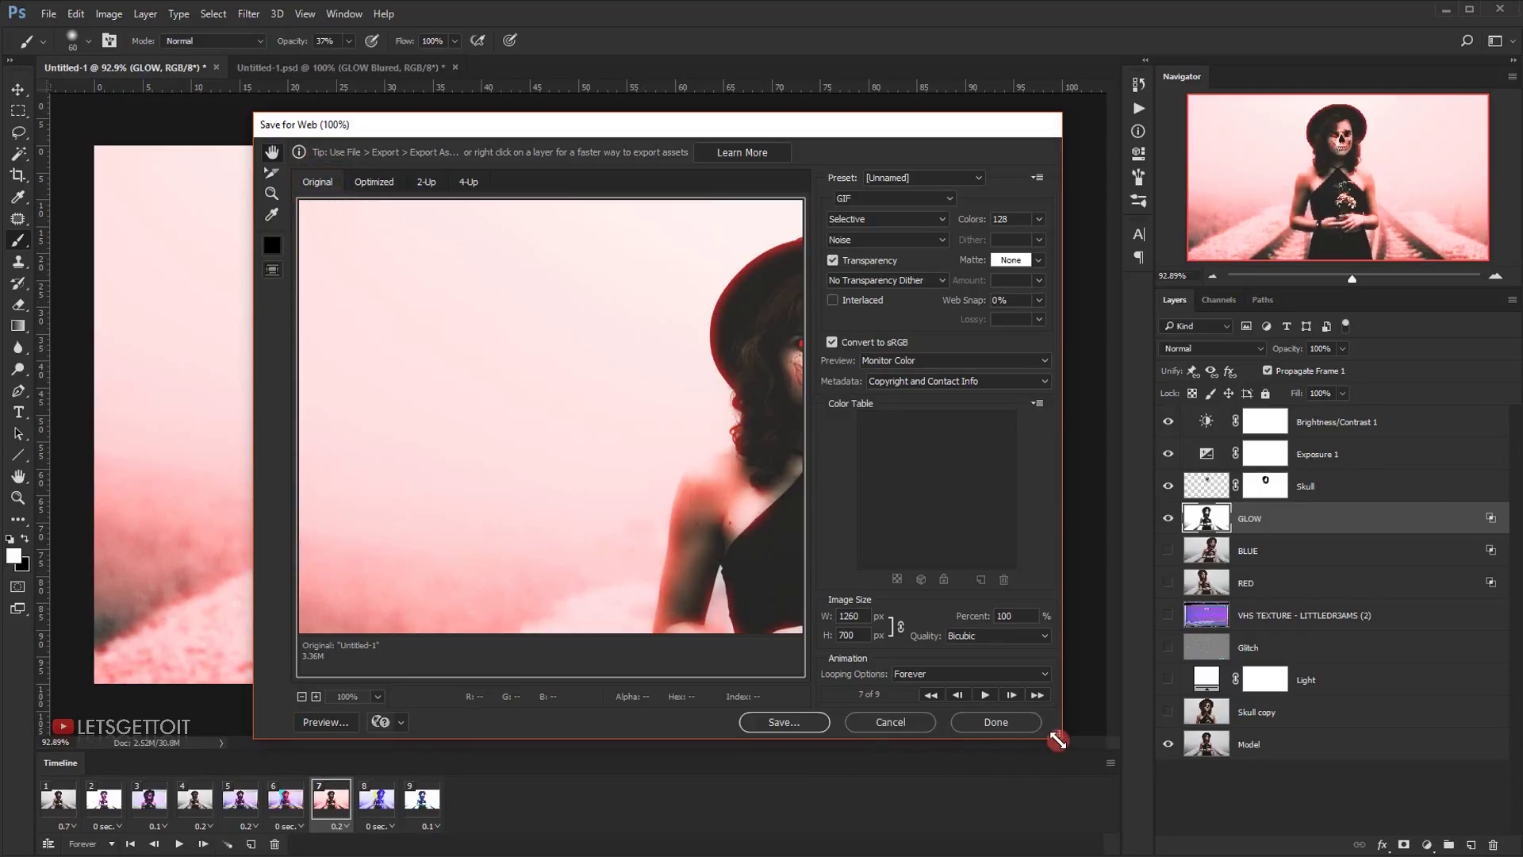
# - Enlarge the Save for Web dialog with the image fitted in view, and preview the animated GIF in the browser
pyautogui.moveTo(1057, 736); pyautogui.dragTo(1265, 831)
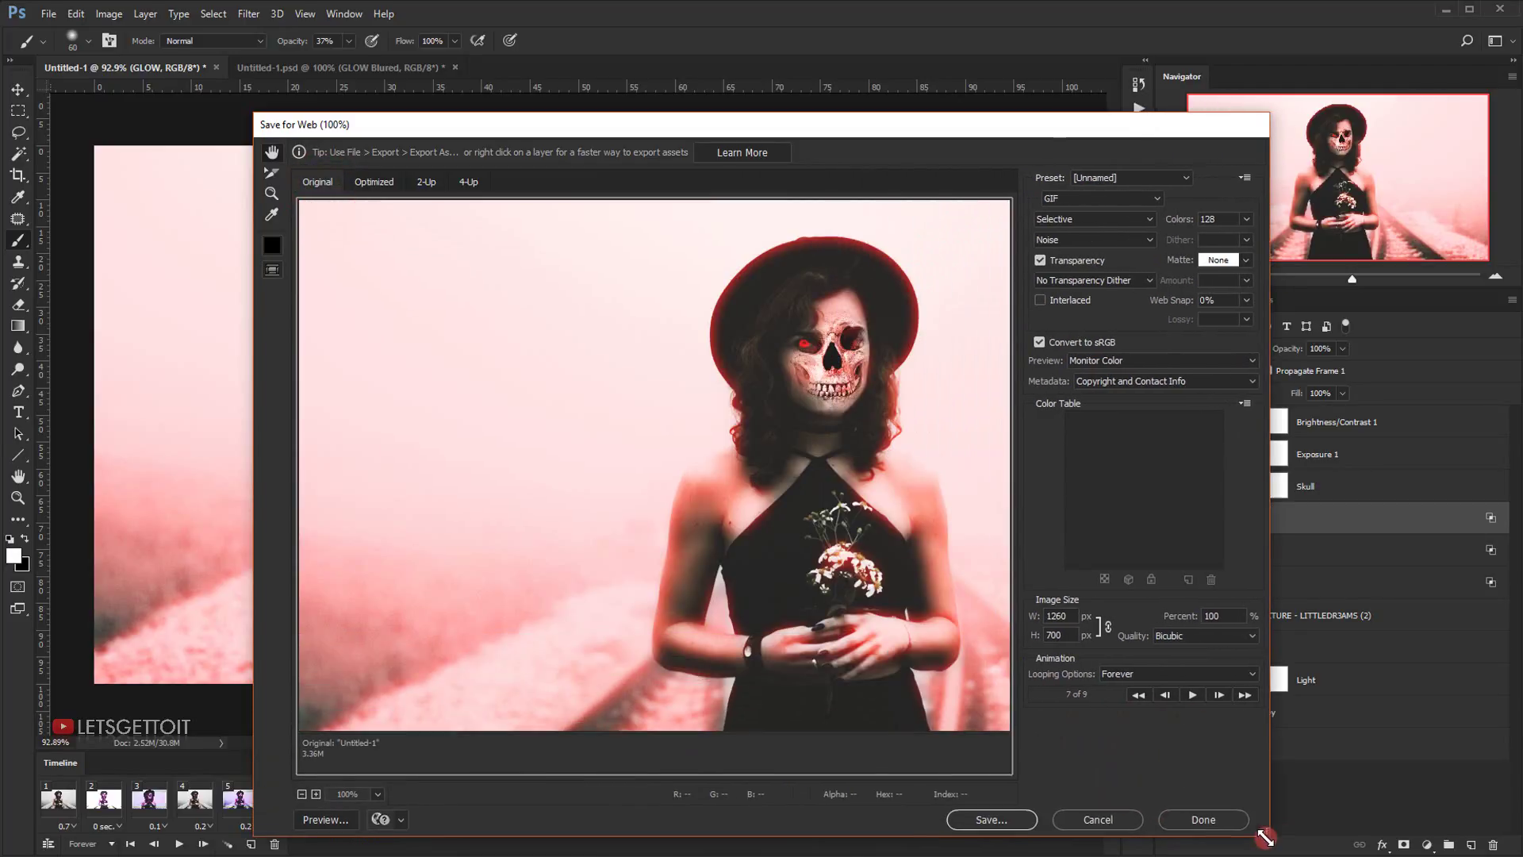
pyautogui.click(379, 793)
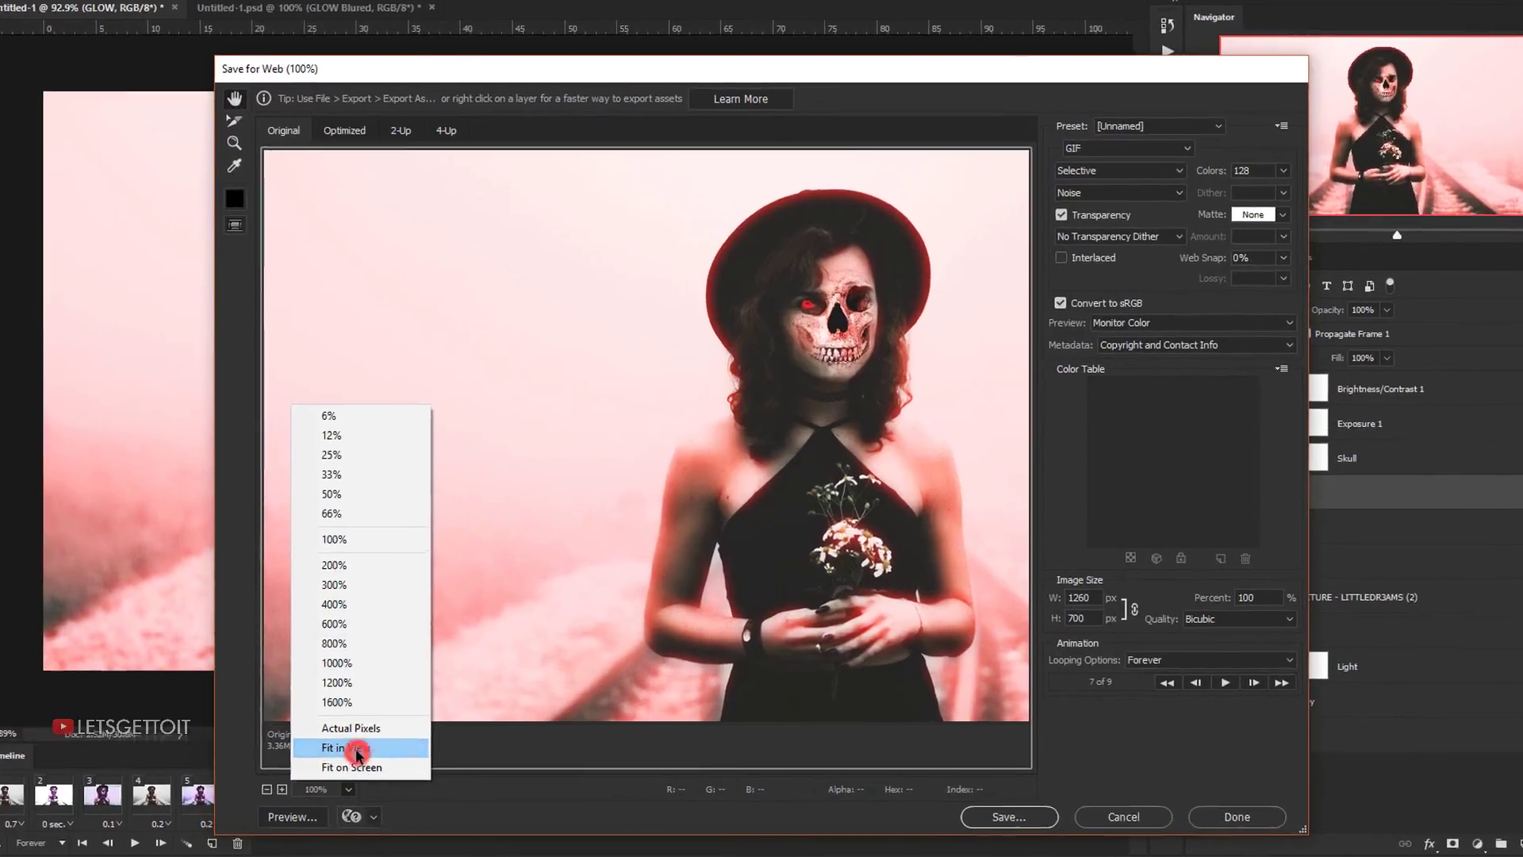
pyautogui.click(376, 755)
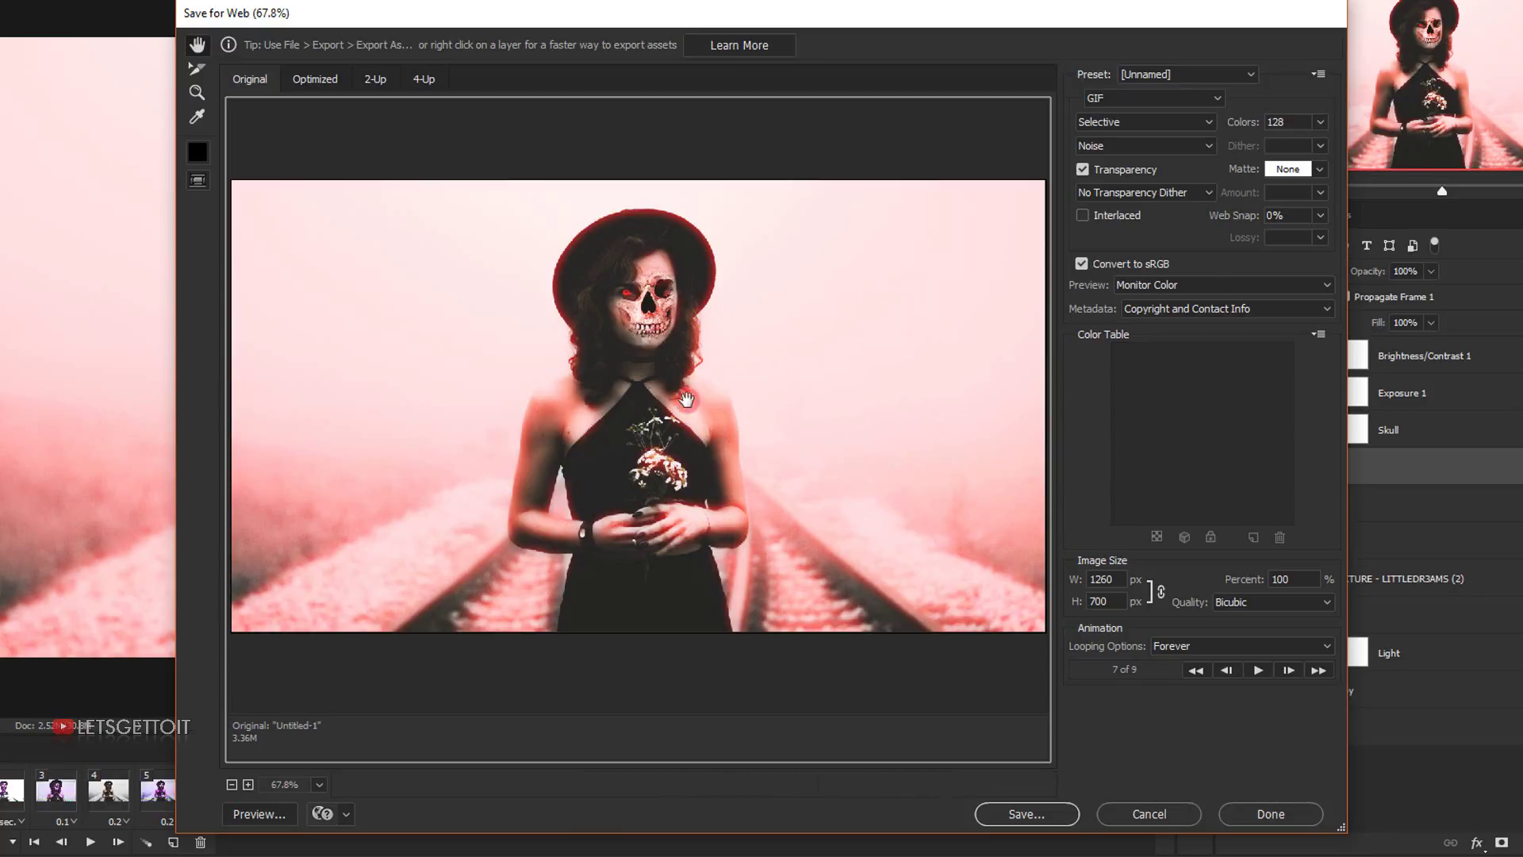
pyautogui.click(249, 817)
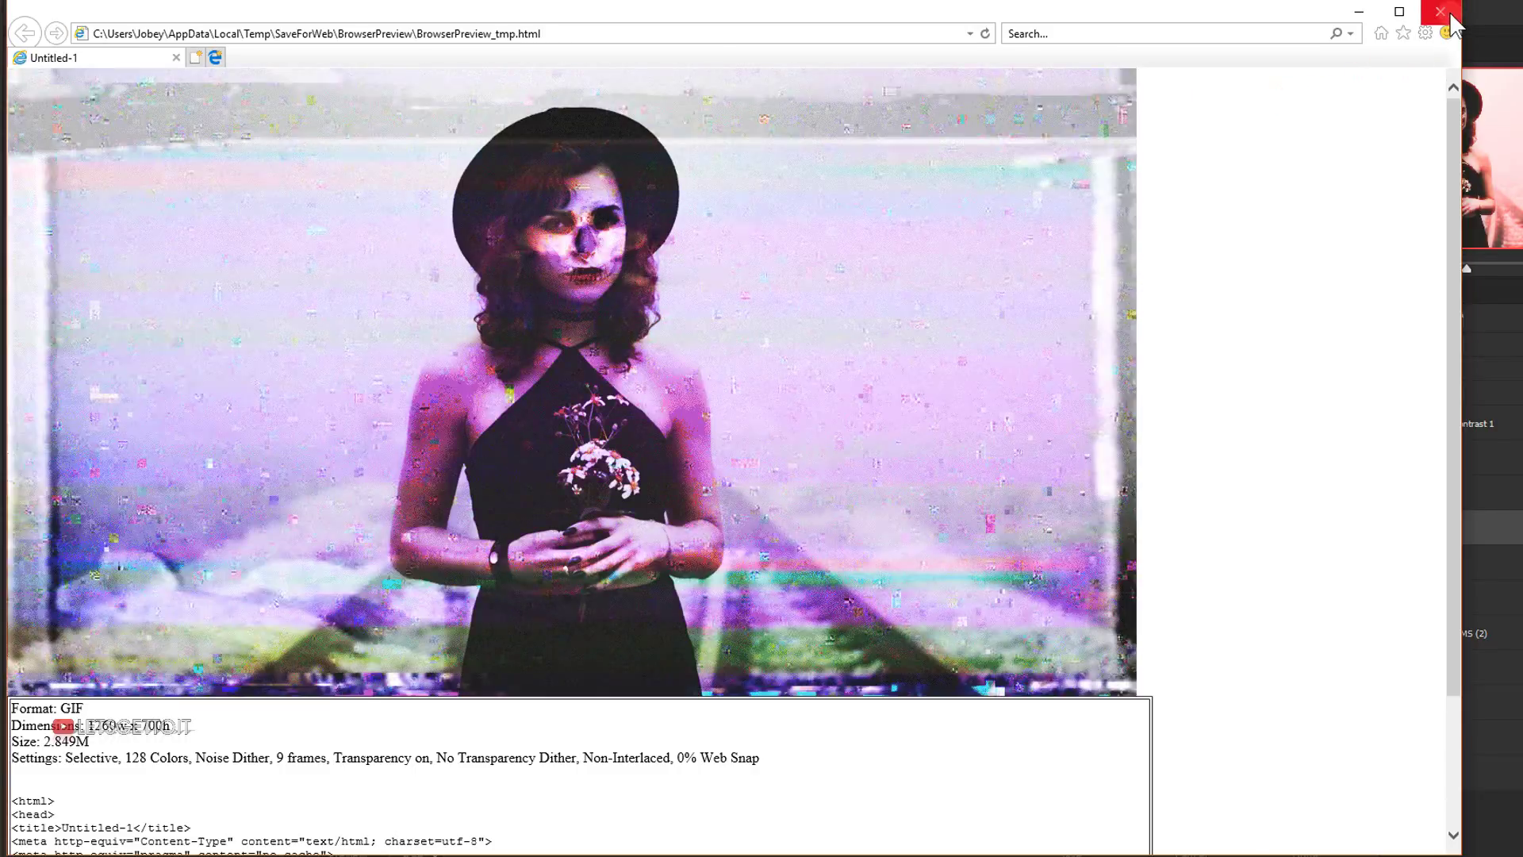
pyautogui.click(1449, 14)
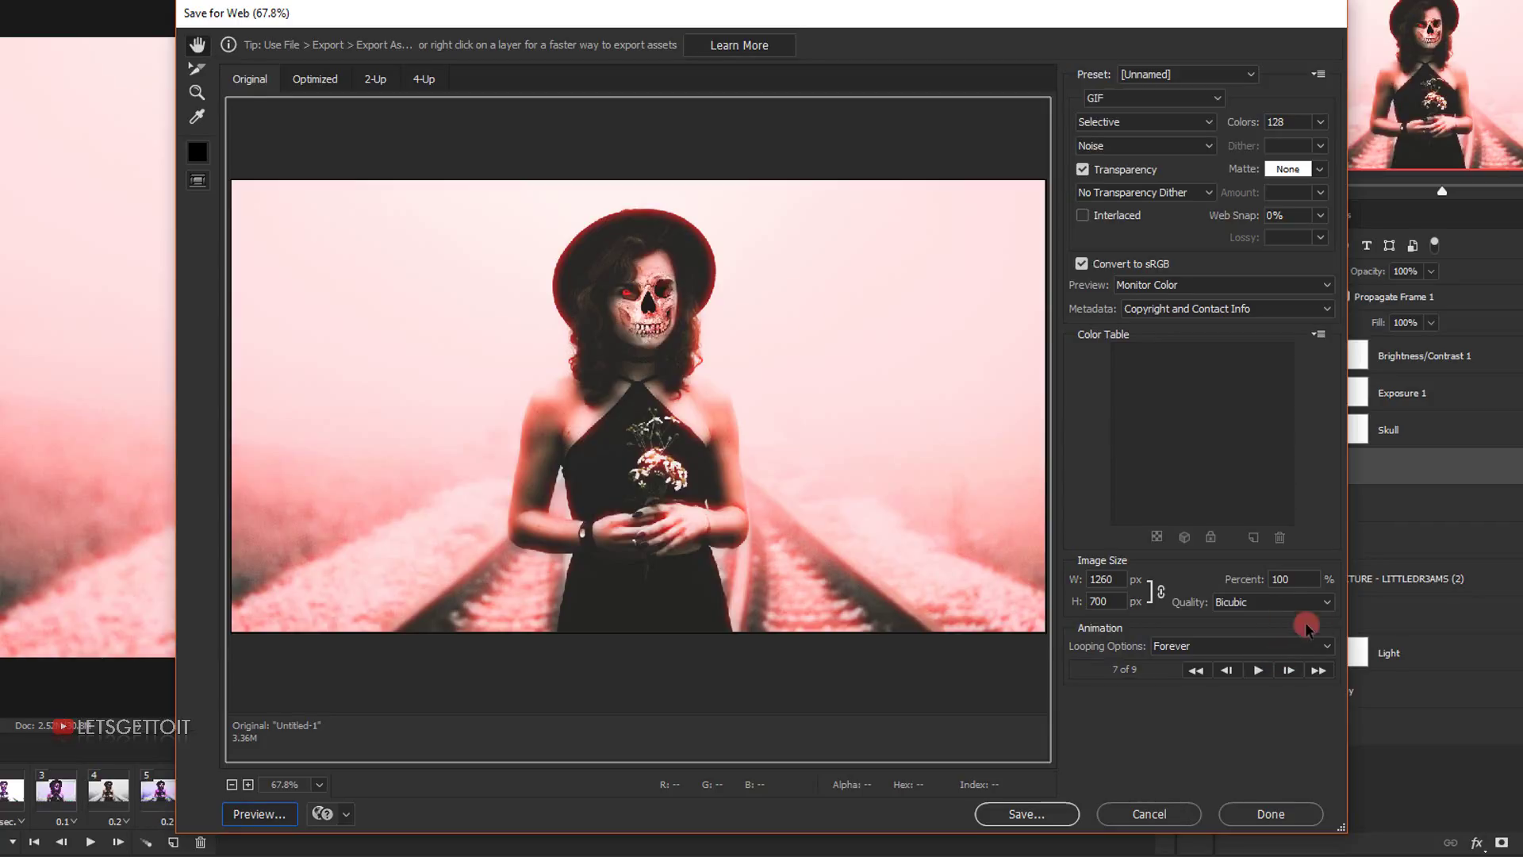
# - Scale the exported GIF to 70 percent and set its dithering to No Dither
pyautogui.doubleClick(1299, 580)
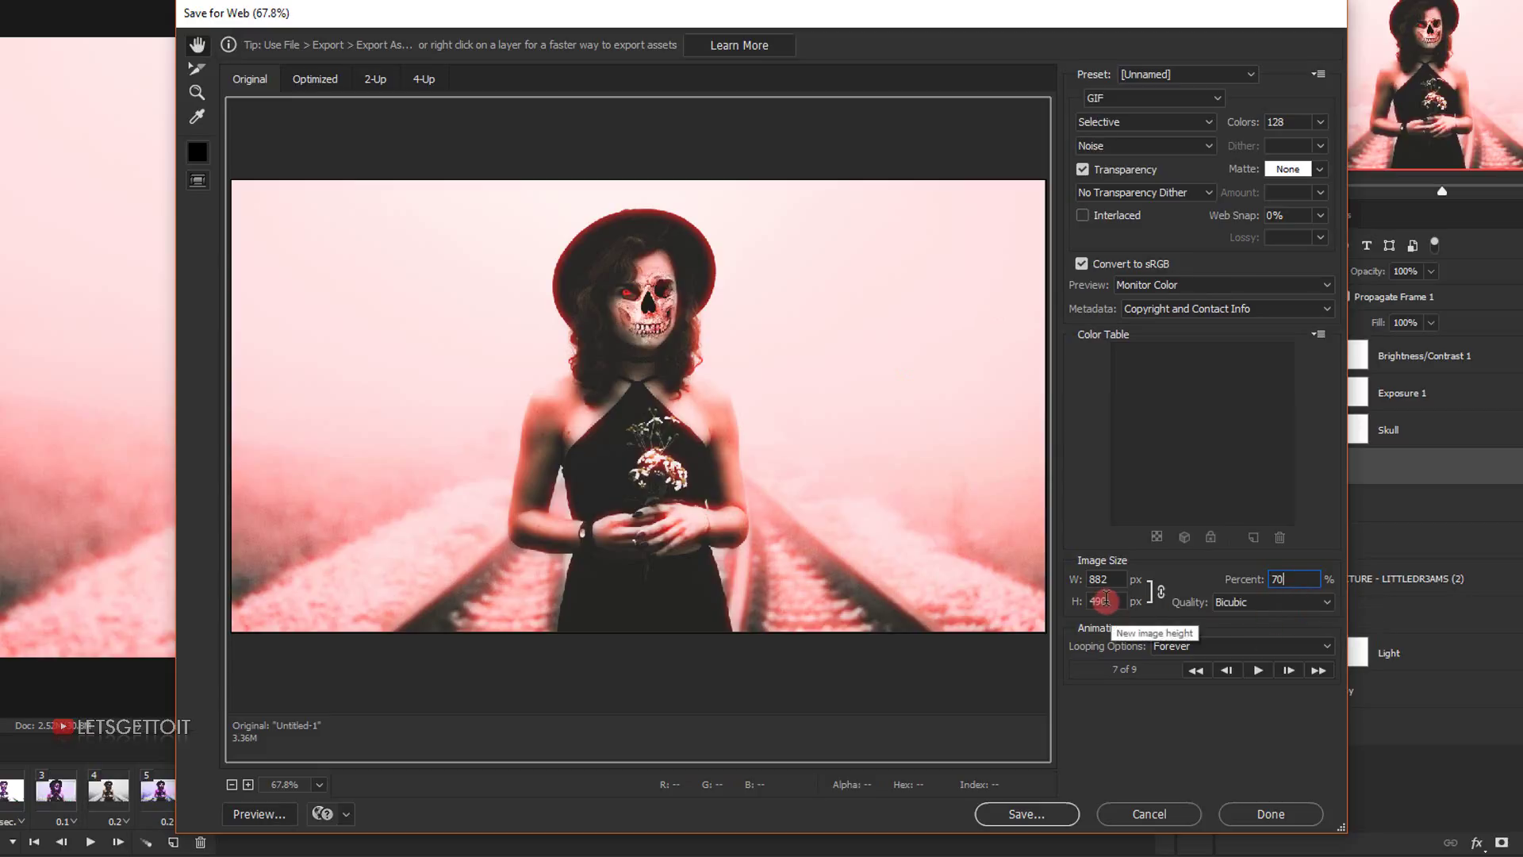
pyautogui.click(1105, 601)
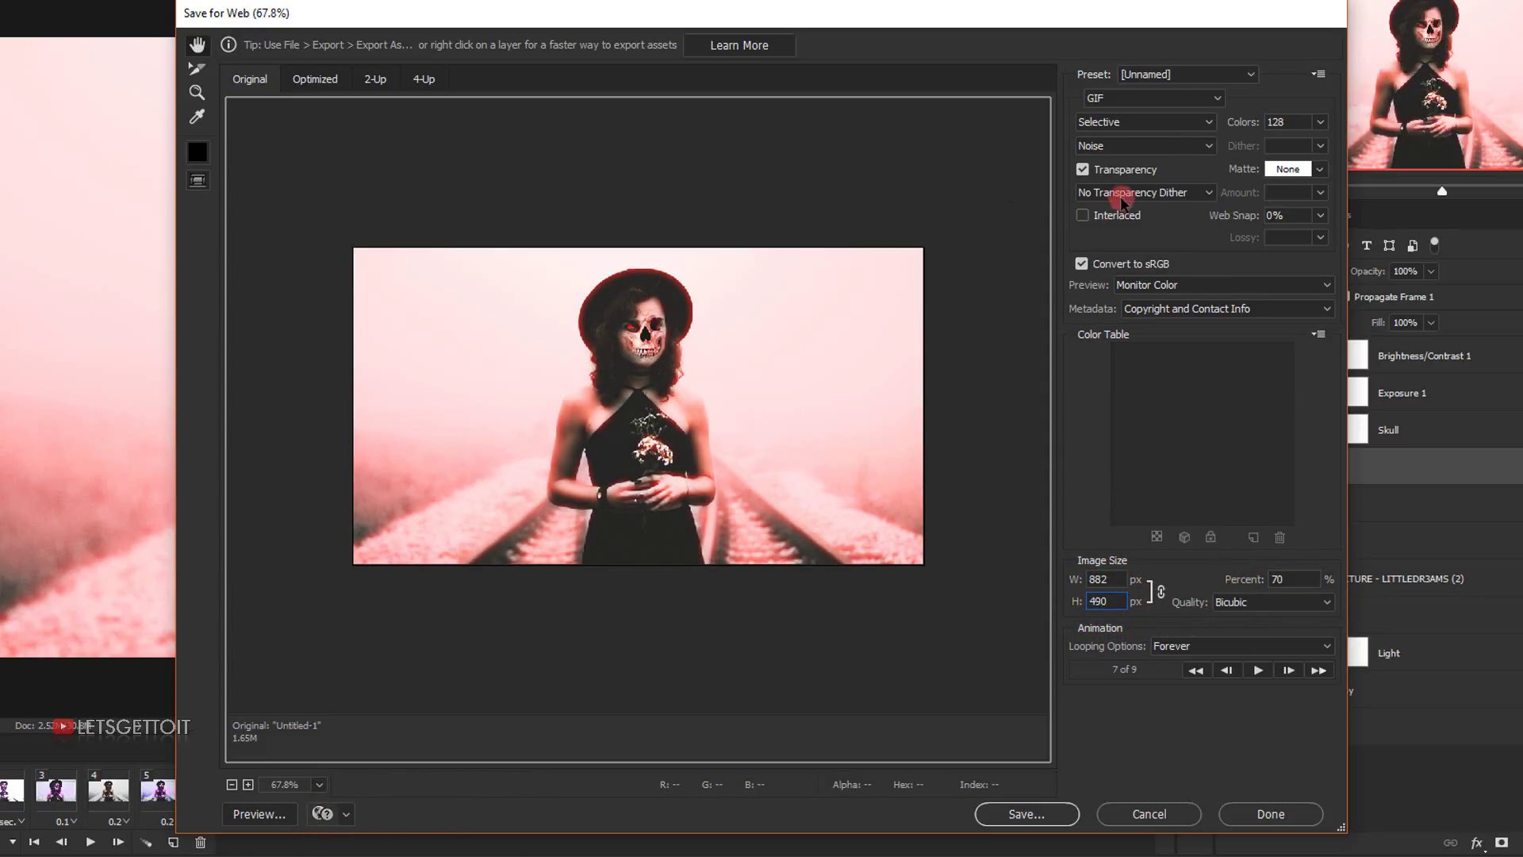
pyautogui.click(1166, 145)
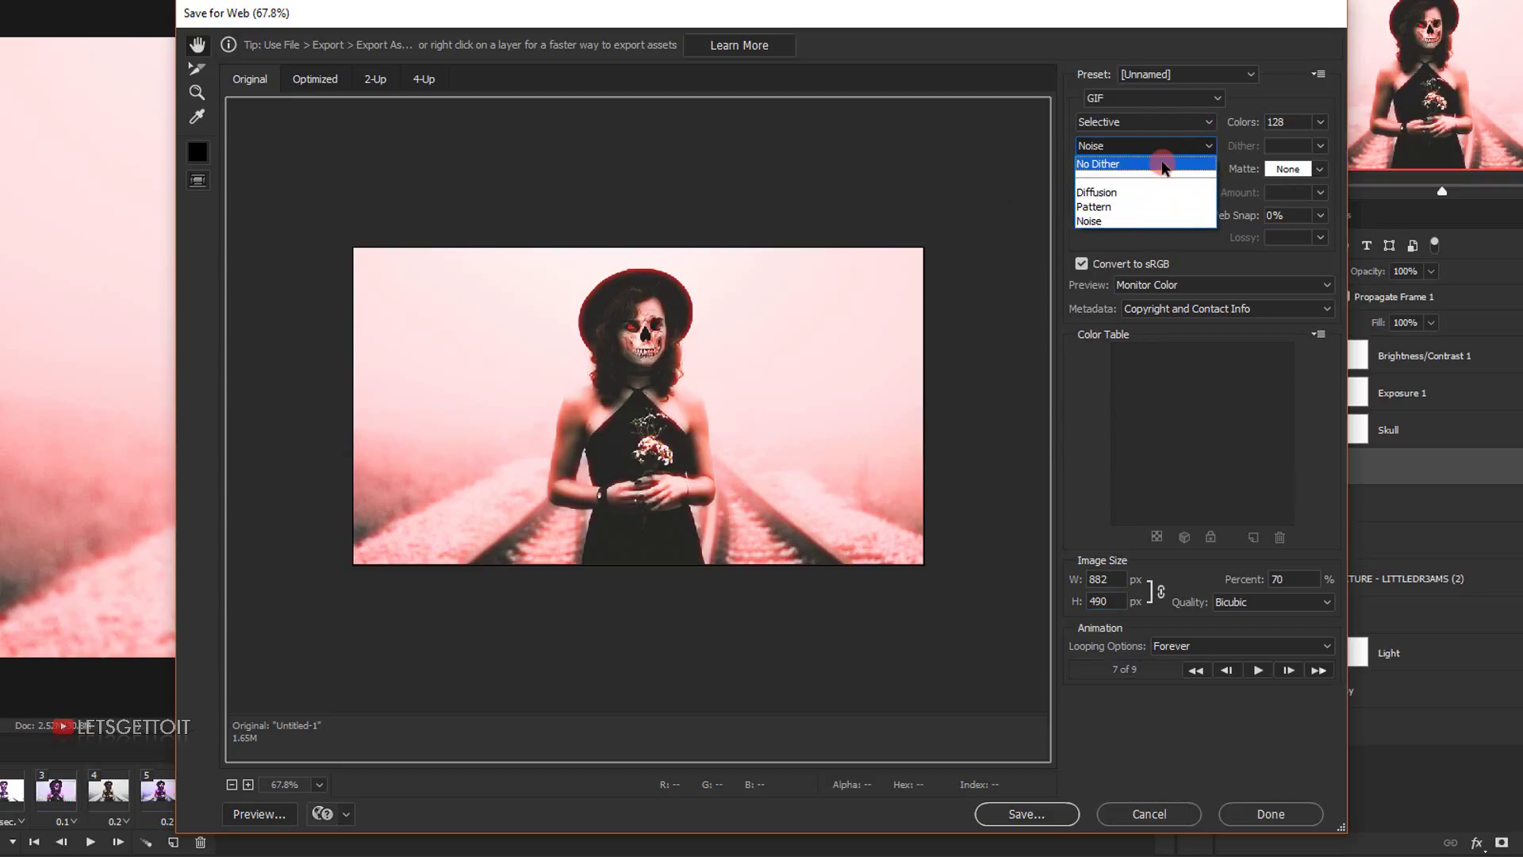
pyautogui.click(1164, 165)
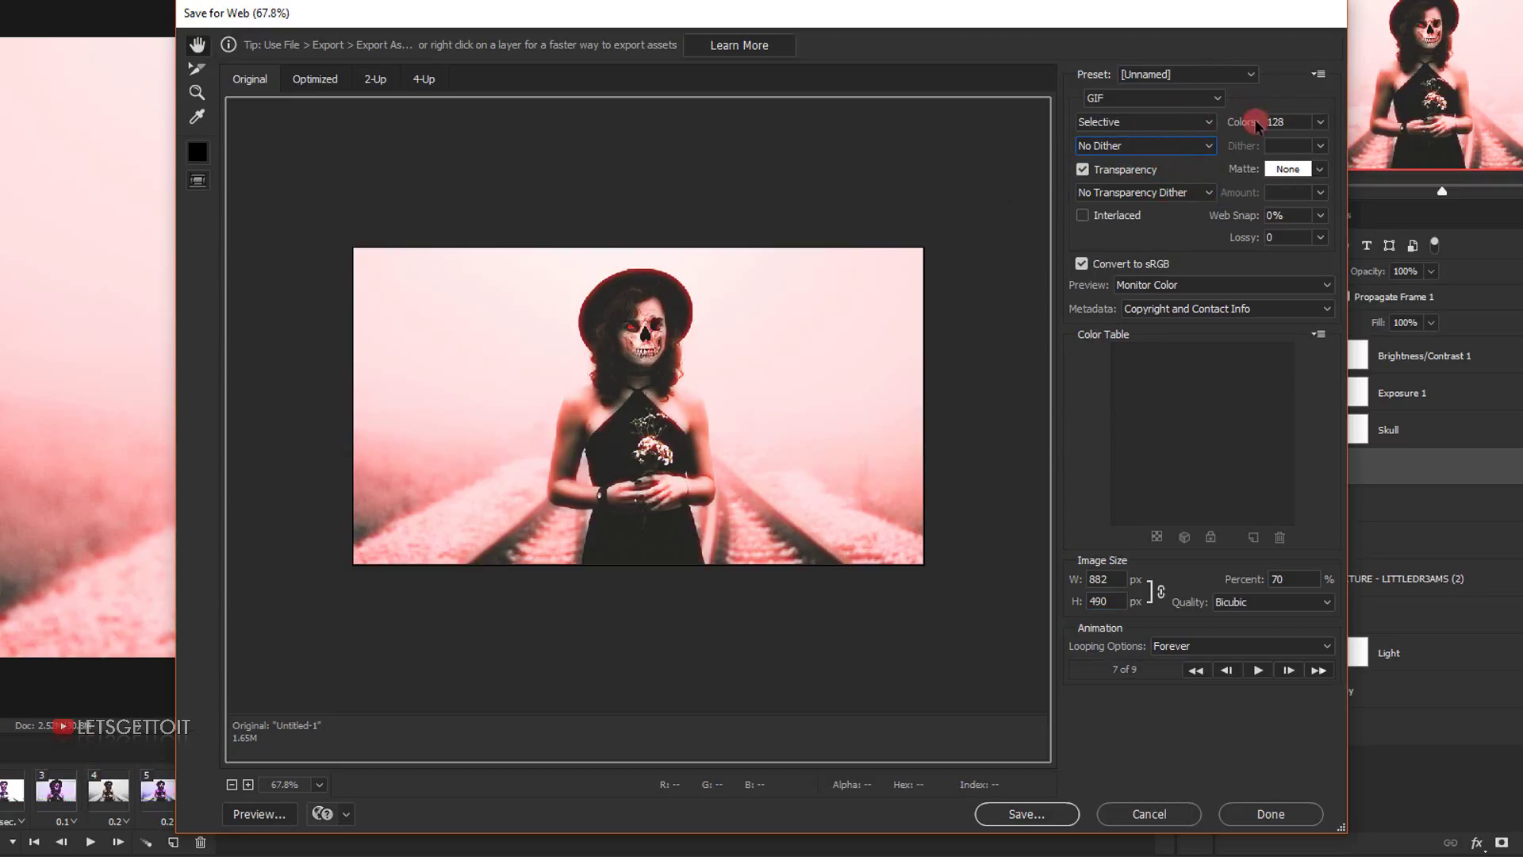
# - Configure the GIF with 256 colors, transparency turned off and a lossy value of 4
pyautogui.click(1317, 124)
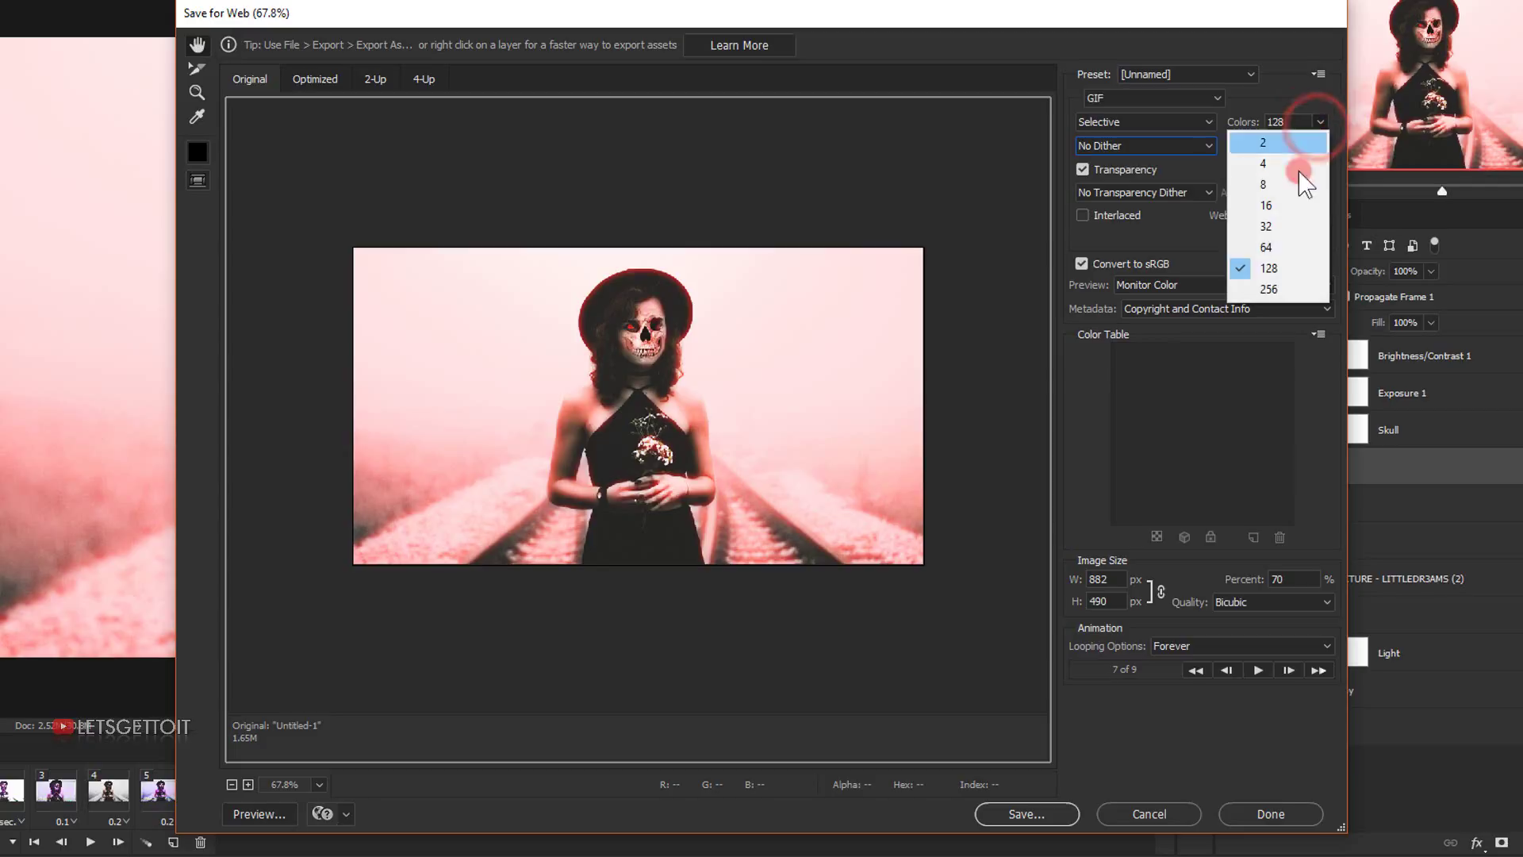
pyautogui.click(1288, 289)
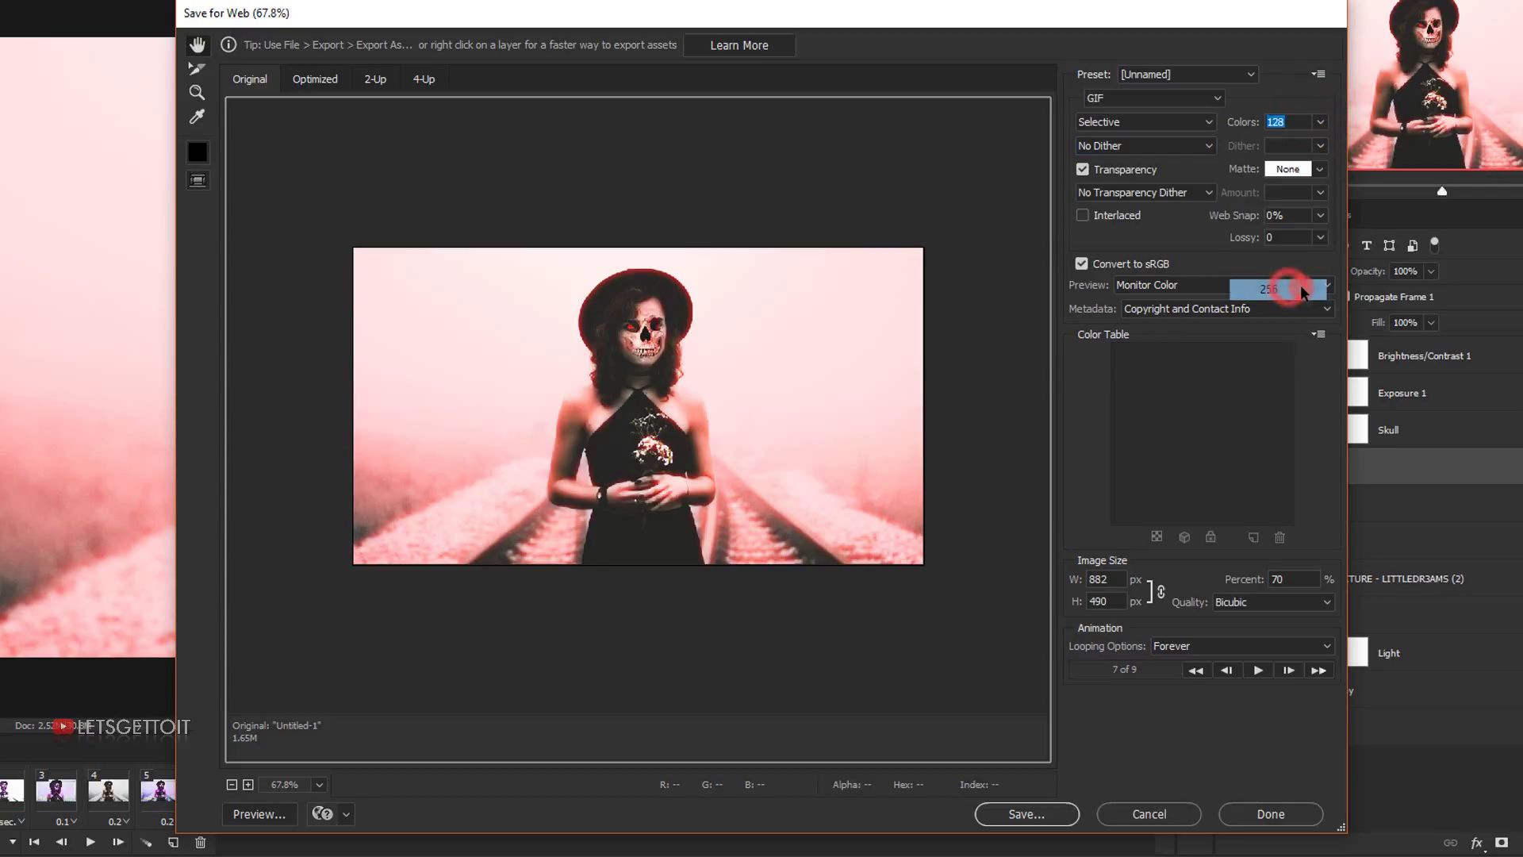
pyautogui.click(1084, 171)
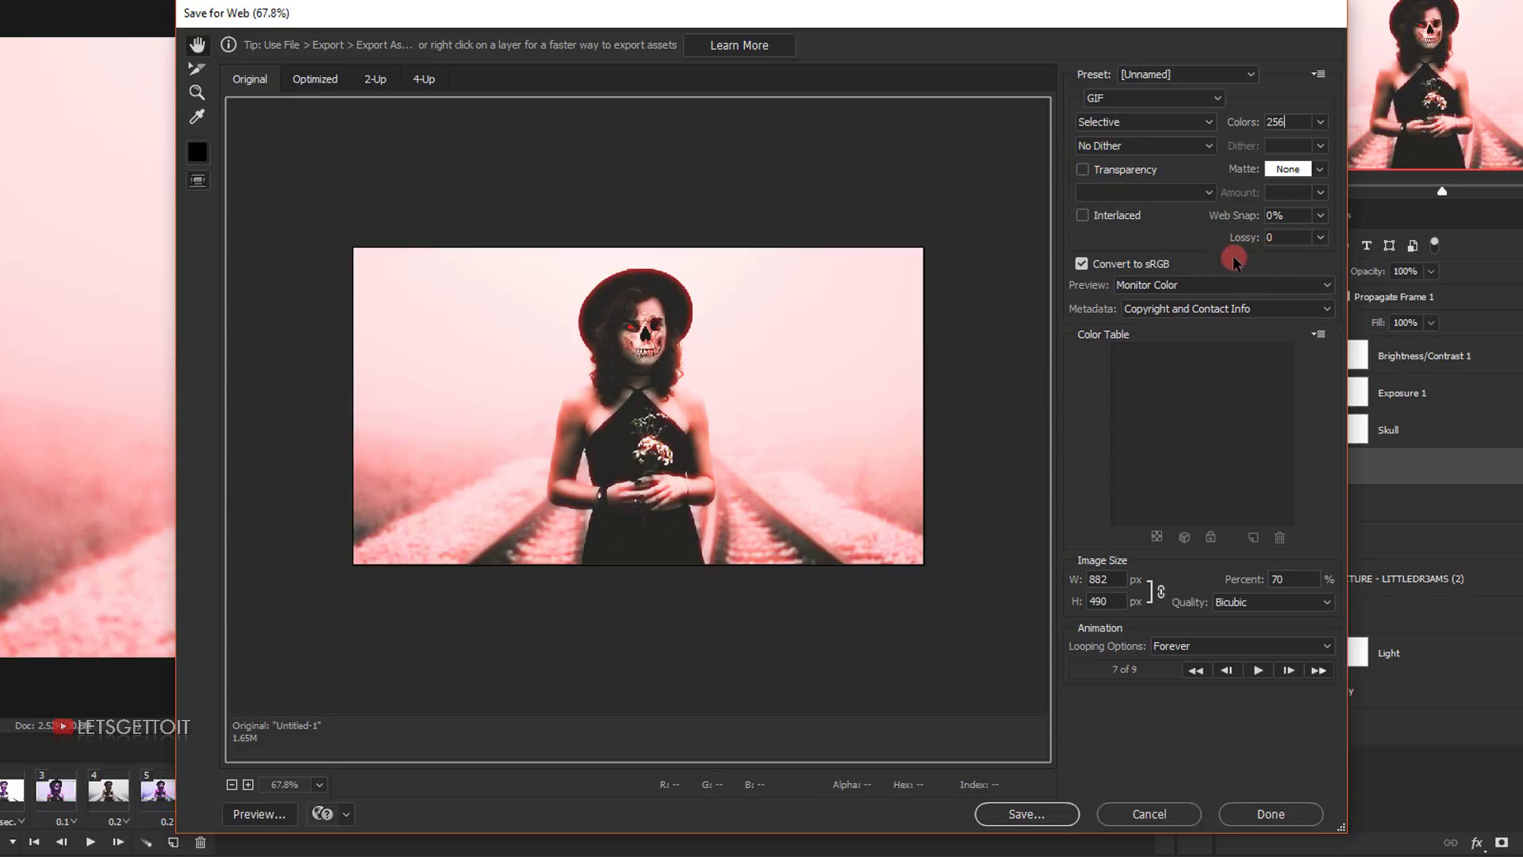
pyautogui.moveTo(1321, 237); pyautogui.dragTo(1229, 265)
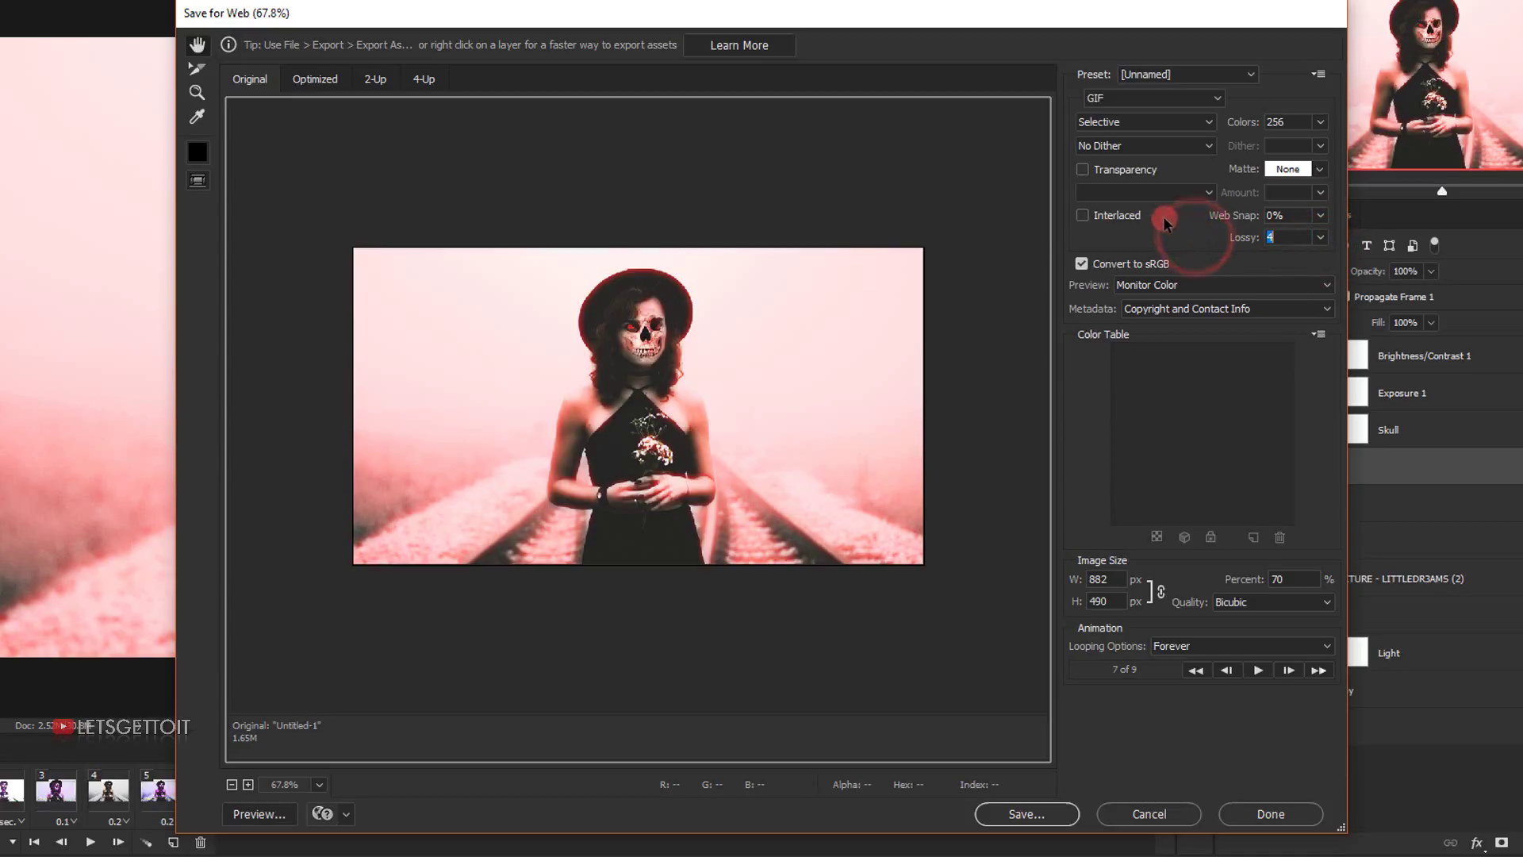
# - Preview the animated GIF with its current export settings in the browser and close the preview
pyautogui.click(256, 815)
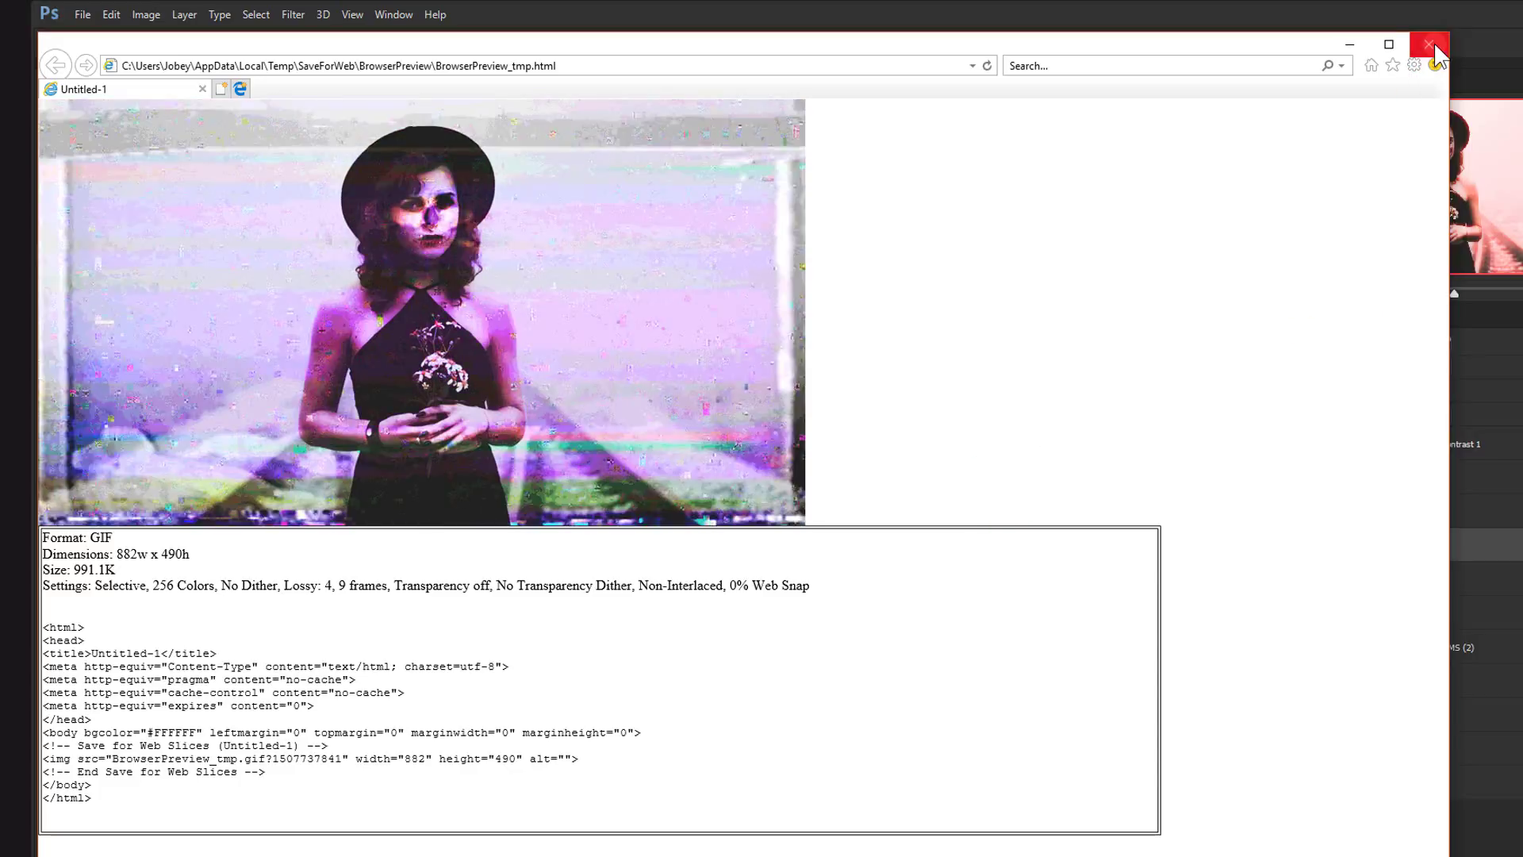
pyautogui.click(1434, 44)
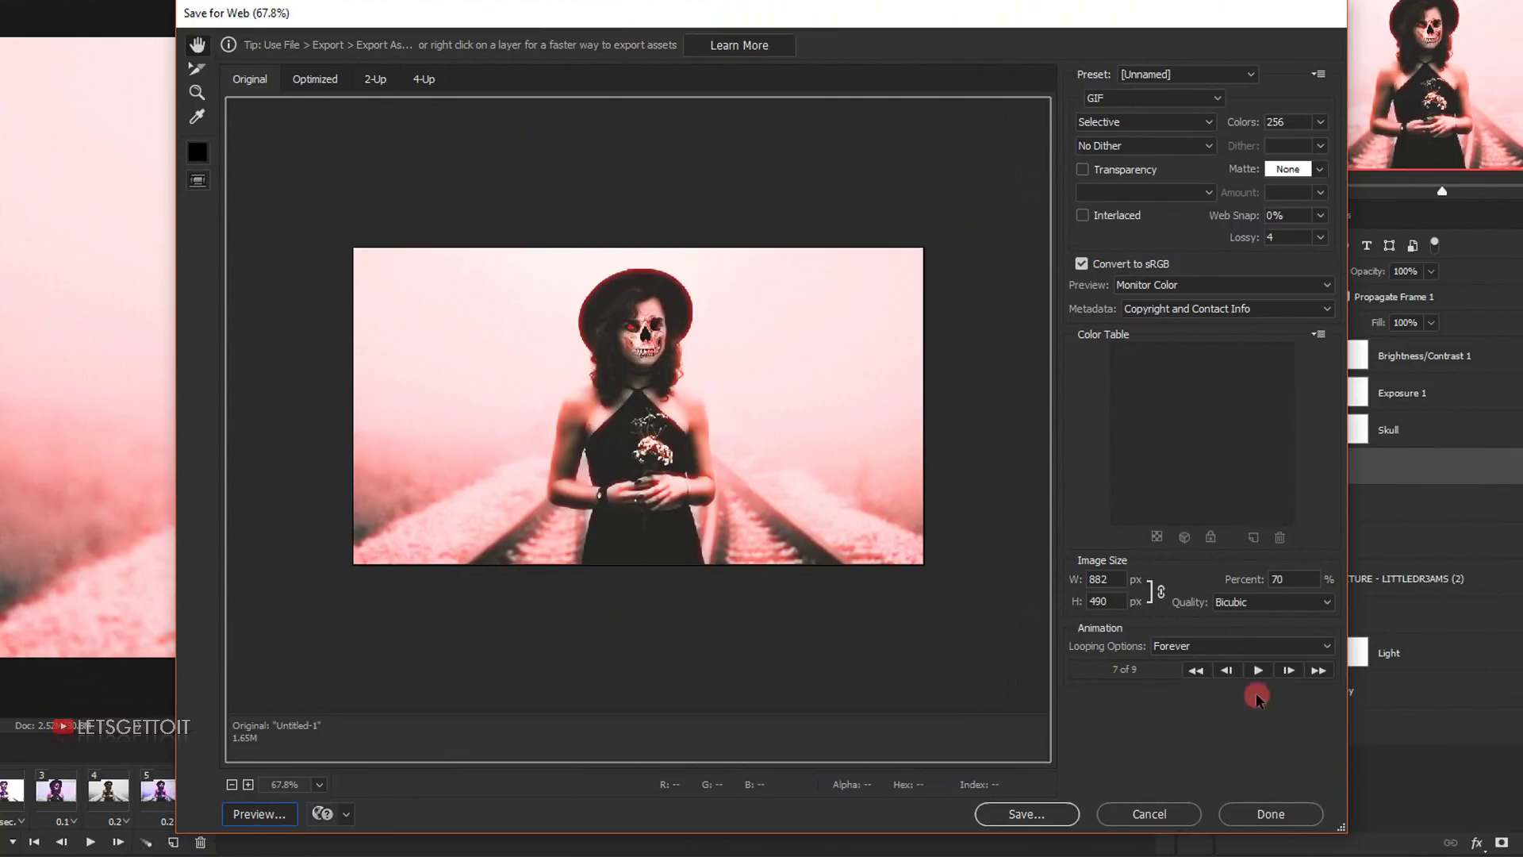
pyautogui.click(1027, 814)
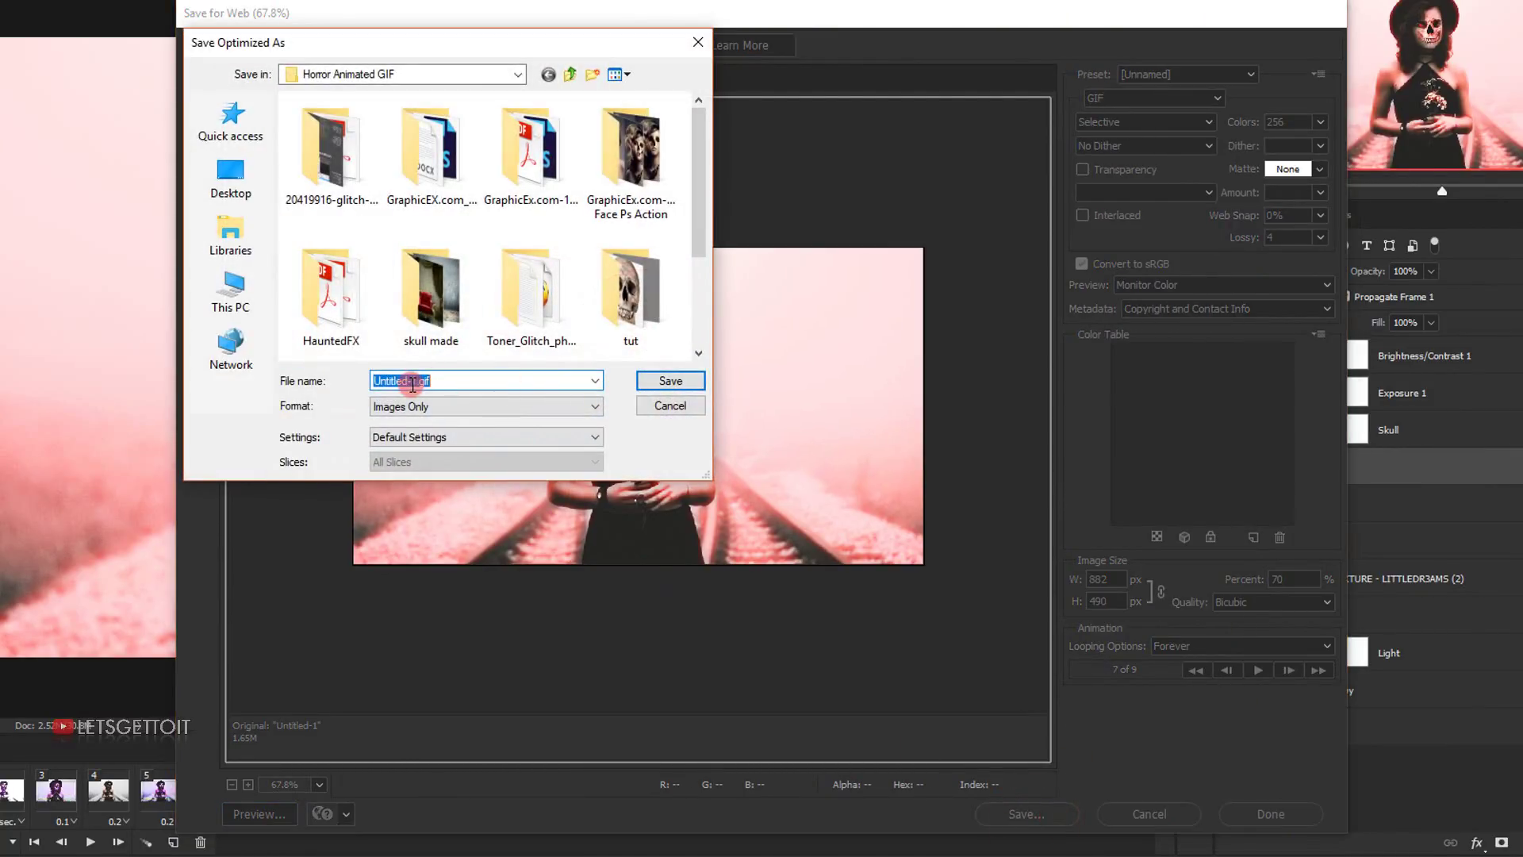
pyautogui.moveTo(417, 382); pyautogui.dragTo(369, 384)
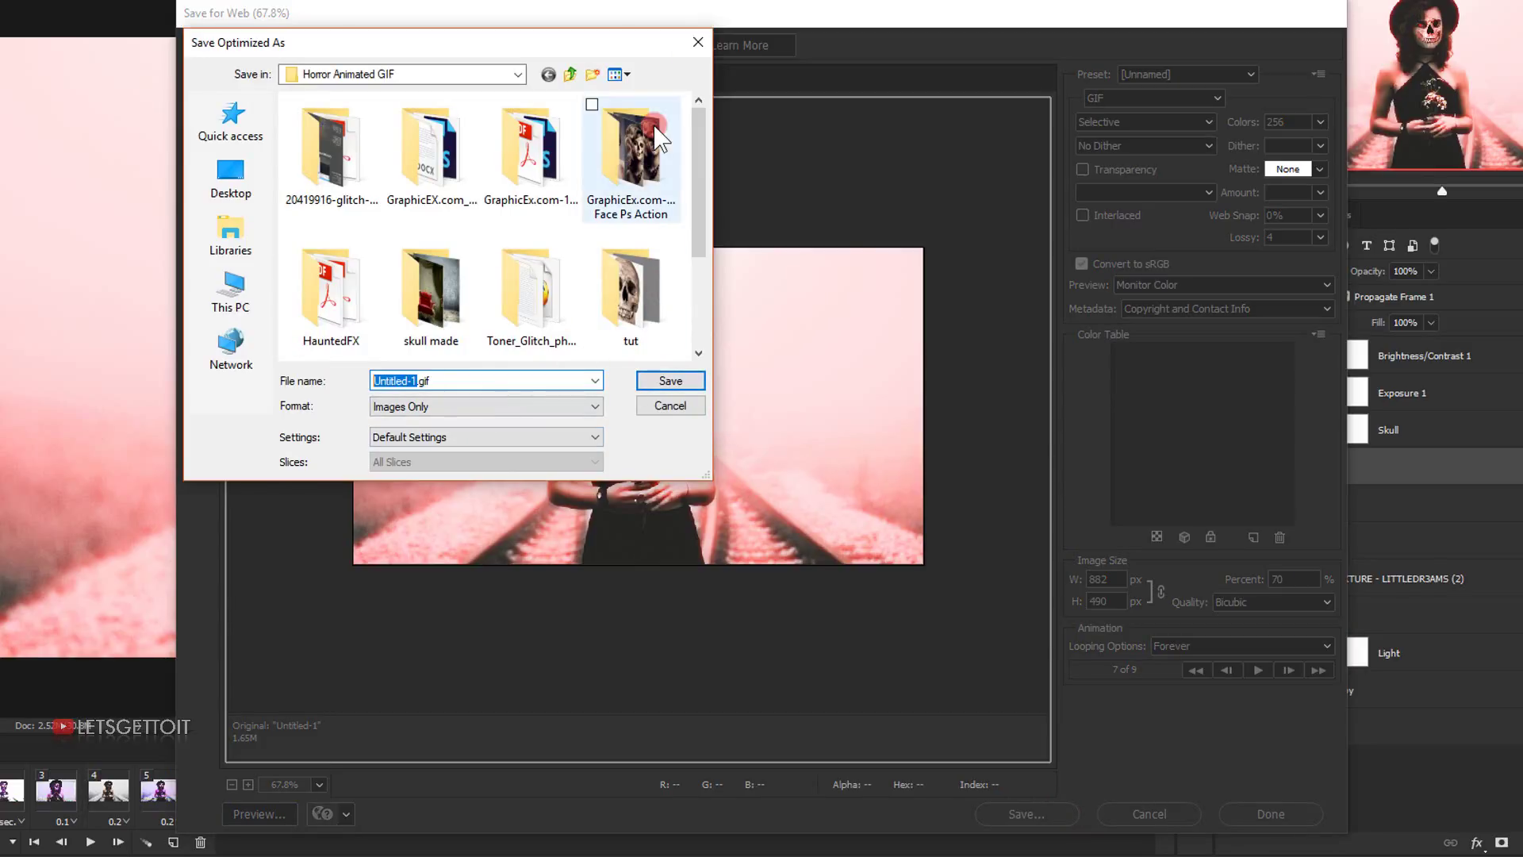
pyautogui.click(697, 41)
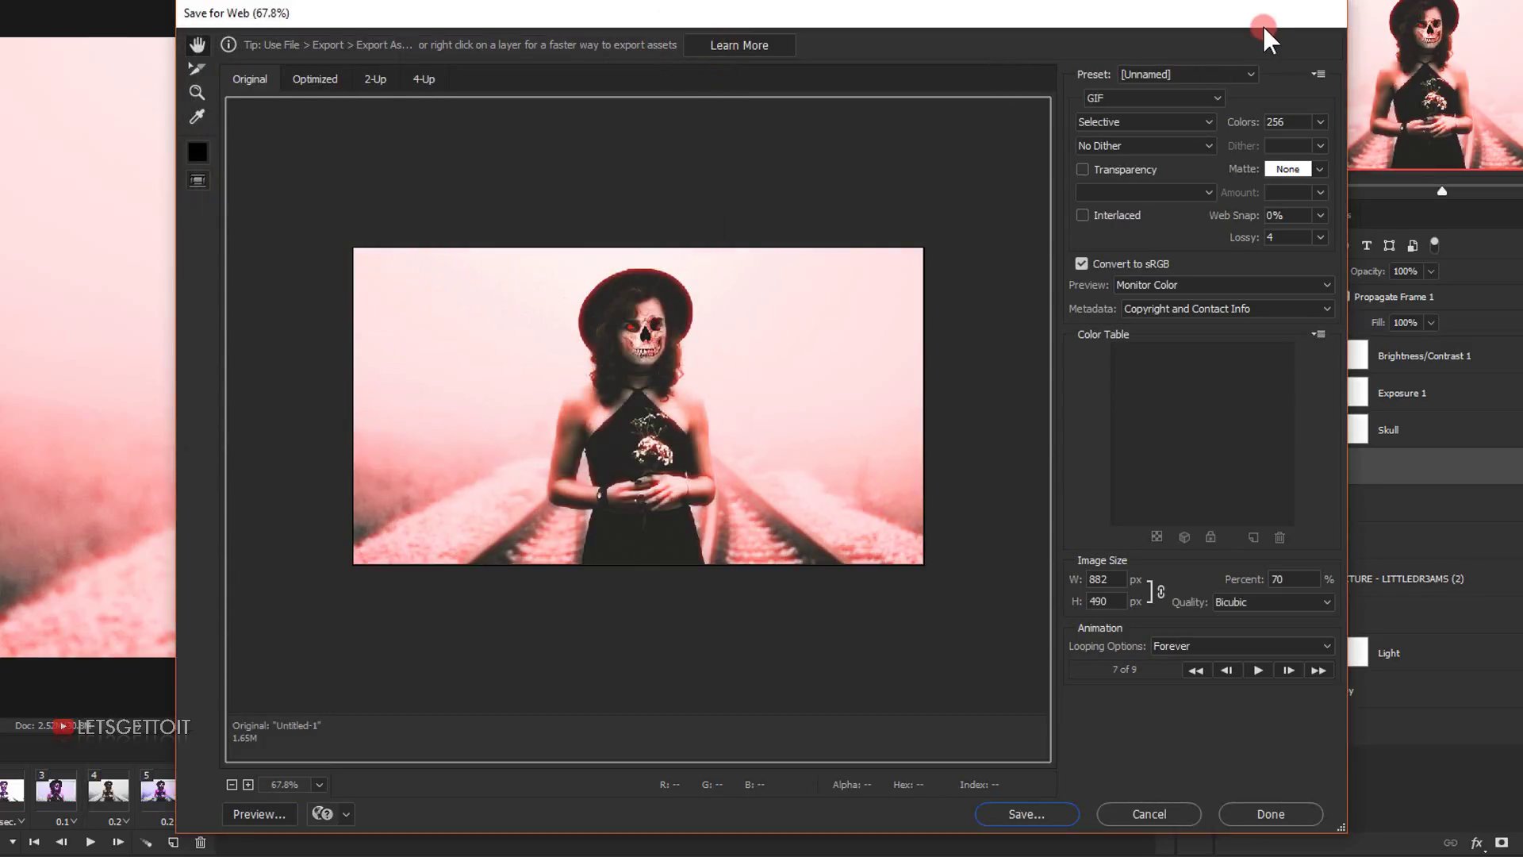
pyautogui.moveTo(1257, 25); pyautogui.dragTo(1242, 38)
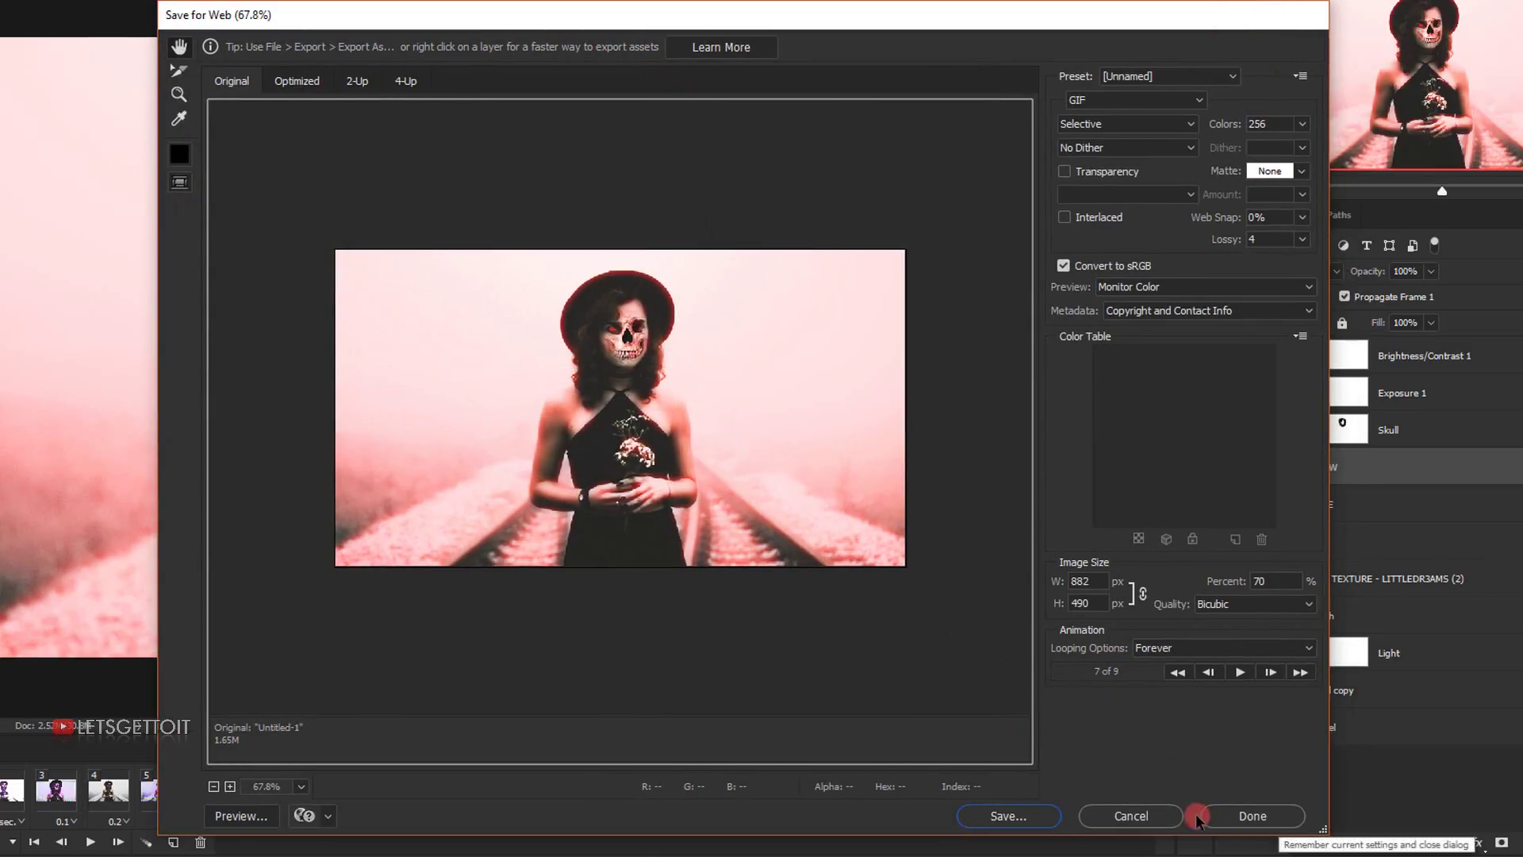
pyautogui.click(1142, 817)
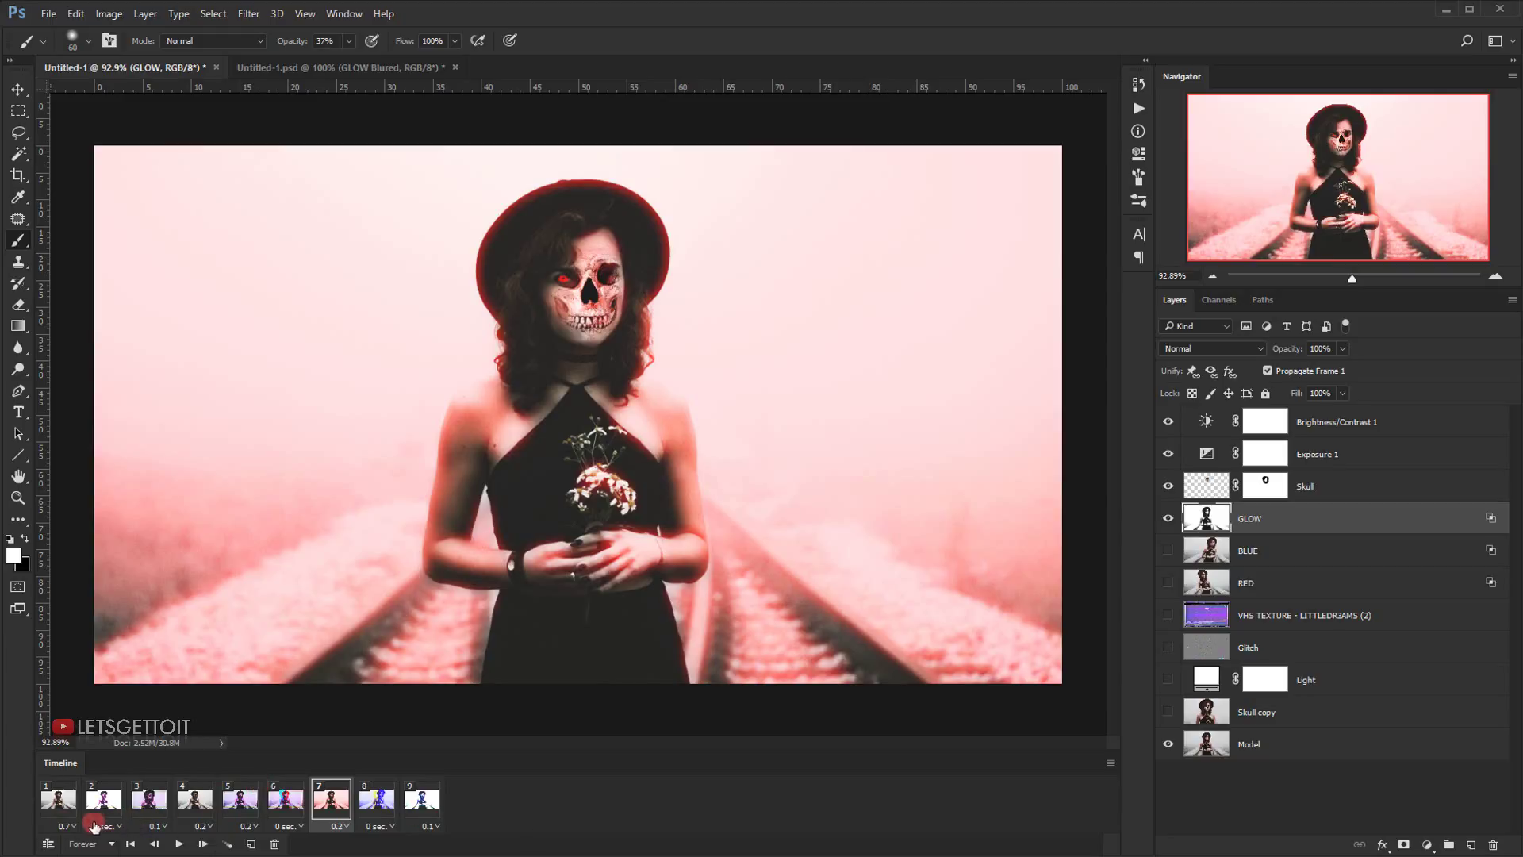
# - Select all nine animation frames in the timeline and duplicate them
pyautogui.click(60, 803)
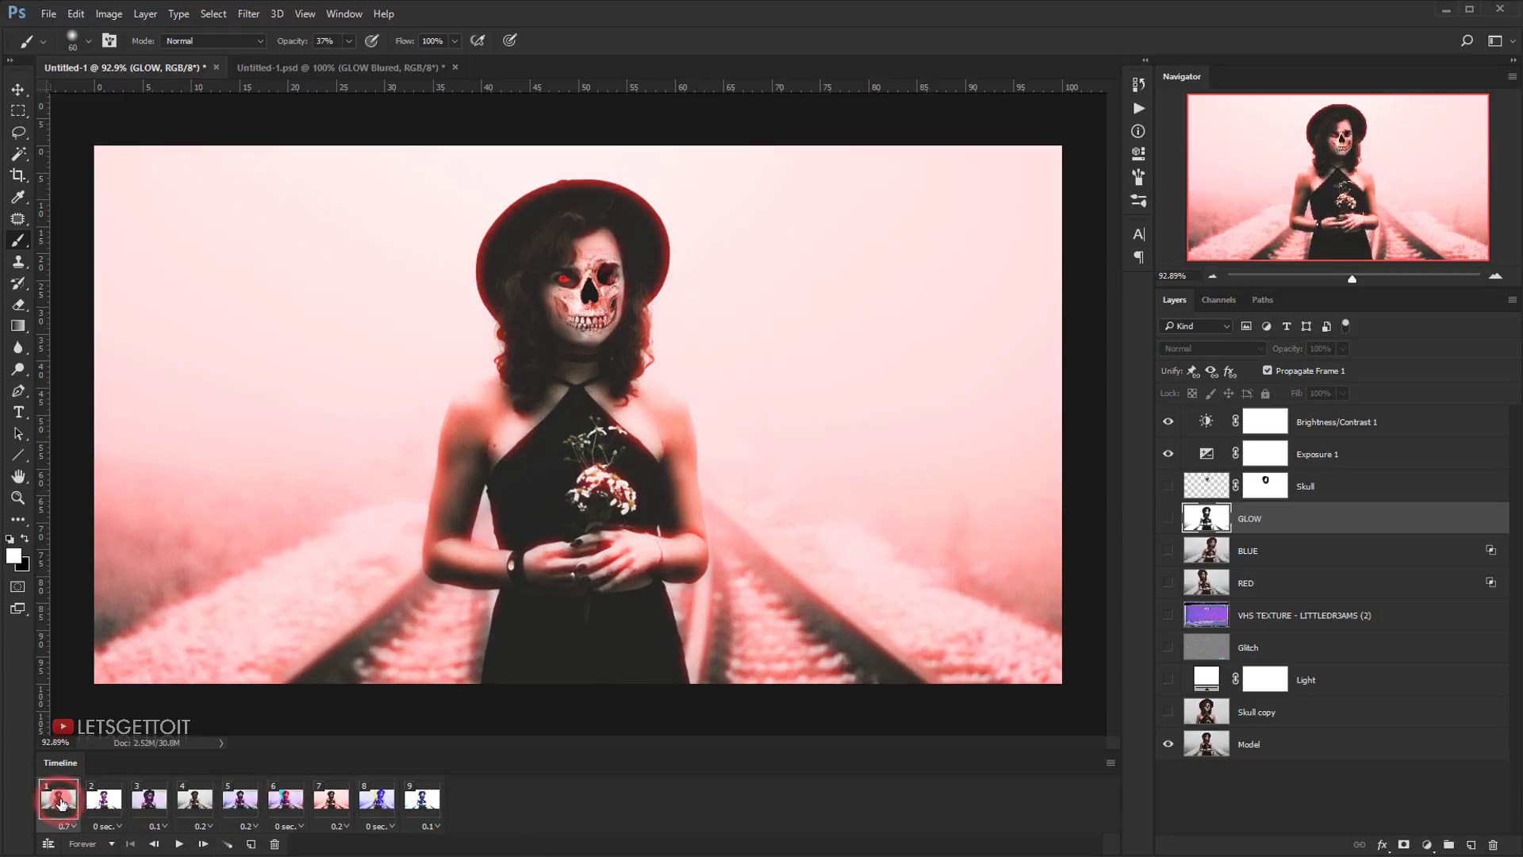
pyautogui.press('shift')
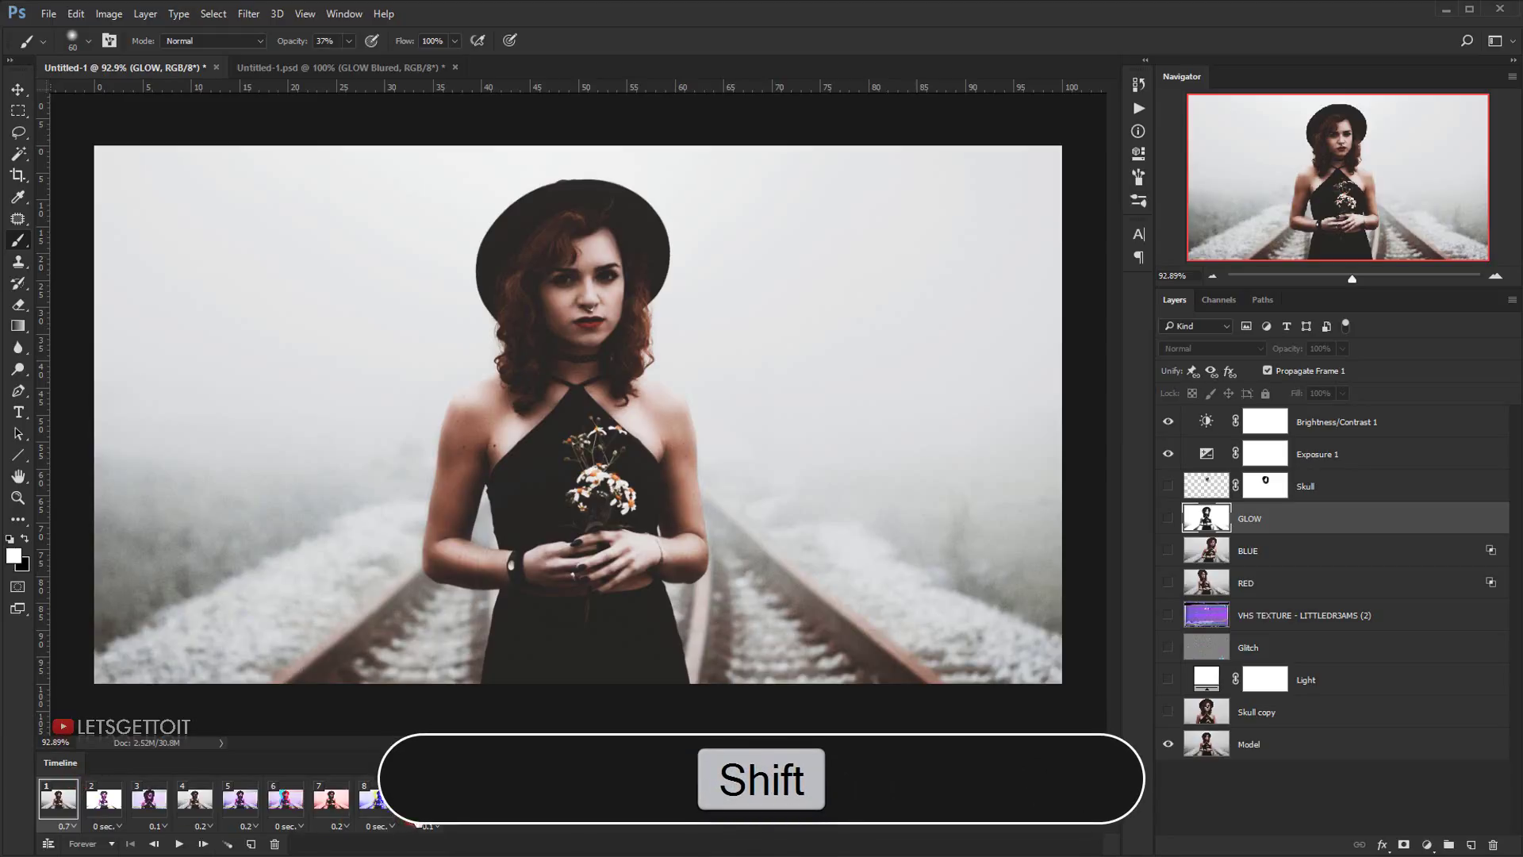
pyautogui.keyDown('shift'); pyautogui.click(428, 814); pyautogui.keyUp('shift')
pyautogui.keyDown('shift'); pyautogui.click(427, 806); pyautogui.keyUp('shift')
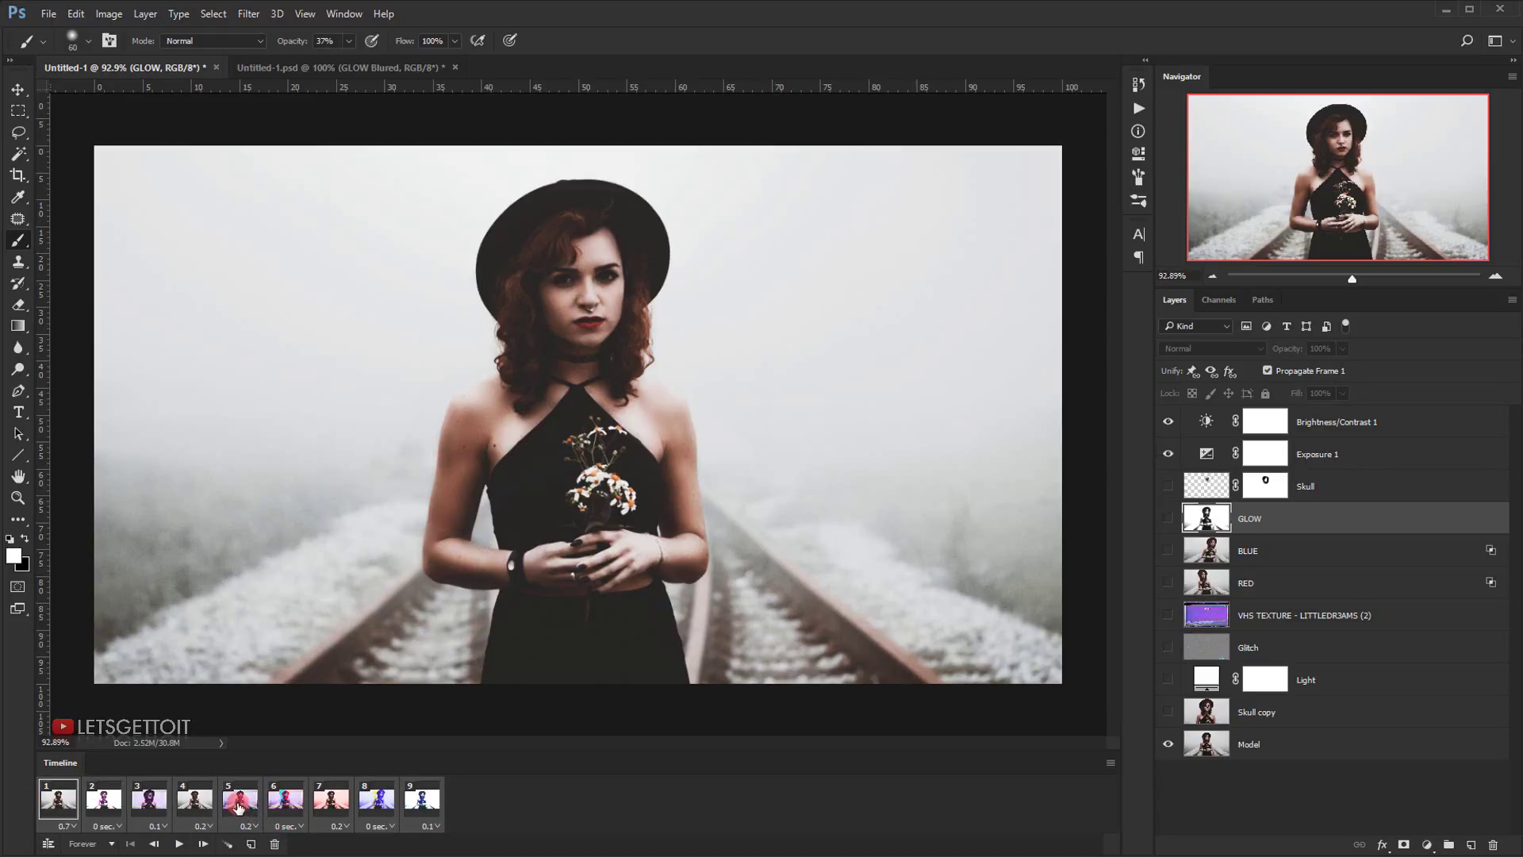
pyautogui.moveTo(243, 793); pyautogui.dragTo(251, 846)
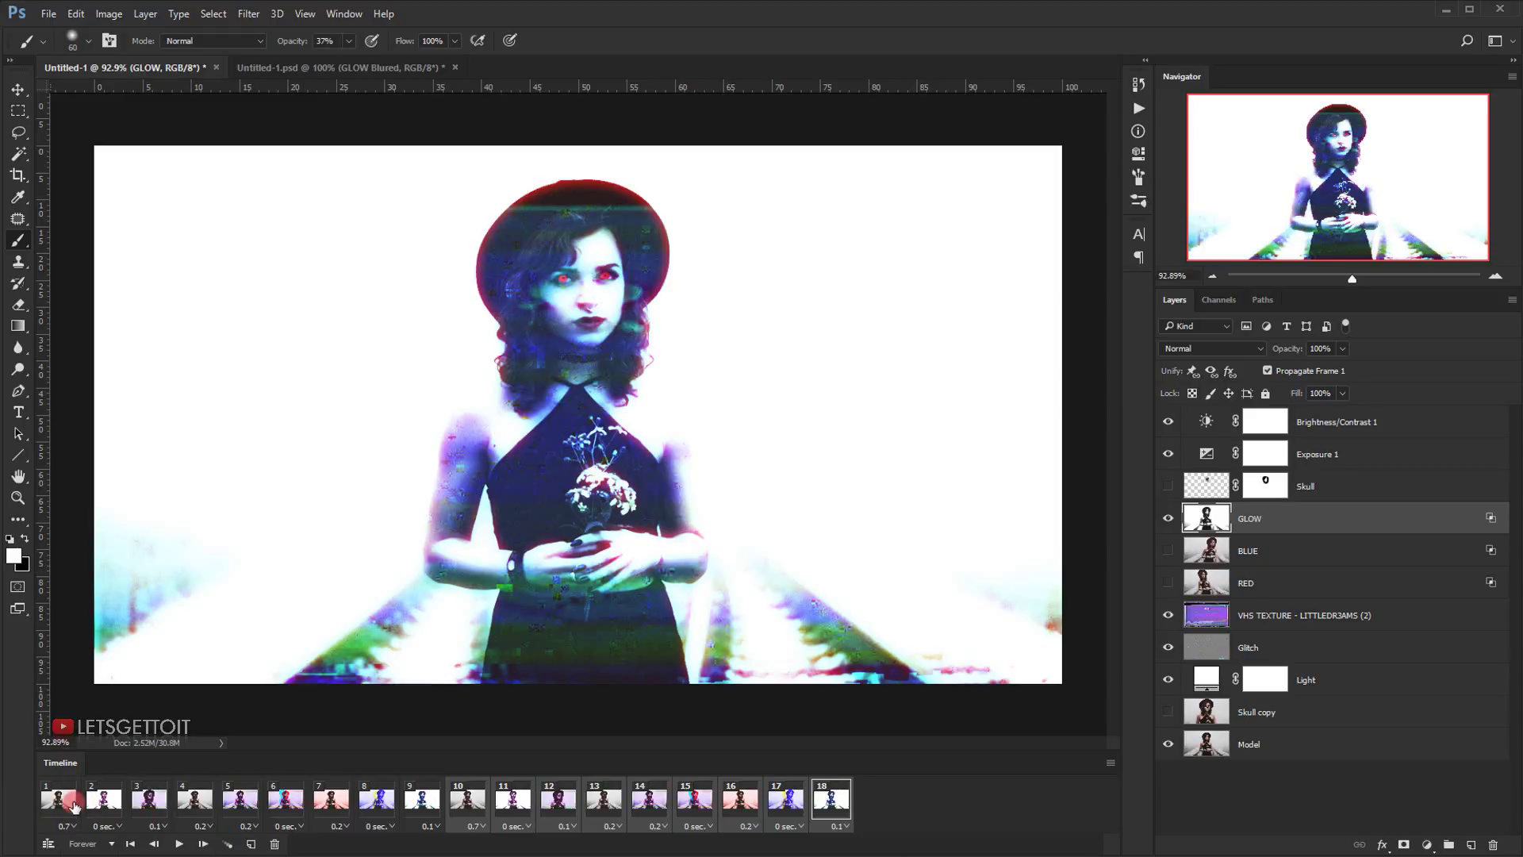
# - Duplicate all 18 timeline frames to lengthen the animation, and return to the first frame
pyautogui.click(63, 801)
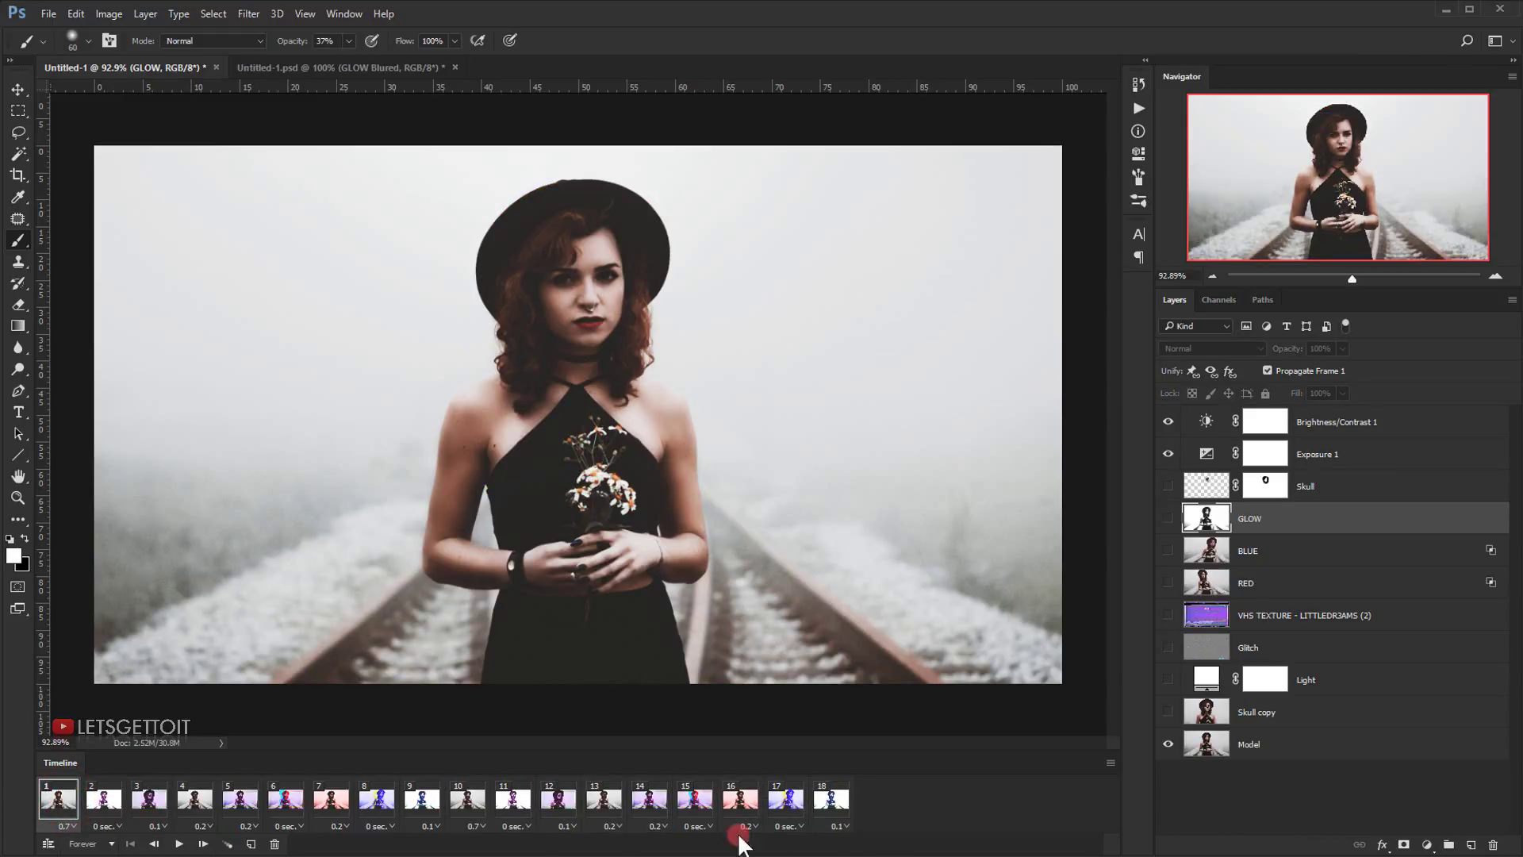
pyautogui.keyDown('shift'); pyautogui.click(843, 815); pyautogui.keyUp('shift')
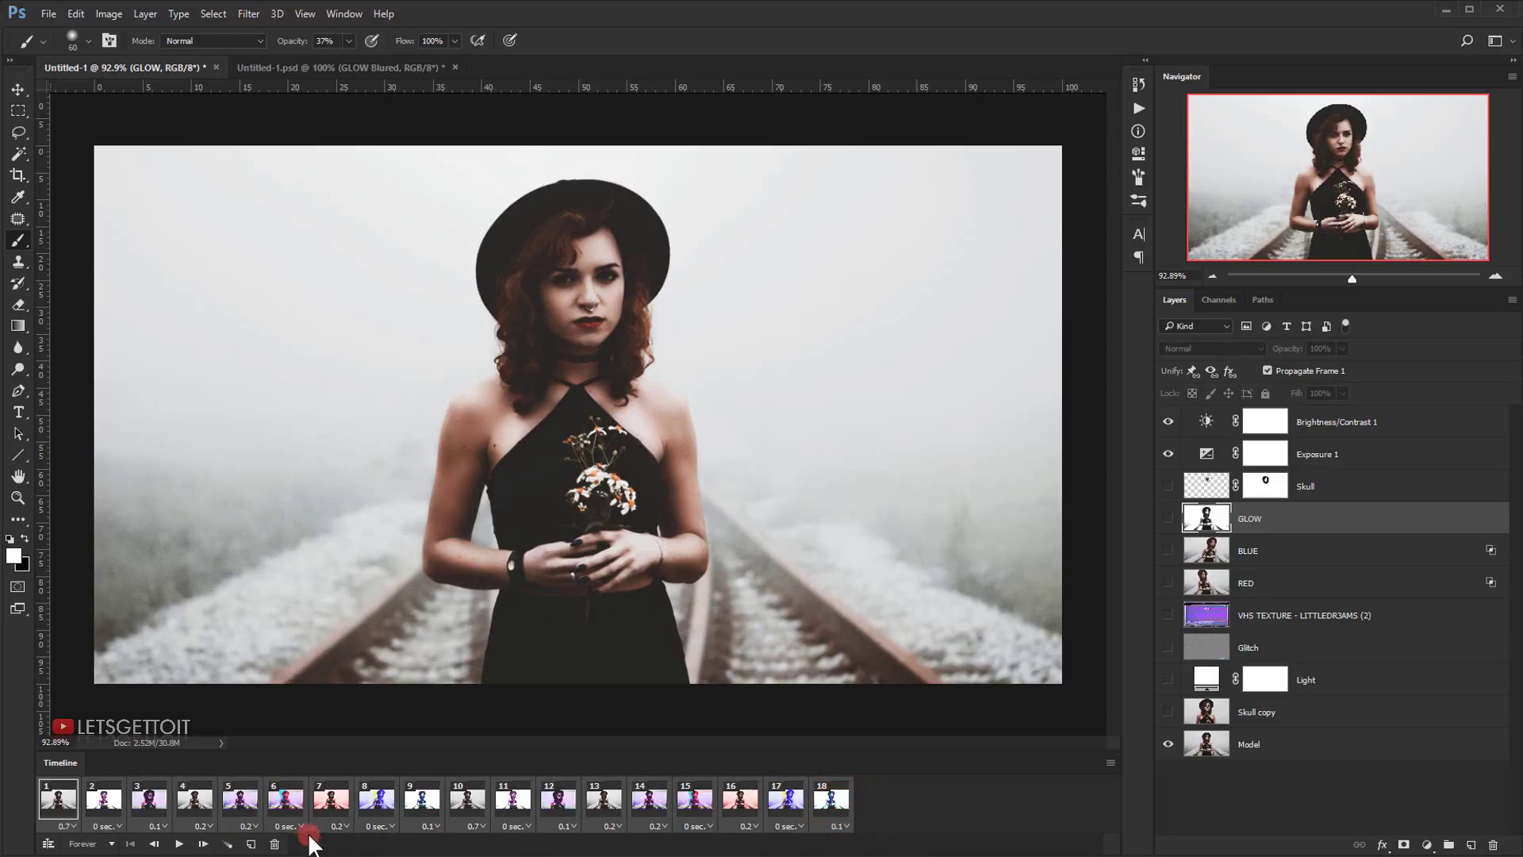
pyautogui.click(250, 843)
pyautogui.moveTo(655, 845); pyautogui.dragTo(349, 843)
pyautogui.click(58, 799)
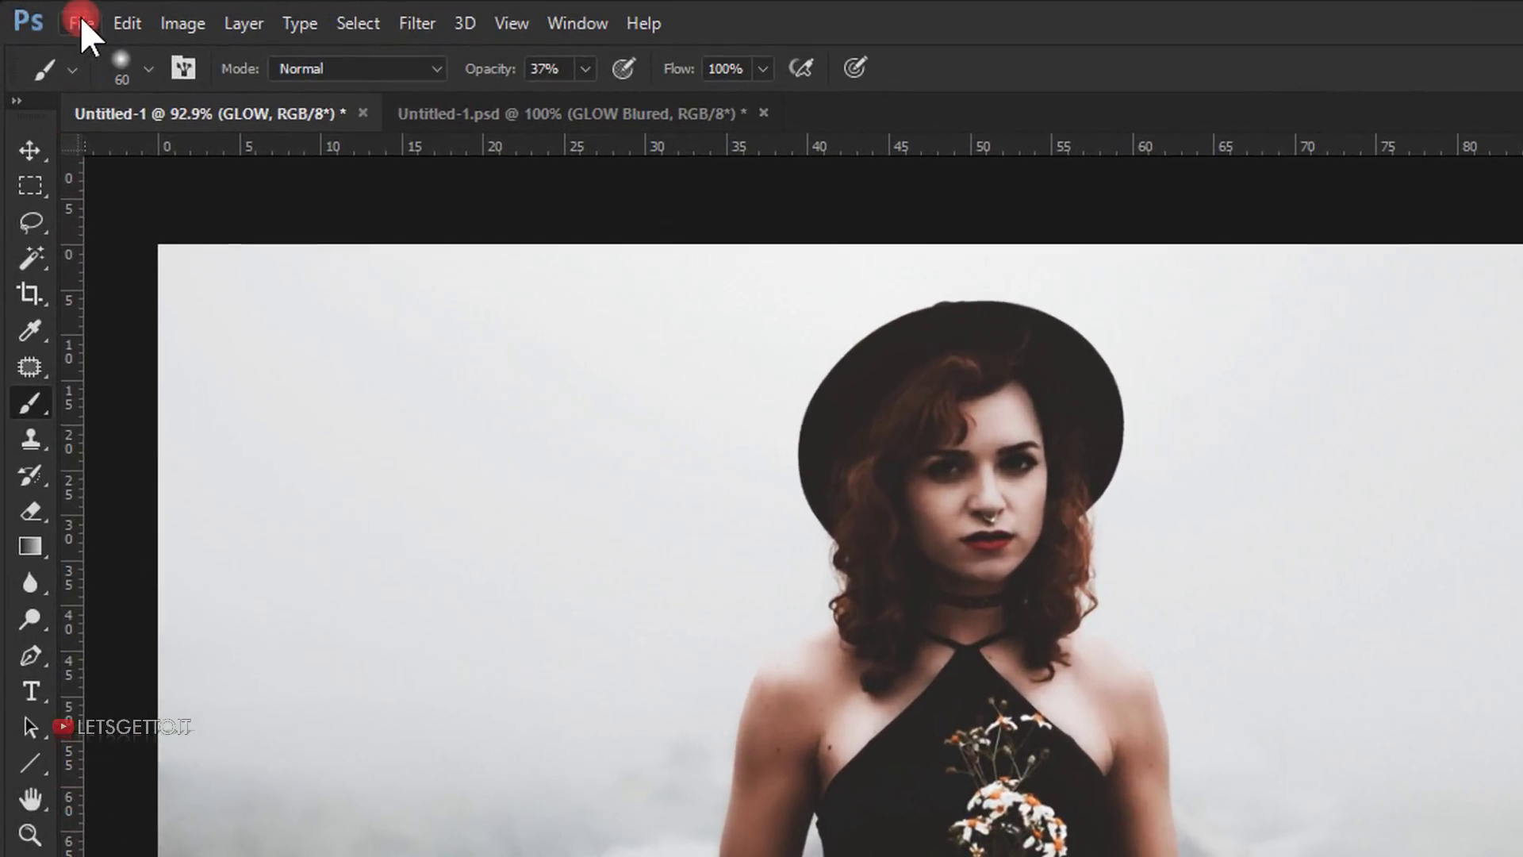
# - Start exporting the animation with Render Video and name the file "Horror VIDEo INSTA.mp4"
pyautogui.click(50, 14)
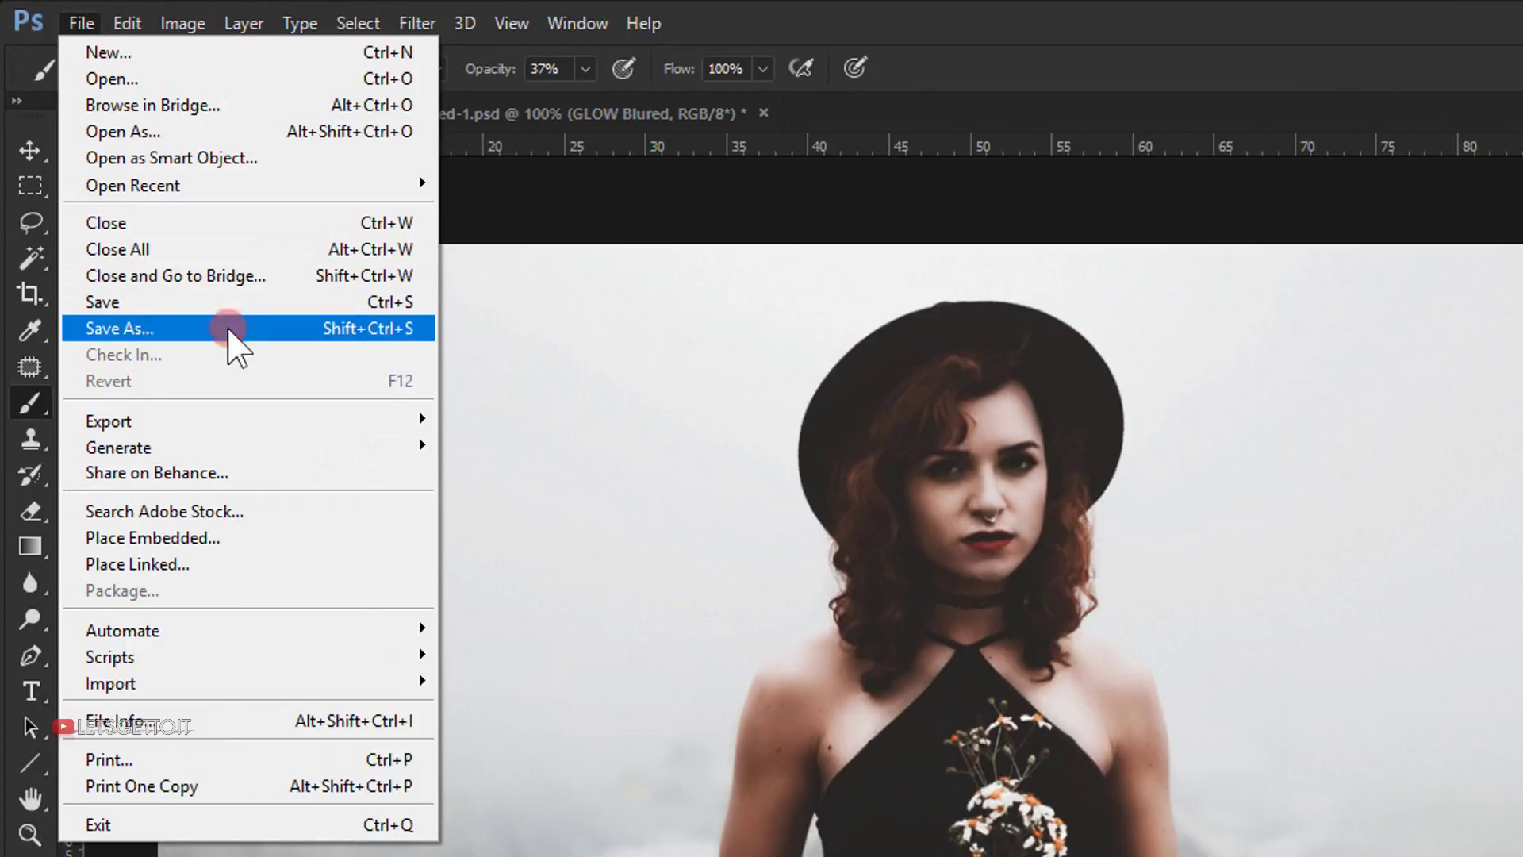
pyautogui.moveTo(207, 427)
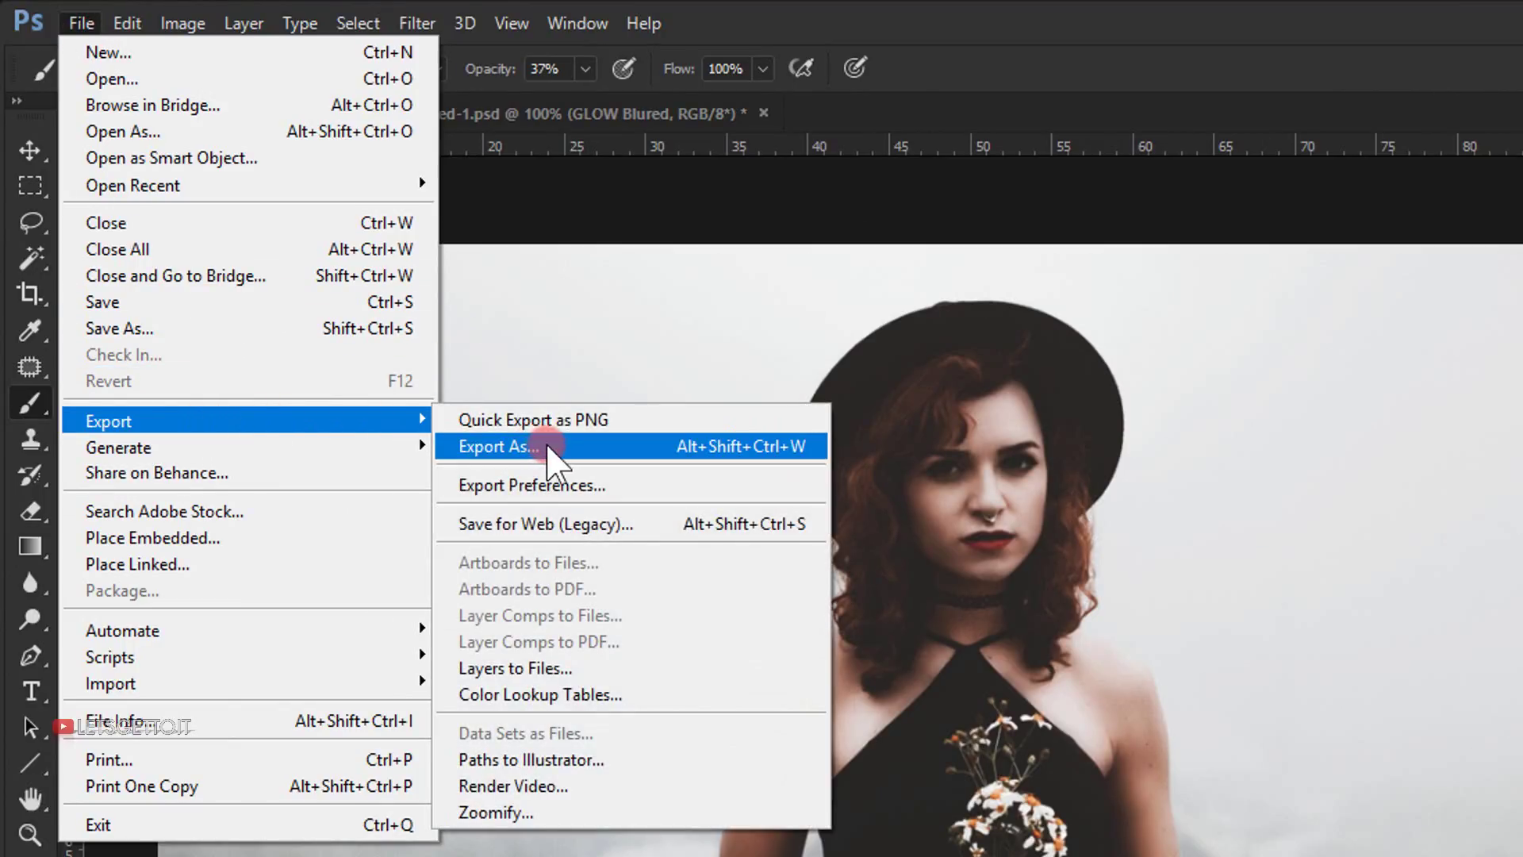
pyautogui.click(538, 787)
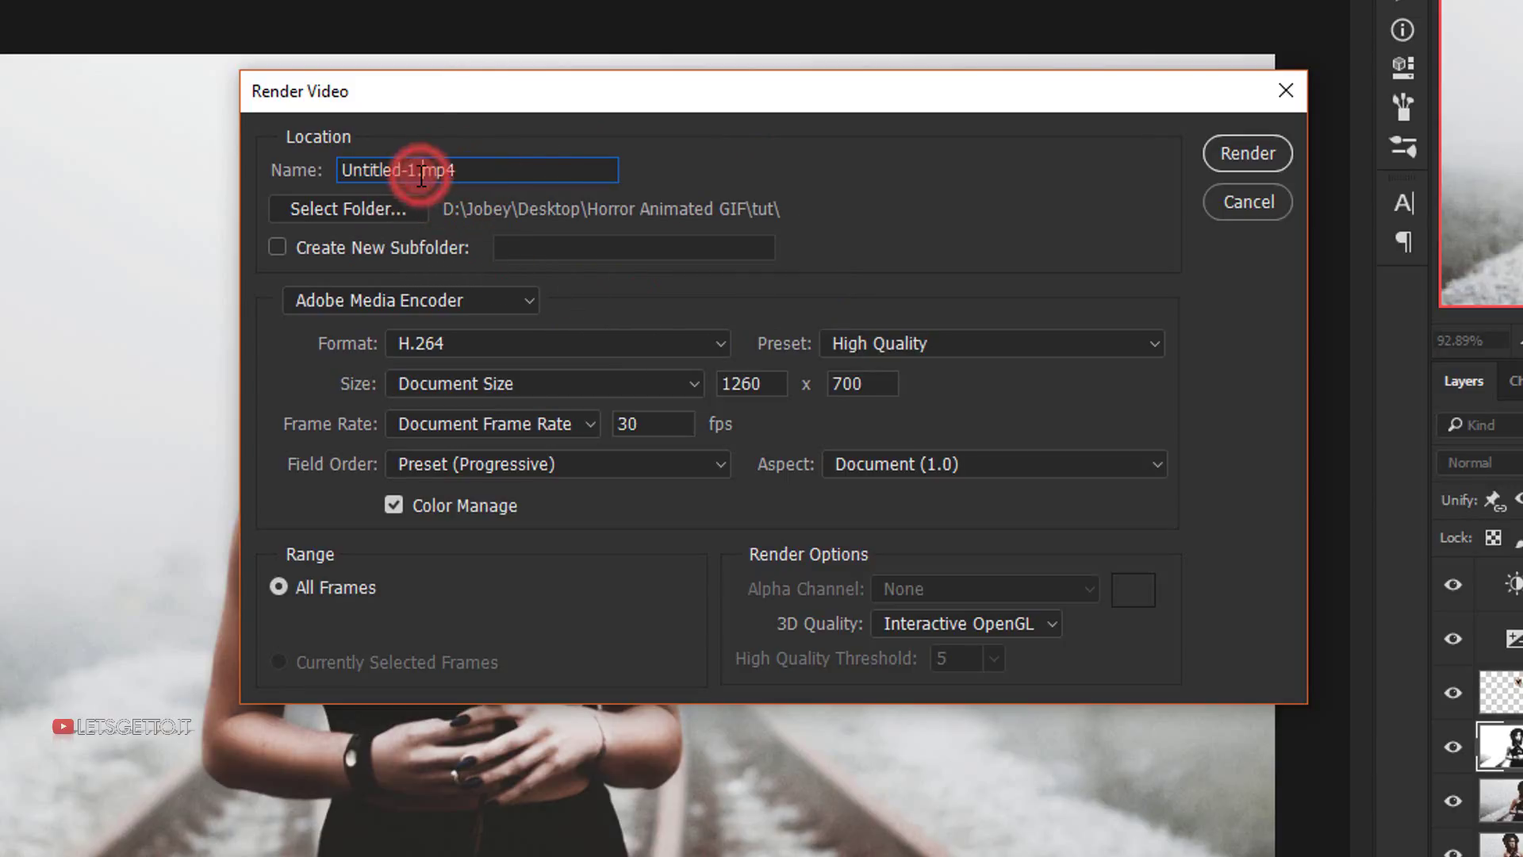
pyautogui.moveTo(418, 170); pyautogui.dragTo(103, 179)
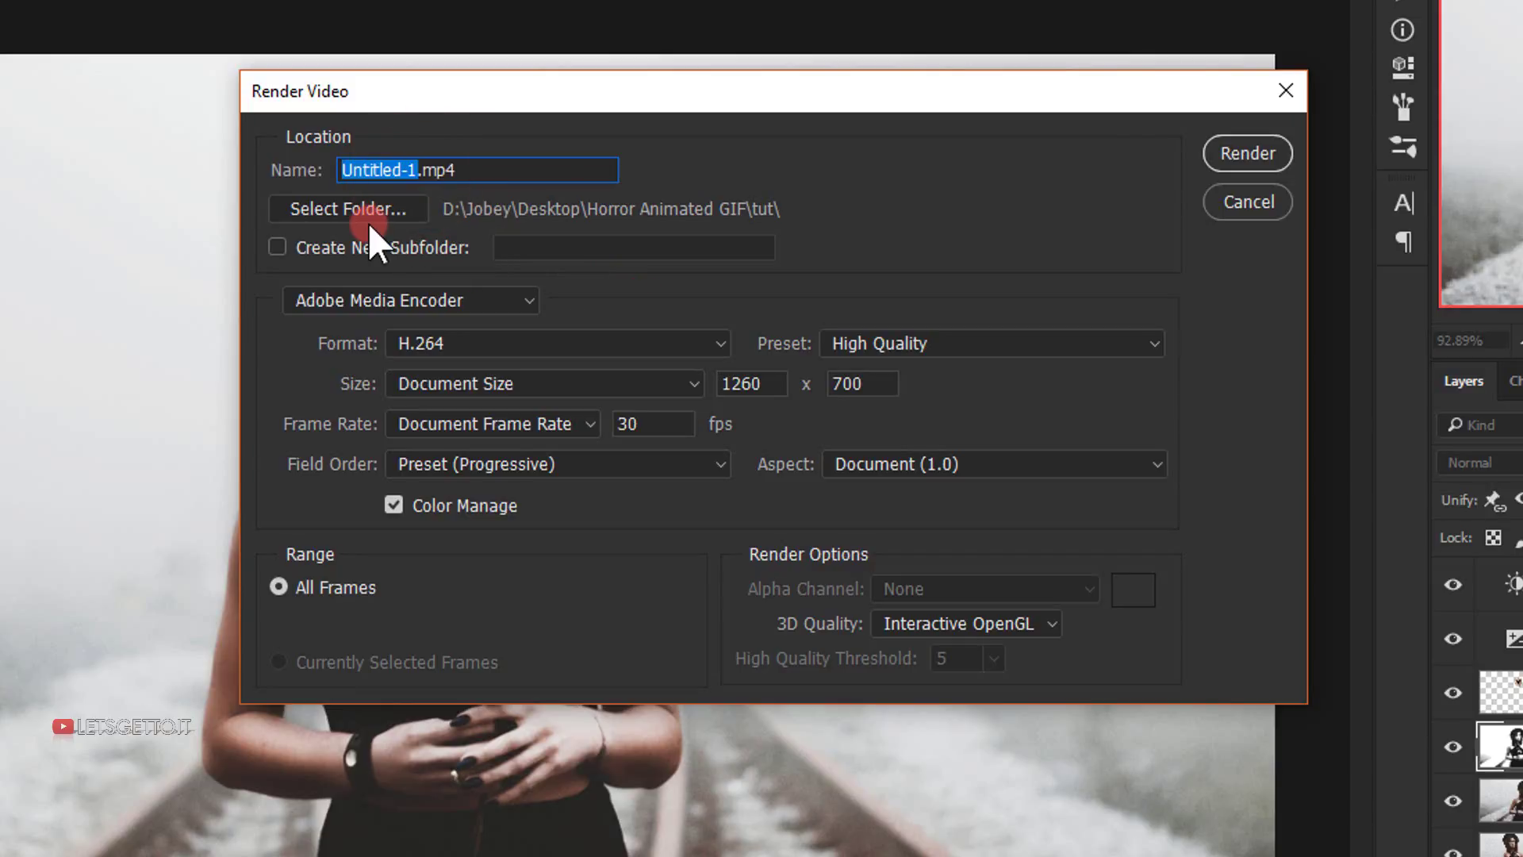
pyautogui.write('Horro')
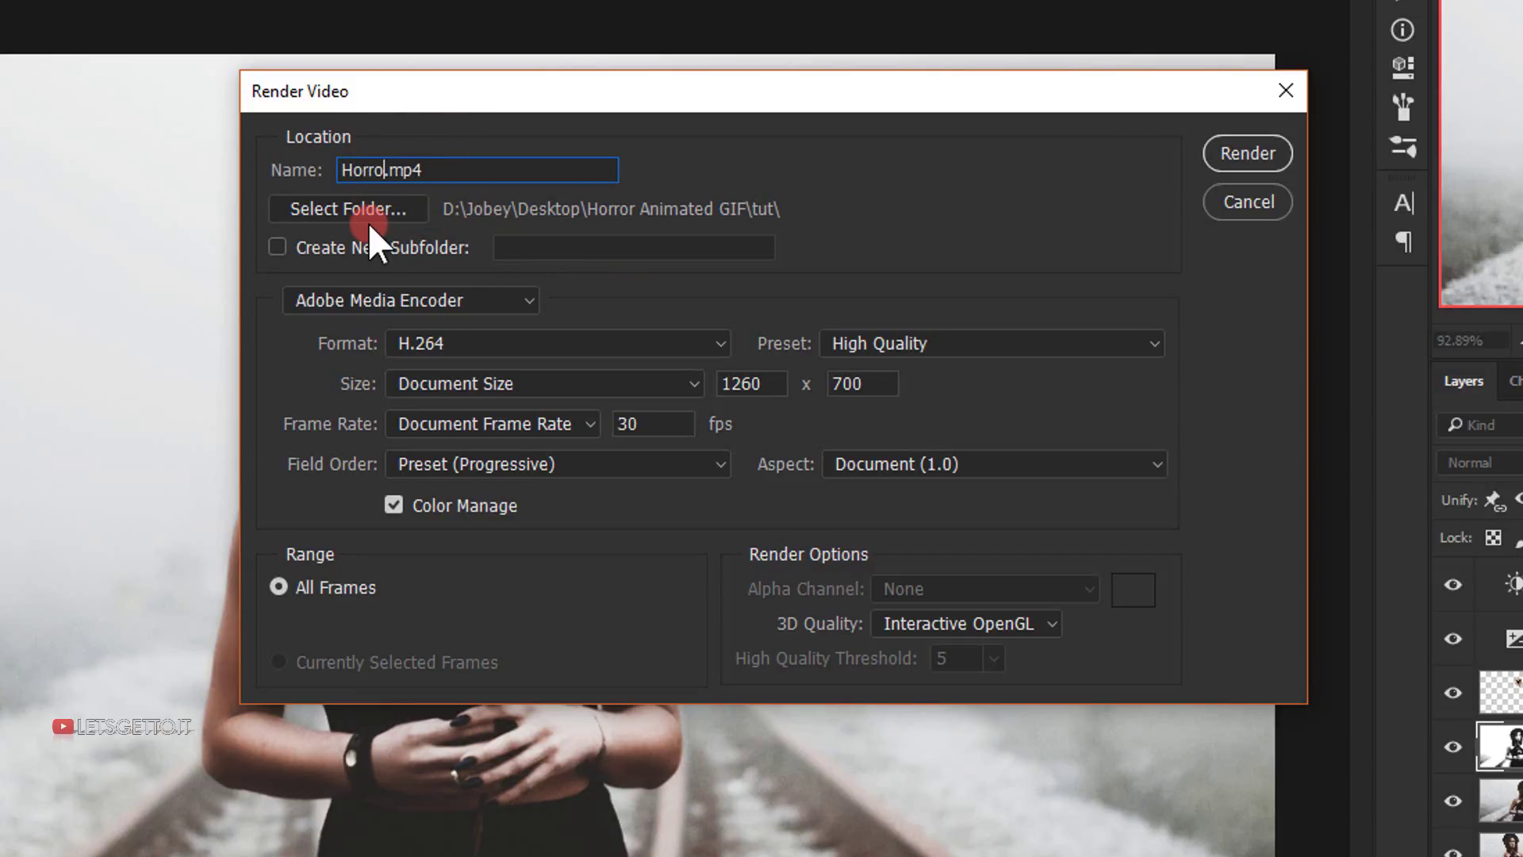
pyautogui.write('r VIDEo INST')
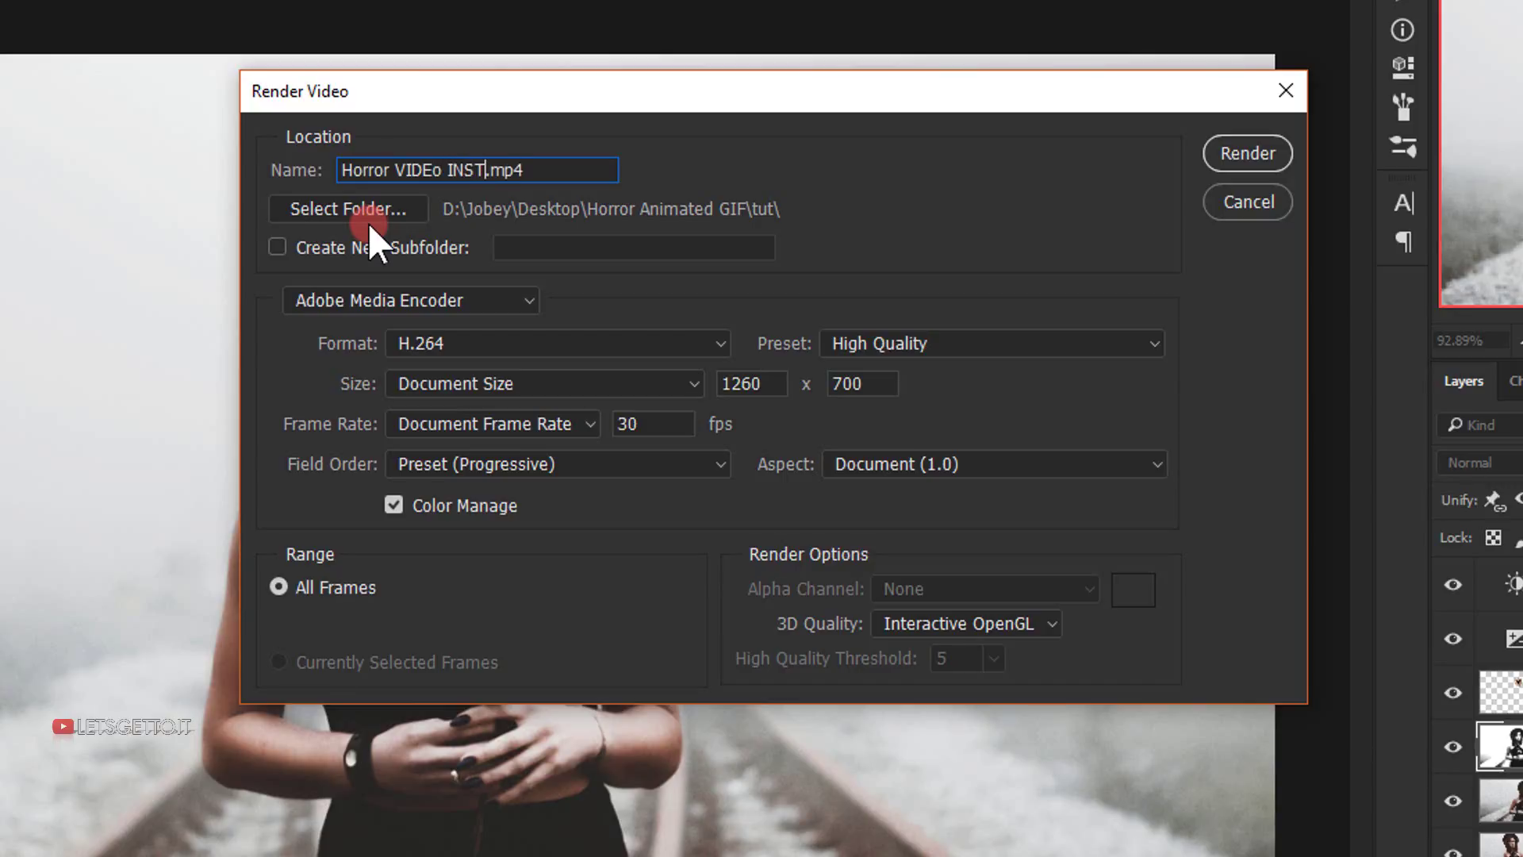
pyautogui.write('A')
# - Keep H.264 as the video format and render all frames
pyautogui.click(559, 341)
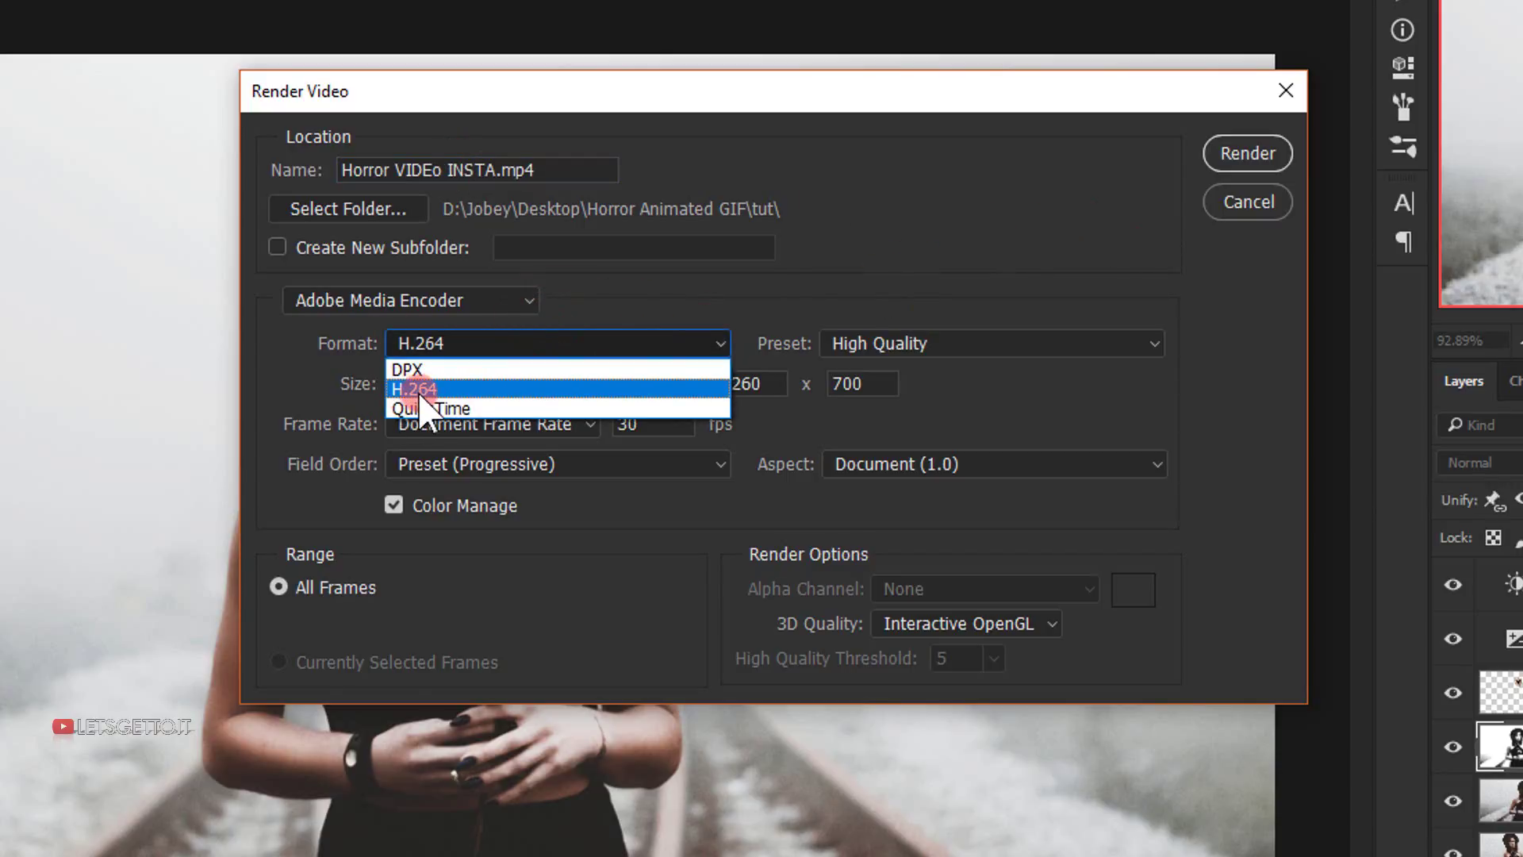
pyautogui.click(785, 274)
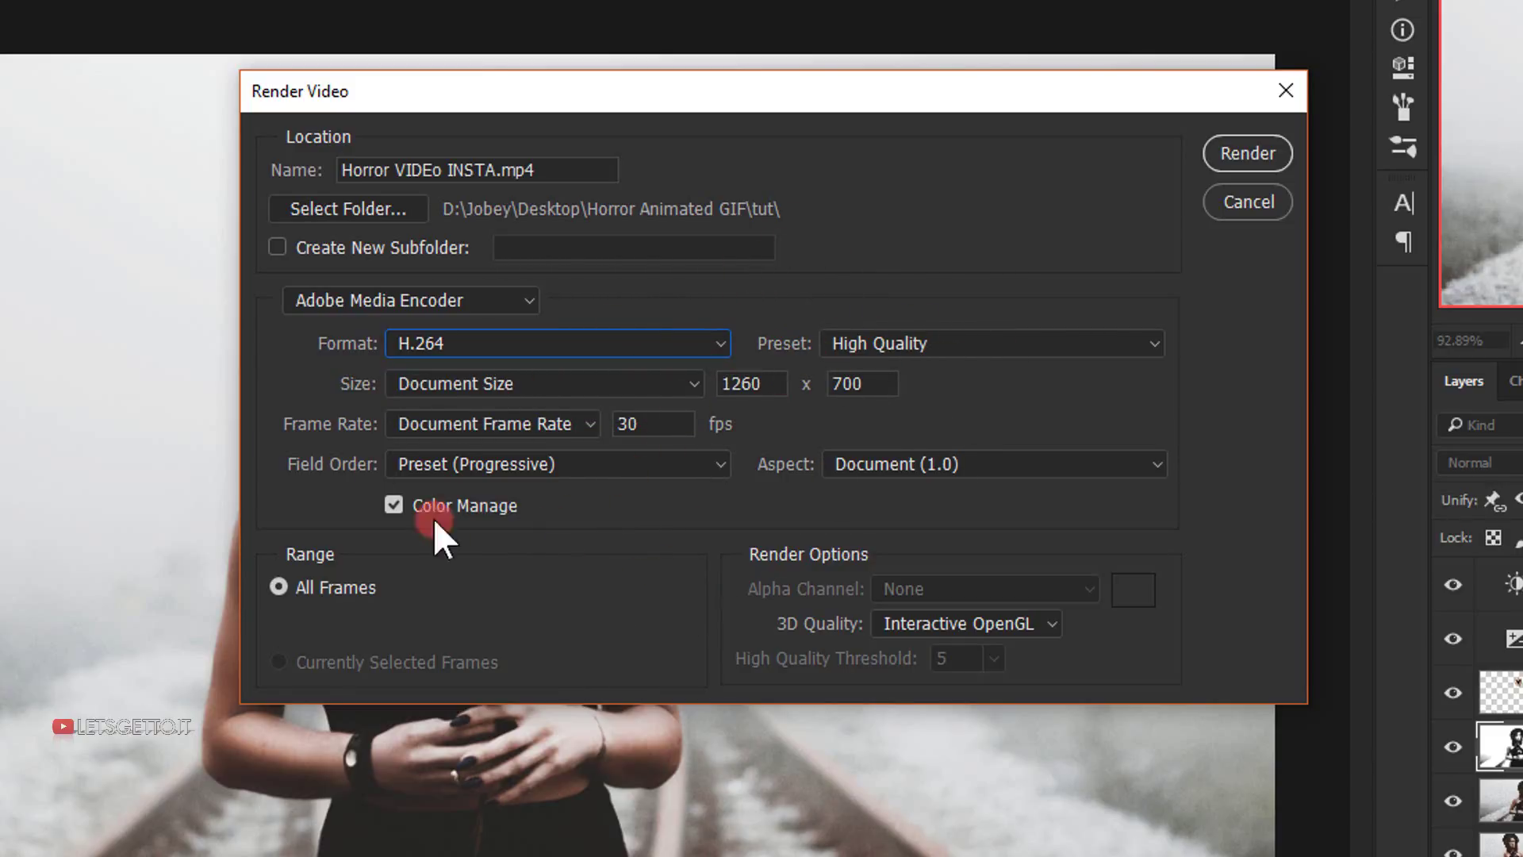
pyautogui.click(1243, 154)
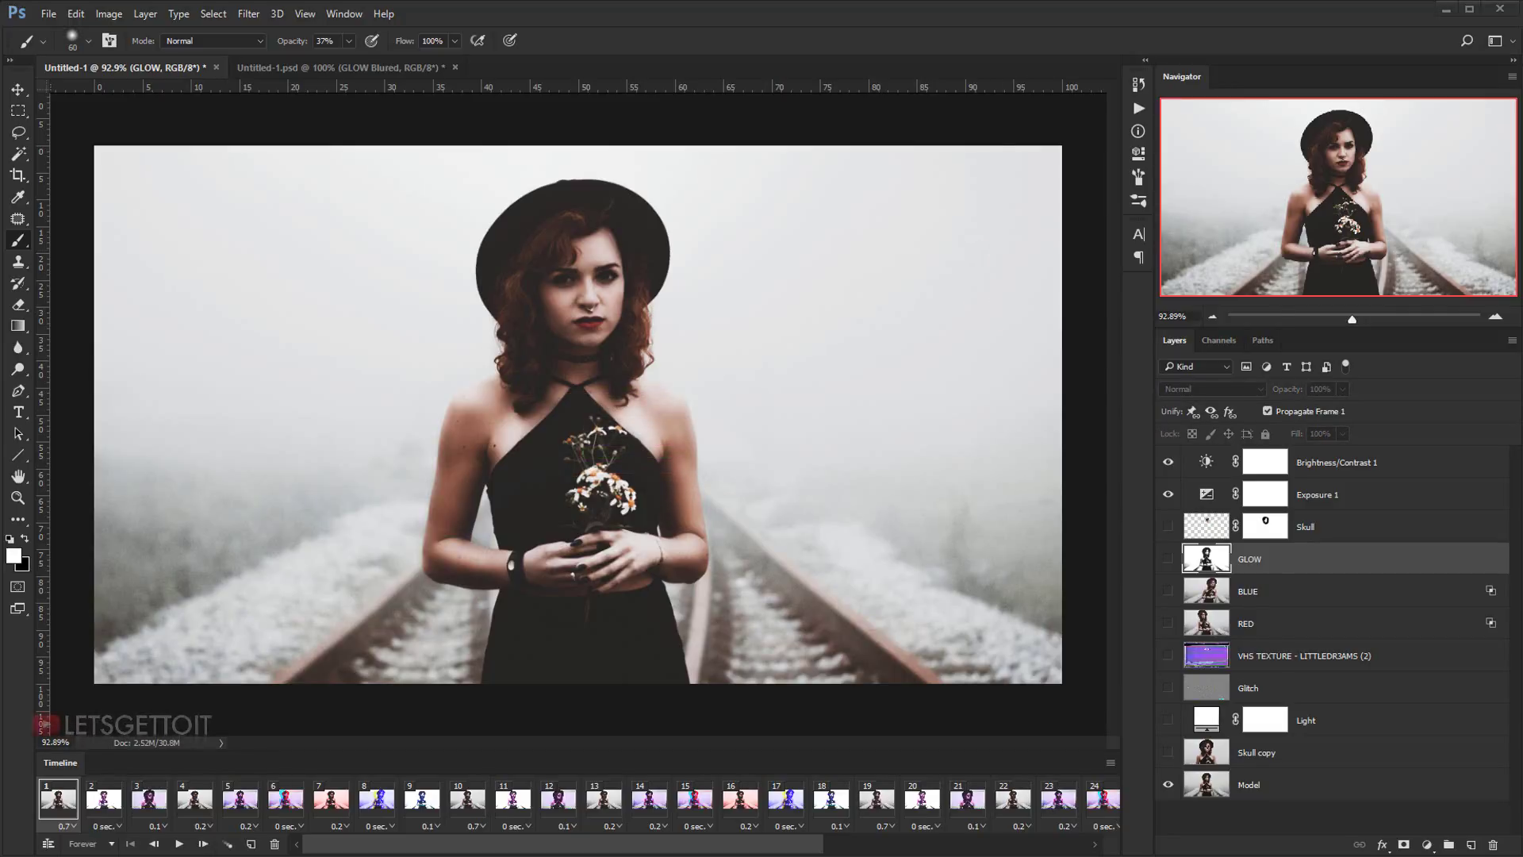
# - Switch to File Explorer and play the rendered "Horror VIDEo INSTA.mp4" from the tut folder
pyautogui.click(123, 850)
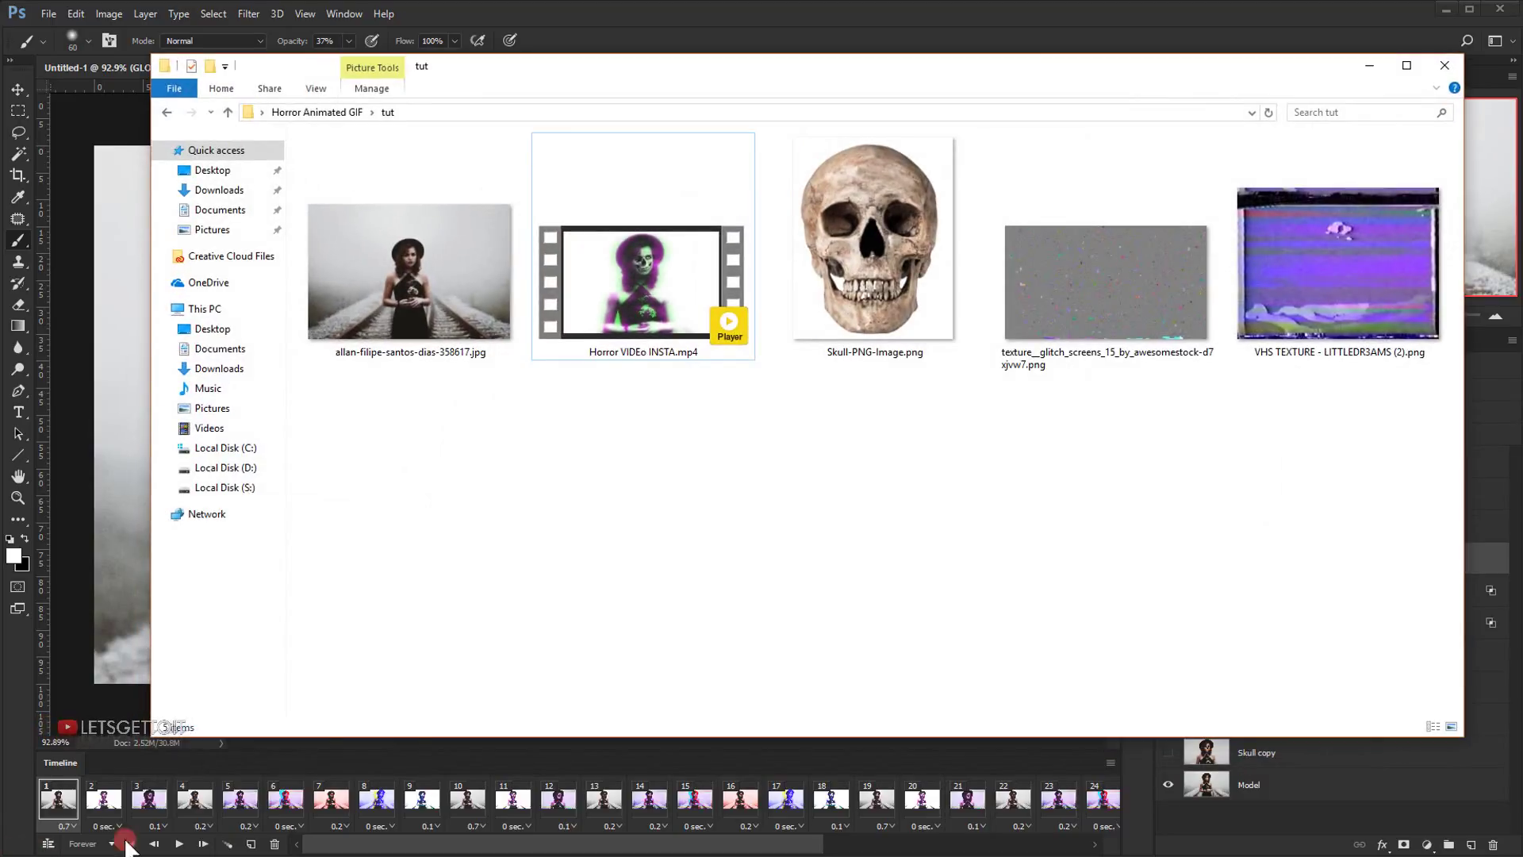
pyautogui.click(617, 272)
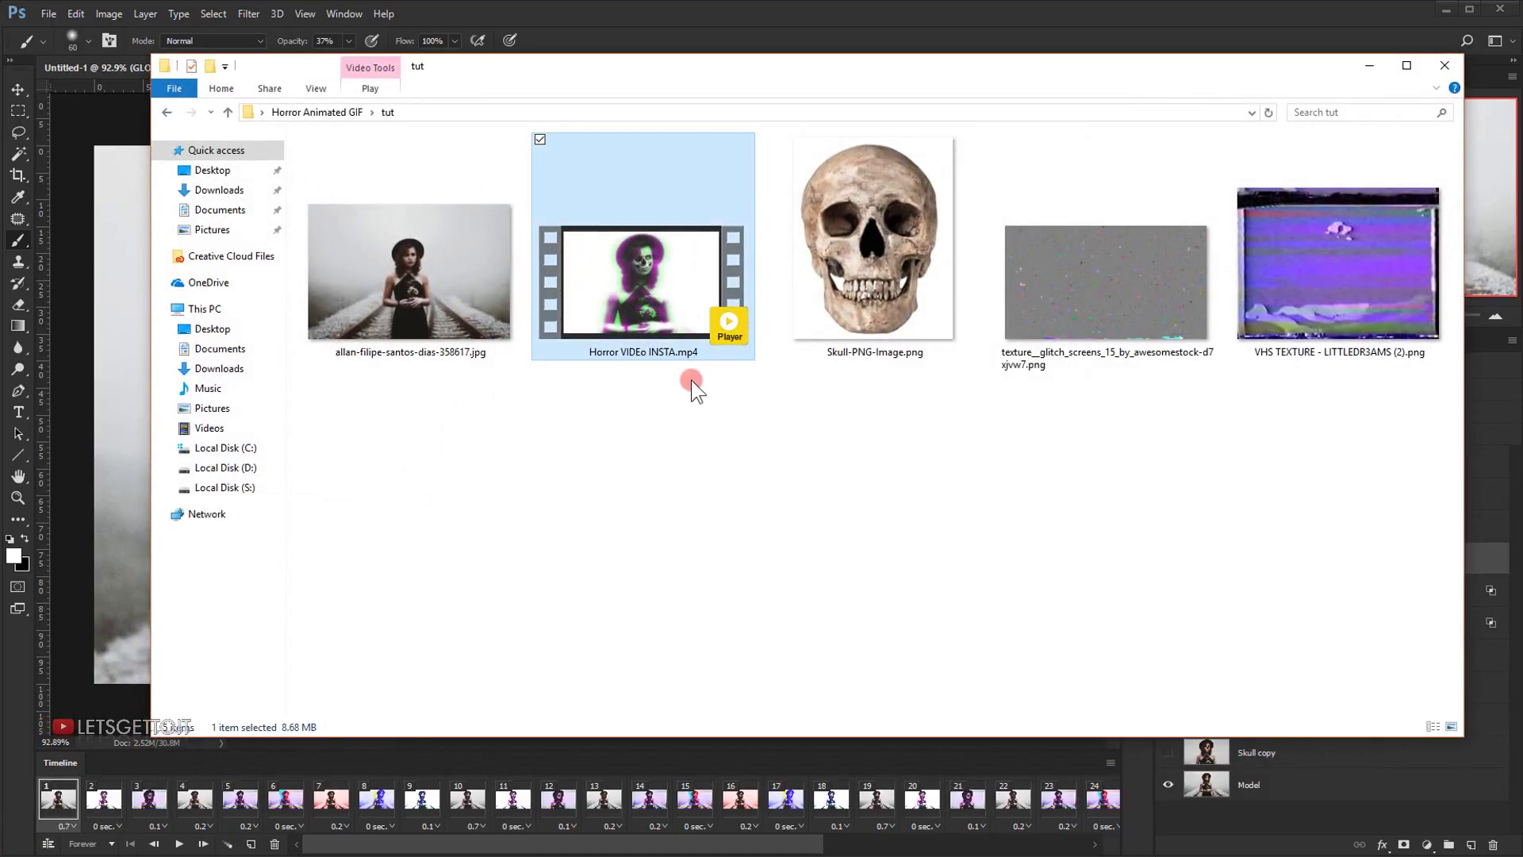
pyautogui.doubleClick(669, 301)
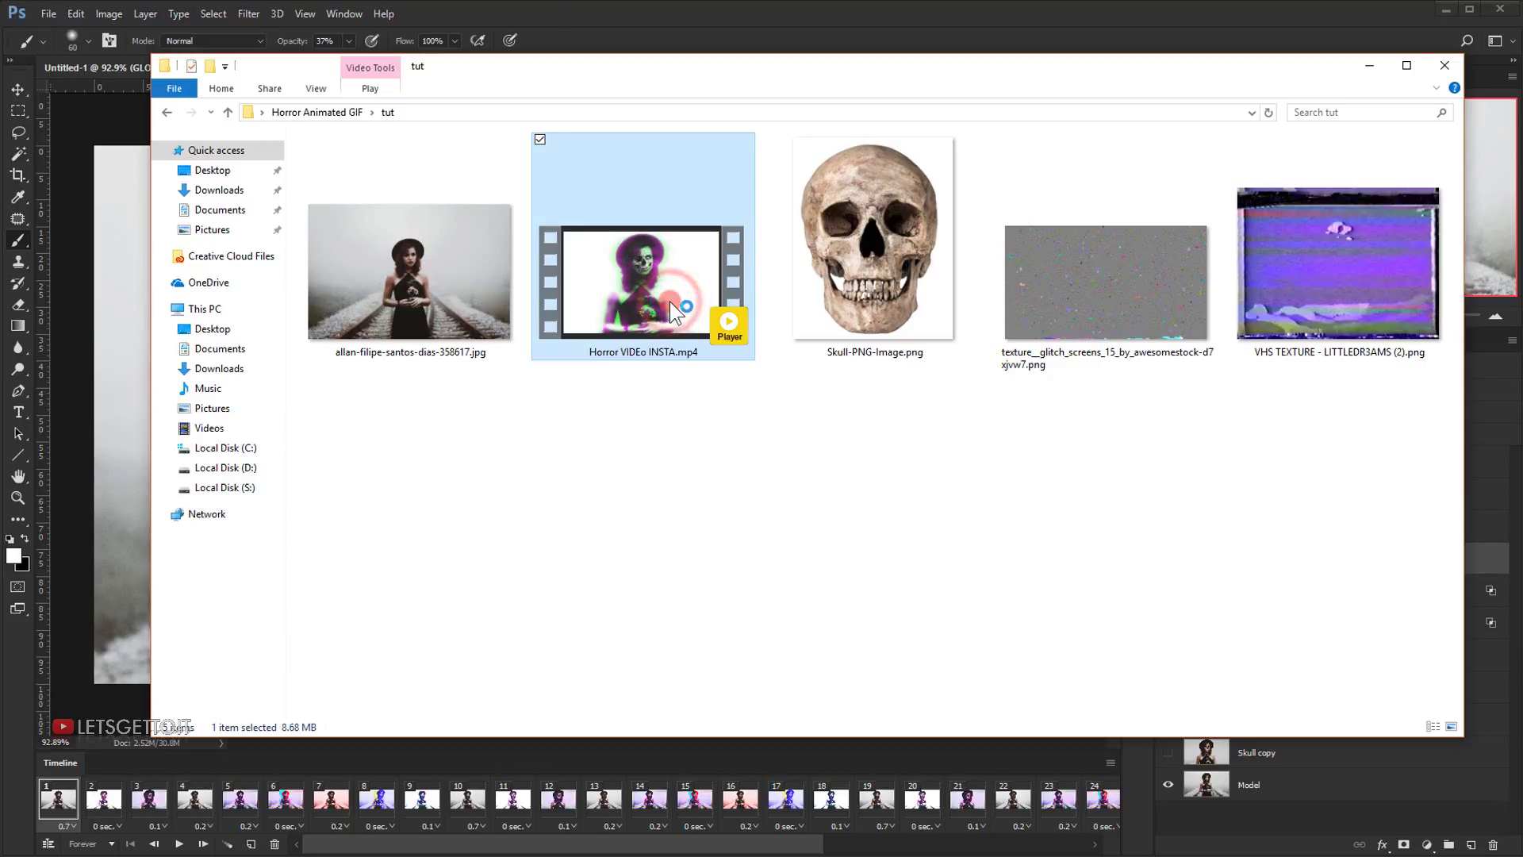